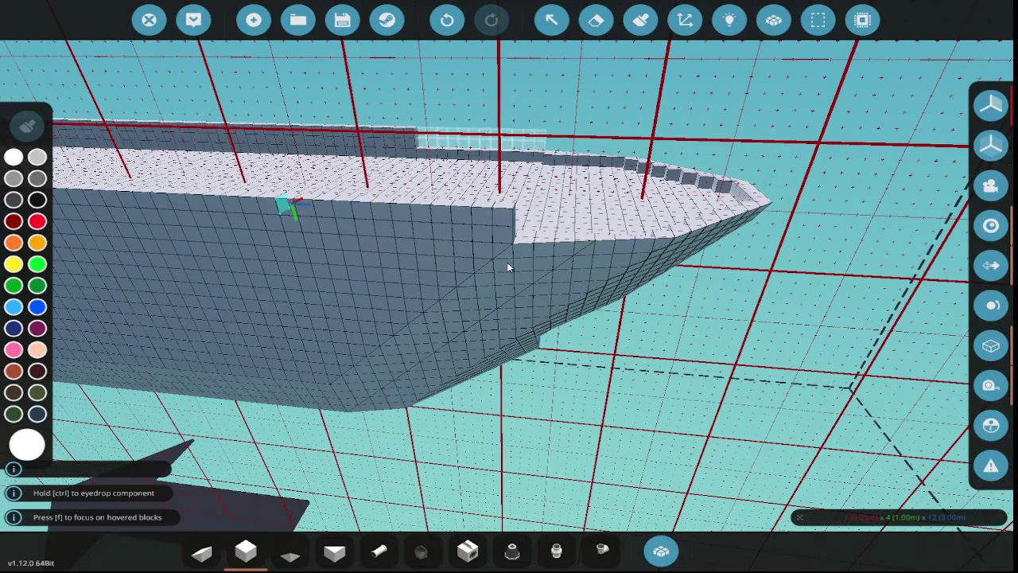
- Extend the hull's side wall toward the stern with blocks and a sloped piece from the component inventory, undoing the misplaced piece
drag(509, 266, 489, 275)
key(q)
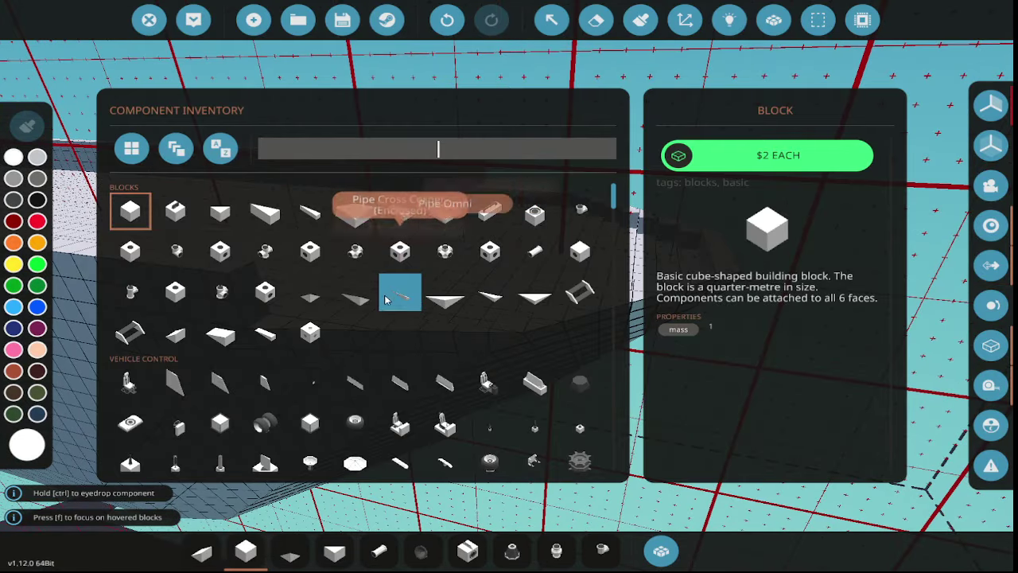
click(220, 332)
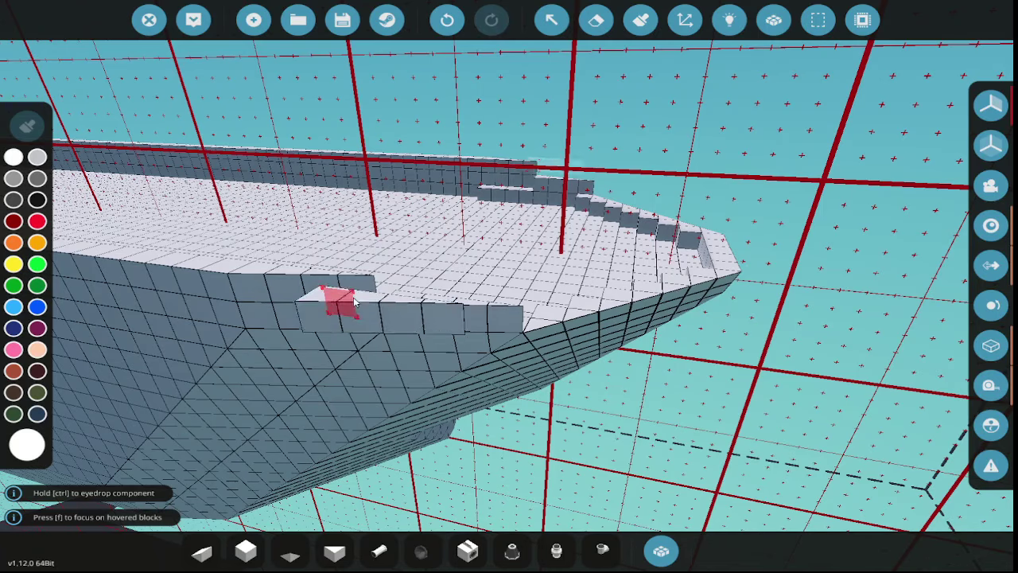
key(ctrl+z)
key(d)
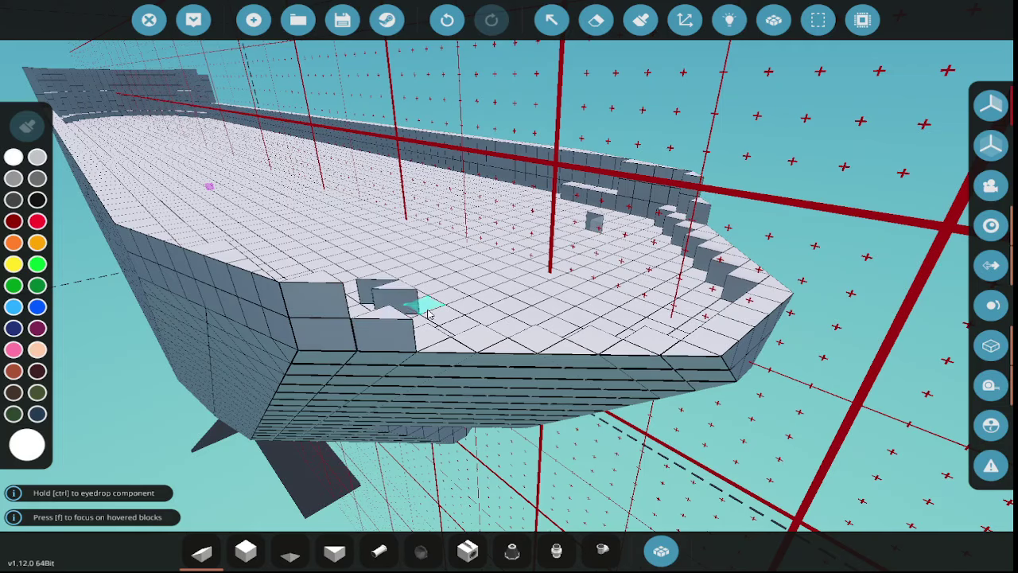
- Continue the side walls around the tapering stern with wedges, following the deck edge on both sides
key(a)
click(241, 327)
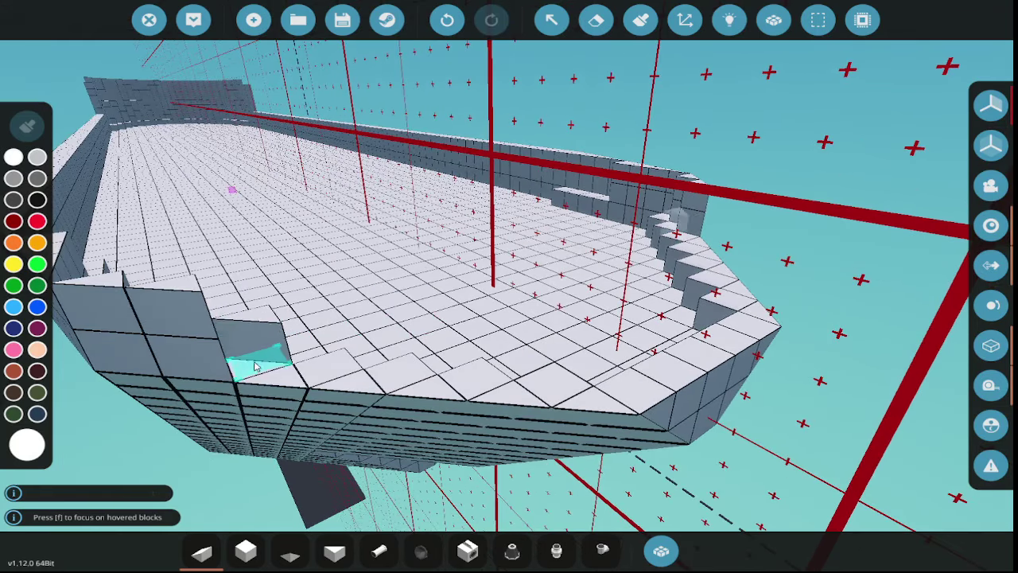
key(a)
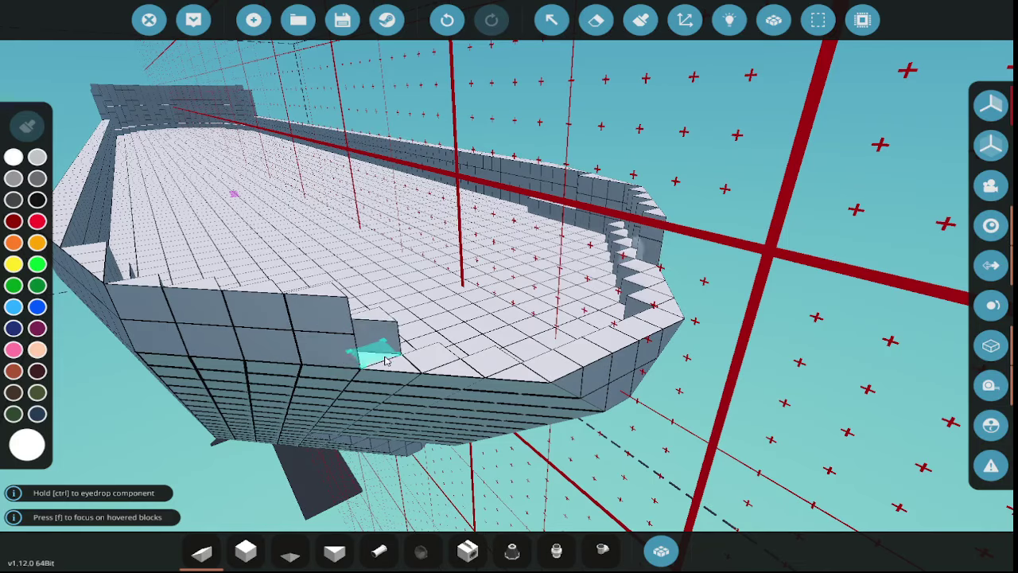
key(a)
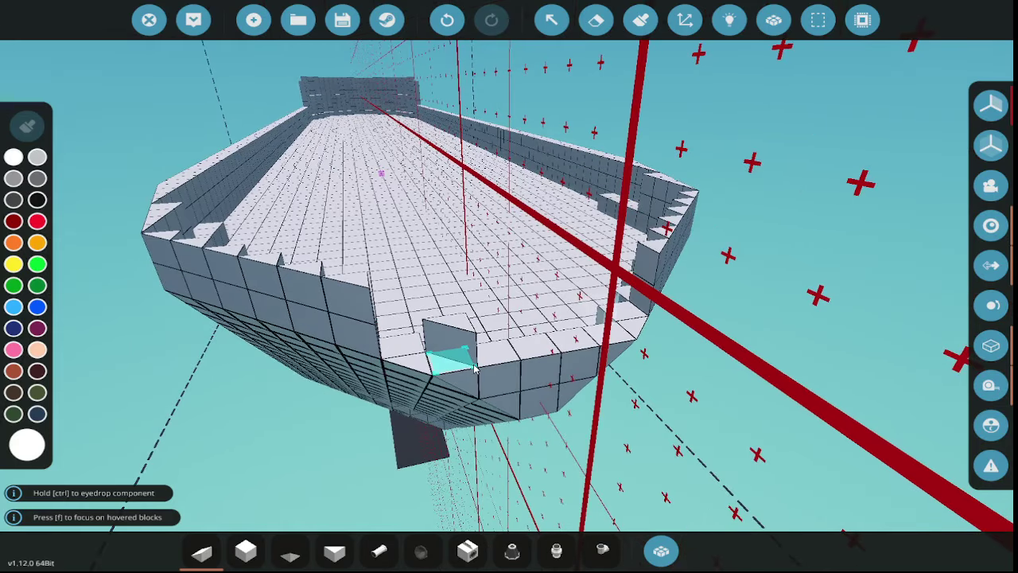
key(w)
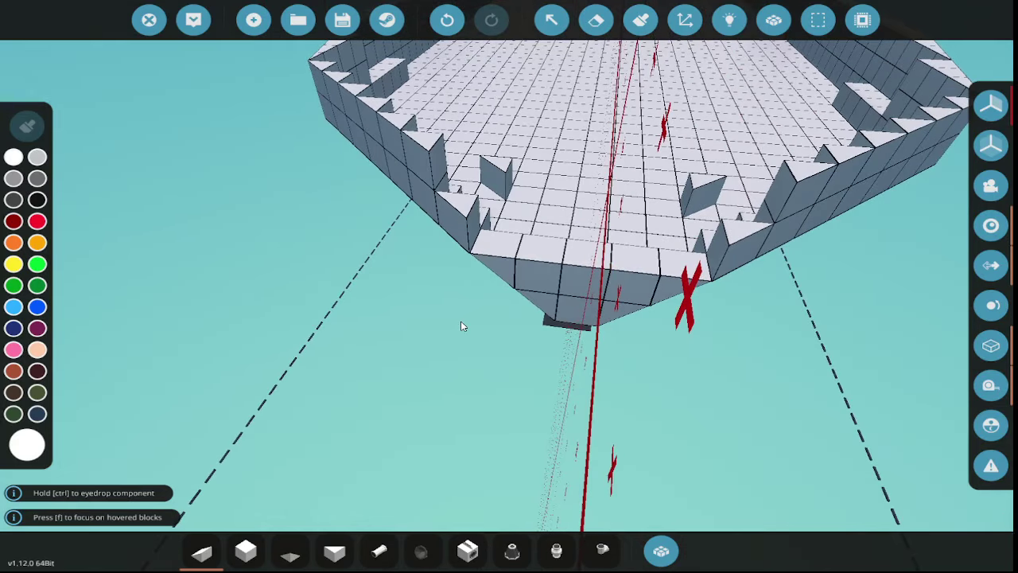
key(ctrl+z)
key(ctrl+y)
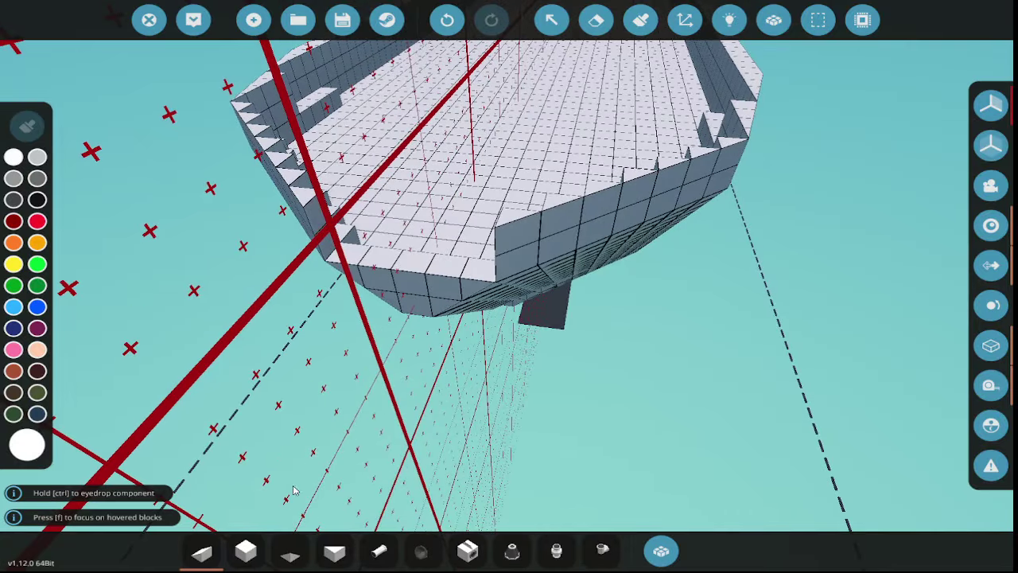
- Close the gap at the very end of the stern with a wall of basic blocks
key(2)
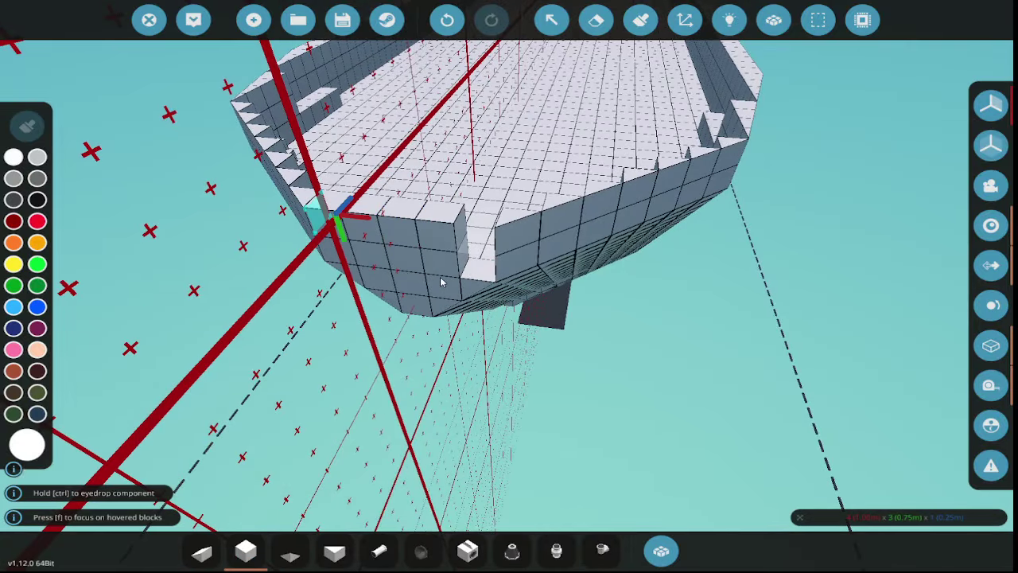
key(f)
key(s)
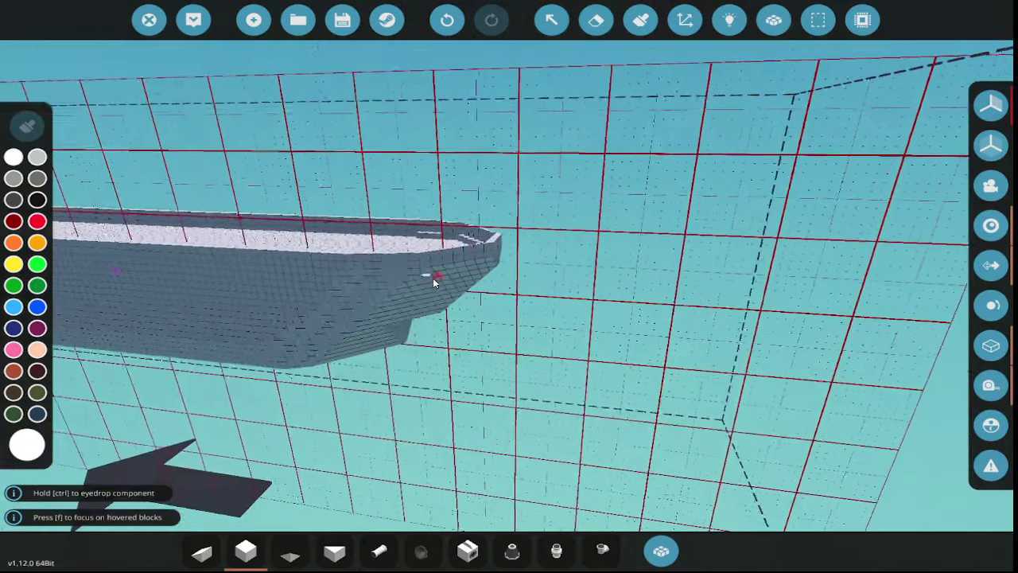
- Inspect the whole hull from several sides, spawn the ship in the world and return to the workbench
key(s)
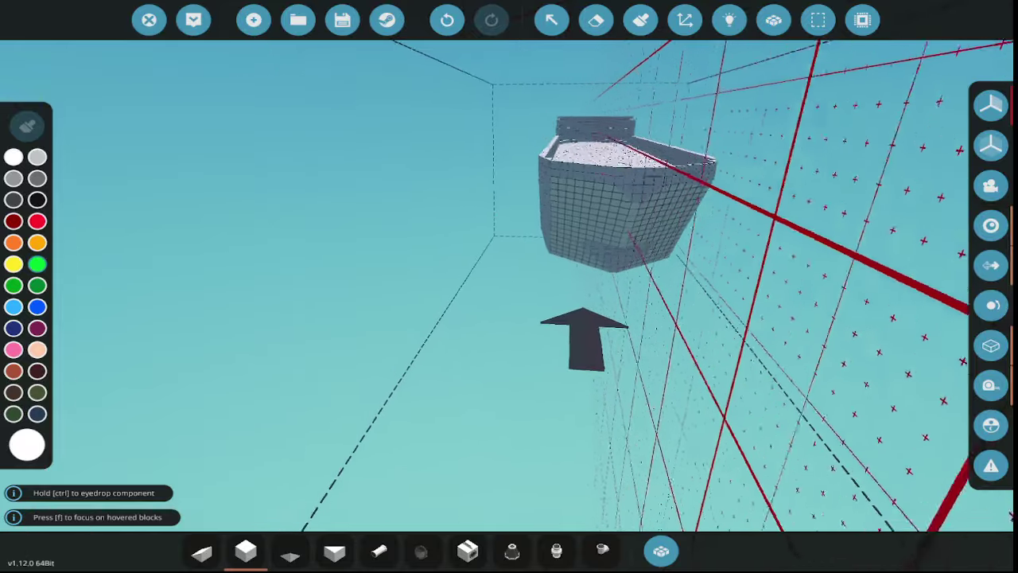
key(s)
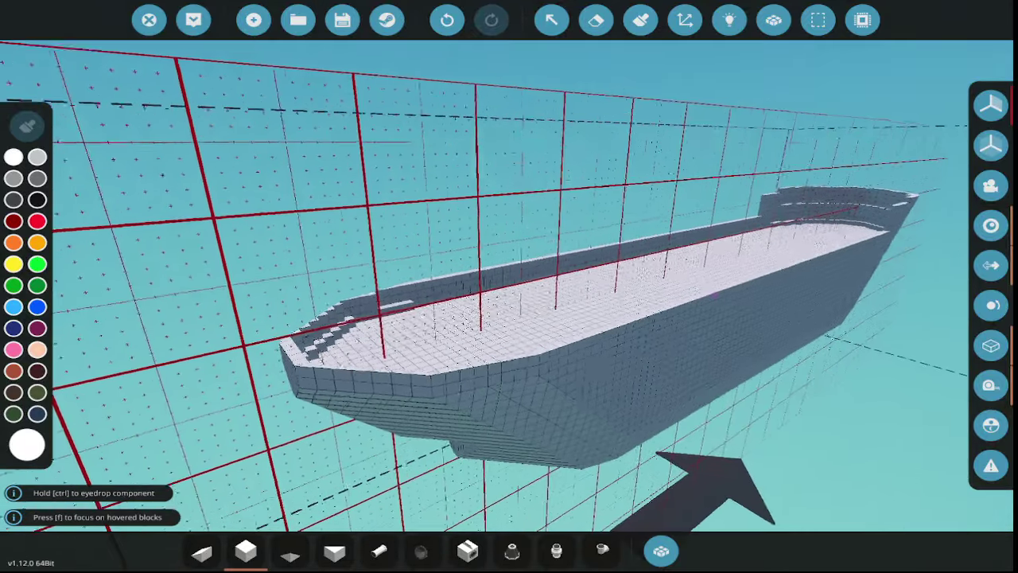
key(d)
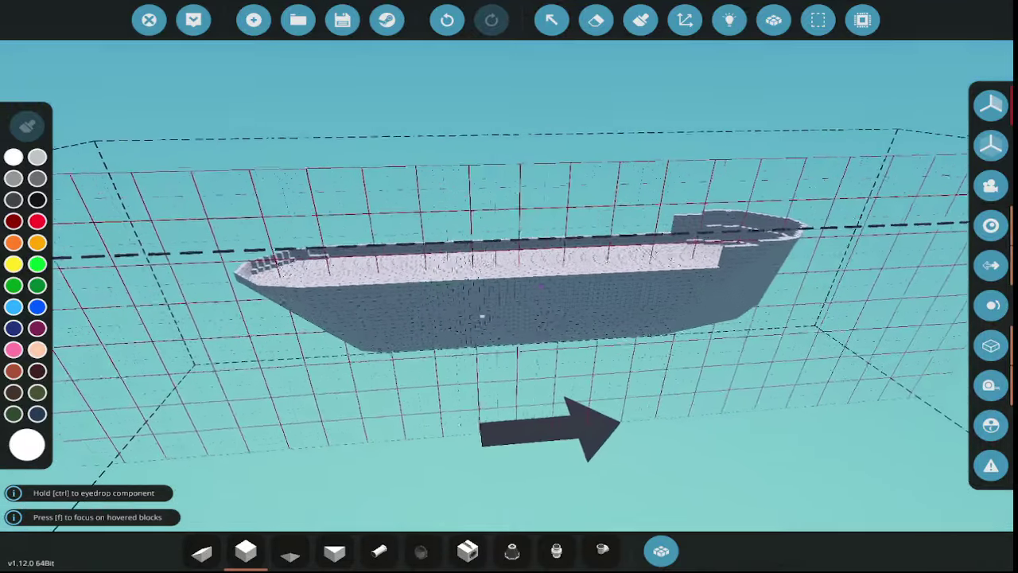
click(194, 20)
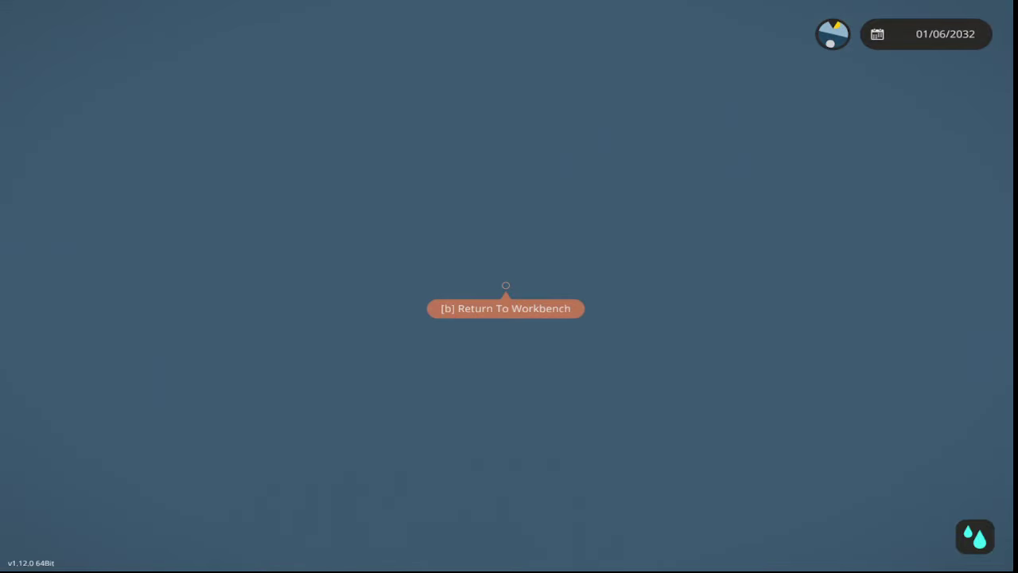
key(b)
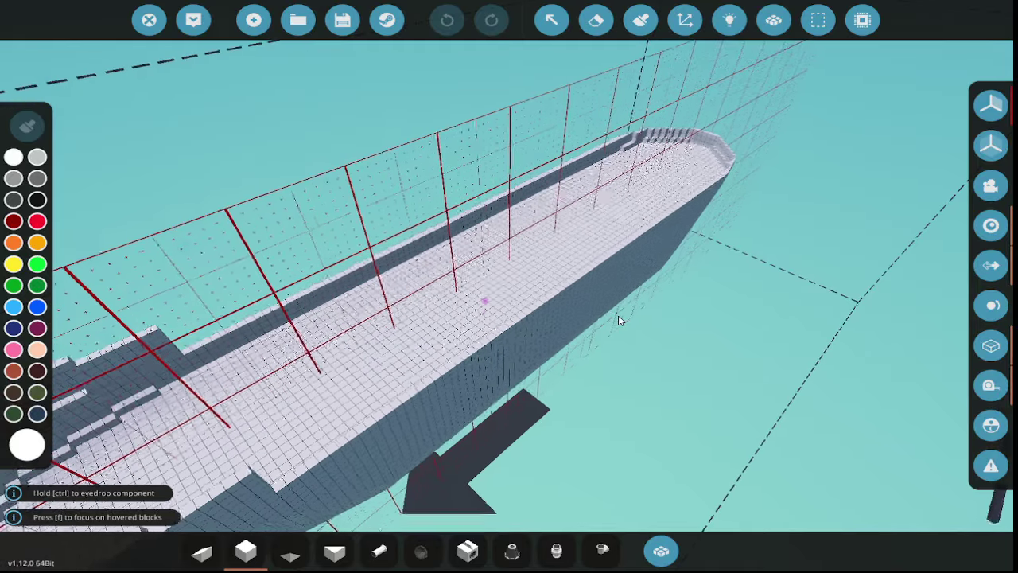
- Outline a deckhouse on the aft deck with two lengthwise rows of blocks joined by a cross row
drag(619, 315, 557, 299)
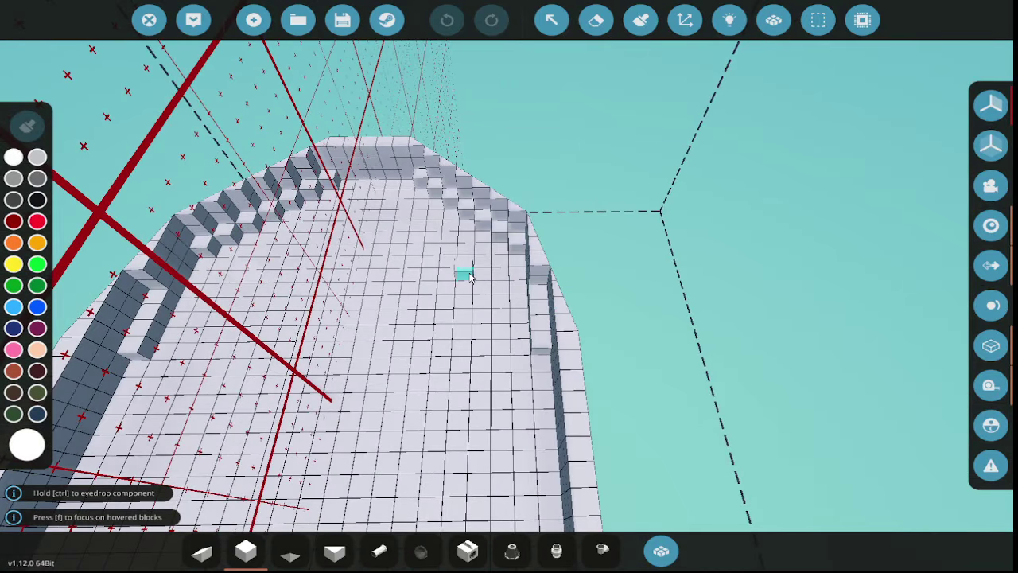
mouse_move(448, 277)
mouse_down()
mouse_move(438, 167)
mouse_move(453, 314)
mouse_move(457, 293)
mouse_up()
key(w)
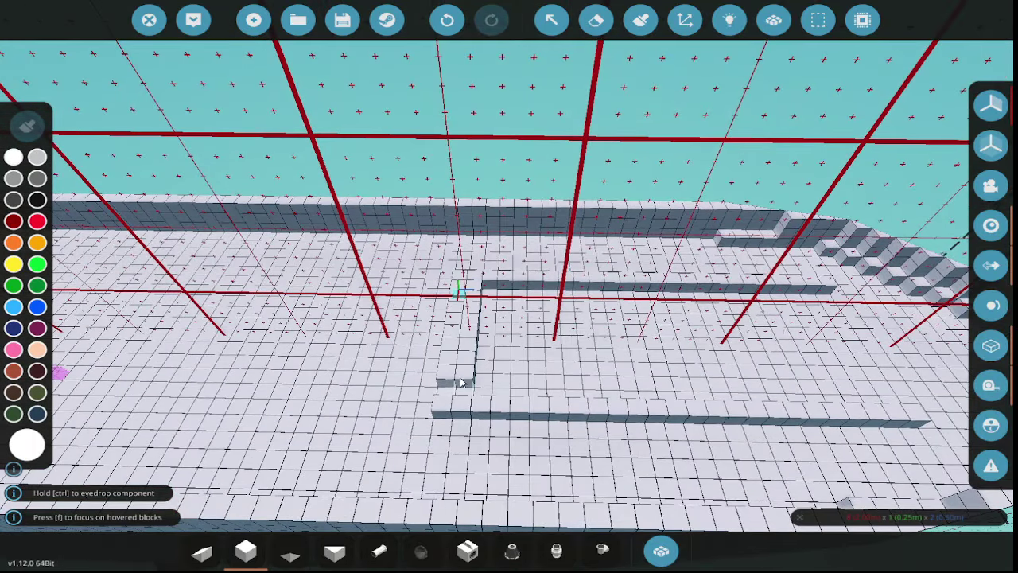
mouse_move(451, 392)
mouse_down()
mouse_move(819, 378)
mouse_move(809, 404)
mouse_move(452, 396)
mouse_up()
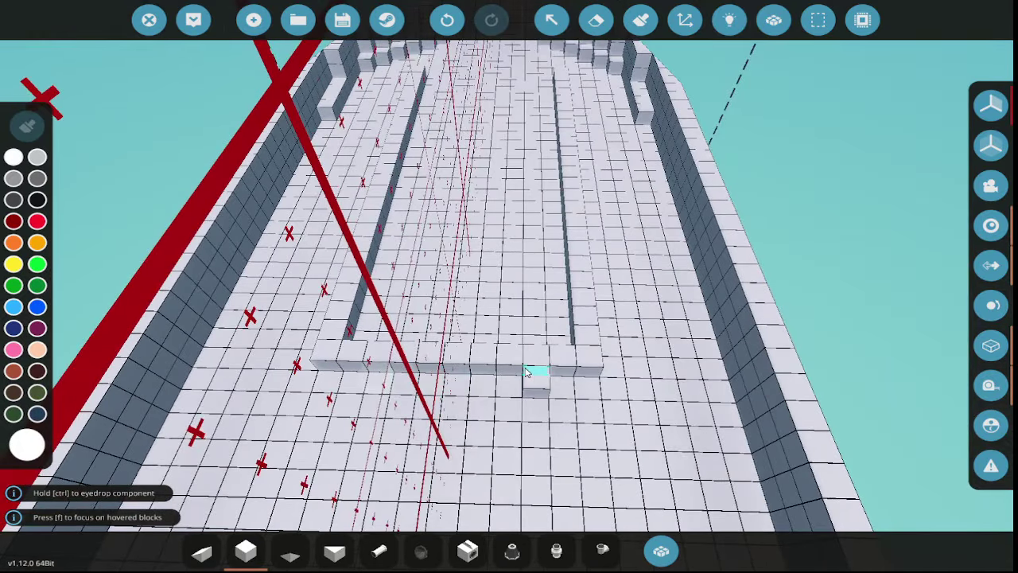
- Widen the deckhouse outline by adding lengthwise rows further outboard and erasing the inner rows
drag(525, 372, 541, 370)
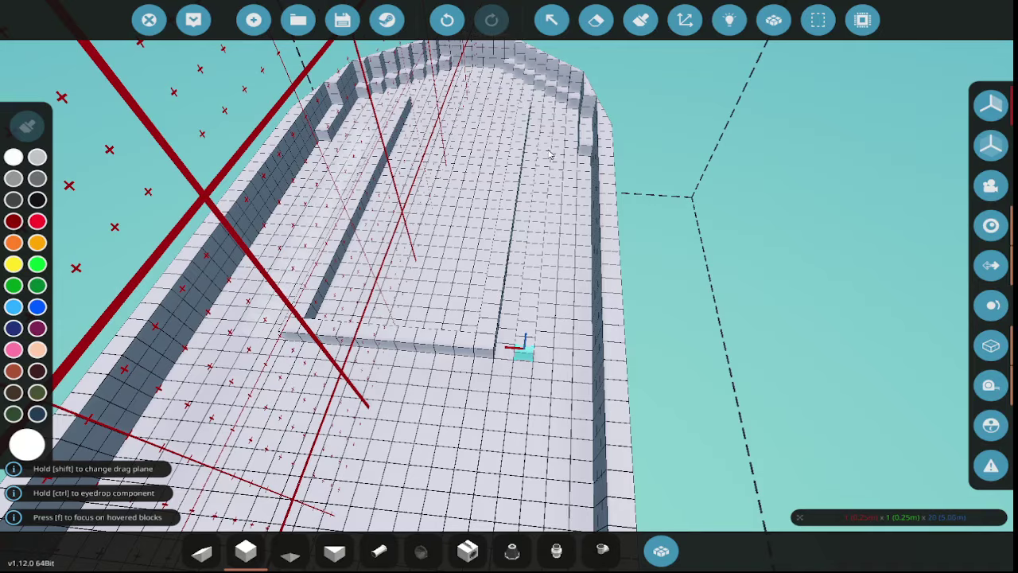
drag(549, 146, 503, 353)
key(w)
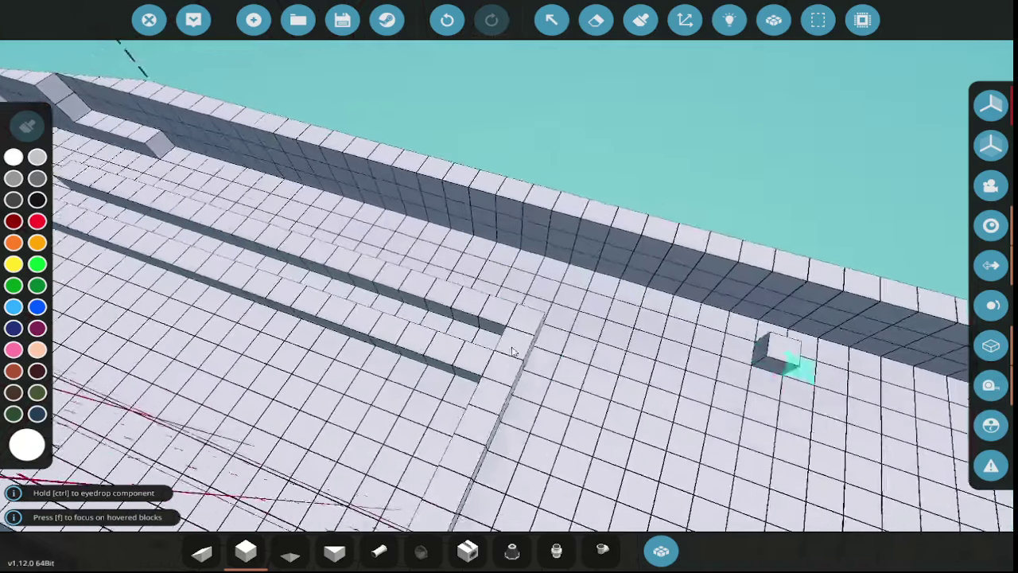
key(s)
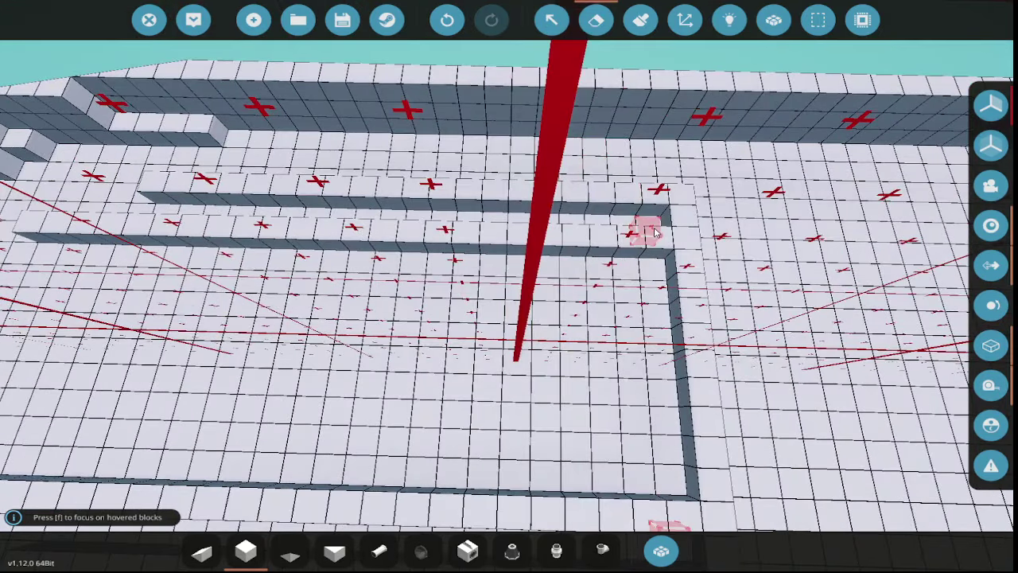
key(s)
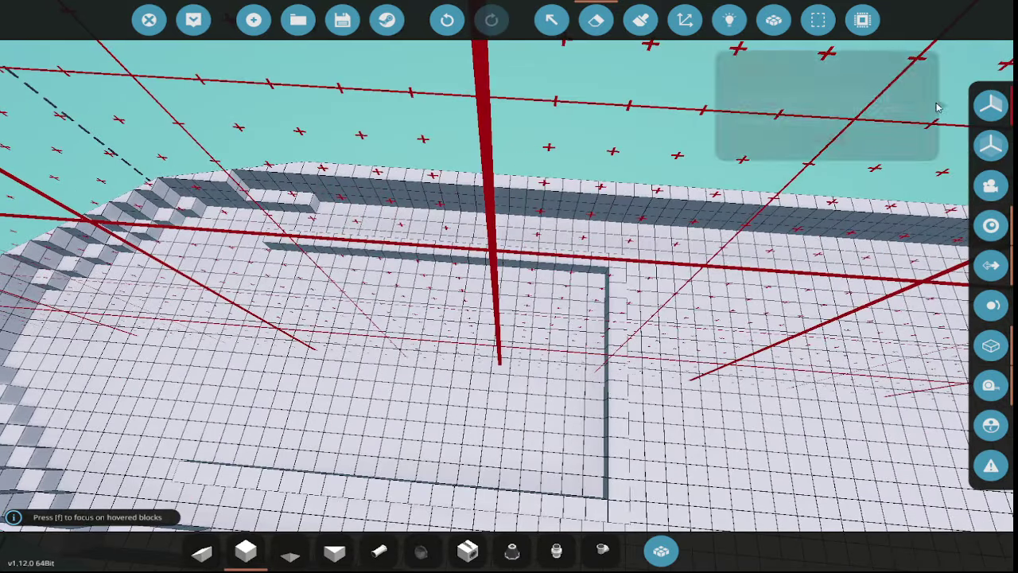
key(s)
- Switch the block colour to yellow and lay a closed rectangular course of blocks around the deckhouse outline
key(p)
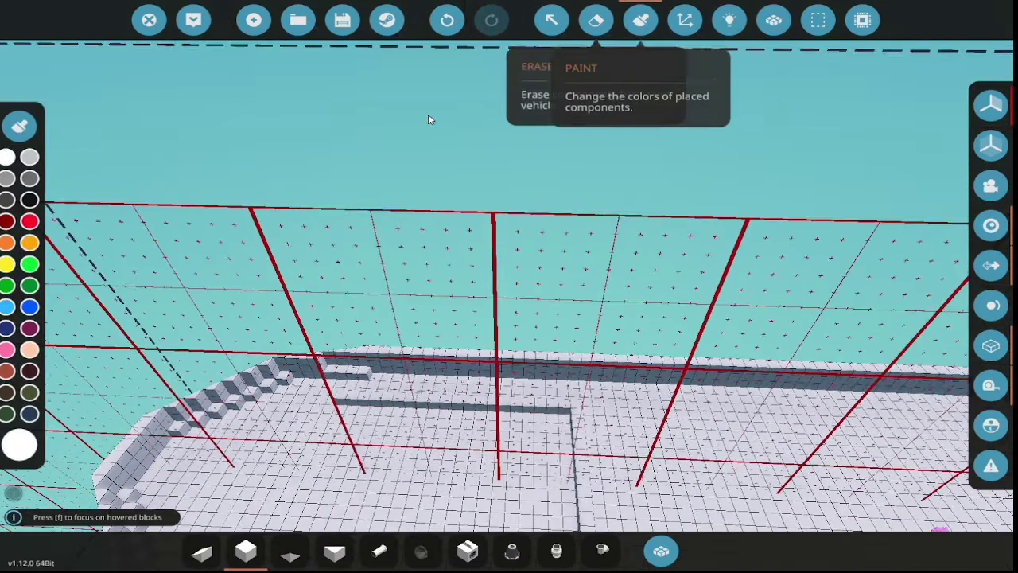
click(14, 264)
key(w)
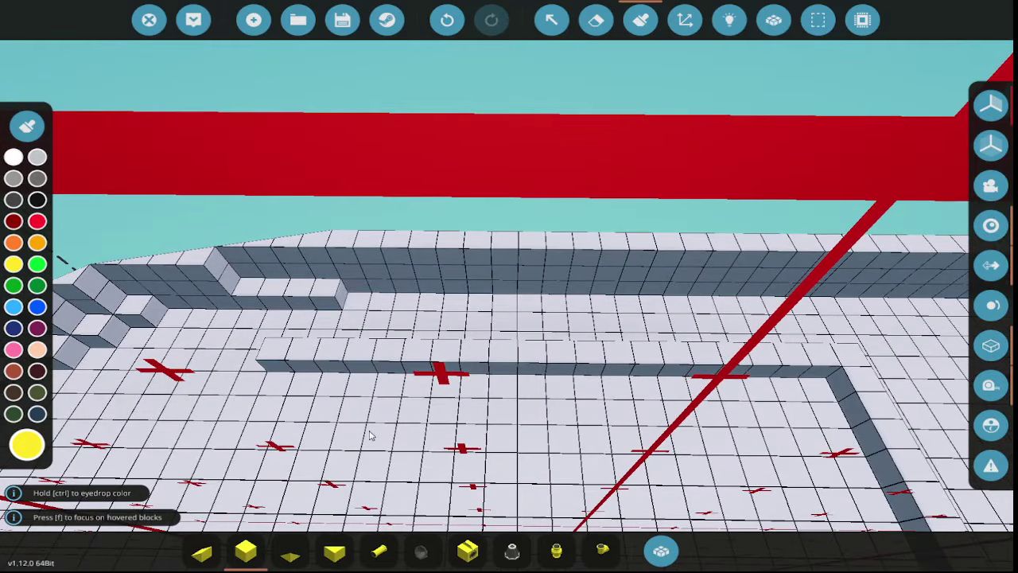
key(s)
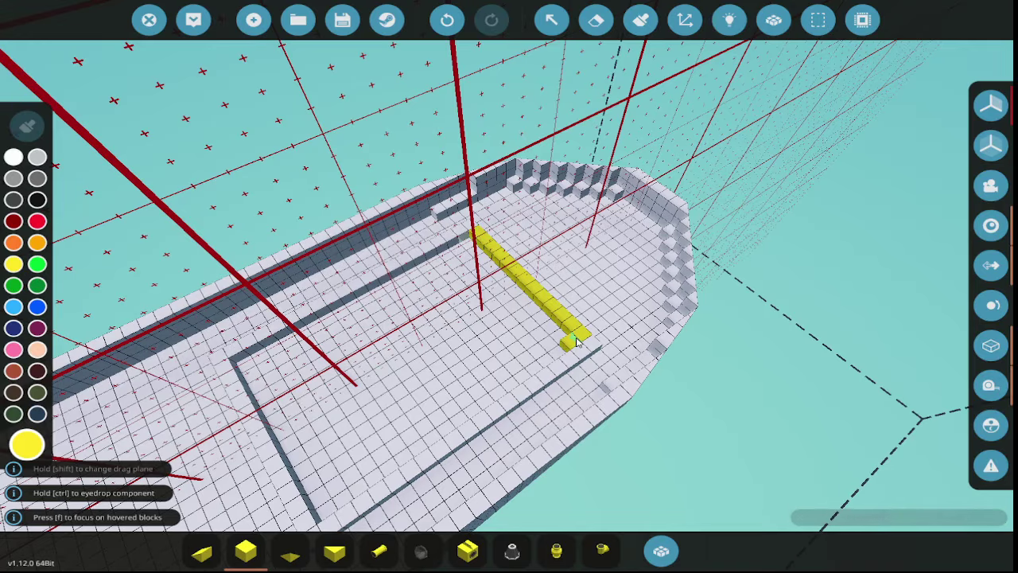
drag(578, 340, 458, 302)
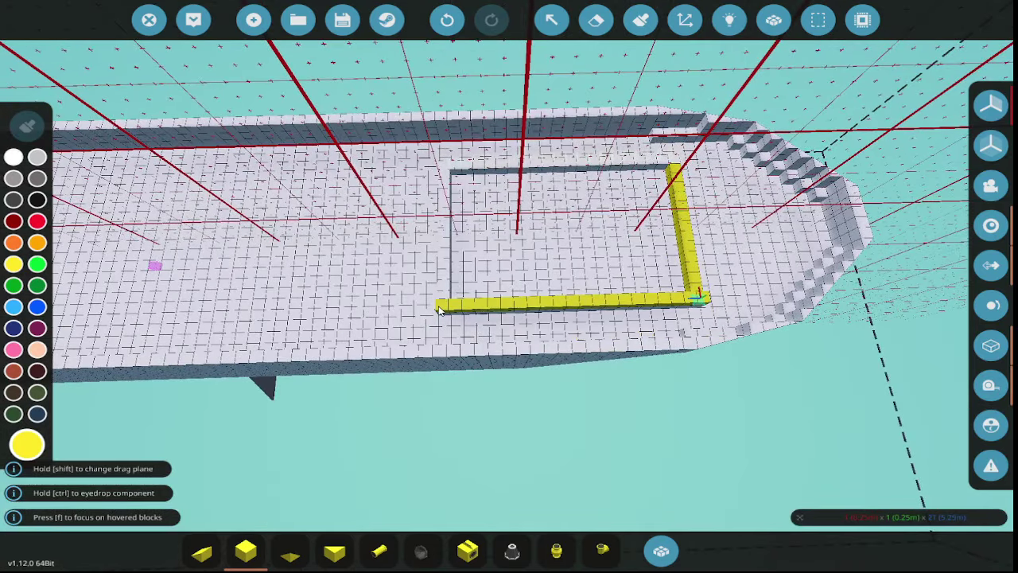
drag(678, 159, 448, 180)
key(w)
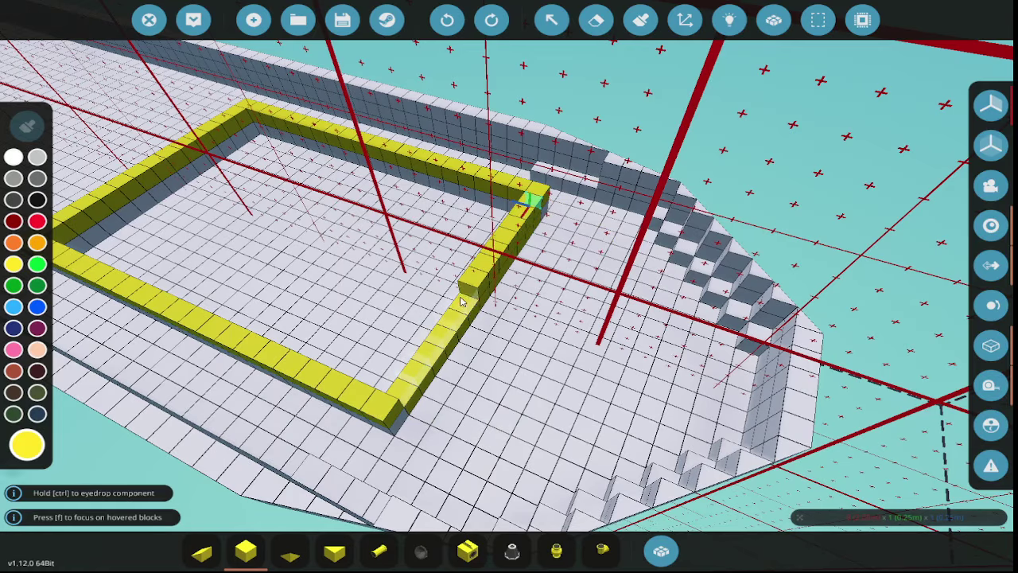
- Raise the deckhouse's four sides into full-height yellow block walls, starting from columns at the corners
key(s)
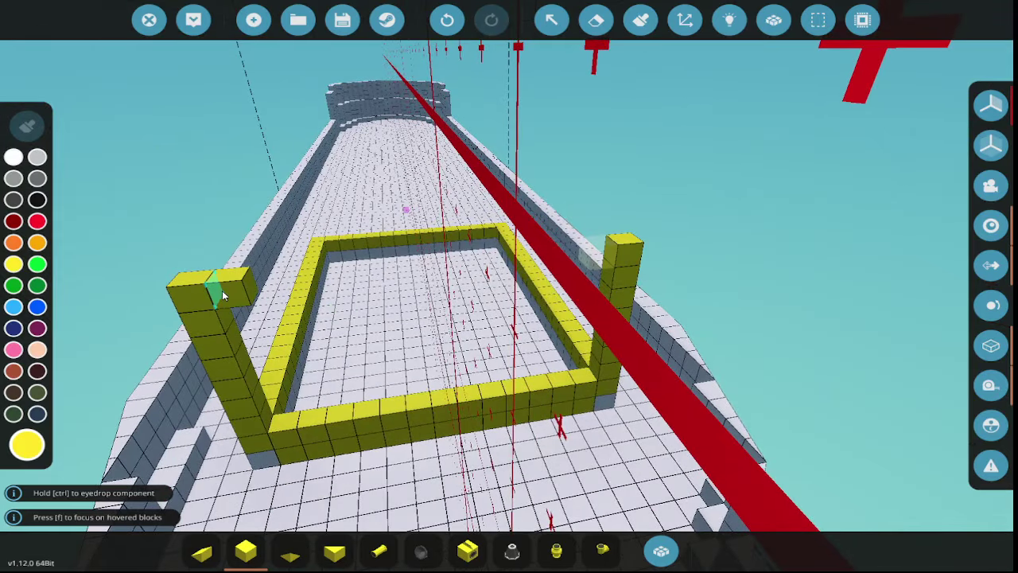
drag(222, 290, 350, 409)
key(w)
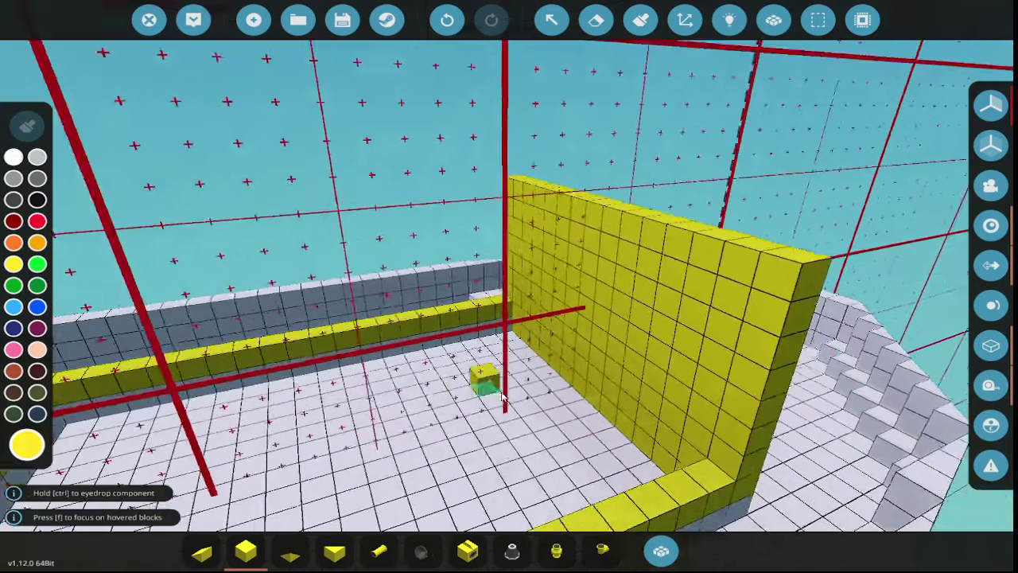
key(s)
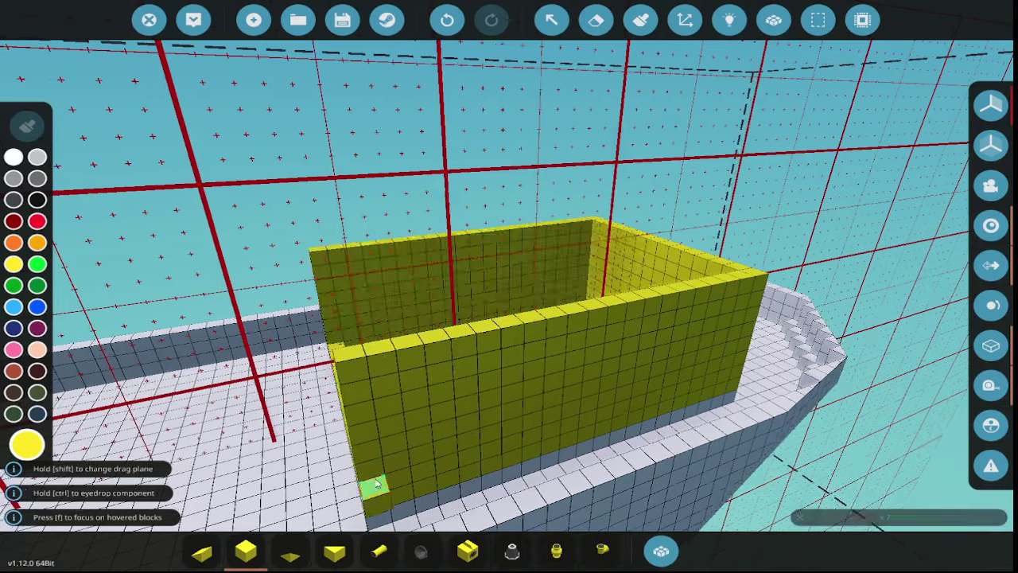
key(s)
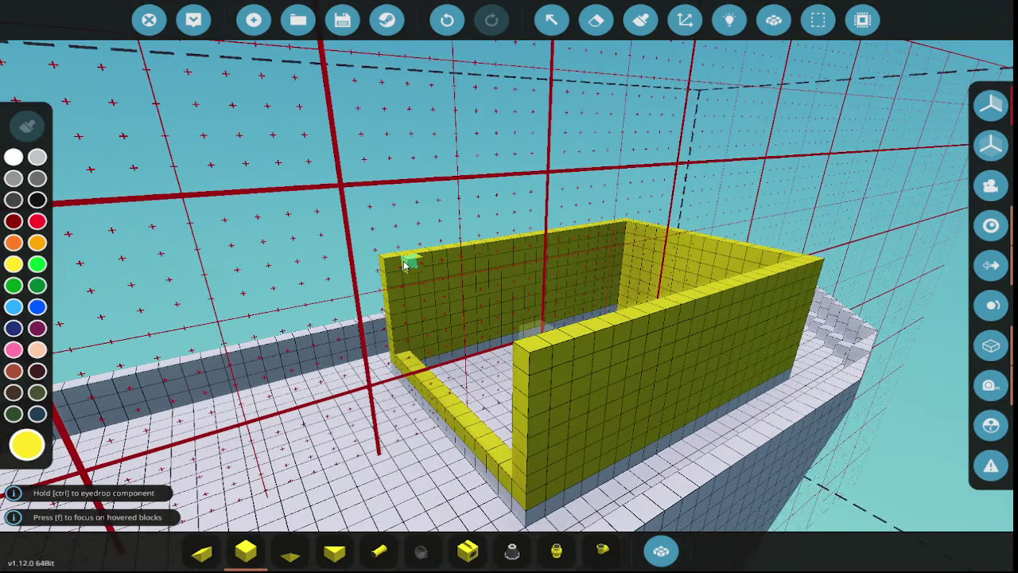
key(w)
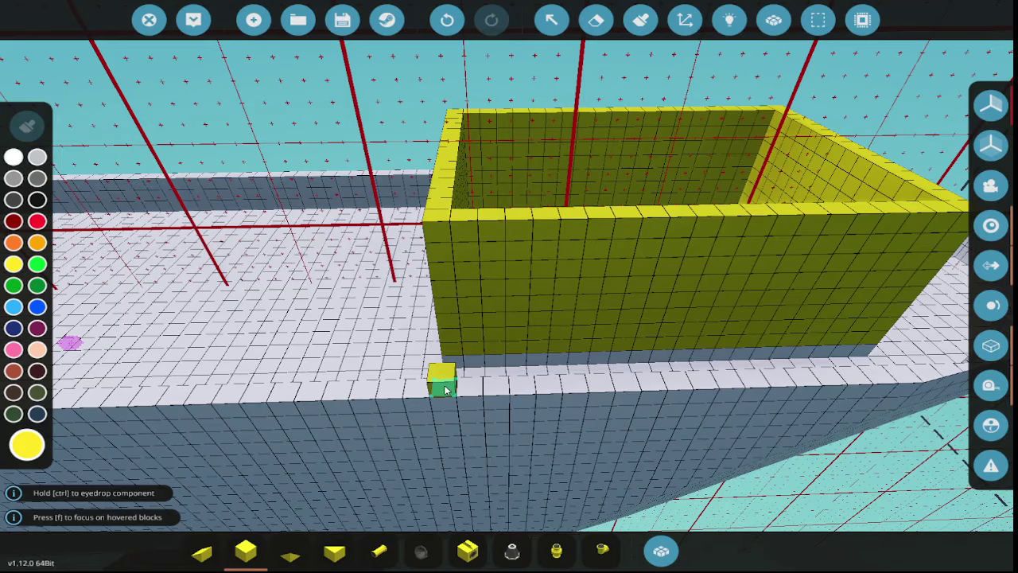
- Build a yellow support column on the ship's side wall beside the deckhouse corner and join it to the wall top with a beam
click(443, 327)
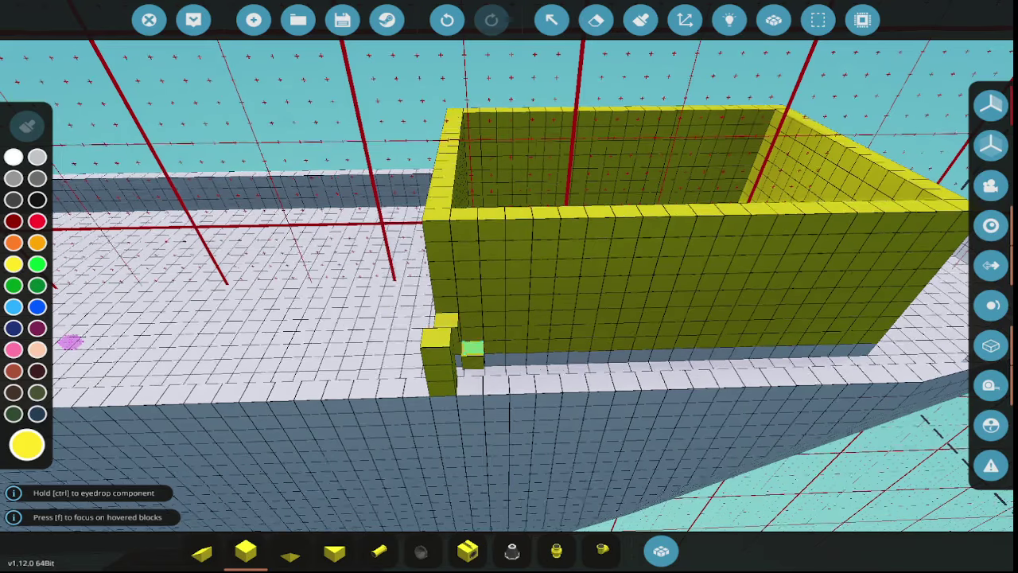
key(w)
key(s)
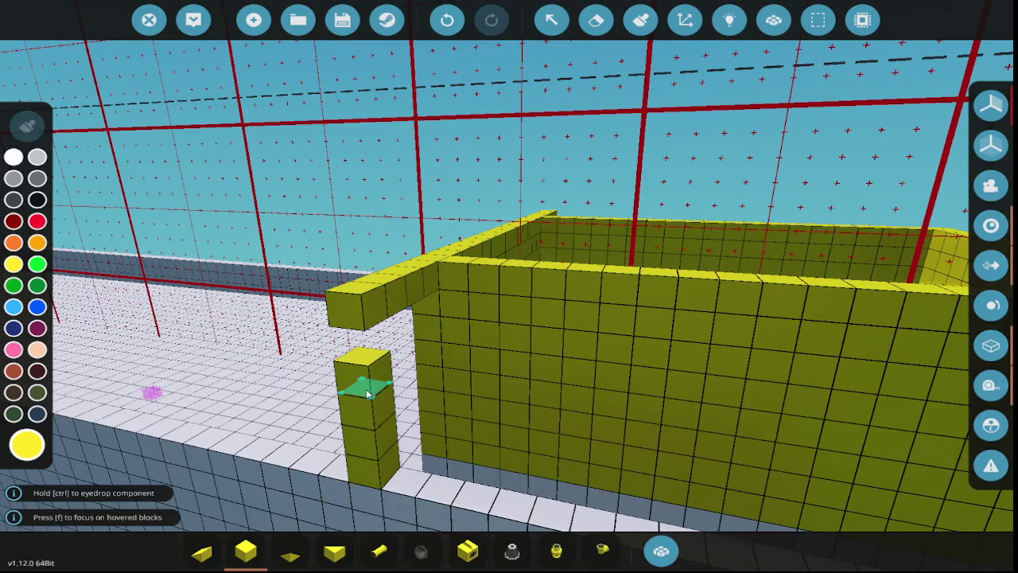
key(s)
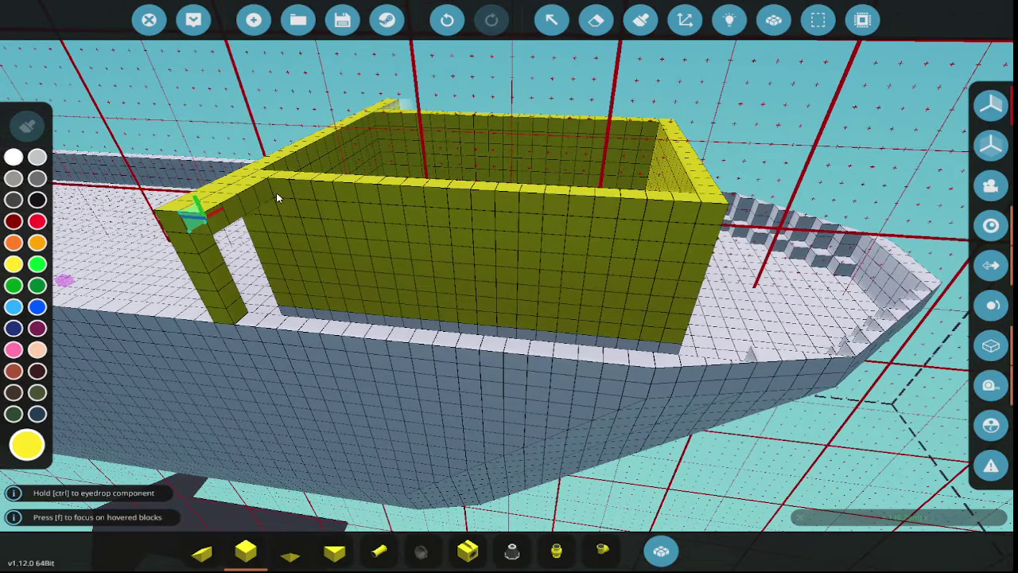
- Cover the deckhouse with a flat yellow block roof that extends outboard to the side support columns
key(w)
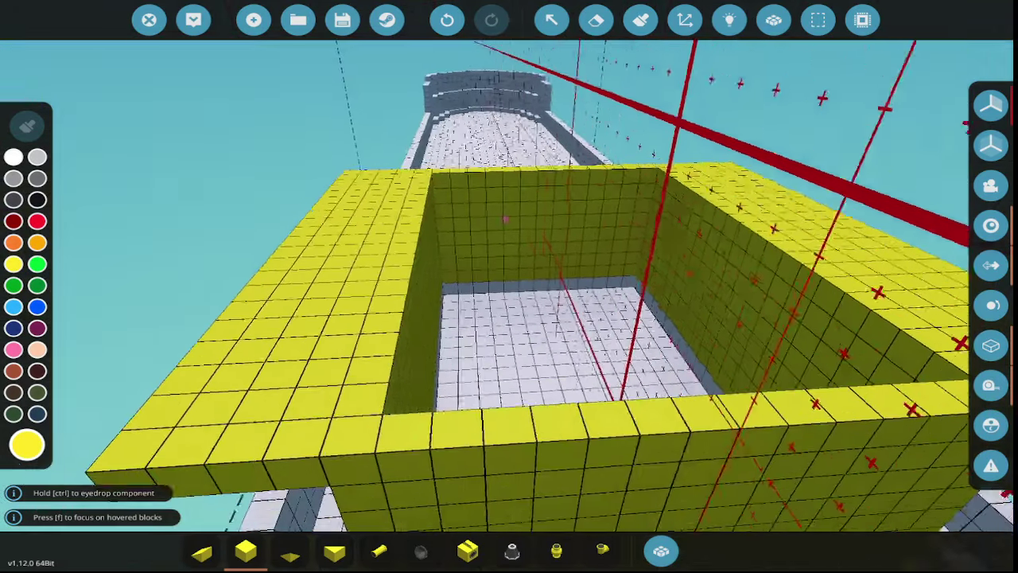
key(s)
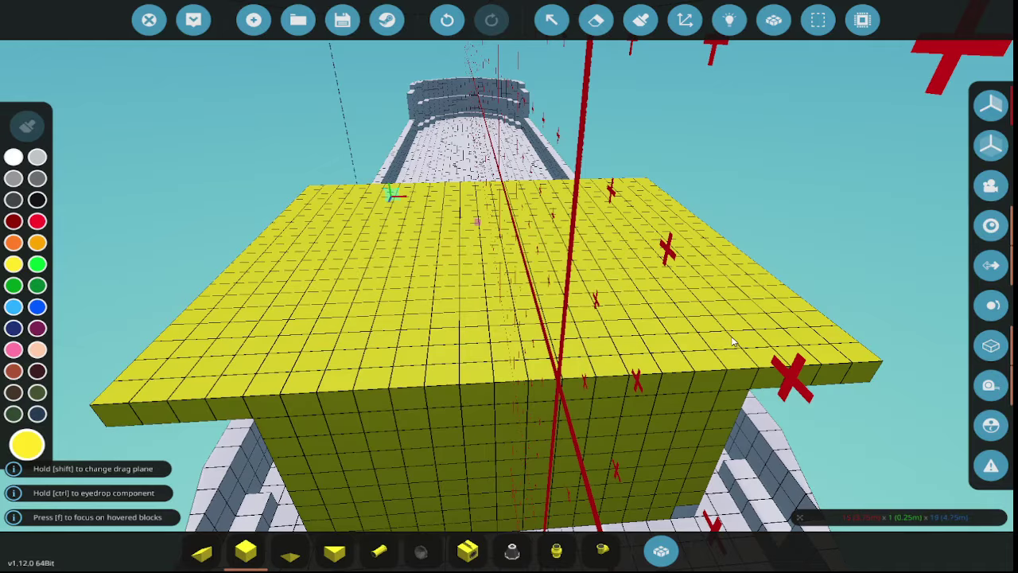
key(f)
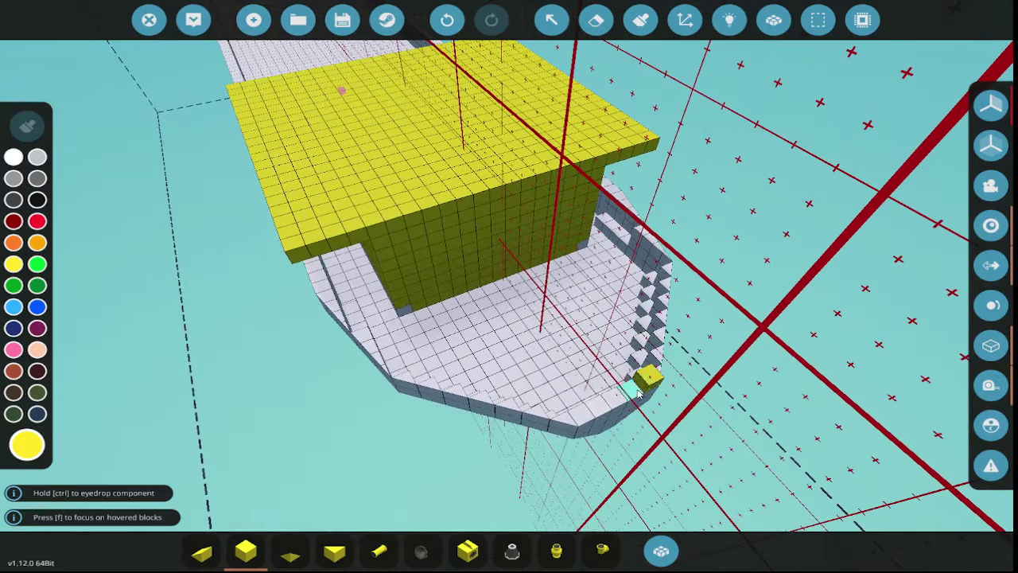
- Run a yellow centreline beam aft from the roof to a column at the stern, and widen that column into a wall
key(w)
key(s)
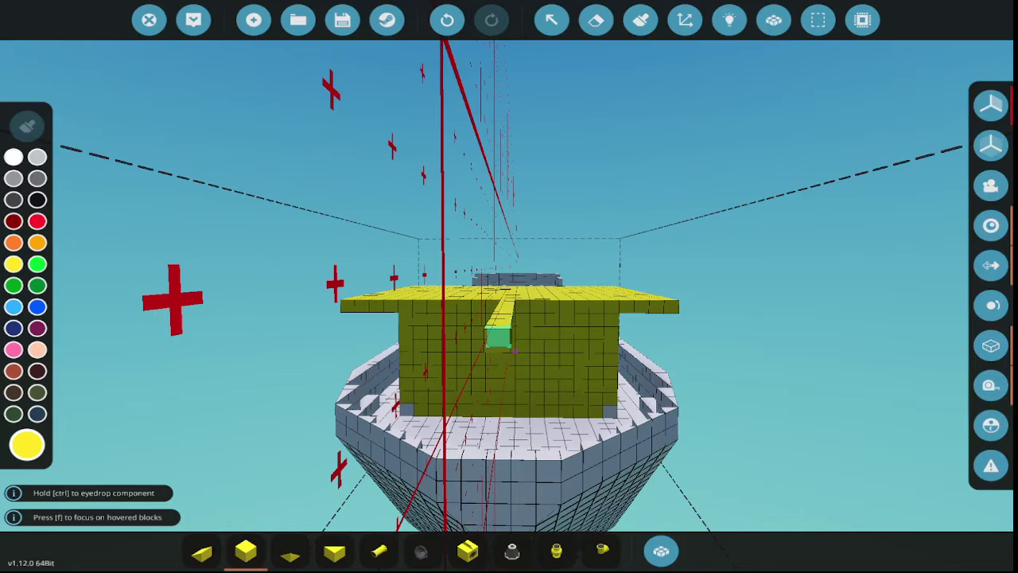
key(f)
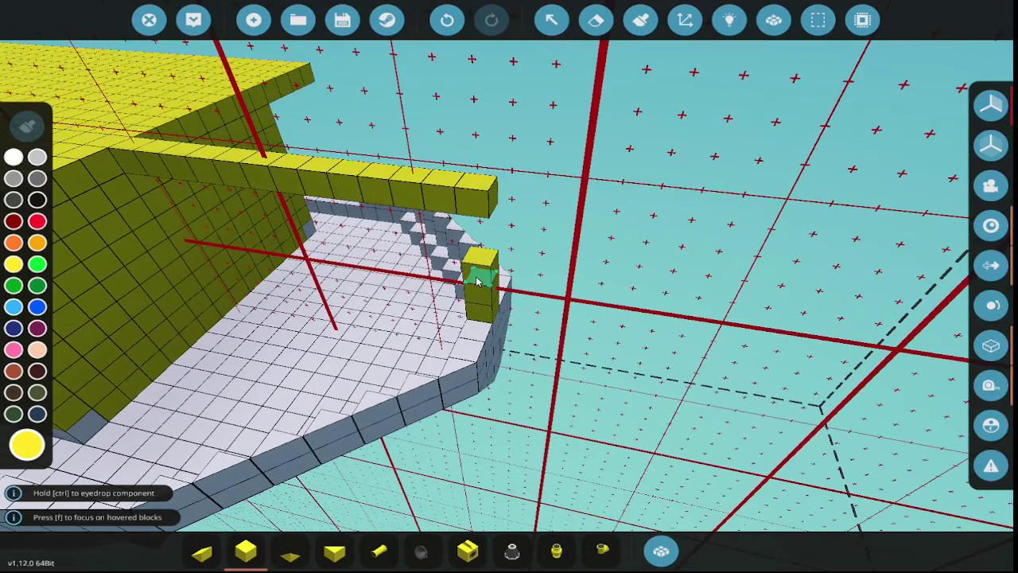
key(f)
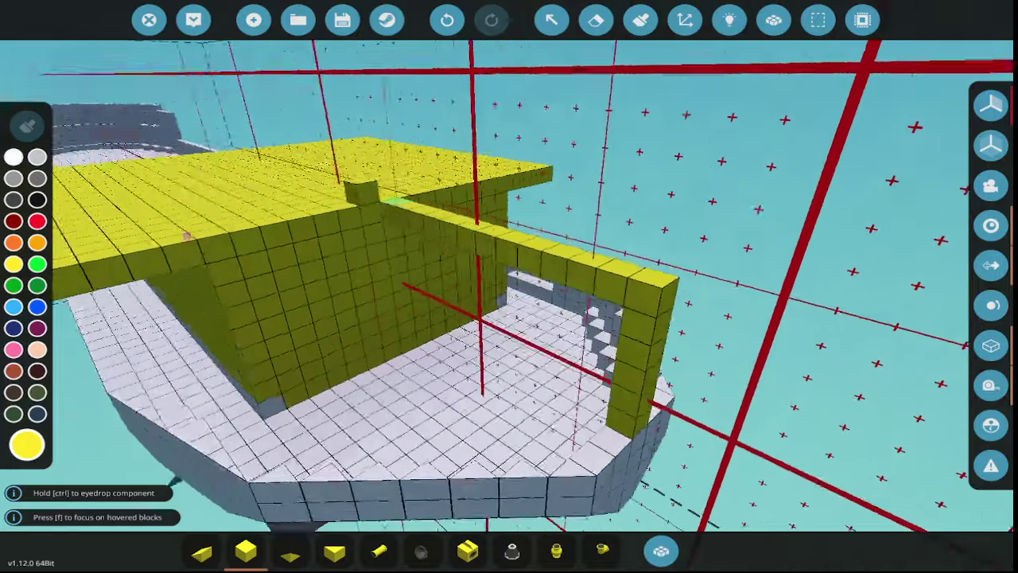
key(f)
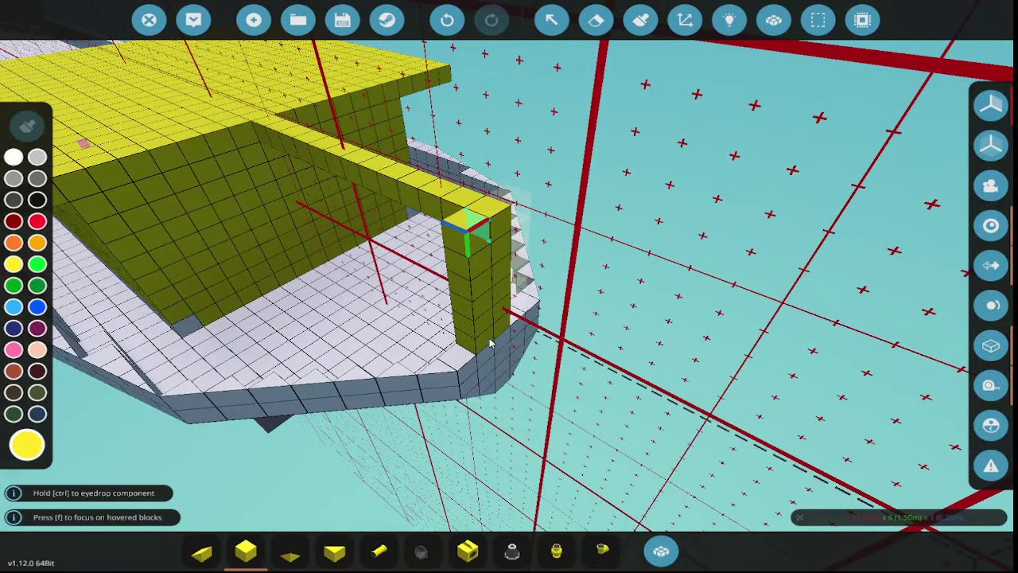
drag(480, 224, 422, 430)
- Continue the yellow stern wall along the angled hull edges on both sides with full-height columns of basic wedges
click(201, 550)
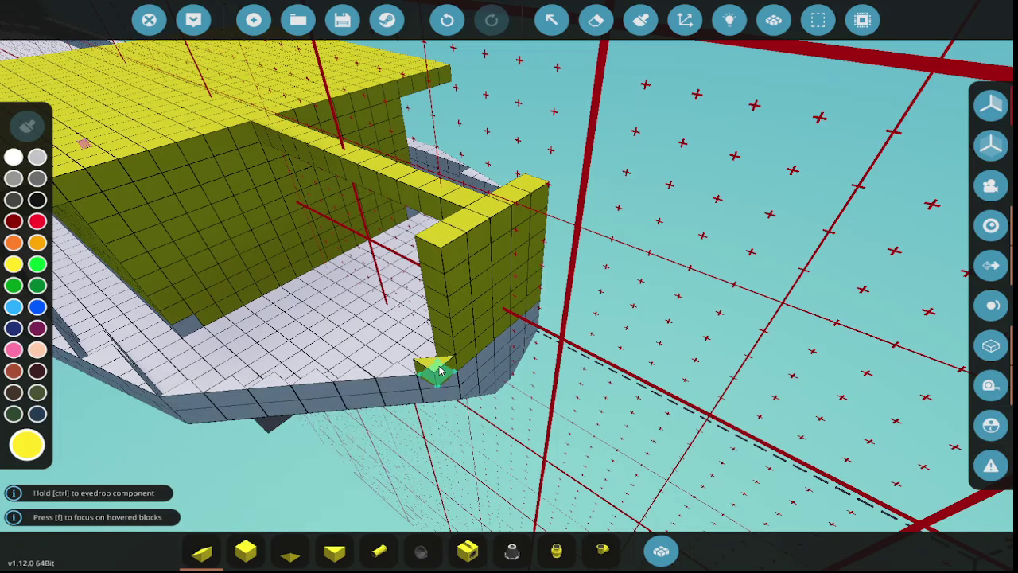
key(d)
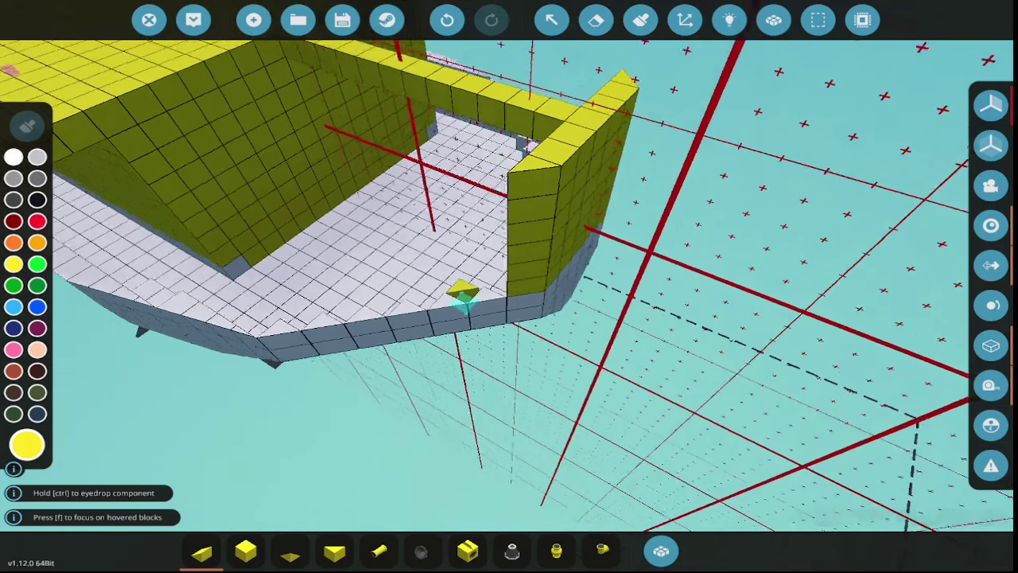
drag(664, 192, 680, 177)
key(a)
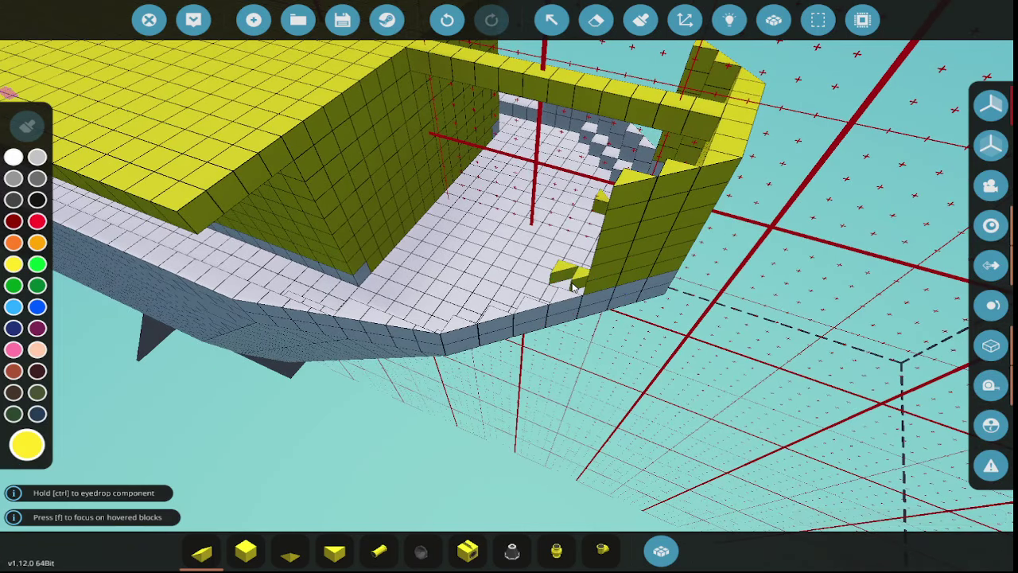
click(563, 298)
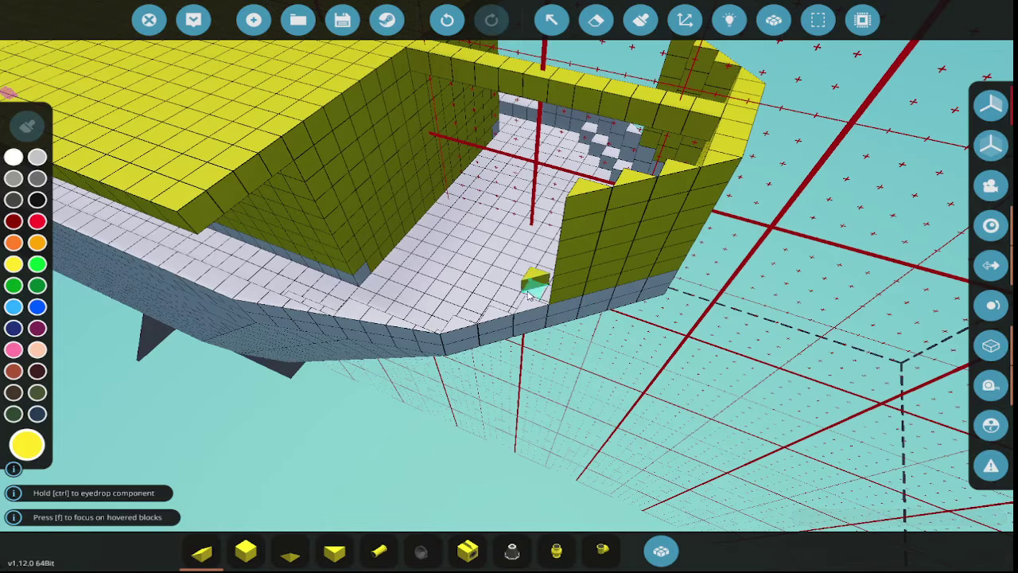
drag(529, 311, 584, 229)
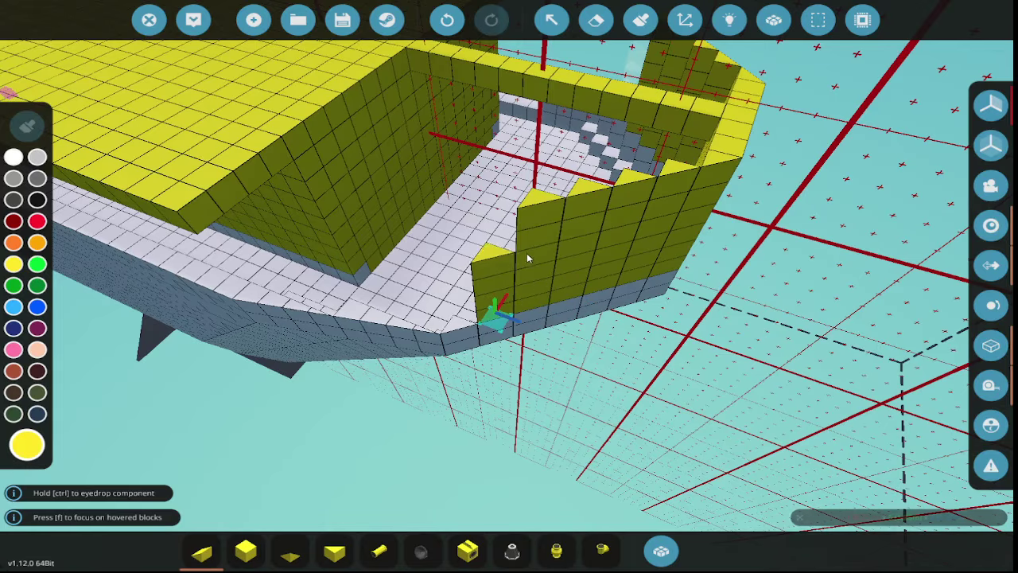
key(w)
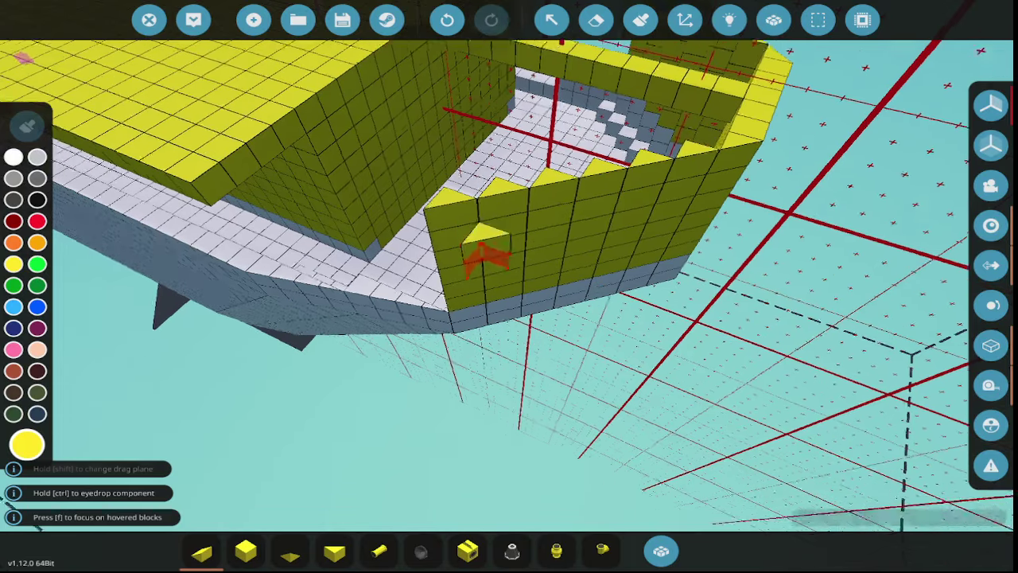
key(s)
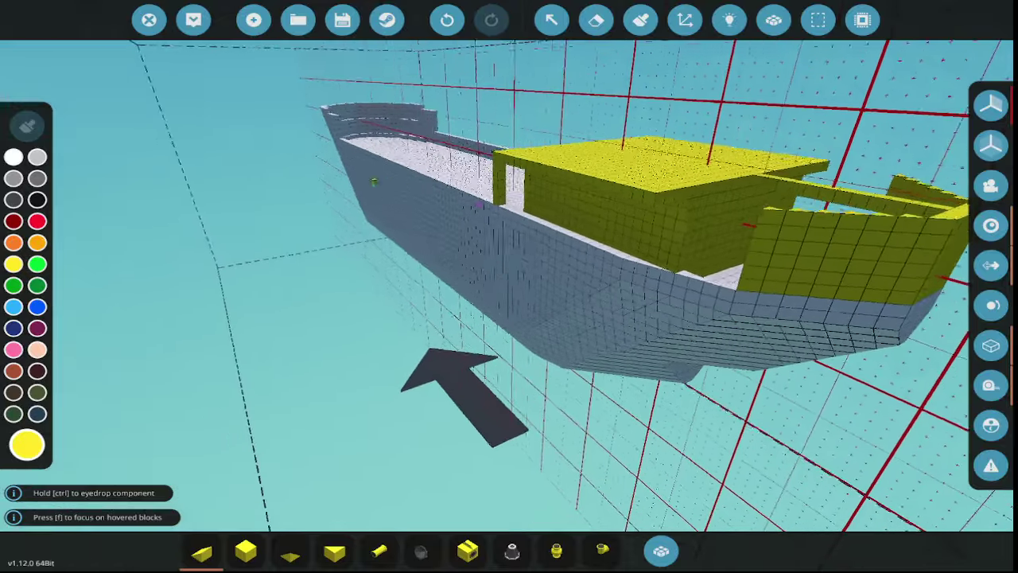
- Extend the aft side walls forward past the hull corners with a full-height stack of Wedge 1x4 blocks
key(w)
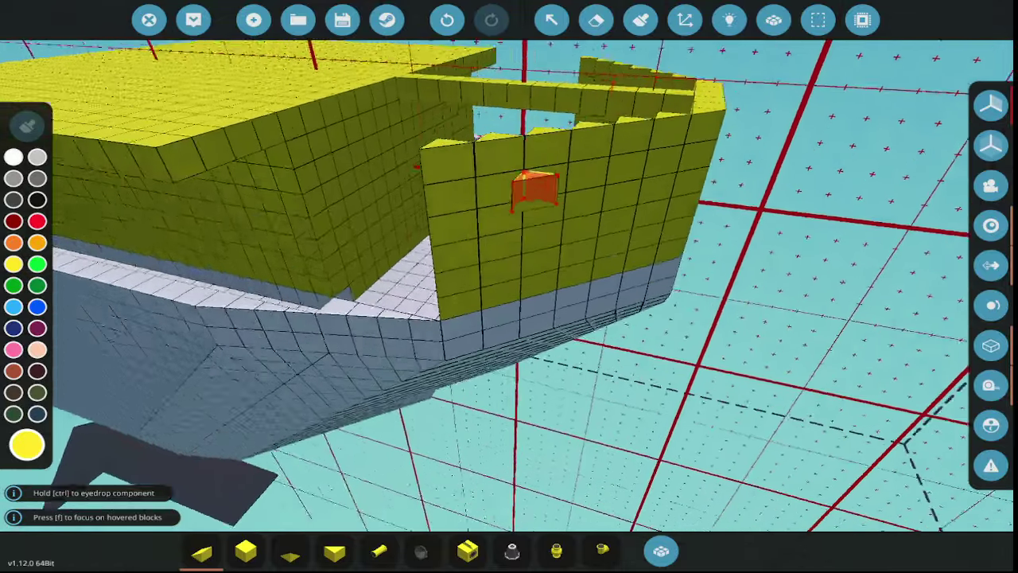
key(q)
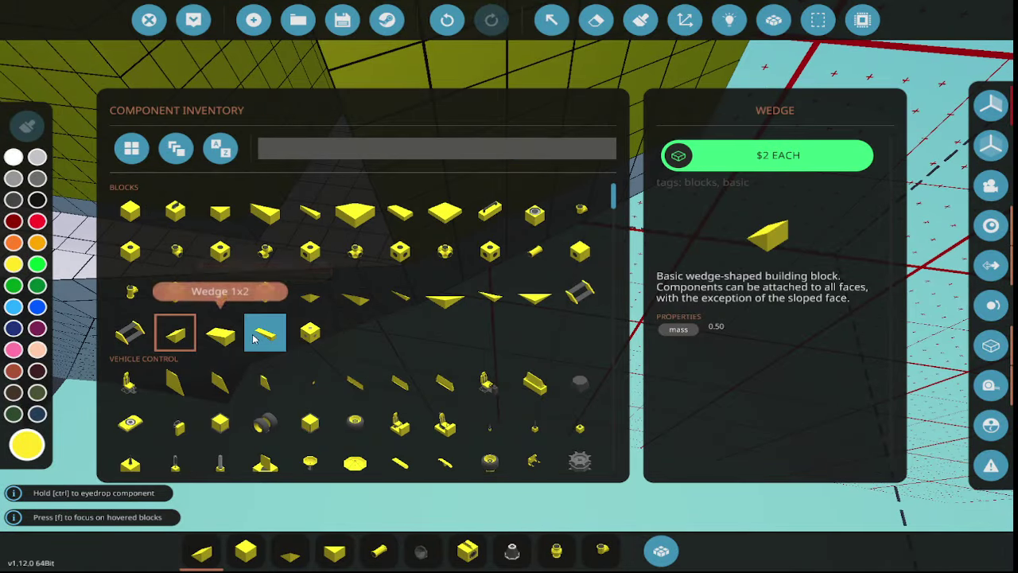
click(186, 332)
drag(318, 307, 579, 141)
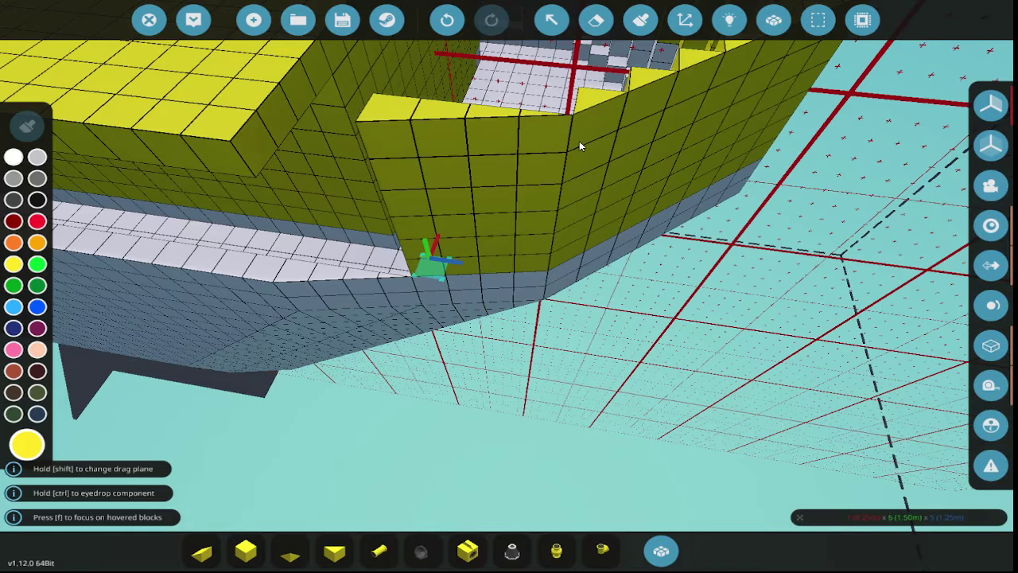
key(f)
key(w)
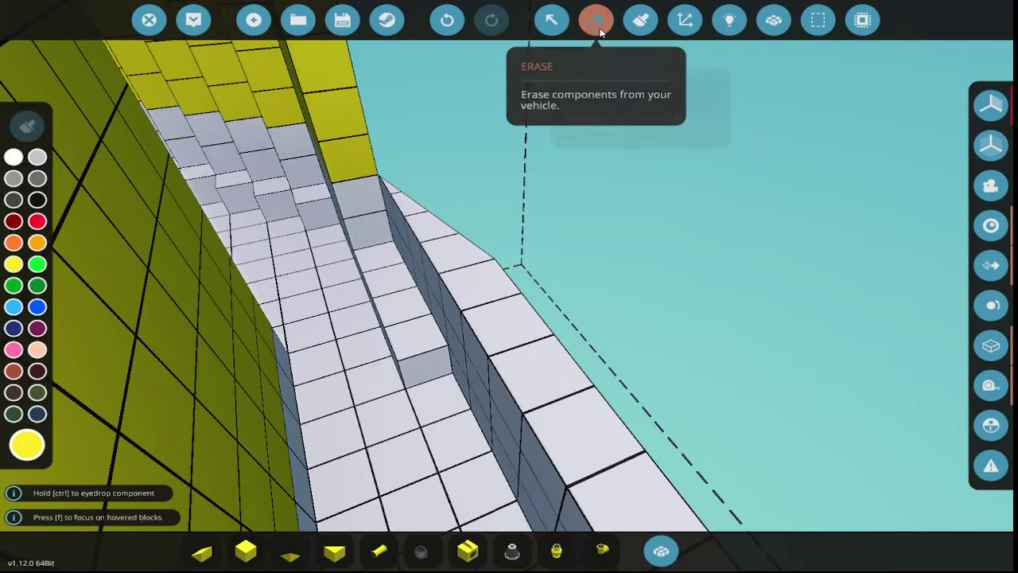
click(601, 30)
key(f)
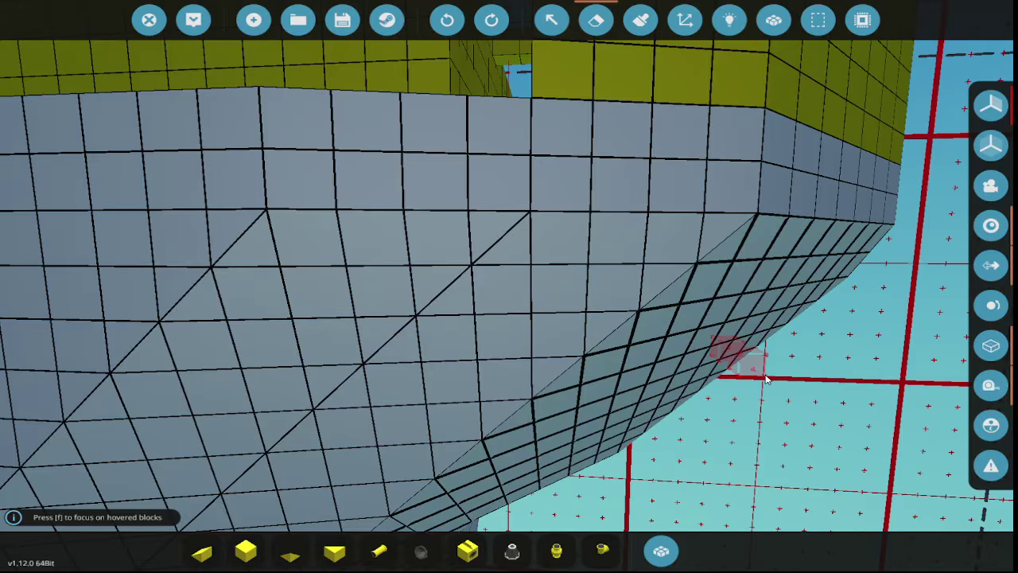
key(s)
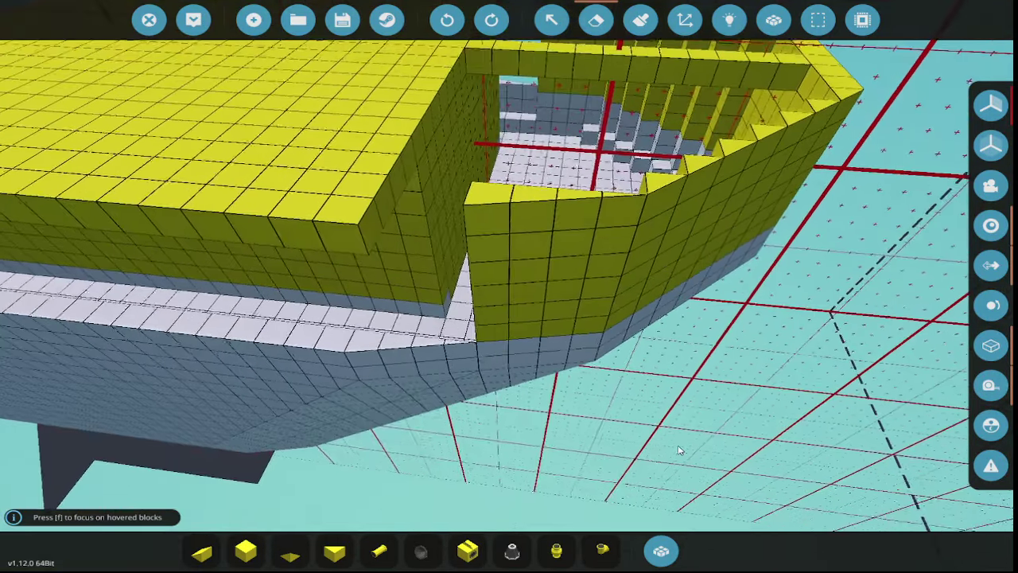
- Add a second Wedge 1x4 wall section up to the roof overhang and fit its top wedge into the roof's aft corner
key(q)
key(q)
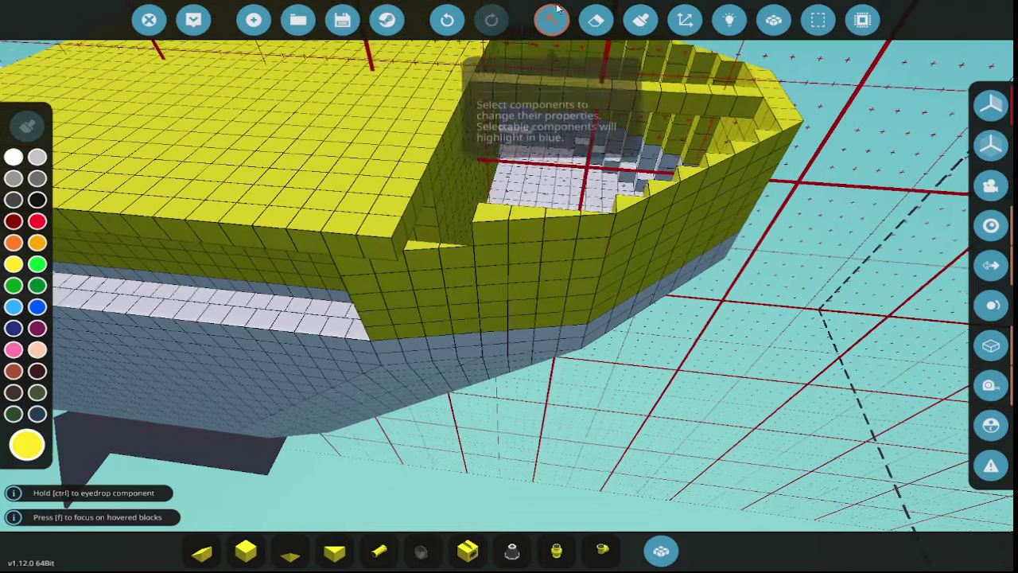
click(596, 20)
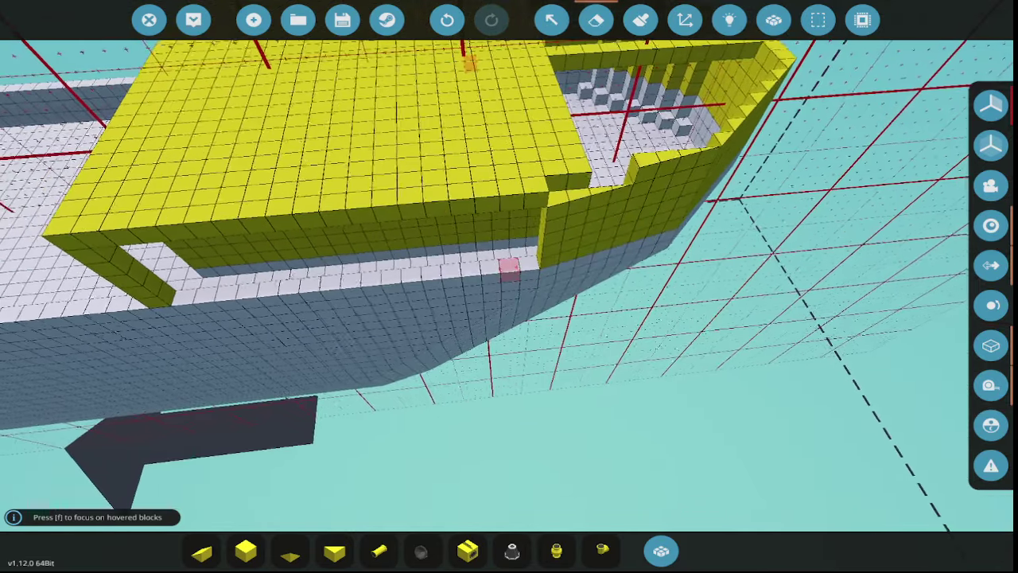
key(q)
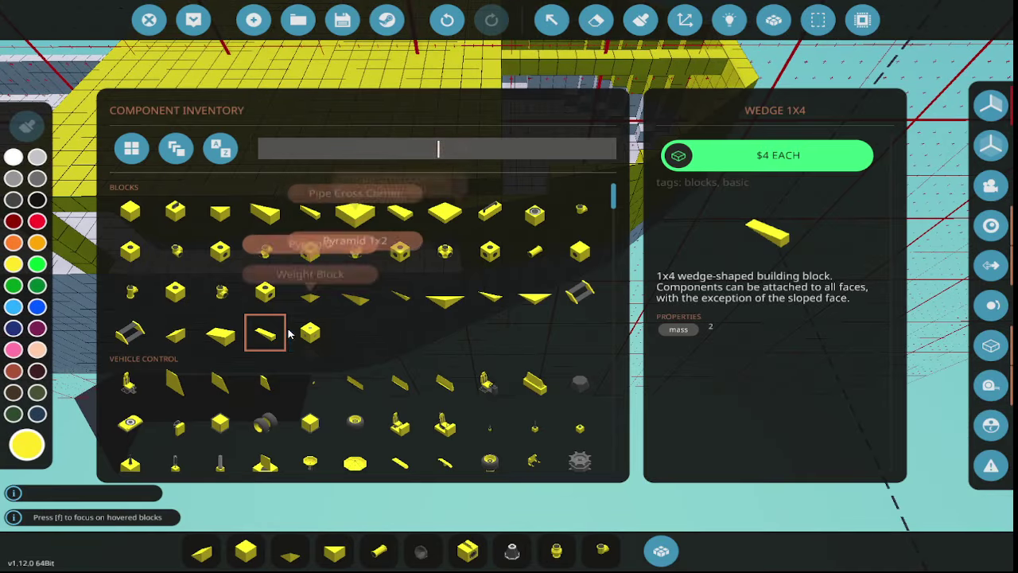
key(q)
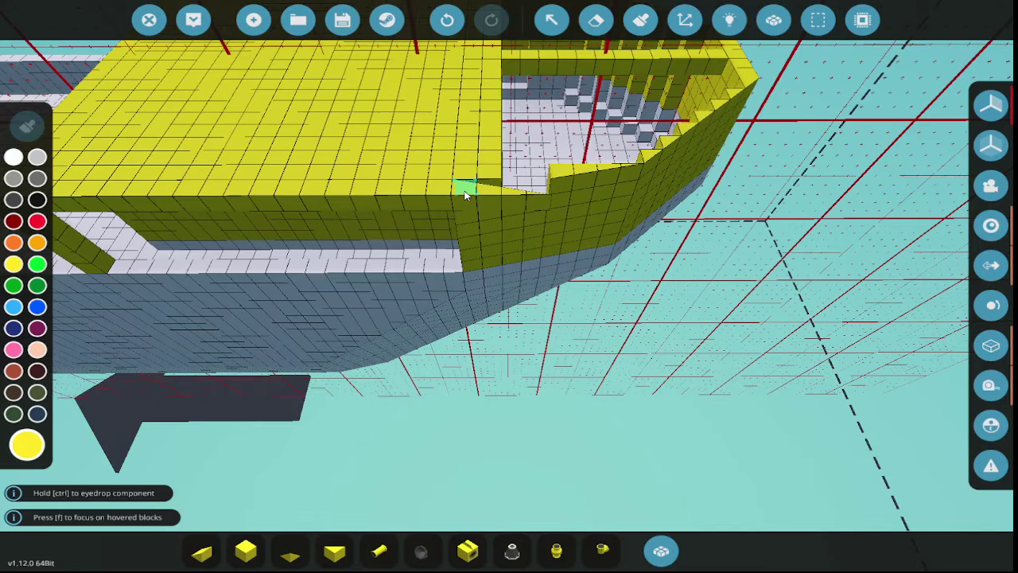
key(s)
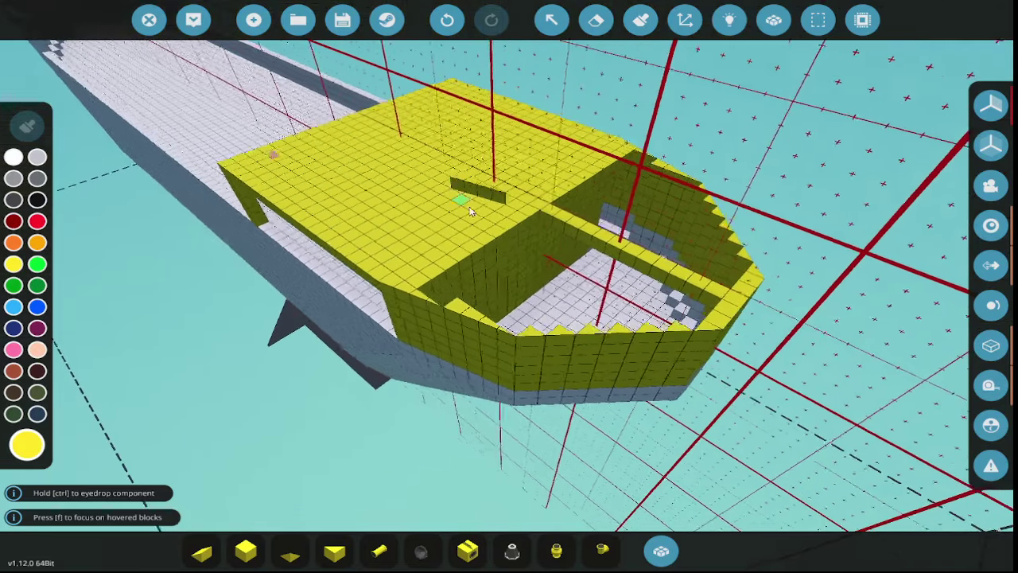
- Fill the open area between the aft walls with yellow blocks to continue the flat roof to the stern
click(248, 551)
key(w)
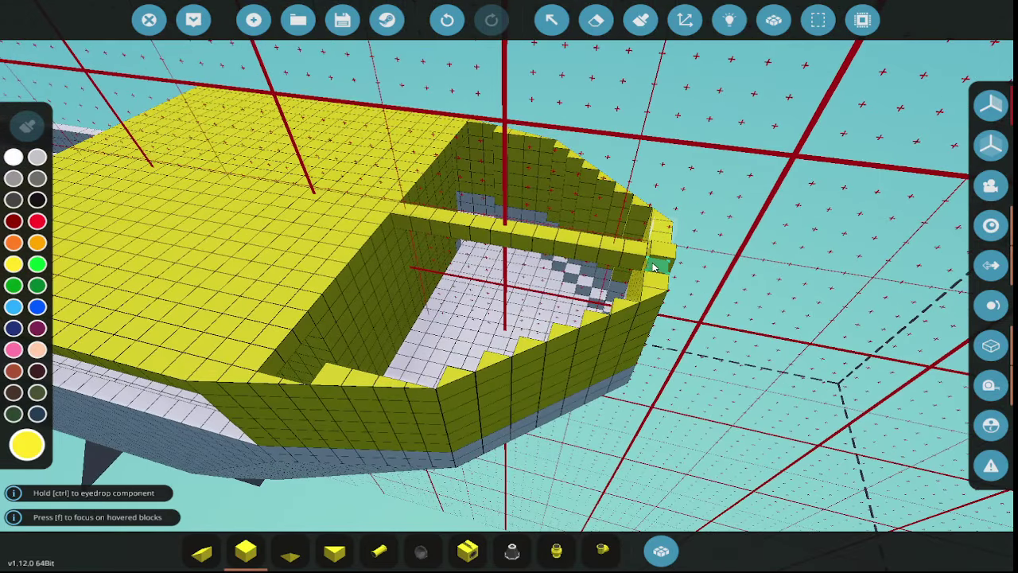
drag(640, 268, 629, 262)
key(s)
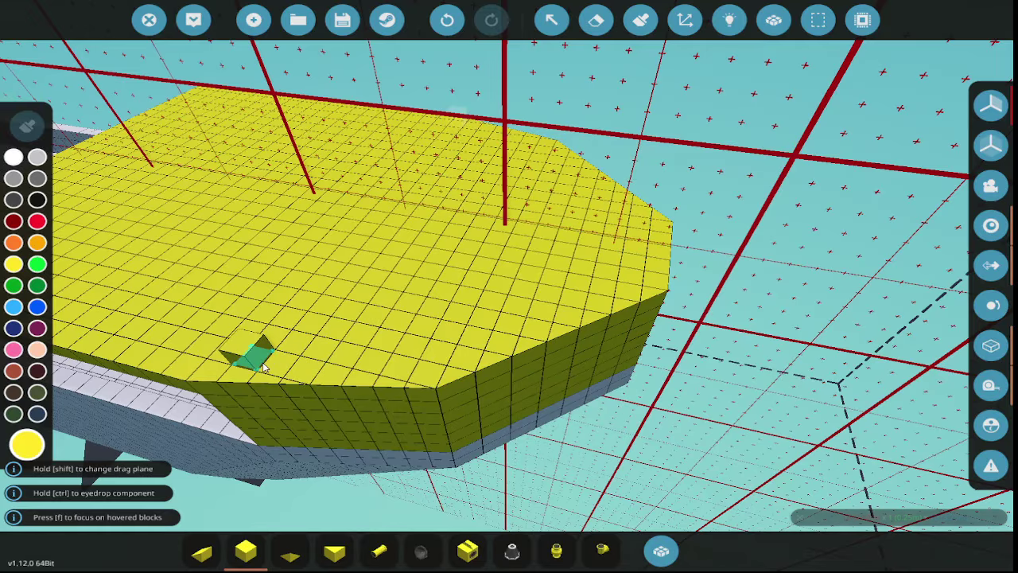
- Raise a pair of tall yellow block columns on the roof's forward edge above the deckhouse corners
key(w)
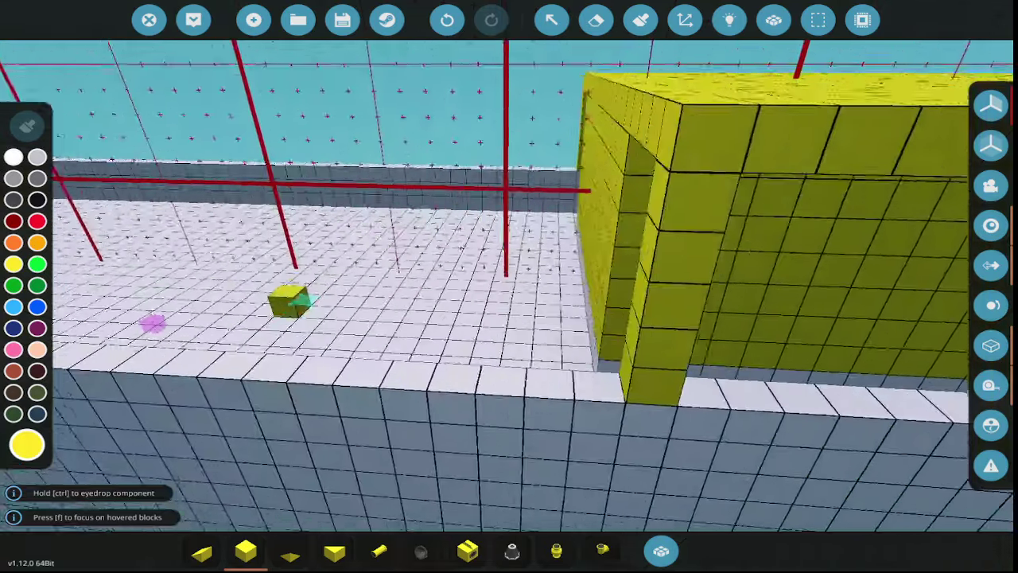
key(s)
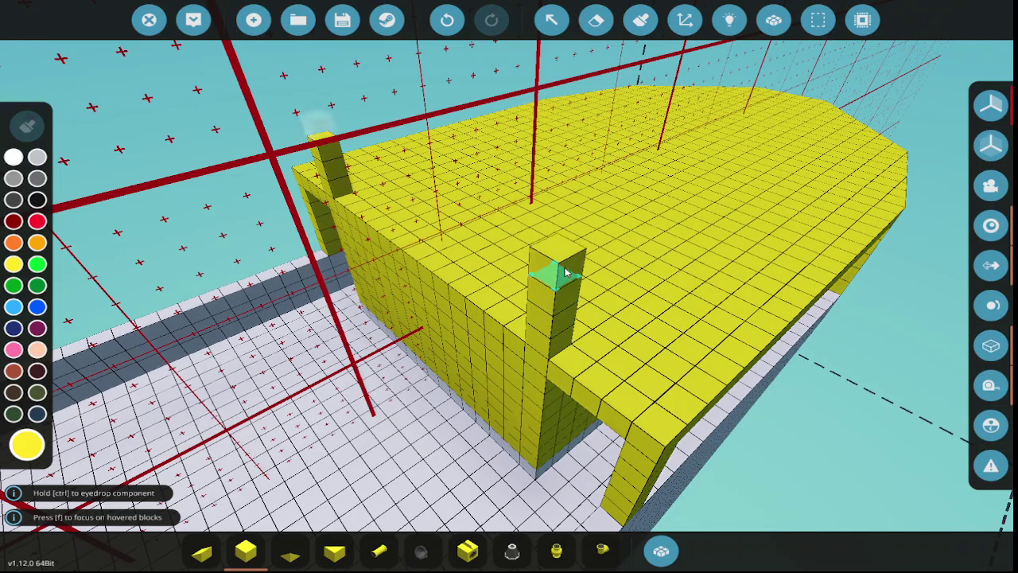
click(559, 255)
click(547, 209)
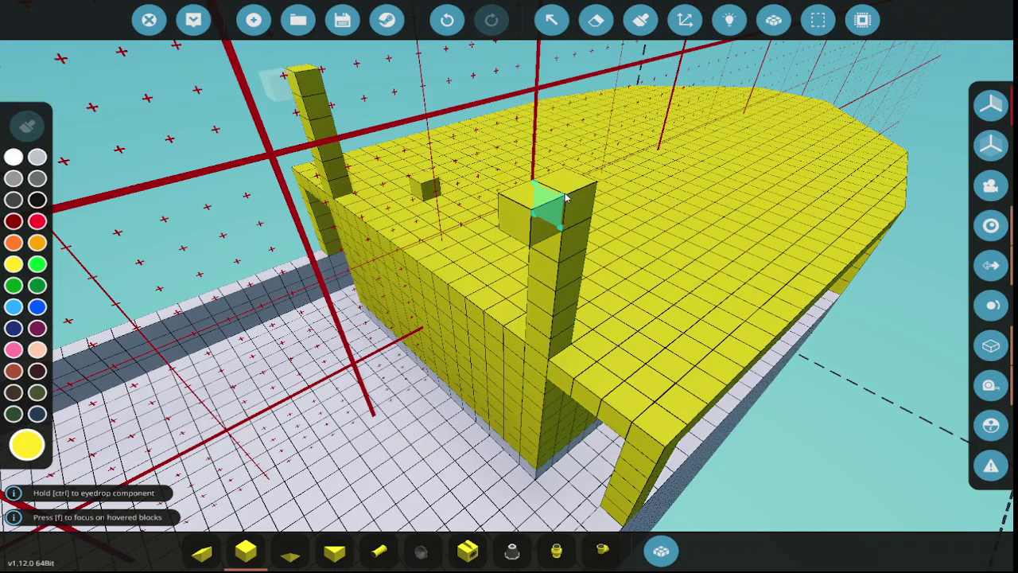
click(560, 175)
- Search the component inventory for "door" and try a hinged door on the roof beside the forward column
text(wqdoo9r)
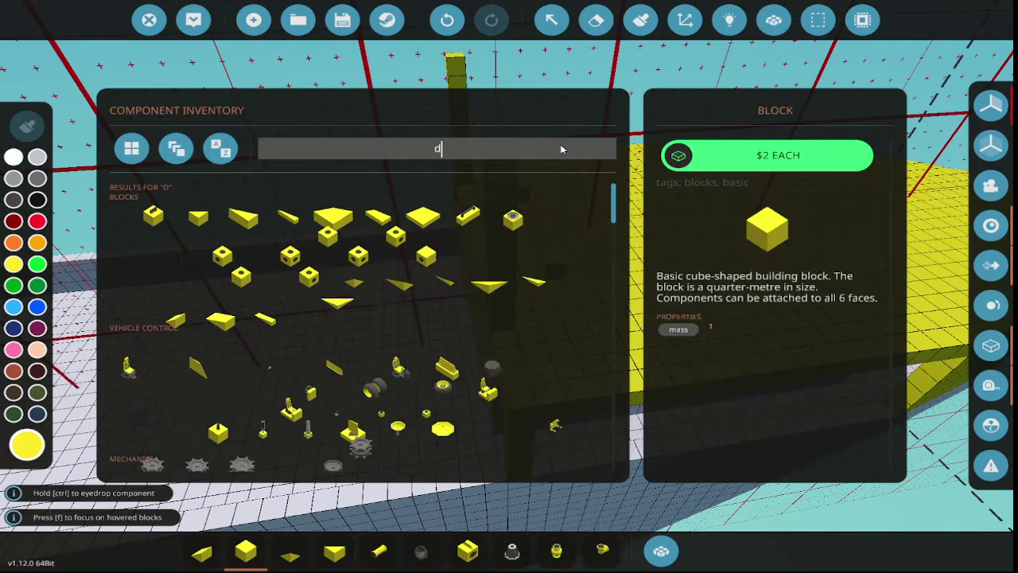
key(BackSpace)
key(BackSpace)
text(r)
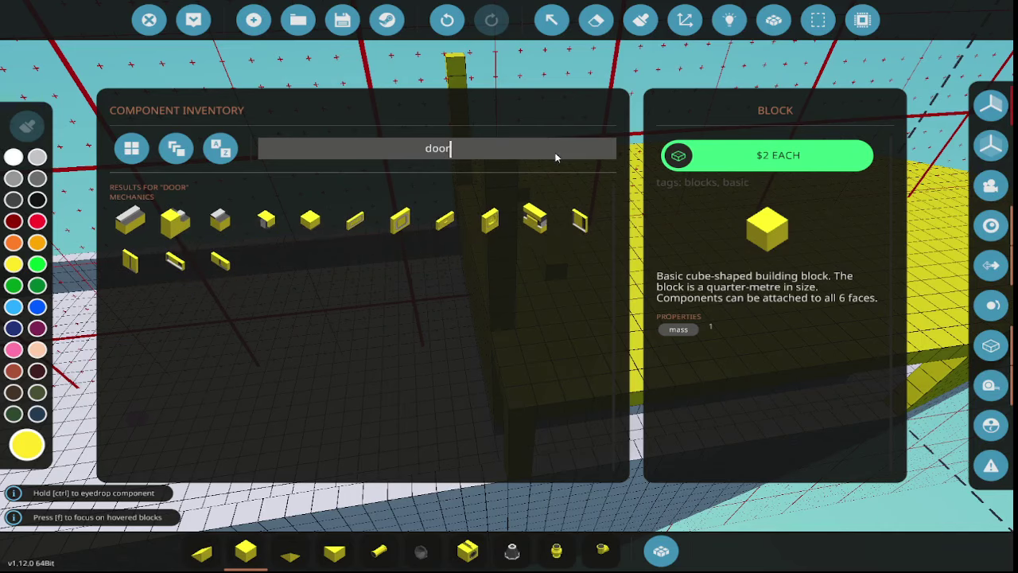
text(qd)
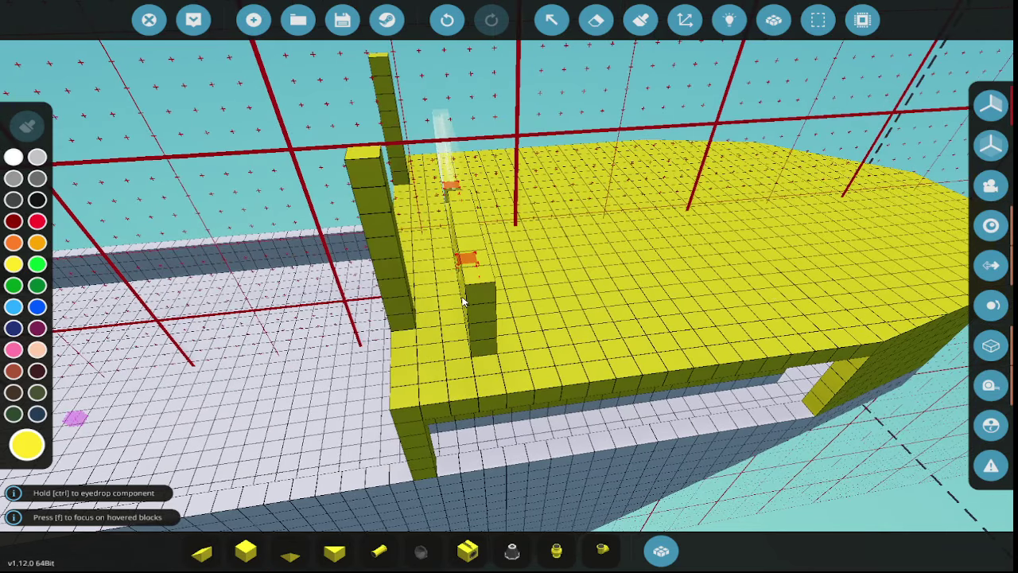
click(463, 301)
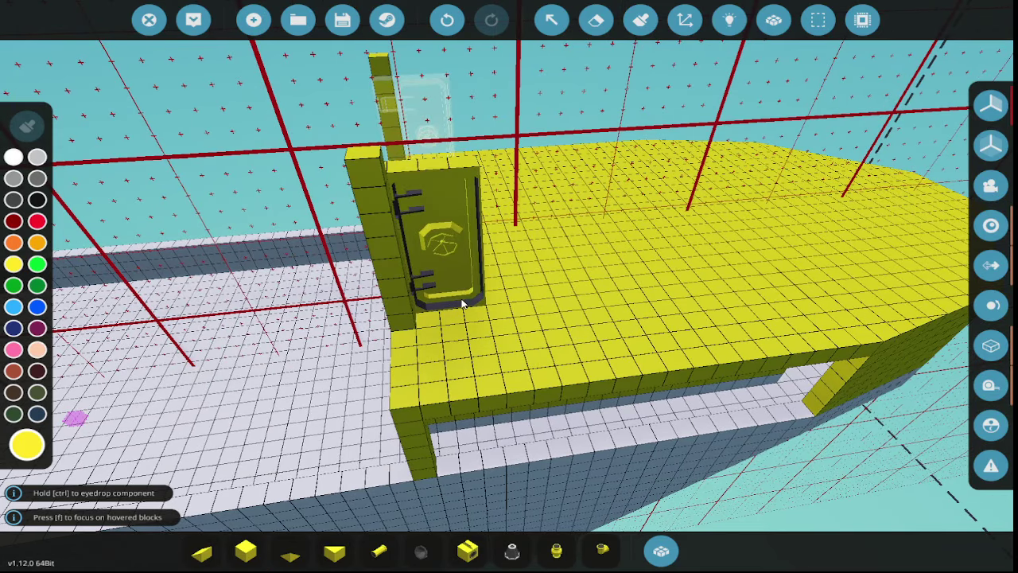
- Undo the trial door placement on the roof and switch to erasing components
key(ctrl+z)
click(596, 20)
key(w)
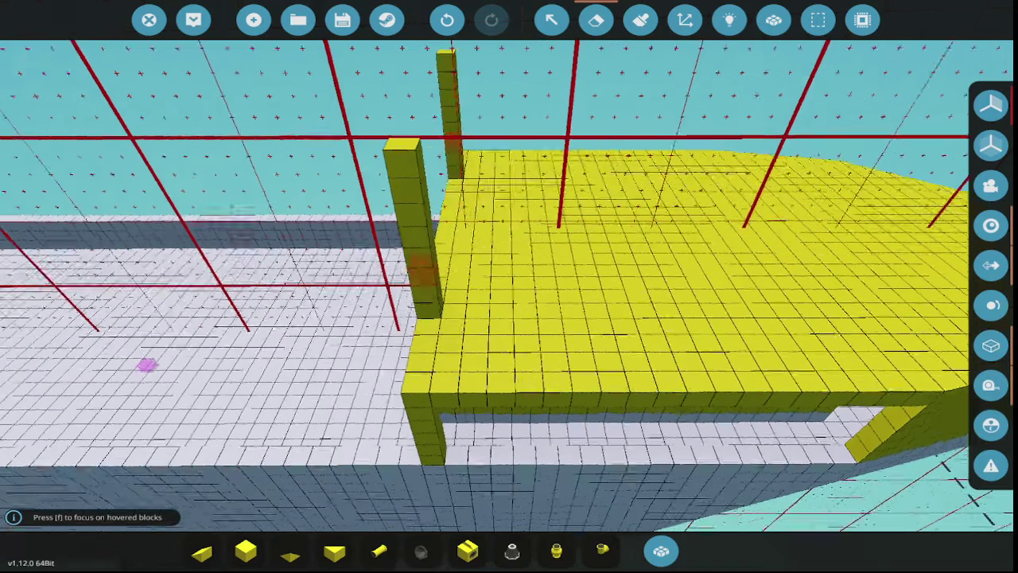
- Try adding two mirrored pairs of yellow block columns between the corner columns on the roof's forward edge
click(246, 550)
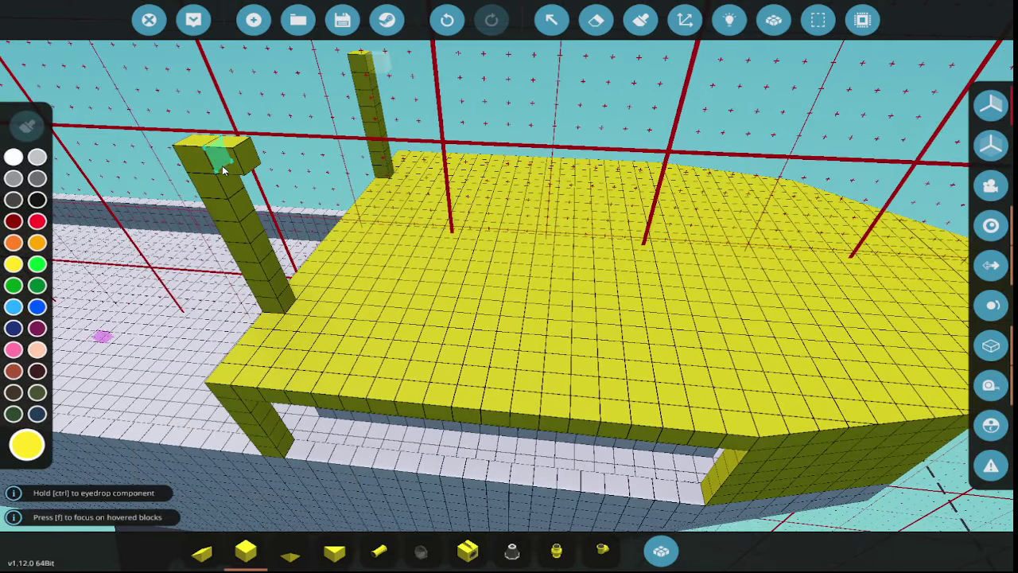
key(f)
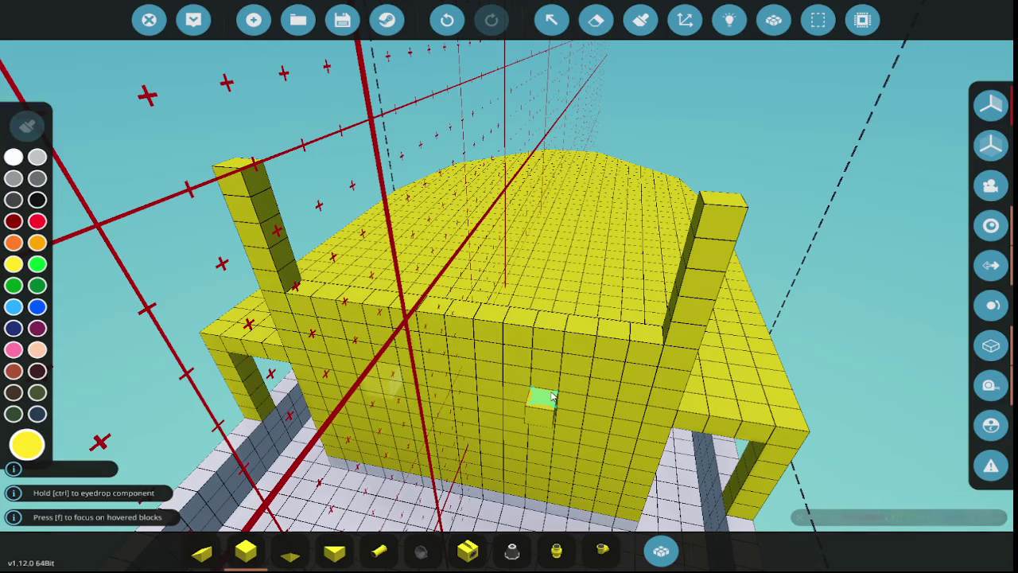
key(f)
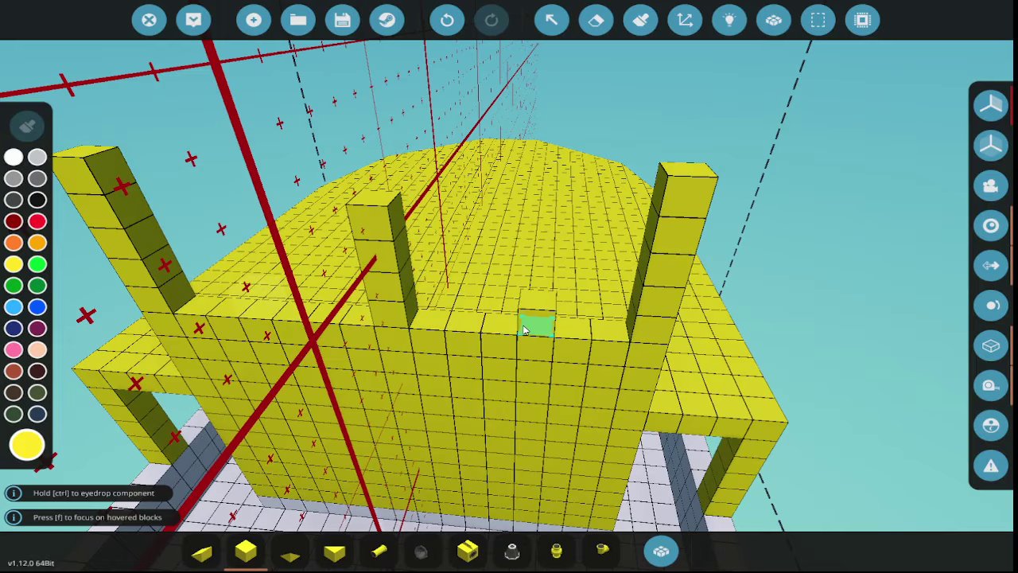
click(524, 330)
click(539, 286)
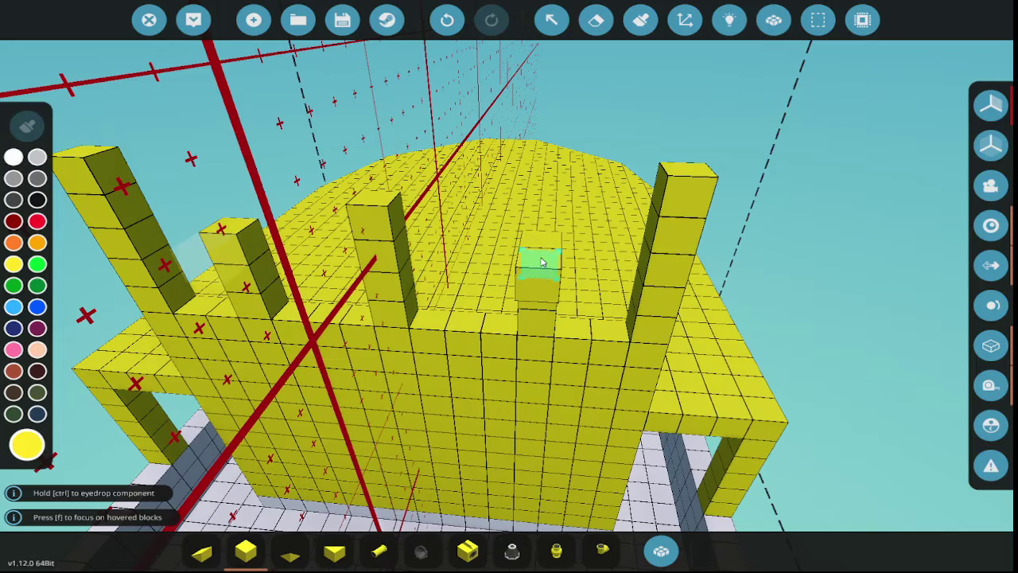
click(538, 261)
click(538, 238)
key(f)
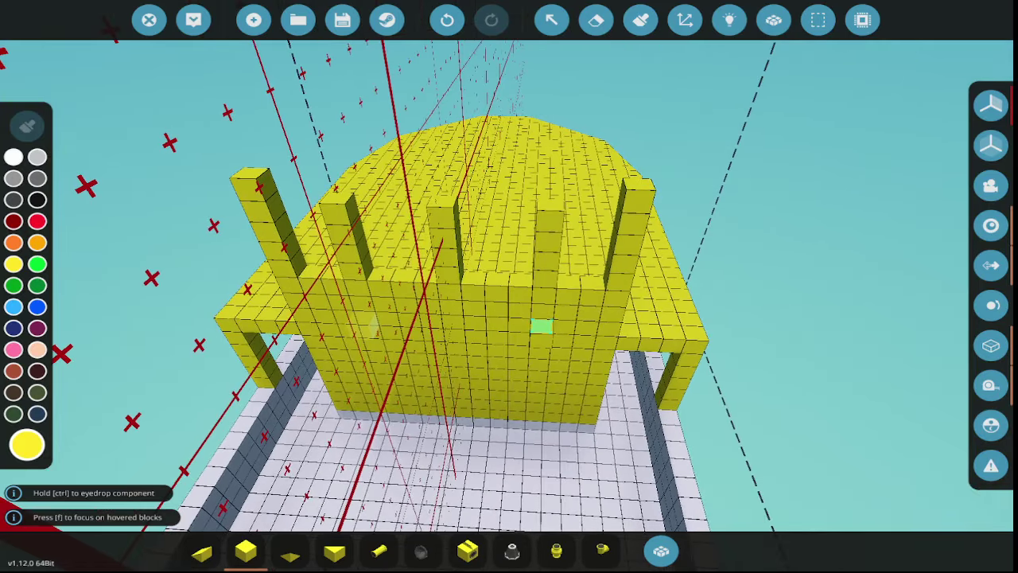
- Erase all the yellow block columns, including the corner pair, from the roof's forward edge
click(596, 20)
click(415, 170)
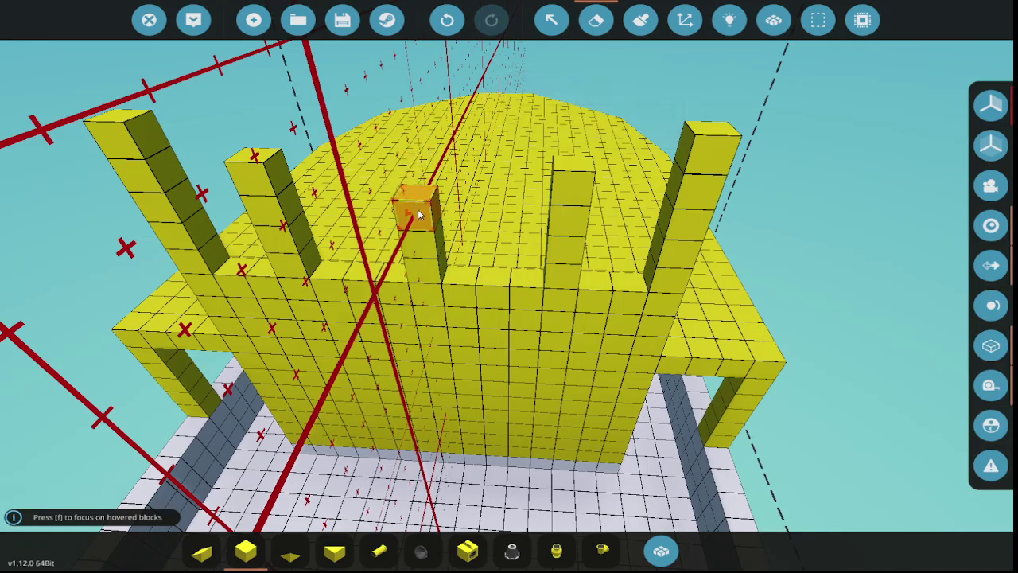
click(570, 251)
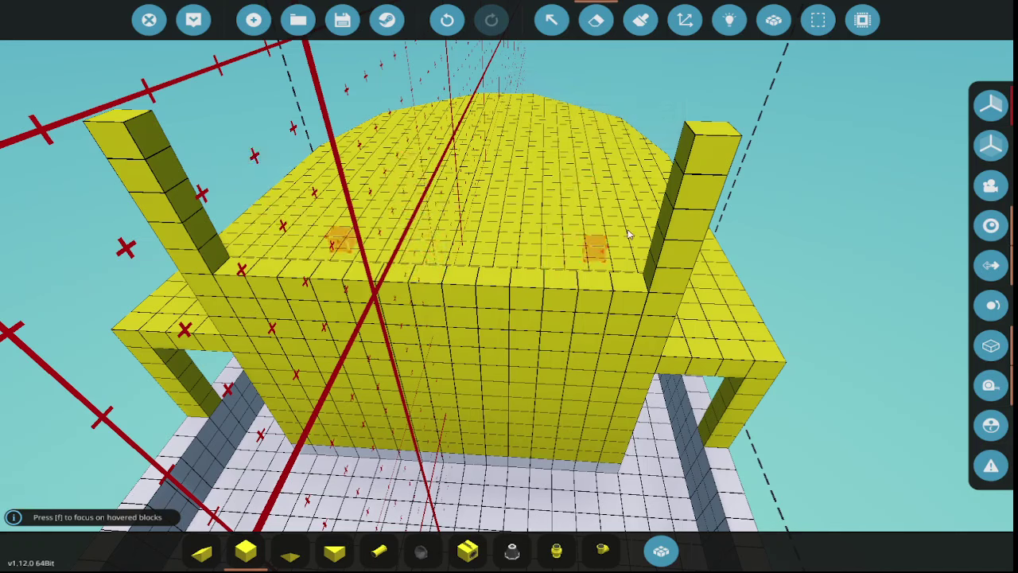
drag(708, 151, 676, 286)
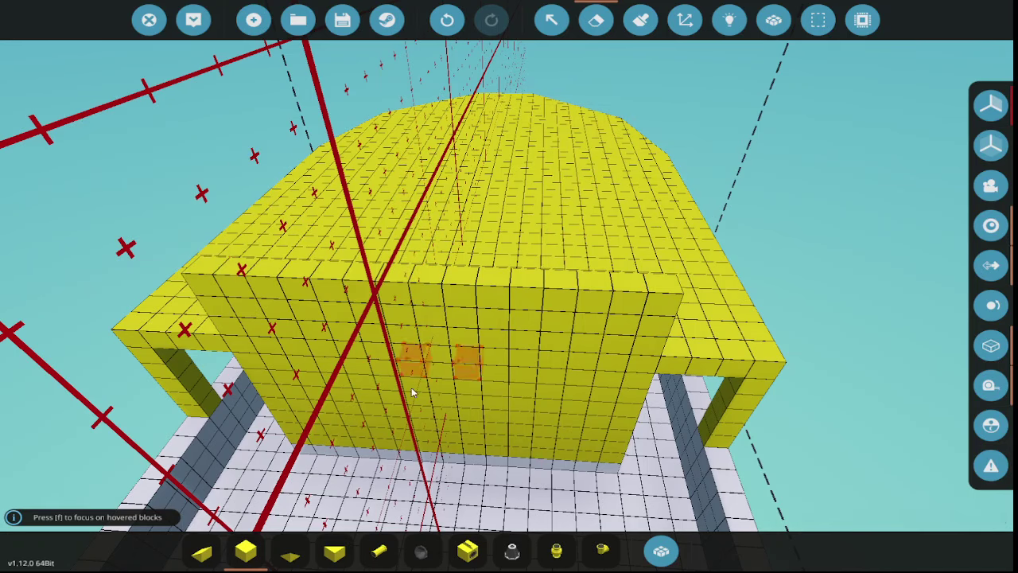
- Build a low yellow block wall along the roof's forward edge and taller side walls running aft from its corners
click(246, 550)
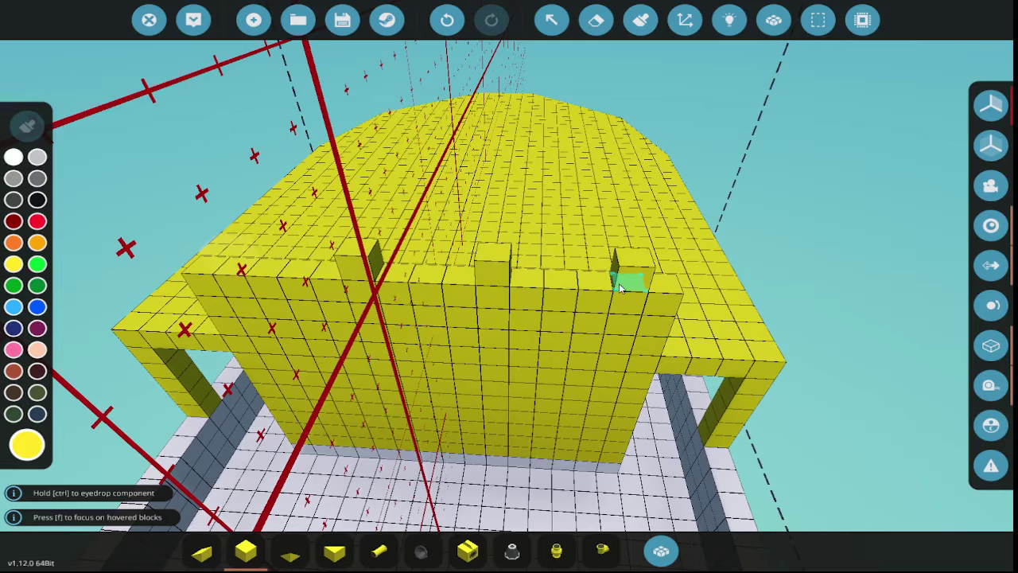
key(f)
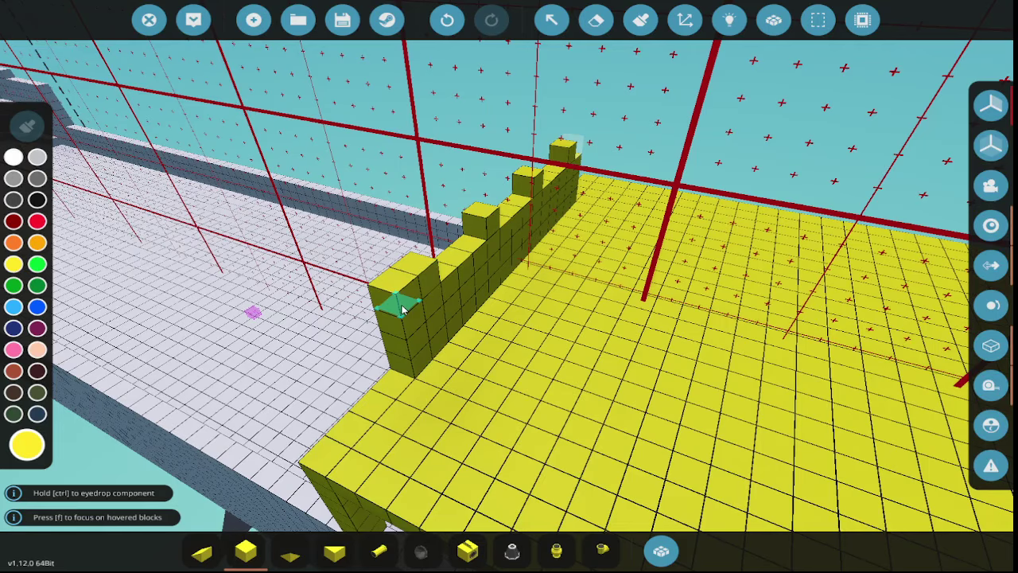
drag(408, 317, 473, 328)
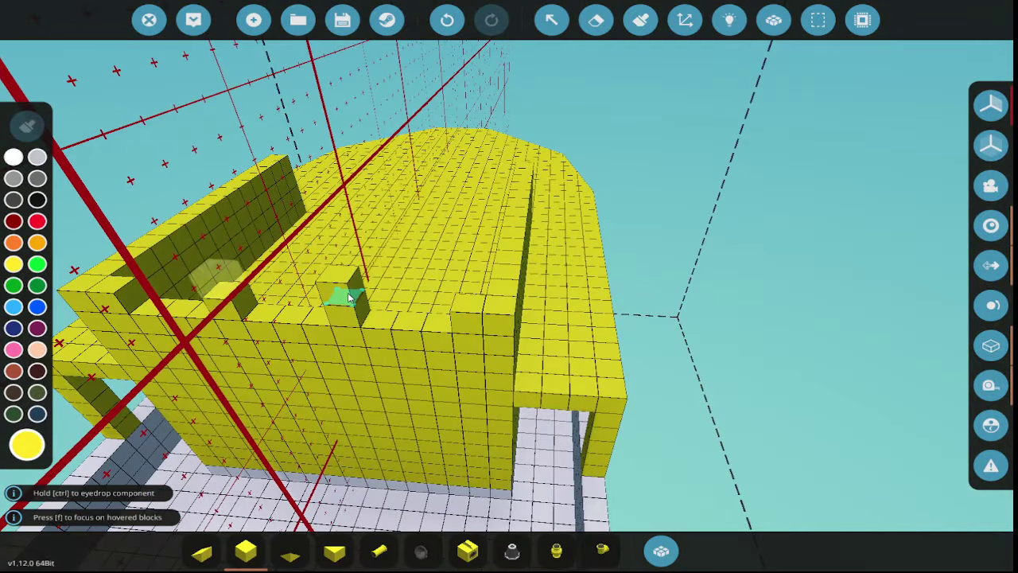
- Raise a mirrored pair of yellow window posts on the low front wall and extend block lintels outward from their tops
click(349, 294)
click(337, 273)
click(329, 246)
click(341, 228)
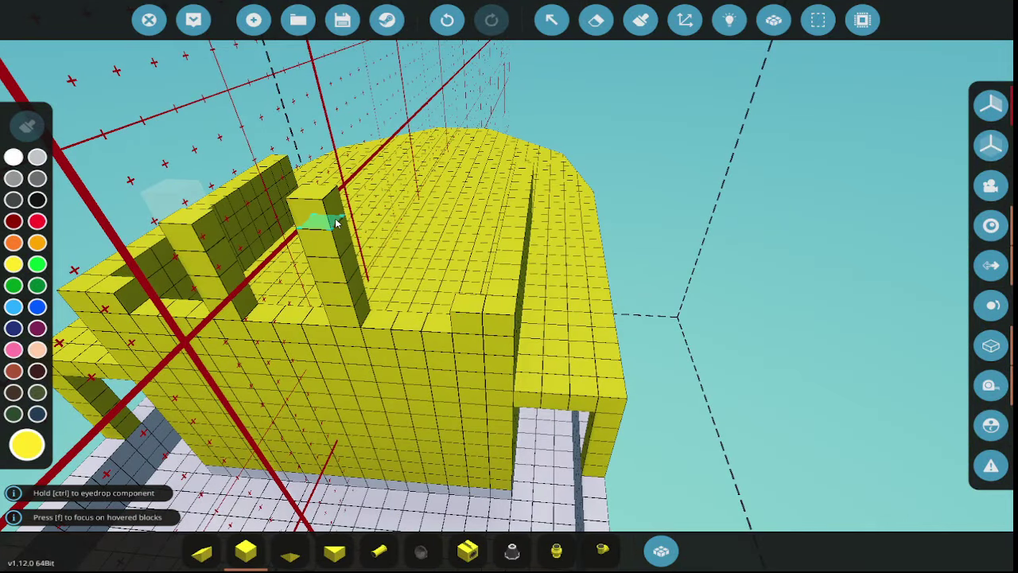
click(335, 223)
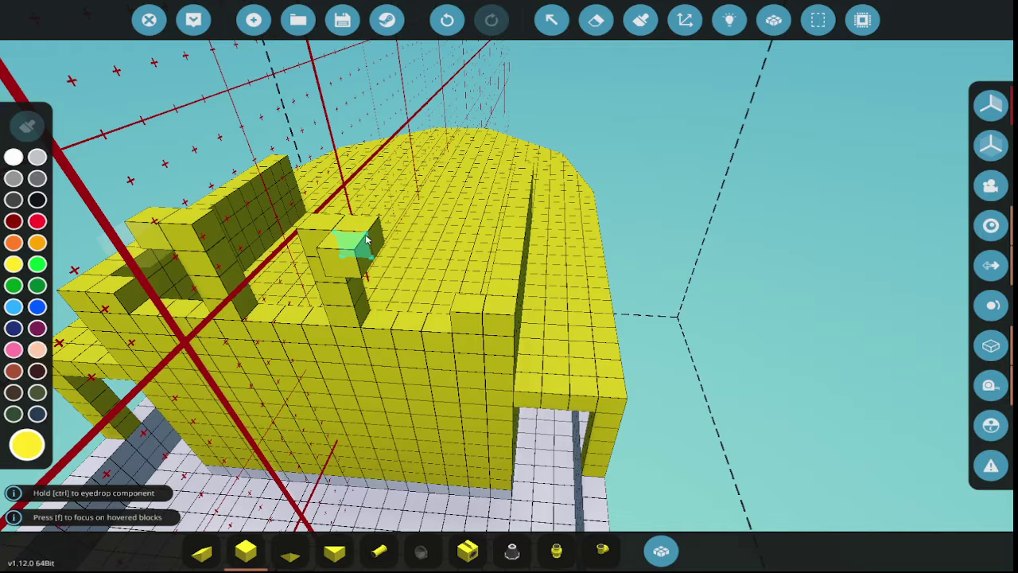
click(378, 241)
click(410, 236)
click(441, 242)
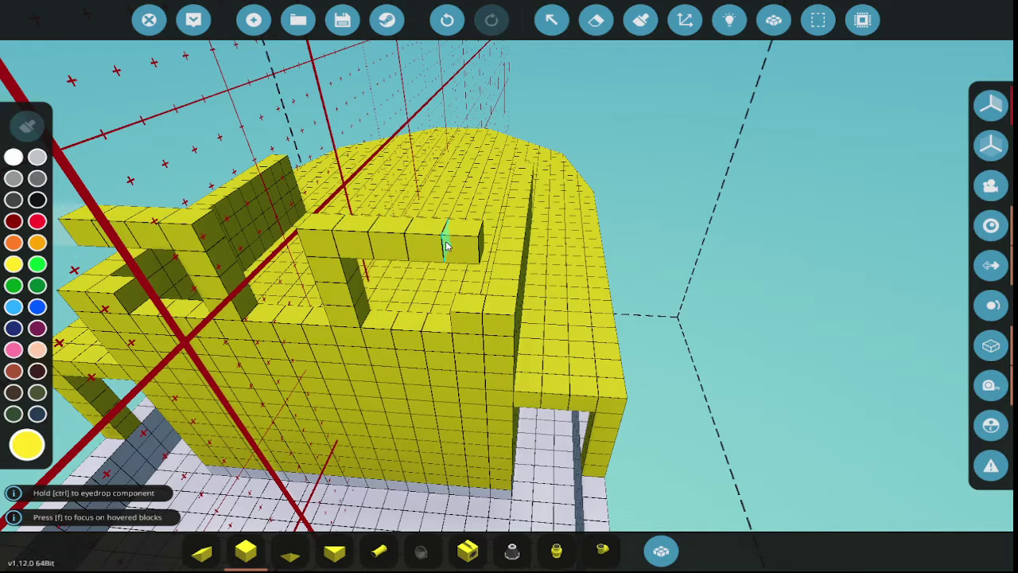
- Close the upper cabin with a yellow rear wall and erase the stray blocks on its floor
drag(469, 284, 738, 409)
key(f)
scroll(758, 398, down, 3)
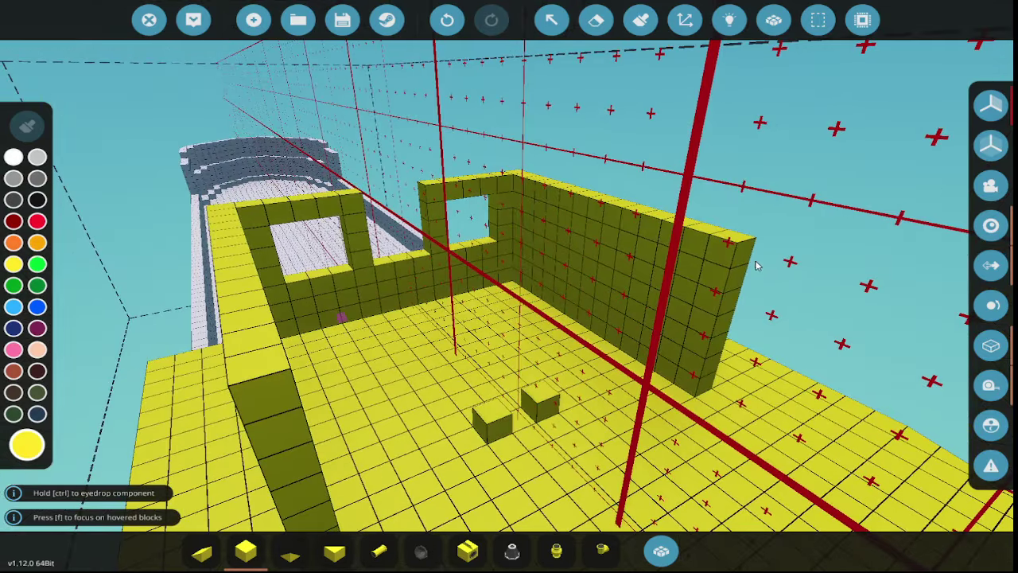
key(f)
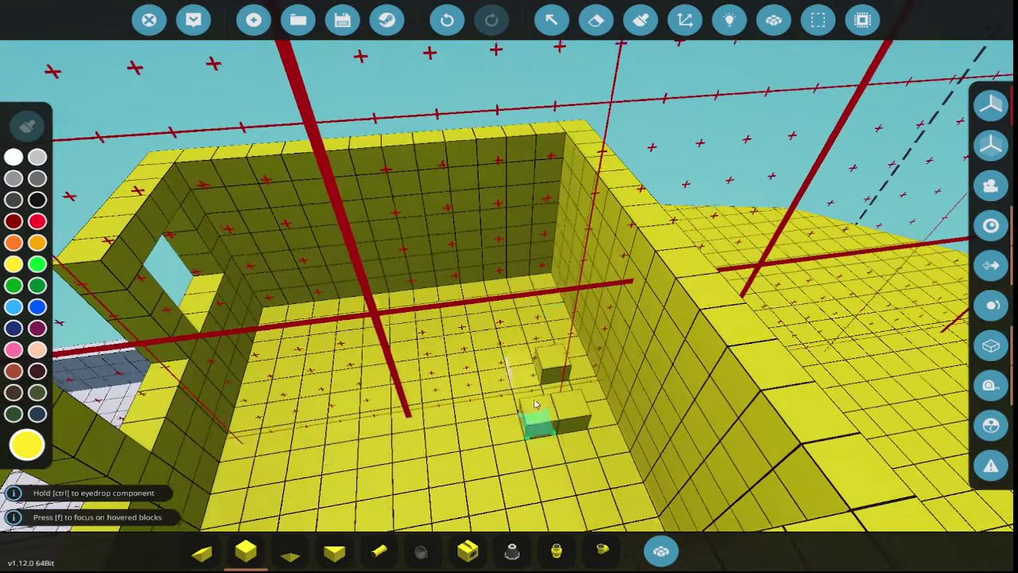
click(596, 19)
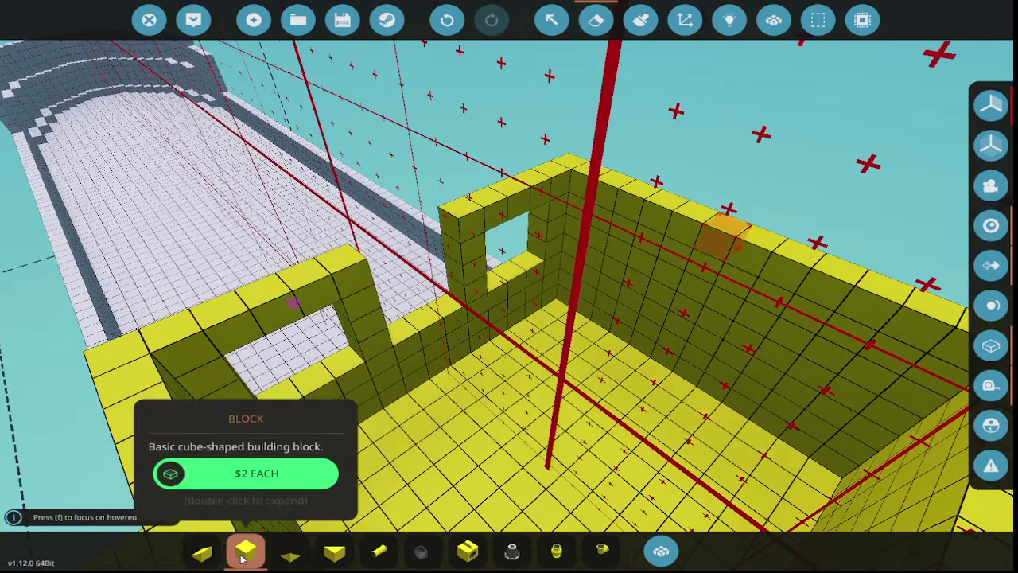
- Complete the cabin's front lintel and flat yellow block roof, and line the roof's forward edge with wedges
click(243, 557)
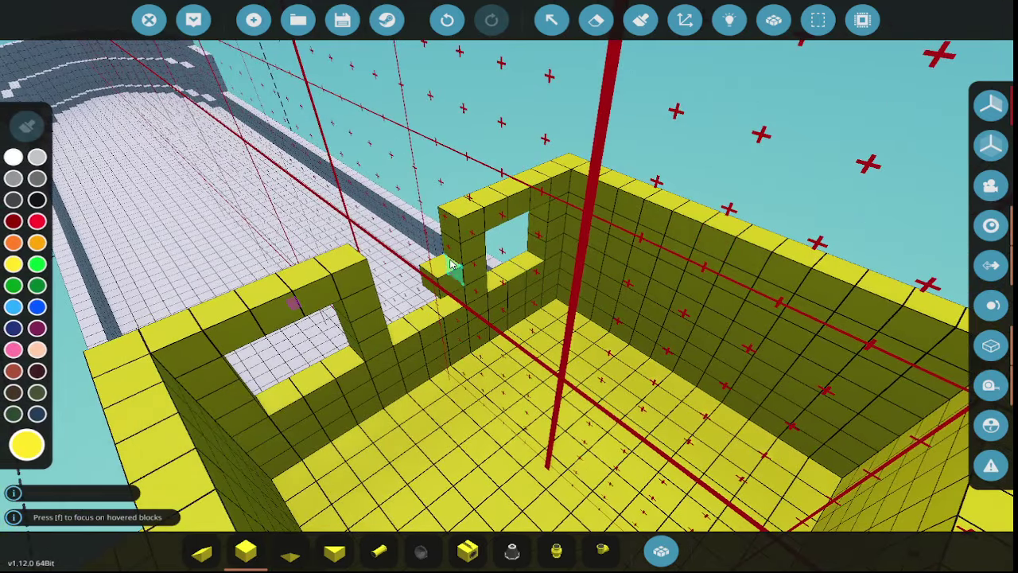
scroll(430, 233, down, 5)
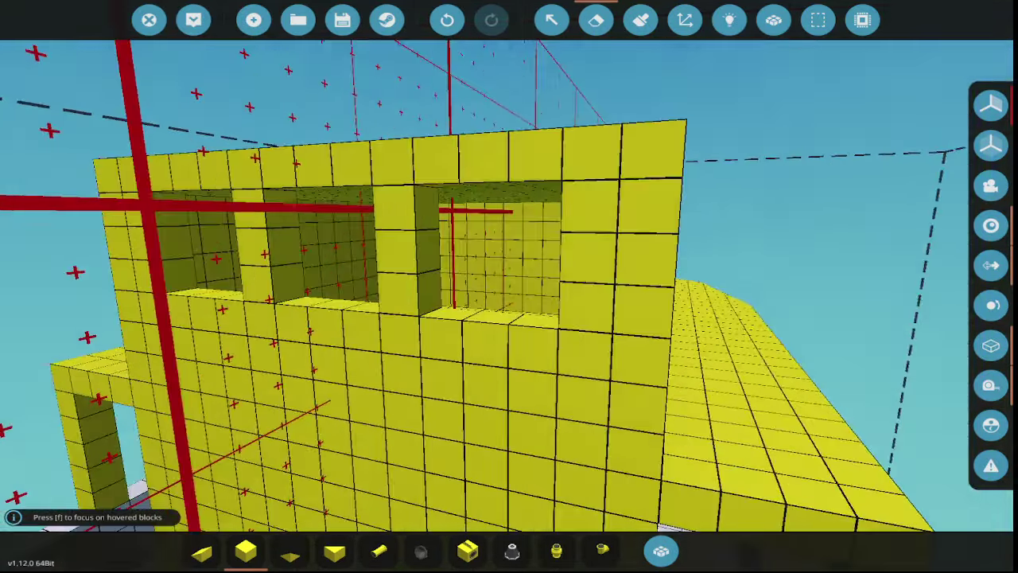
key(p)
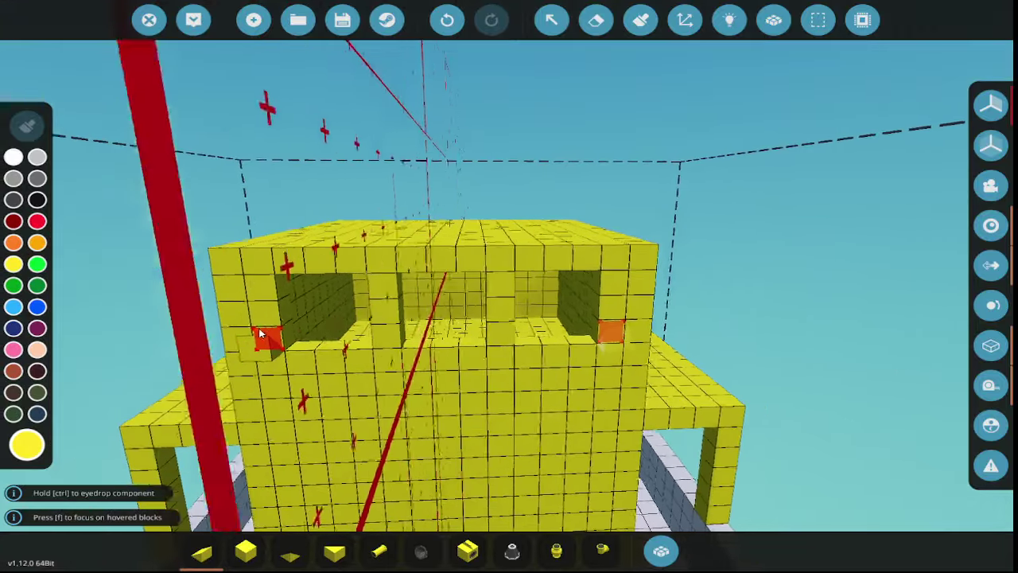
drag(332, 253, 575, 257)
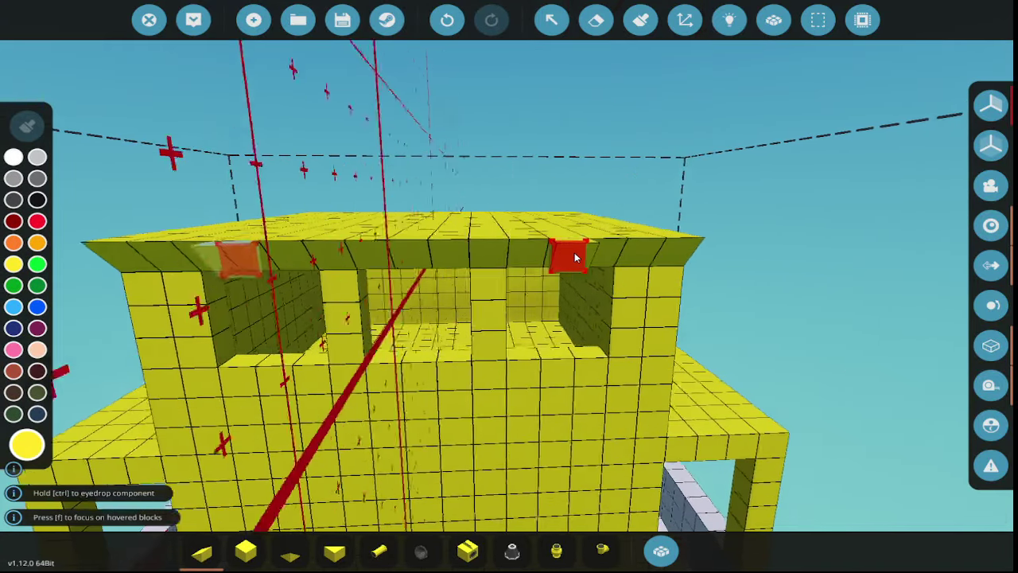
- Search the component inventory for "win" and fit white Window 3x3 pieces into the upper cabin's front openings
text(q)
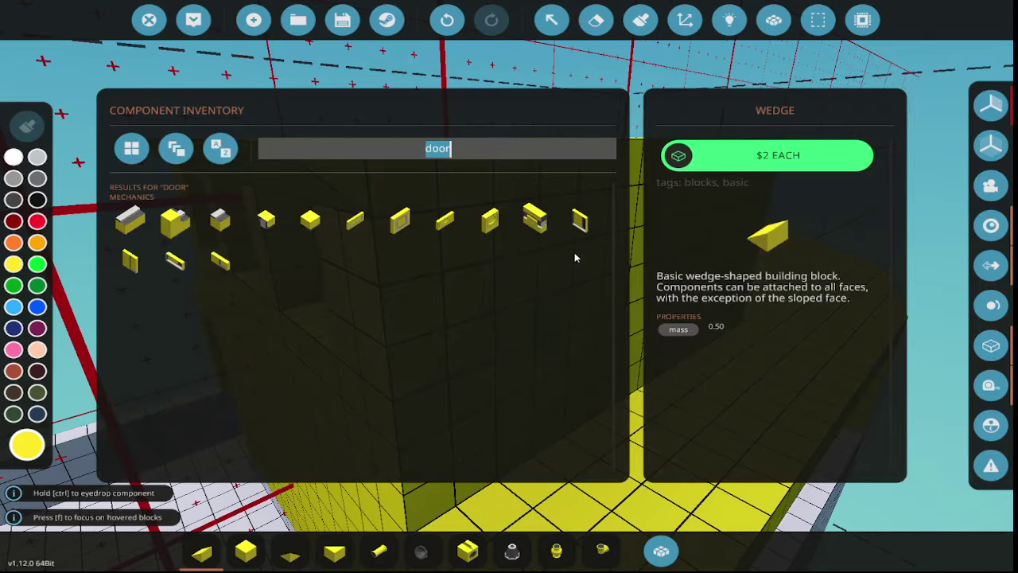
text(win)
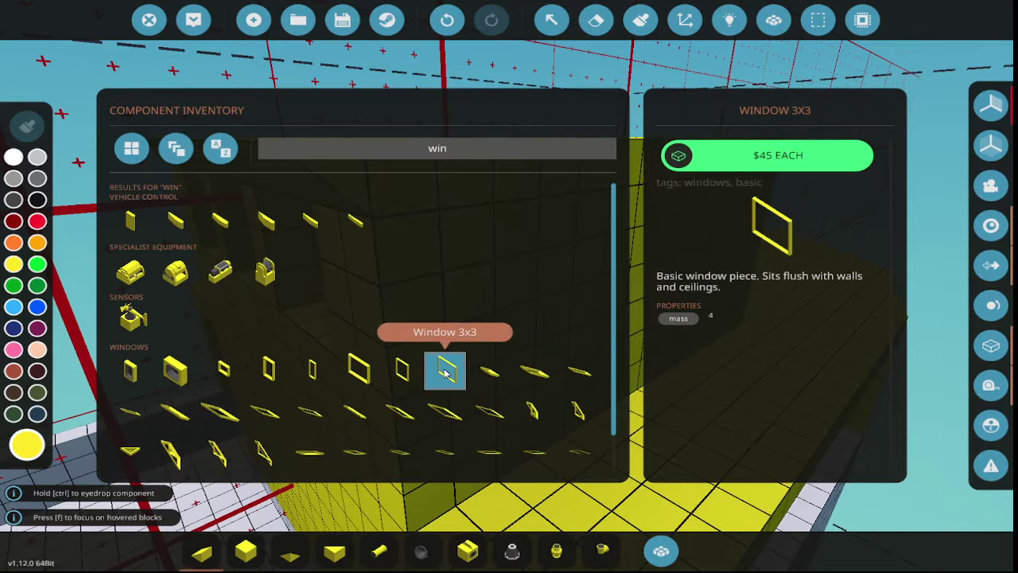
click(446, 372)
drag(445, 372, 93, 211)
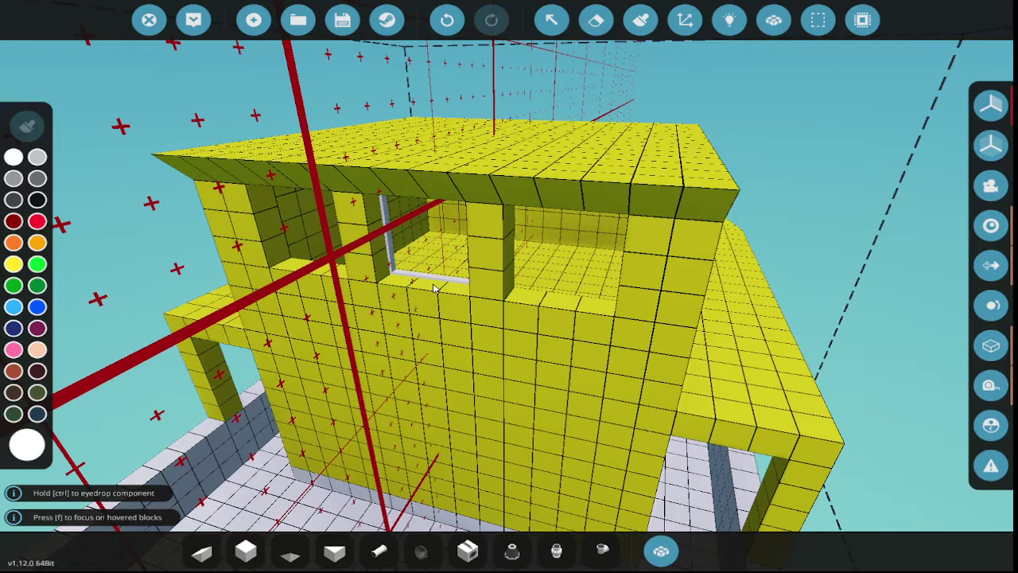
drag(570, 302, 875, 330)
drag(660, 310, 561, 202)
- Spawn the ship in the world, inspect how it floats, and return to the workbench
scroll(561, 203, down, 10)
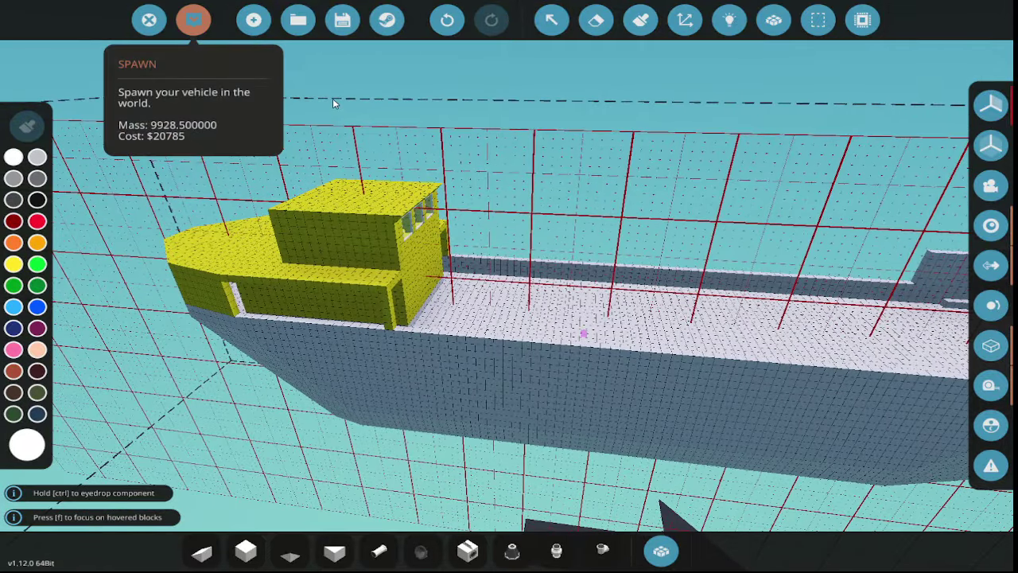
click(194, 19)
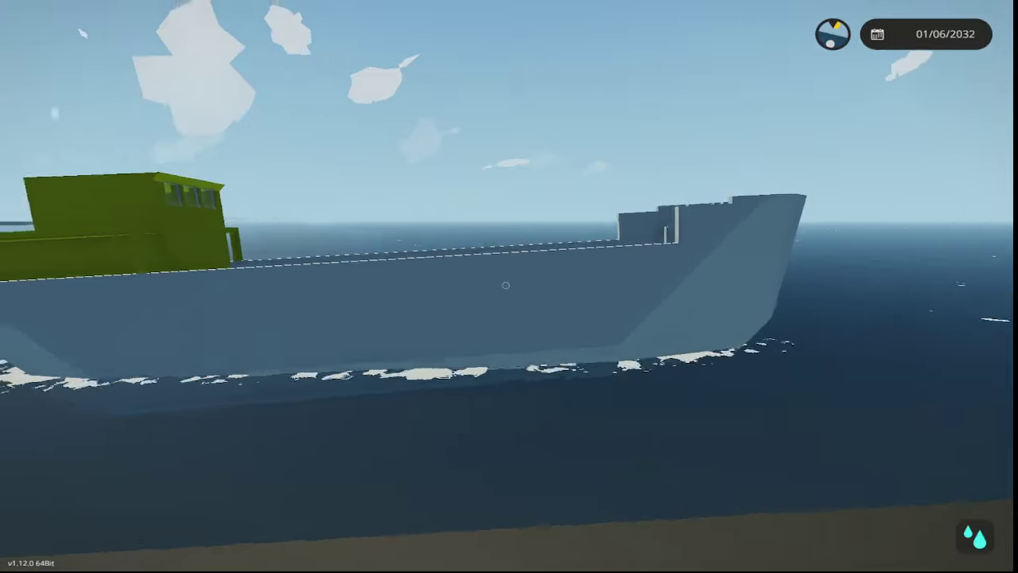
key(w)
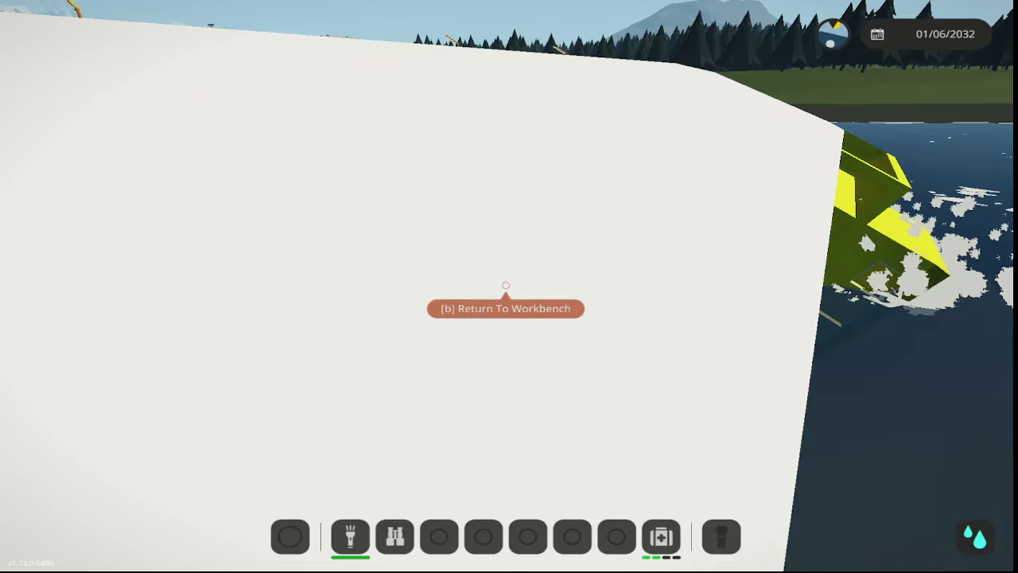
key(b)
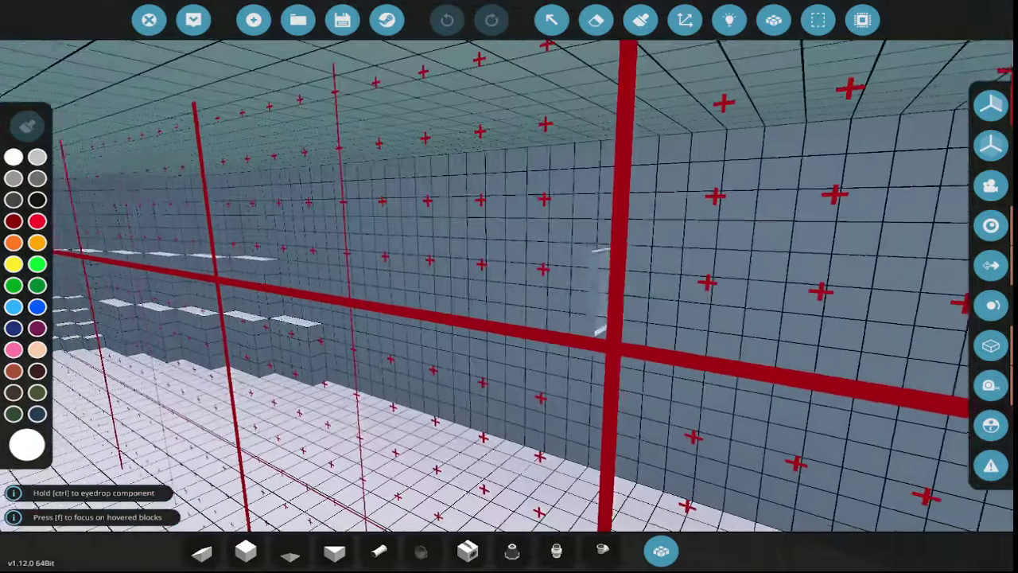
- Place a row of white blocks along the inside of the hull wall and switch to erasing components
click(245, 550)
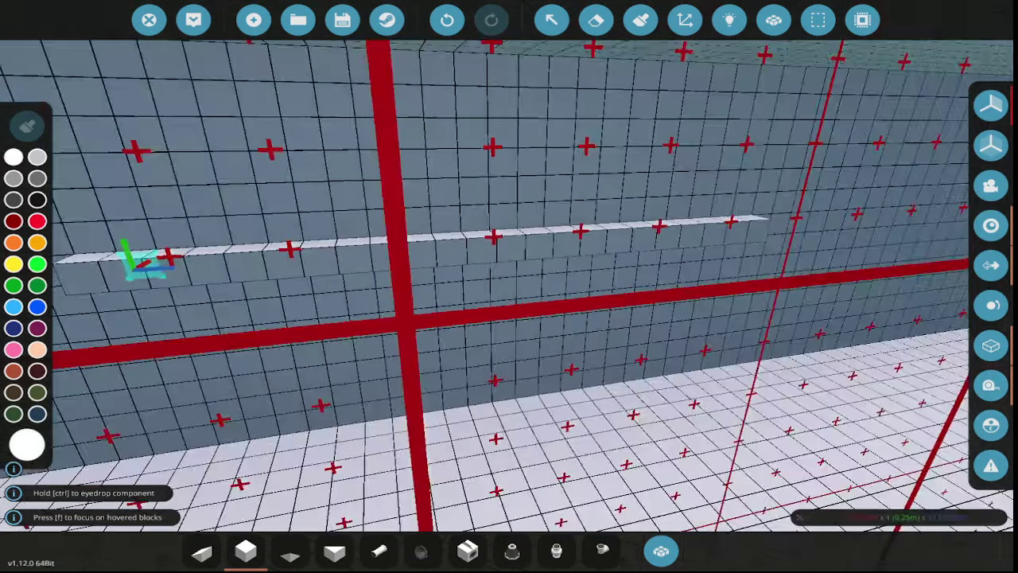
click(596, 20)
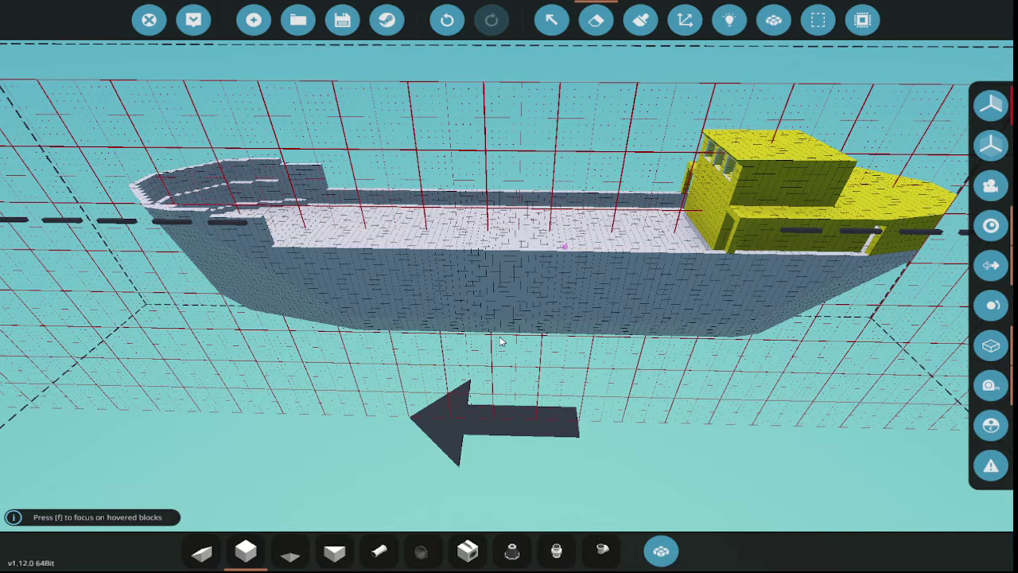
key(w)
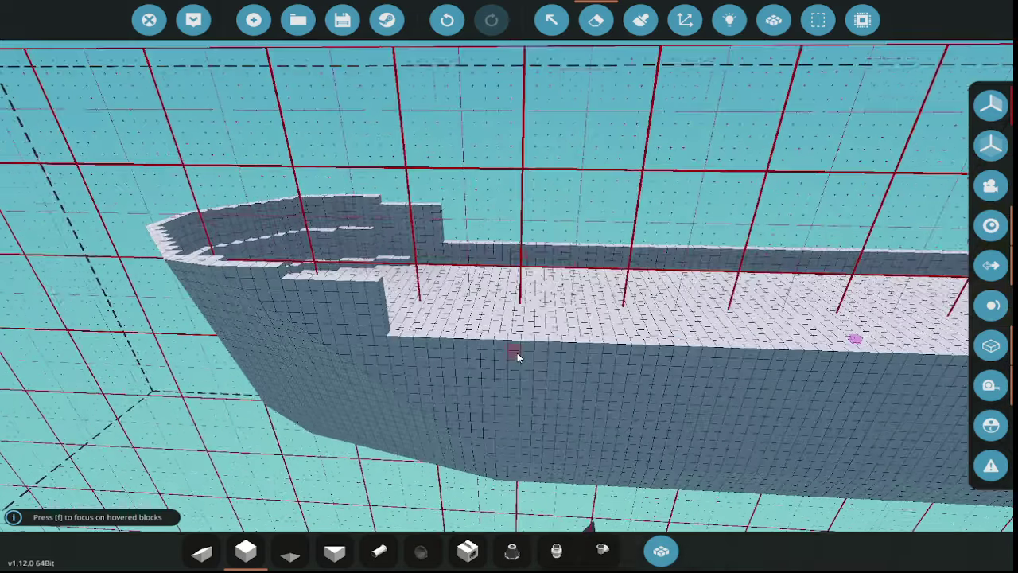
key(f)
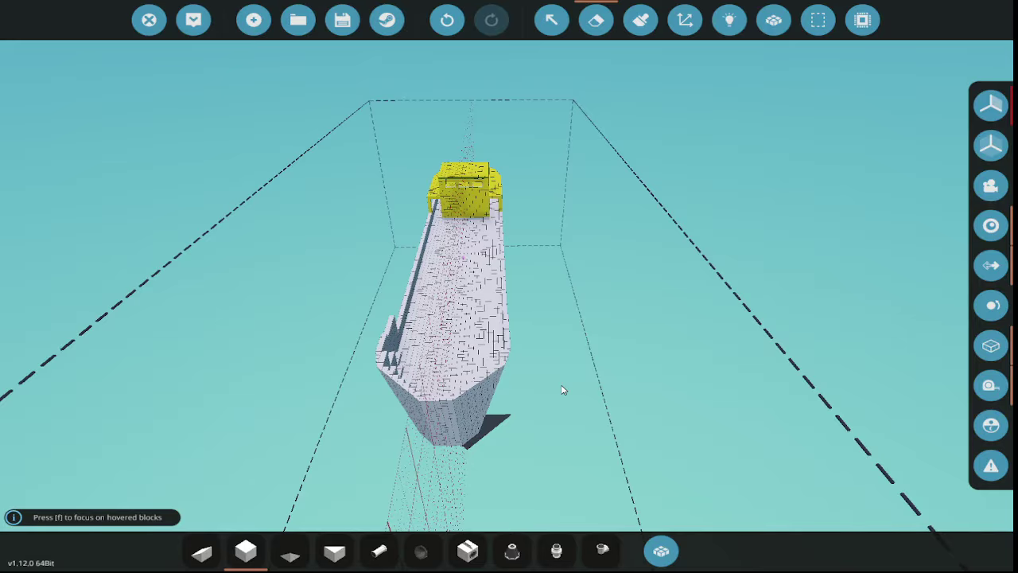
key(w)
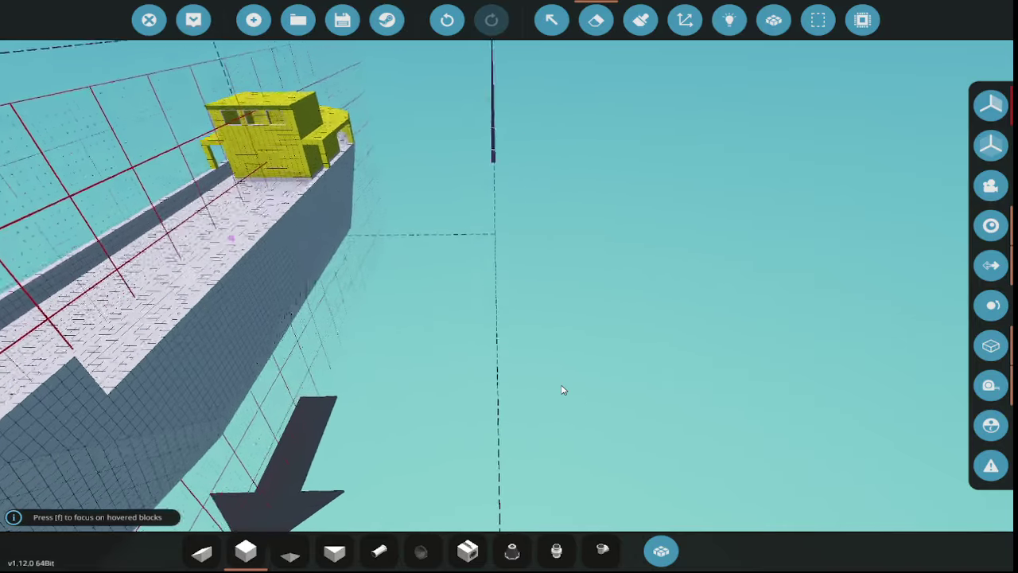
key(f)
drag(622, 414, 622, 415)
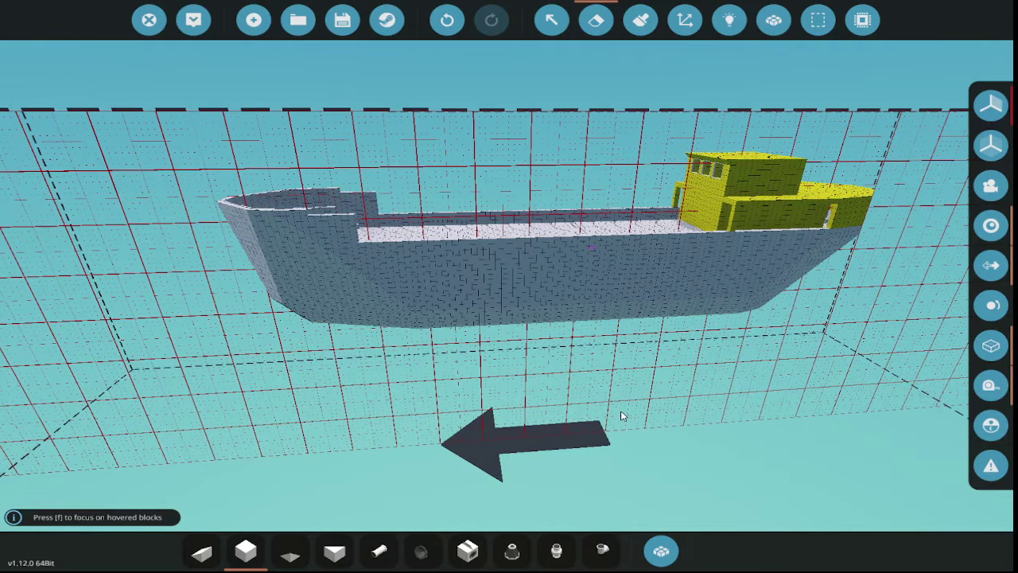
key(w)
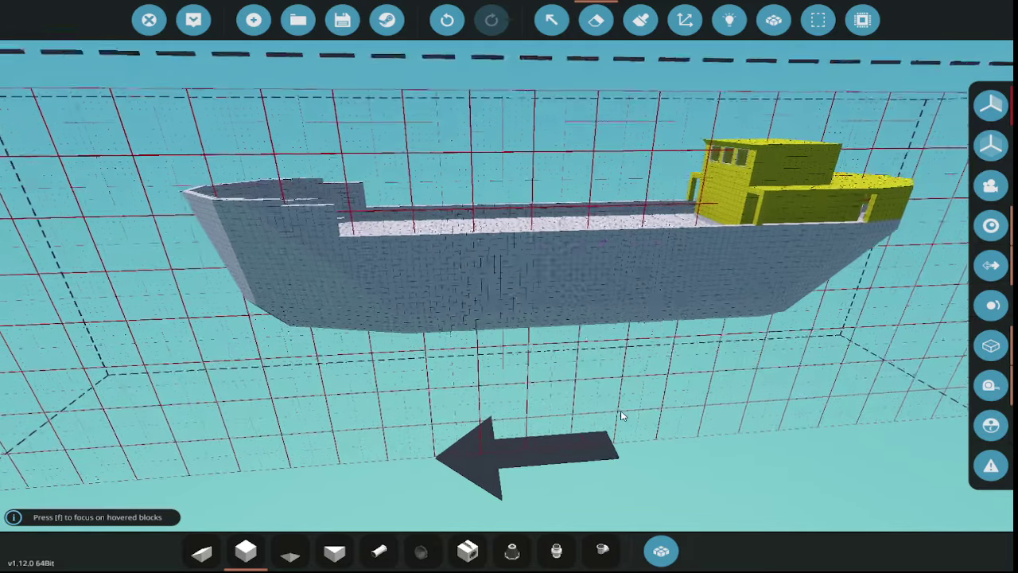
- Search the component inventory for "b" and pick a long, narrow sloped piece for the bow
drag(628, 416, 628, 416)
key(s)
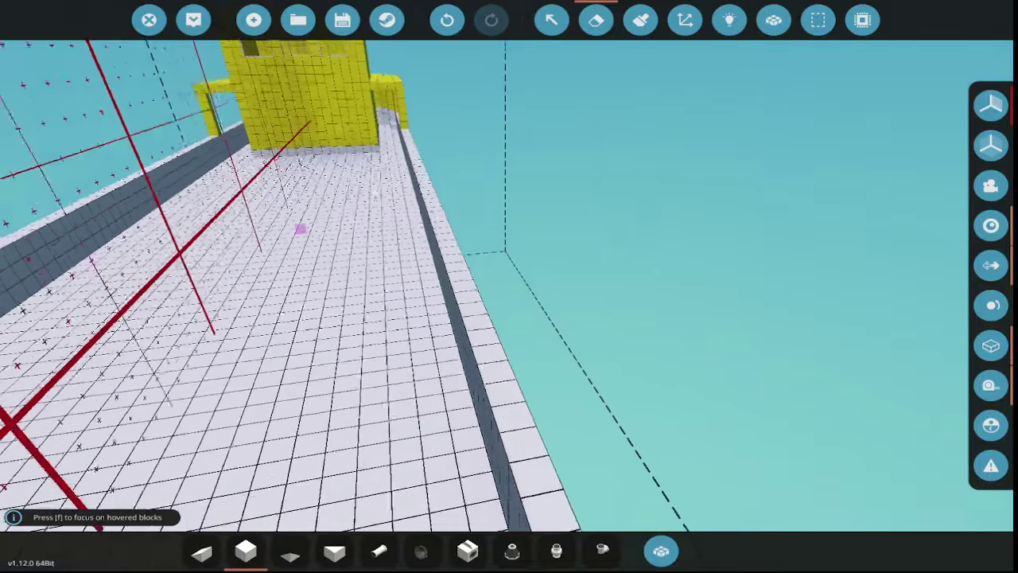
key(a)
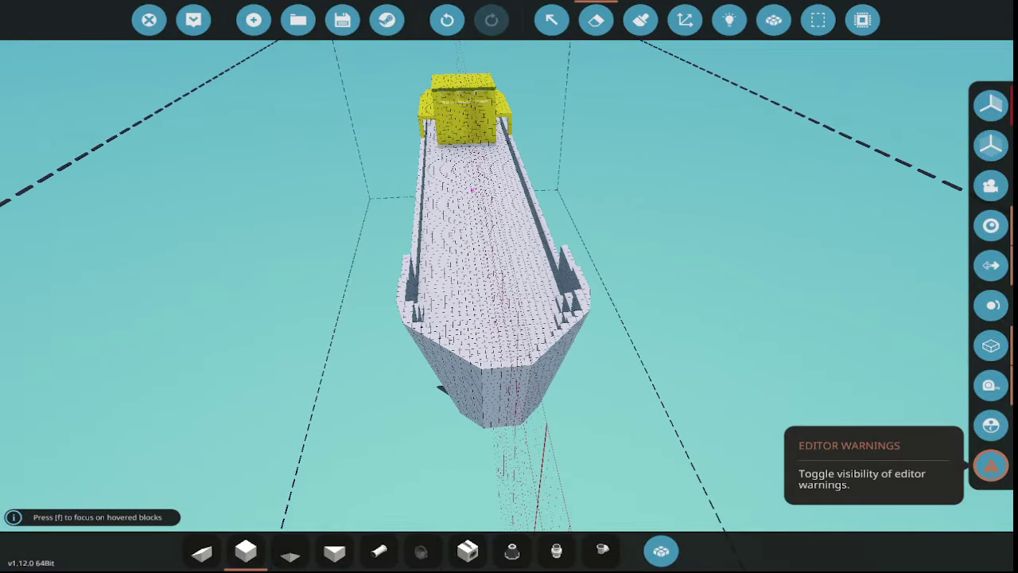
key(w)
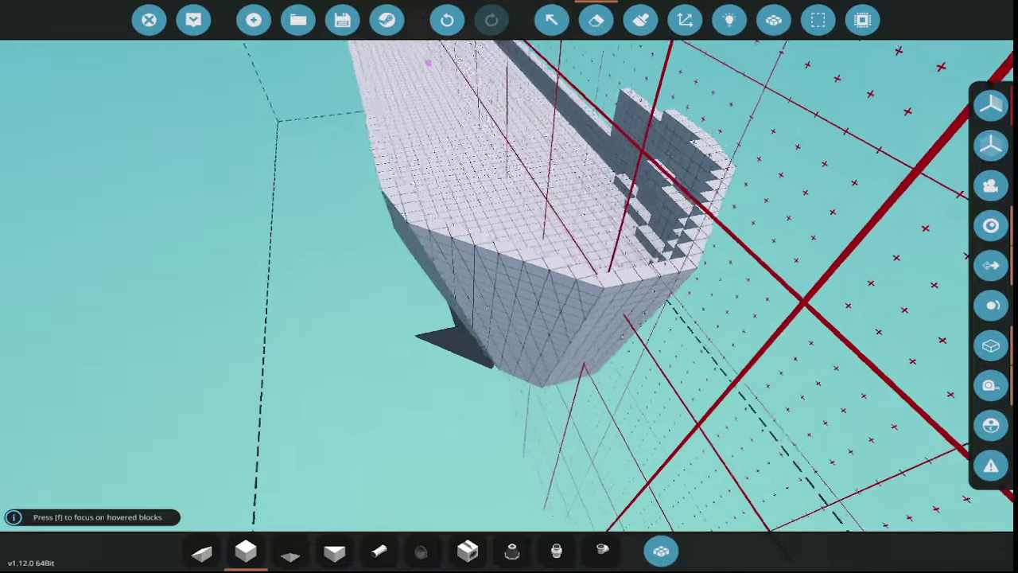
key(a)
key(w)
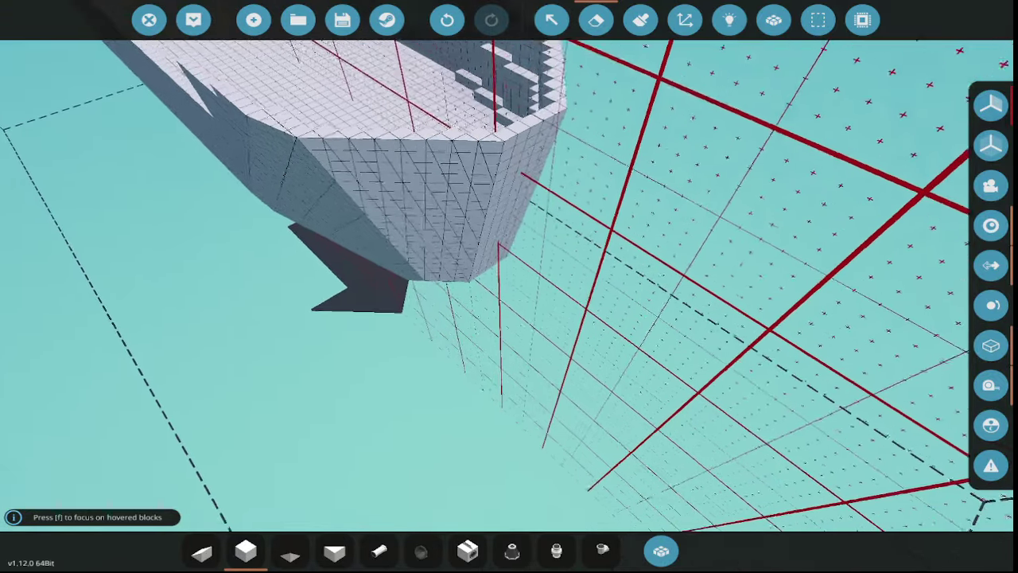
key(q)
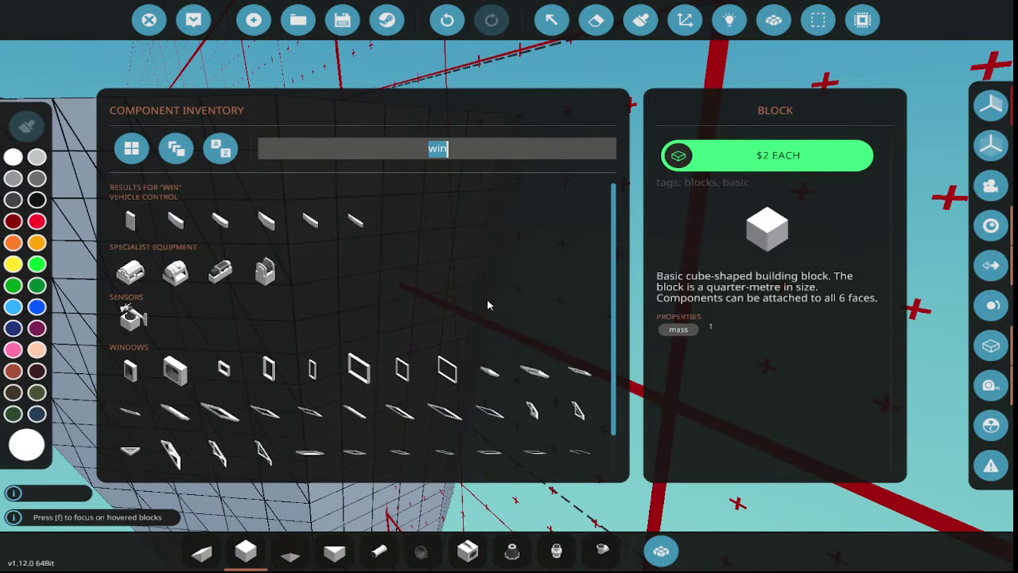
key(BackSpace)
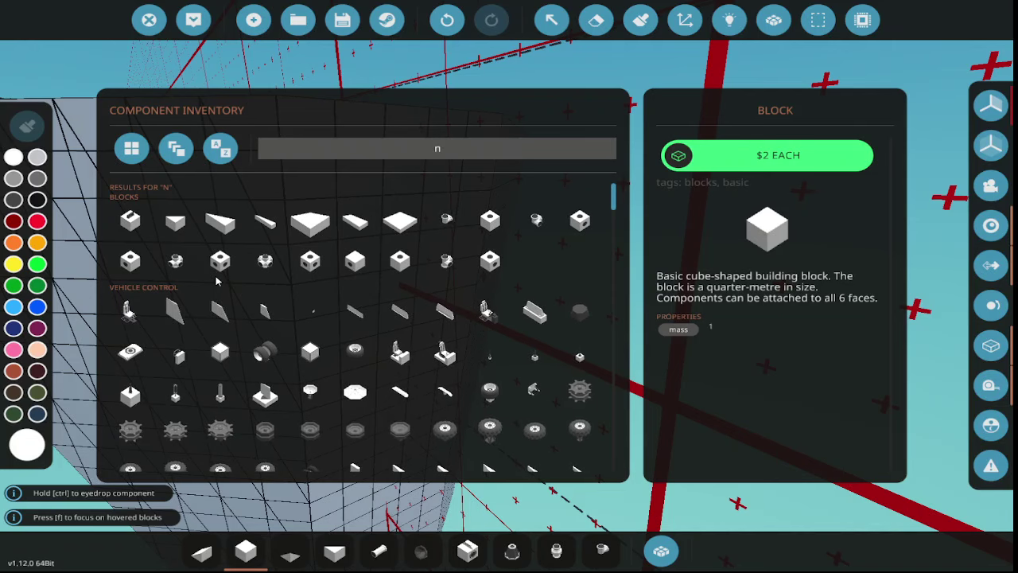
text(b)
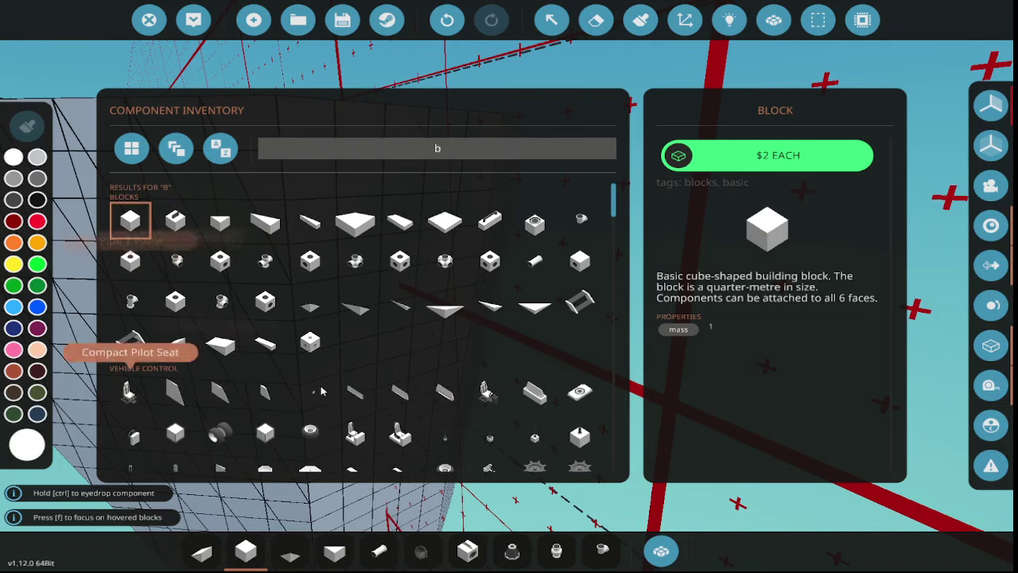
click(400, 306)
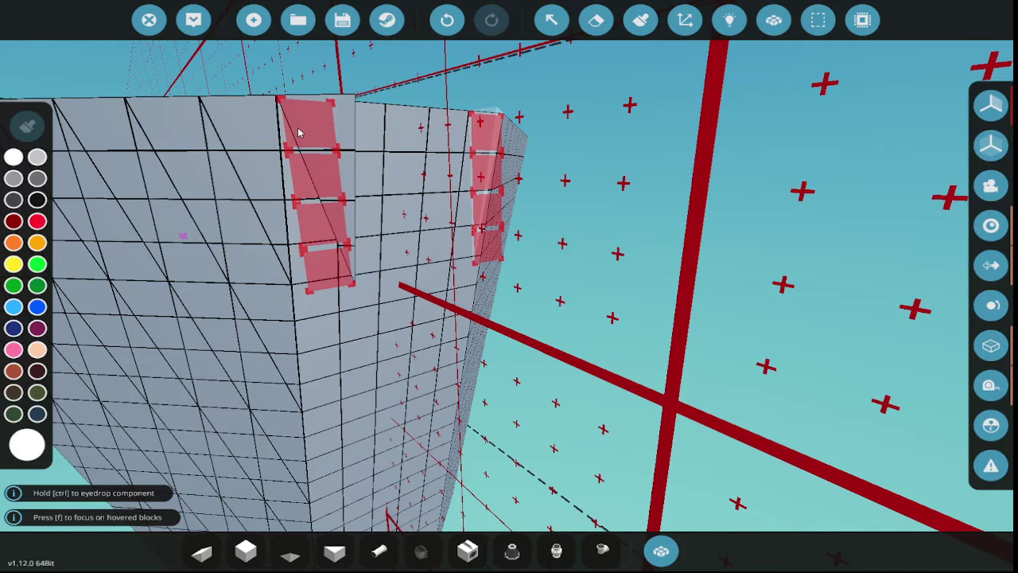
- Try to fit the four-block sloped piece against the upper edge of the bow plating
scroll(302, 135, up, 2)
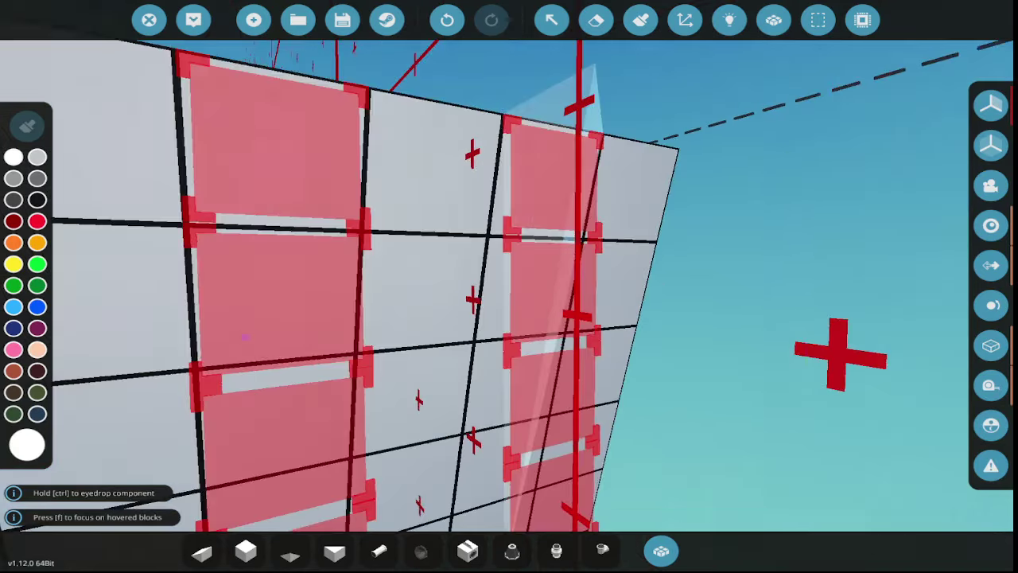
drag(302, 135, 402, 203)
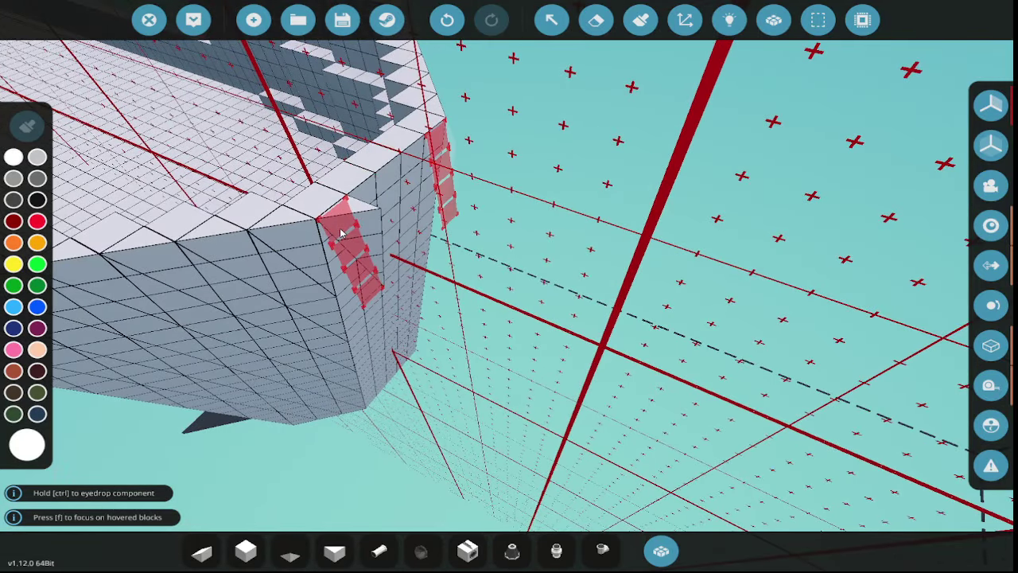
drag(341, 232, 391, 188)
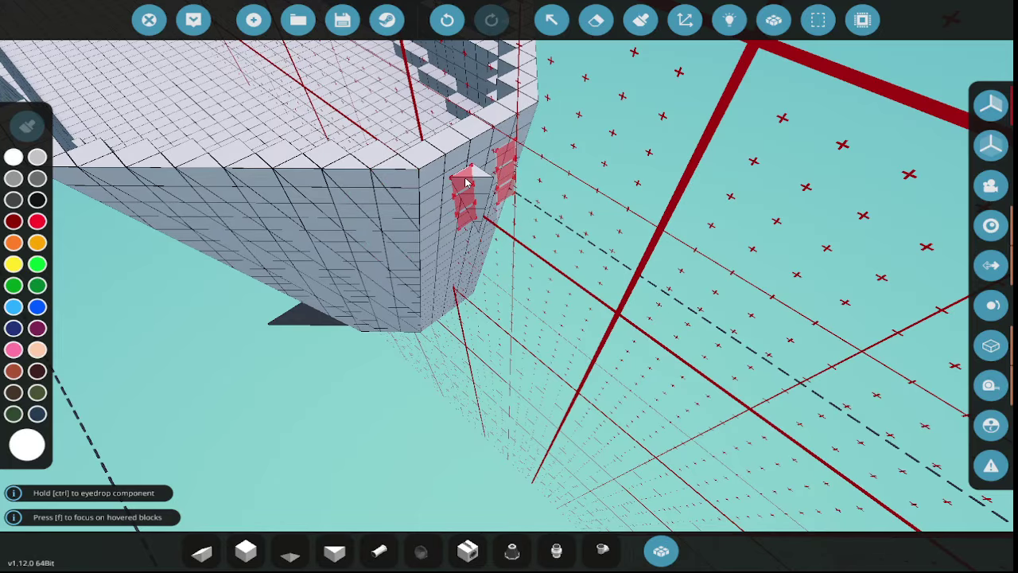
key(f)
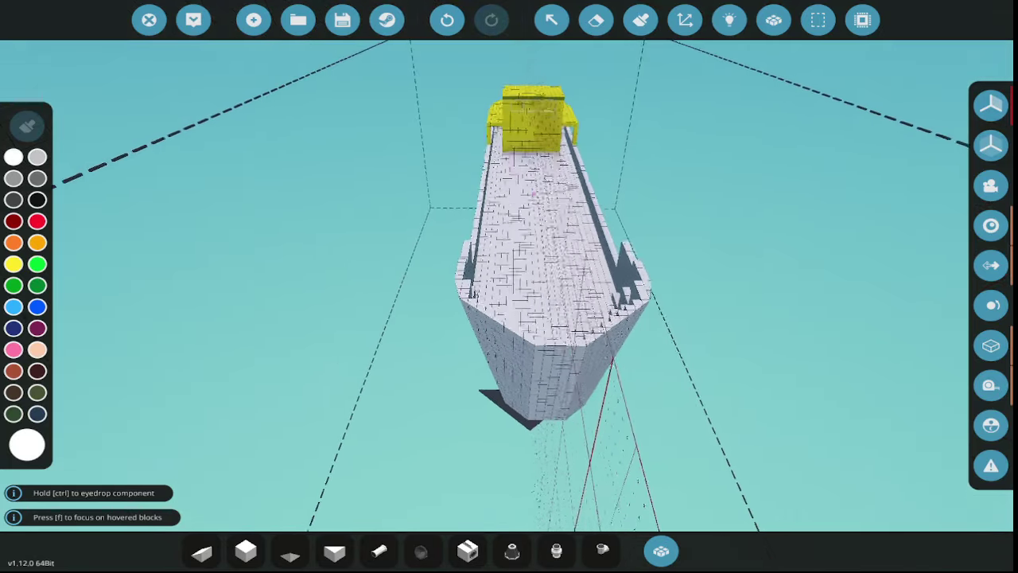
- Place a row of white blocks lengthwise along the centre of the hull's flat underside as a keel
drag(512, 193, 660, 207)
key(s)
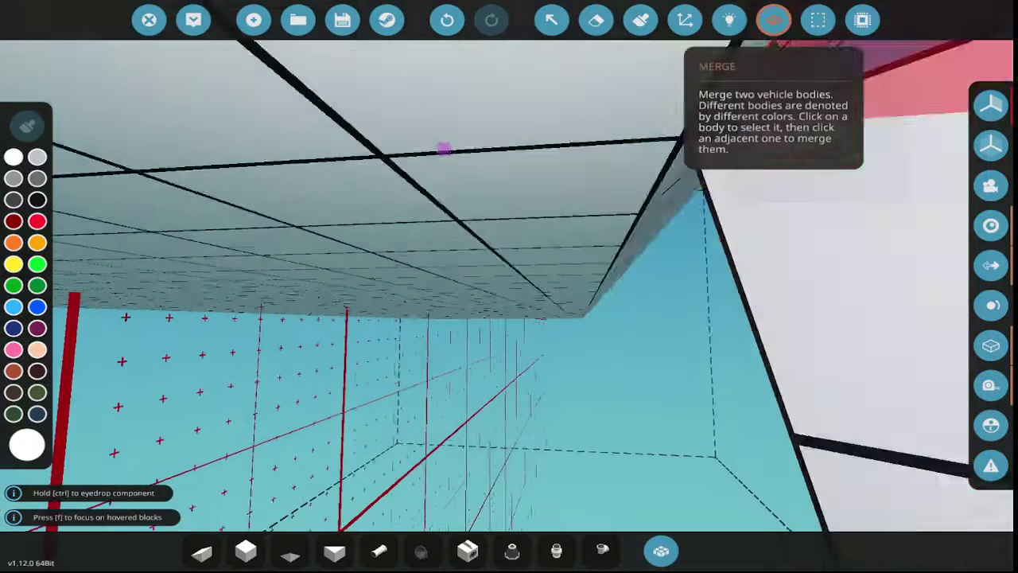
key(s)
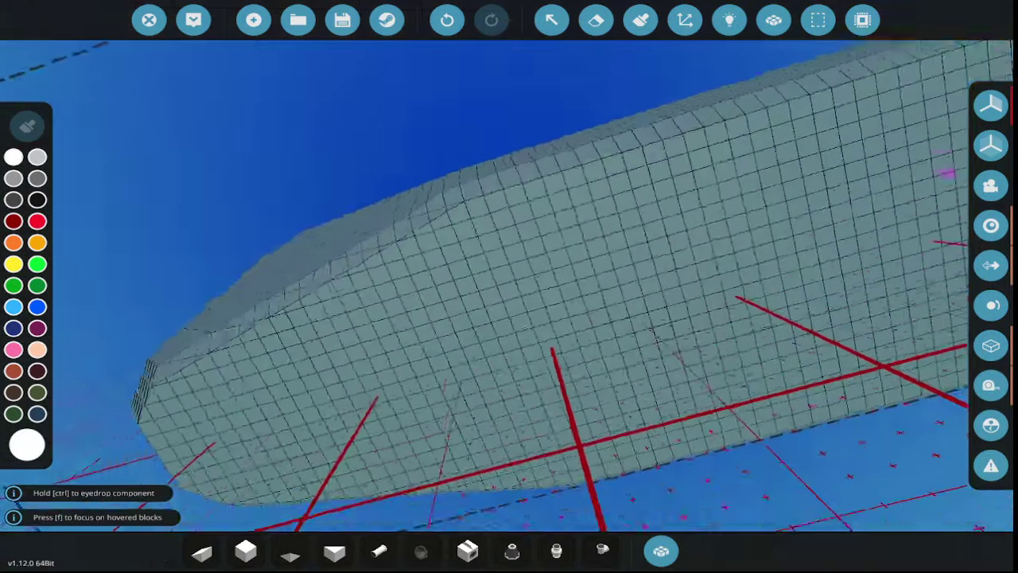
key(s)
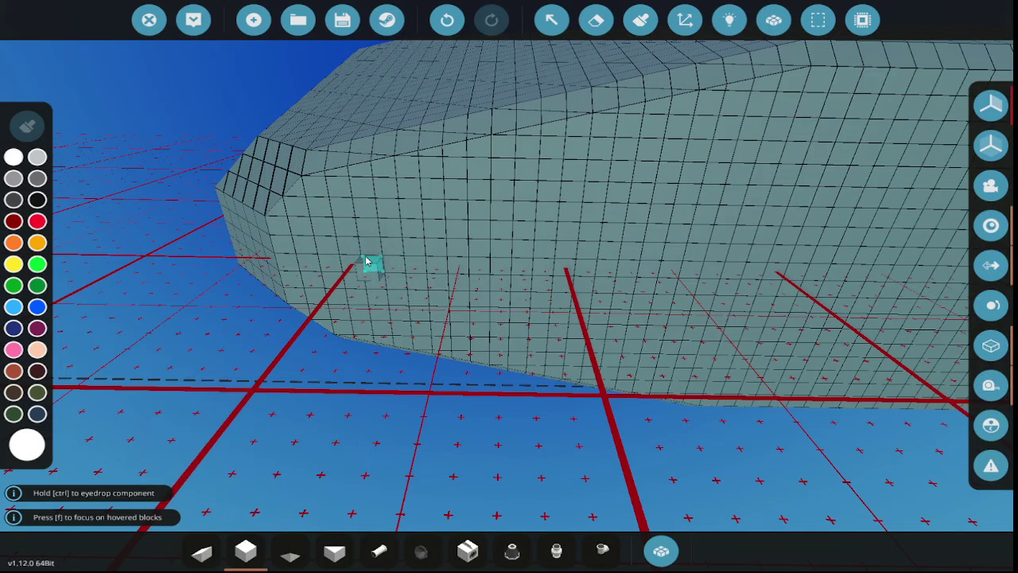
key(s)
key(q)
key(q)
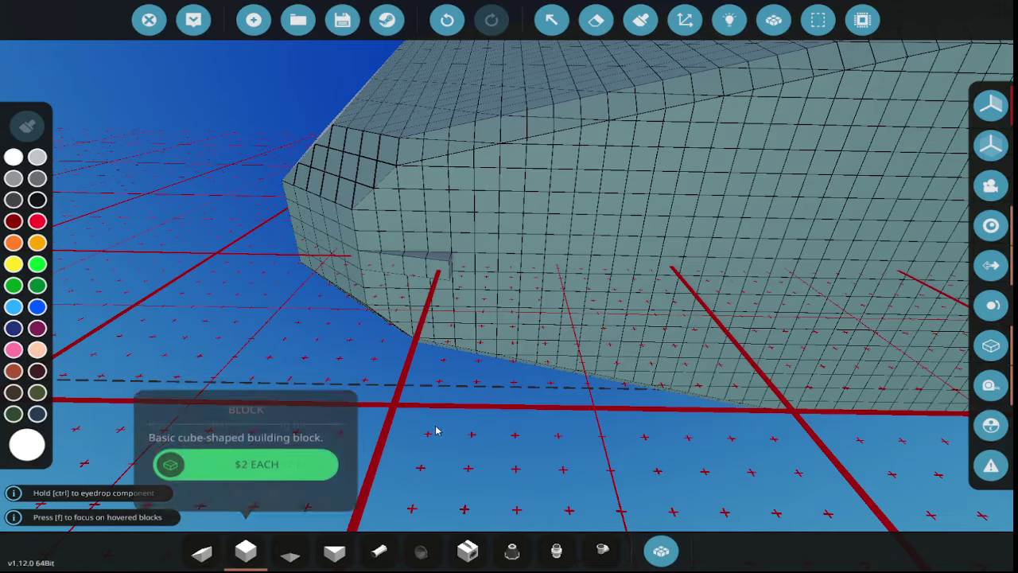
key(d)
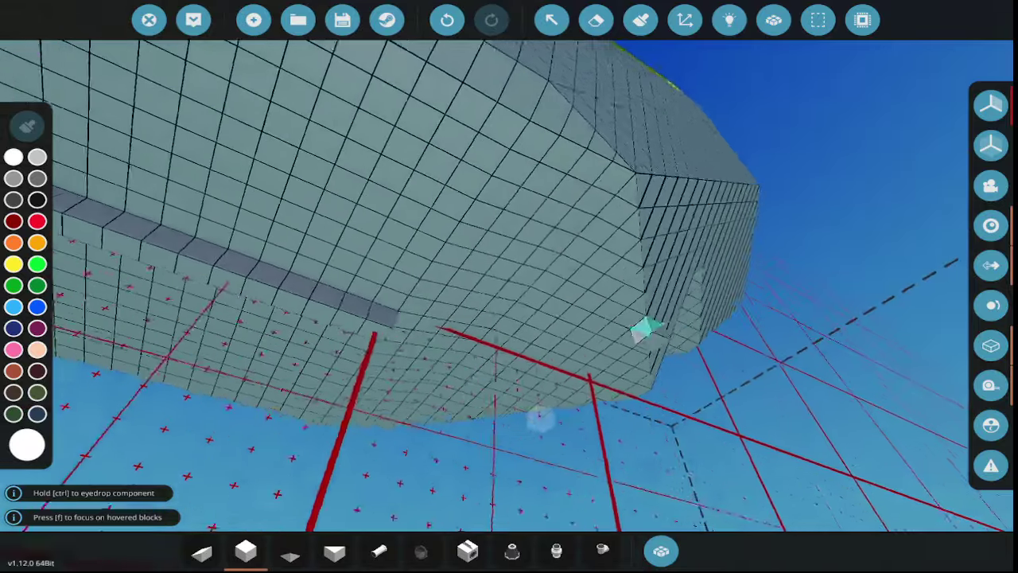
- Erase the blocks forming the vertical inner wall of the recess beneath the sloped stern
key(d)
key(d)
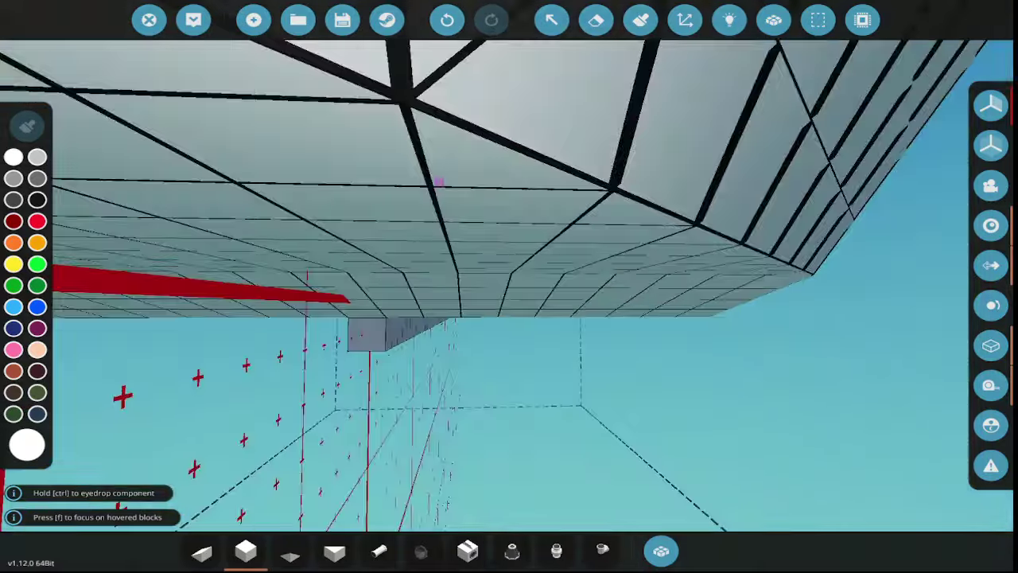
key(s)
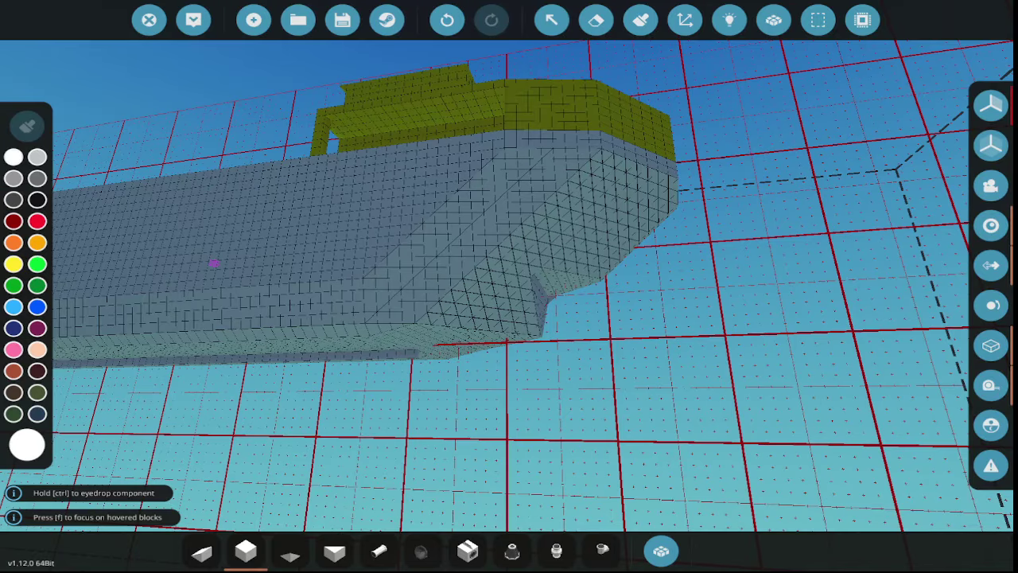
key(a)
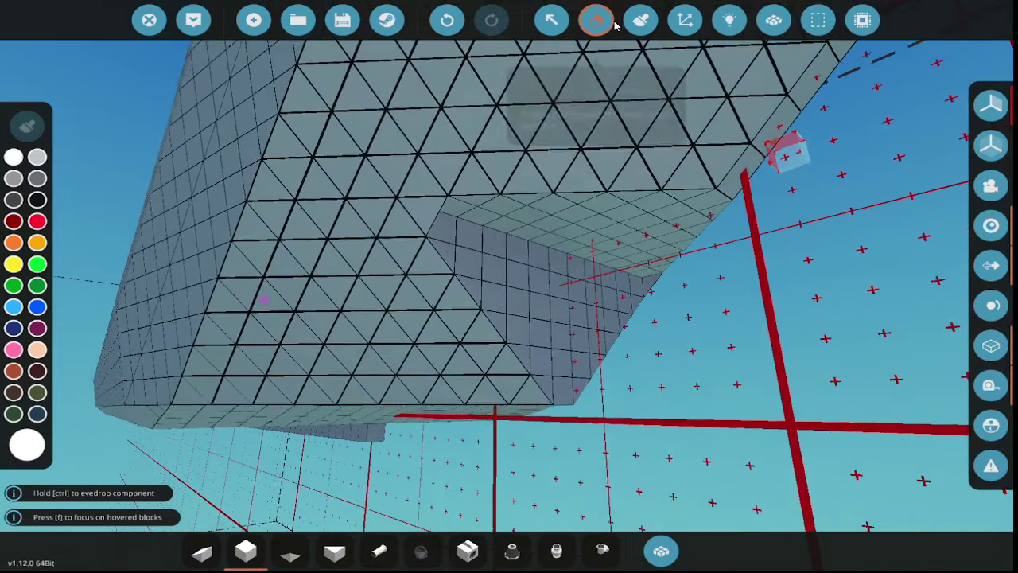
click(597, 20)
key(s)
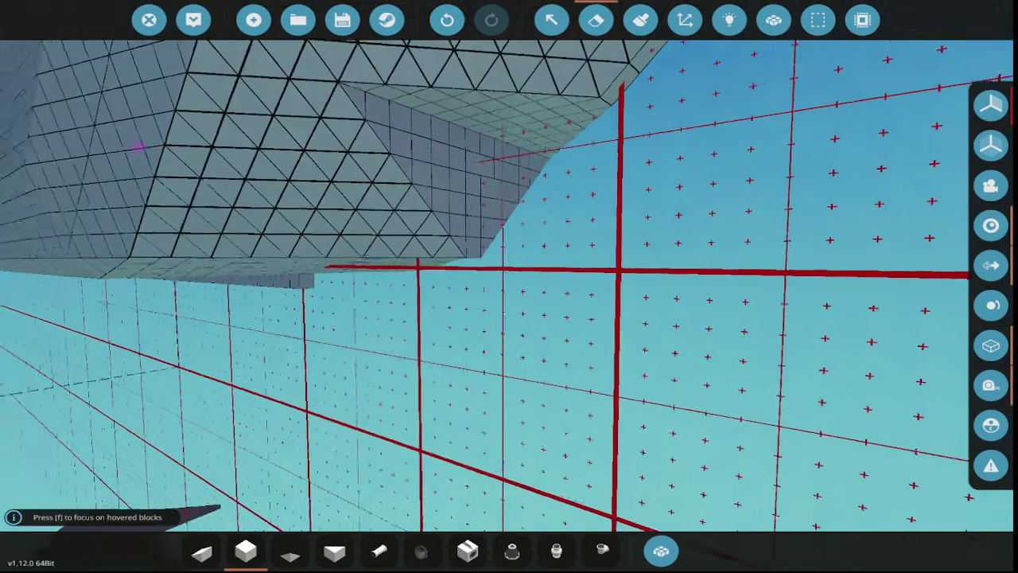
key(w)
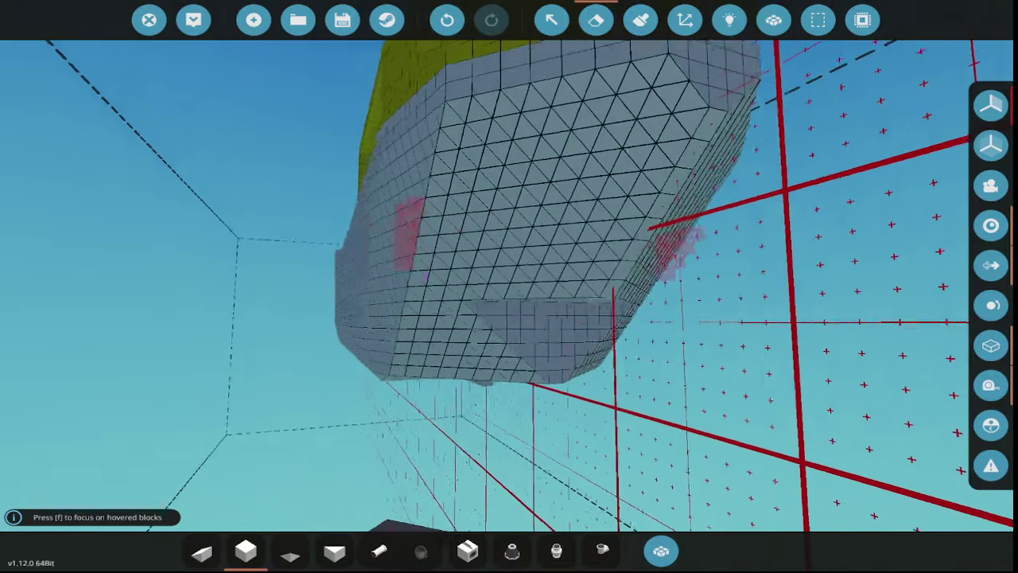
key(w)
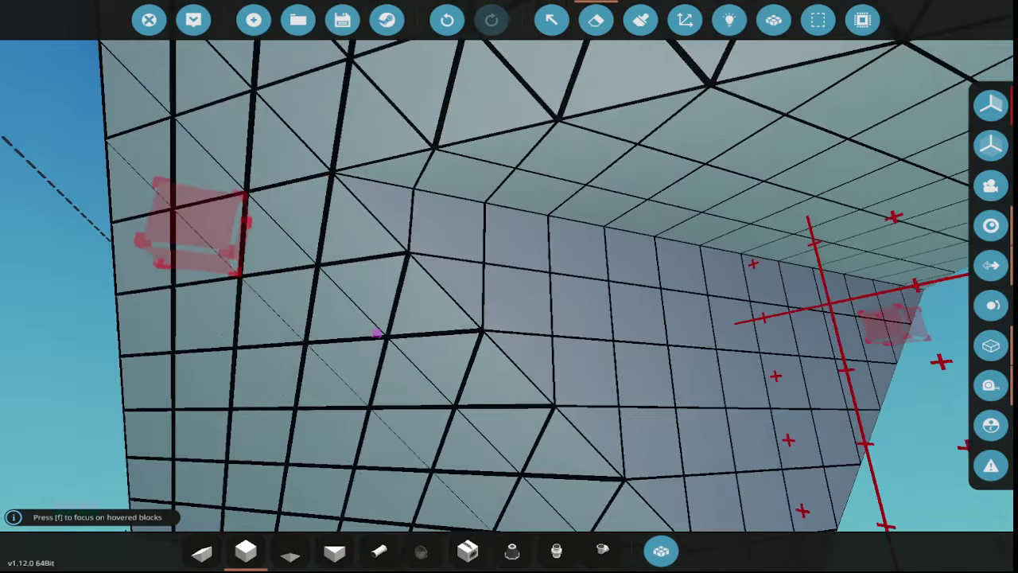
click(619, 285)
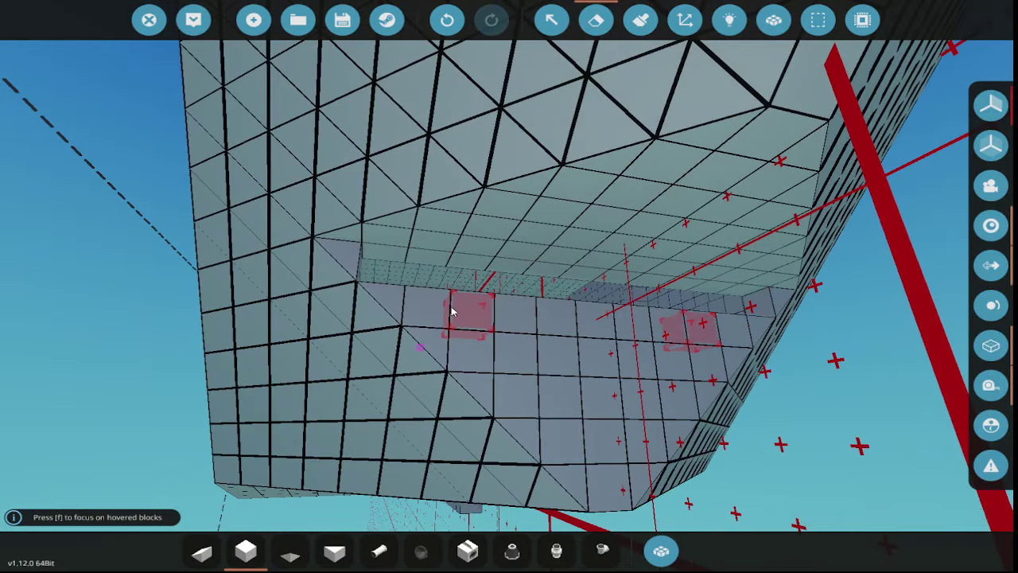
drag(495, 349, 612, 359)
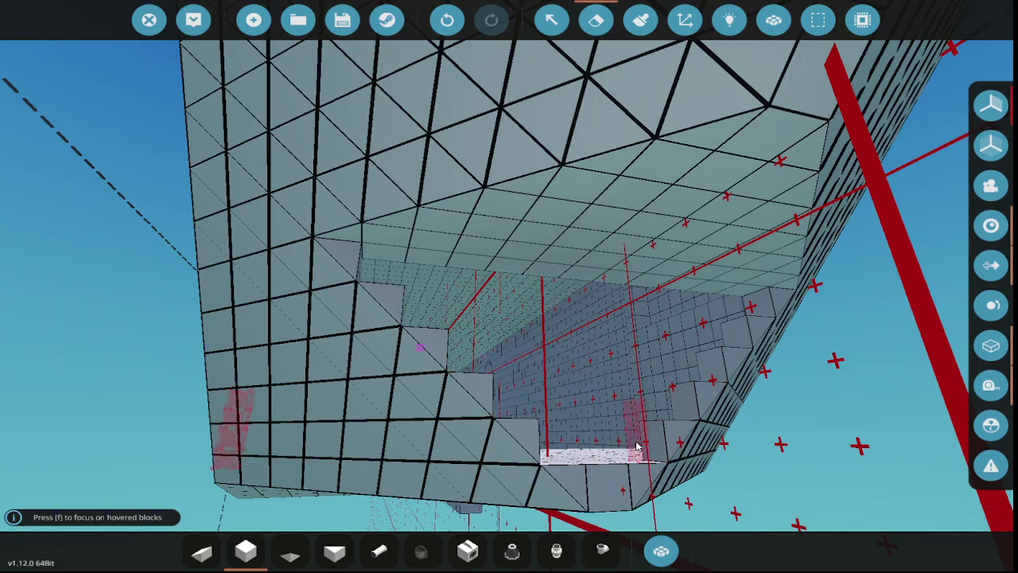
- Choose the pyramid corner piece from the "b" results and place rows of it to extend the stern's sloped plating over the recess
text(q)
text(b)
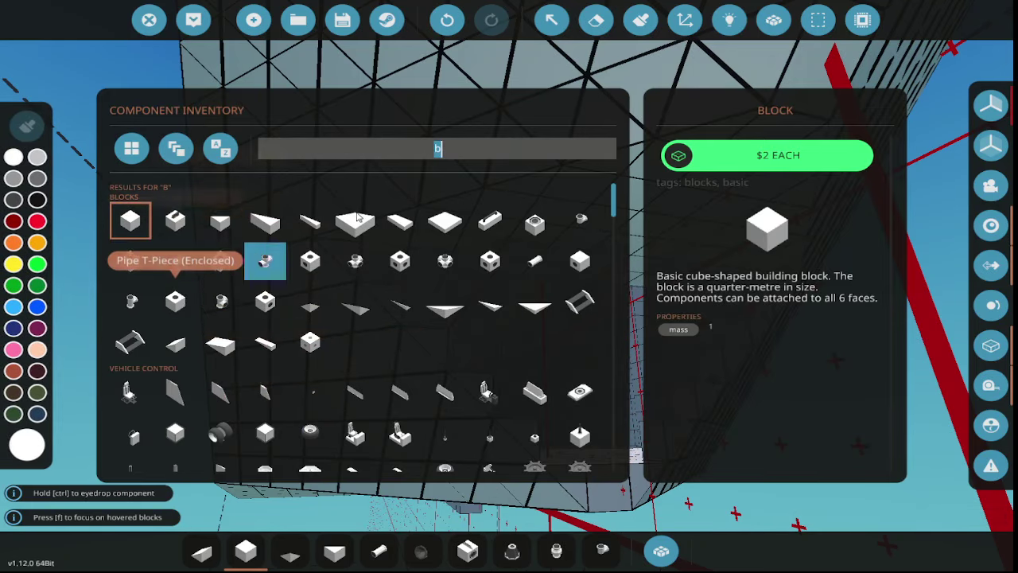
click(311, 302)
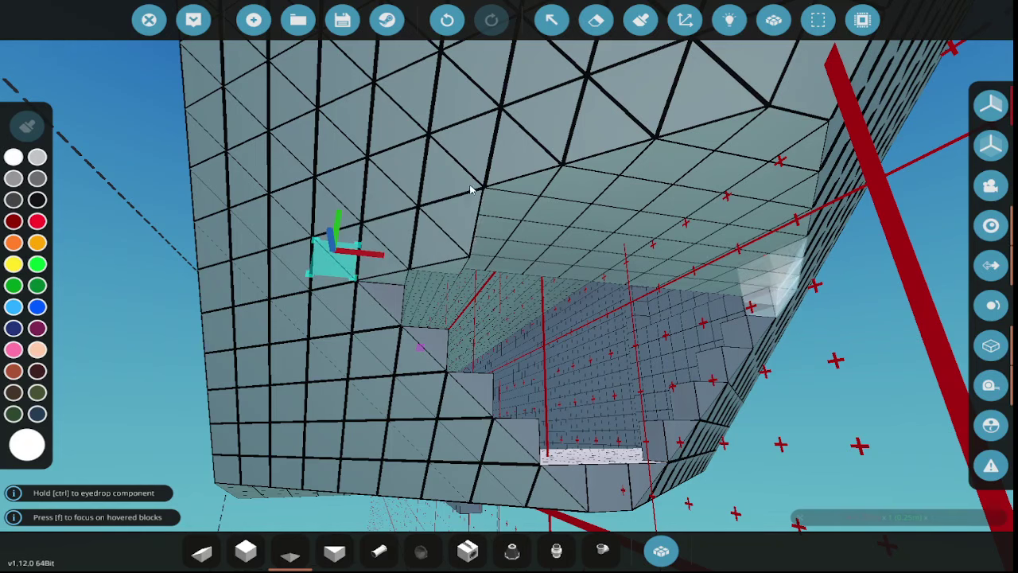
click(485, 207)
click(509, 263)
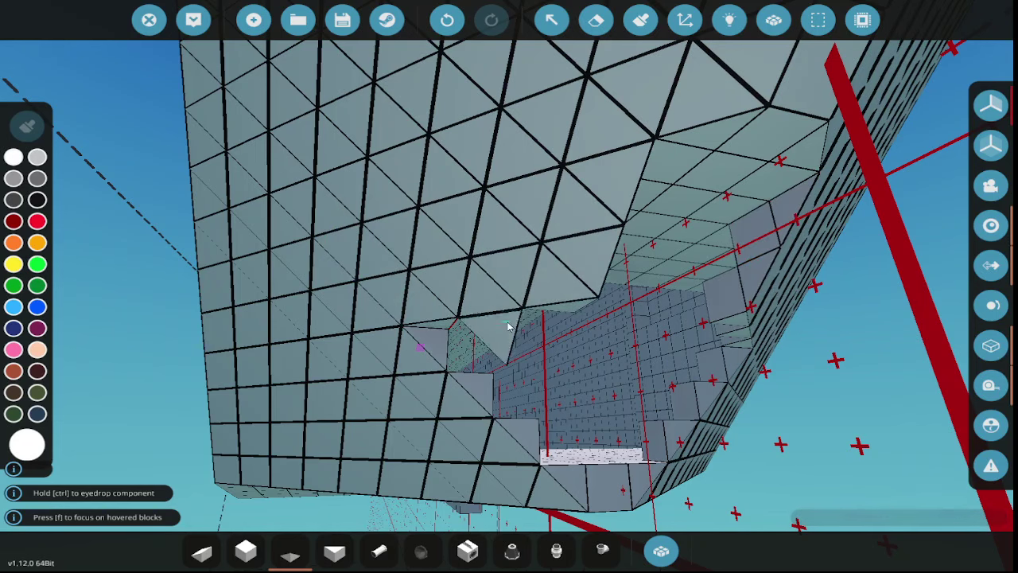
click(517, 350)
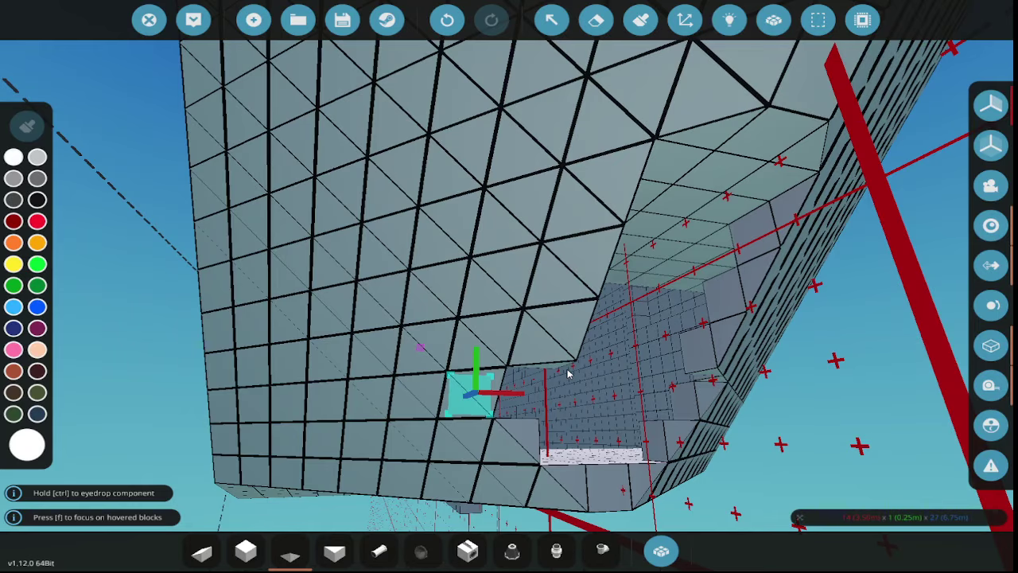
key(w)
key(s)
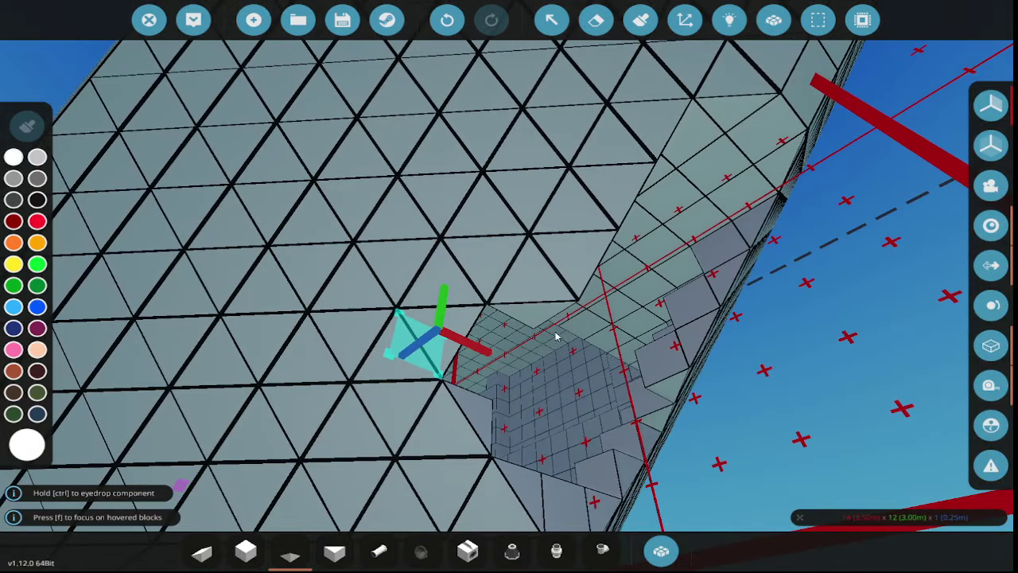
drag(667, 270, 467, 400)
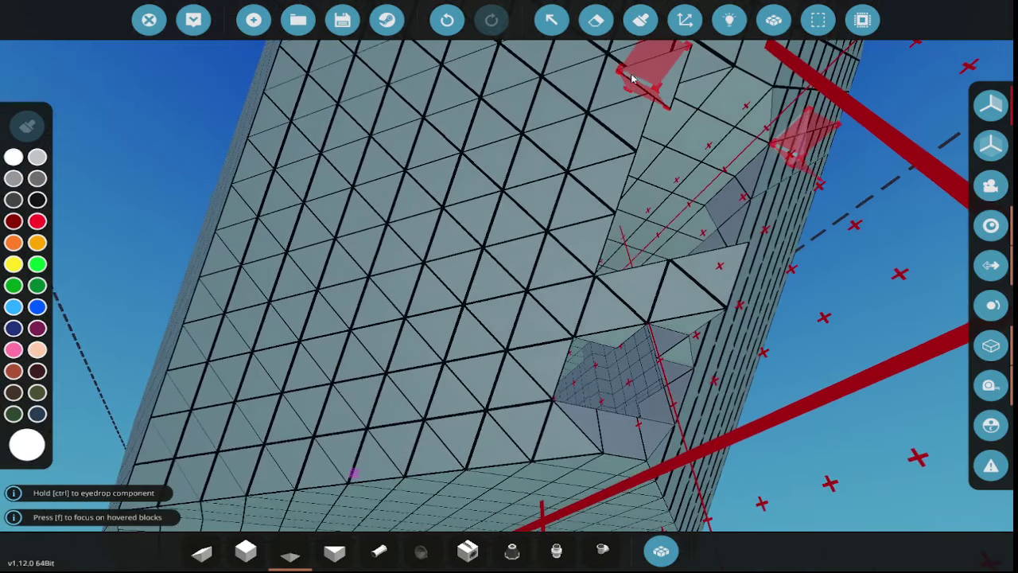
- Replace the blocks at the stern recess's upper corners with pyramid corner pieces and close the central gap with wedges
click(596, 20)
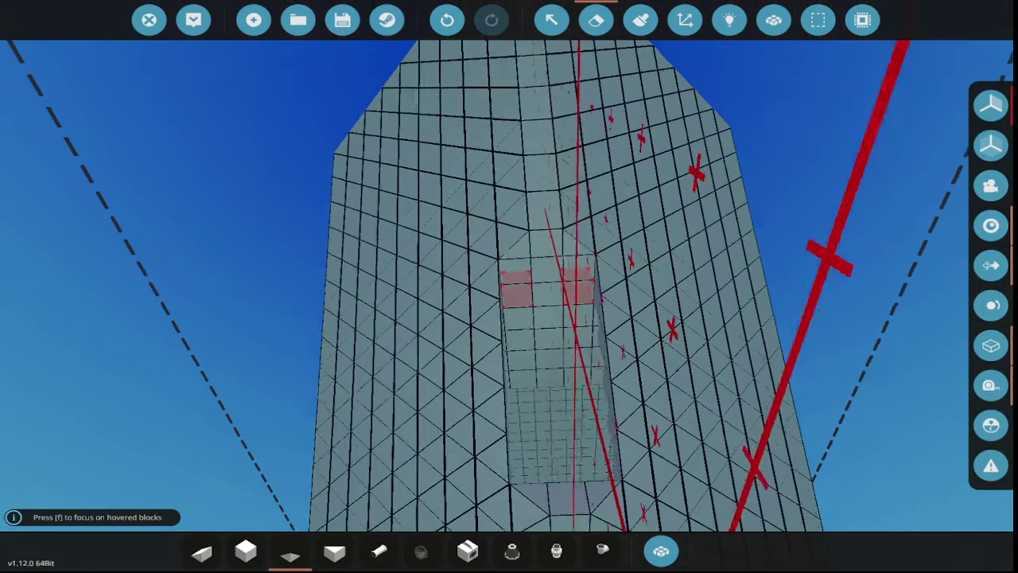
key(Tab)
click(309, 303)
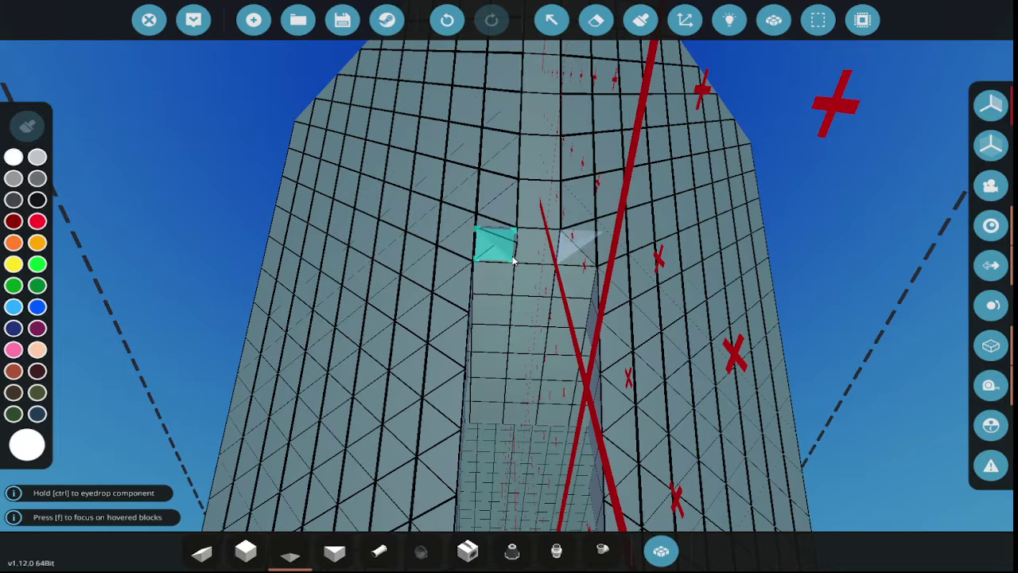
drag(513, 260, 530, 246)
scroll(334, 395, up, 2)
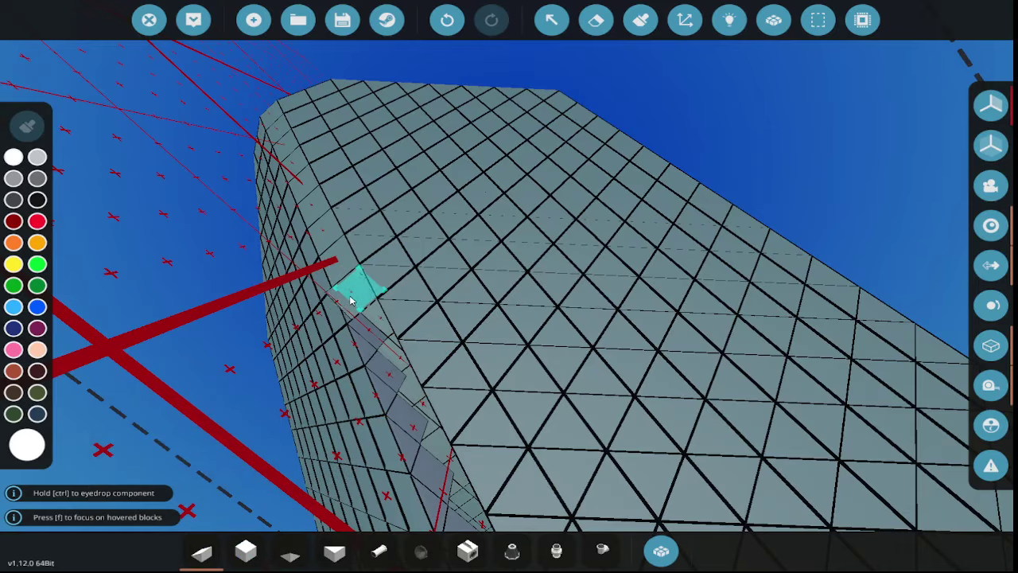
drag(350, 301, 377, 352)
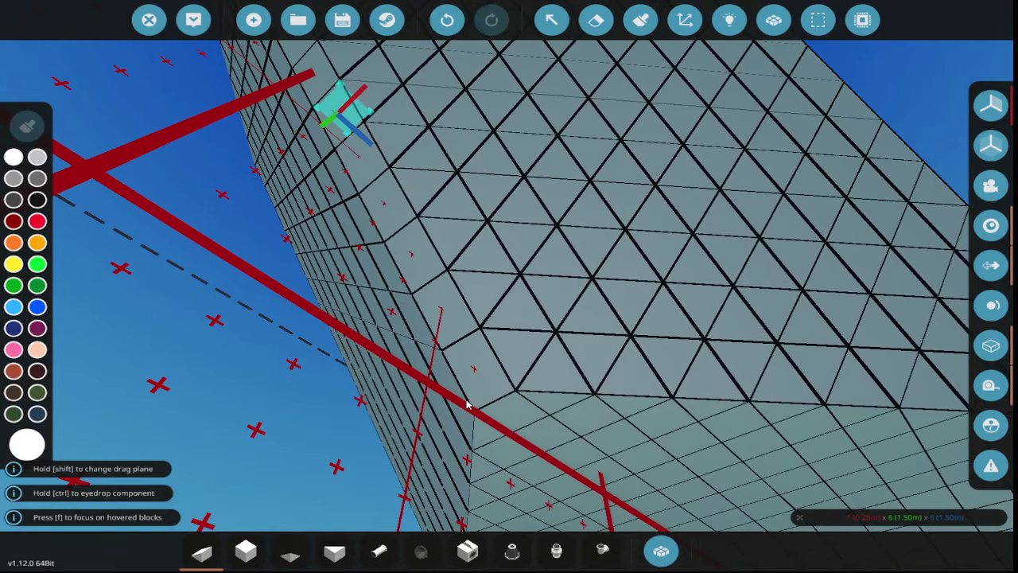
- Erase one block in the sloped stern and run a black Pipe Straight (Enclosed) line out through the opening
drag(468, 404, 453, 342)
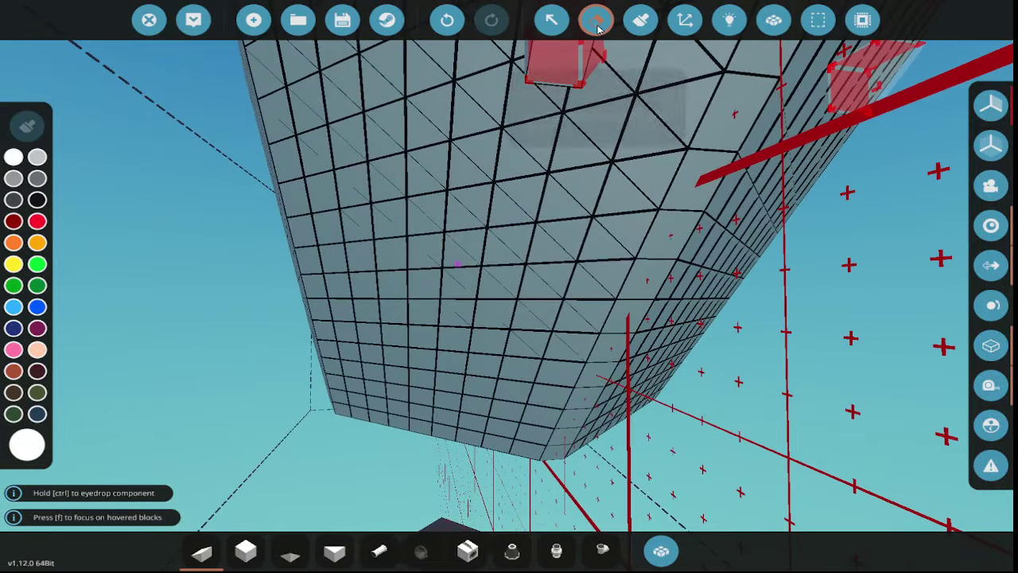
click(598, 28)
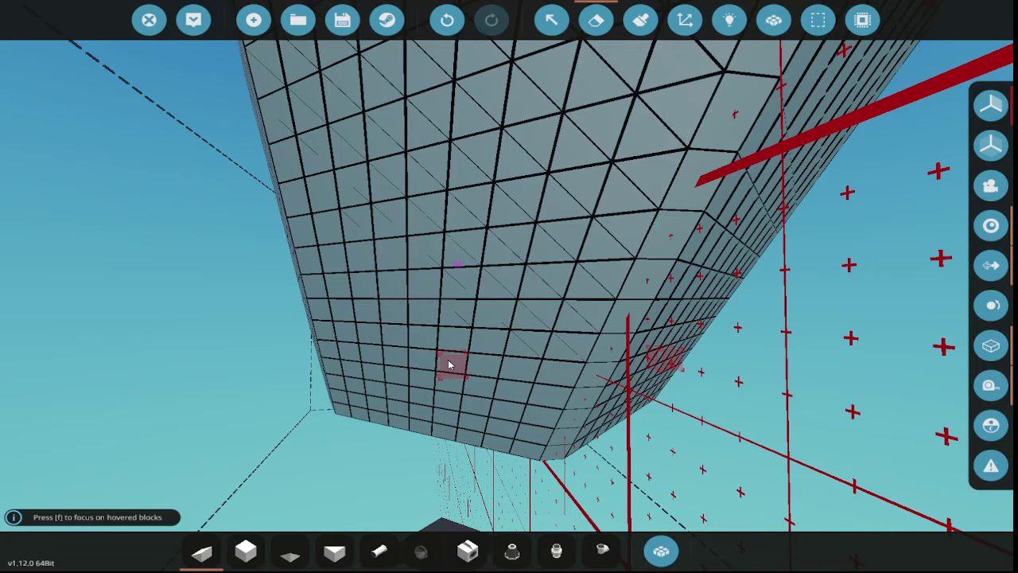
key(f)
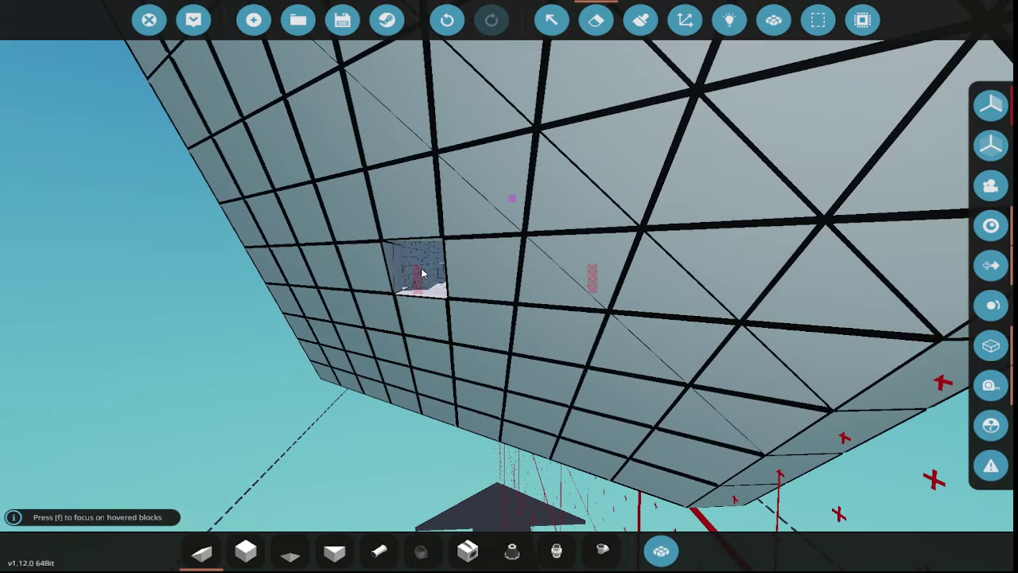
text(qpipe)
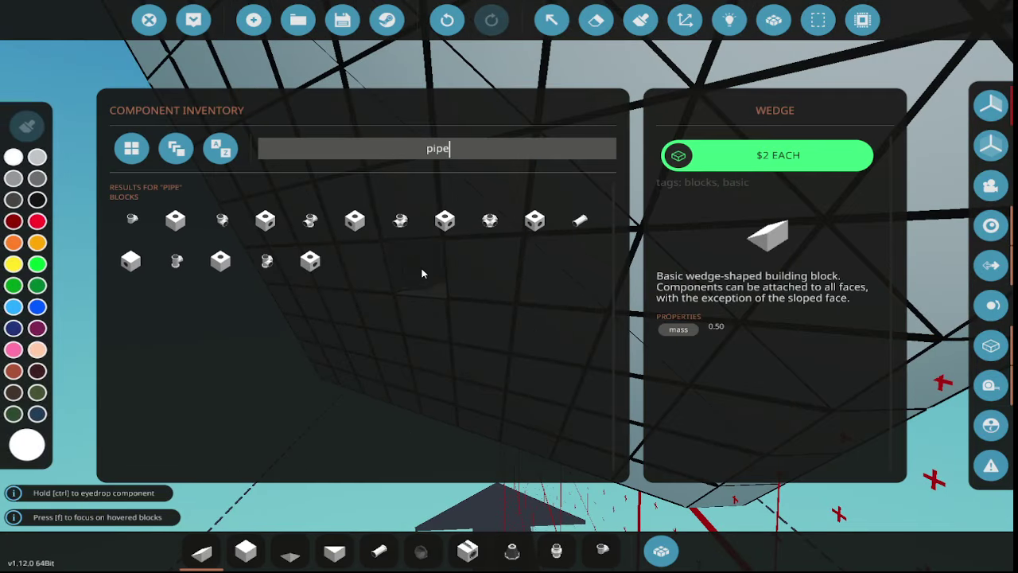
click(129, 261)
key(q)
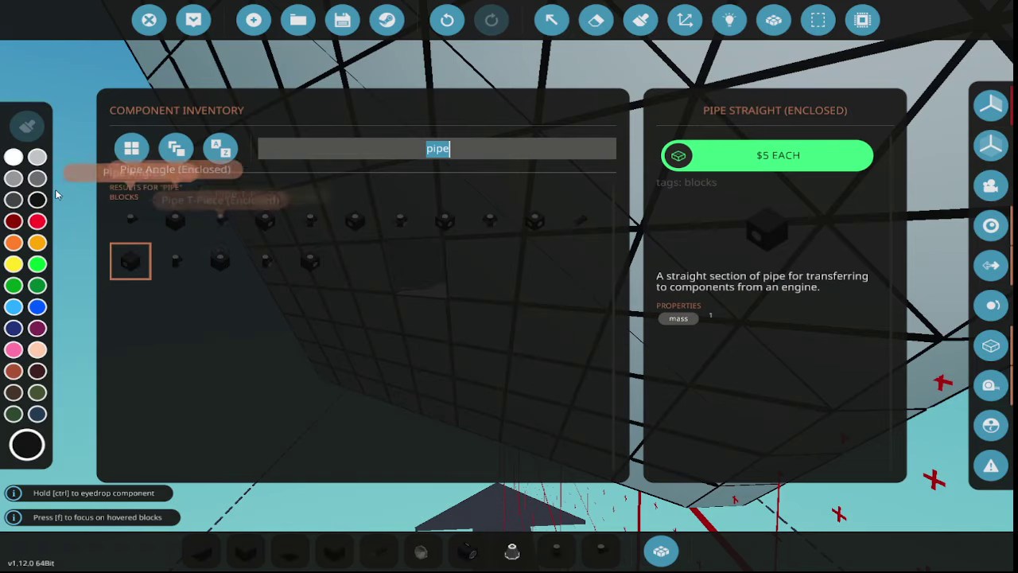
click(128, 262)
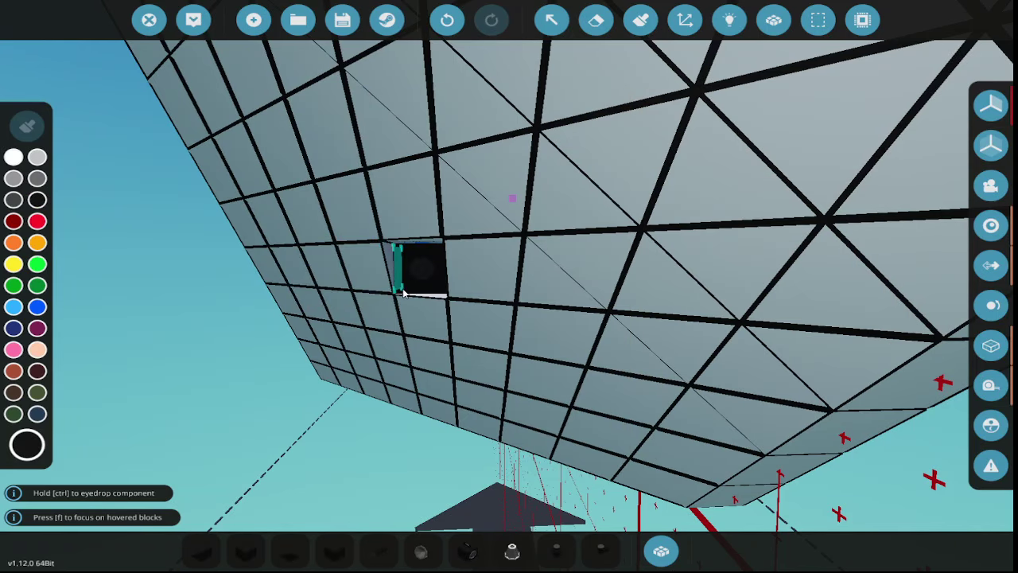
click(414, 281)
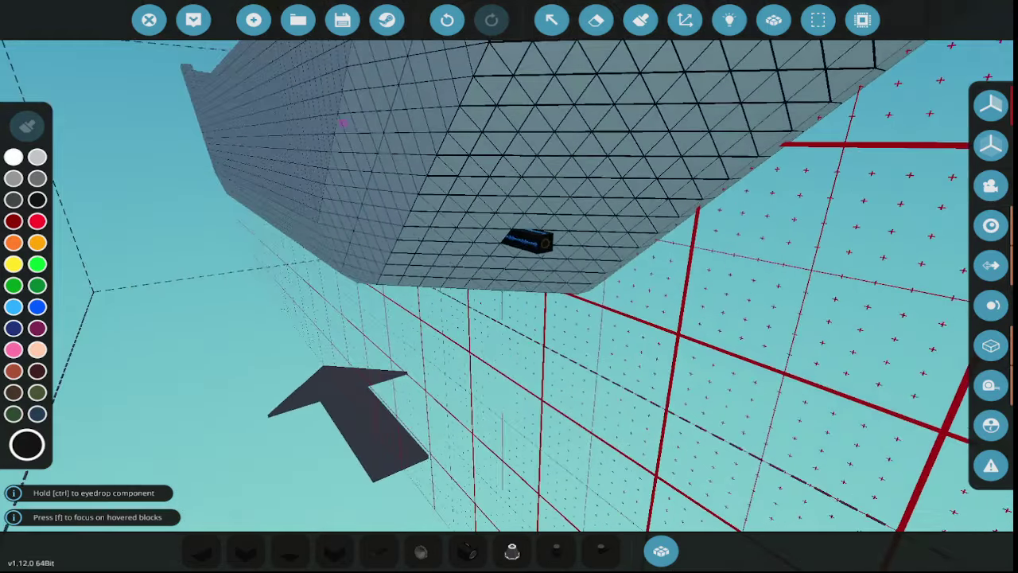
- Choose the Large Propeller from the "prop" results in yellow and mount it on the outer end of the stern pipe
text(q)
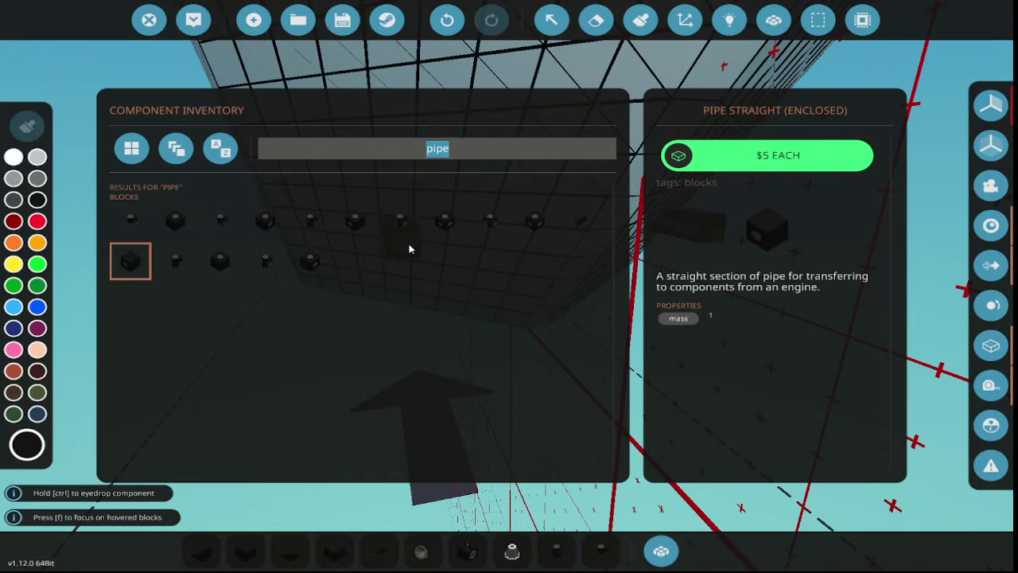
text(prop)
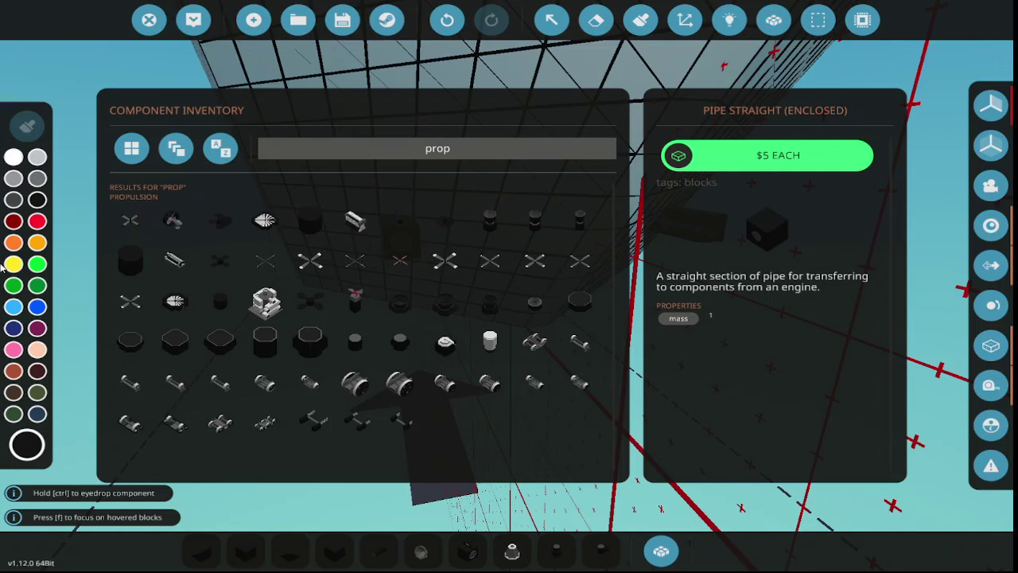
click(13, 263)
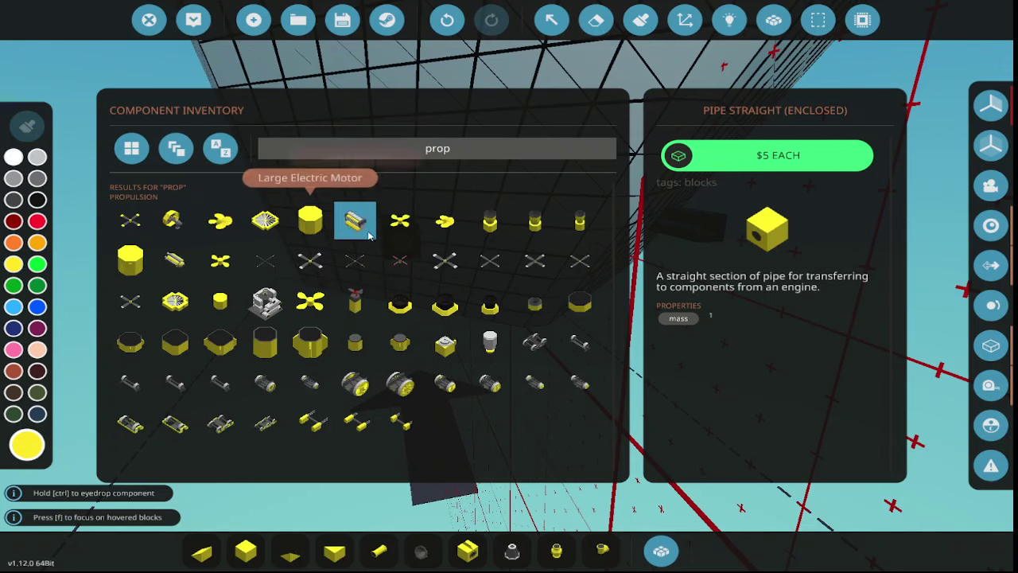
click(446, 221)
key(q)
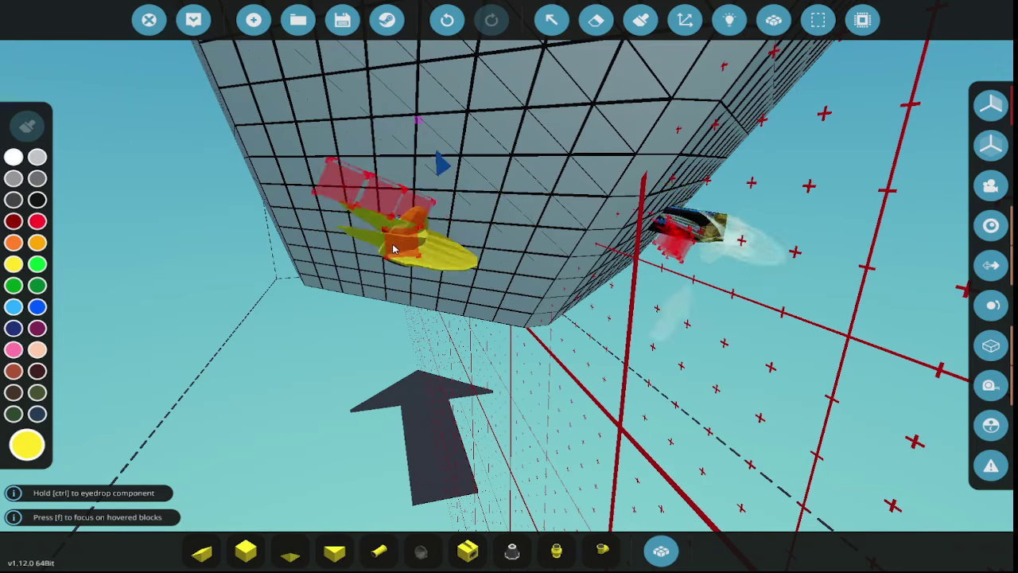
key(s)
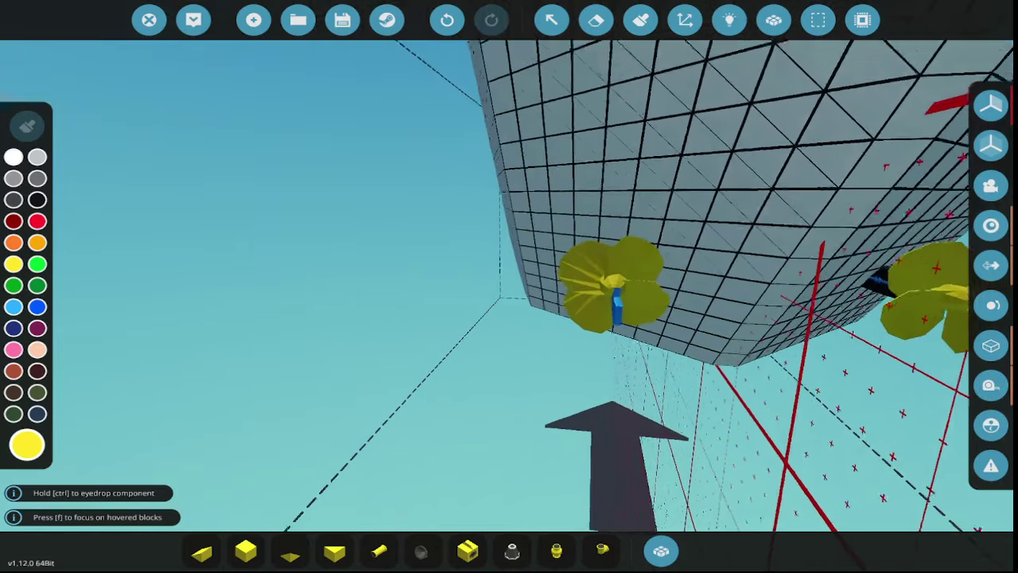
key(w)
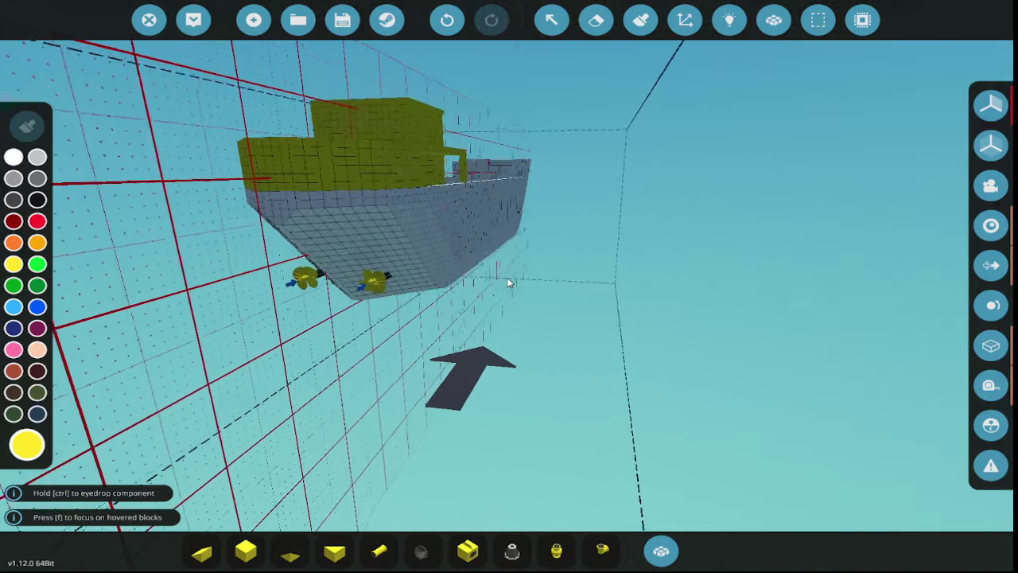
key(s)
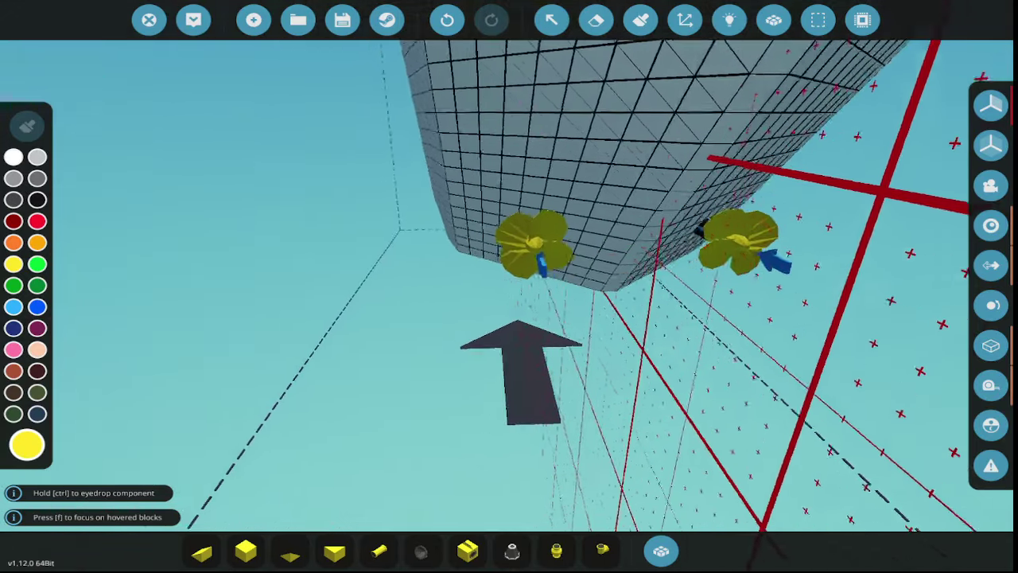
key(w)
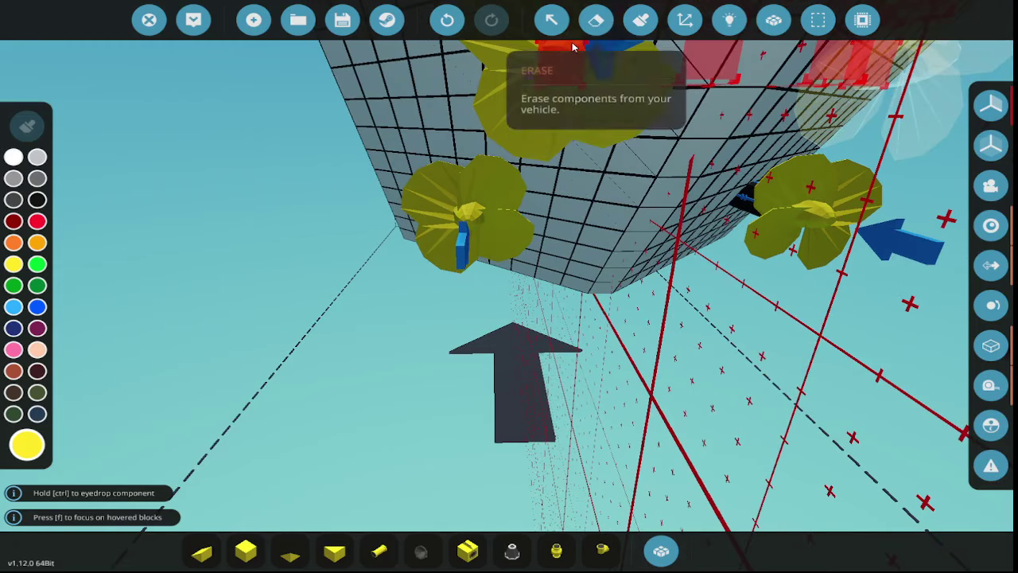
- Undo the propeller and pipe placement, and erase one stern block at a new spot for the propeller shaft
click(596, 19)
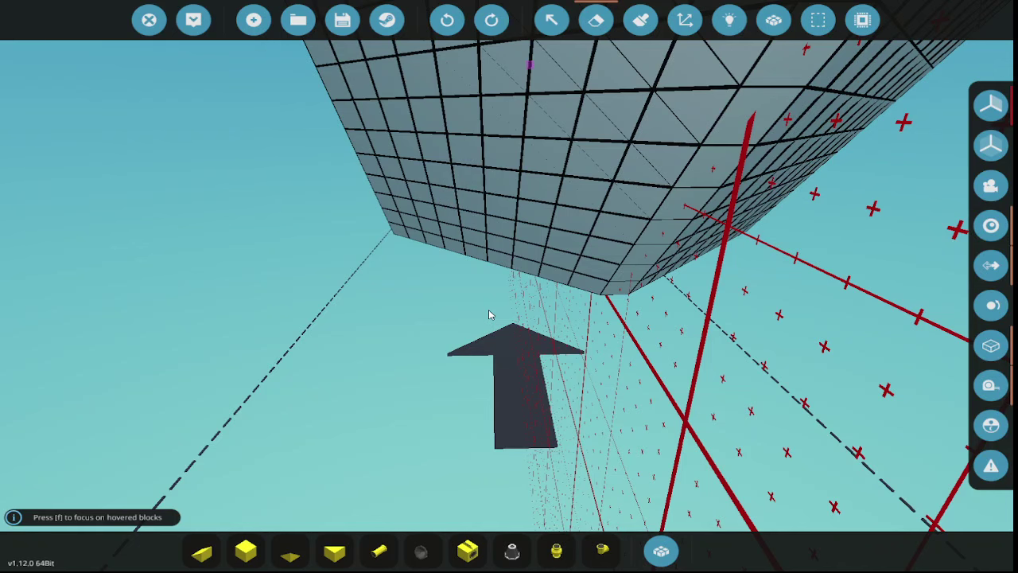
click(596, 19)
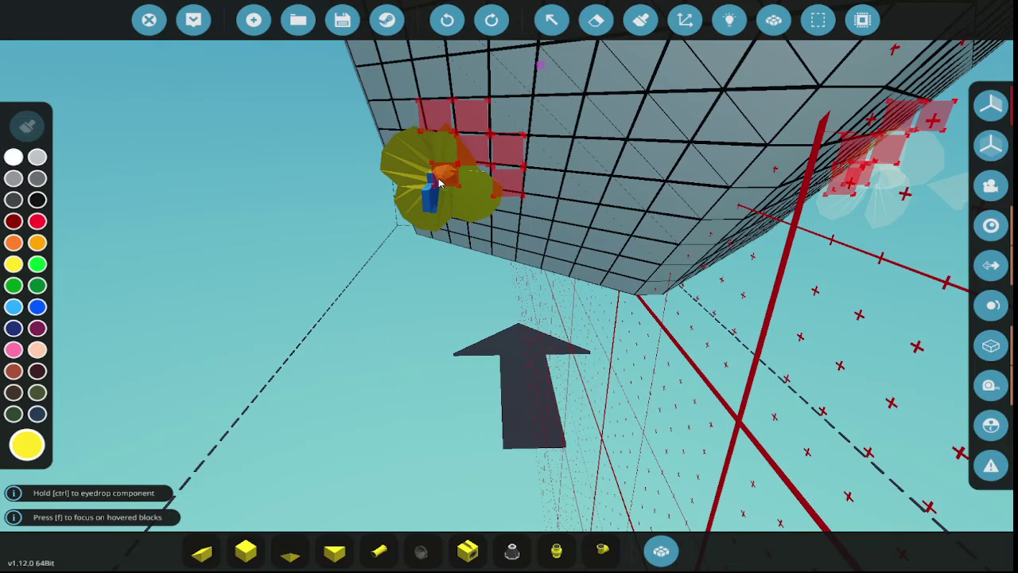
click(439, 182)
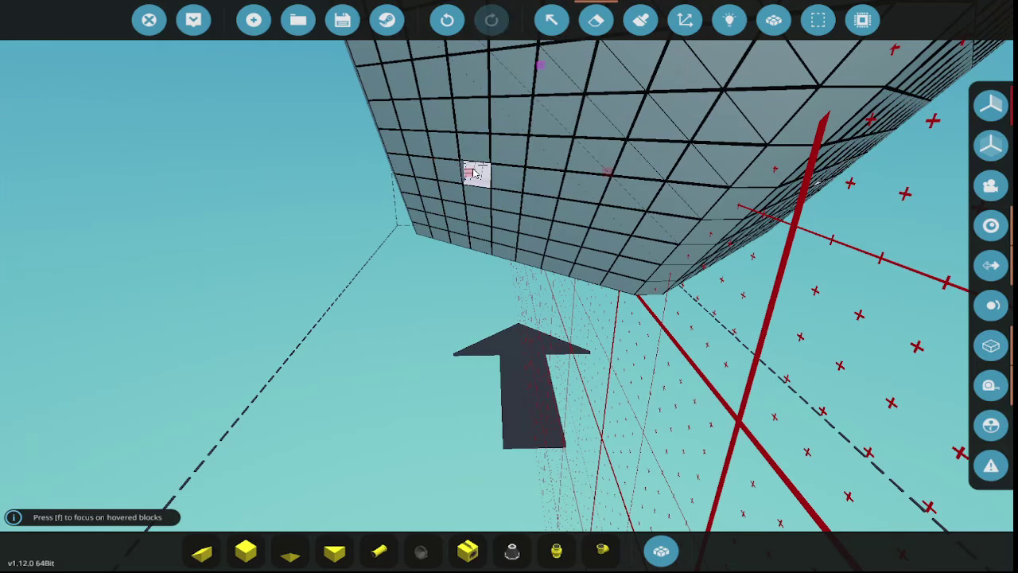
- Choose Pipe Straight (Enclosed) from the "pipe" results in black and extend it out through the new stern opening
text(q)
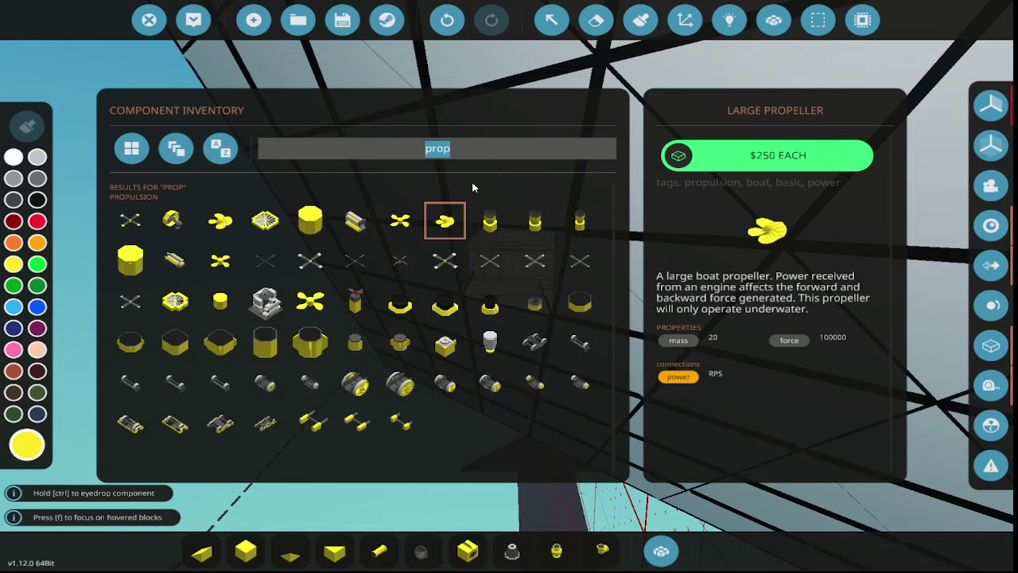
text(pipe)
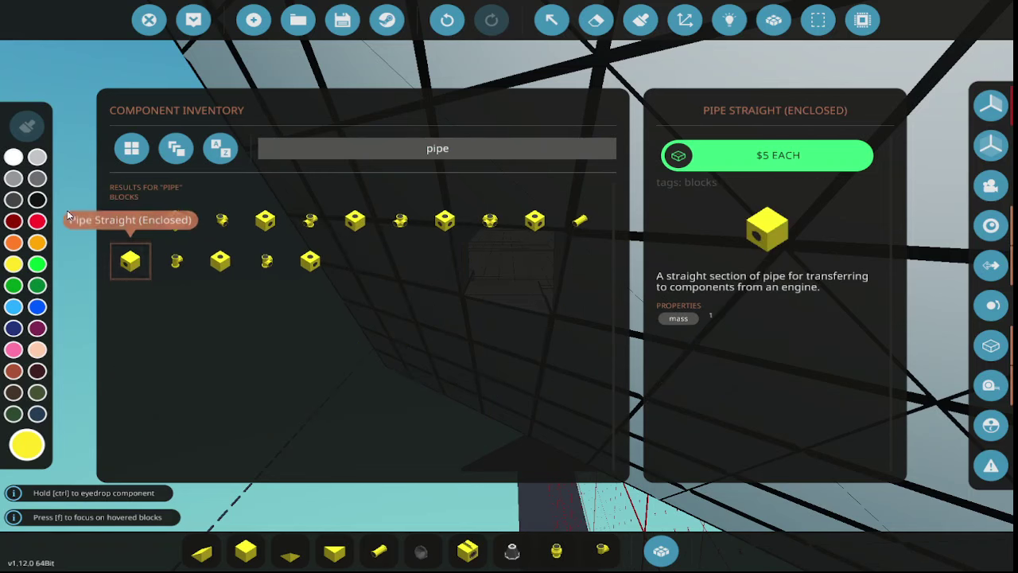
click(124, 267)
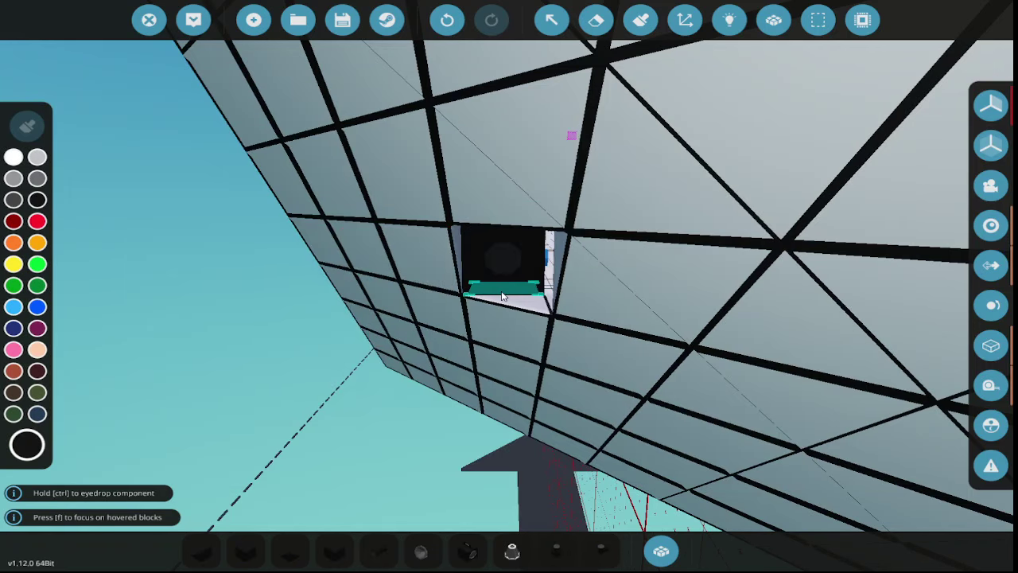
key(w)
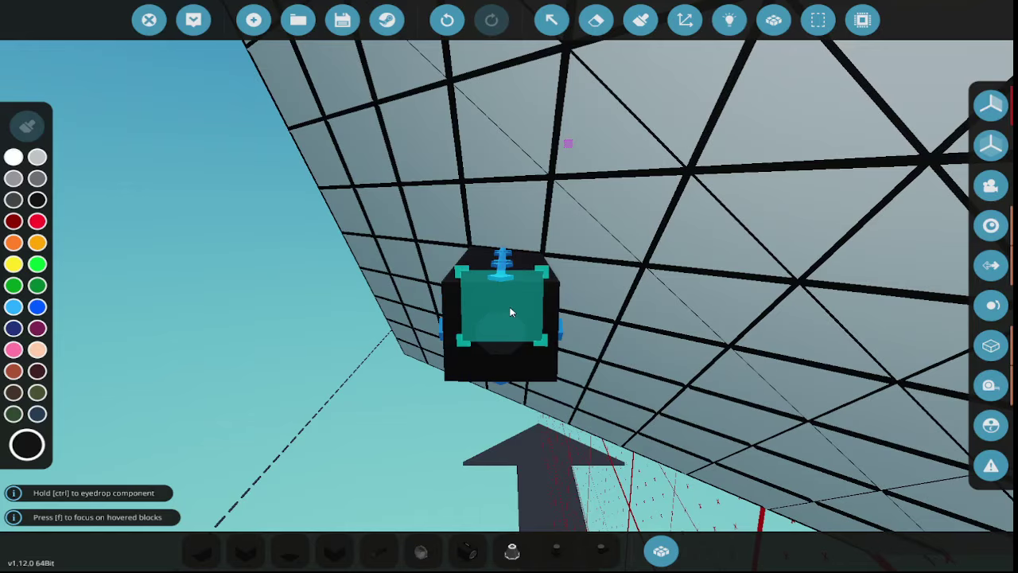
click(511, 313)
key(s)
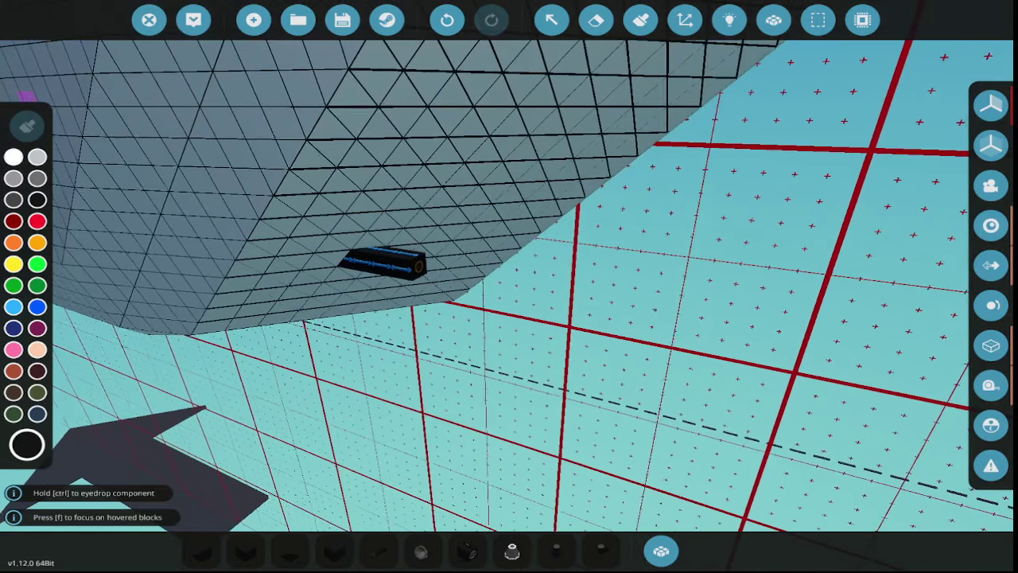
- Choose the Large Propeller from the "prop" results in yellow and attach it to the new stern pipe's outer end
text(qprp)
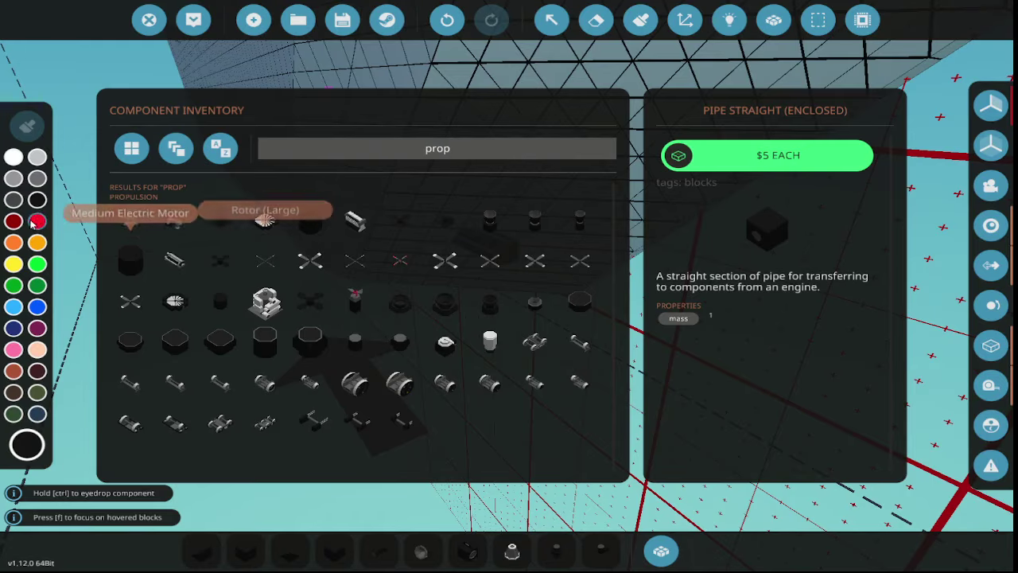
click(15, 263)
click(355, 223)
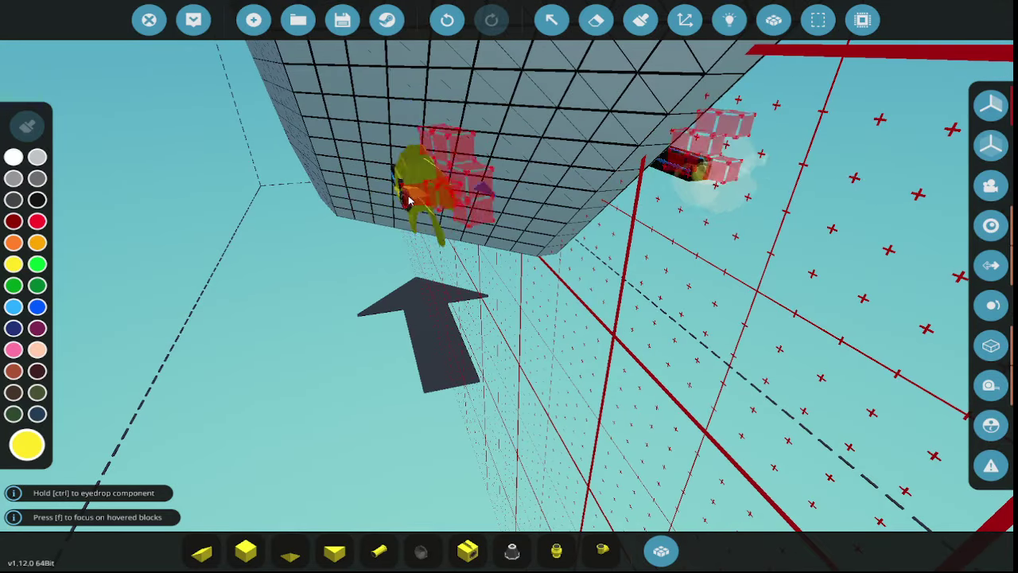
click(410, 199)
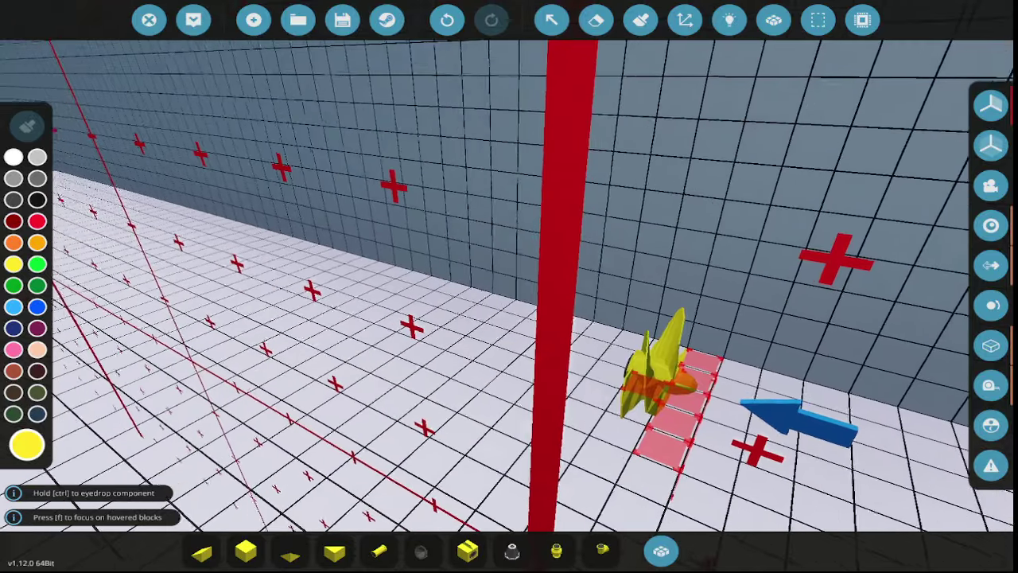
- Choose the Modular Engine Crankshaft 5x5 from the "mod" results, turn its shaft lengthwise and place a row on the hull floor
text(q)
text(mod)
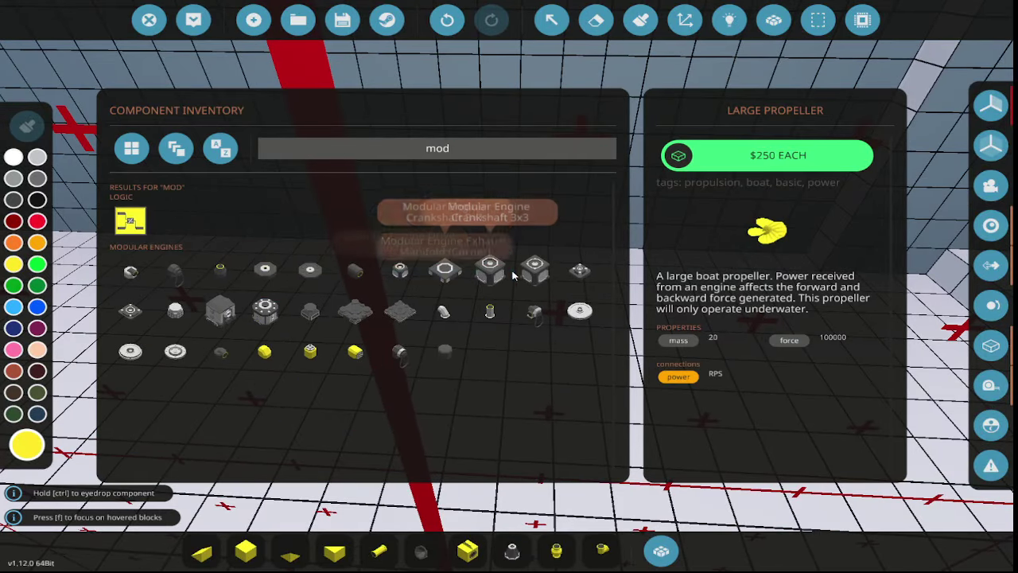
click(524, 273)
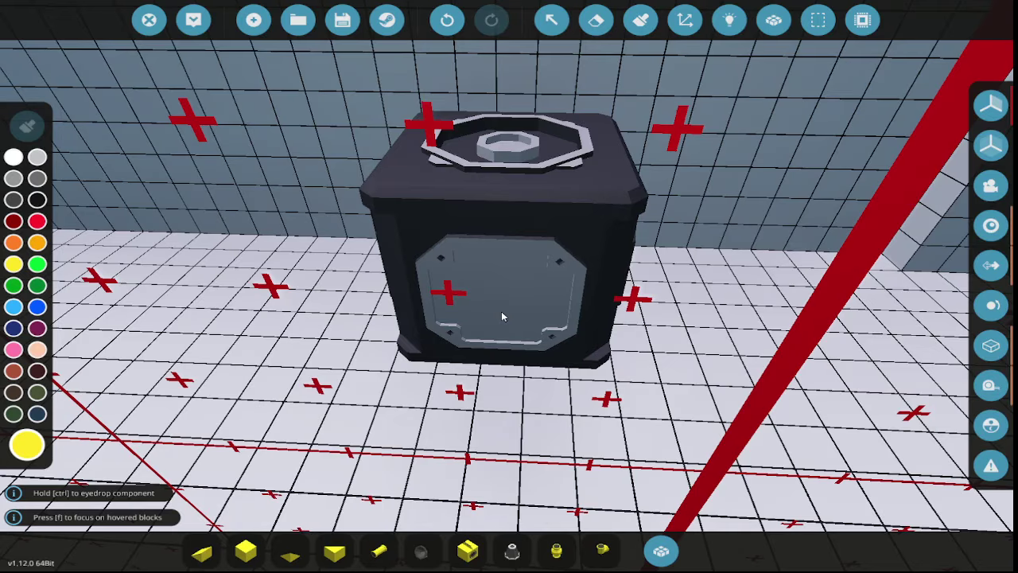
key(r)
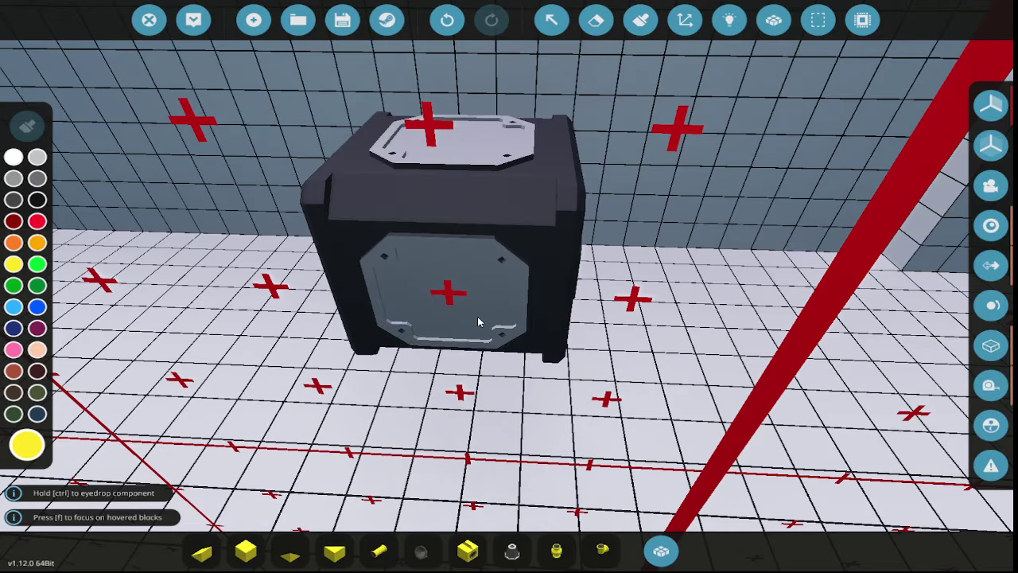
click(414, 324)
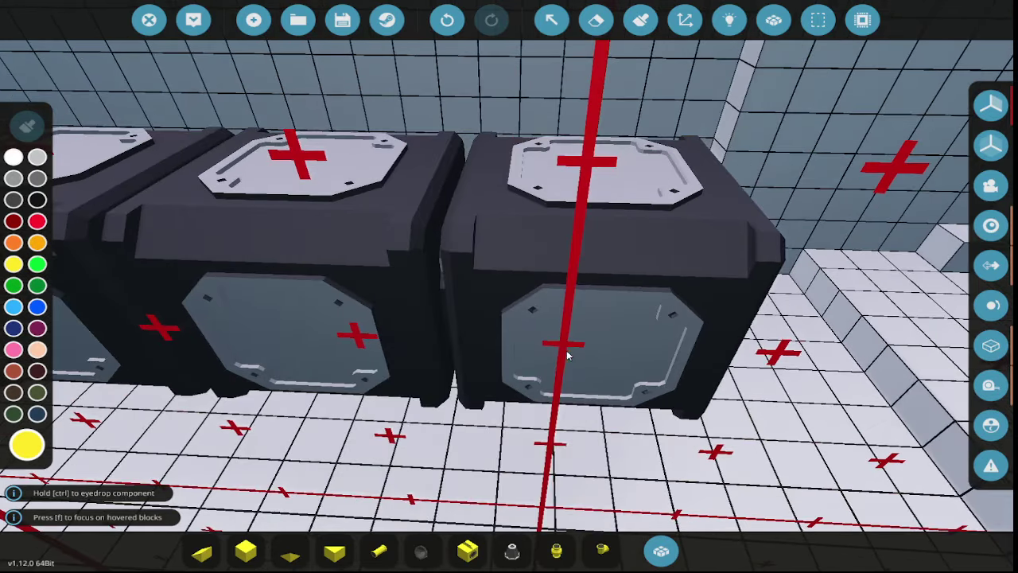
click(567, 350)
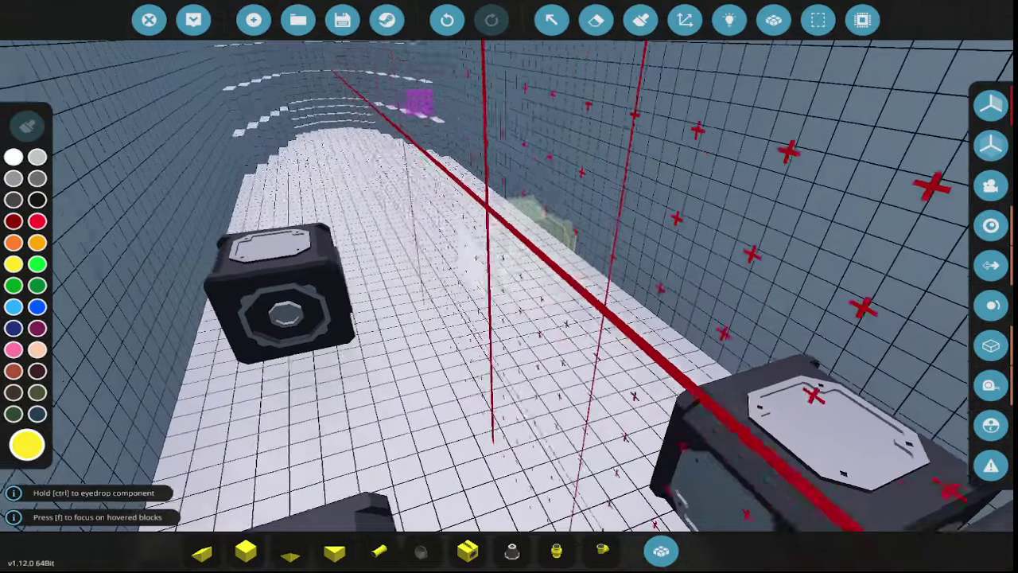
- Choose the Modular Engine Crankshaft 5x5 again, turn its shaft lengthwise and place mirrored rows of three on the hull floor
key(q)
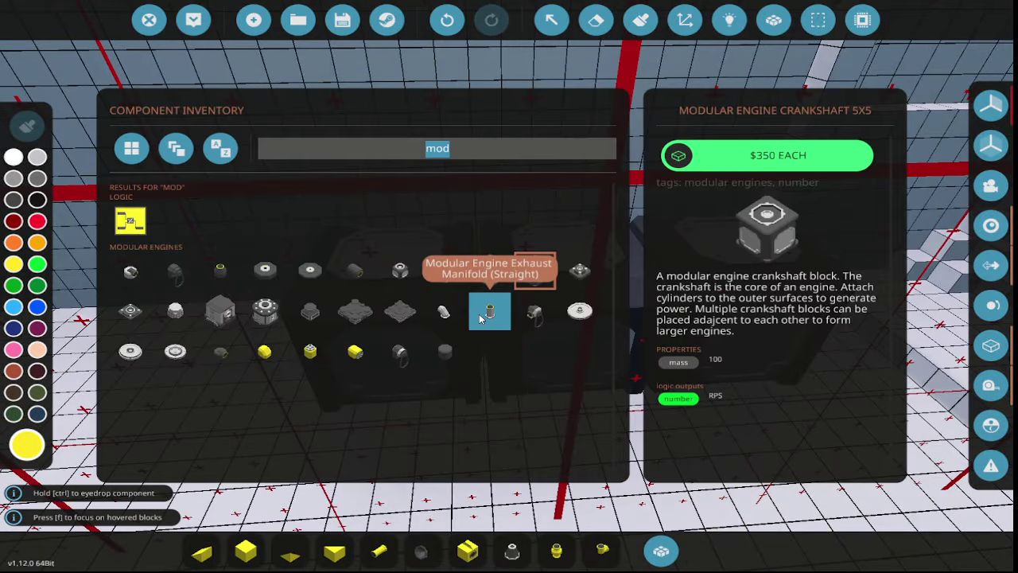
click(481, 316)
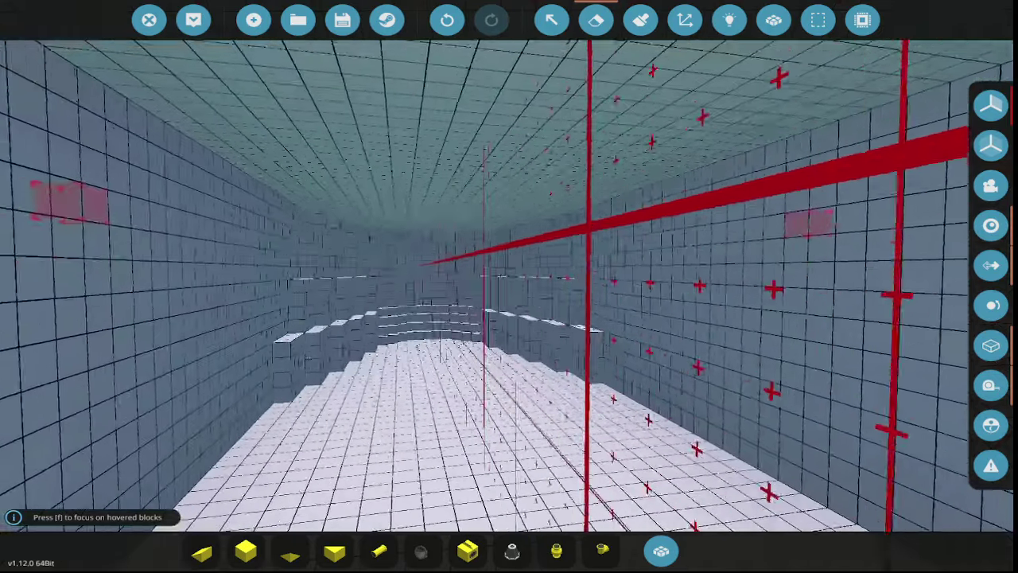
key(q)
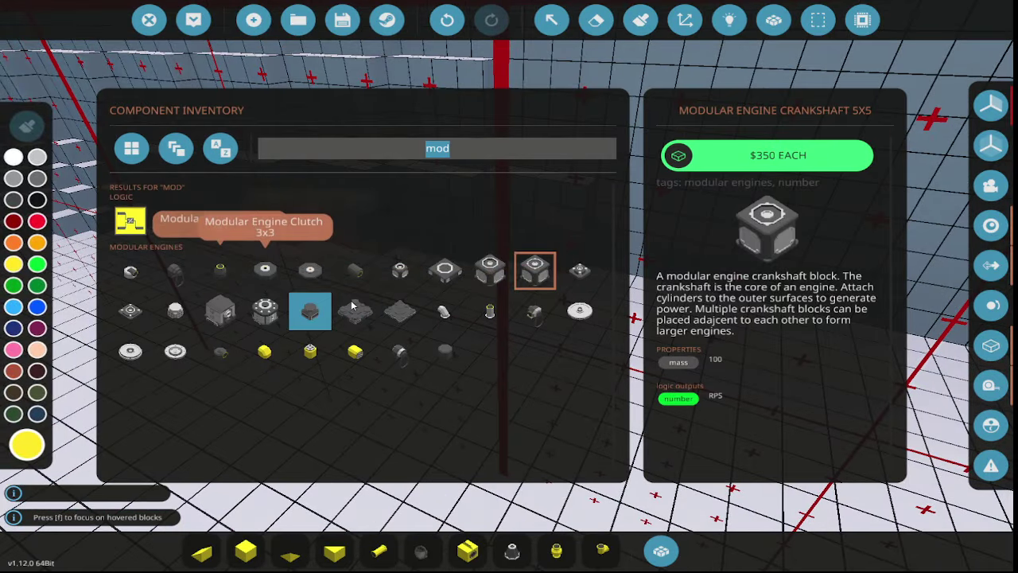
click(543, 262)
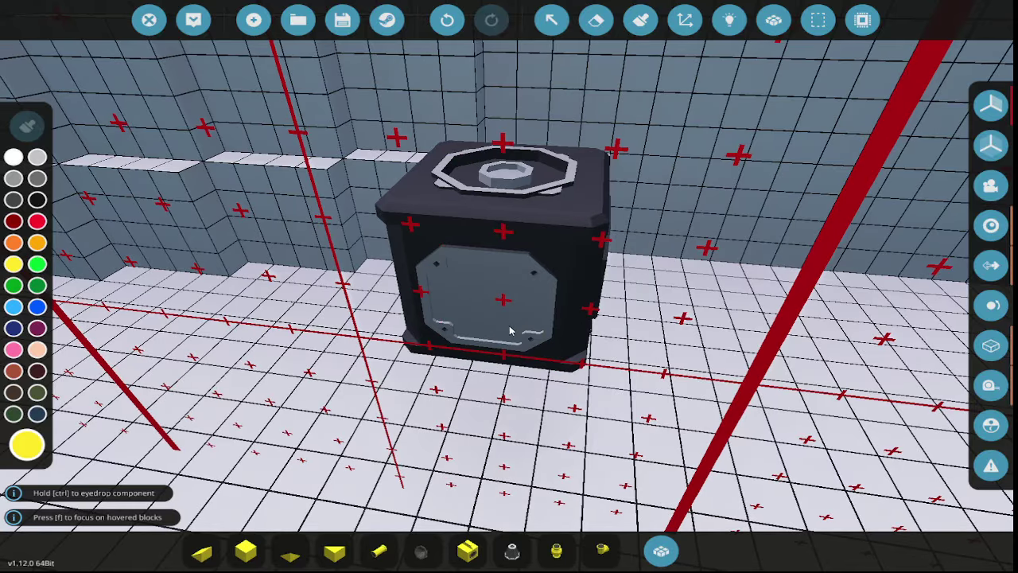
key(r)
click(490, 341)
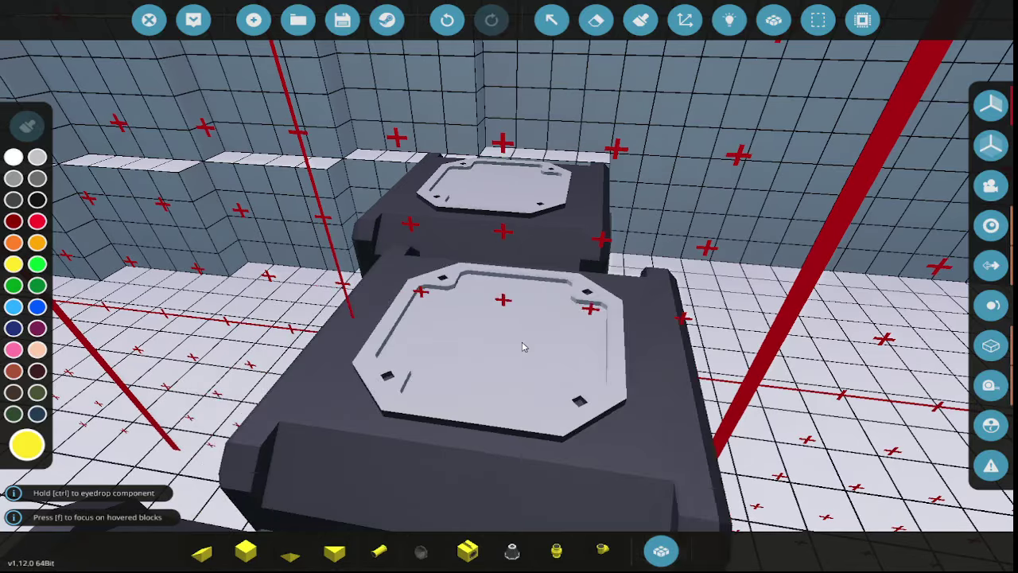
key(s)
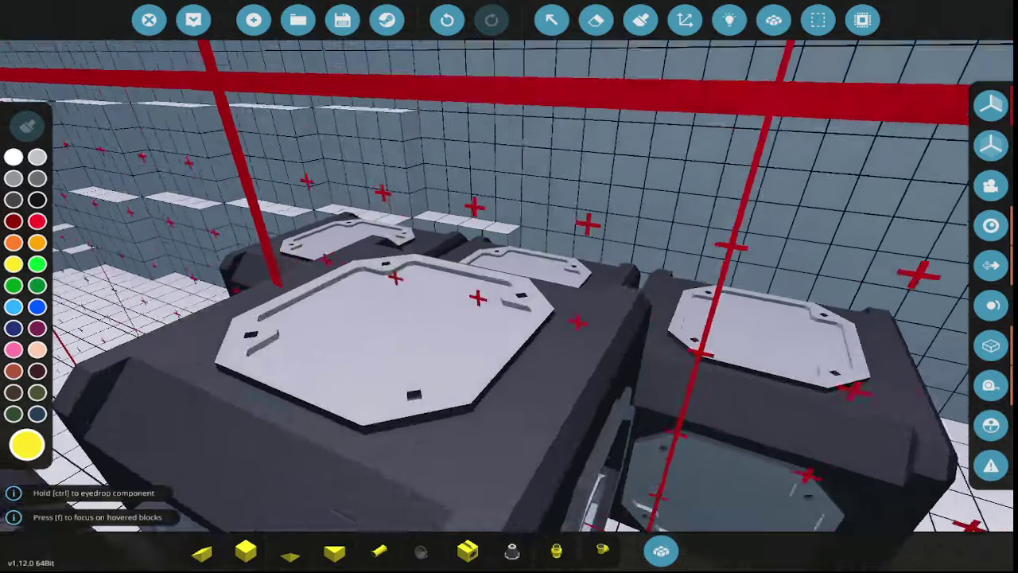
- Choose the Modular Engine Cylinder 5x5 and mount one on top of every crankshaft in both mirrored rows
key(q)
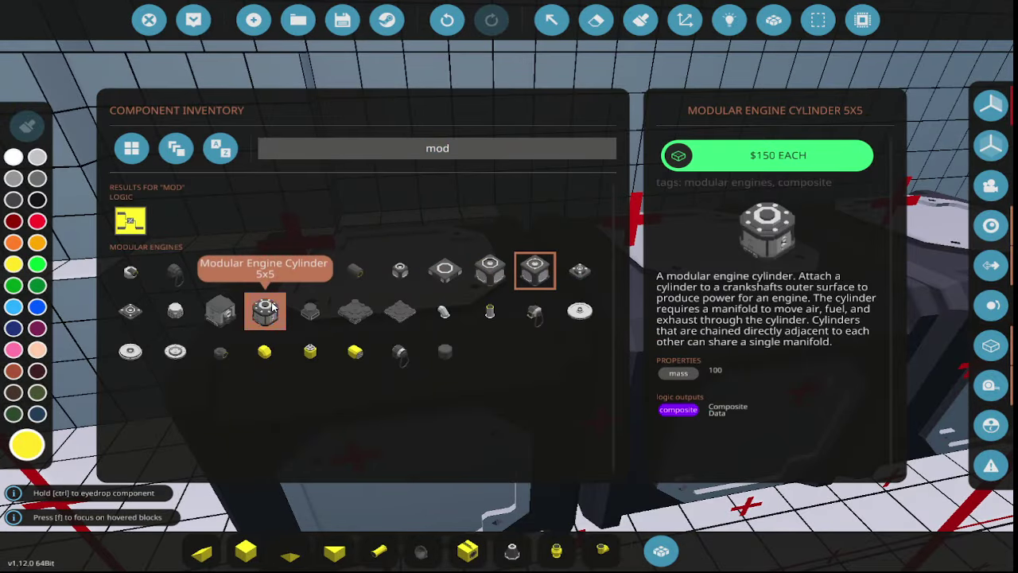
click(266, 310)
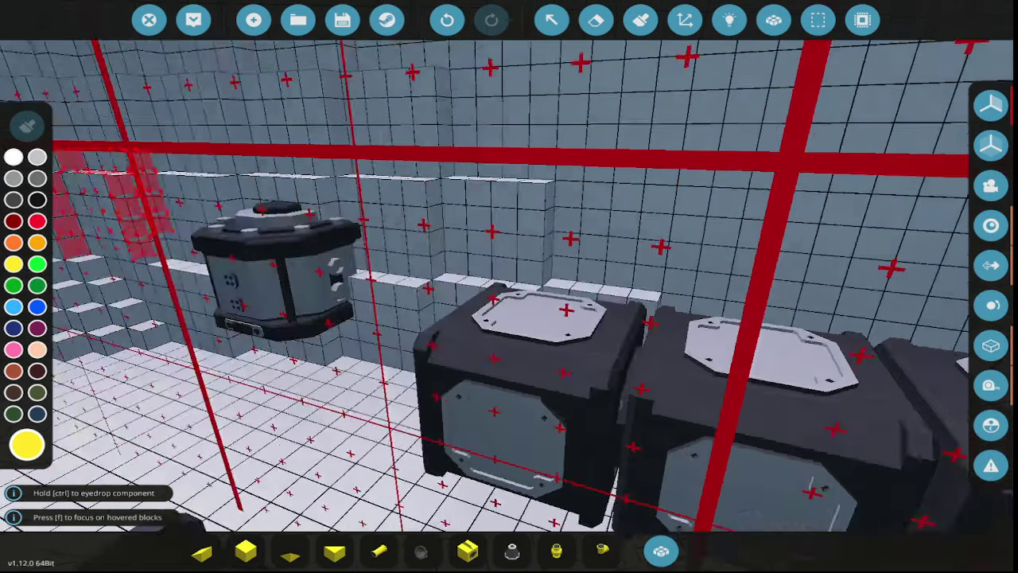
key(w)
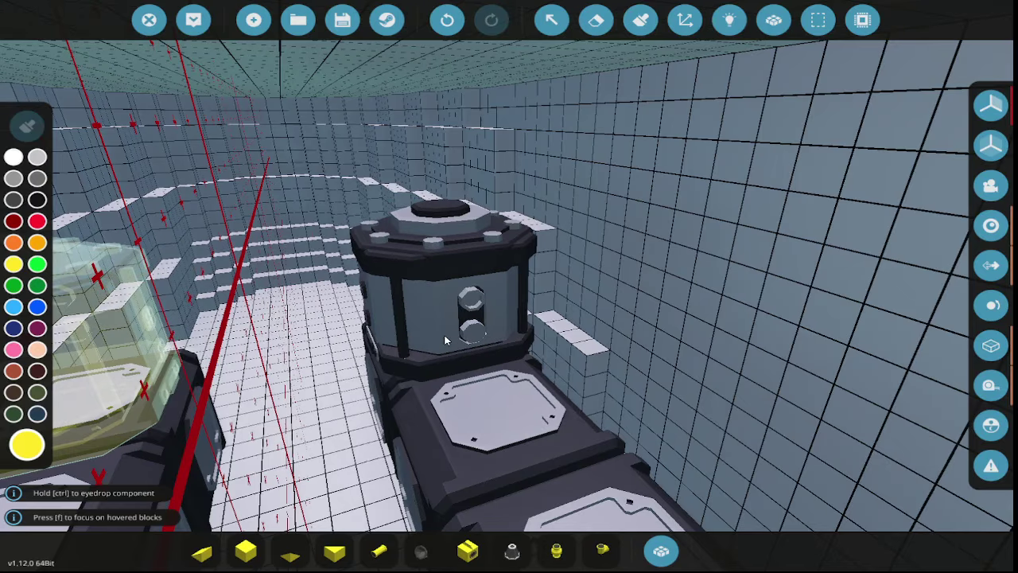
click(429, 330)
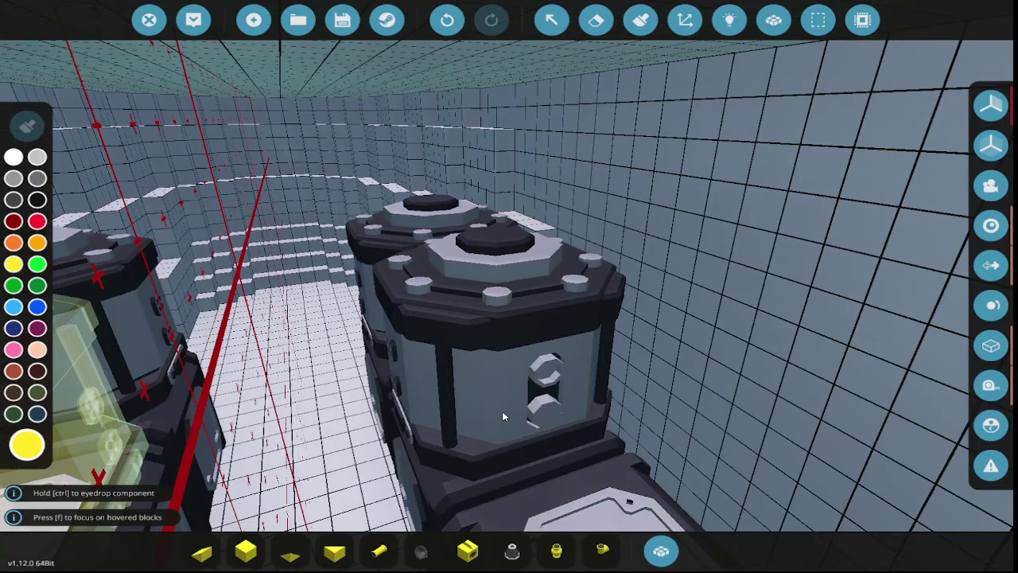
key(w)
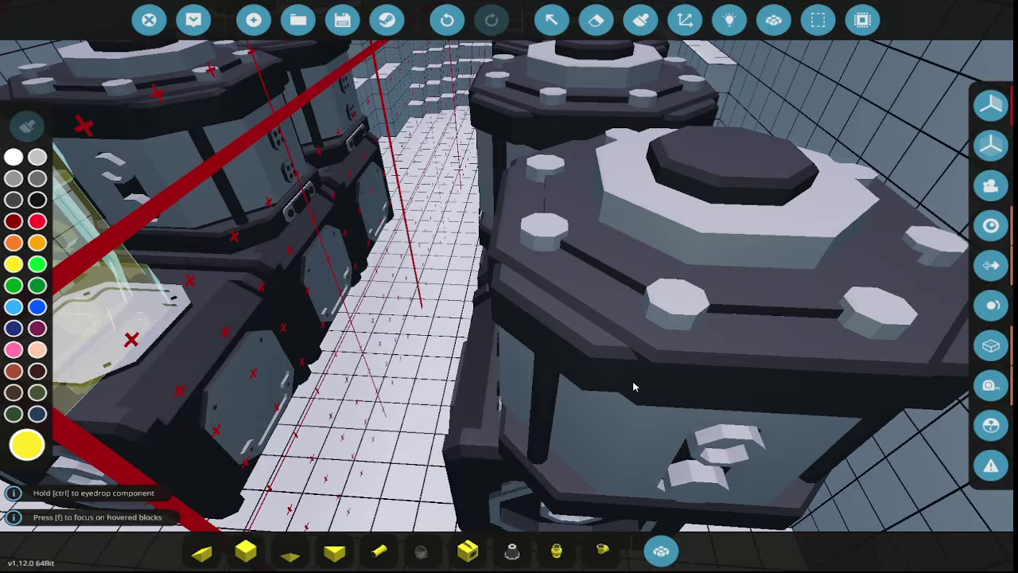
key(w)
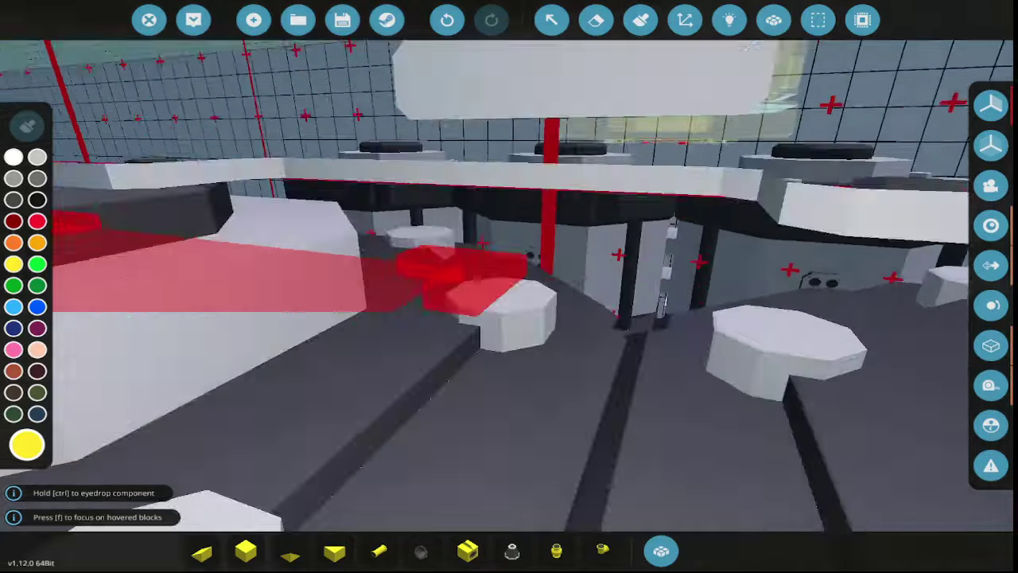
key(w)
- Try a Modular Engine Air Manifold and a Modular Engine Fuel Manifold on the upper ports of the end cylinder
key(q)
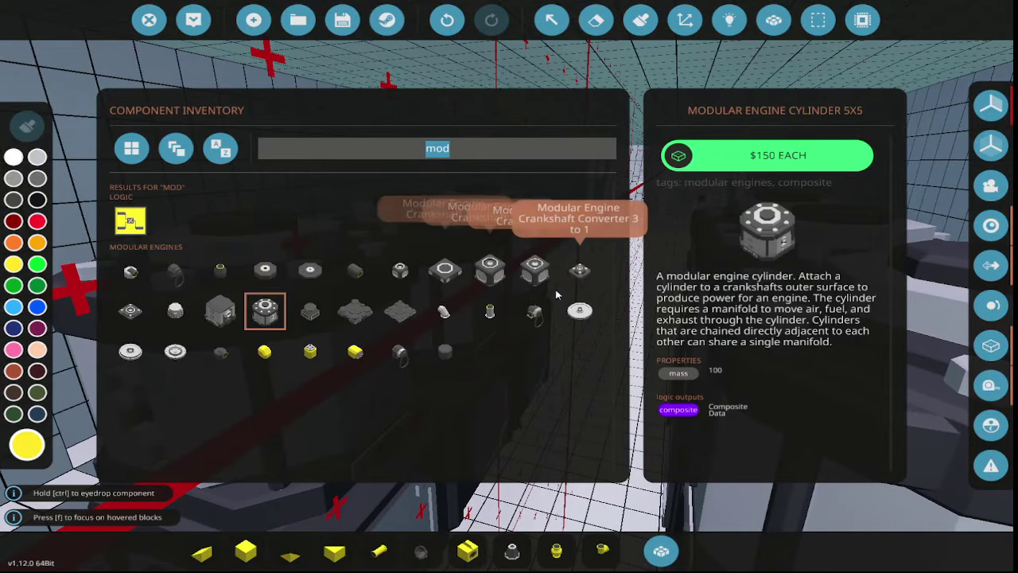
click(130, 272)
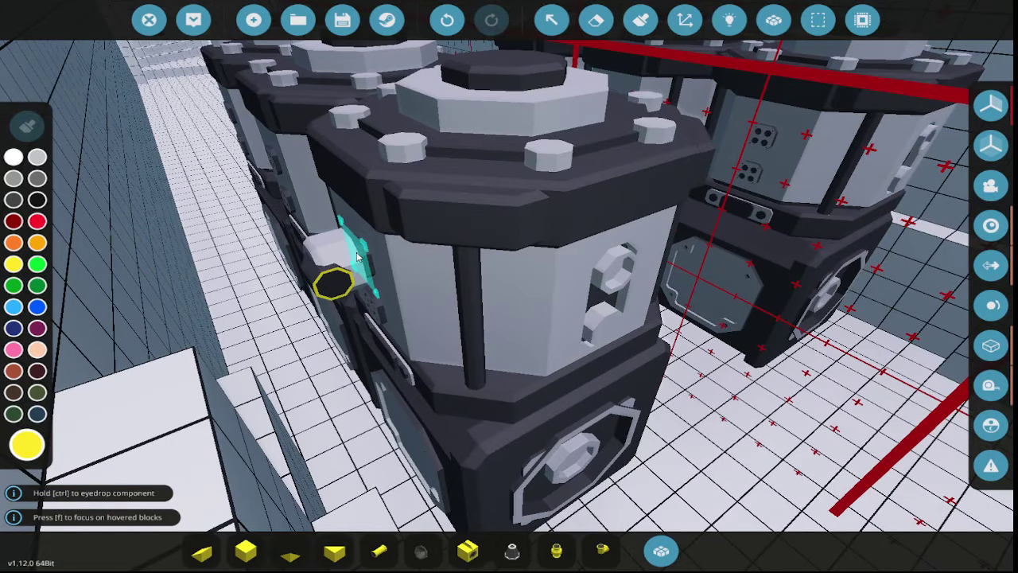
key(q)
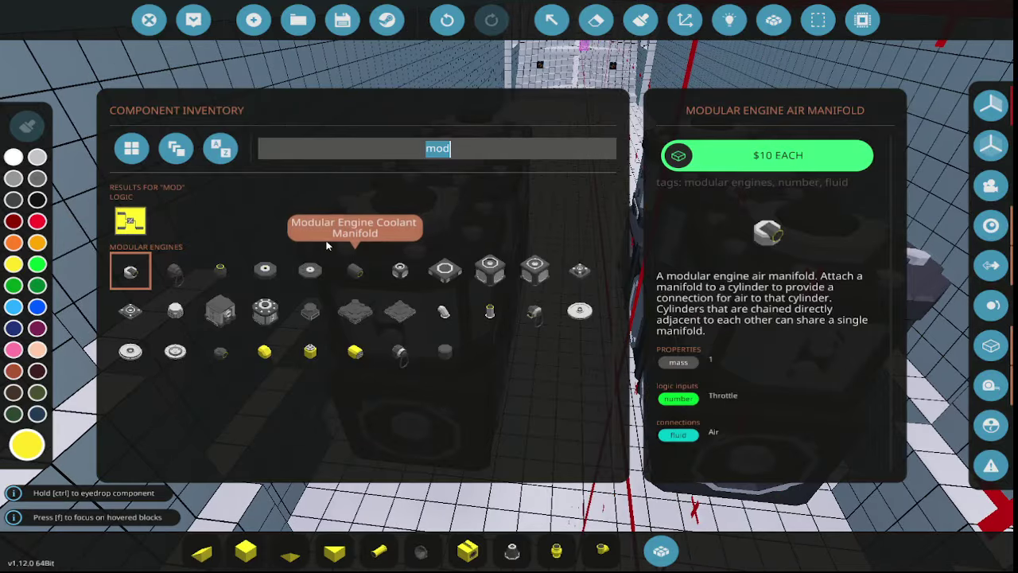
click(213, 353)
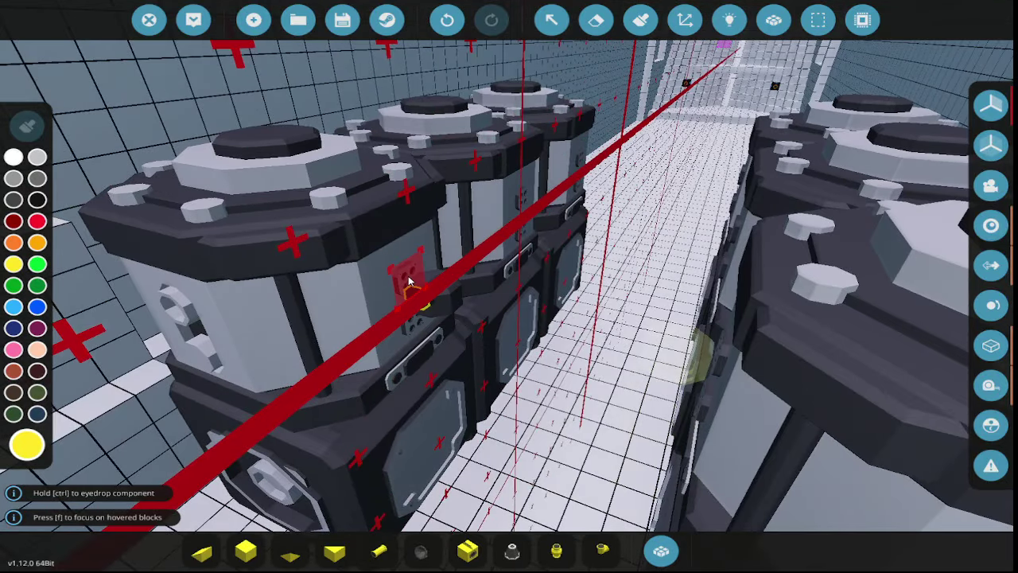
key(f)
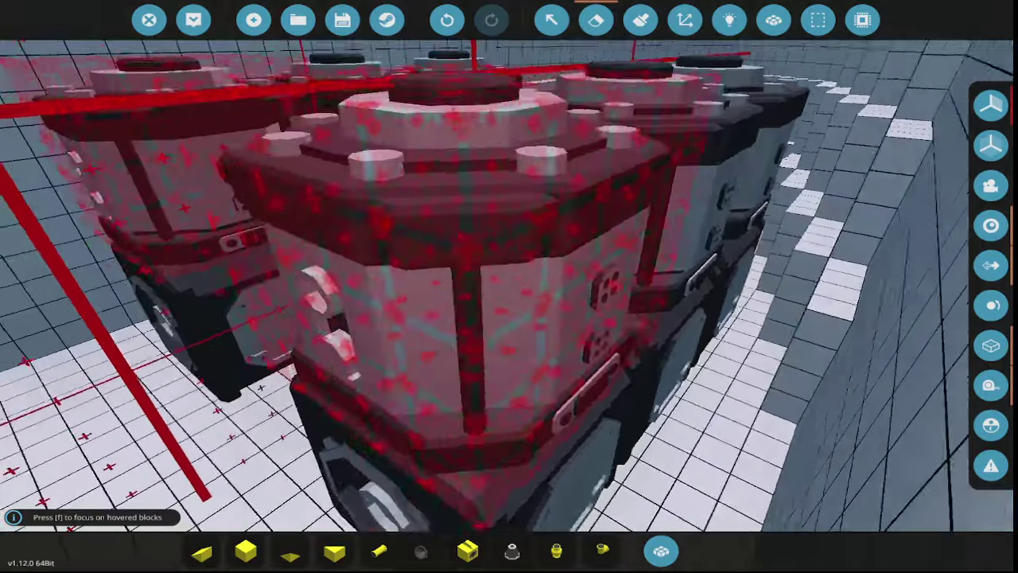
- Choose the Modular Engine Air Manifold, rotate it to fit and attach it to the end cylinder's lower port facing the hull wall
key(q)
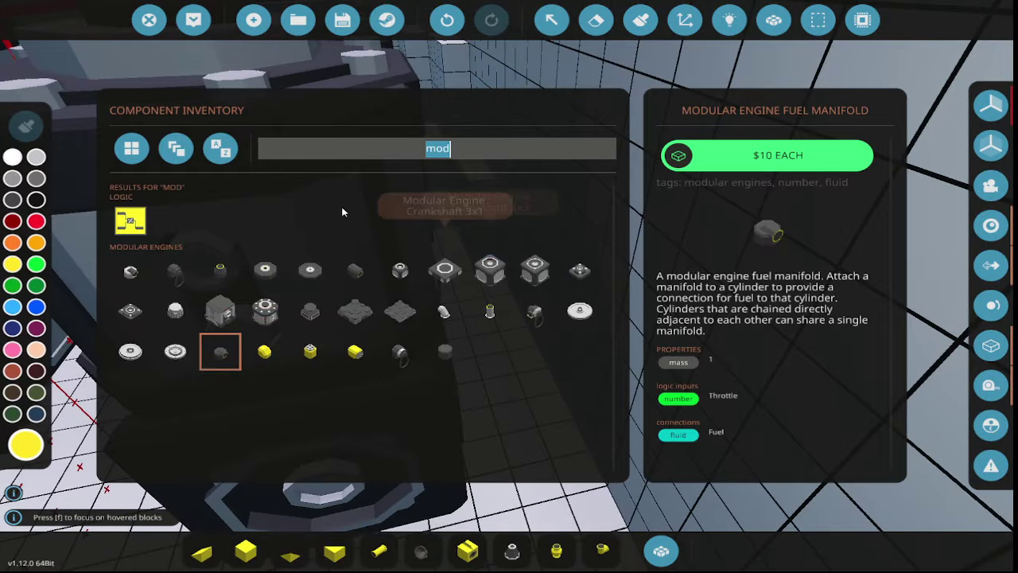
click(131, 273)
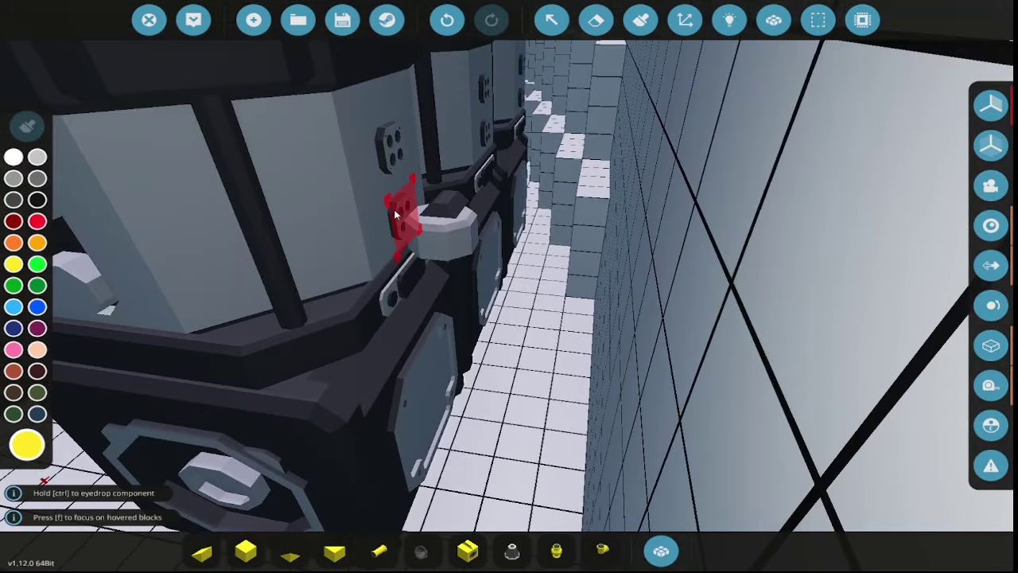
key(r)
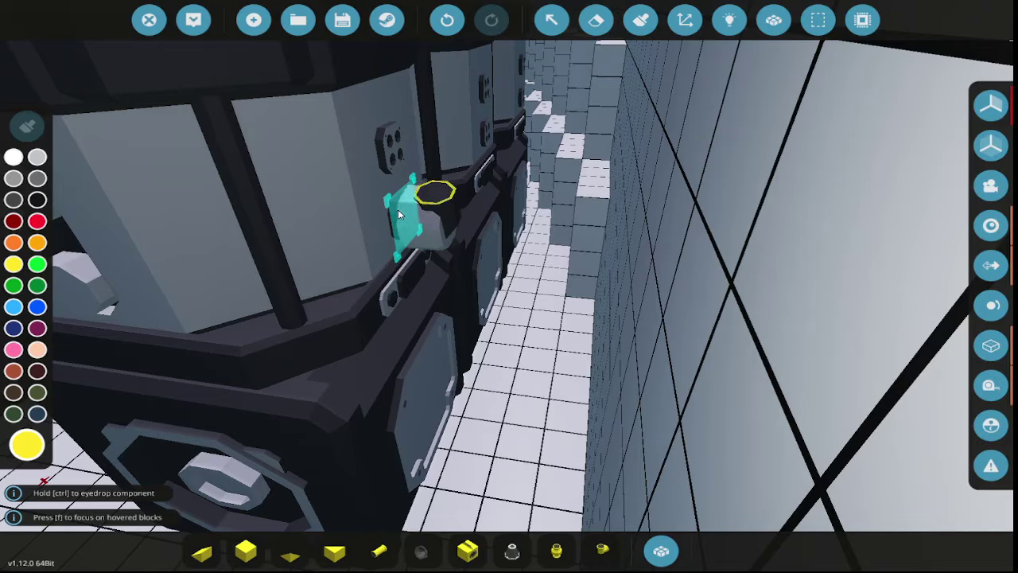
click(397, 209)
key(2)
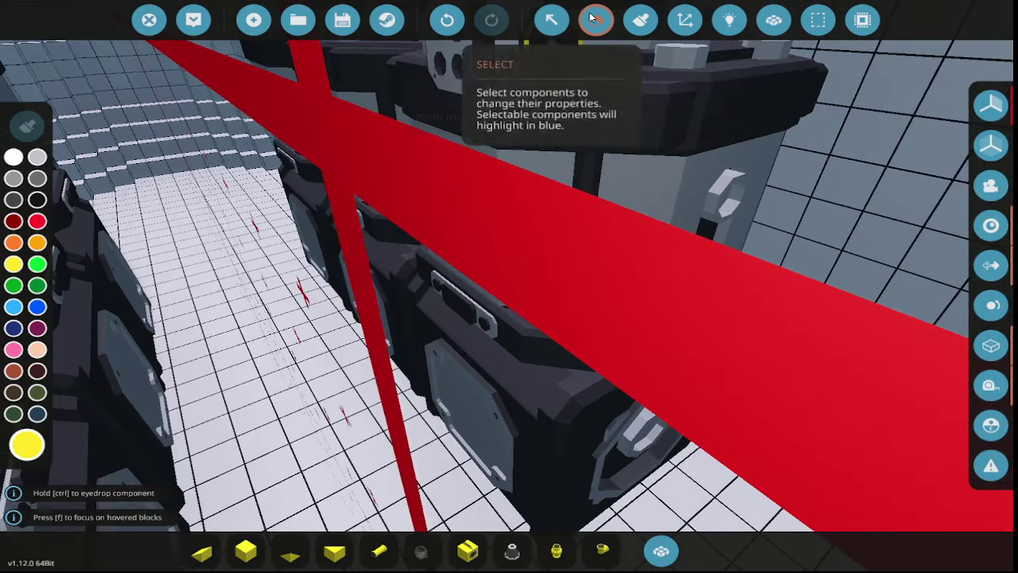
key(3)
- Choose the Modular Engine Fuel Manifold and attach it to the end cylinder's lower port facing the ship's centreline
key(q)
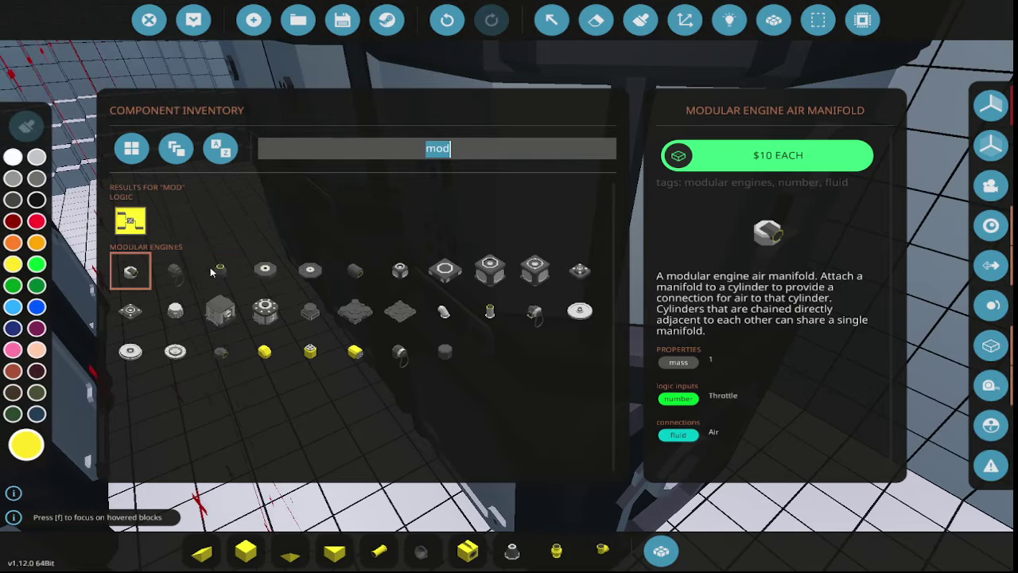
click(213, 357)
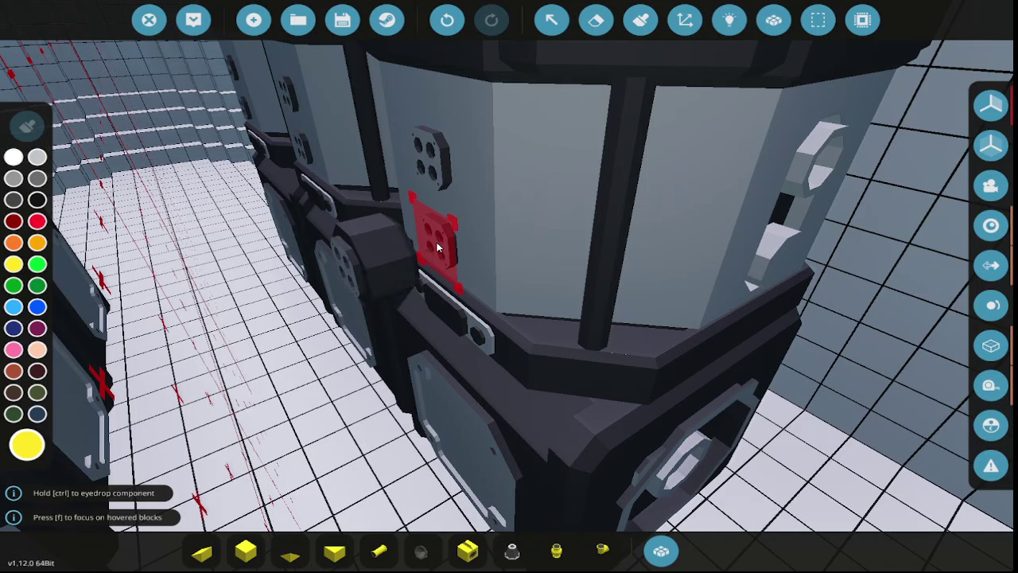
key(3)
- Choose the curved exhaust manifold and attach it, outlet upward, to the upper ports on both sides of the cylinders
key(q)
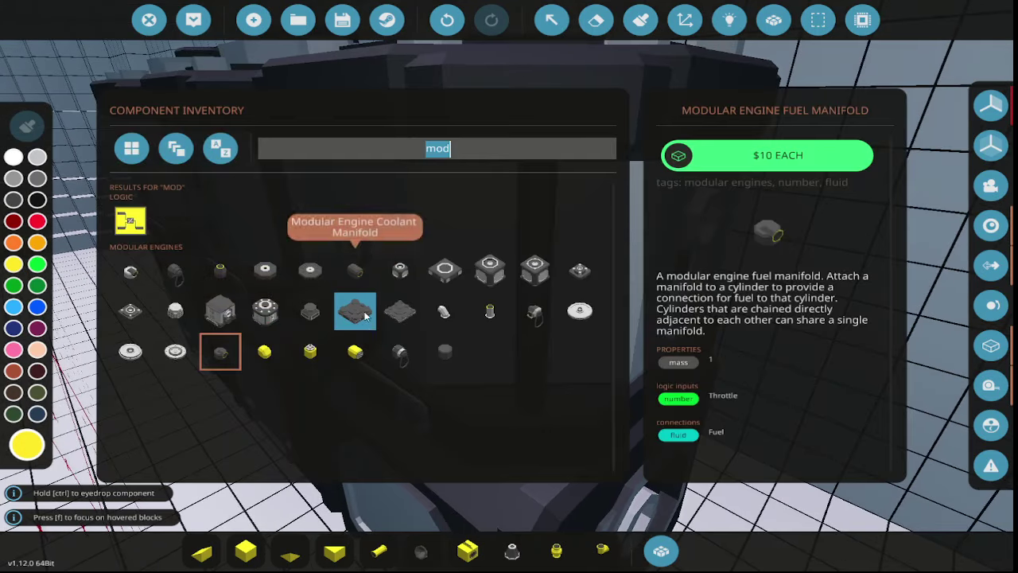
click(441, 320)
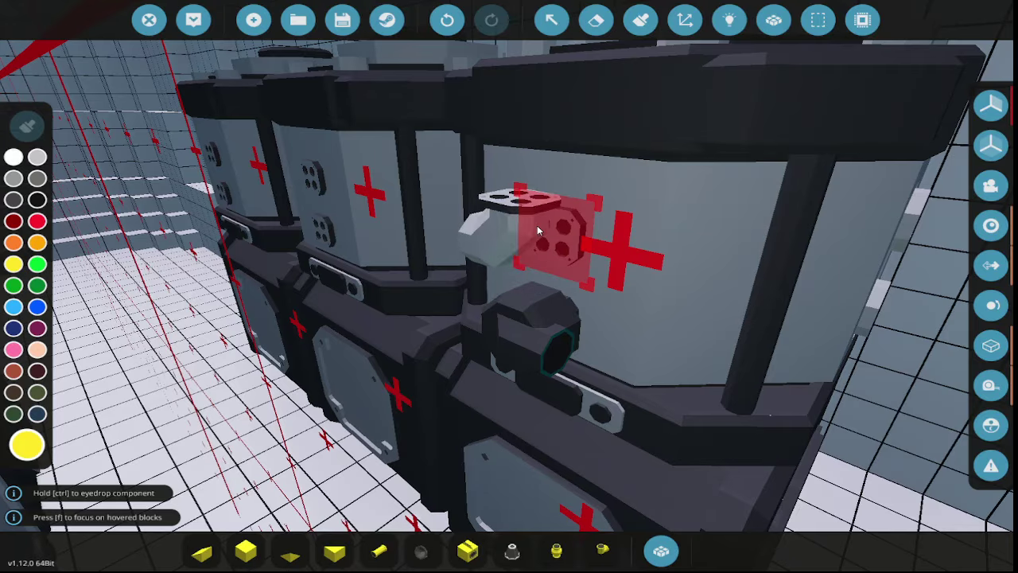
key(a)
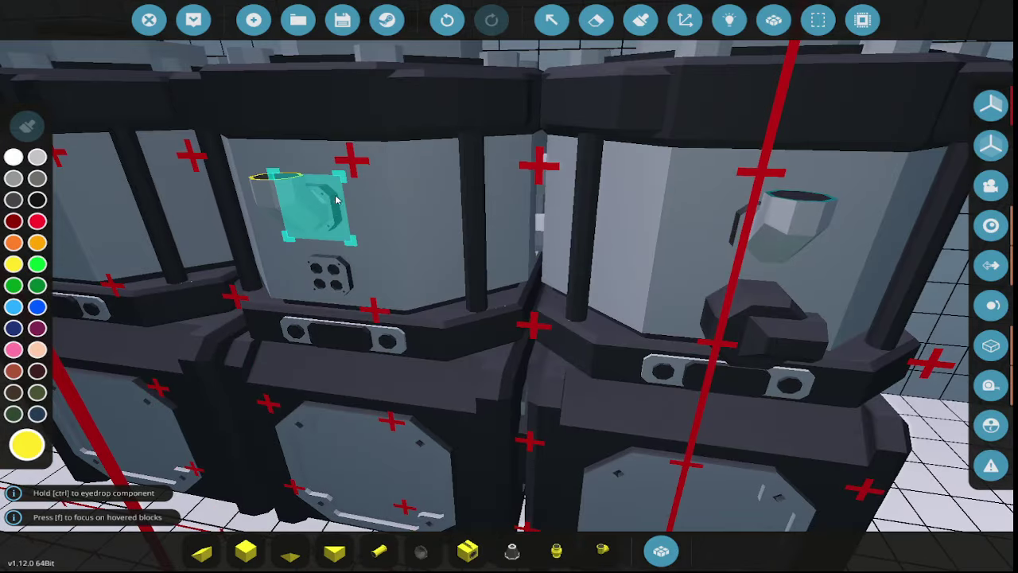
key(a)
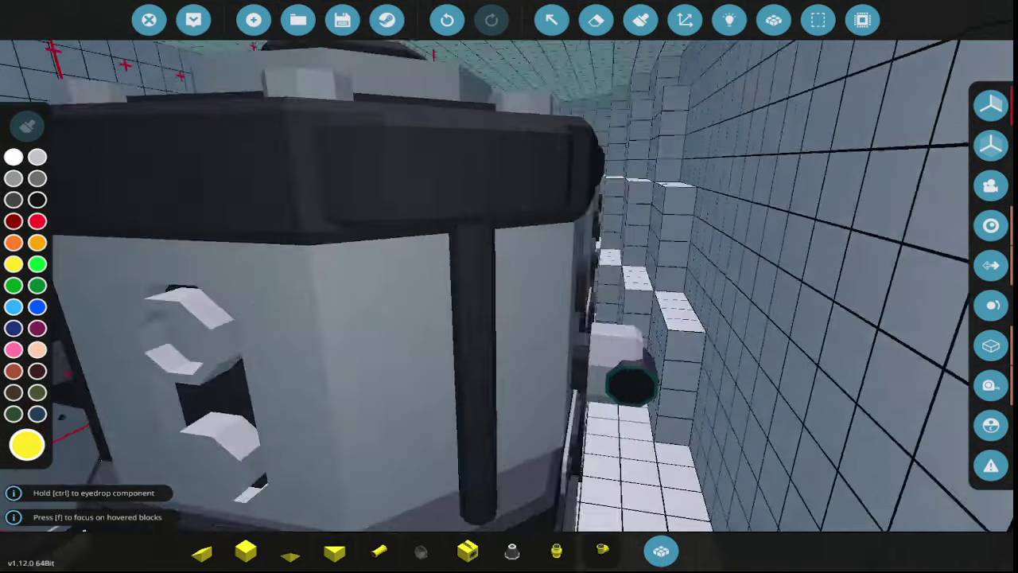
key(f)
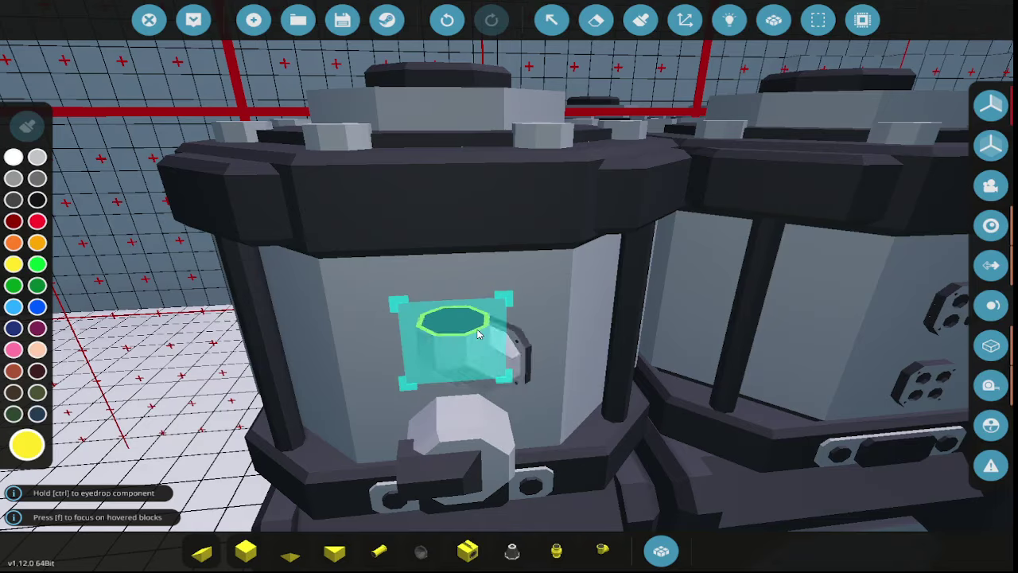
key(a)
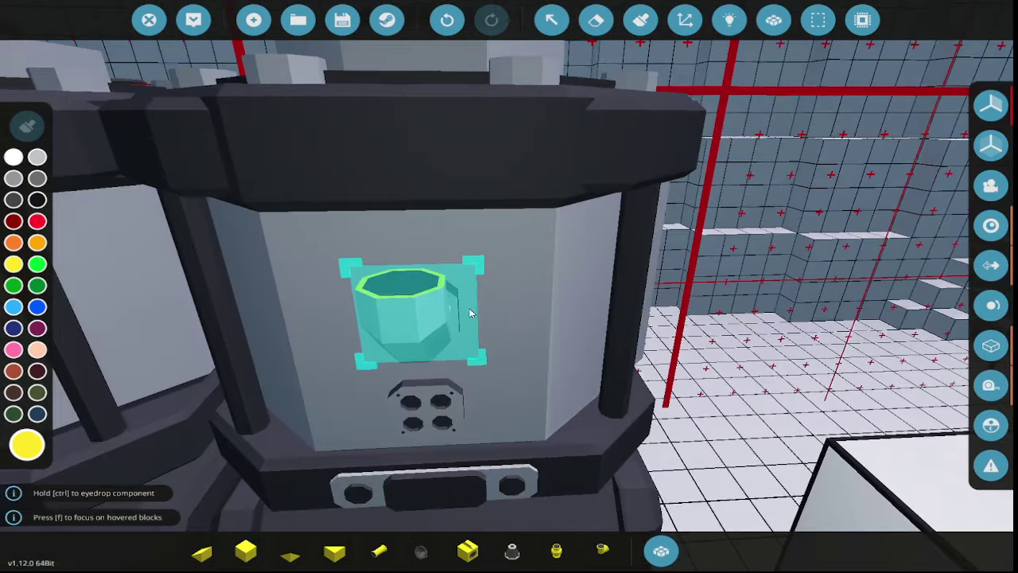
key(a)
- Choose the Modular Engine Coolant Manifold and attach it to the free lower ports of the remaining engine cylinders
key(q)
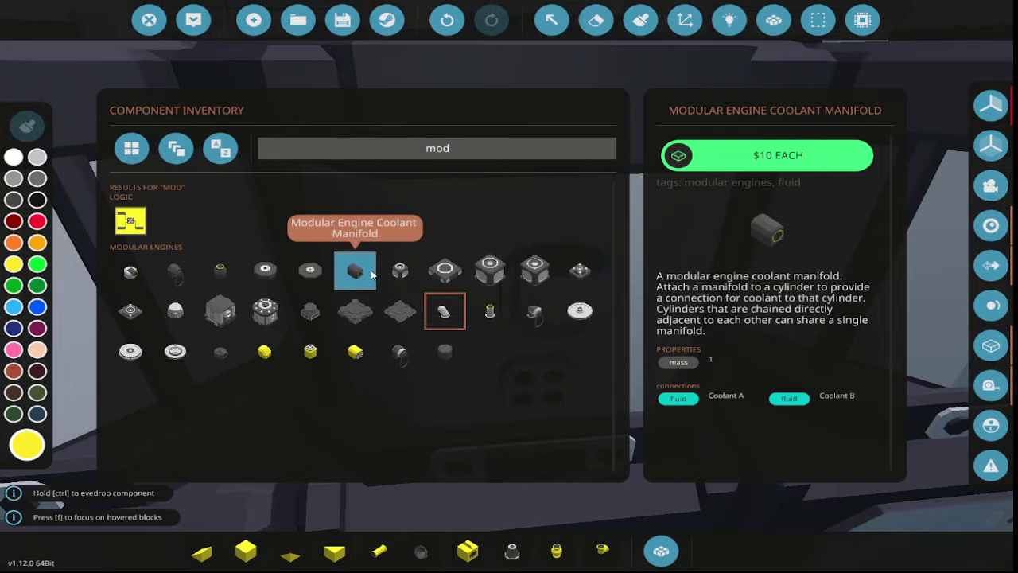
click(371, 274)
key(q)
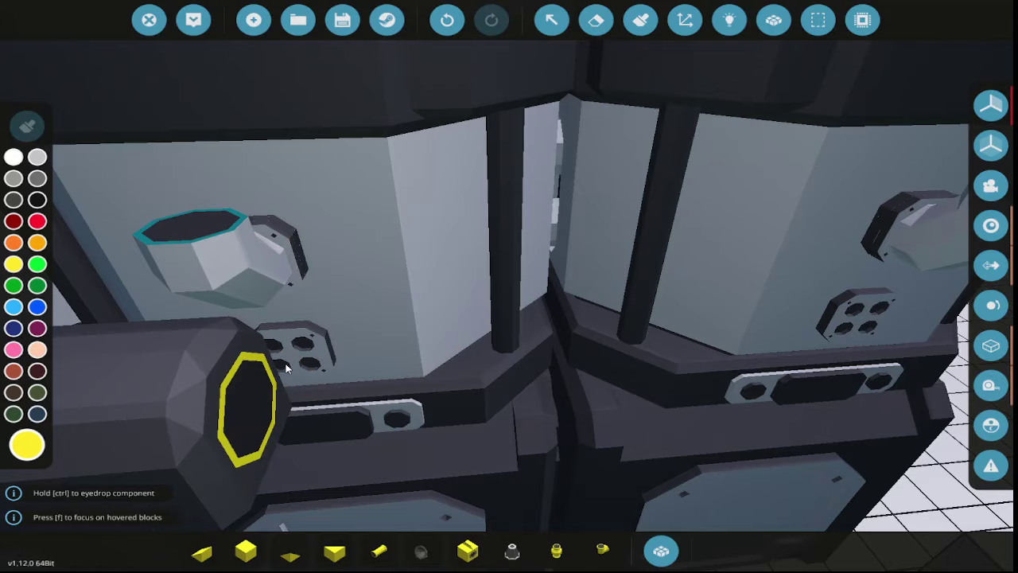
key(a)
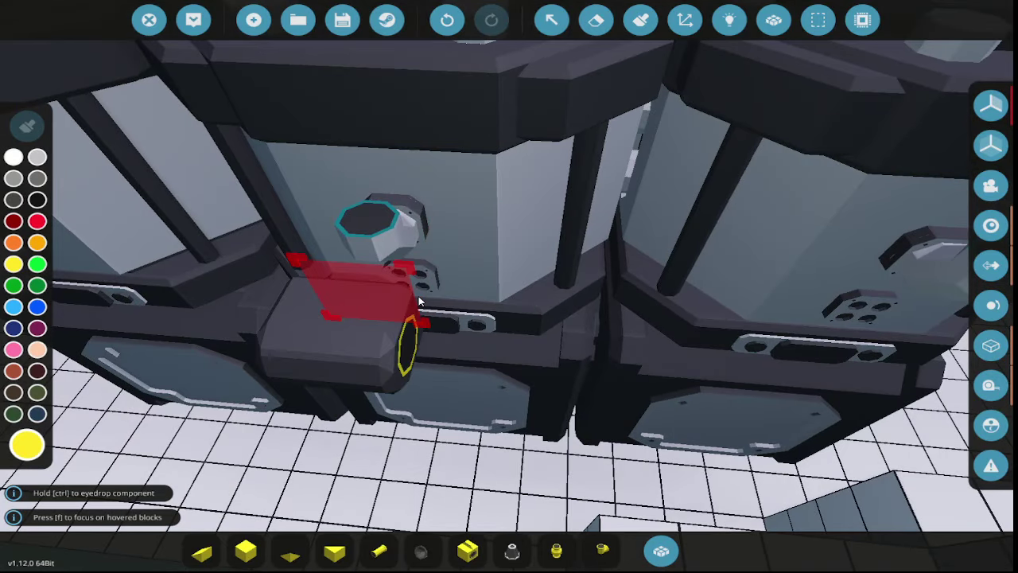
key(w)
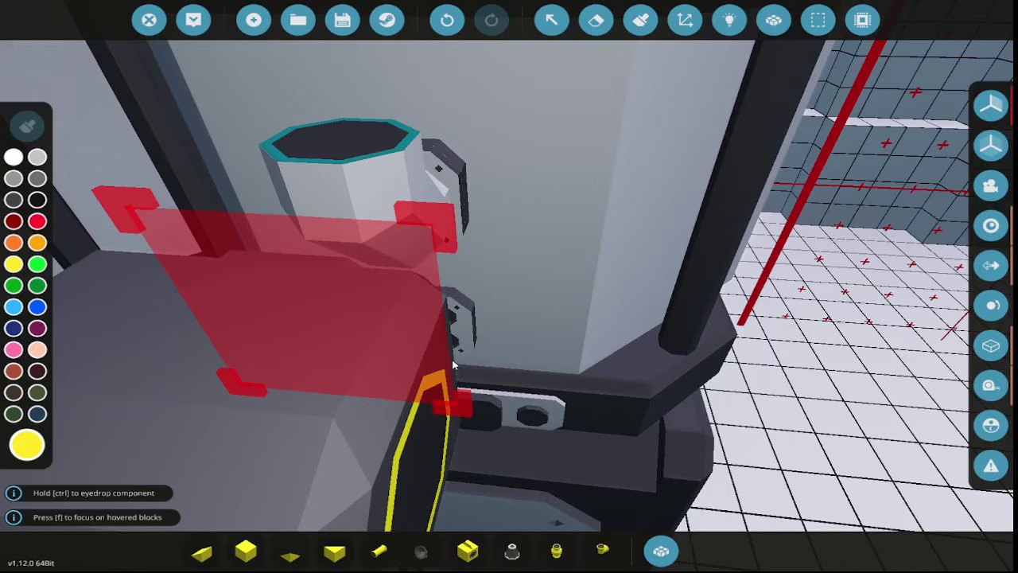
key(w)
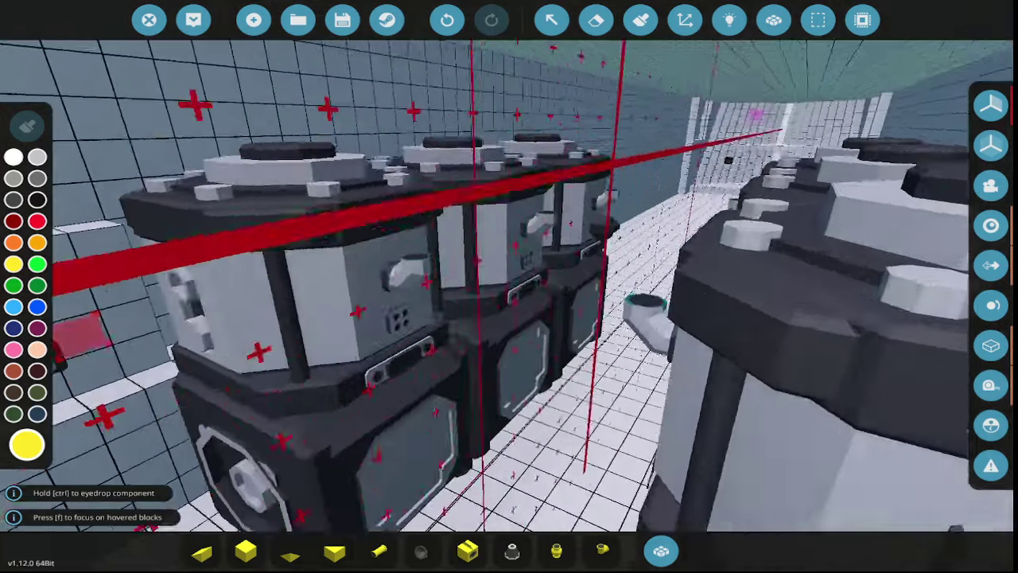
key(w)
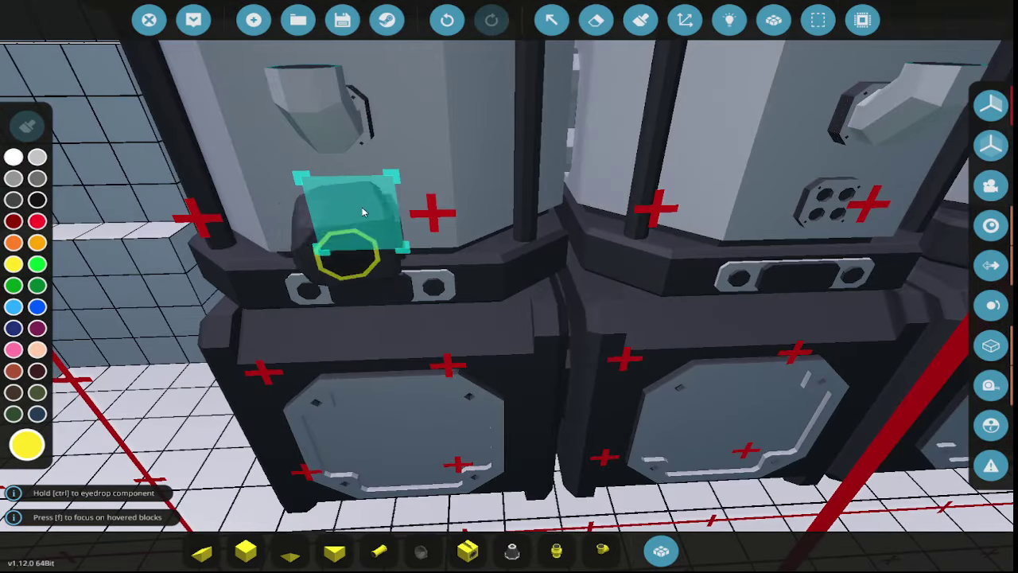
key(s)
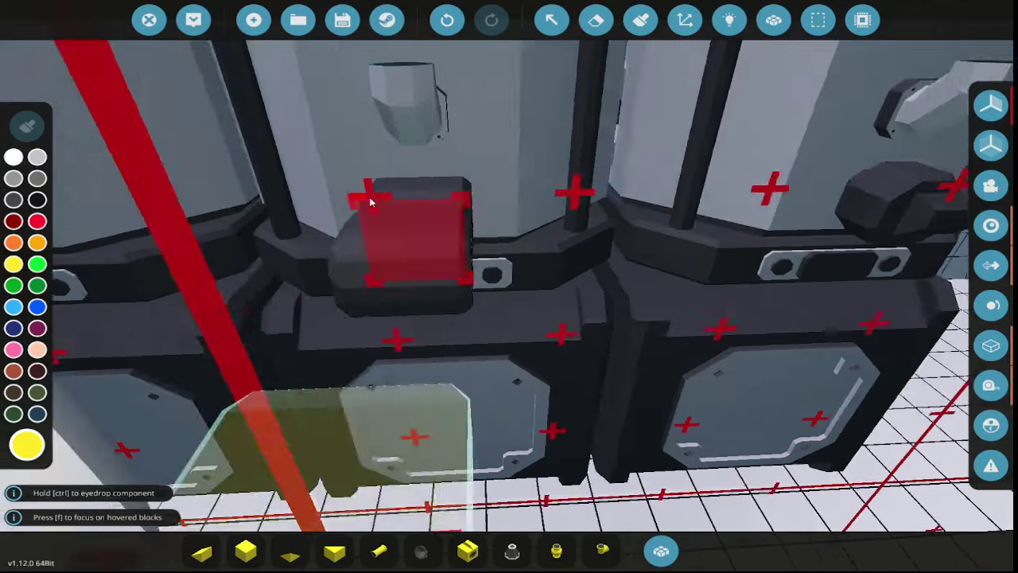
- Choose the Fluid Heat Radiator 5x5 (Electric), set the paint colour to white and attach two radiators along the crankshafts' centreline side
key(q)
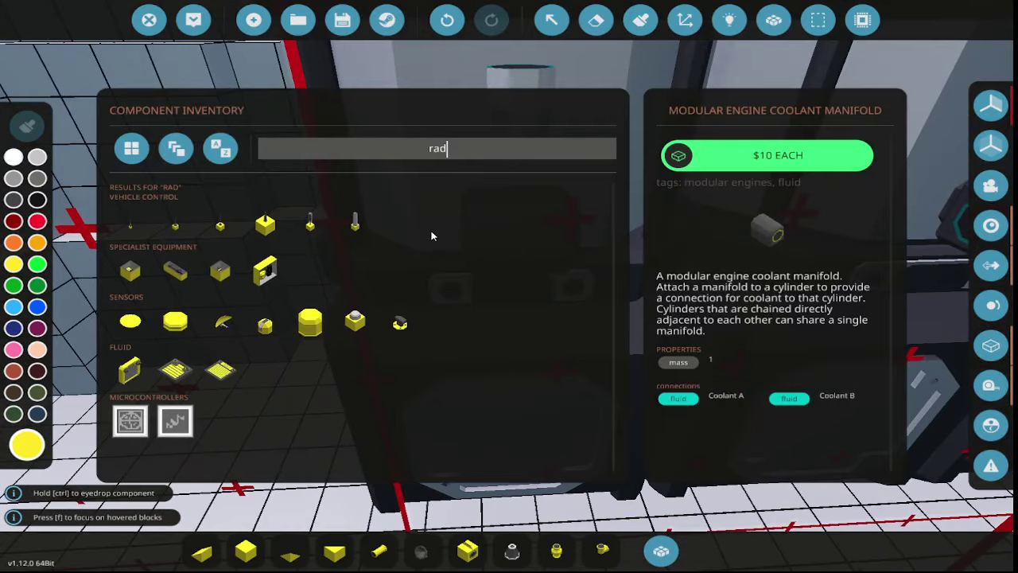
click(175, 369)
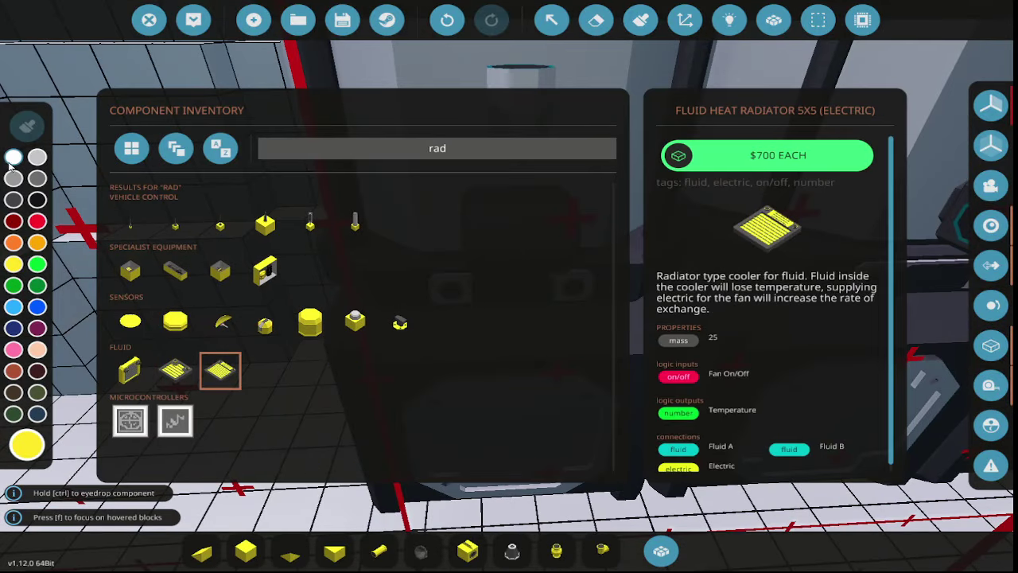
click(13, 158)
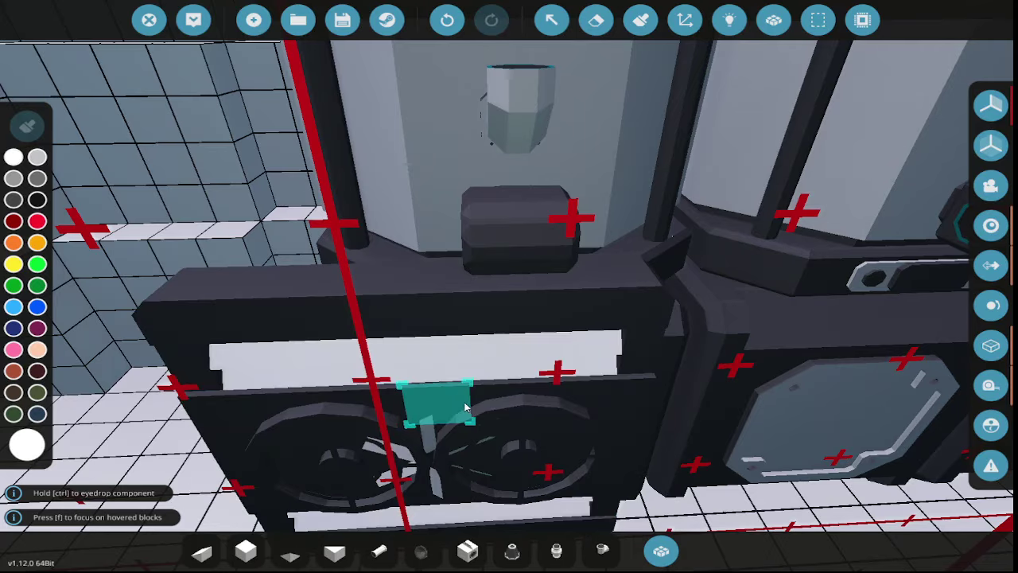
click(470, 406)
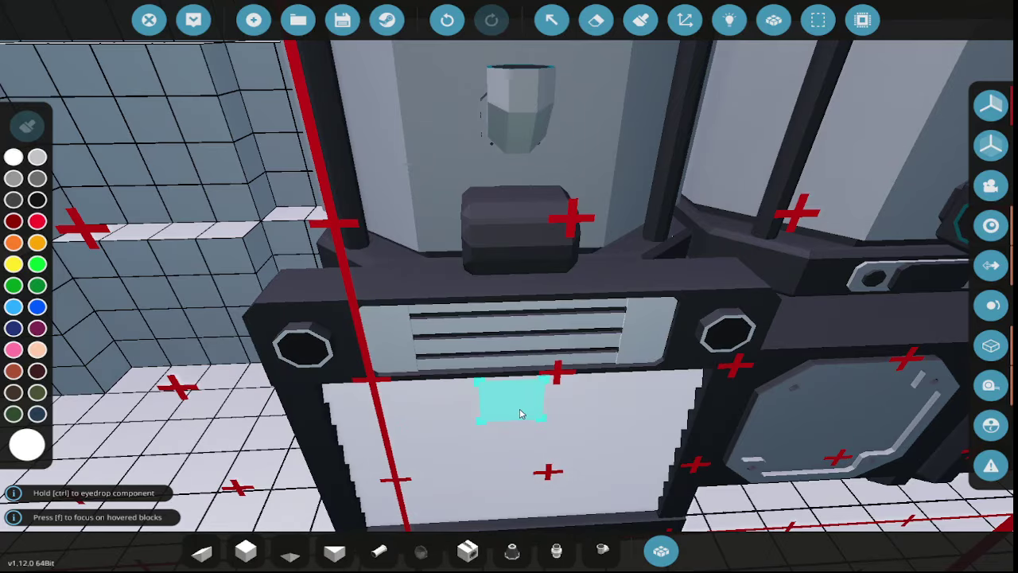
key(w)
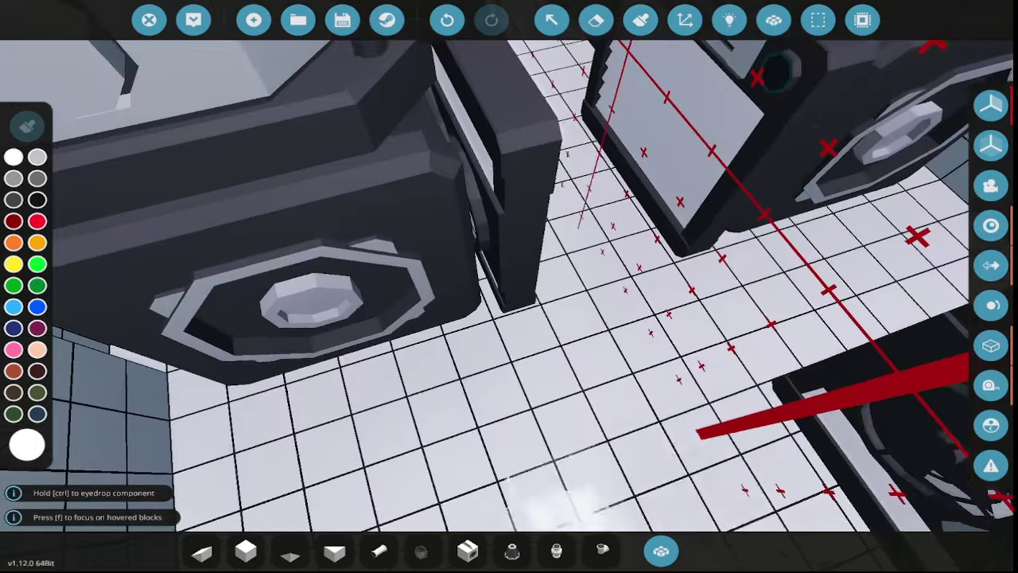
key(w)
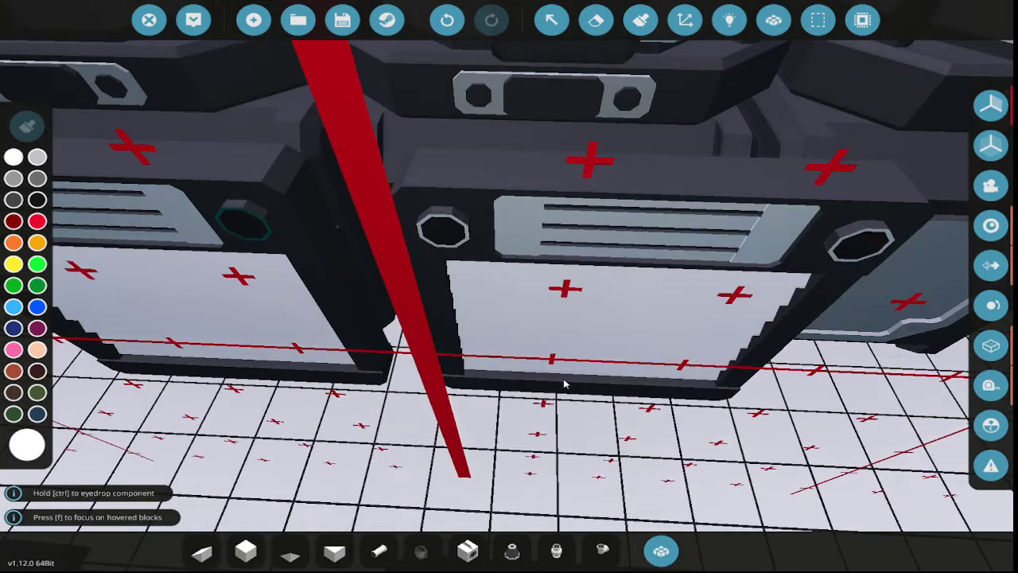
key(w)
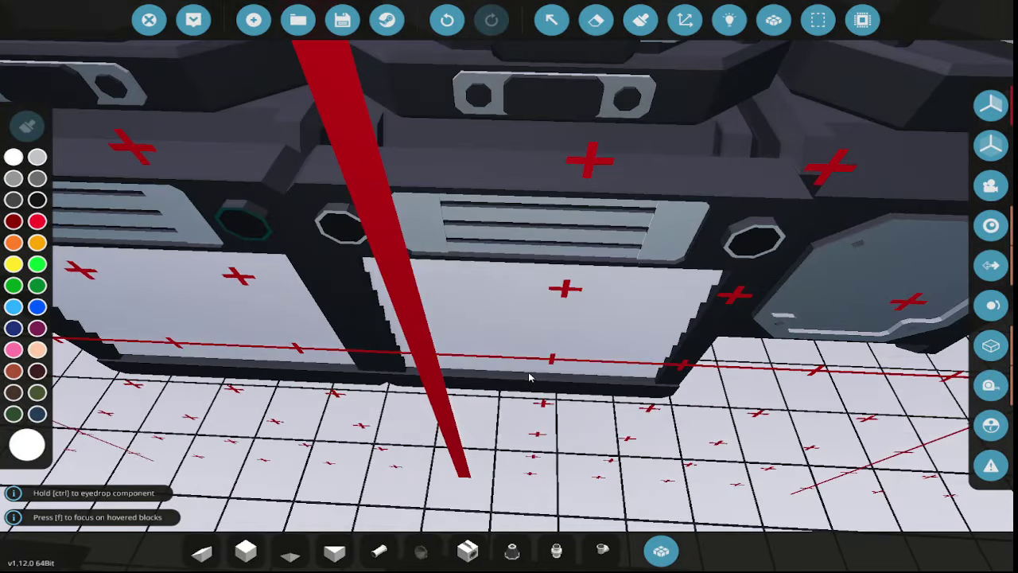
key(w)
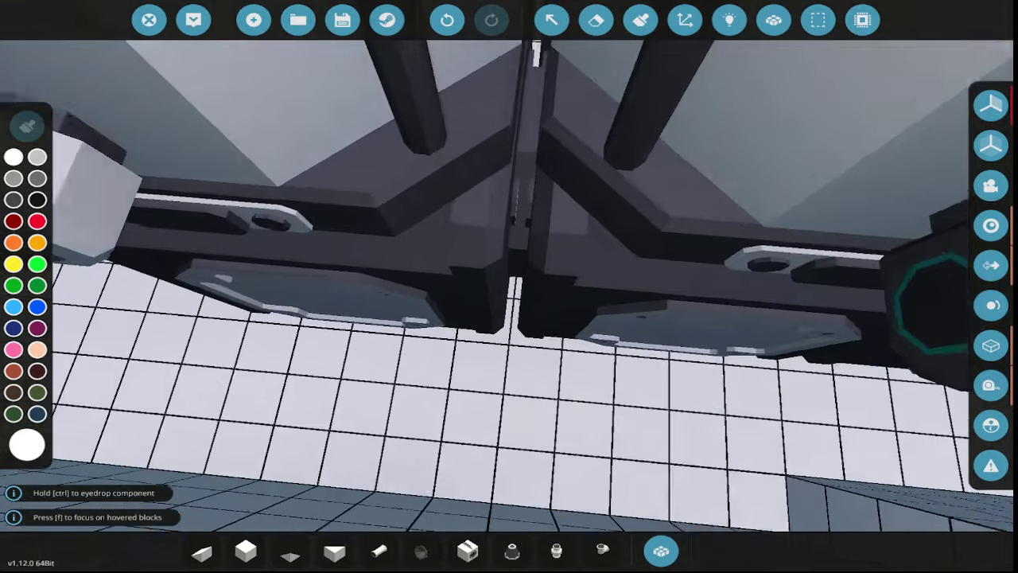
- Rotate the fluid heat radiator upright and attach radiators along the crankshafts' side facing the hull wall
key(r)
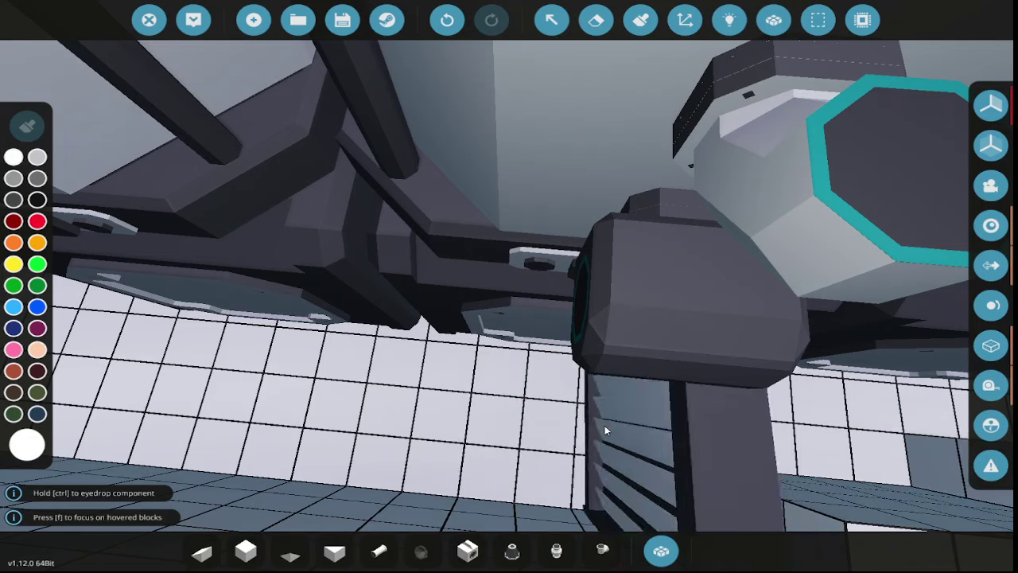
key(r)
key(r)
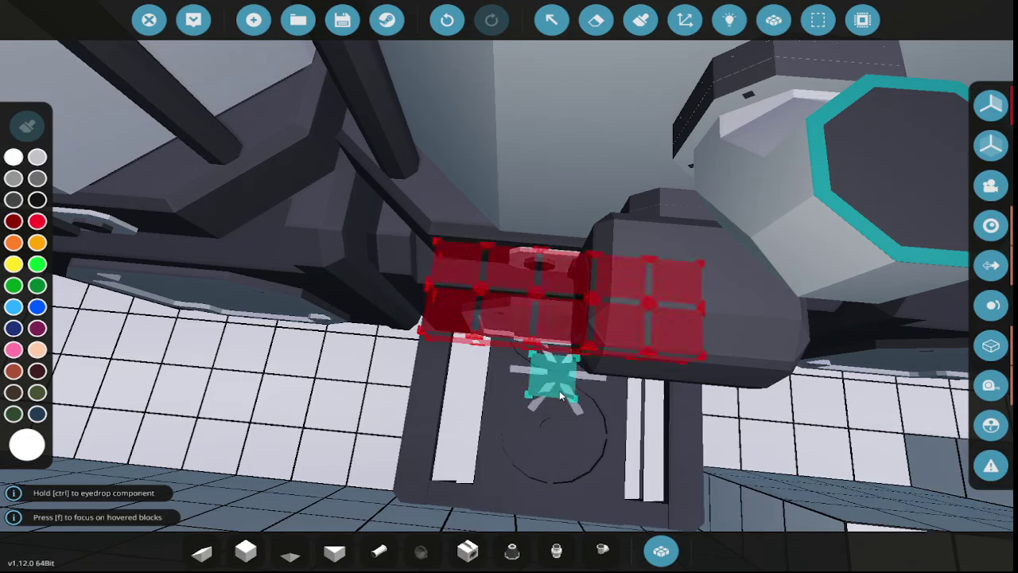
key(r)
key(r)
key(r)
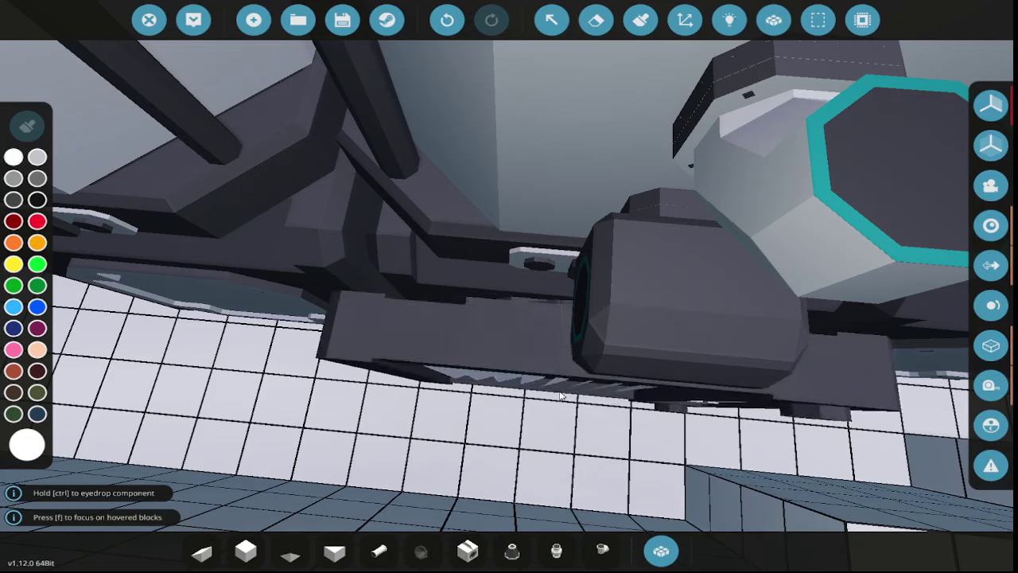
key(w)
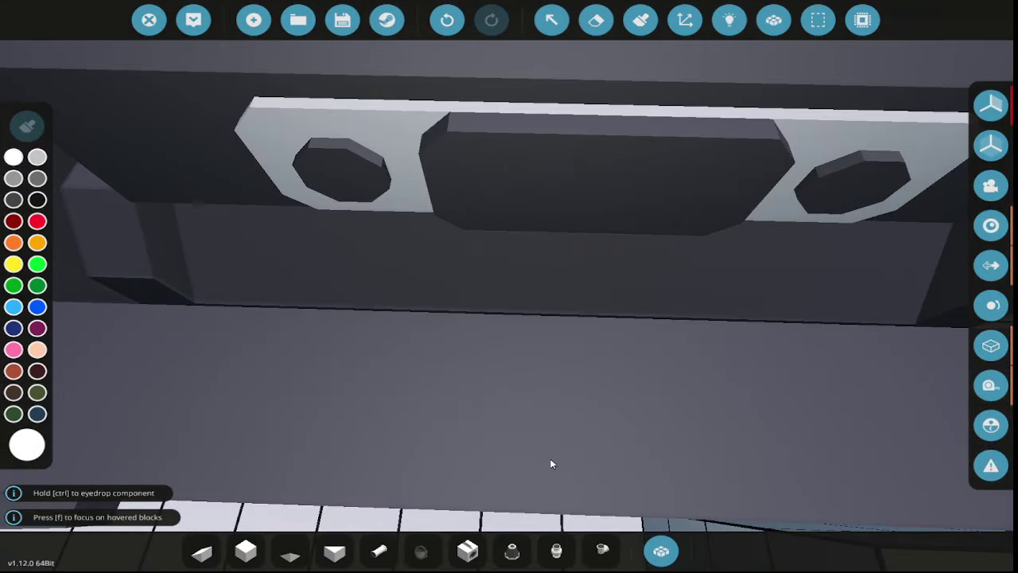
key(w)
key(w)
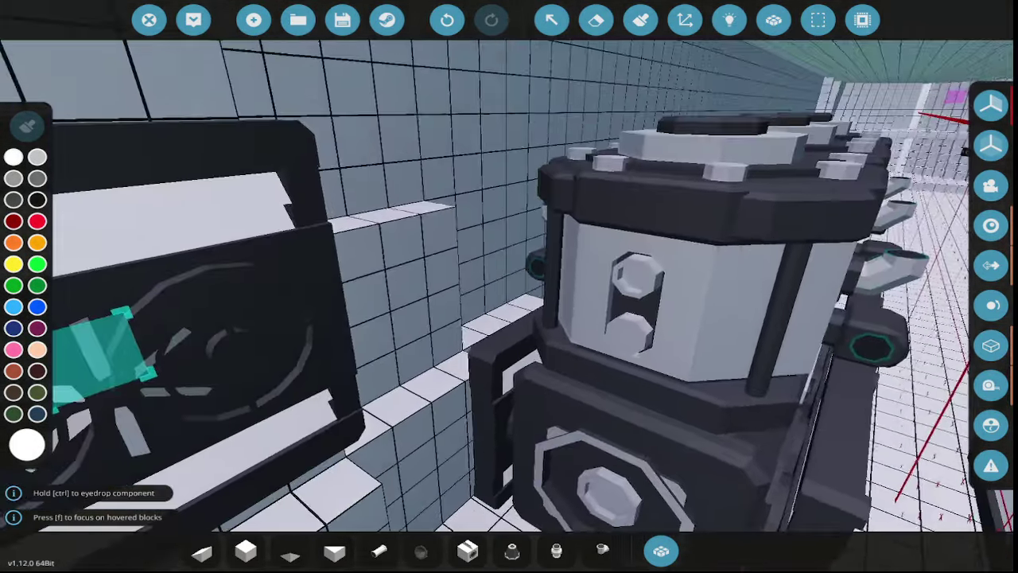
key(w)
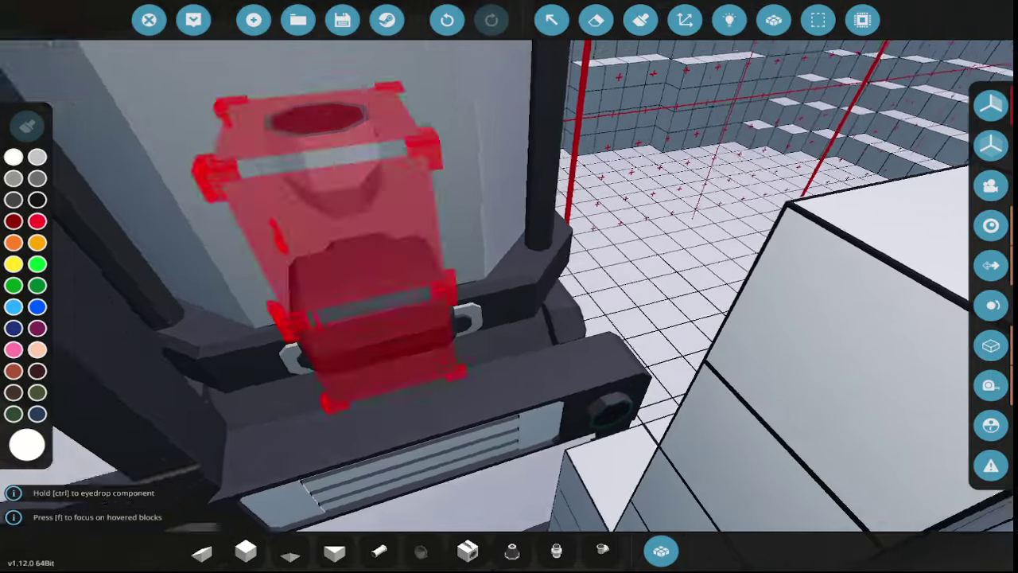
key(w)
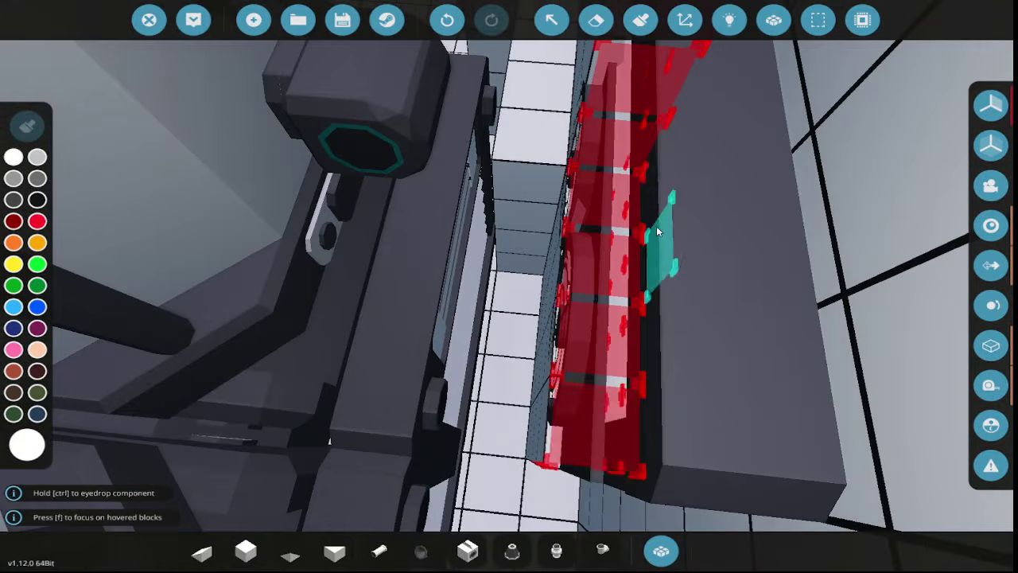
- Switch to the Eraser beside the hull wall and undo the last edit
click(592, 19)
key(w)
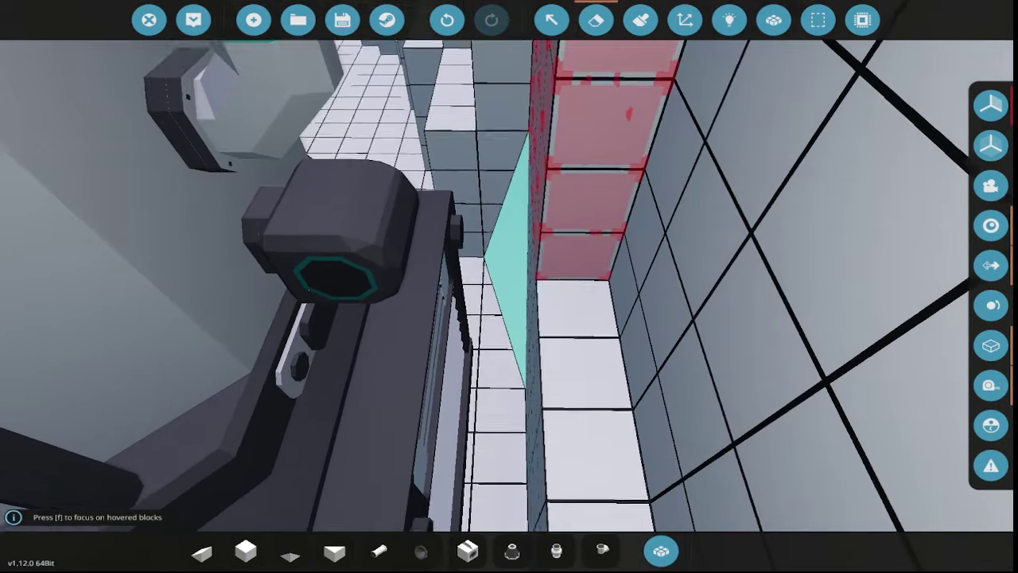
key(ctrl+z)
- Select both complete engines, including their manifolds and radiators, with one selection grid
key(w)
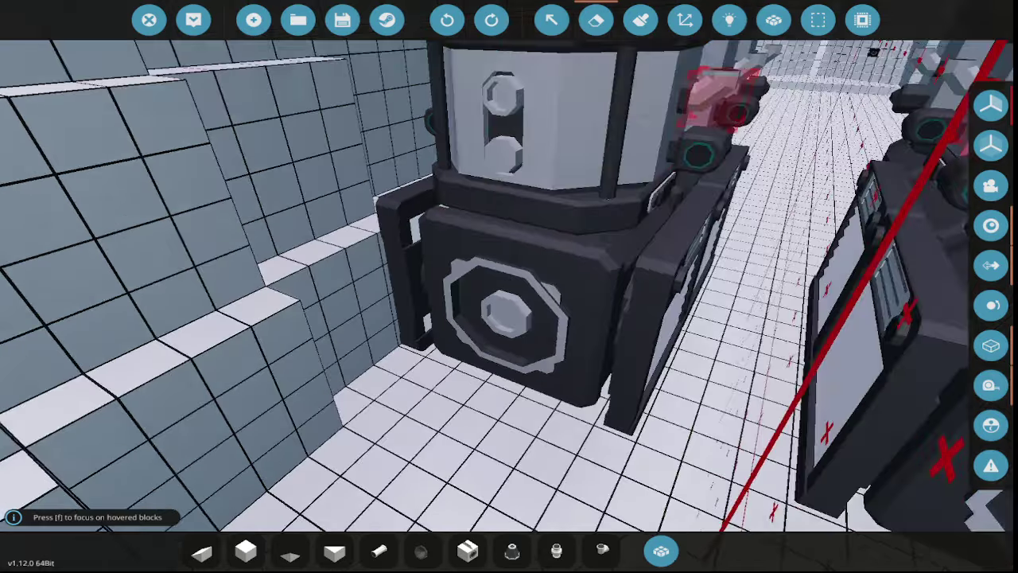
key(s)
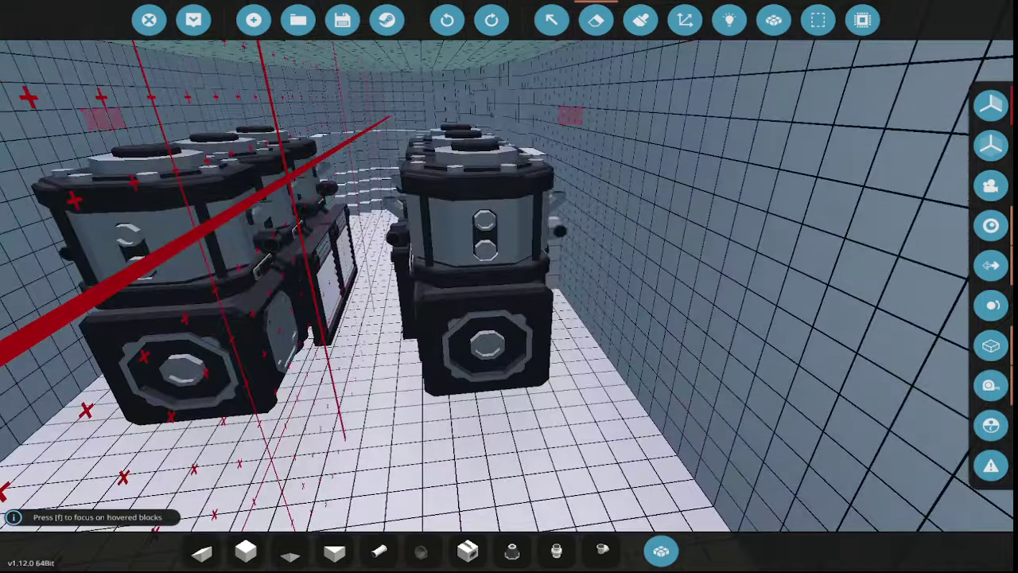
key(d)
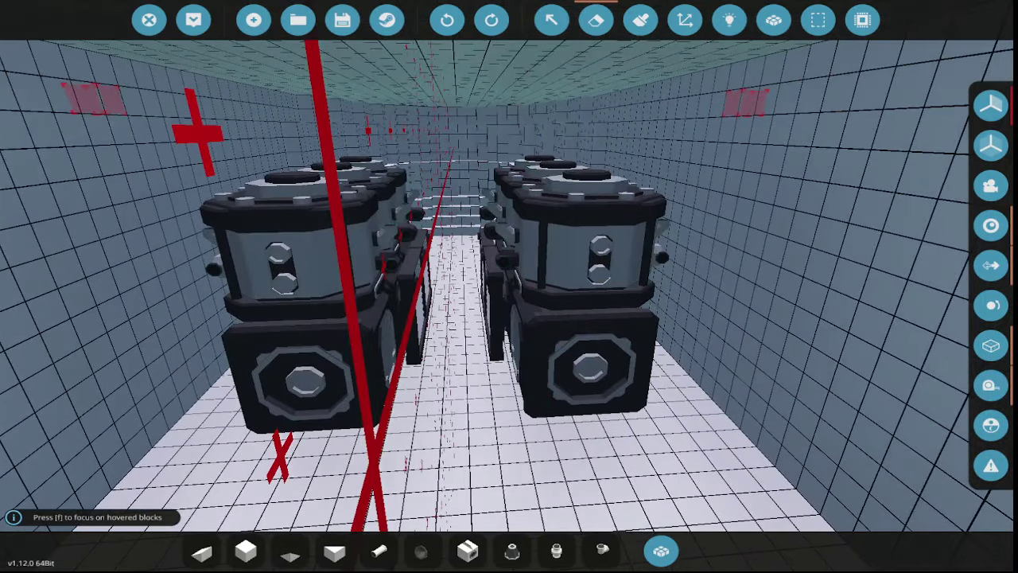
key(a)
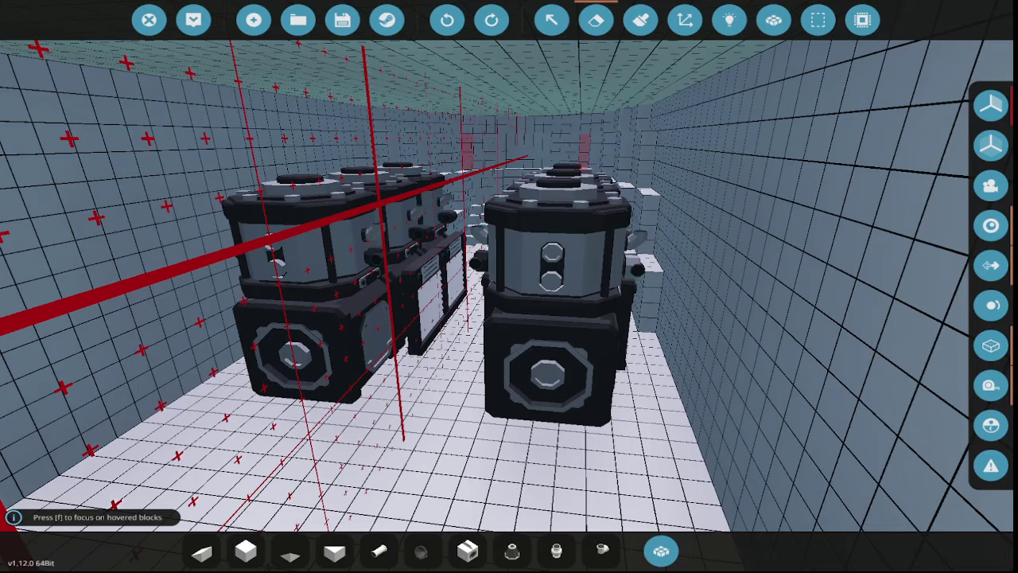
key(w)
key(d)
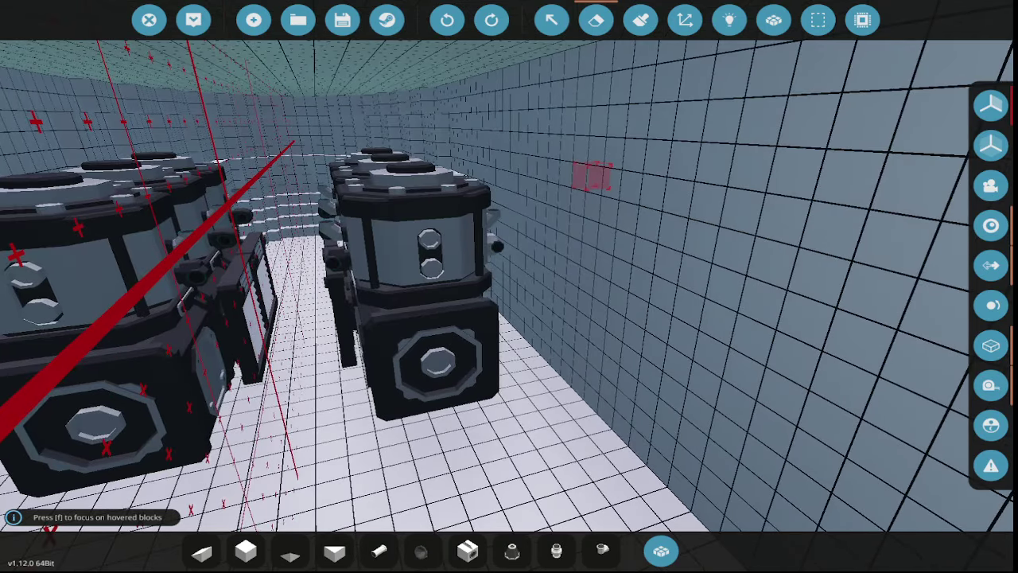
key(a)
click(819, 20)
key(d)
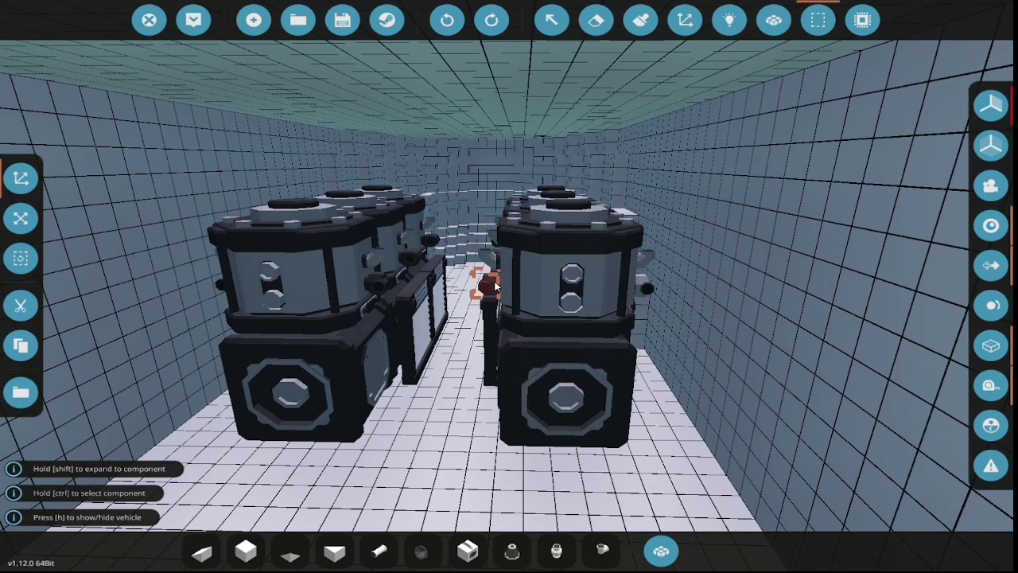
click(495, 285)
key(w)
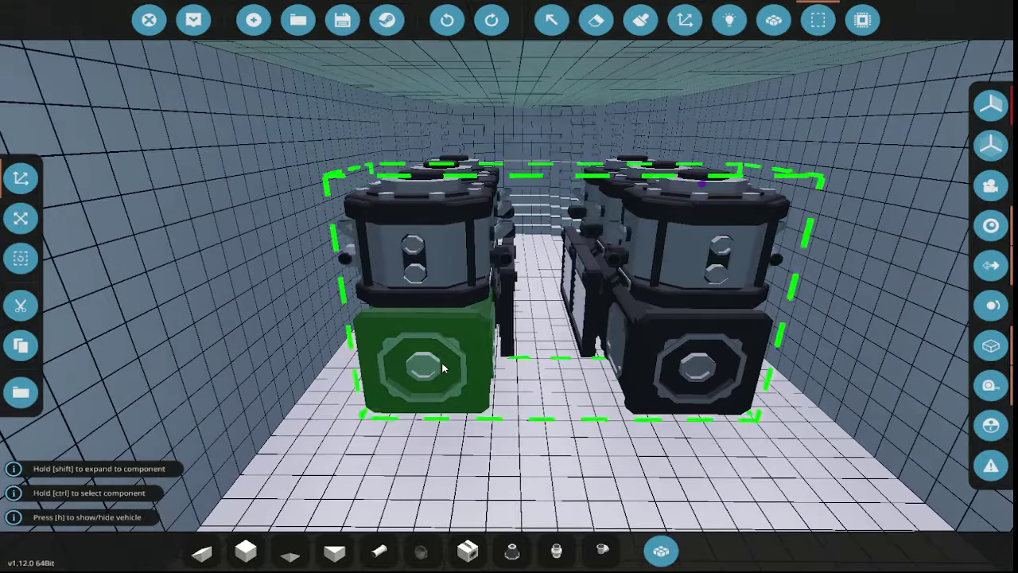
key(q)
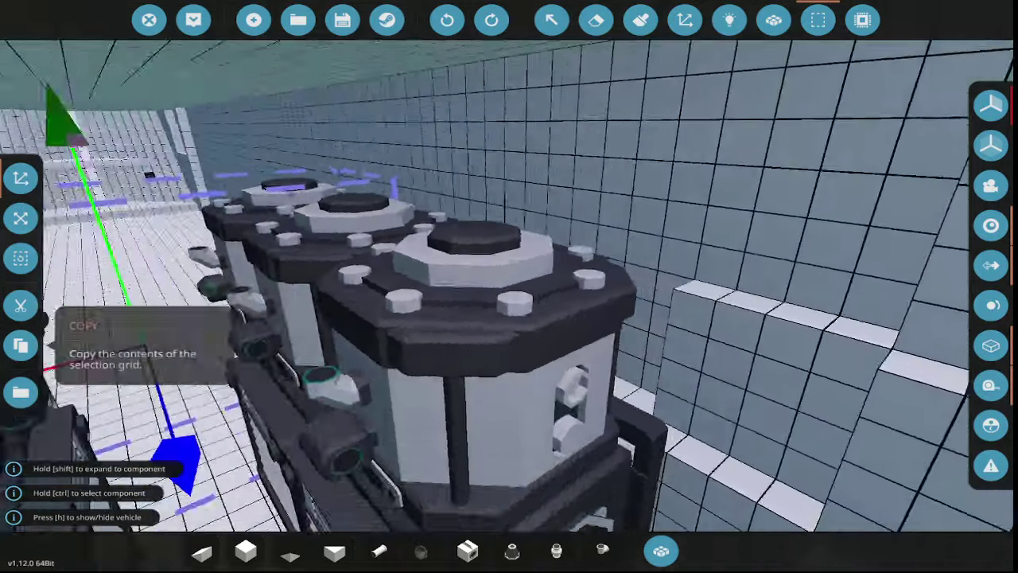
- Cut the selected pair of engines out of the hull so the whole assembly can be repositioned
click(21, 345)
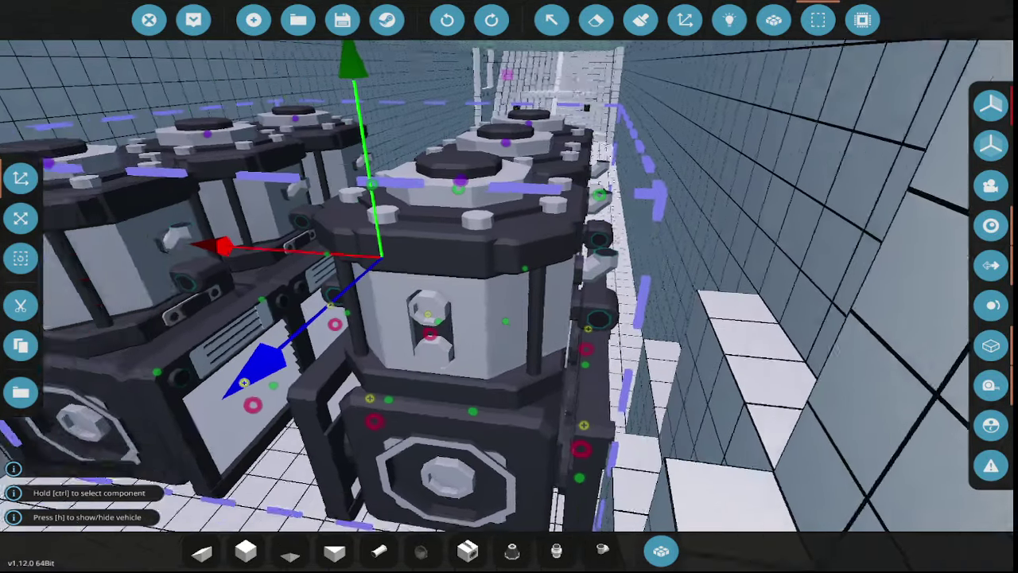
key(a)
key(a)
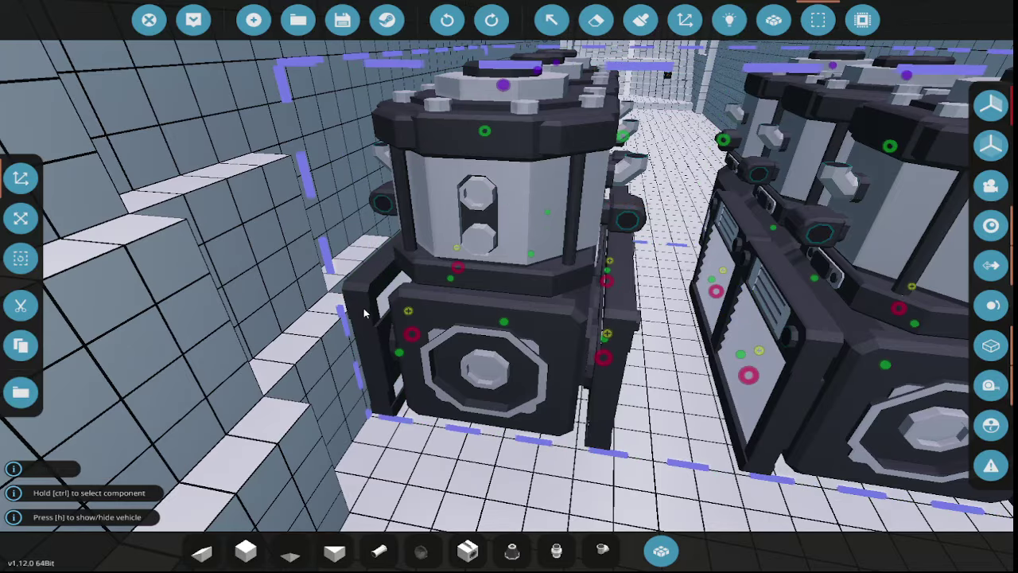
key(s)
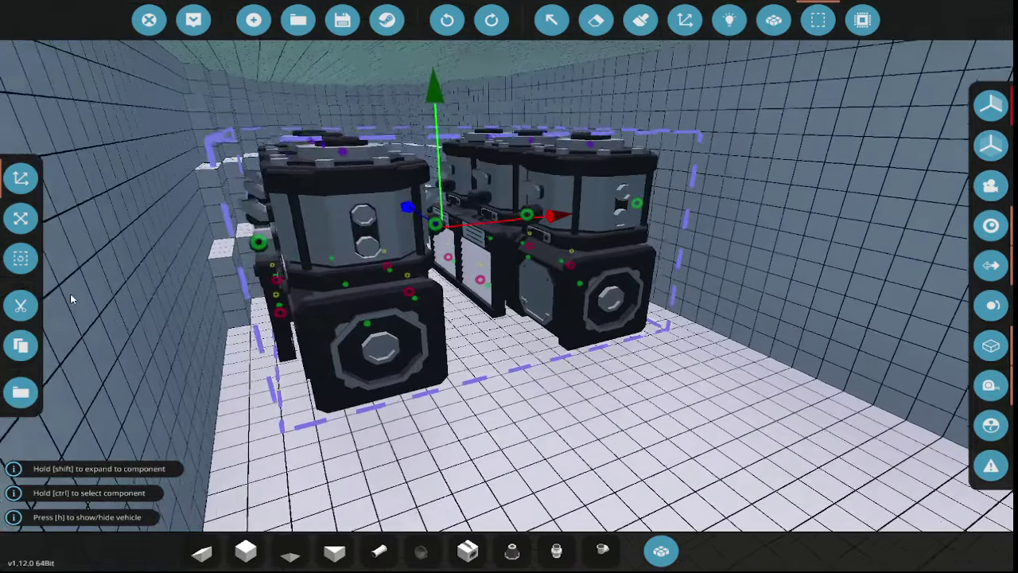
click(21, 305)
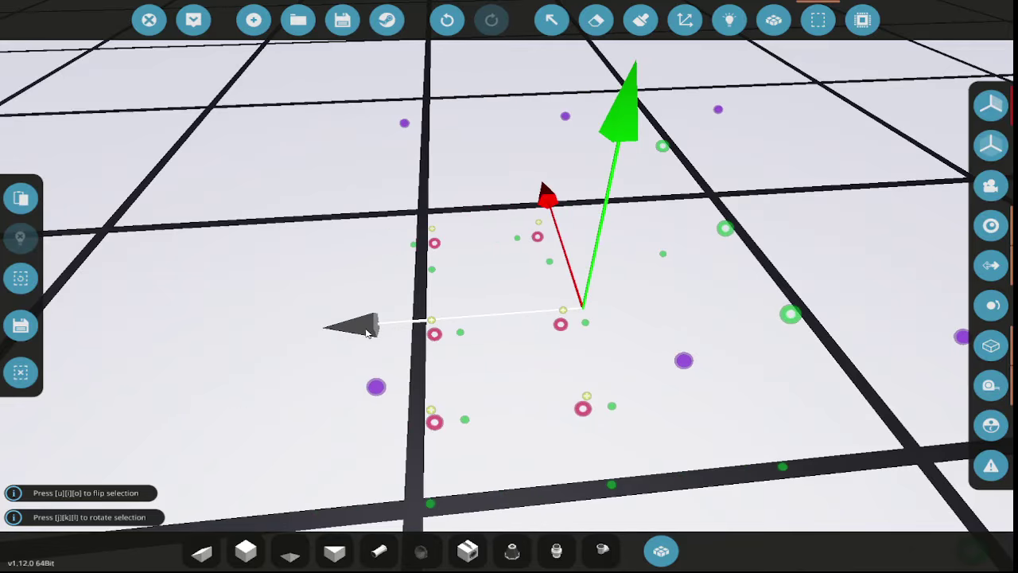
- Paste the cut pair of engines back into the hull at the repositioned selection grid
key(s)
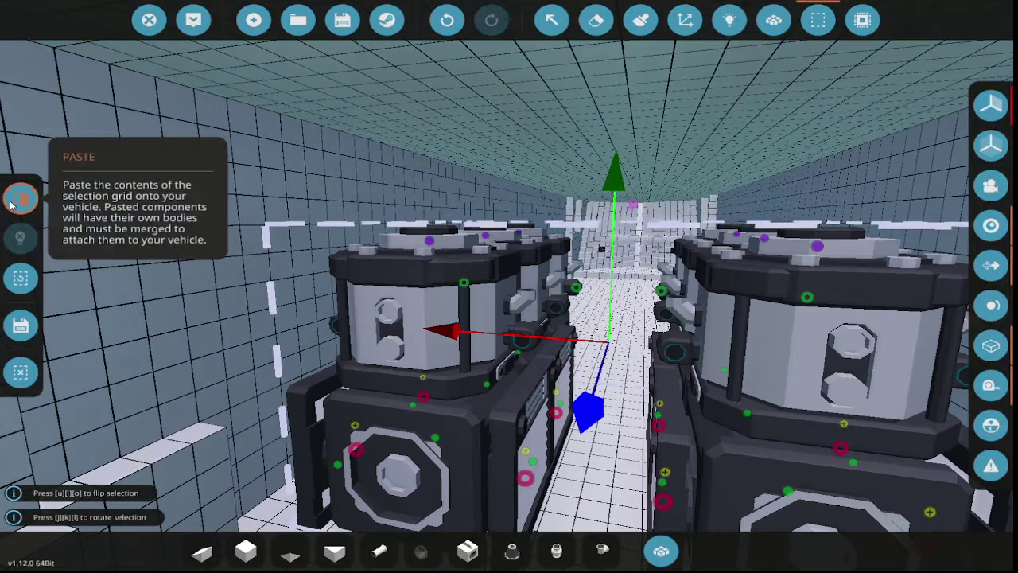
click(16, 200)
- Search the component inventory for "pump" and place upright fluid pumps along both engines' radiators in the central aisle
click(773, 20)
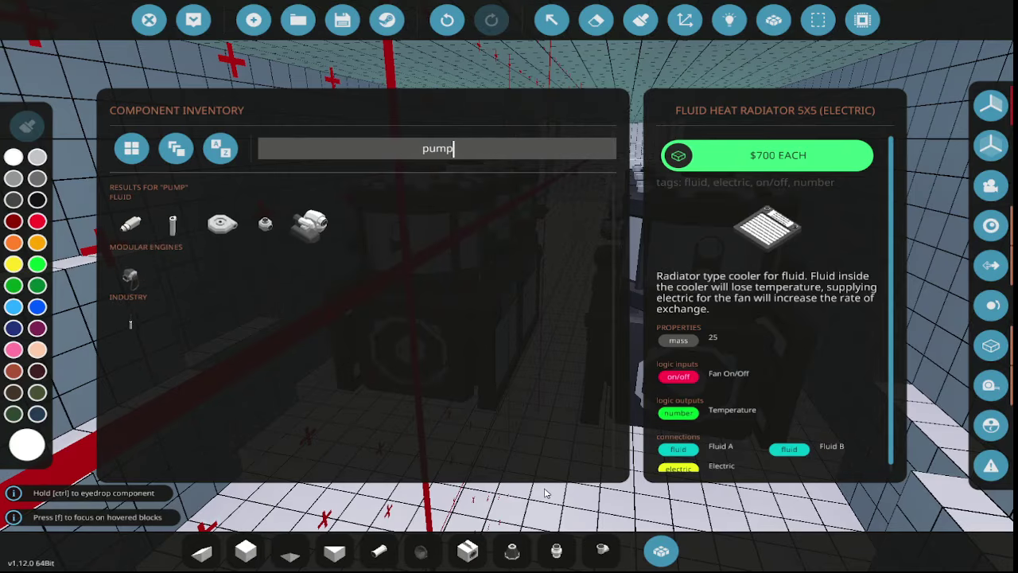
click(131, 222)
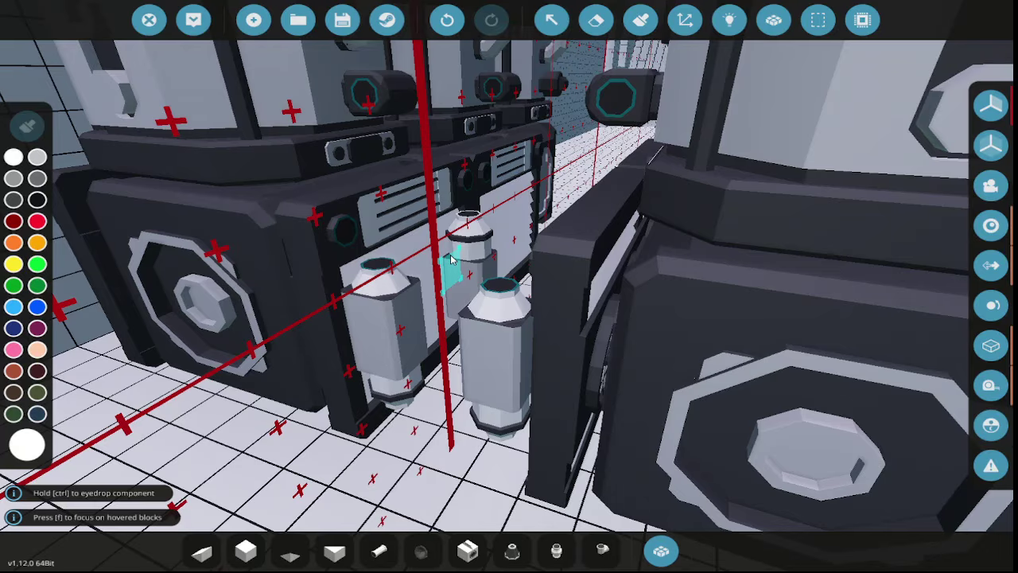
key(w)
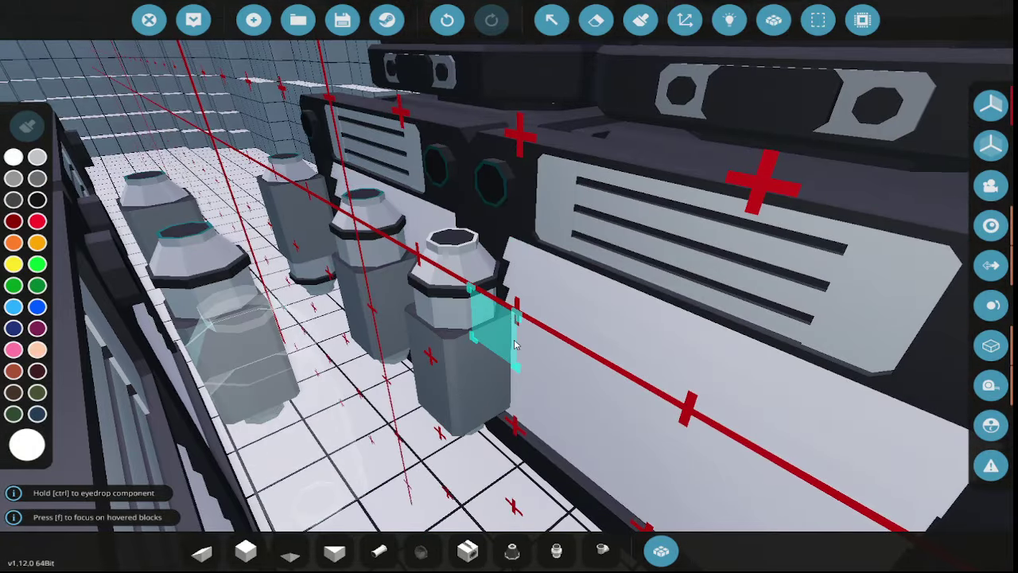
key(f)
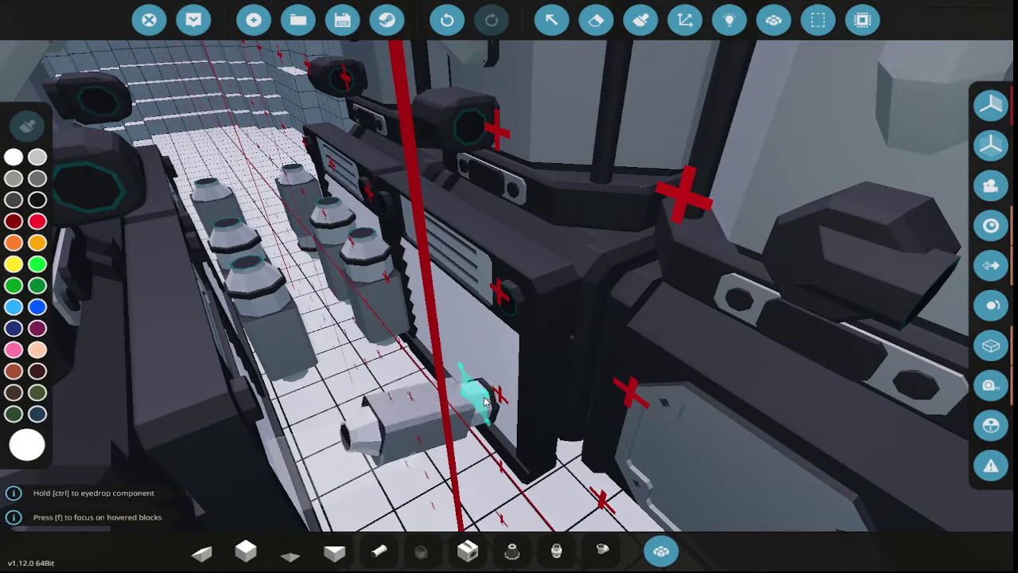
key(f)
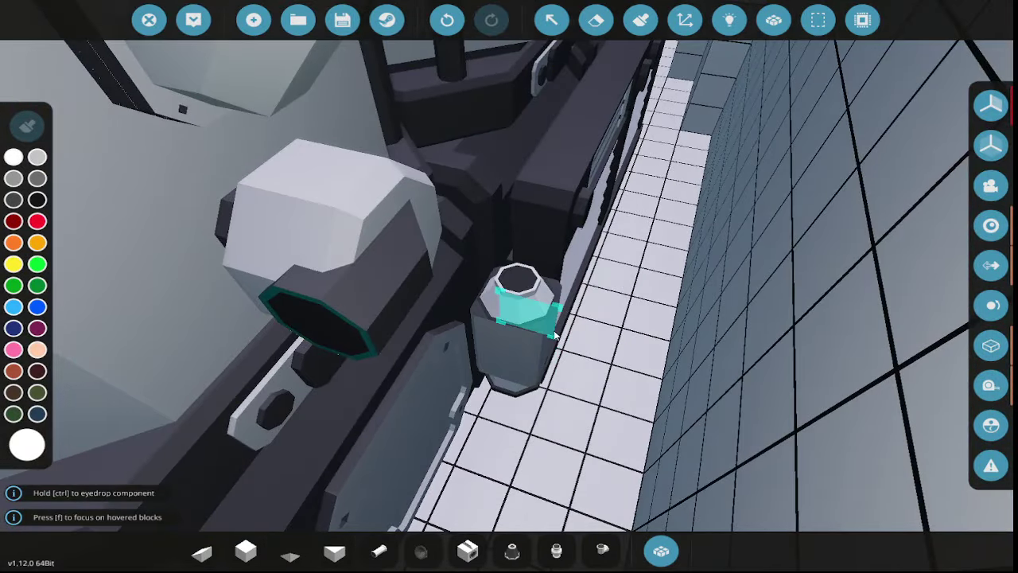
- Place upright fluid pumps along the engines' outer radiators facing the hull walls, flipping them to alternate inlet and outlet ends
key(f)
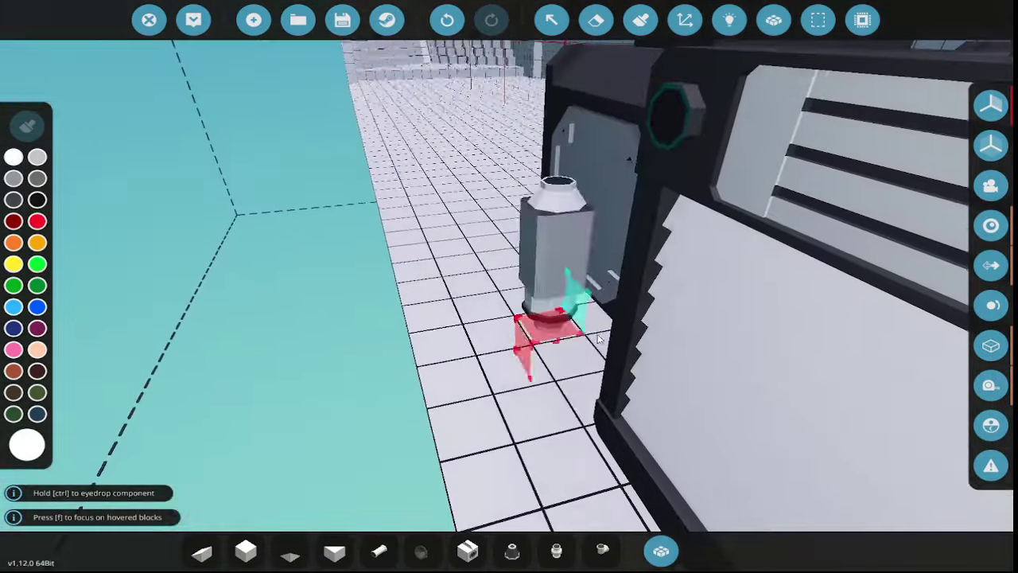
key(f)
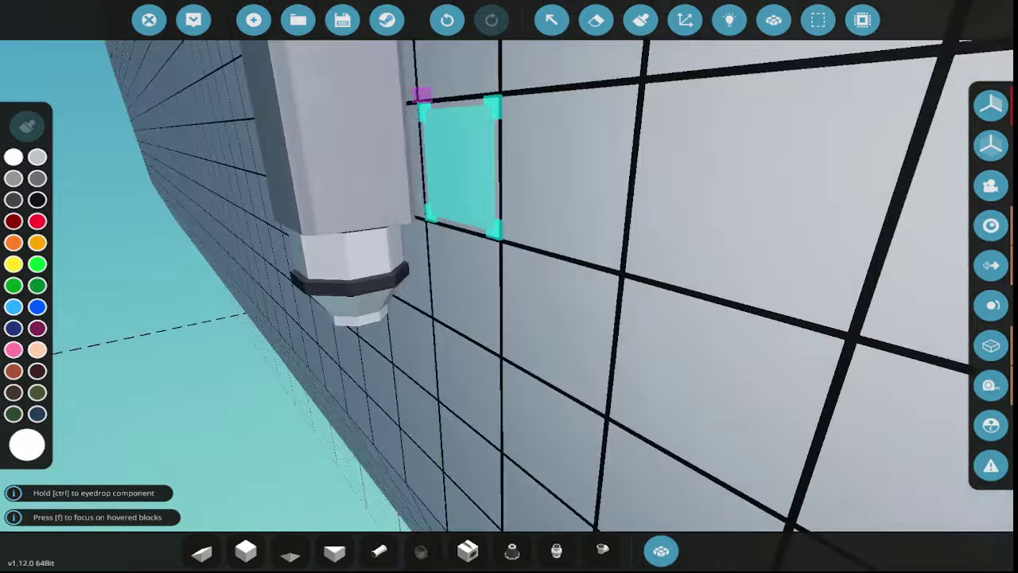
key(f)
key(w)
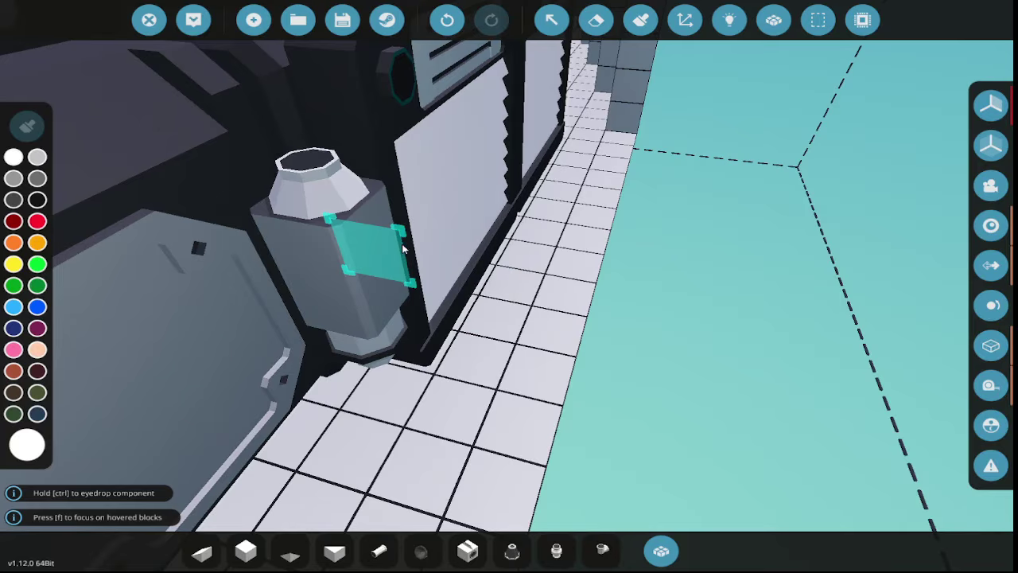
key(w)
key(f)
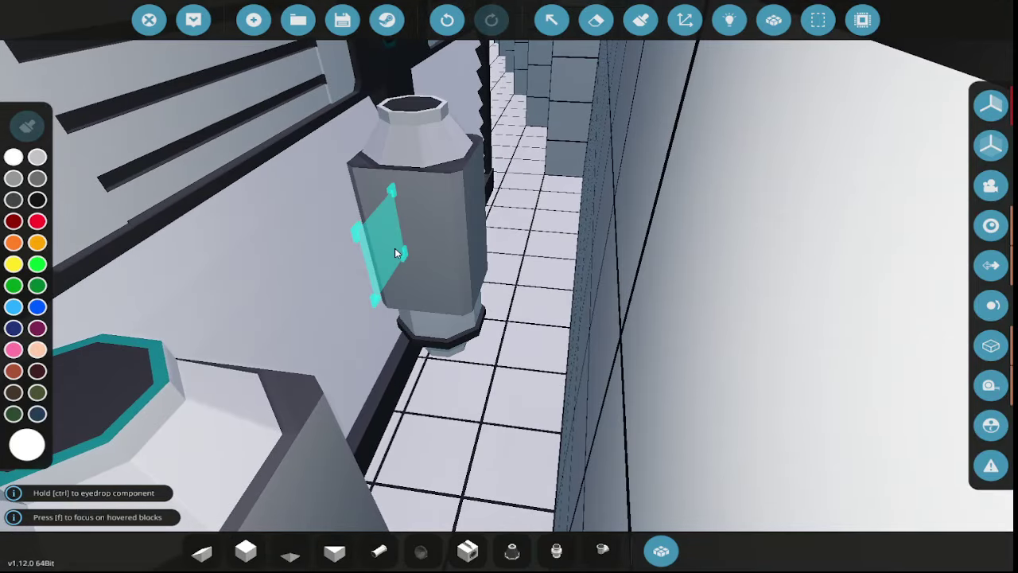
key(w)
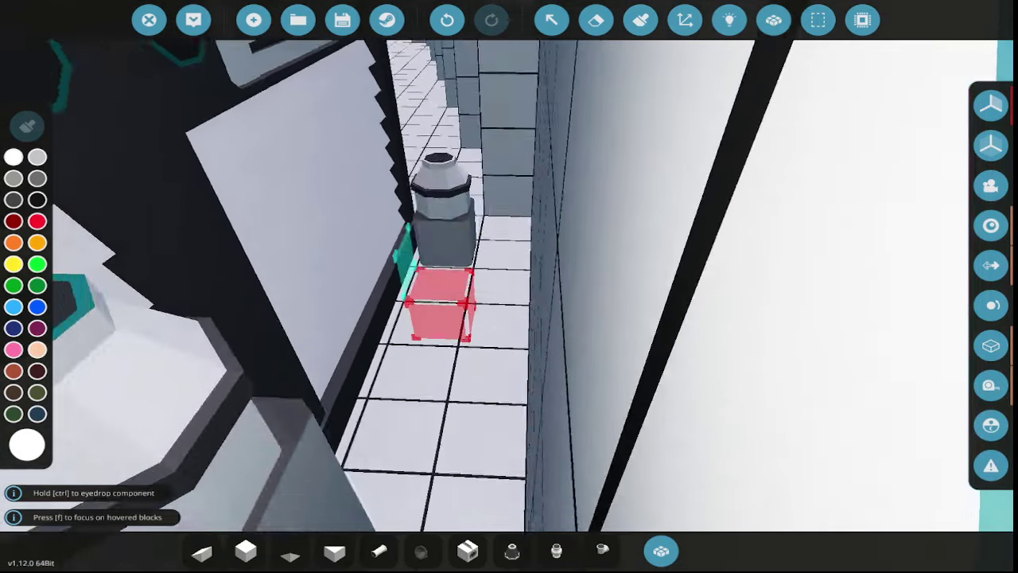
key(w)
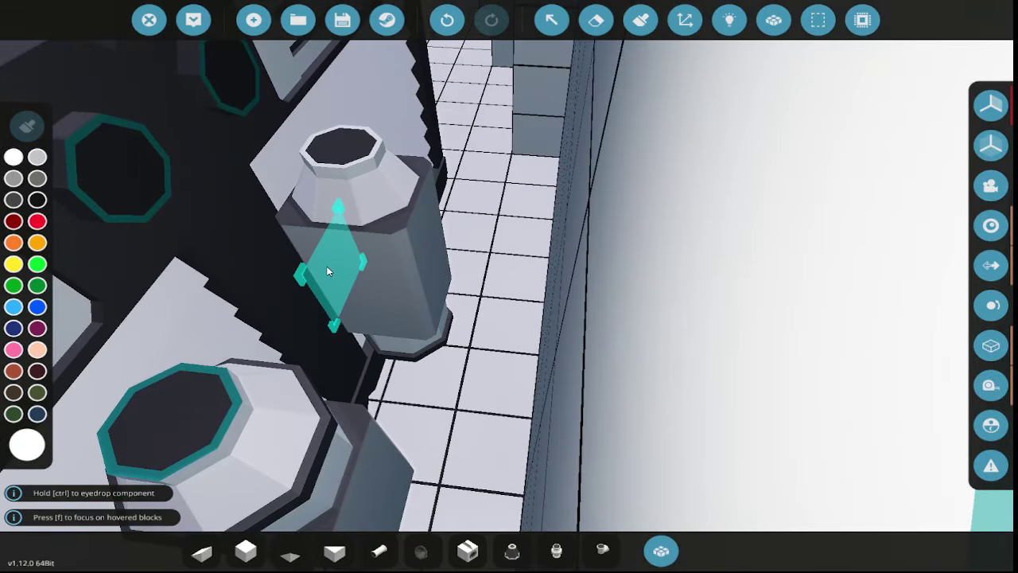
key(f)
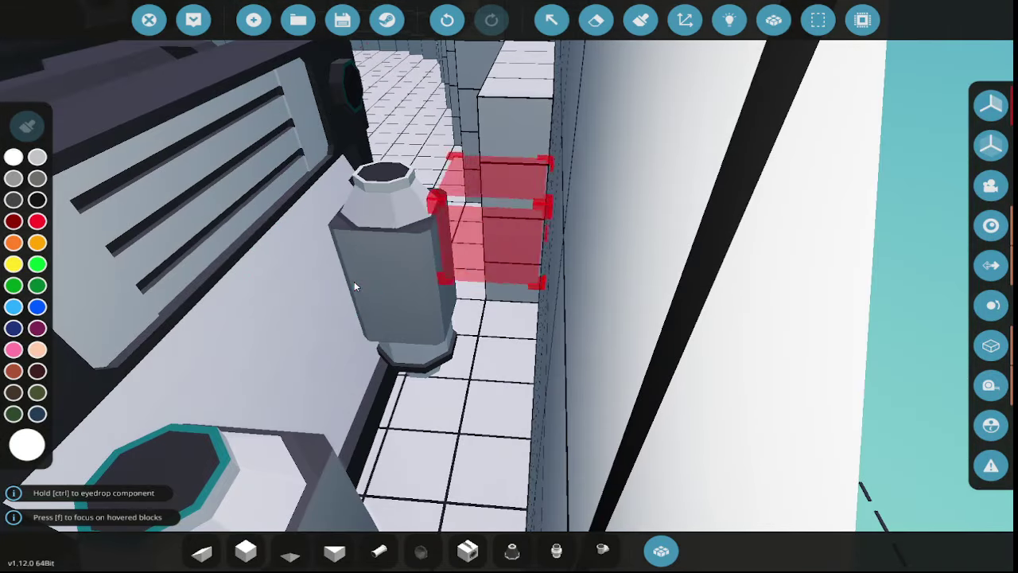
key(w)
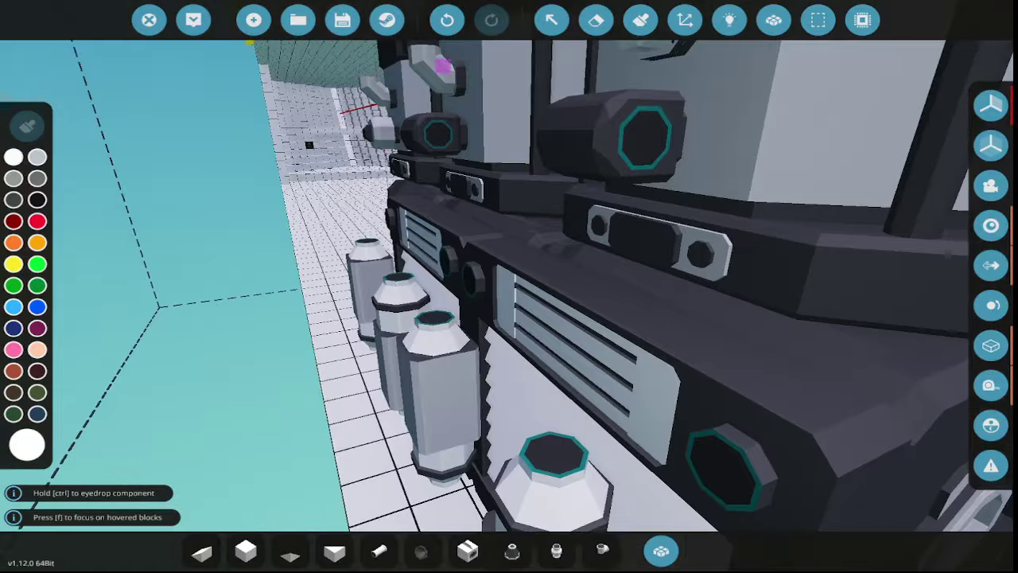
key(w)
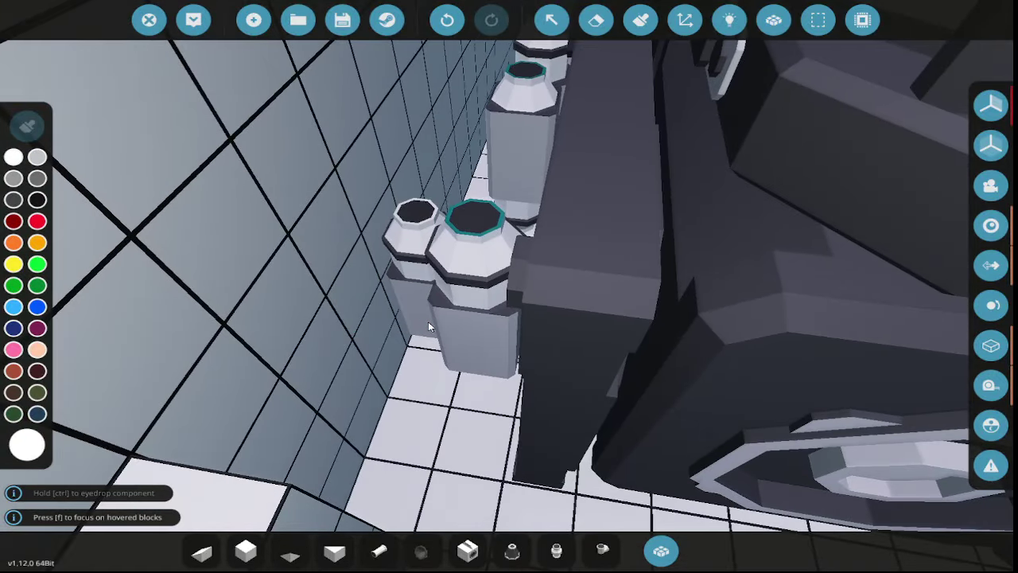
- Undo the last fluid pump at the end of the outer radiator and place it again
key(w)
key(ctrl+z)
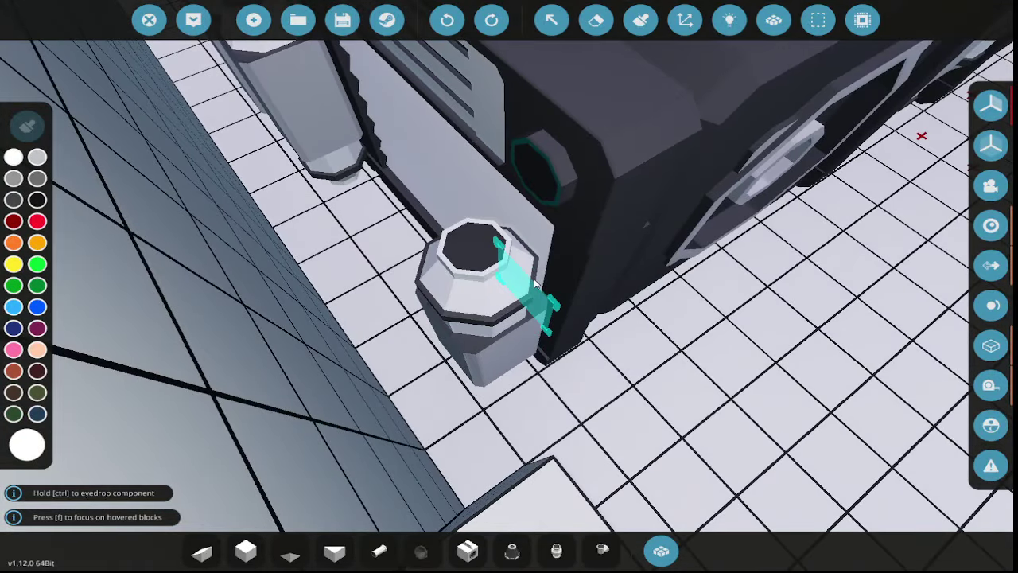
click(536, 285)
- Fit Pipe Angle pieces on top of the fluid pumps in the central aisle, turned toward the engine ports
key(w)
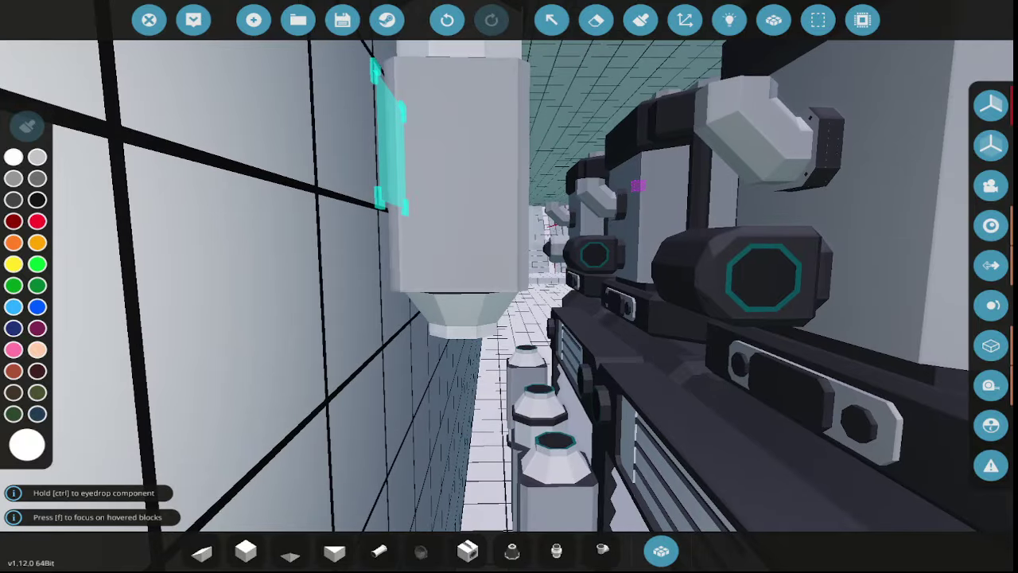
key(w)
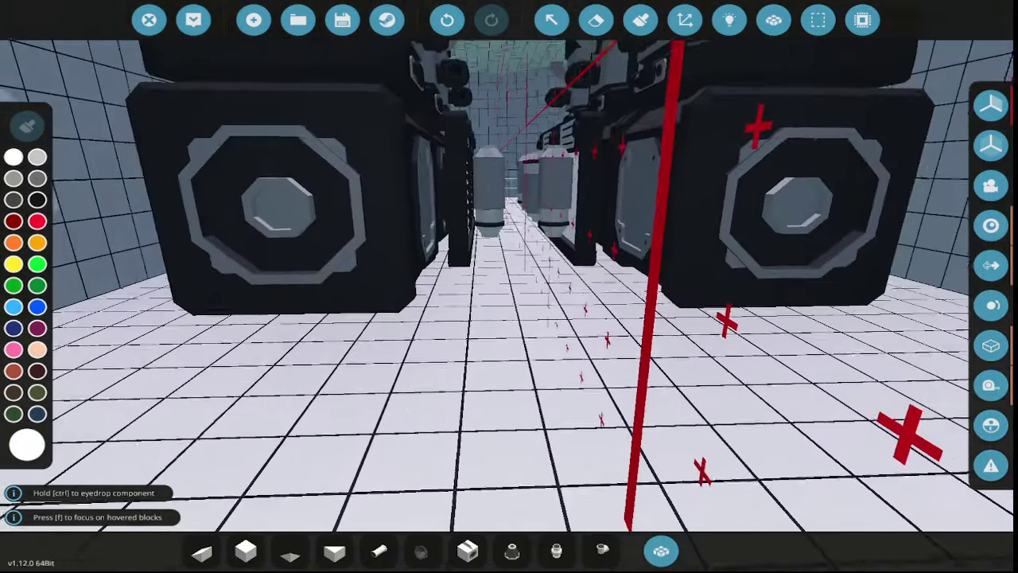
key(w)
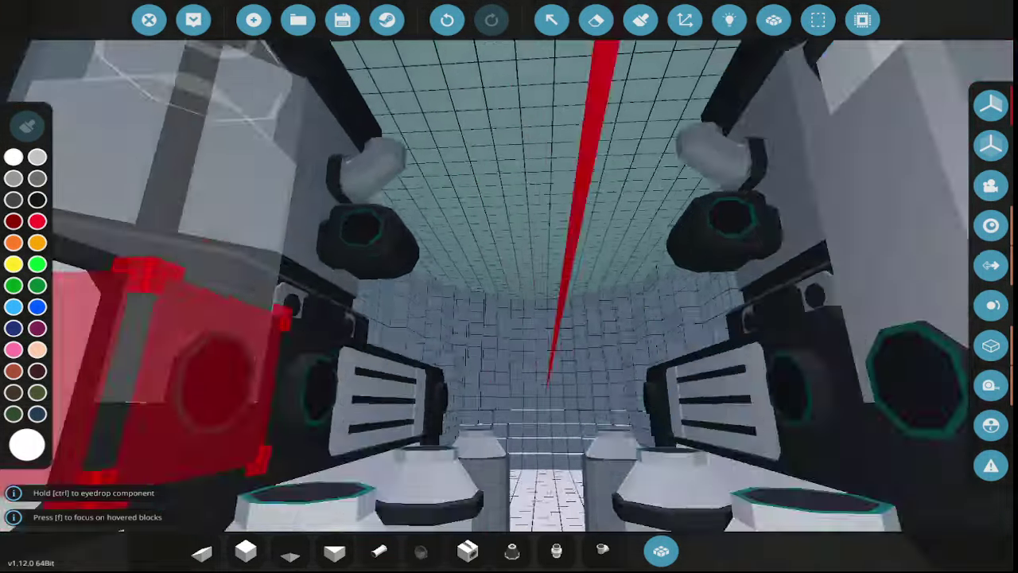
key(w)
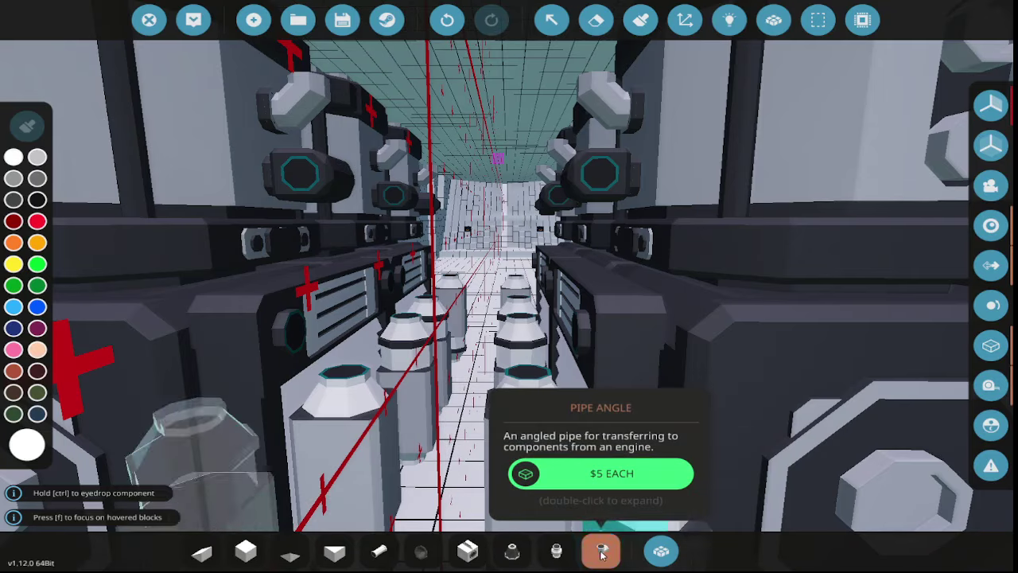
key(w)
key(w)
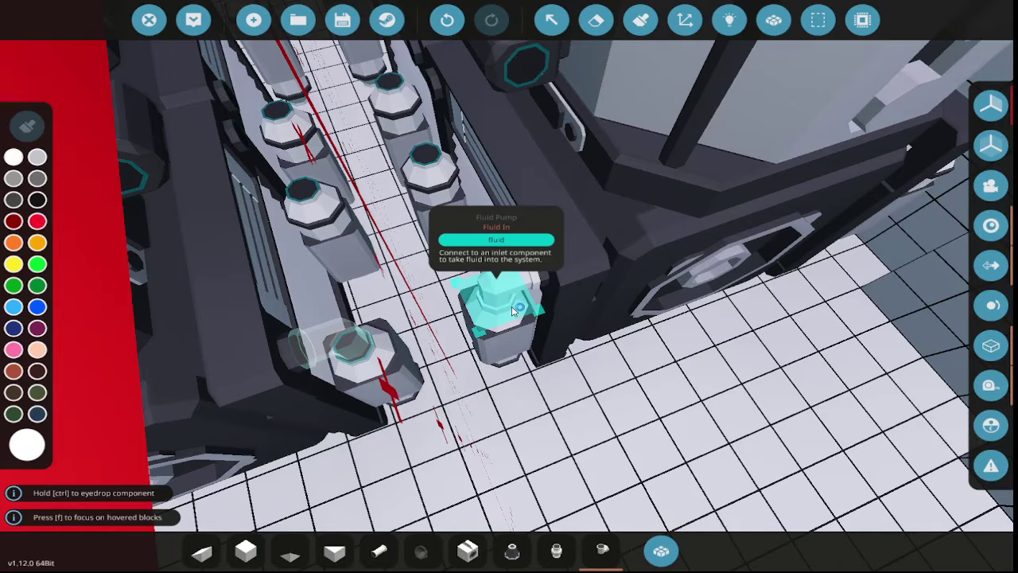
key(f)
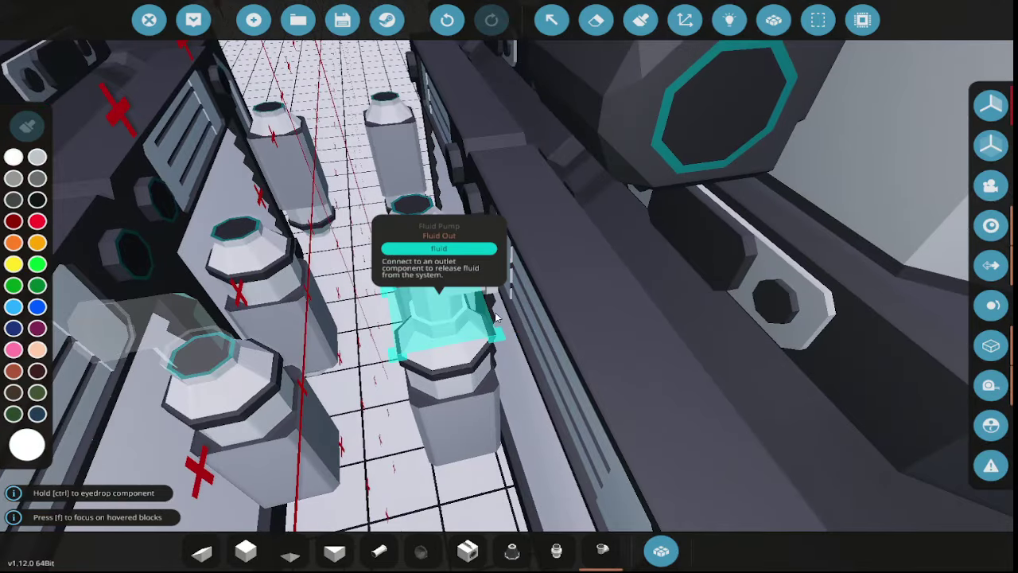
key(f)
key(f)
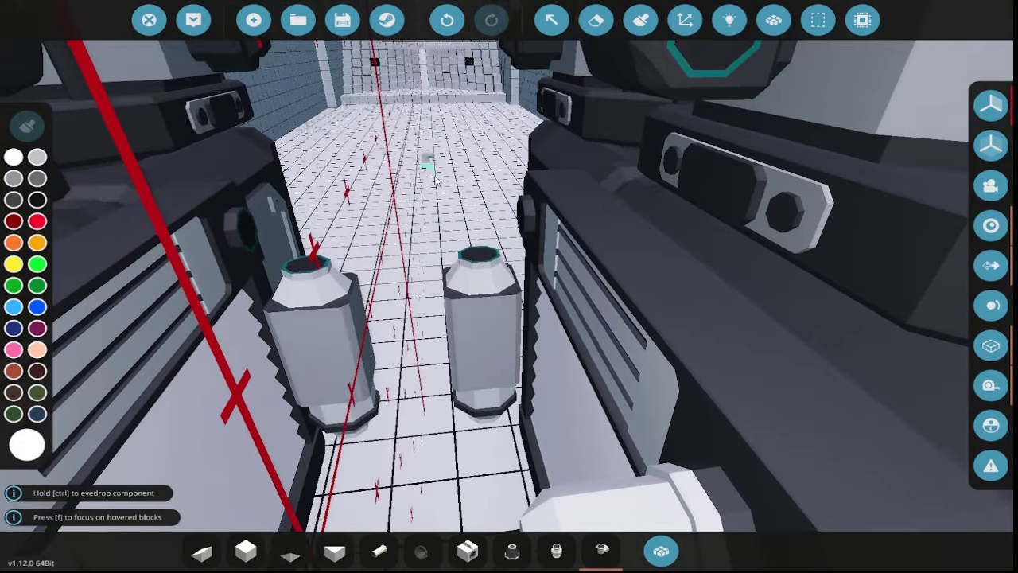
- Fit pipe angles on top of the fluid pumps beside the hull wall, turned toward the engine ports
key(f)
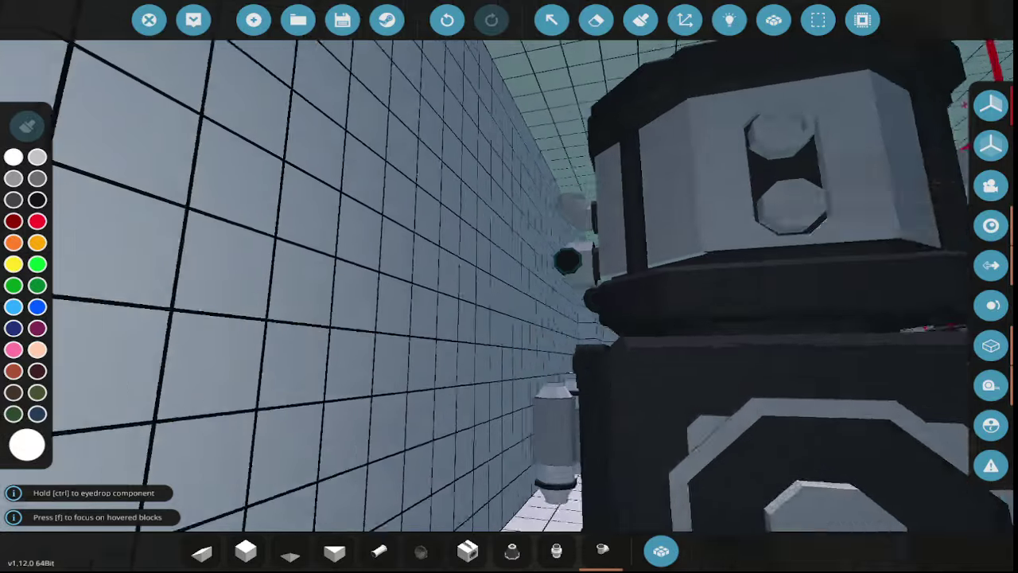
key(f)
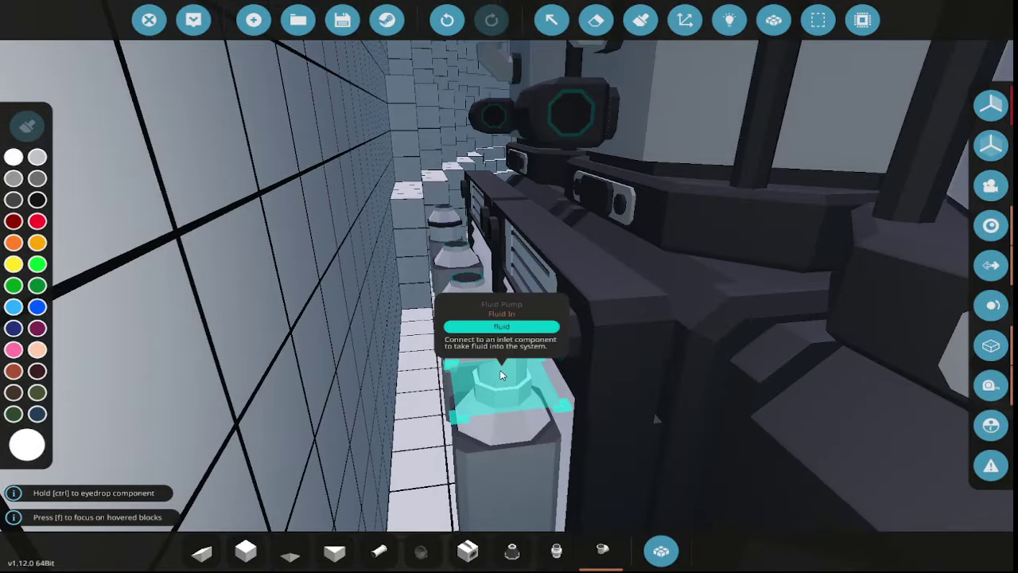
key(f)
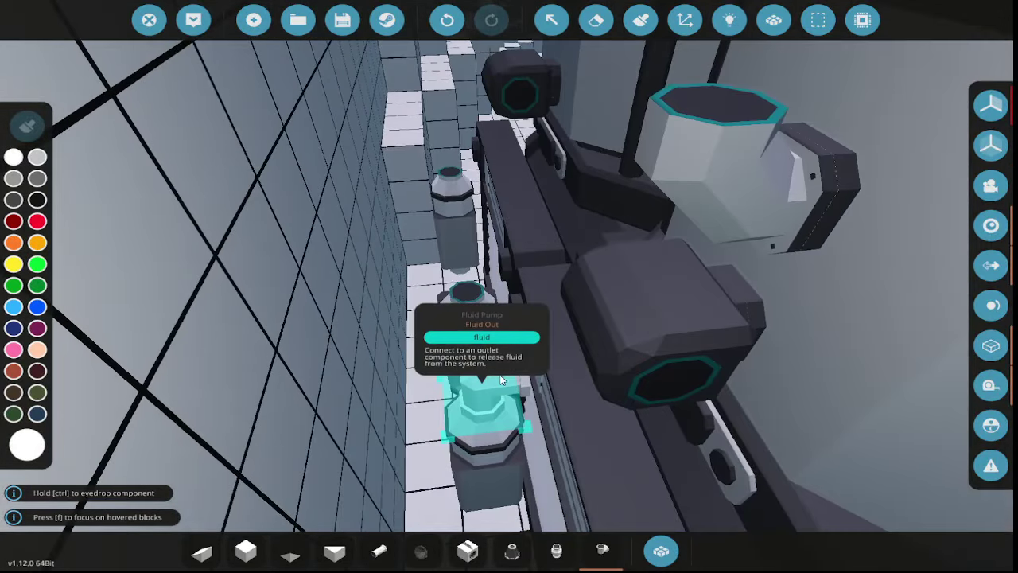
key(f)
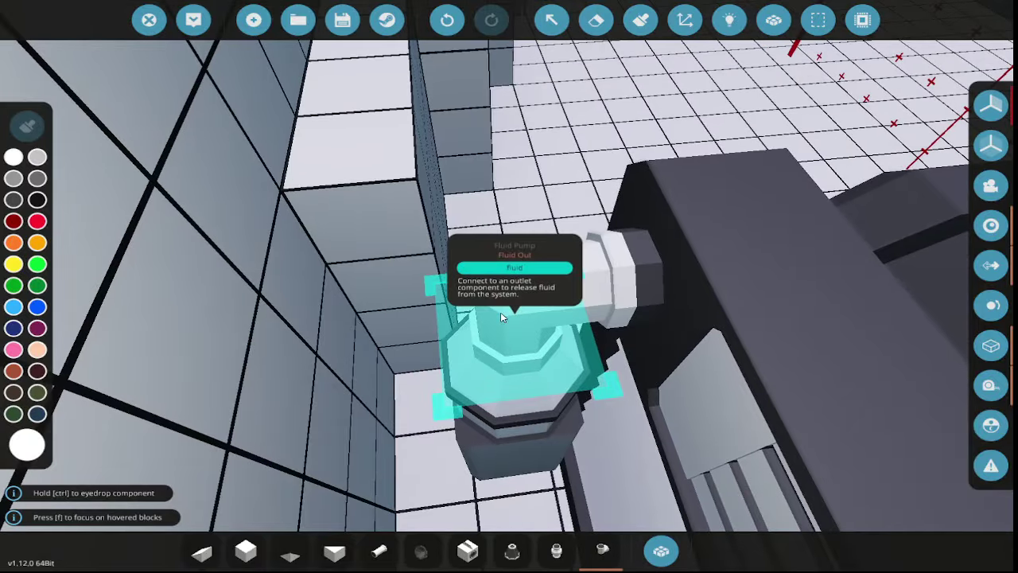
key(f)
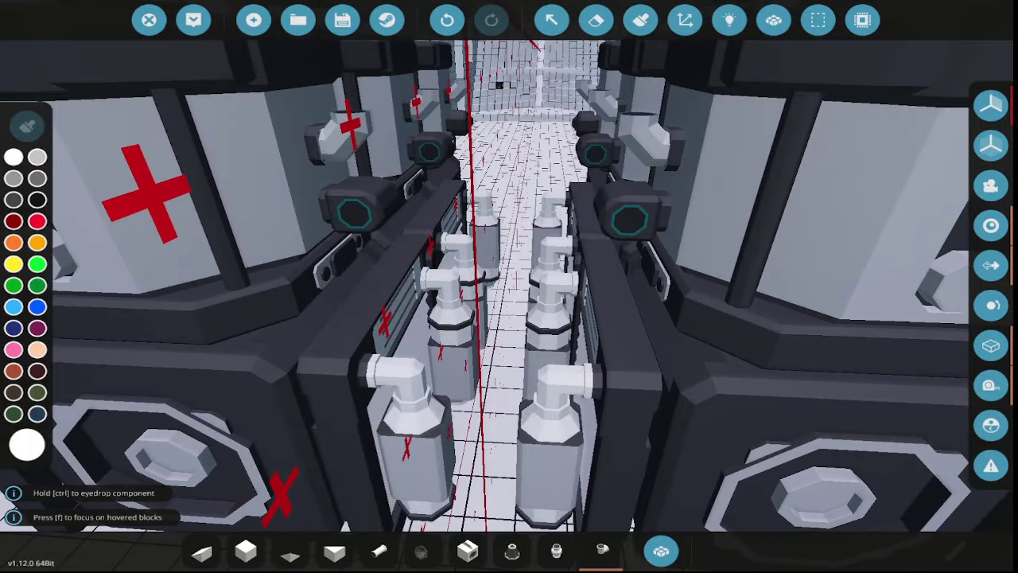
- Fit pipe angles beneath the fluid pumps in the central aisle, turned to run along the floor beside the radiators
key(f)
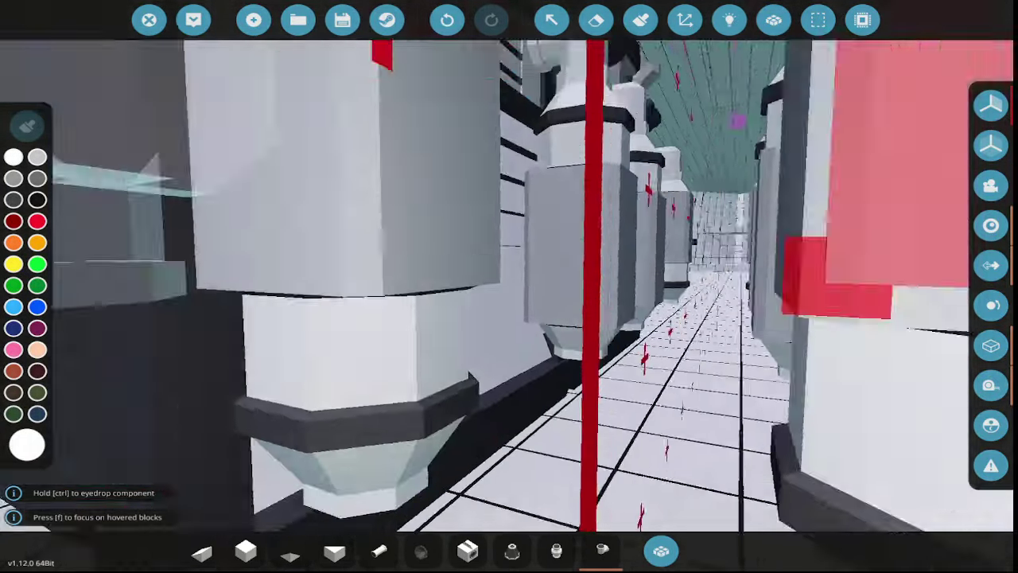
key(f)
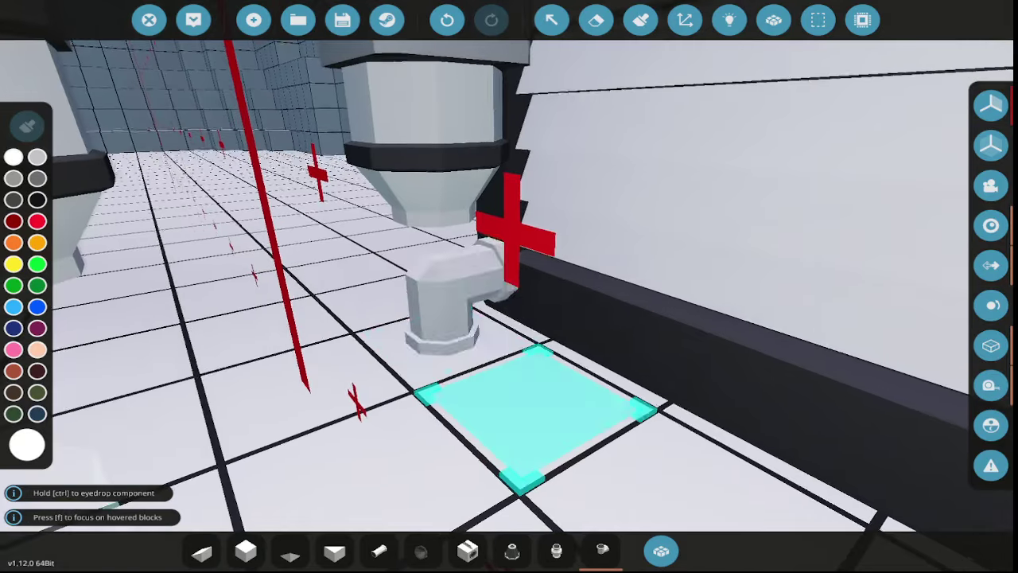
key(f)
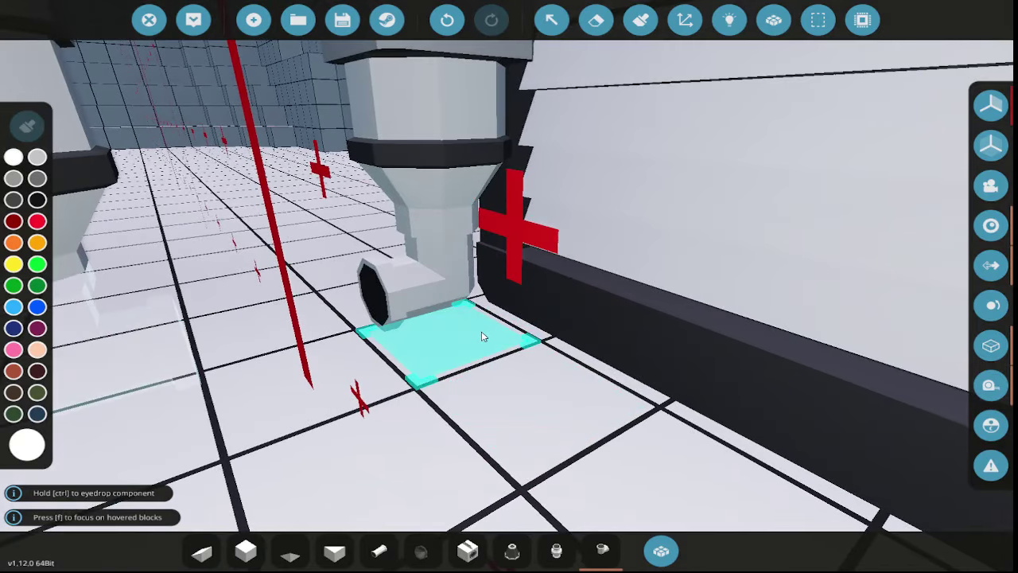
key(f)
key(f)
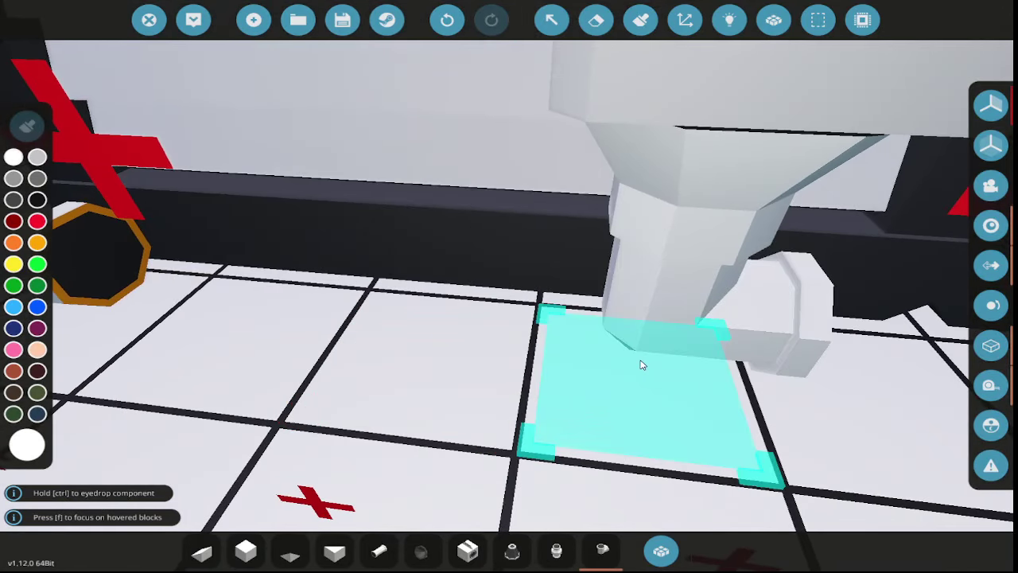
key(f)
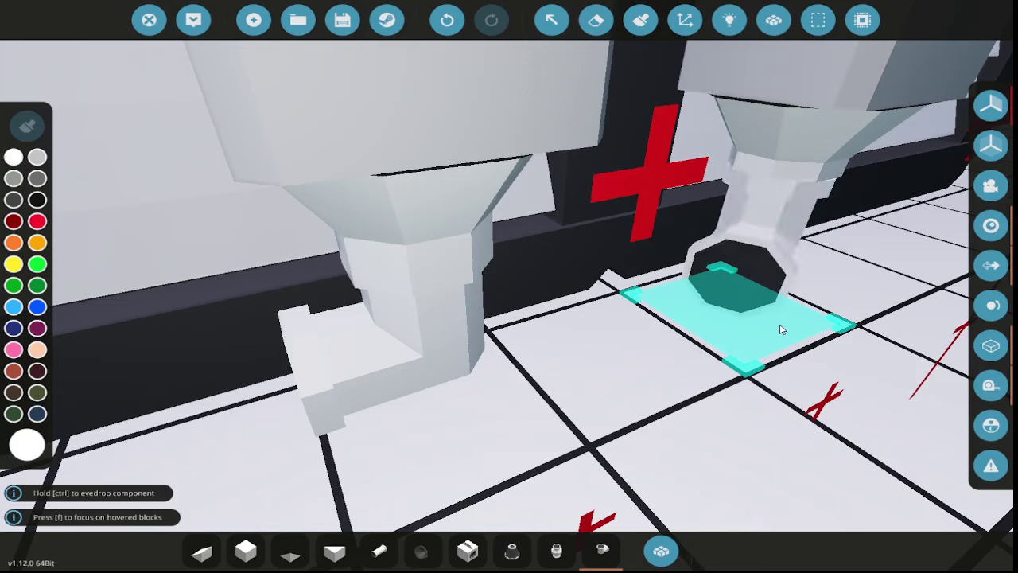
key(f)
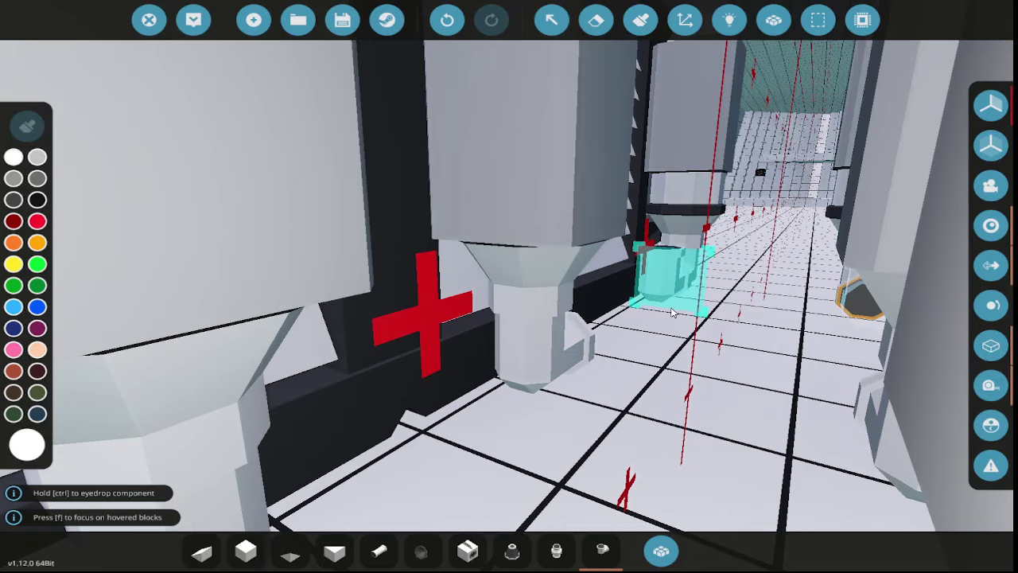
key(f)
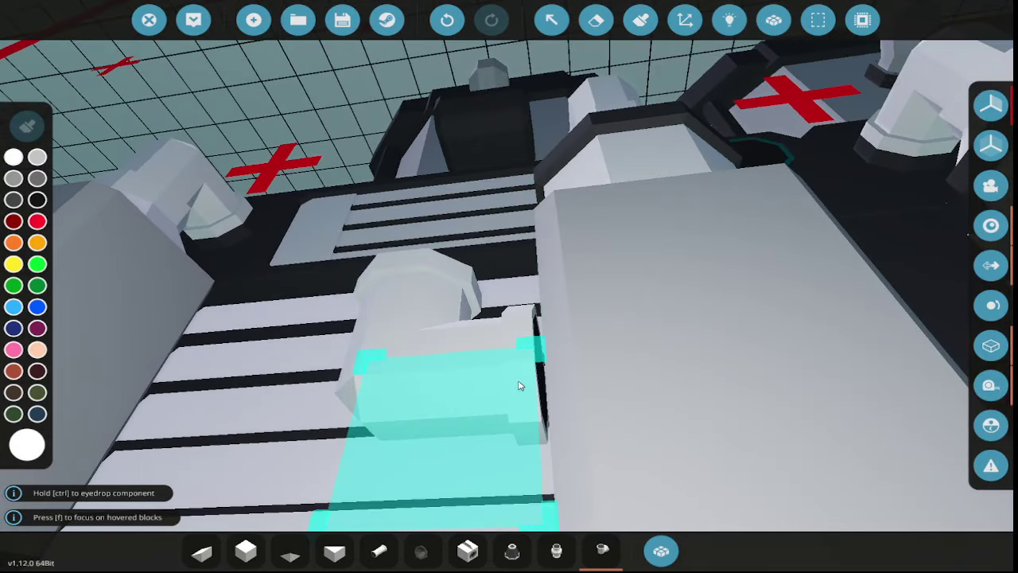
key(f)
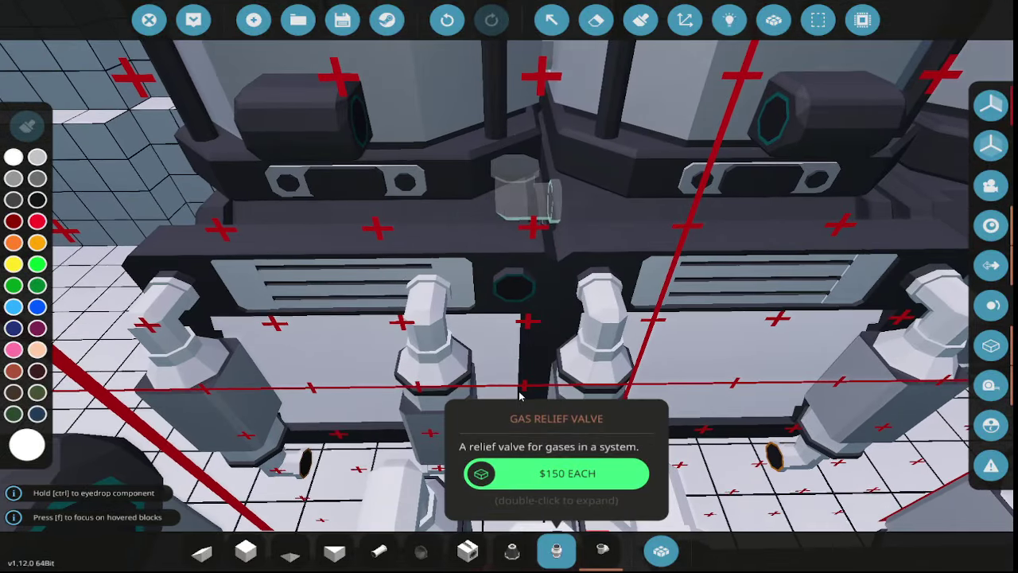
- Erase the misoriented fluid pump and its top pipe angle next to the radiator in the central aisle
click(596, 20)
key(f)
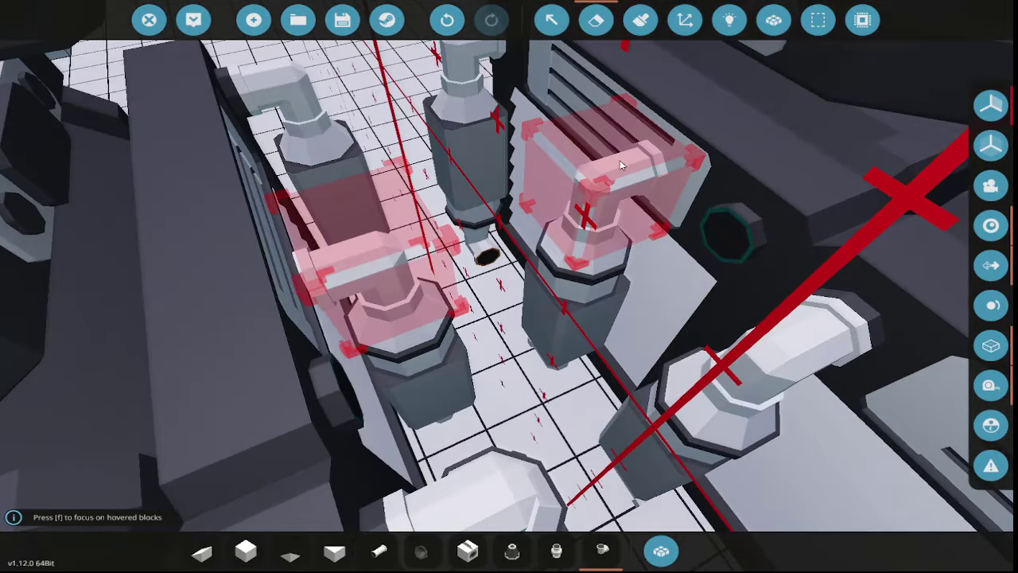
click(636, 173)
click(588, 253)
- Find the Fluid Pump with the search "pump", place it upright in the gap with its direction flipped, and cap it with a pipe angle
text(fq)
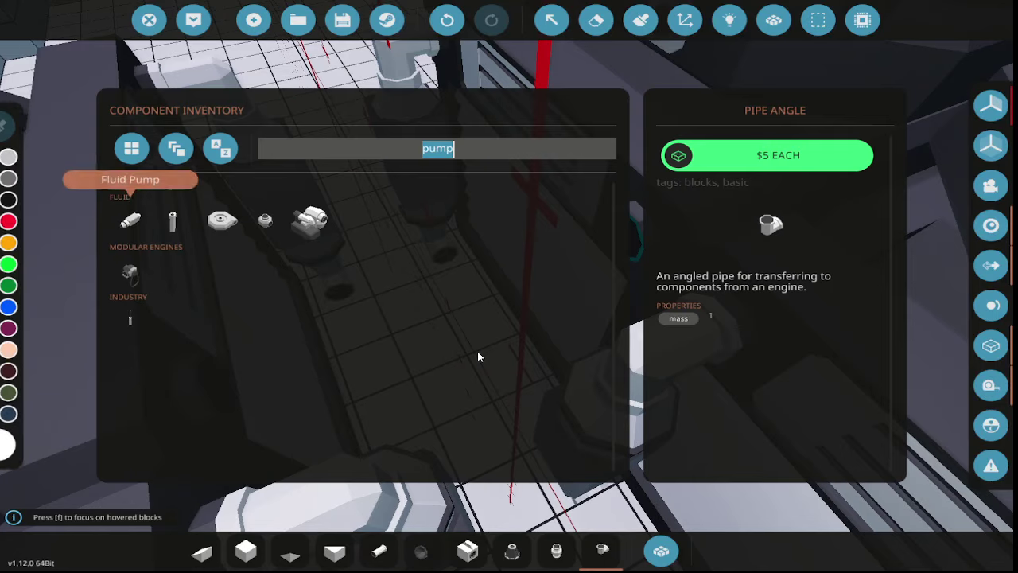
text(pump)
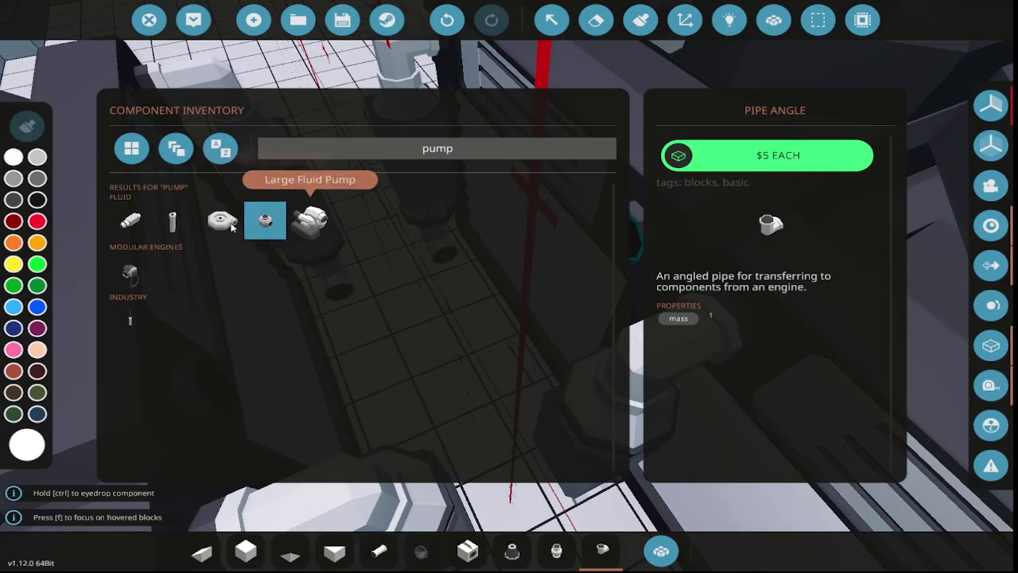
click(131, 221)
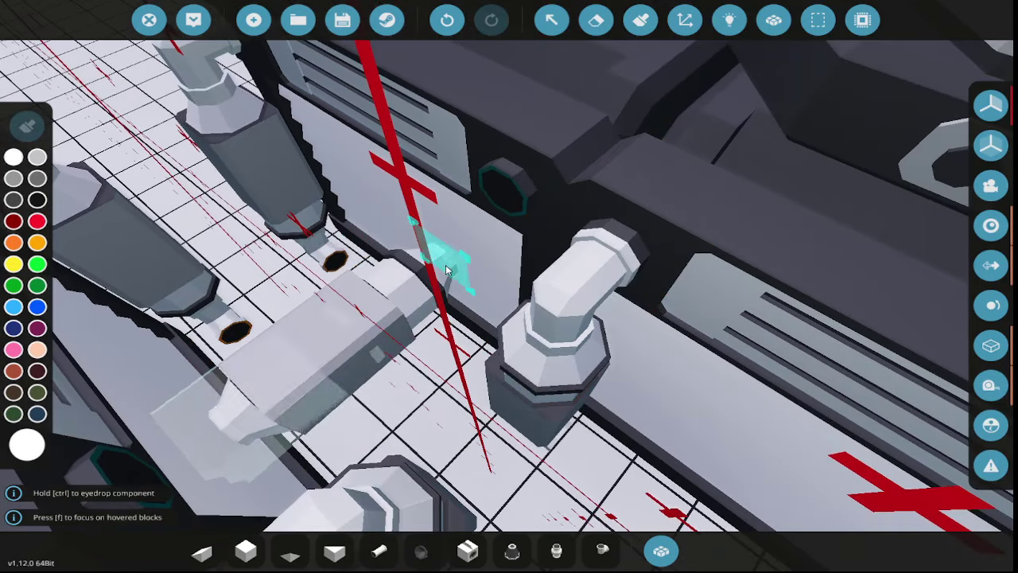
click(458, 284)
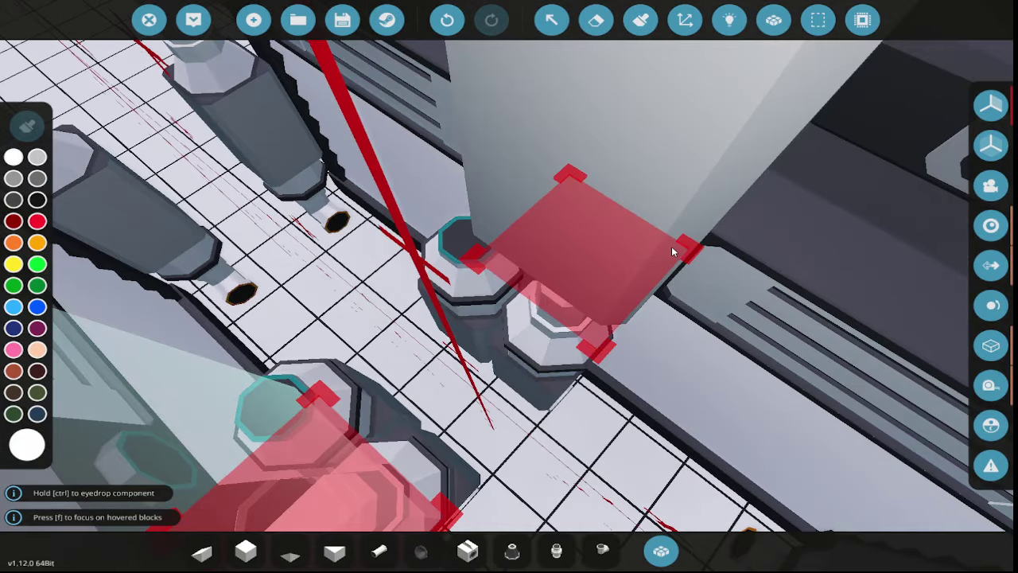
click(672, 245)
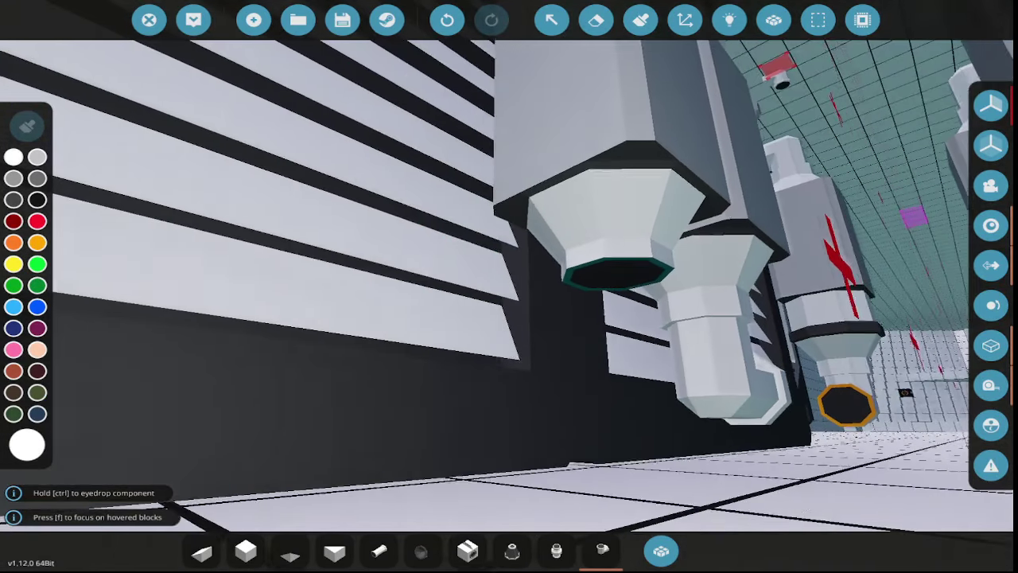
- Fit a pipe angle beneath the replaced pump and add upward-facing pipe angles to the open floor-level pipe ends
key(e)
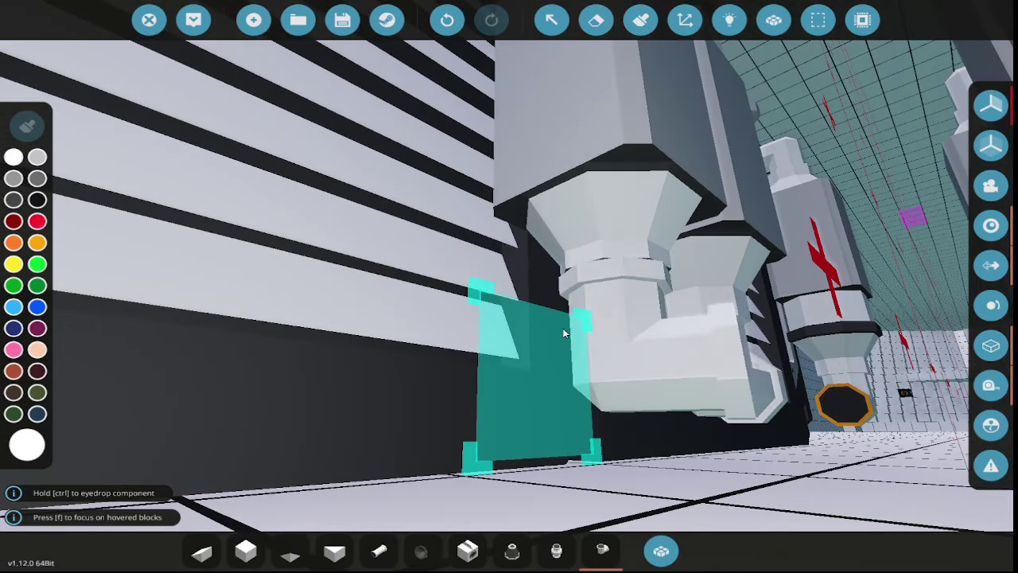
key(e)
key(e)
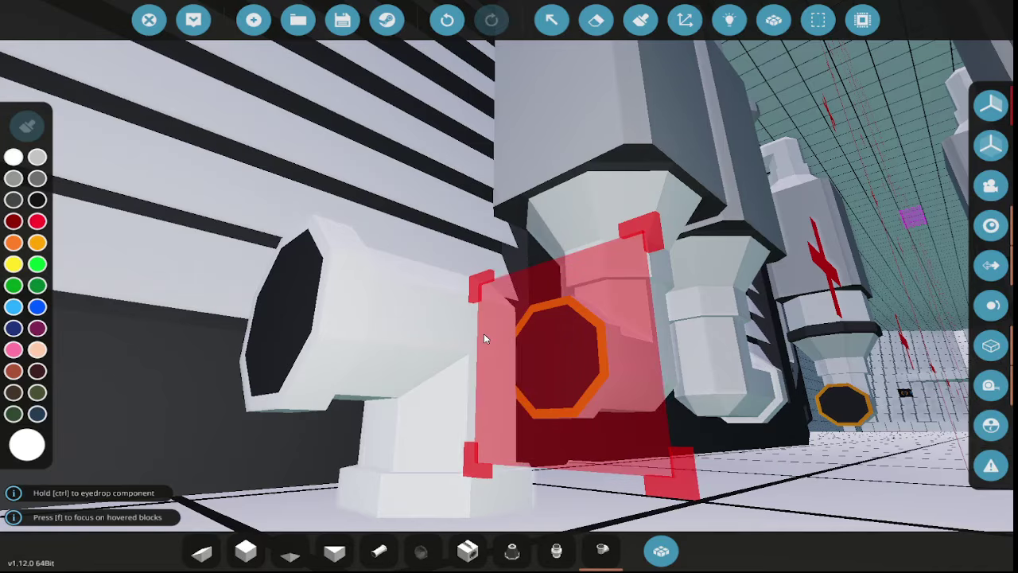
key(e)
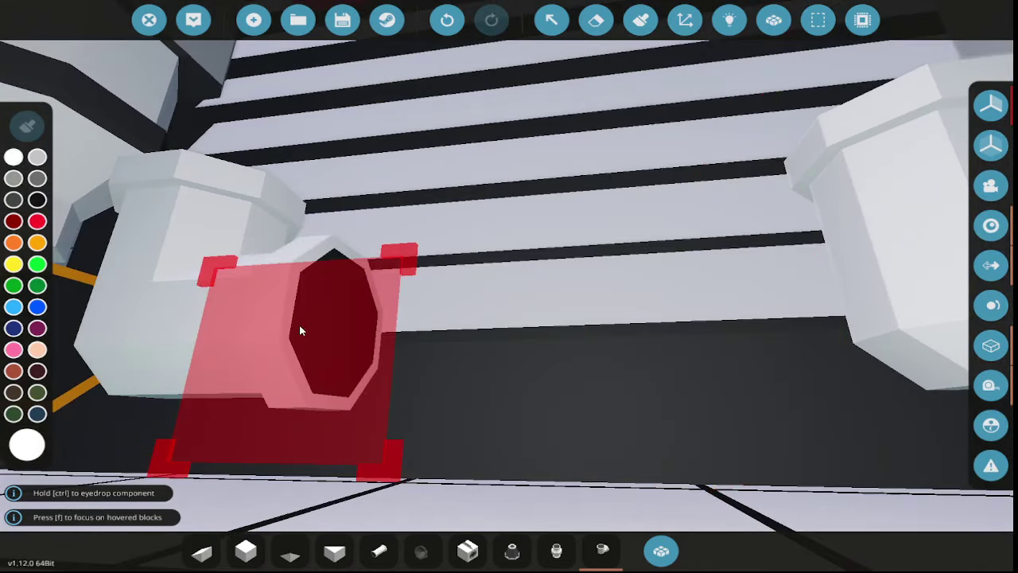
key(e)
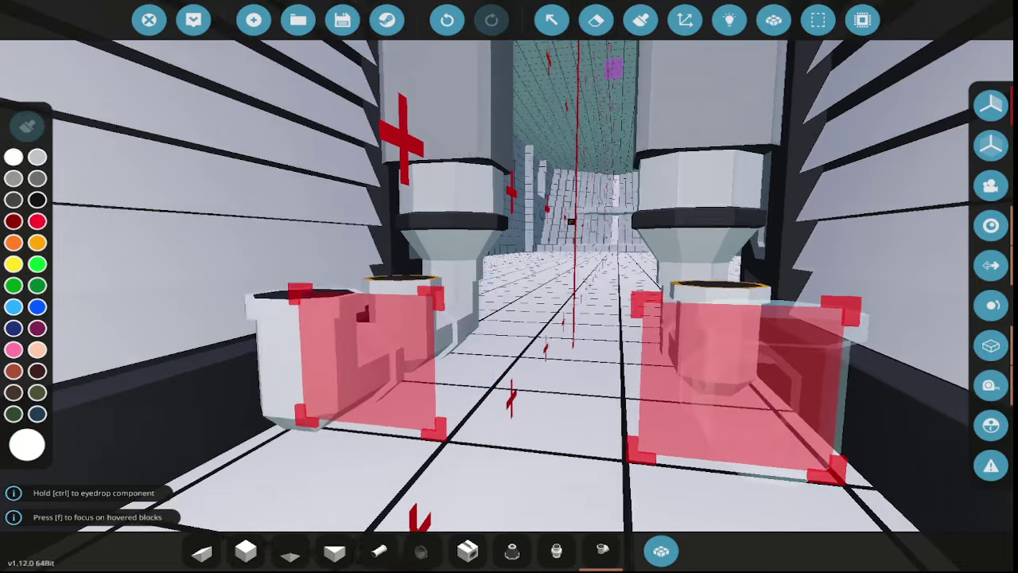
key(e)
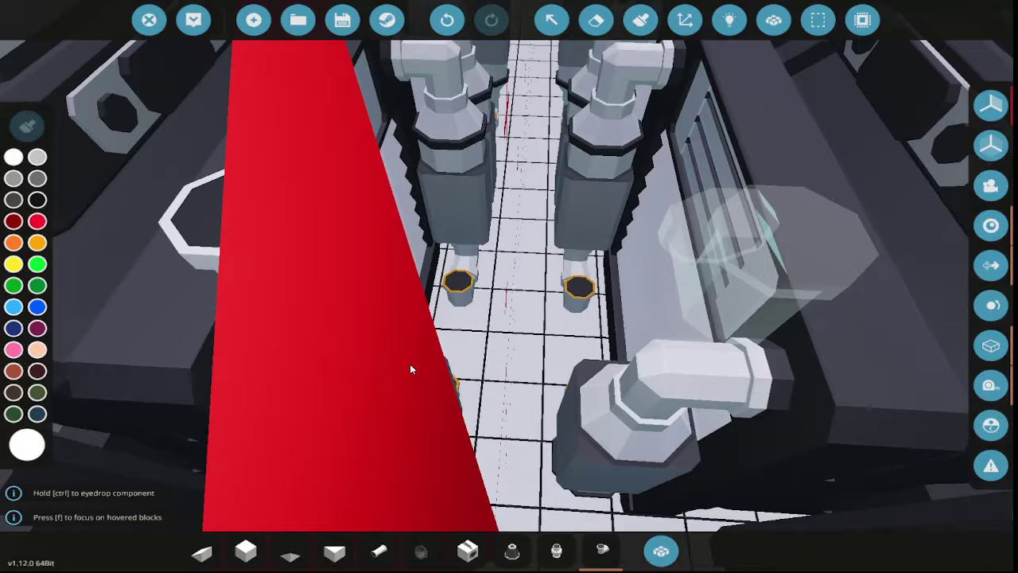
- Stack straight pipes upward from the floor-level pipe angles to just below the height of the engine ports
click(382, 548)
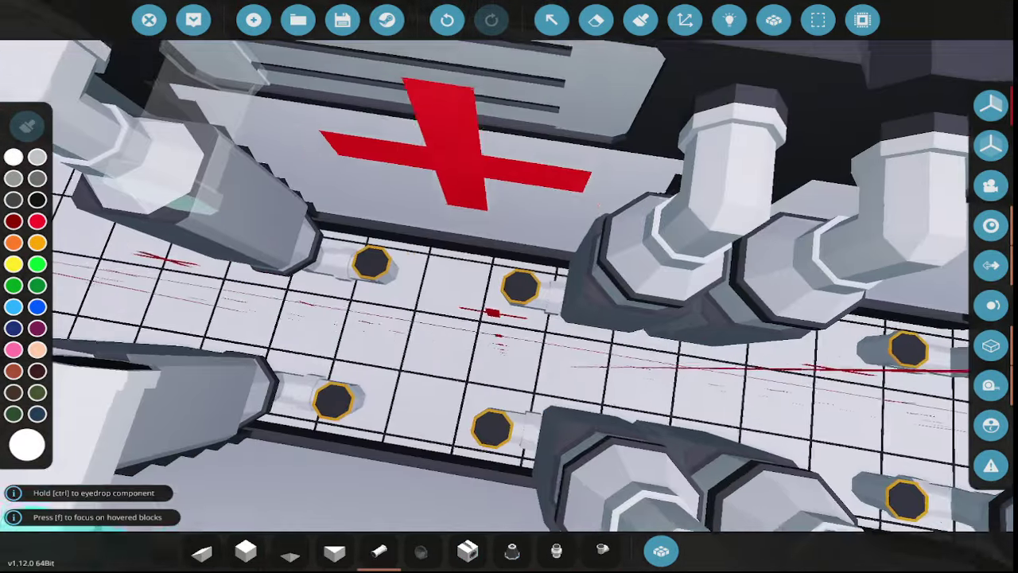
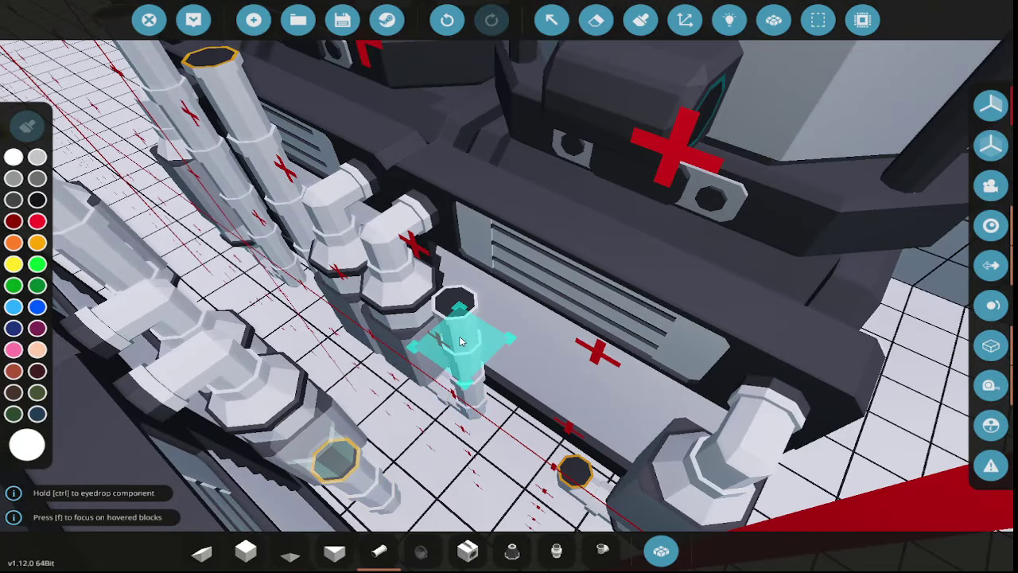
click(460, 341)
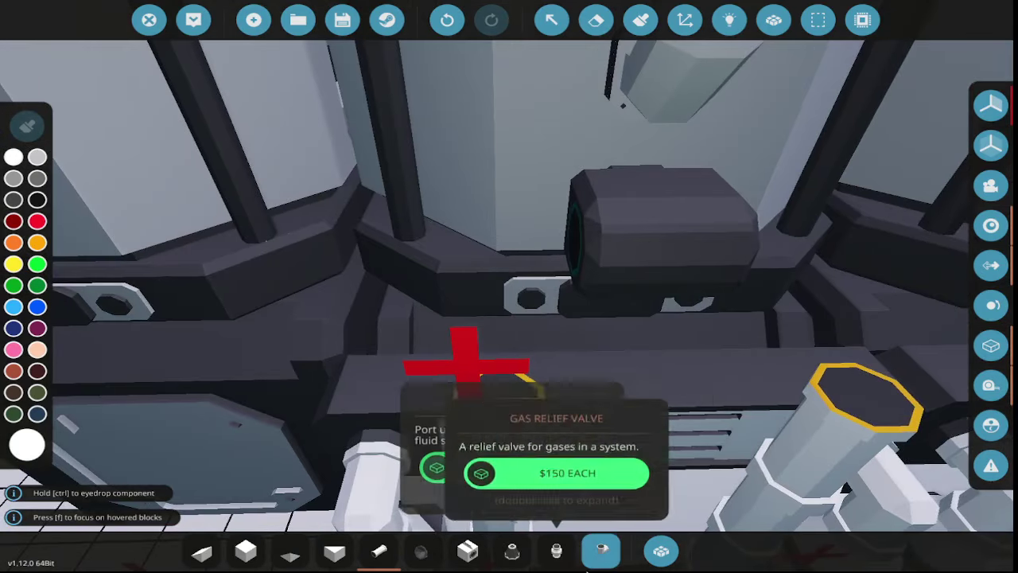
- Join the tops of the vertical pipes to the aisle-side engine ports with paired pipe angles
click(589, 562)
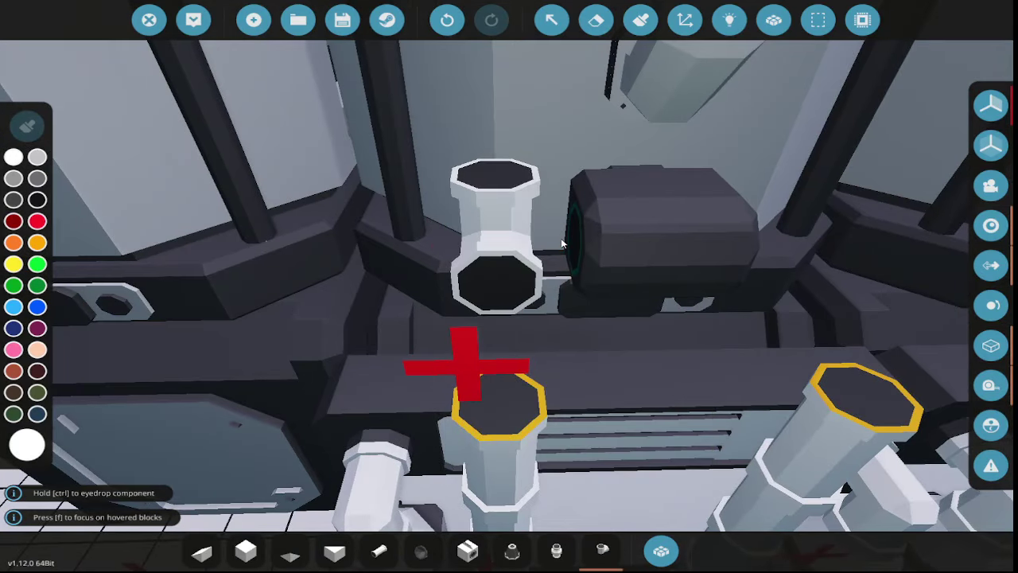
click(524, 331)
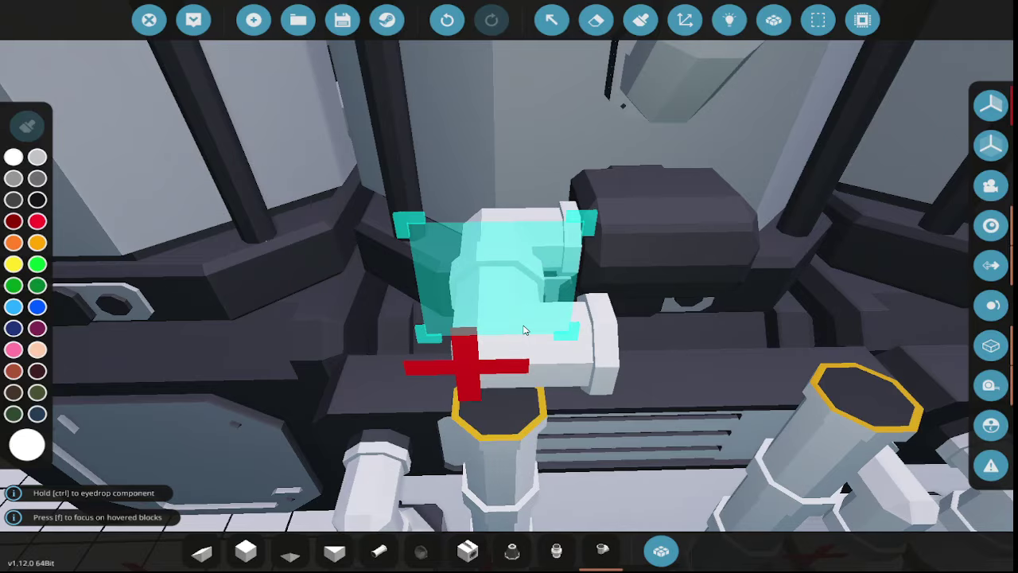
click(524, 330)
click(523, 325)
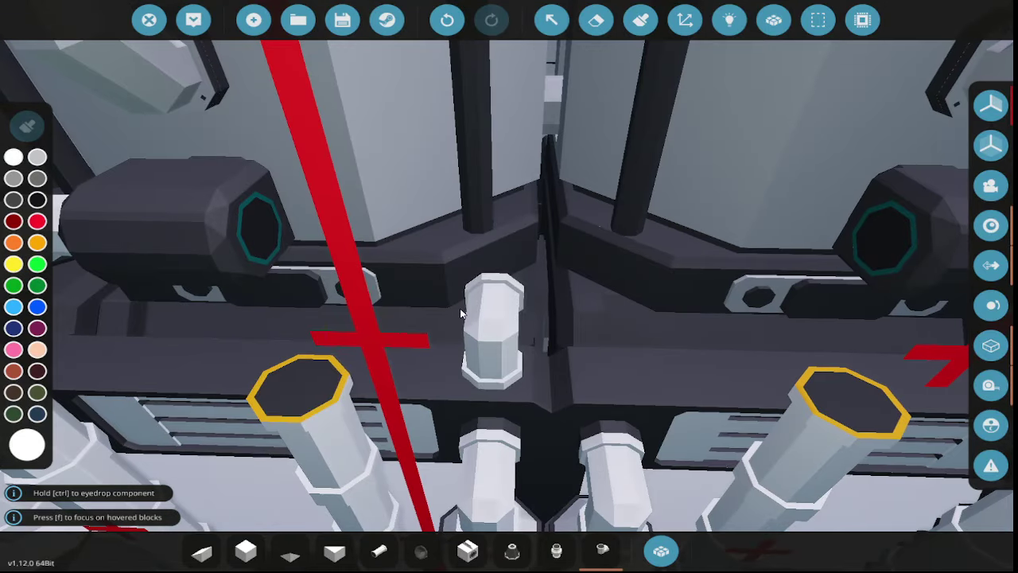
click(298, 383)
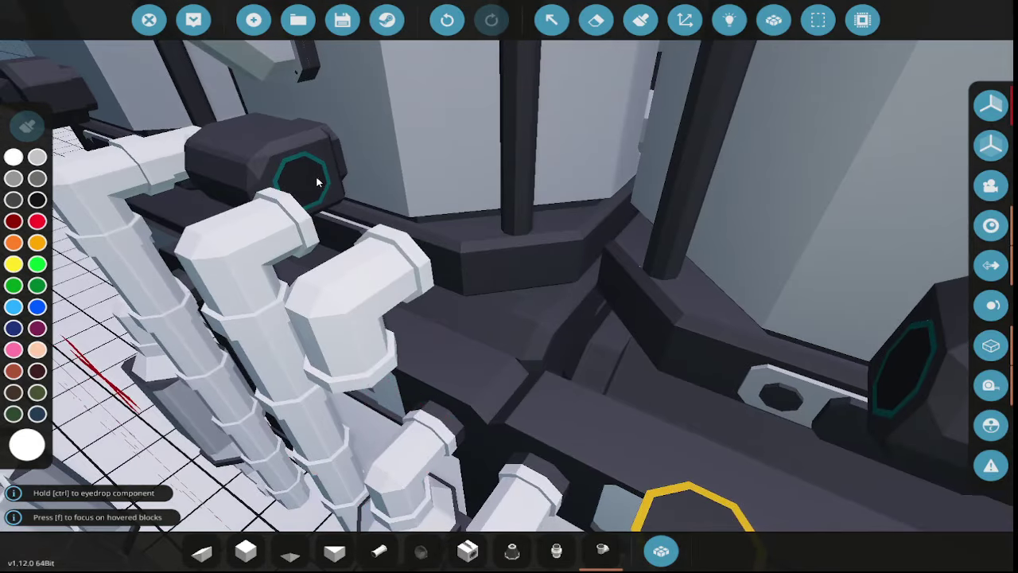
key(a)
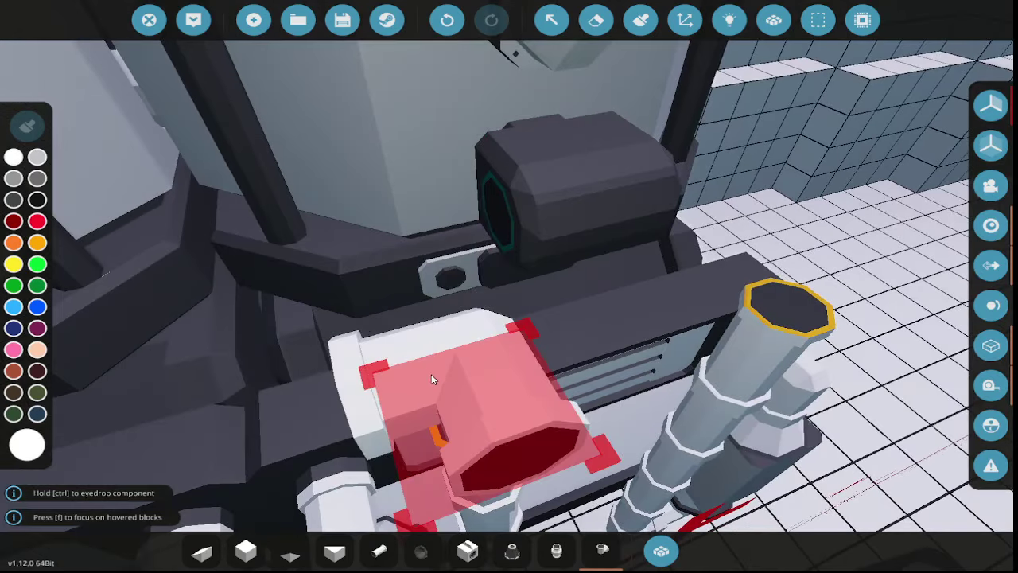
click(468, 211)
click(478, 316)
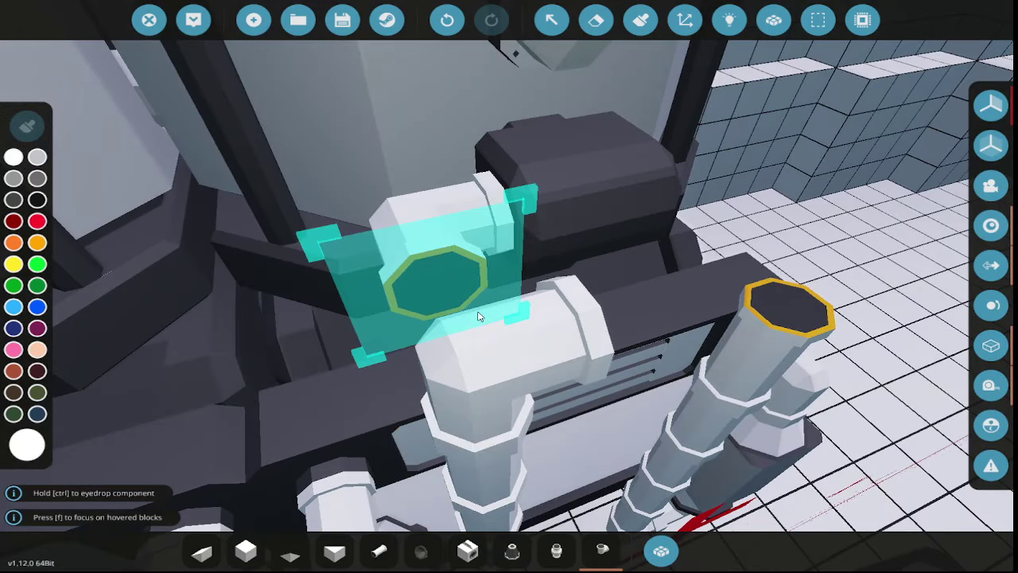
key(d)
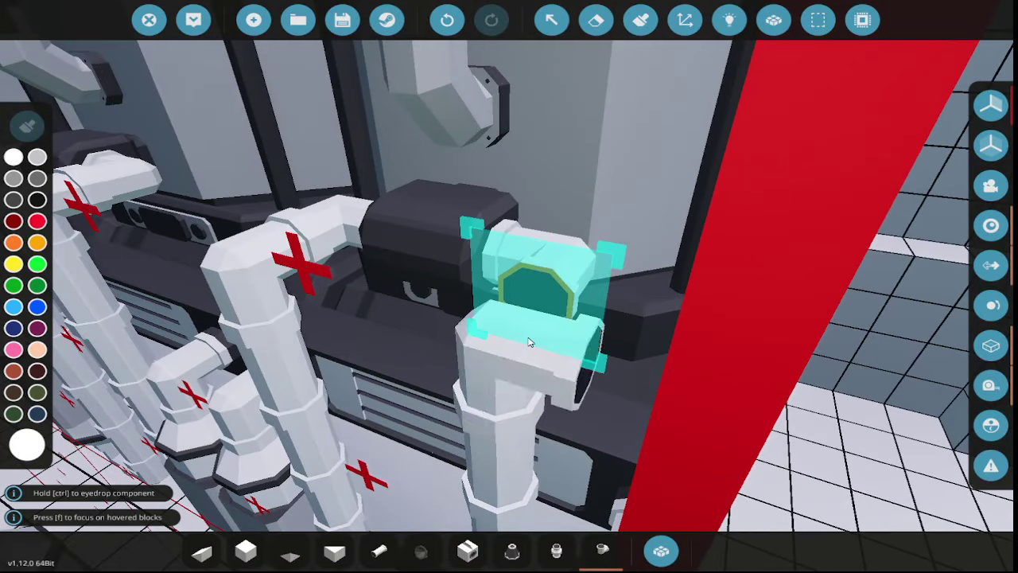
- Examine the pipe runs between the engine rows, the outer engine sides and the hull exterior
key(s)
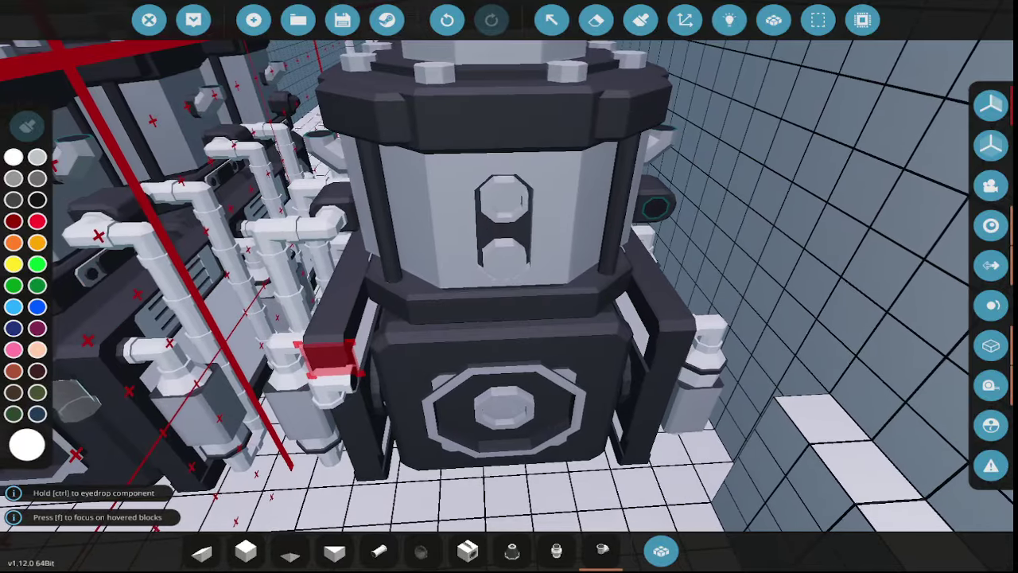
key(w)
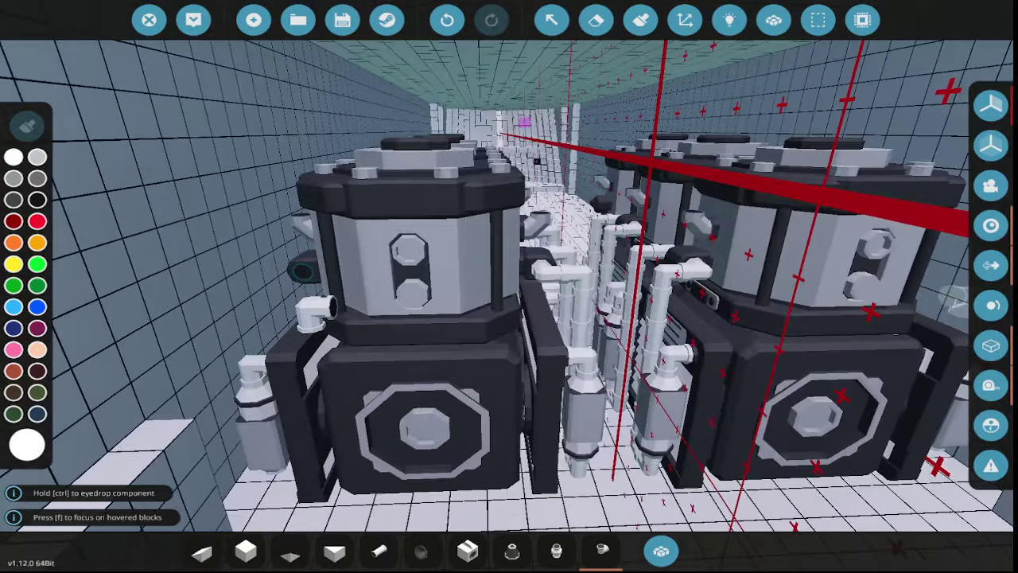
key(w)
key(s)
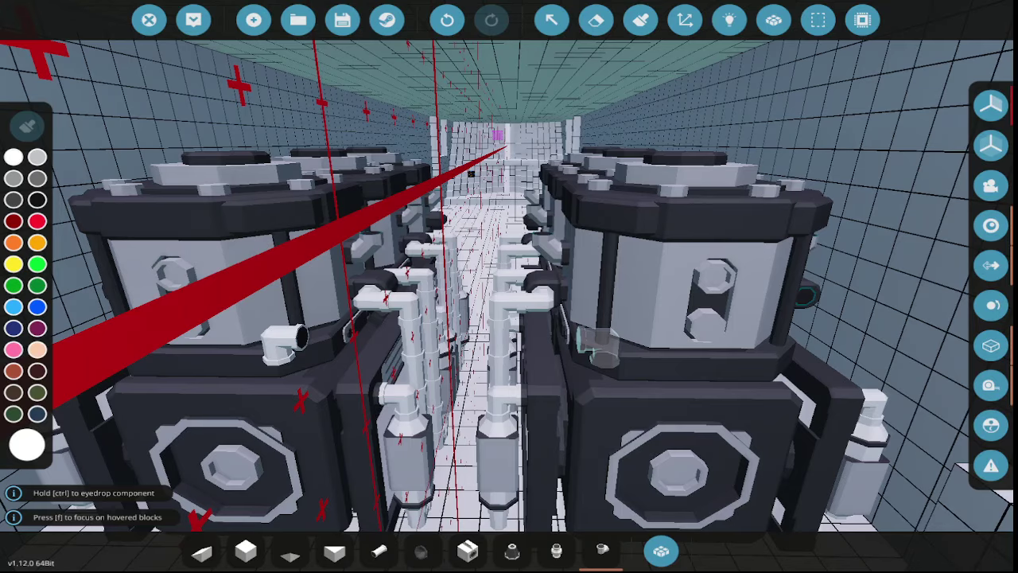
key(w)
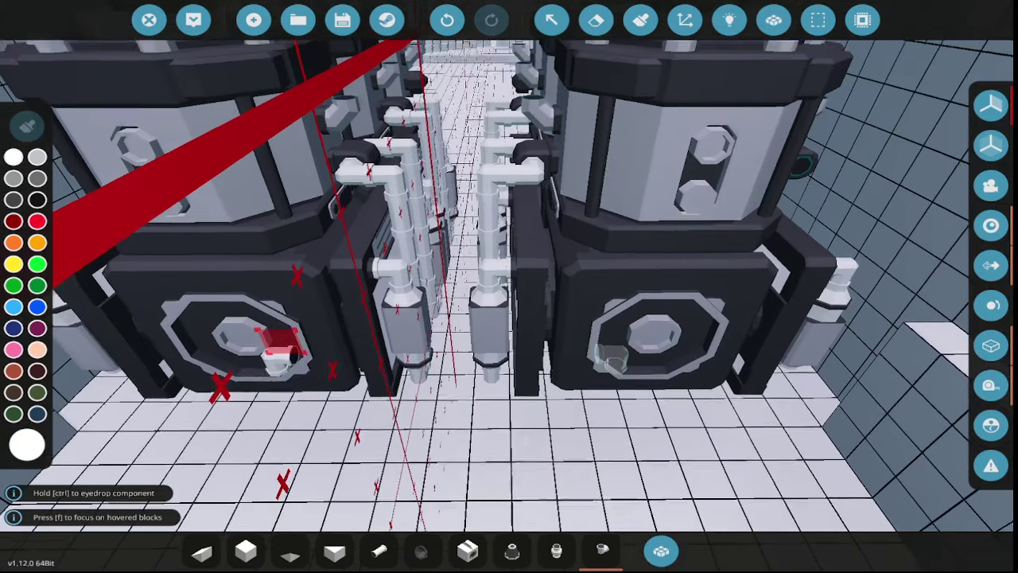
key(a)
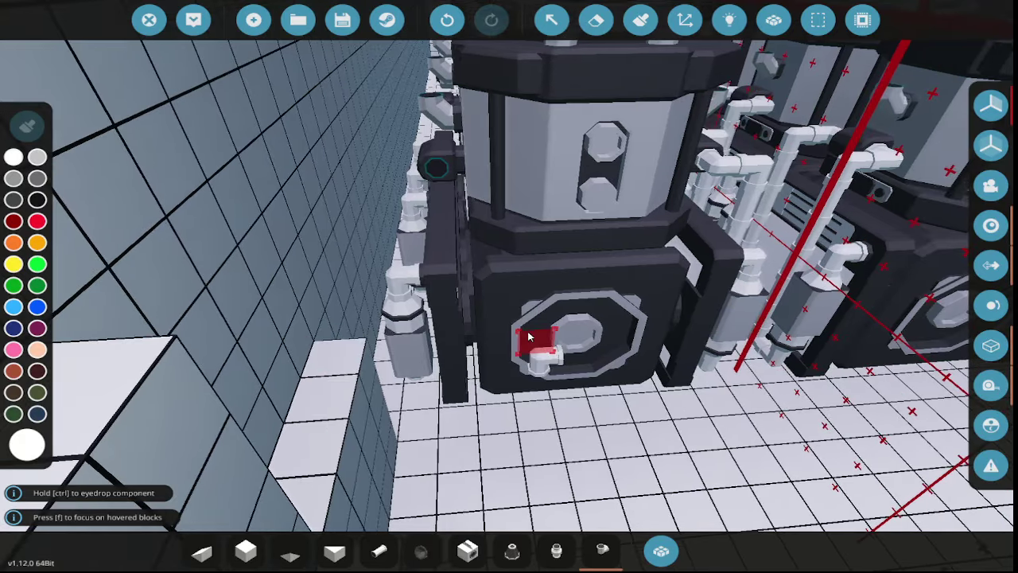
key(w)
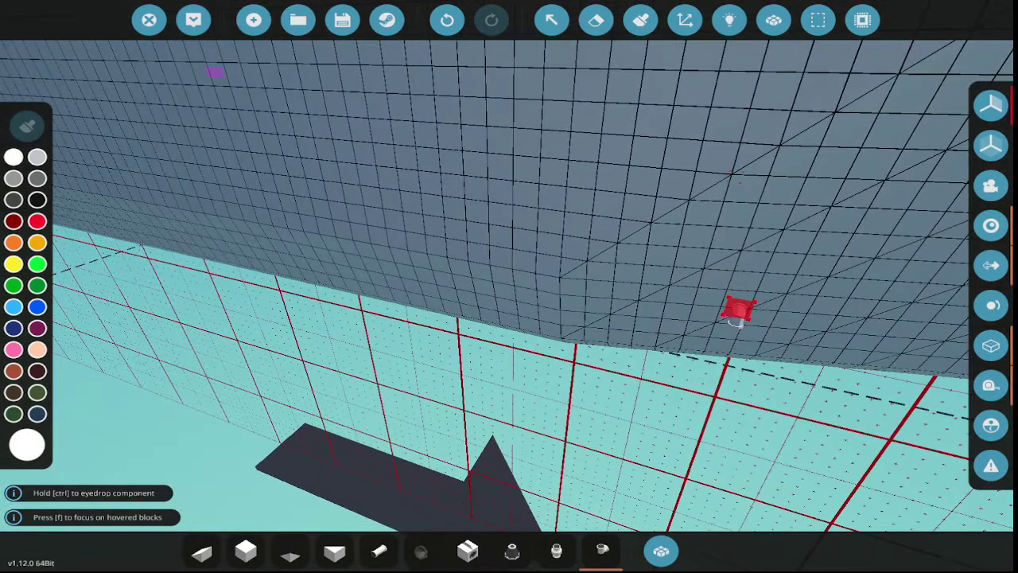
- Erase the hull side blocks covering the outer face of the engine row to open access to its pumps
key(w)
key(w)
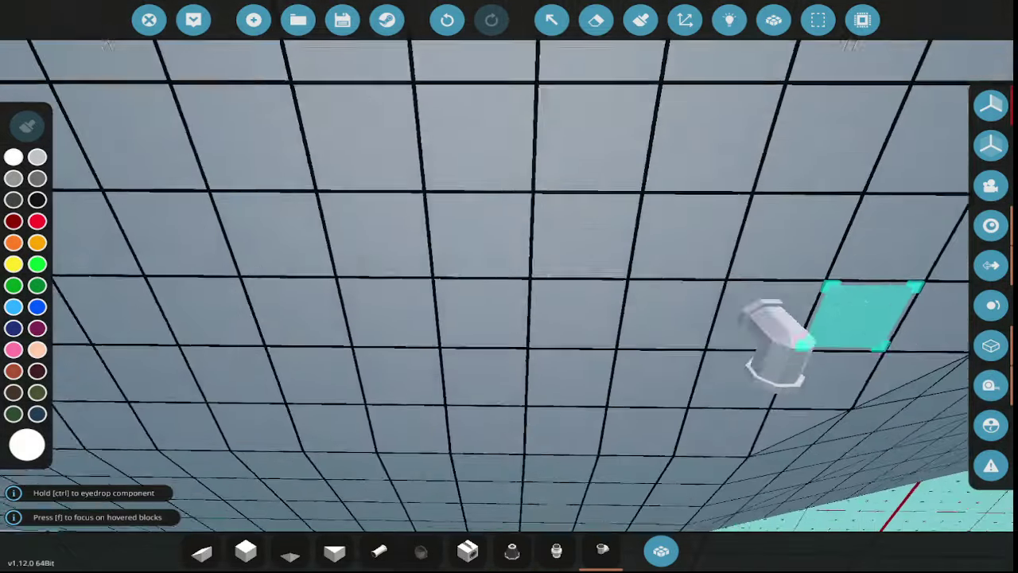
key(f)
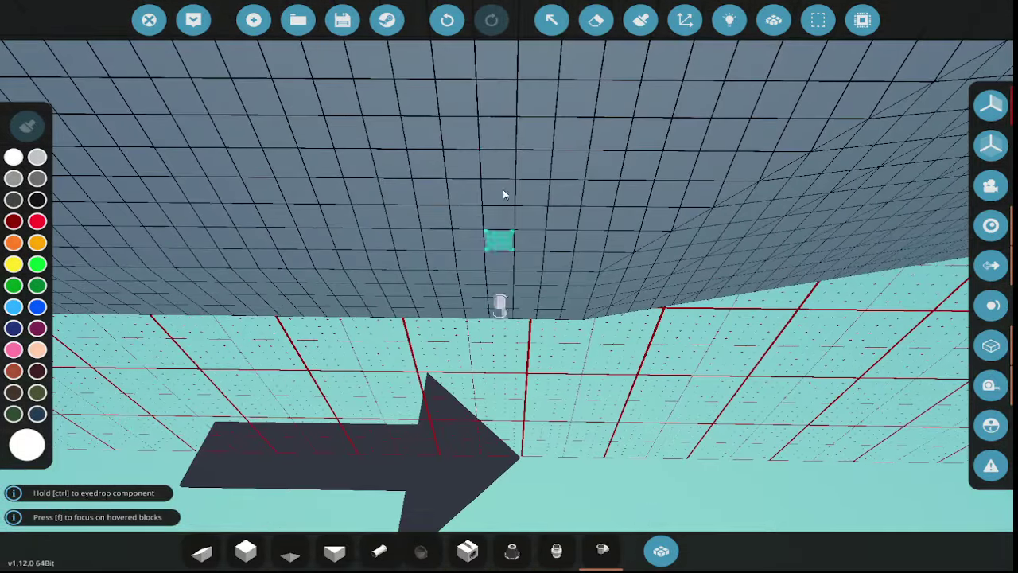
click(598, 19)
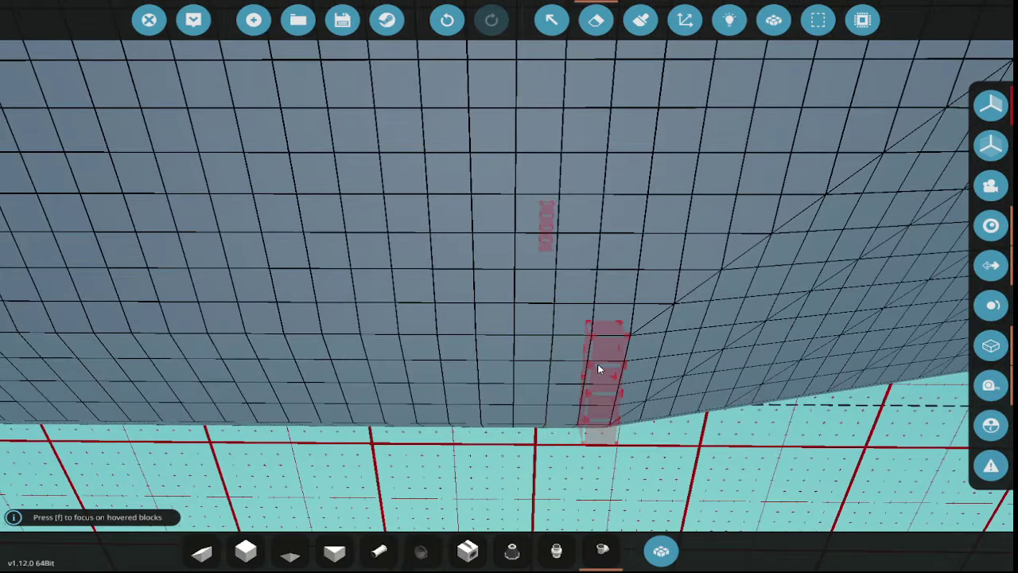
click(391, 362)
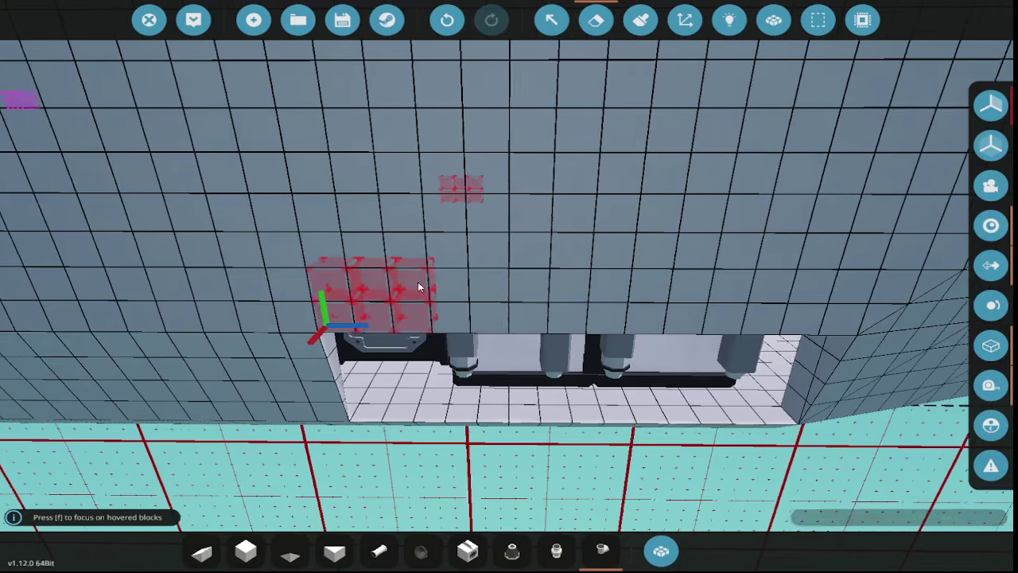
click(649, 198)
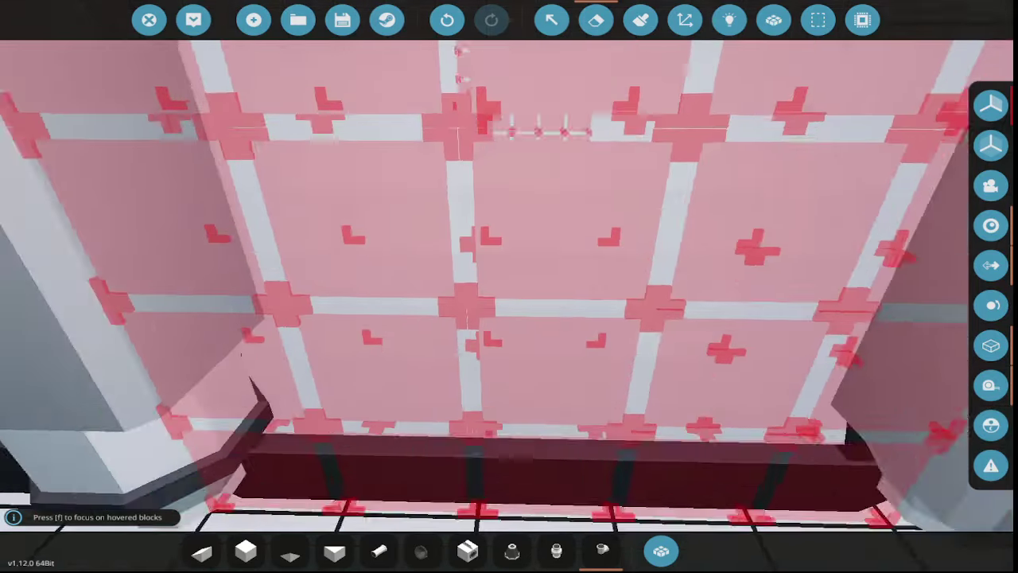
- Find the pipe angle by searching for "pipe" and fit sideways-facing pipe angles beneath the outer-side fluid pumps
key(q)
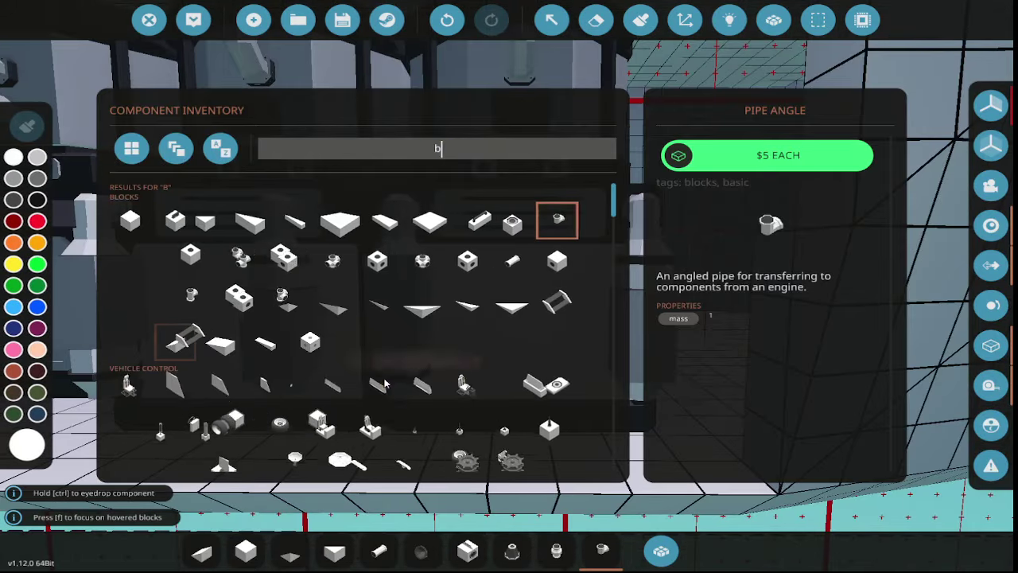
key(BackSpace)
text(pipe)
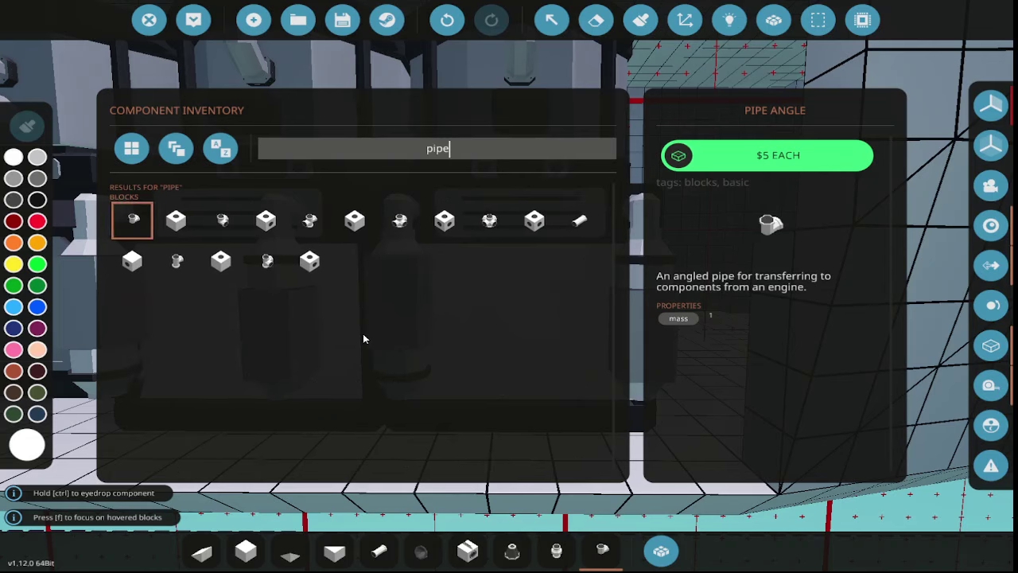
click(176, 220)
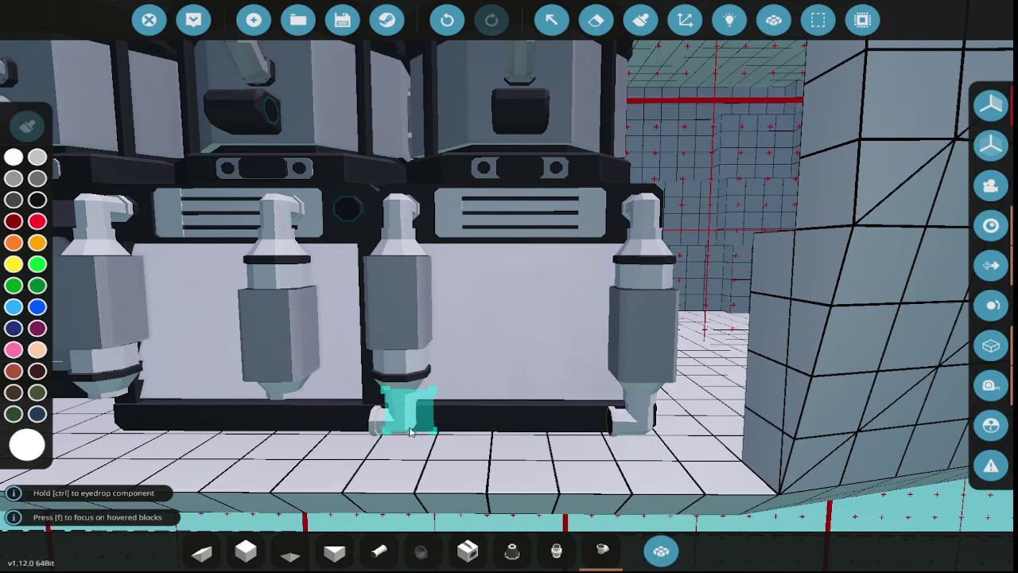
click(404, 432)
key(a)
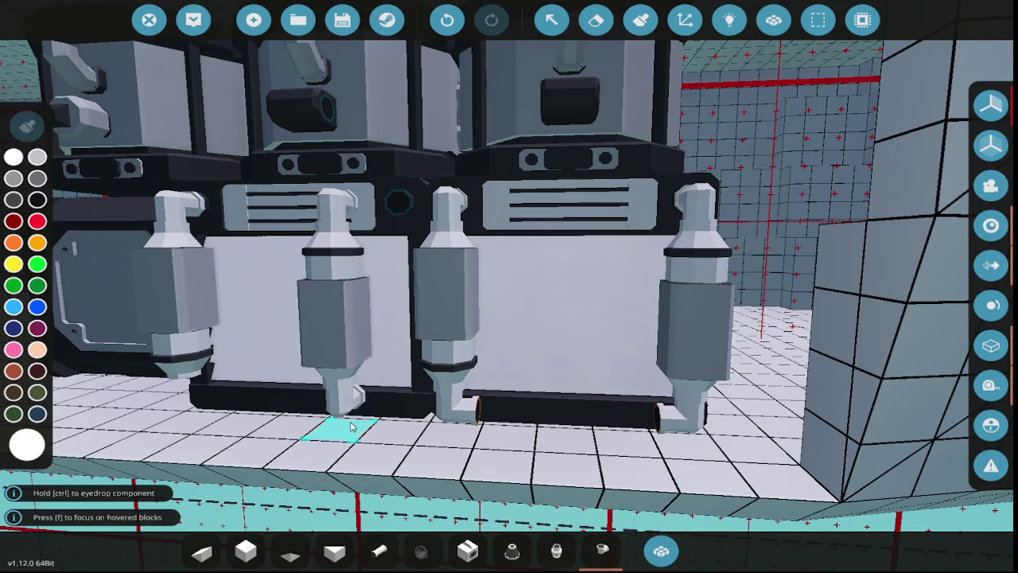
key(a)
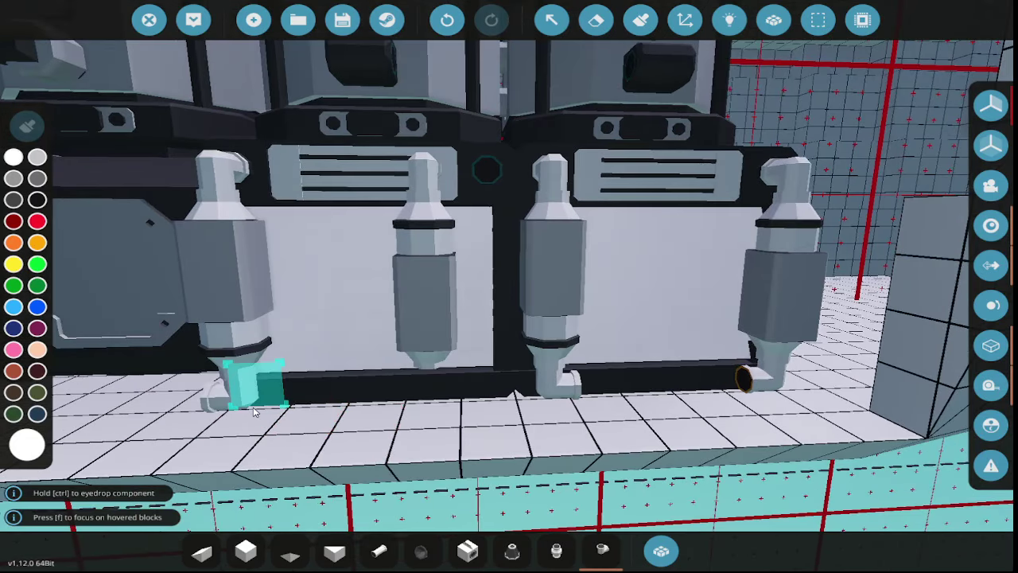
- Erase the misaligned pump and place an upright fluid pump below the open engine port, beside the neighbouring pump
click(593, 24)
click(426, 303)
text(q)
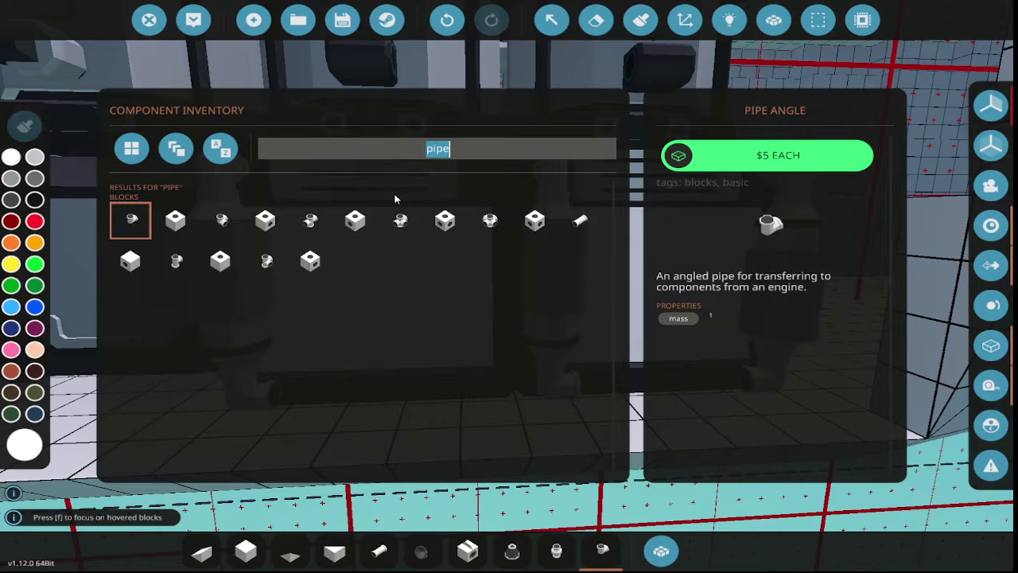
text(pum)
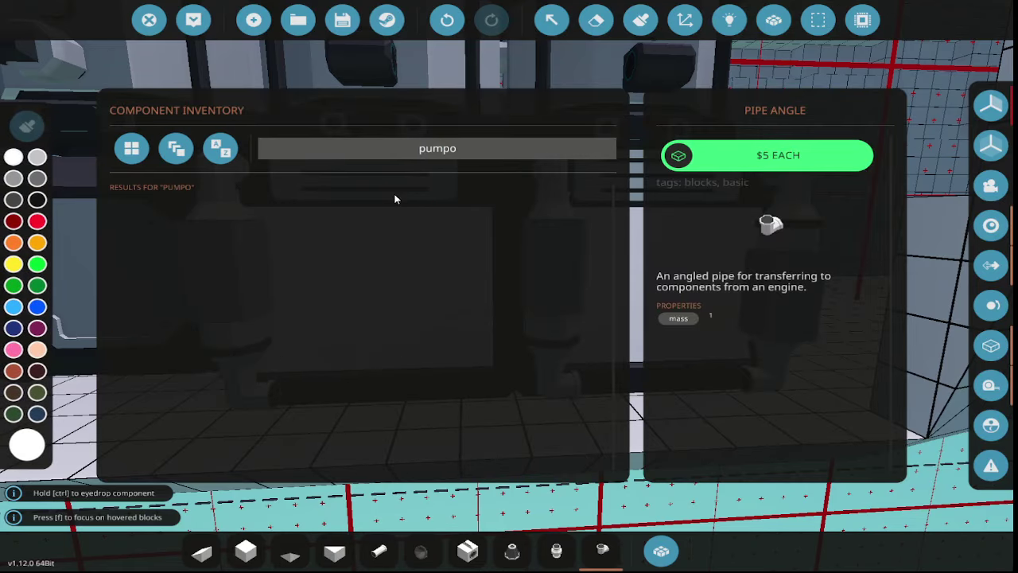
click(151, 223)
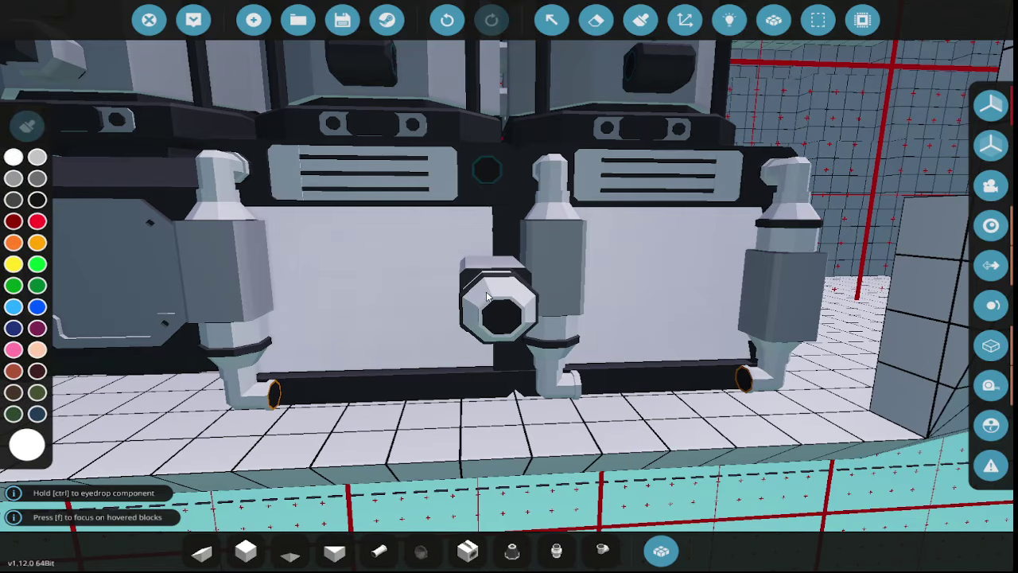
key(r)
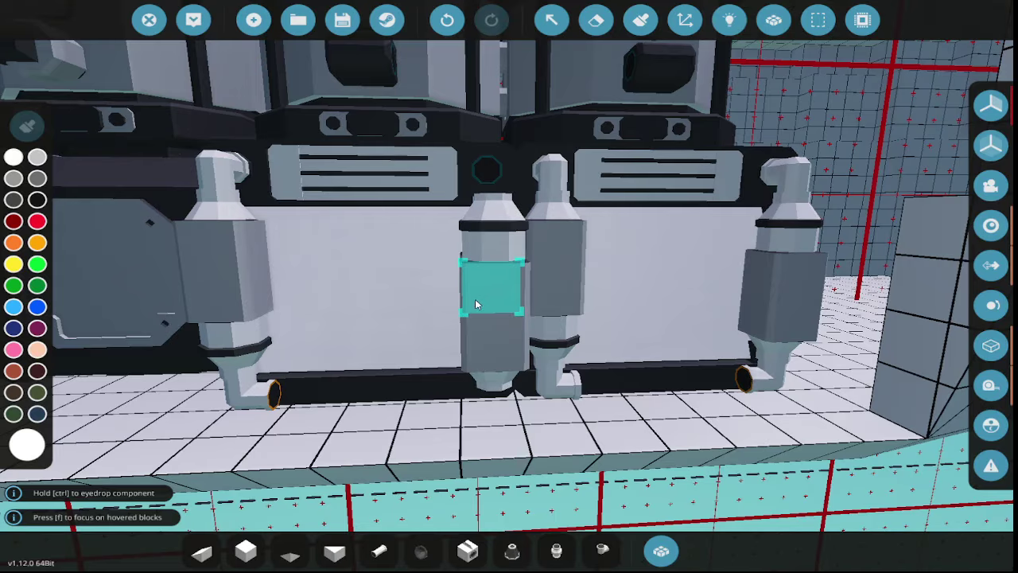
click(474, 299)
- Fit pipe angles above and below the replaced pump and add upward-facing pipe angles to the open floor-level ends
click(602, 550)
key(f)
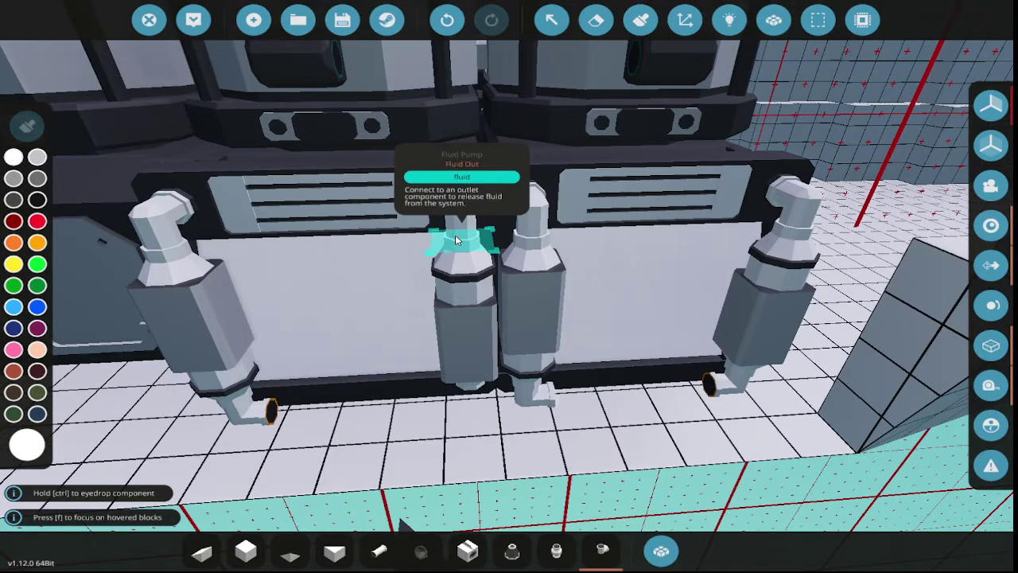
key(f)
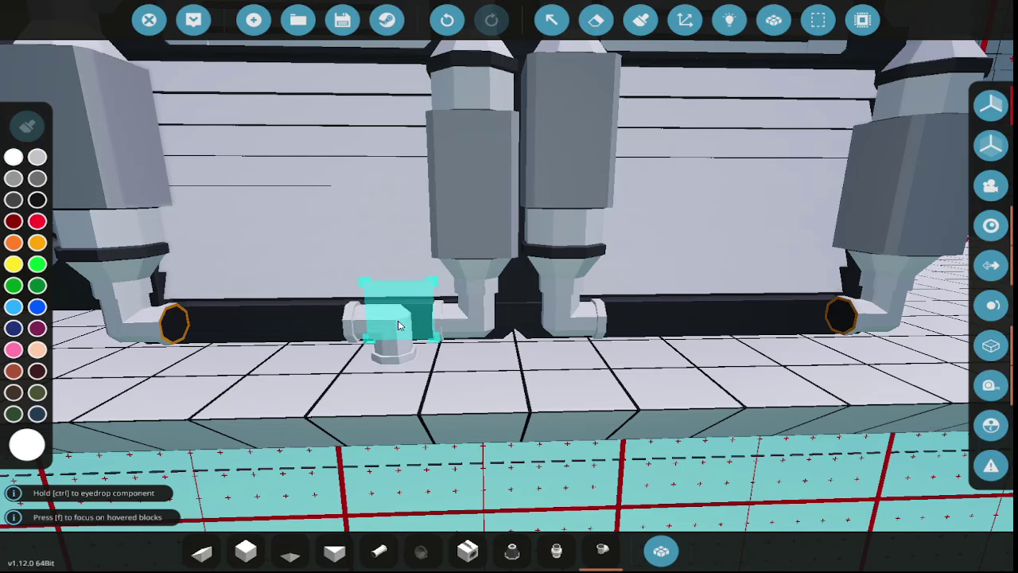
click(398, 320)
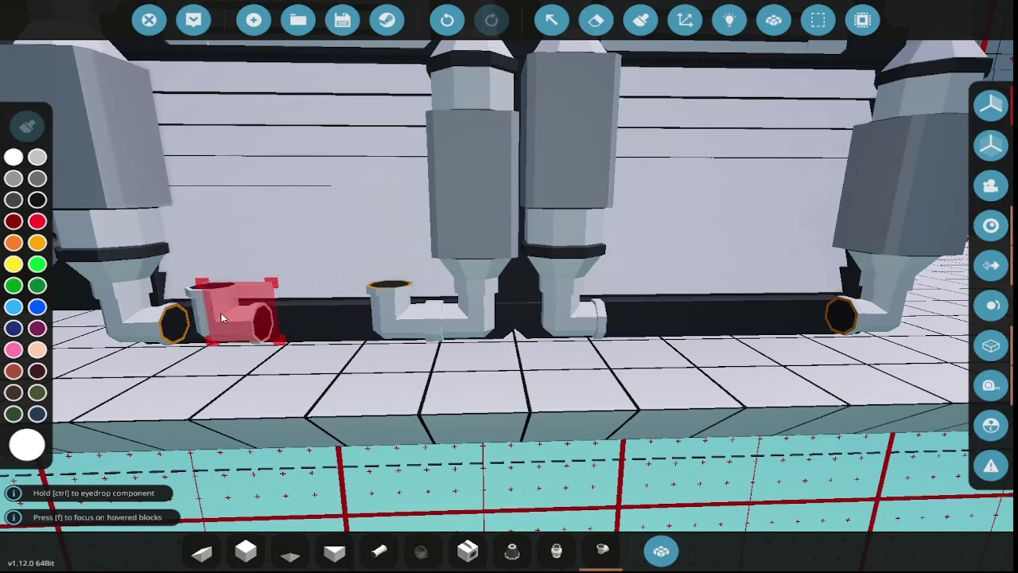
click(231, 314)
drag(509, 287, 505, 291)
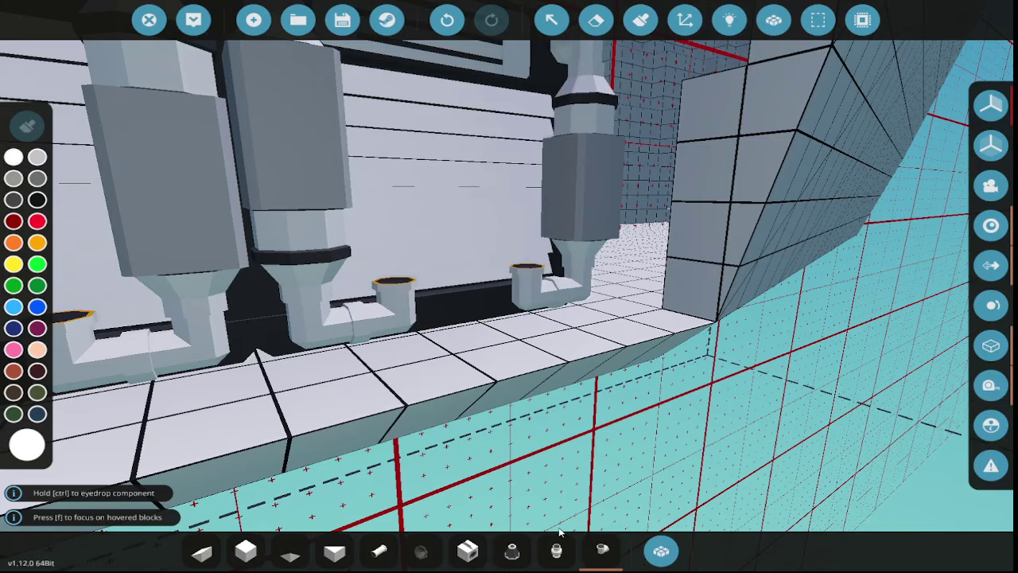
- Stack straight pipes upward from three of the floor-level pipe angles to just below the outer engine ports
click(379, 550)
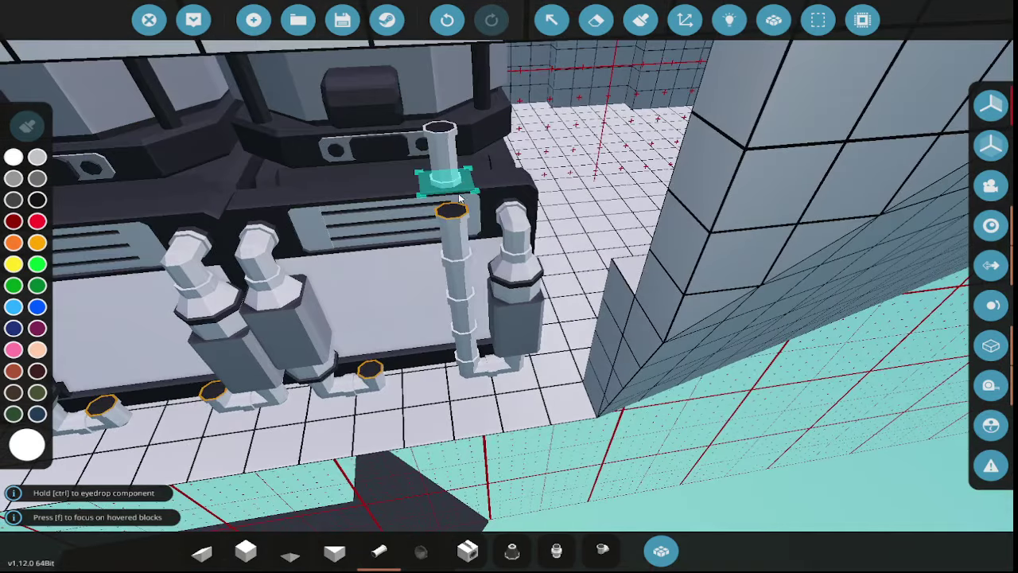
click(457, 210)
click(534, 303)
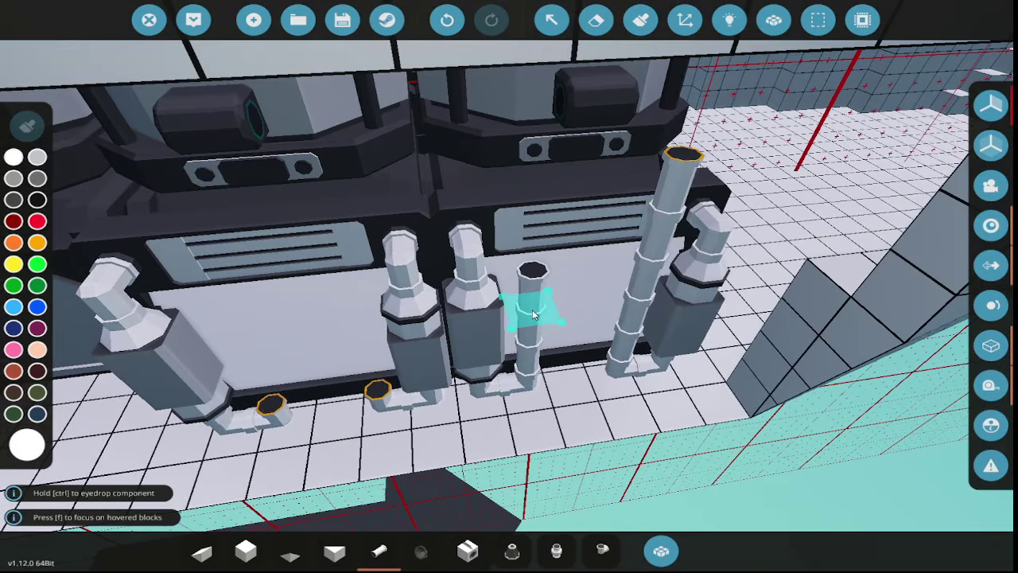
click(533, 251)
click(533, 251)
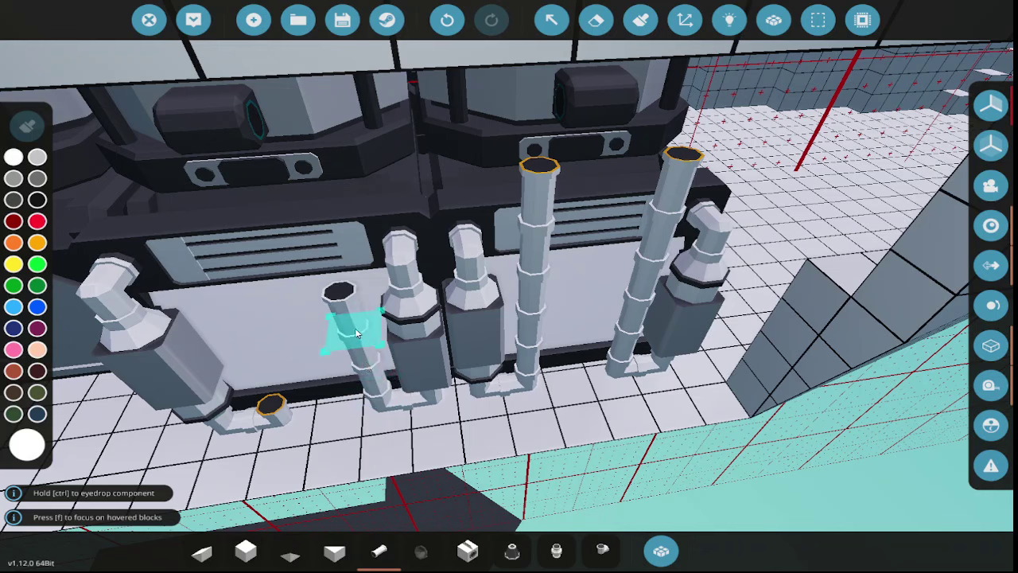
click(352, 280)
click(329, 205)
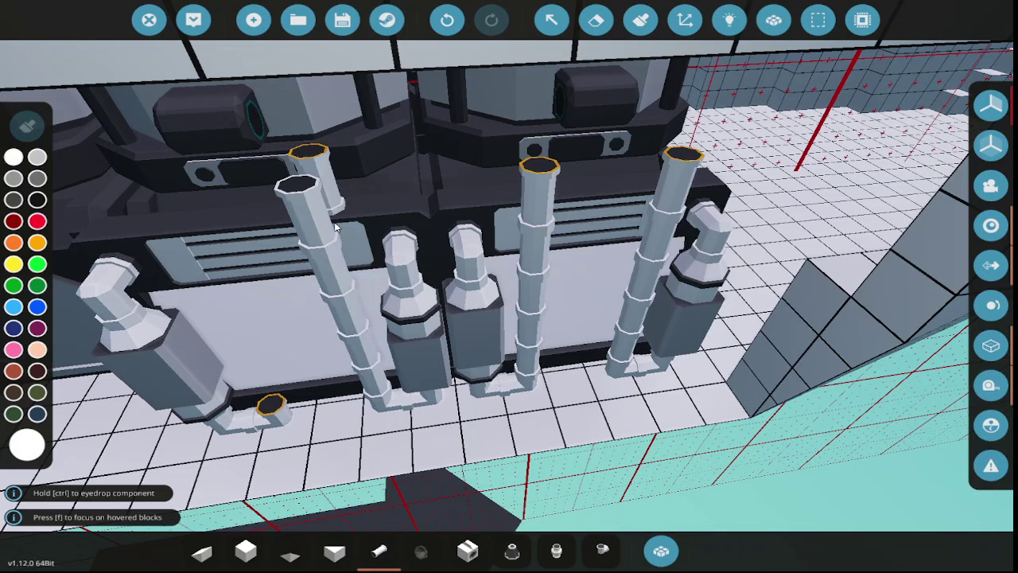
- Erase the stray straight pipe behind the third stack and complete the remaining vertical pipes up to port height
click(596, 19)
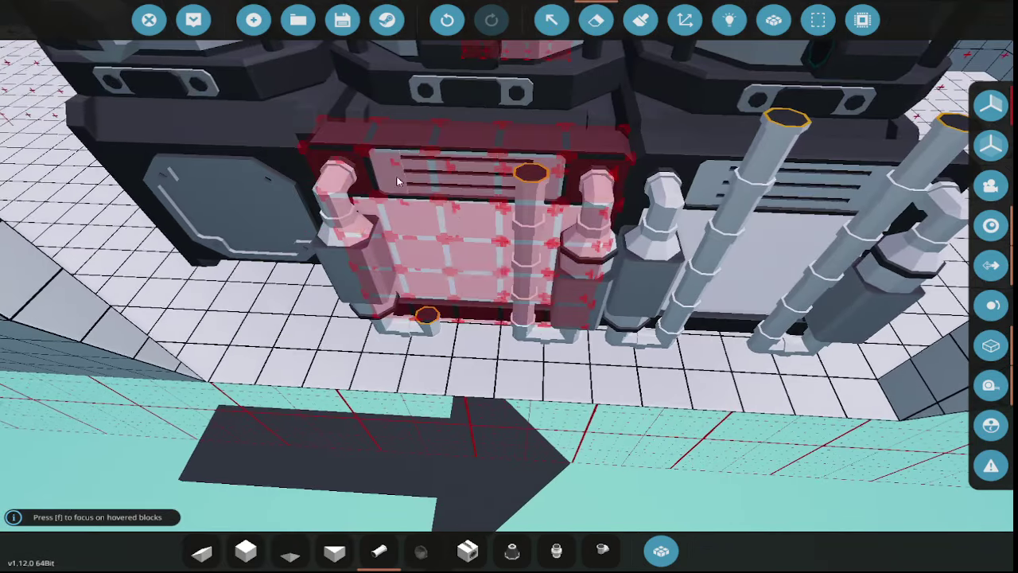
click(396, 175)
click(461, 549)
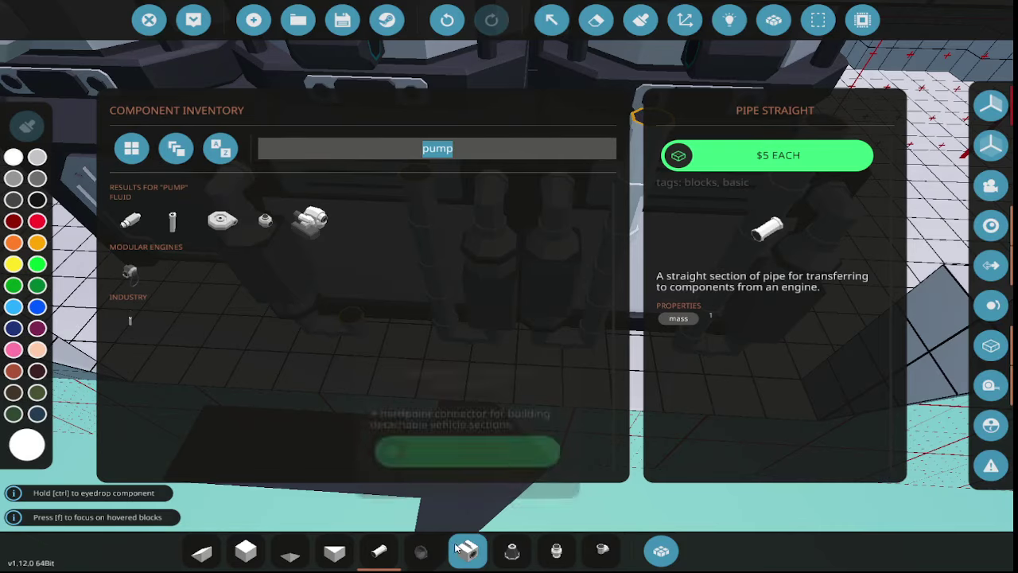
click(379, 549)
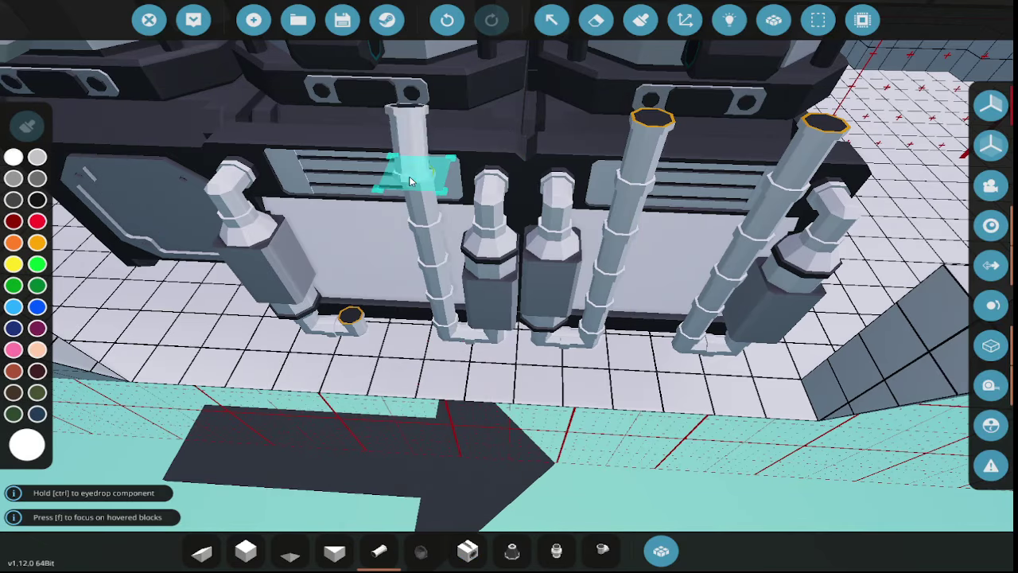
click(292, 183)
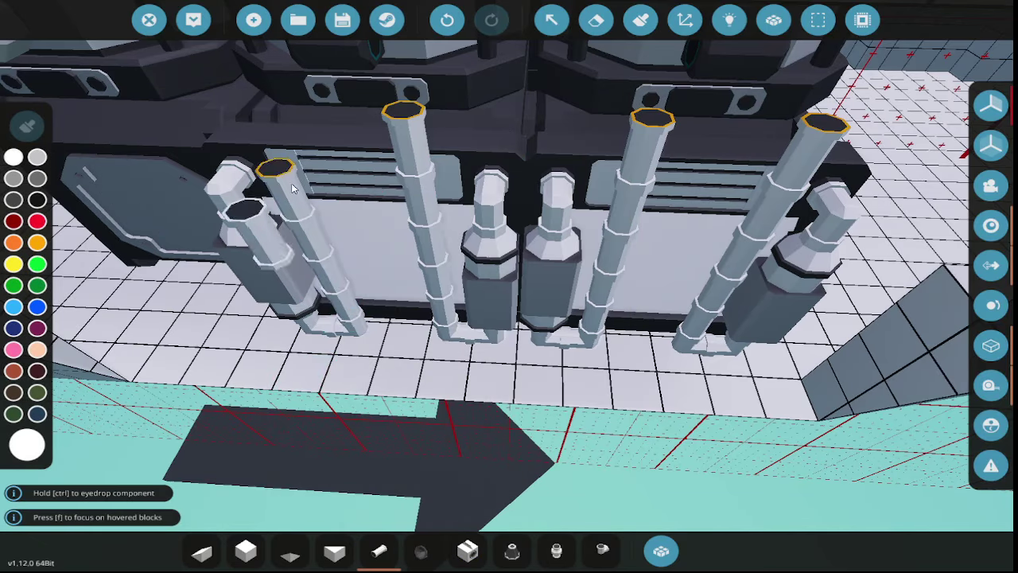
click(290, 180)
key(f)
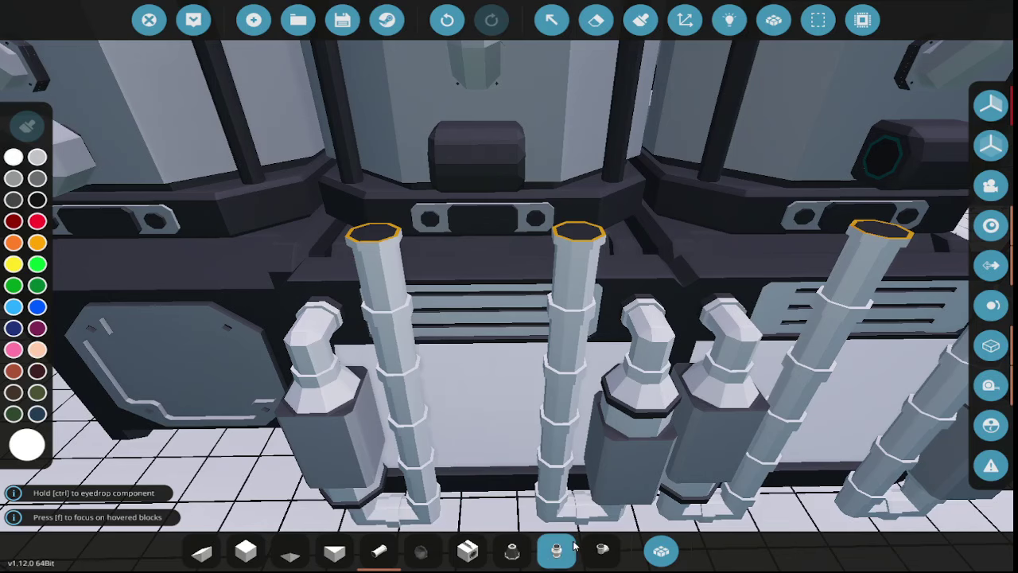
- Join the tops of the four vertical pipes to the outer-side engine ports with paired pipe angles
click(602, 549)
click(546, 177)
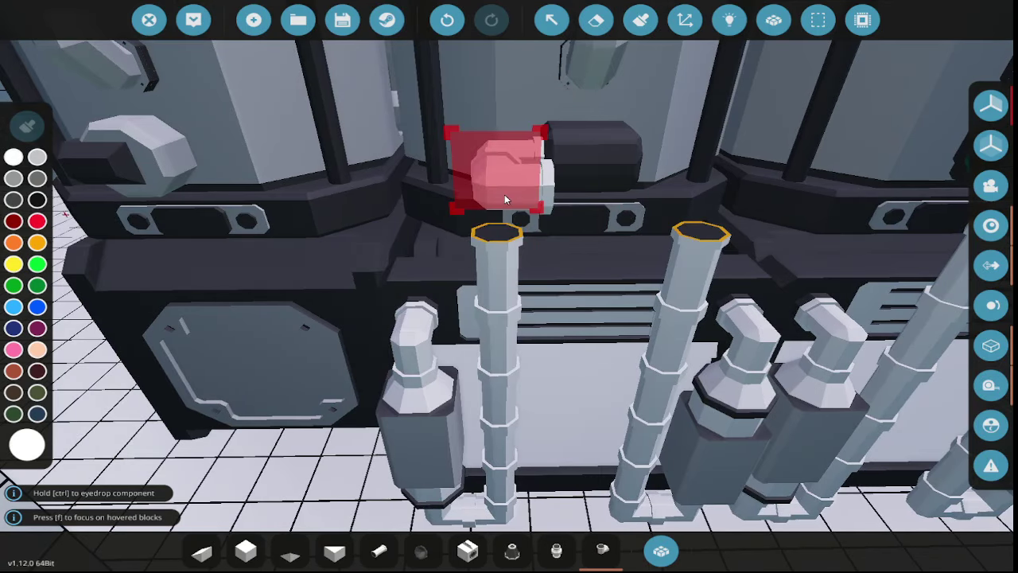
key(d)
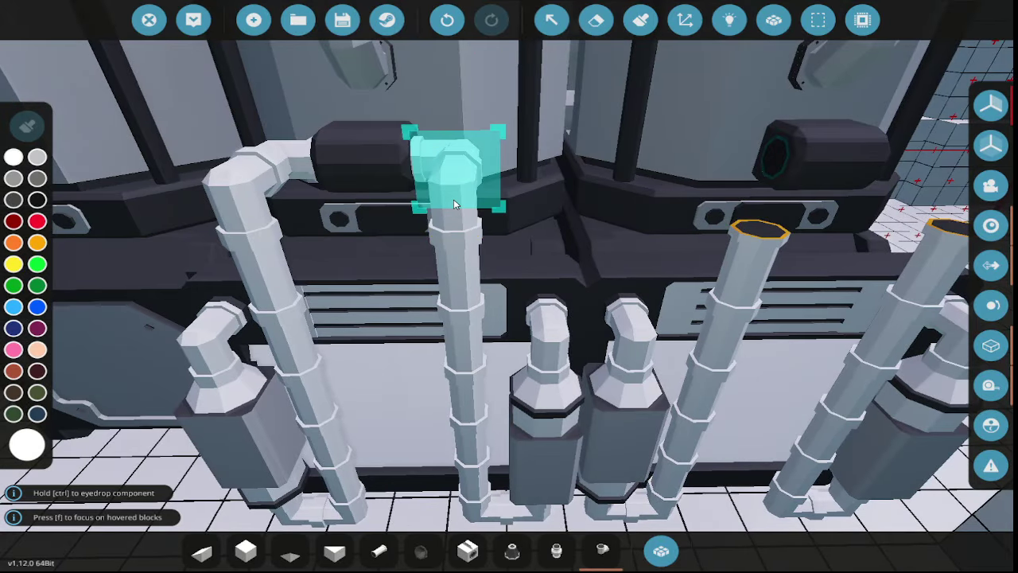
key(d)
key(e)
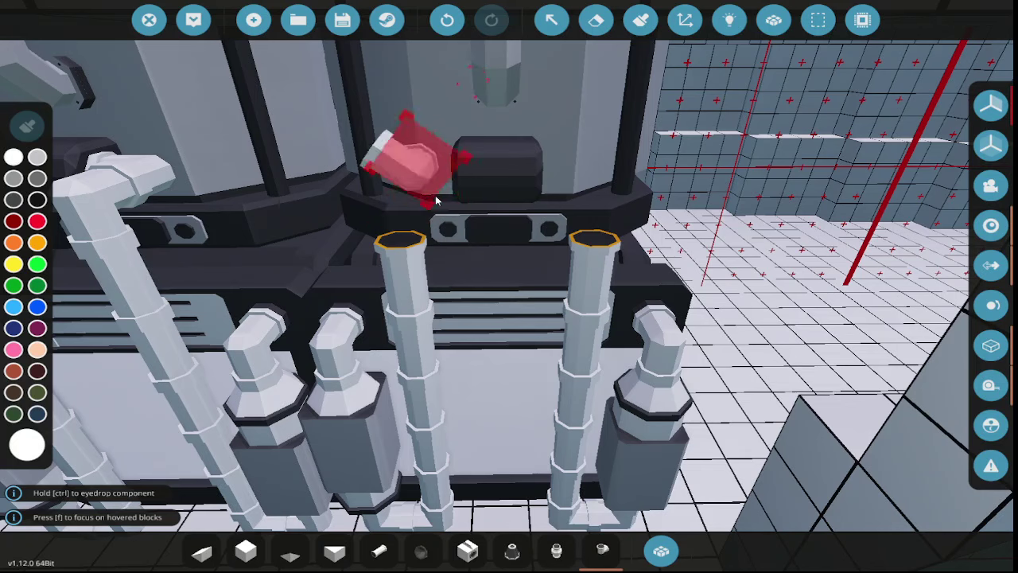
click(435, 200)
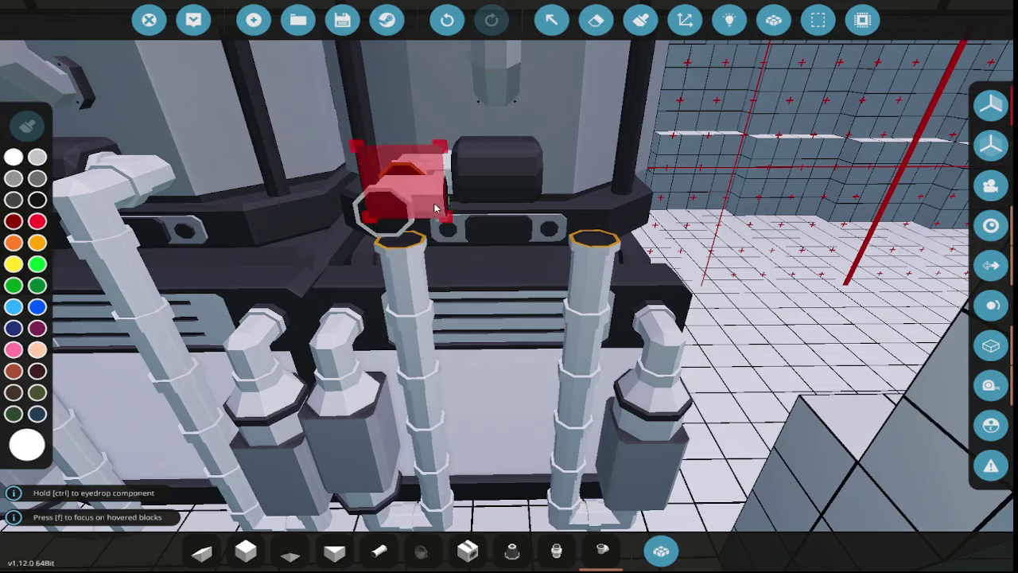
click(433, 211)
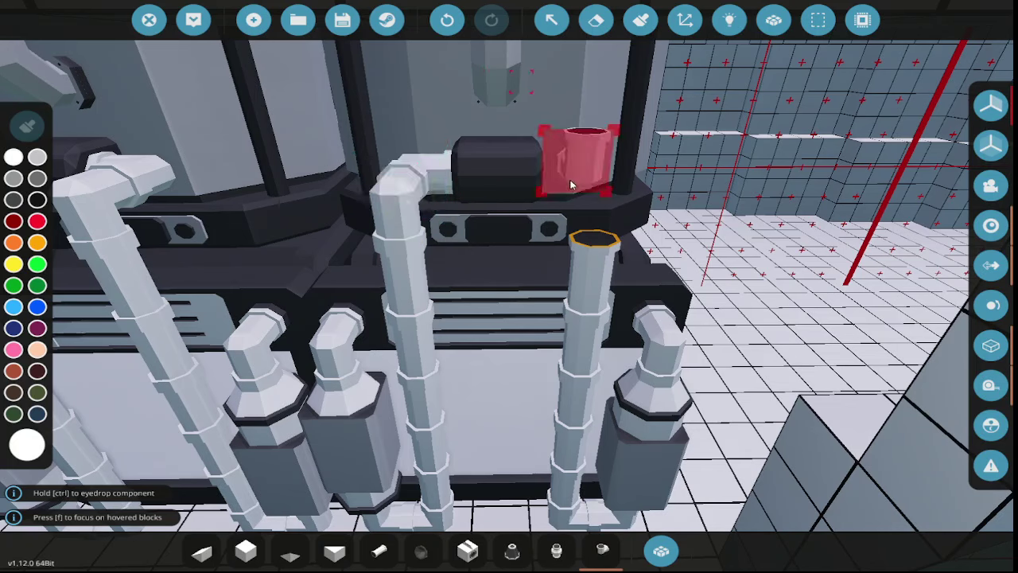
click(570, 184)
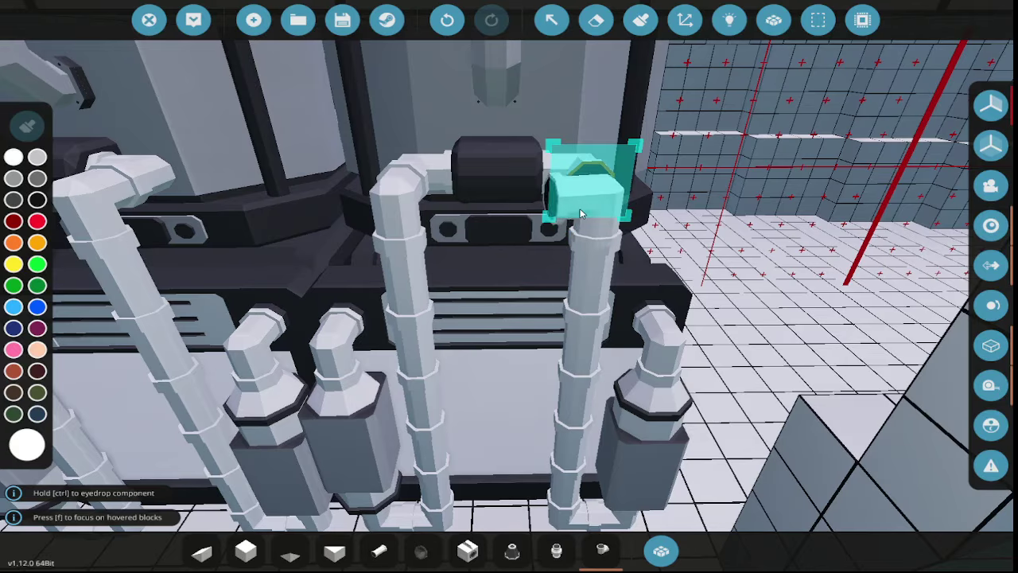
key(e)
key(f)
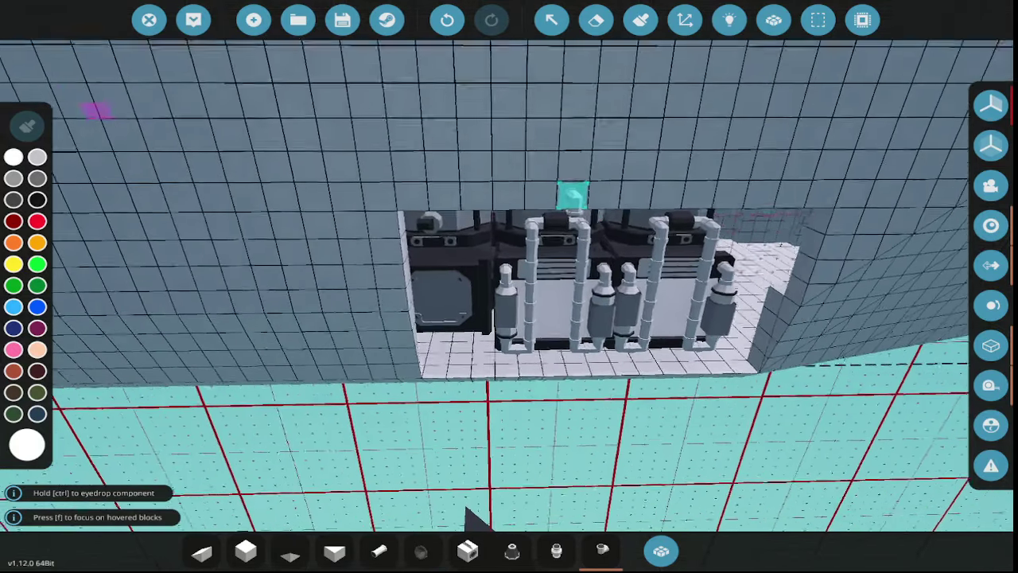
- Close the rectangular opening in the hull side beside the engines with basic blocks
text(q)
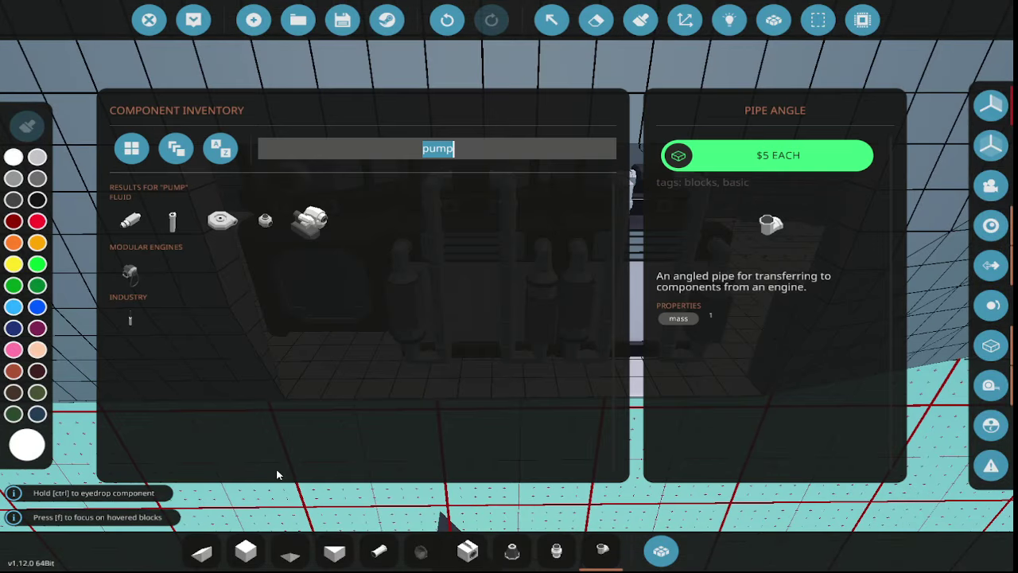
text(vb)
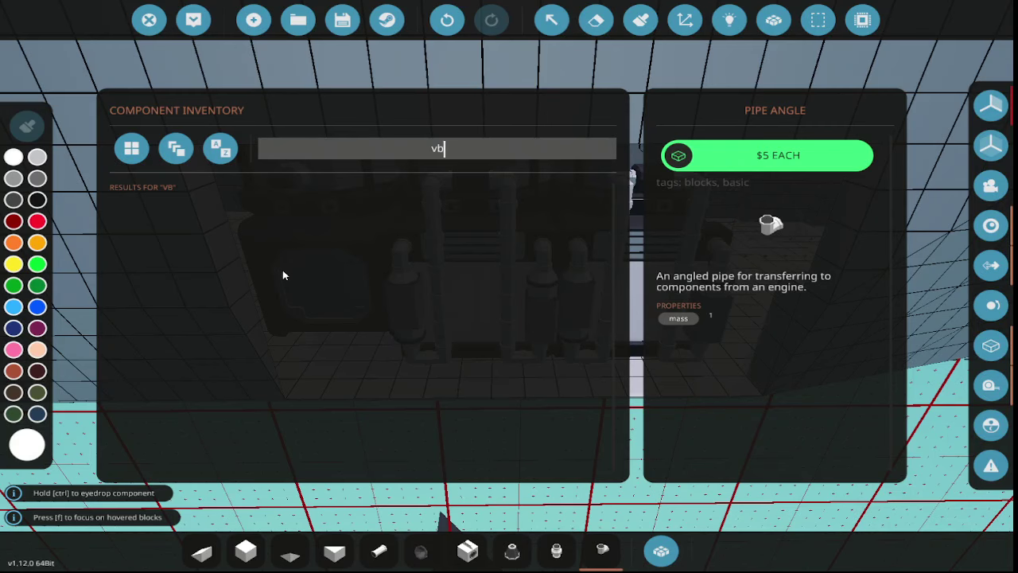
key(BackSpace)
key(BackSpace)
text(b)
click(262, 340)
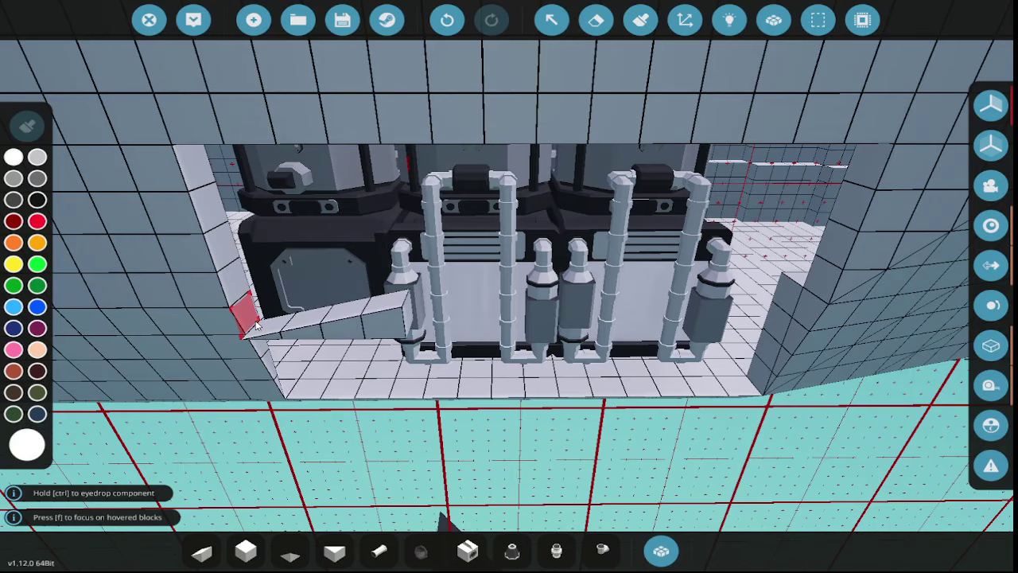
drag(255, 325, 746, 392)
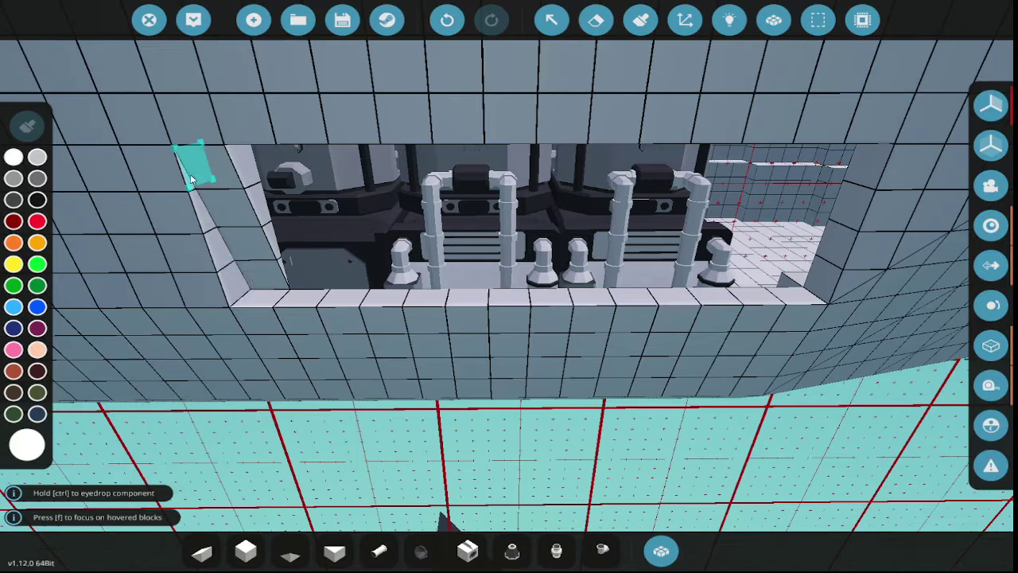
click(245, 550)
drag(193, 159, 556, 332)
scroll(556, 332, down, 10)
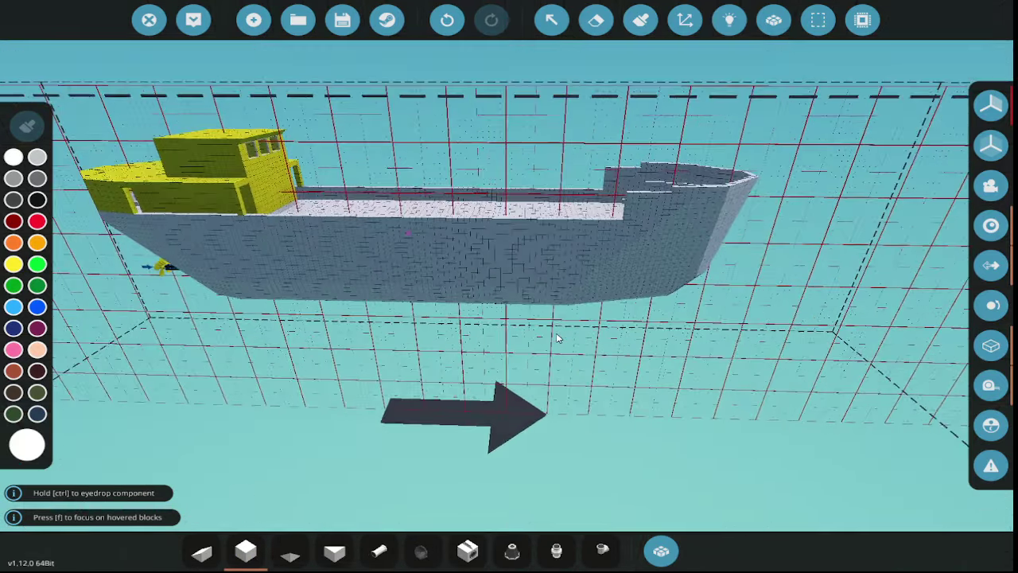
- Erase two mirrored openings, each two by three blocks, in the yellow deck directly behind the upper cabin wall
scroll(548, 331, up, 10)
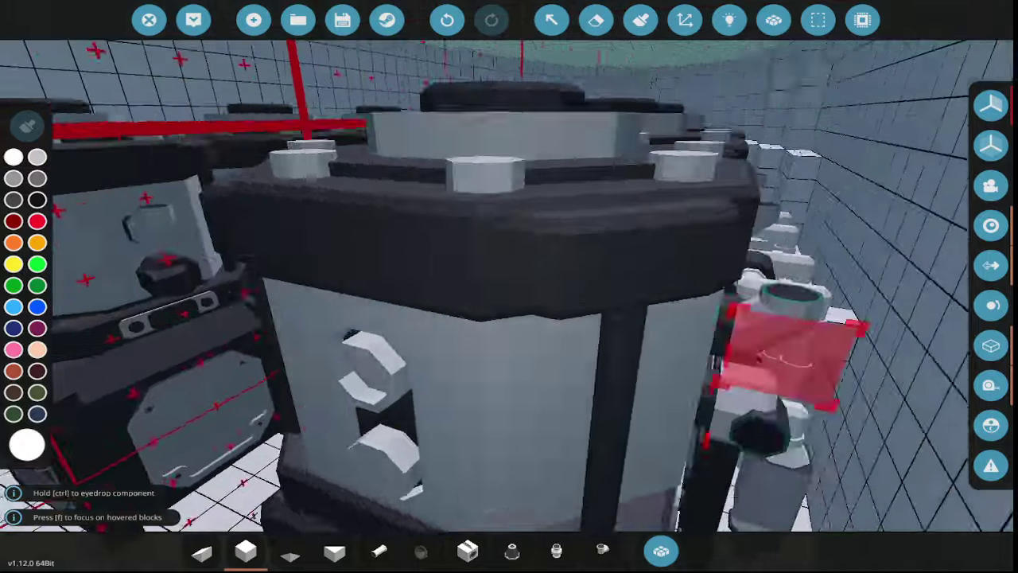
scroll(509, 302, down, 8)
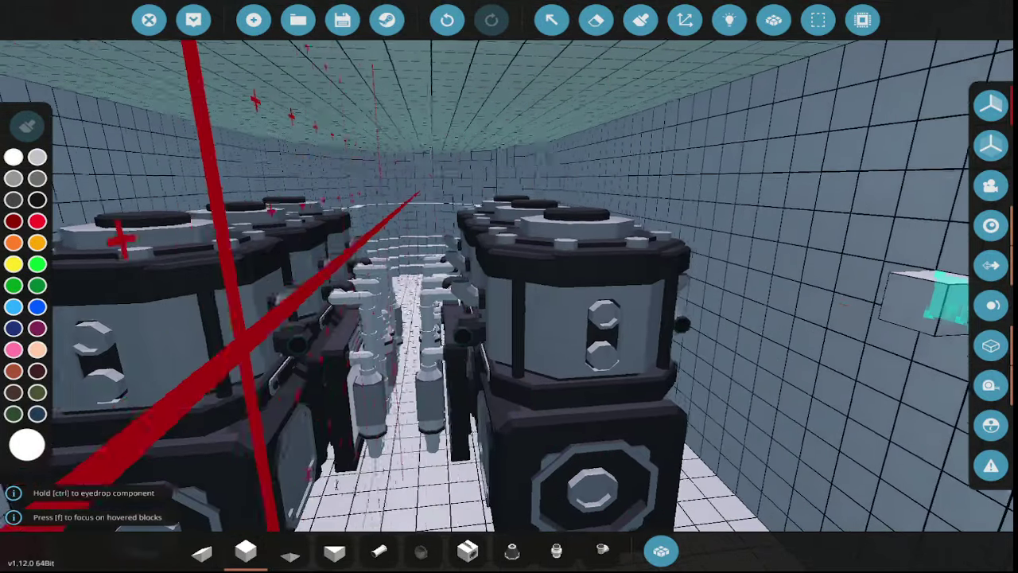
key(w)
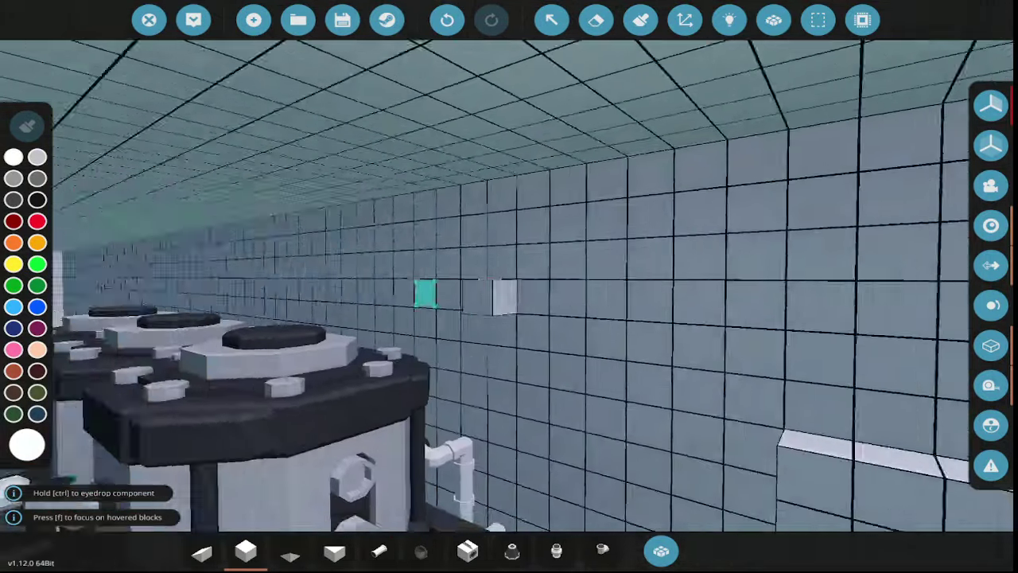
key(w)
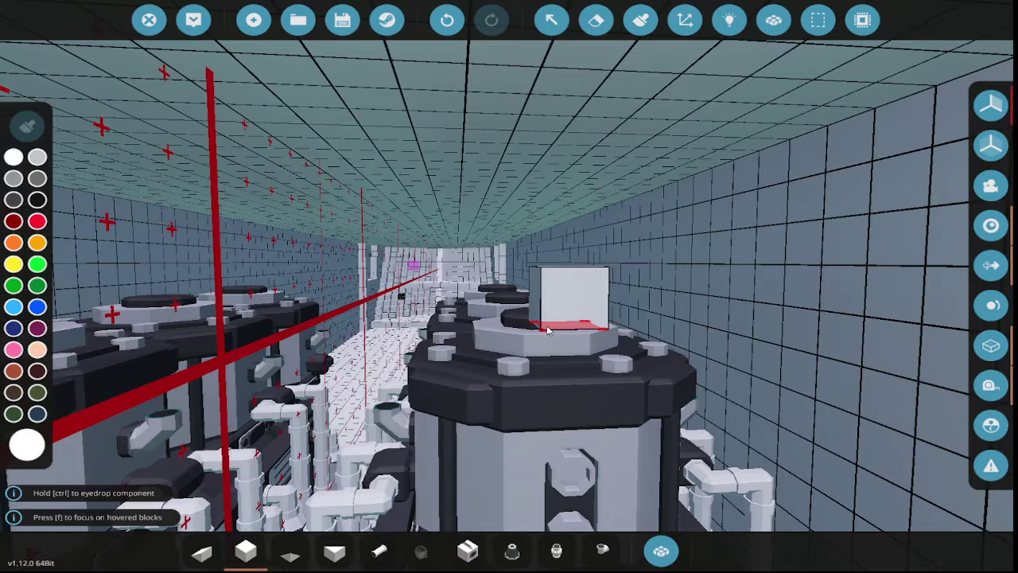
key(w)
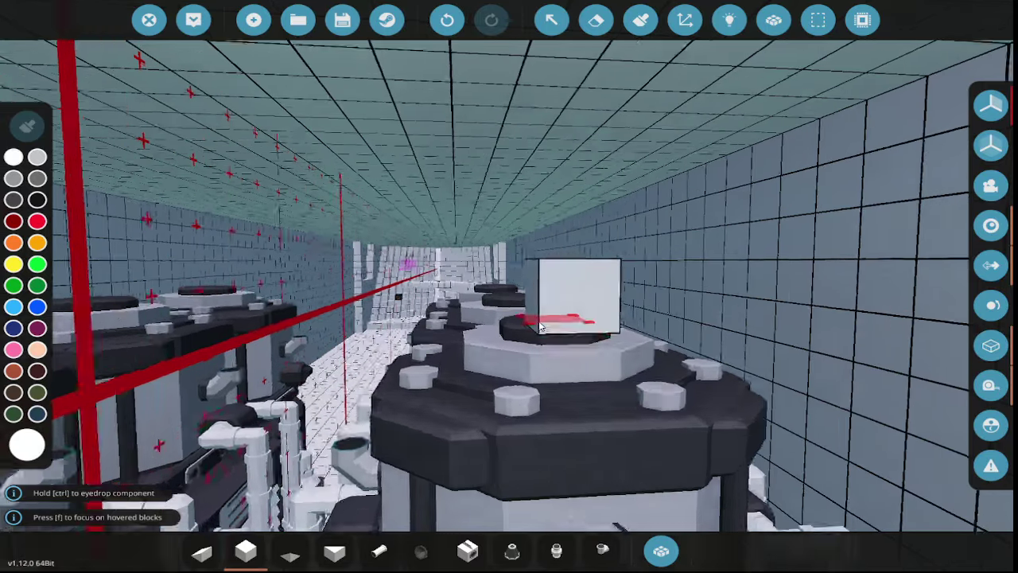
key(w)
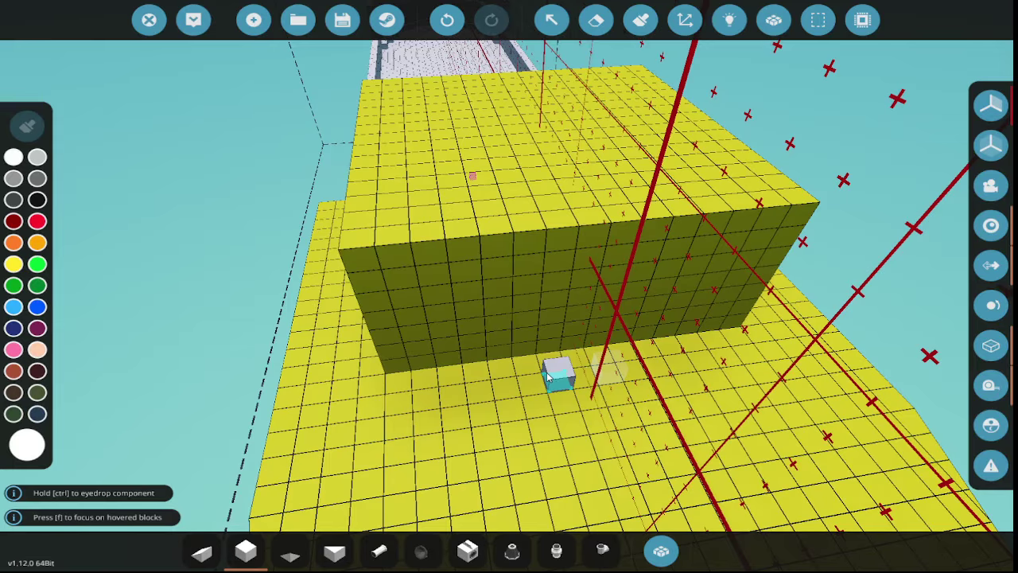
key(f)
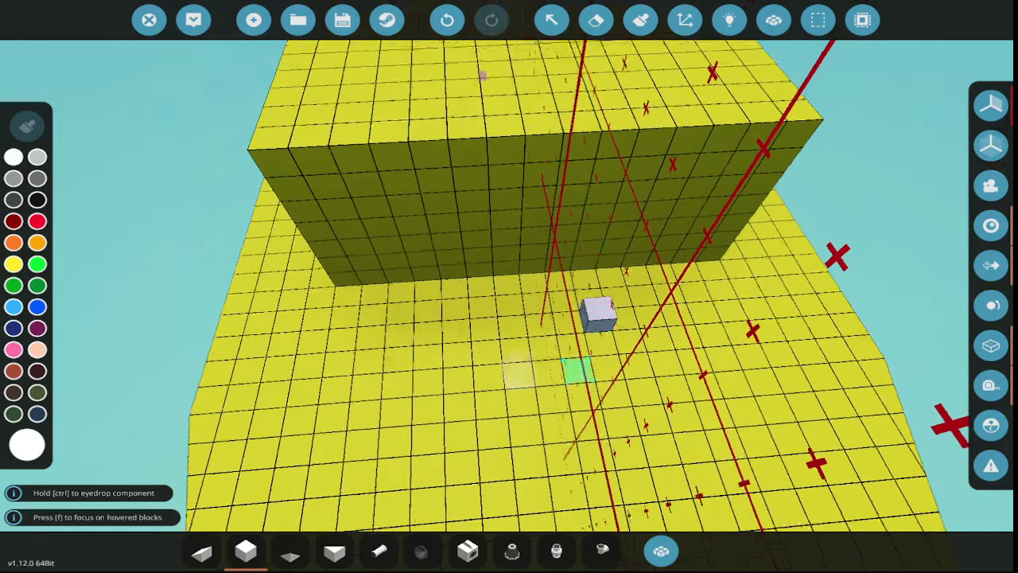
key(f)
key(f)
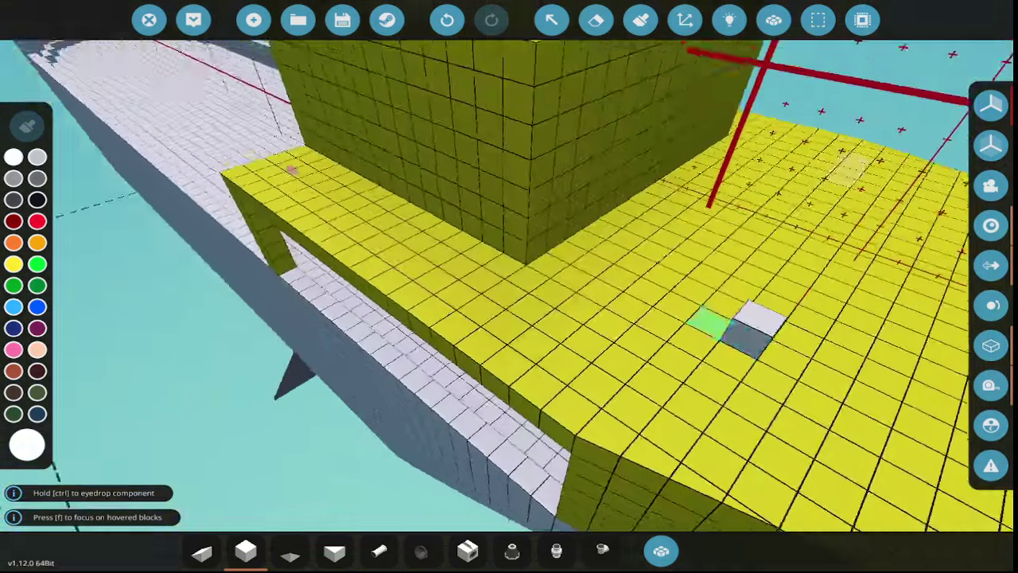
key(f)
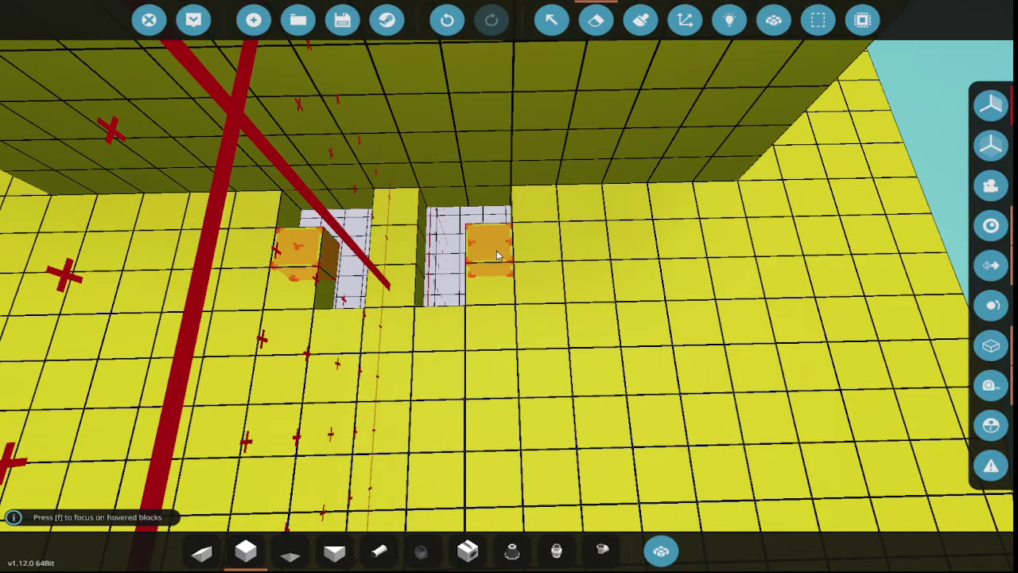
- Fill both deck openings with vertically oriented Pipe Straight (Enclosed) blocks
text(q)
text(pipe)
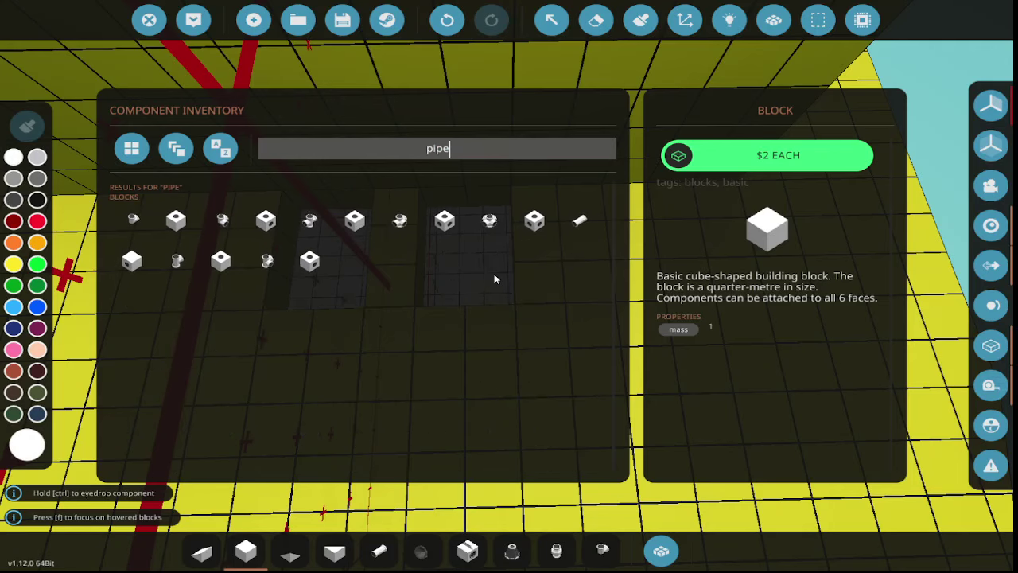
click(129, 259)
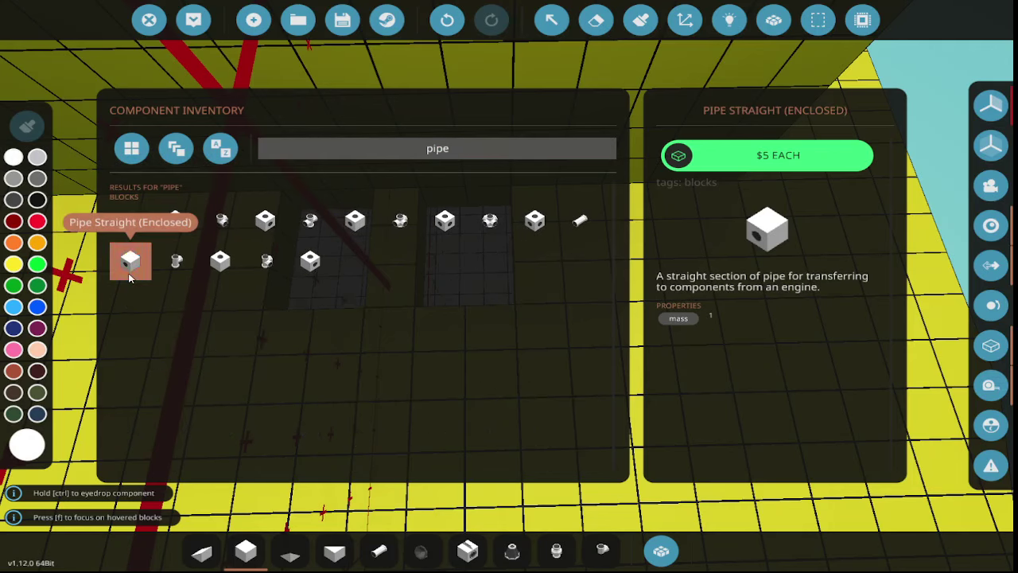
key(q)
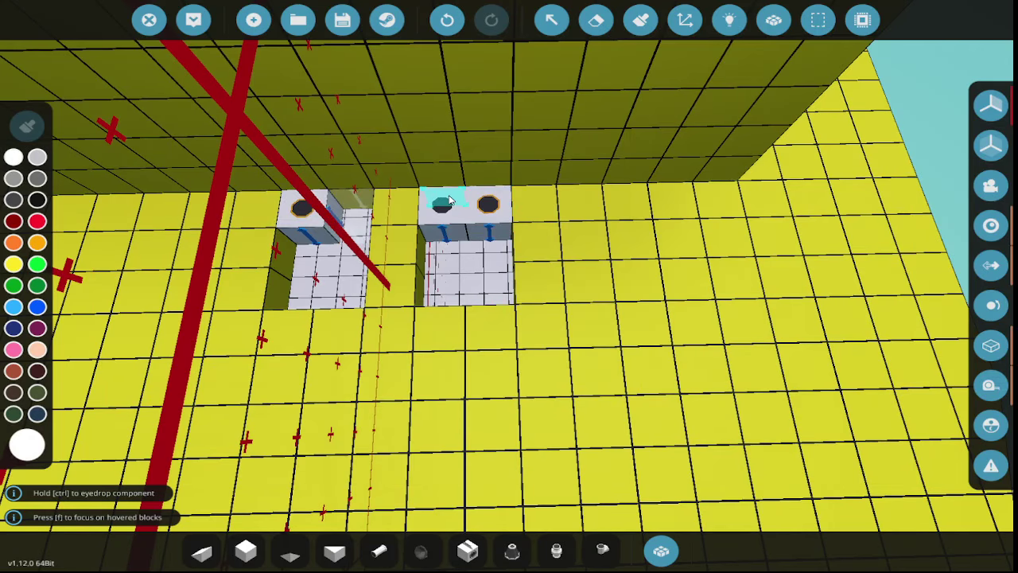
click(446, 239)
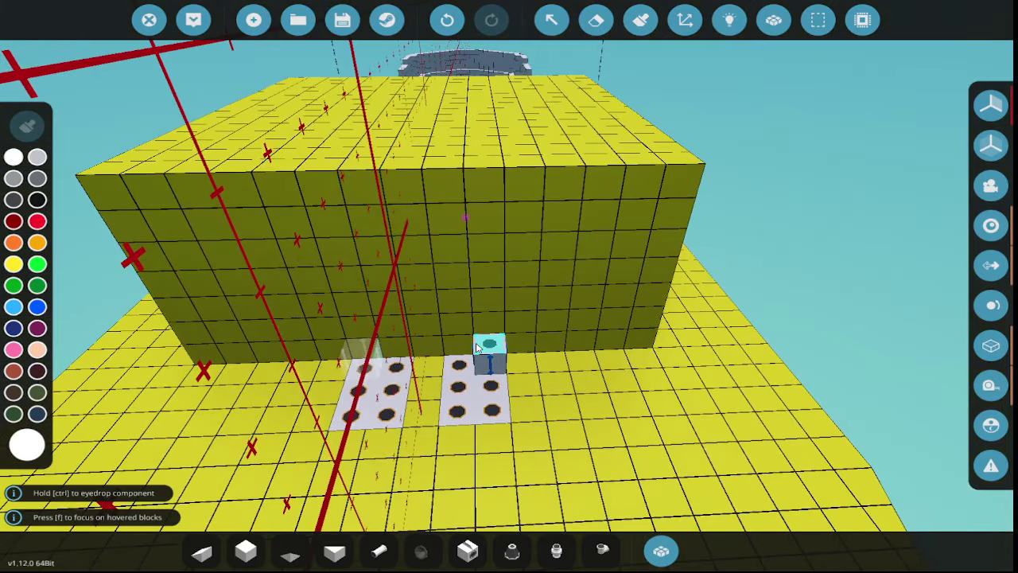
- Stack enclosed straight pipes on the row nearest the upper cabin wall up to roof height
click(488, 340)
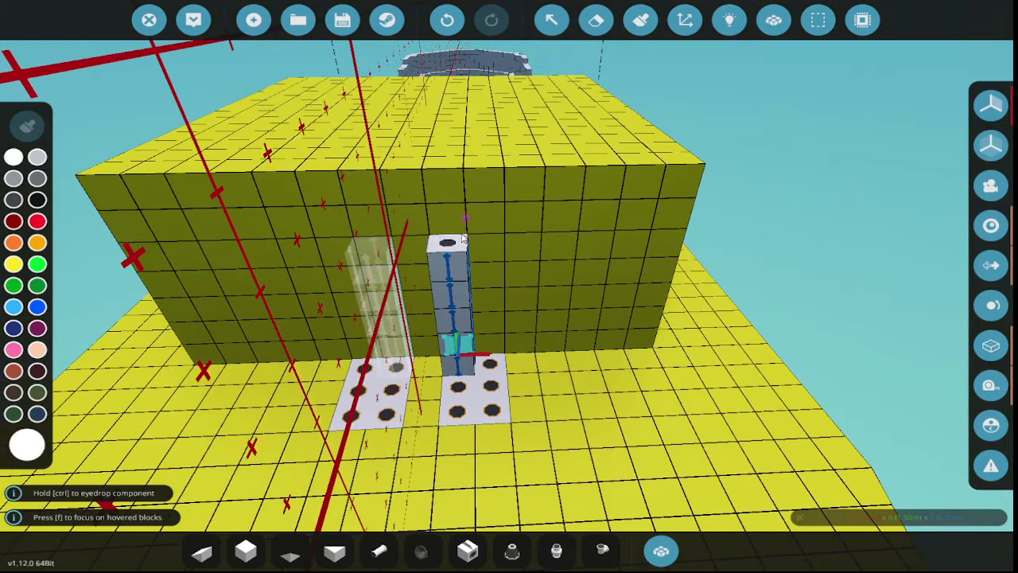
click(489, 341)
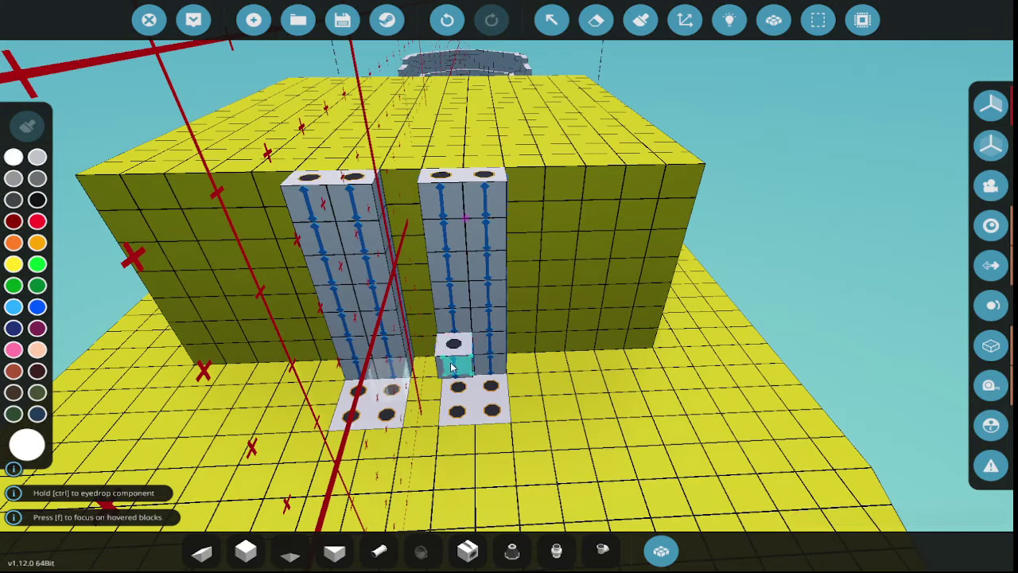
- Add another row of enclosed straight pipes, 7 blocks tall, to the front of both mirrored pipe stacks
click(454, 362)
click(448, 230)
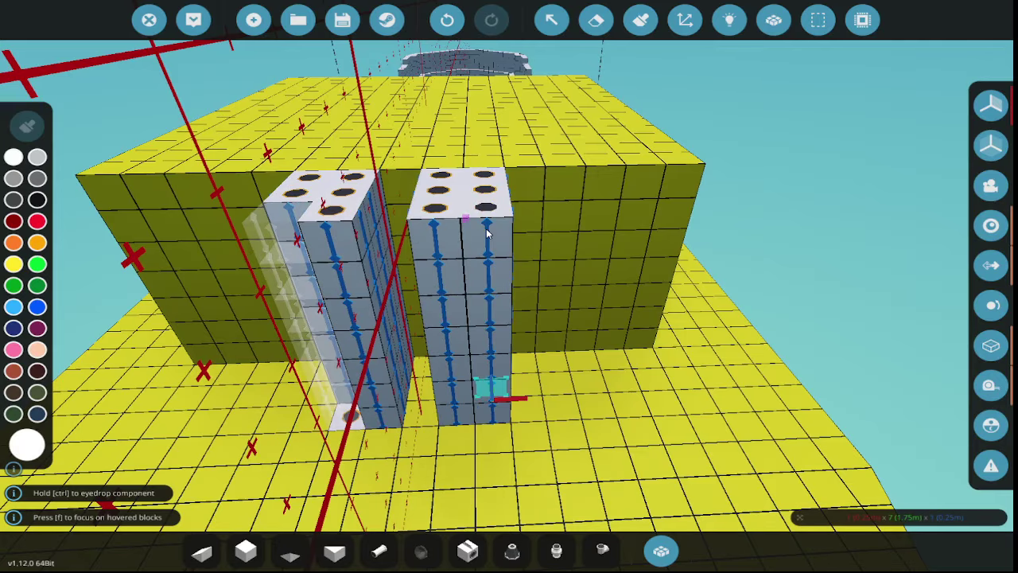
key(f)
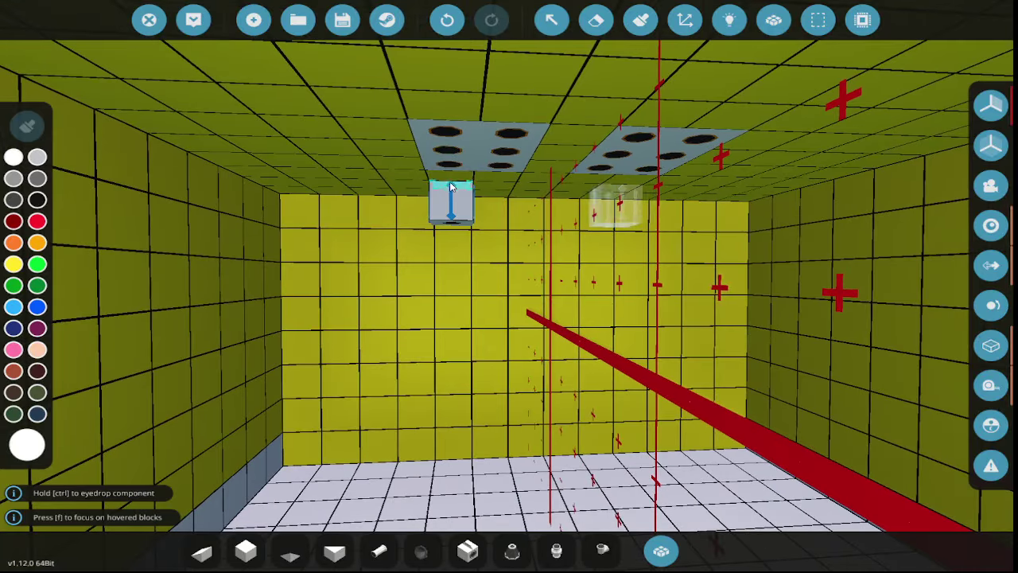
- Delete the floor blocks below both pipe stacks and extend the enclosed straight pipes down through the lower deck in 8-block runs
key(e)
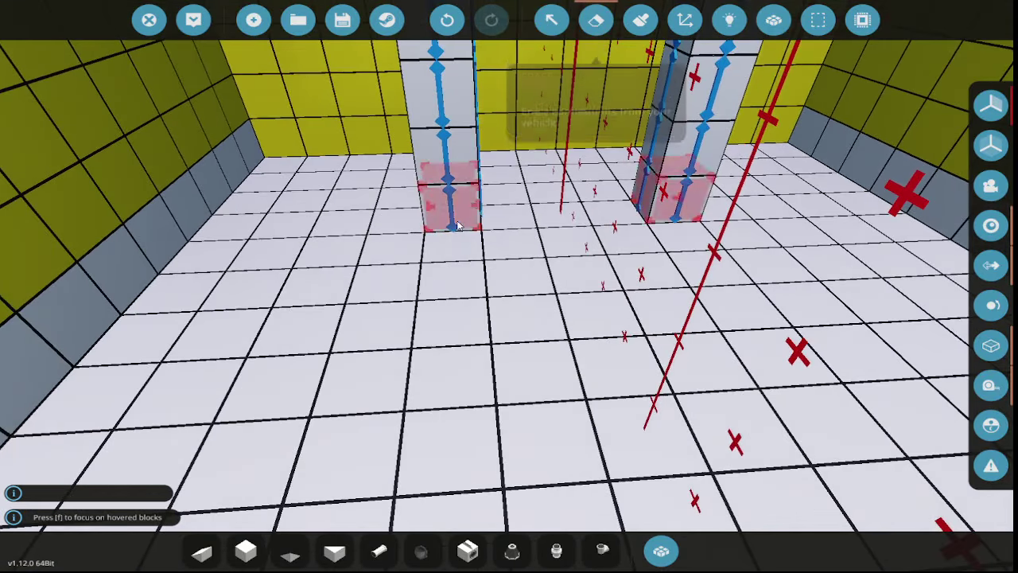
drag(446, 227, 503, 280)
key(q)
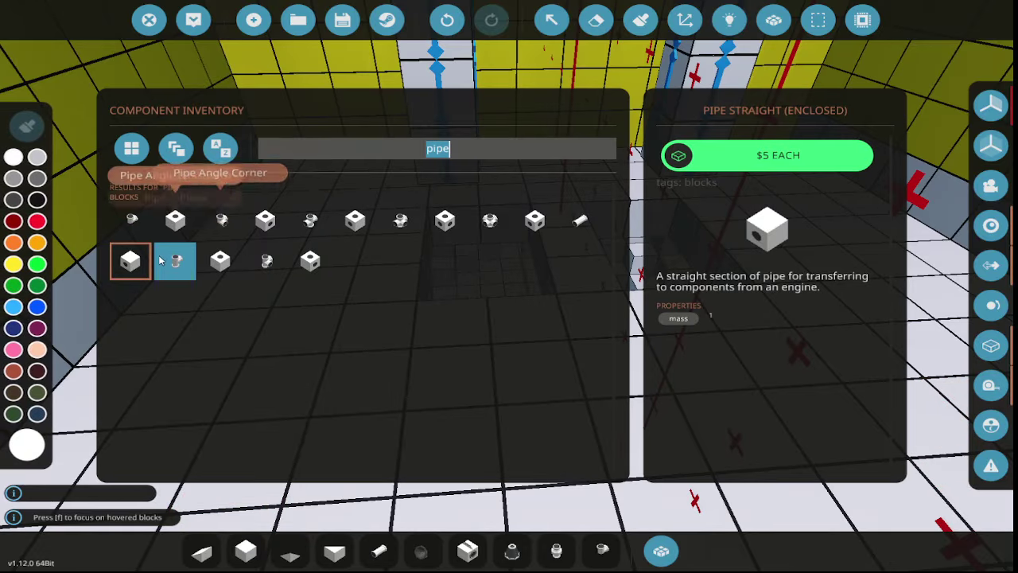
click(175, 262)
drag(450, 239, 487, 386)
drag(434, 415, 451, 130)
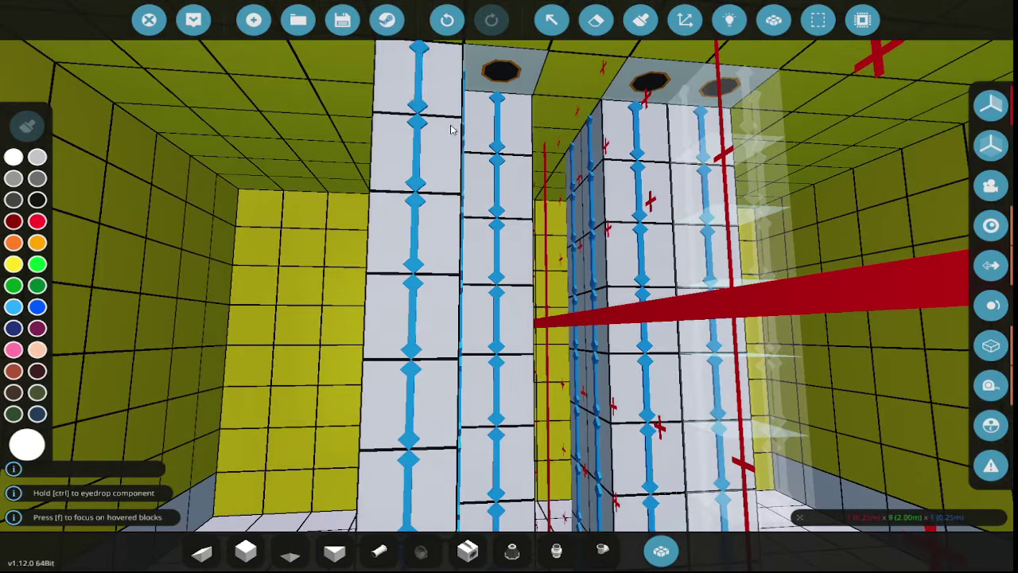
drag(503, 88, 503, 100)
drag(515, 189, 509, 127)
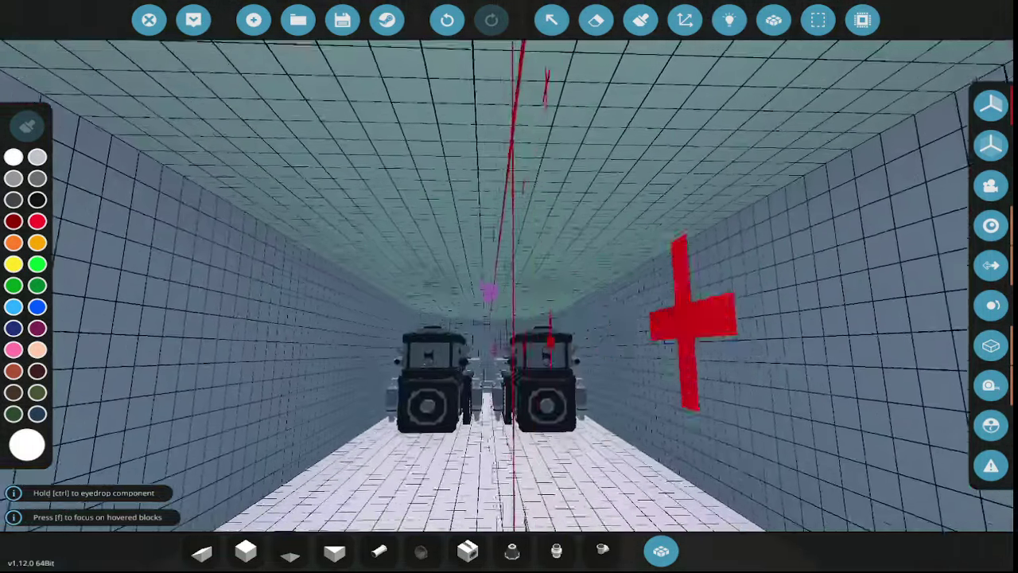
- Delete a large rectangular section of the main deck in front of the yellow superstructure, opening the engine space below
key(w)
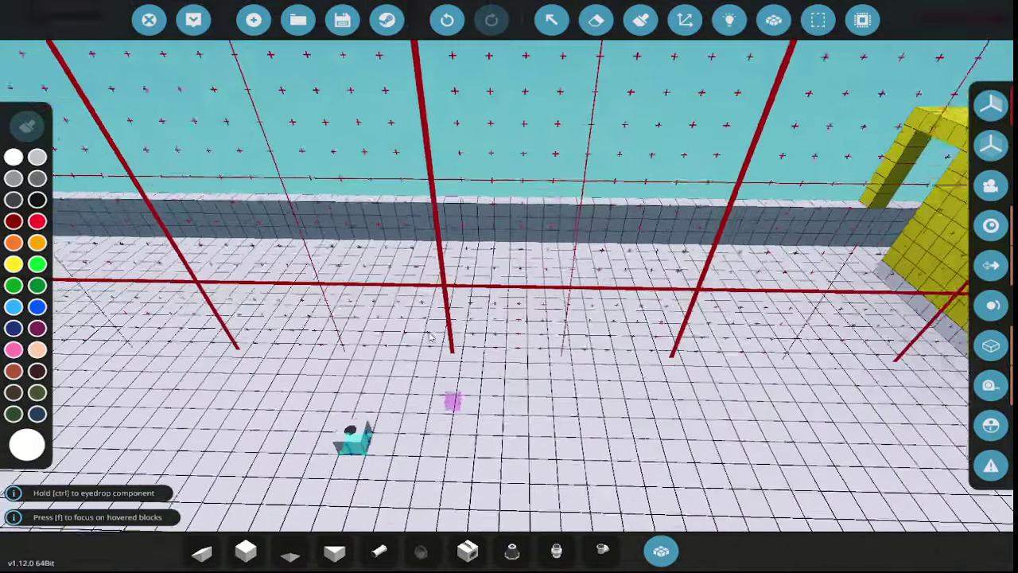
scroll(239, 252, down, 3)
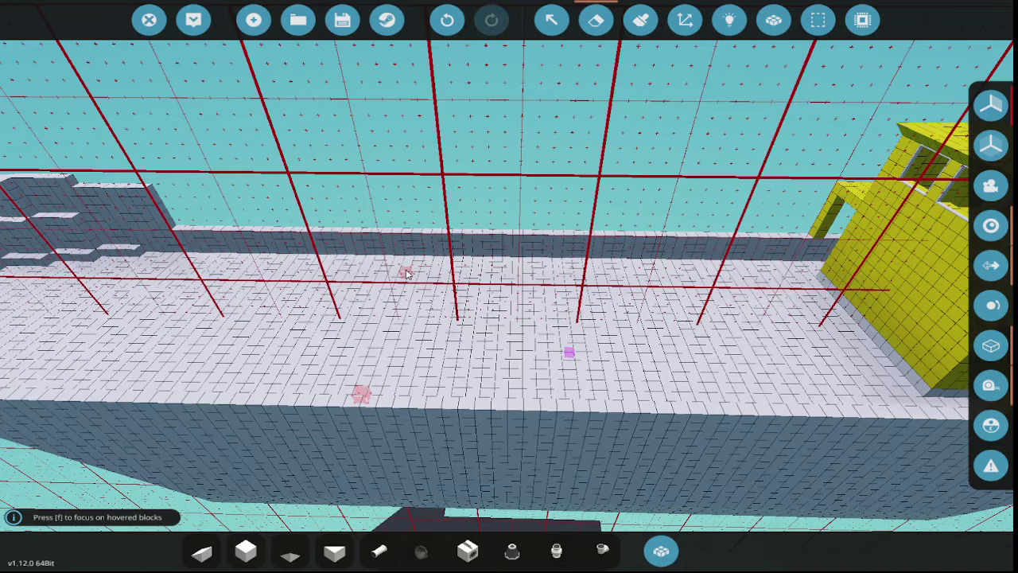
mouse_move(406, 272)
mouse_down()
mouse_move(374, 255)
mouse_move(400, 270)
mouse_up()
key(3)
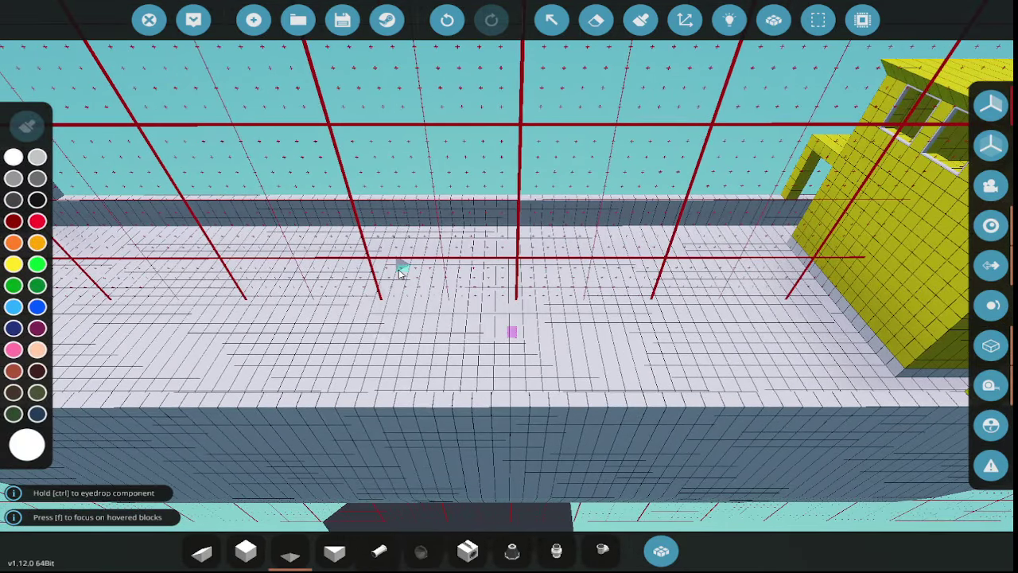
click(598, 19)
drag(599, 19, 545, 64)
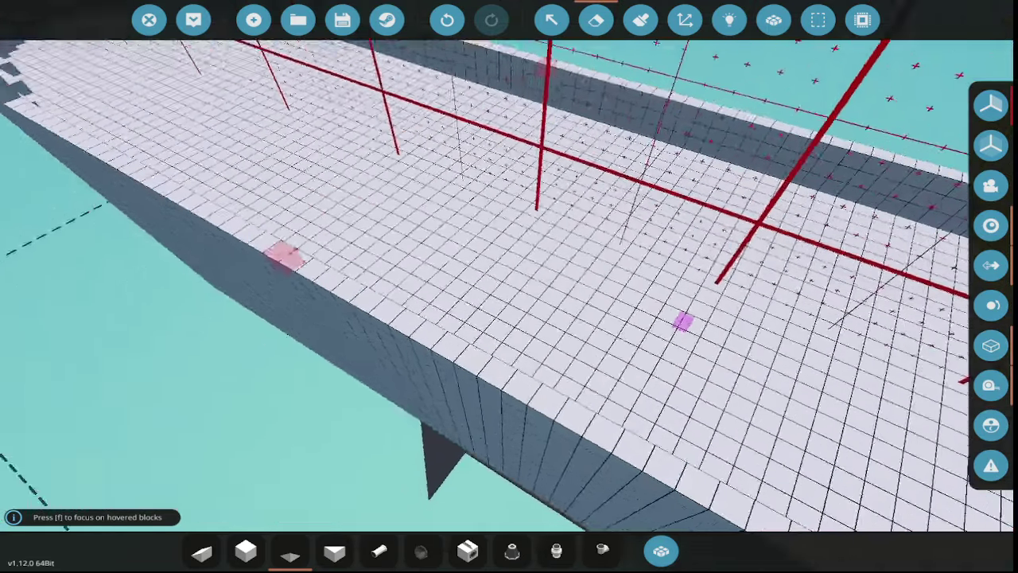
drag(288, 256, 410, 232)
mouse_move(457, 271)
mouse_down()
mouse_move(795, 251)
mouse_move(784, 420)
mouse_move(641, 386)
mouse_move(591, 360)
mouse_move(485, 136)
mouse_move(411, 133)
mouse_up()
scroll(411, 133, down, 5)
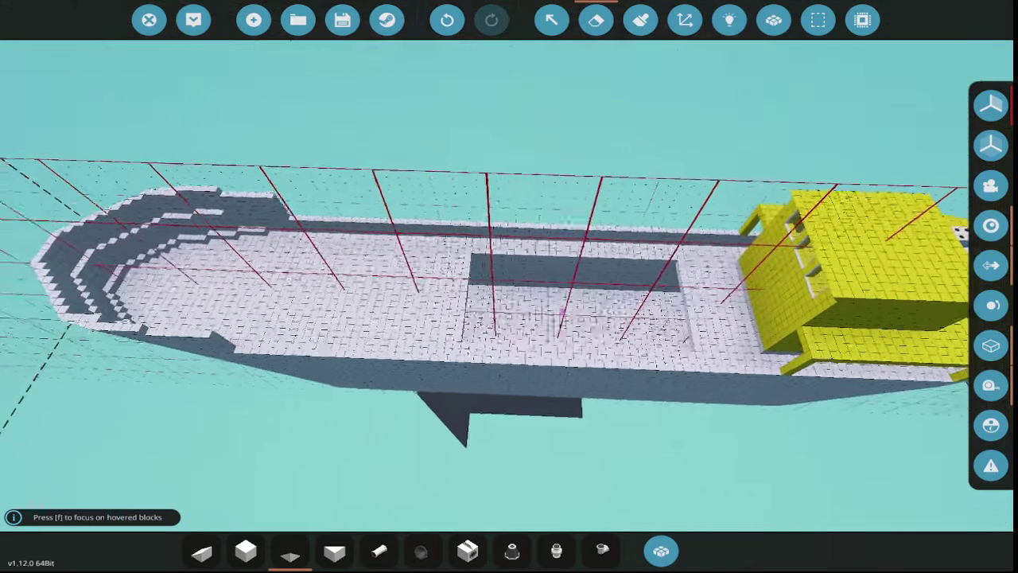
- Add basic blocks in runs 28 blocks (7.00 m) long beneath the deck along the sides of the new opening
scroll(509, 302, up, 5)
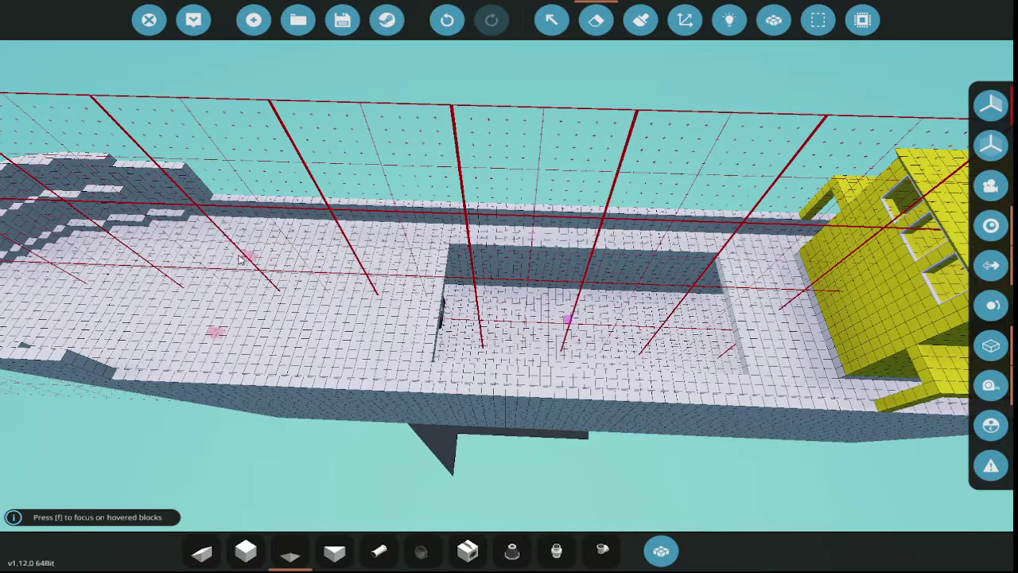
scroll(191, 200, up, 8)
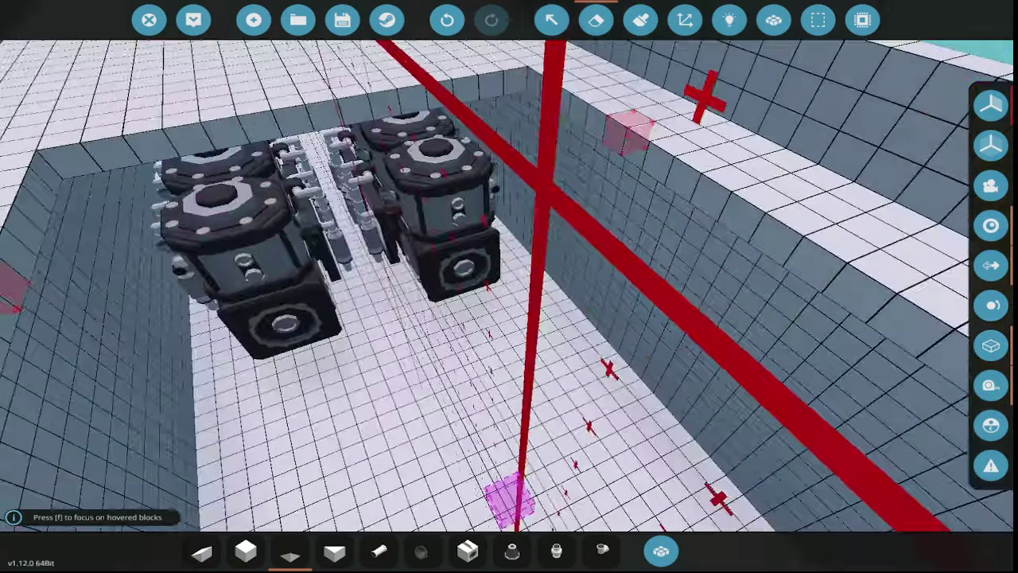
scroll(169, 467, up, 6)
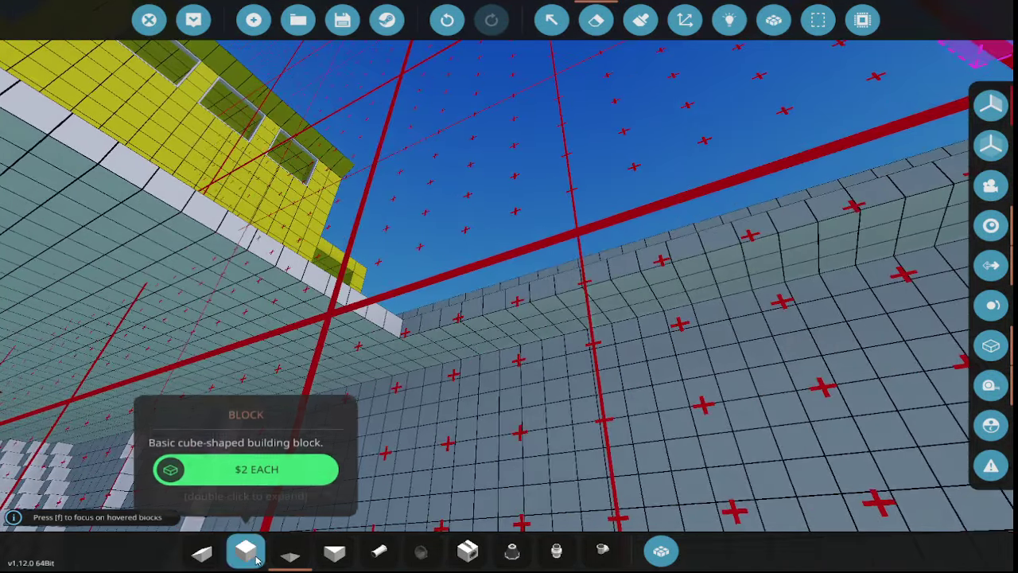
click(246, 551)
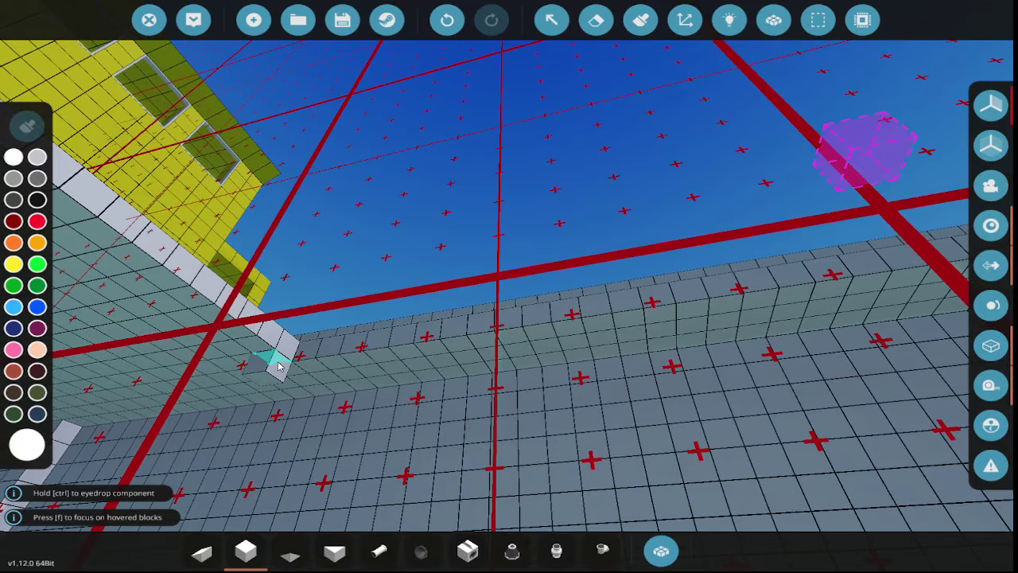
drag(311, 357, 481, 371)
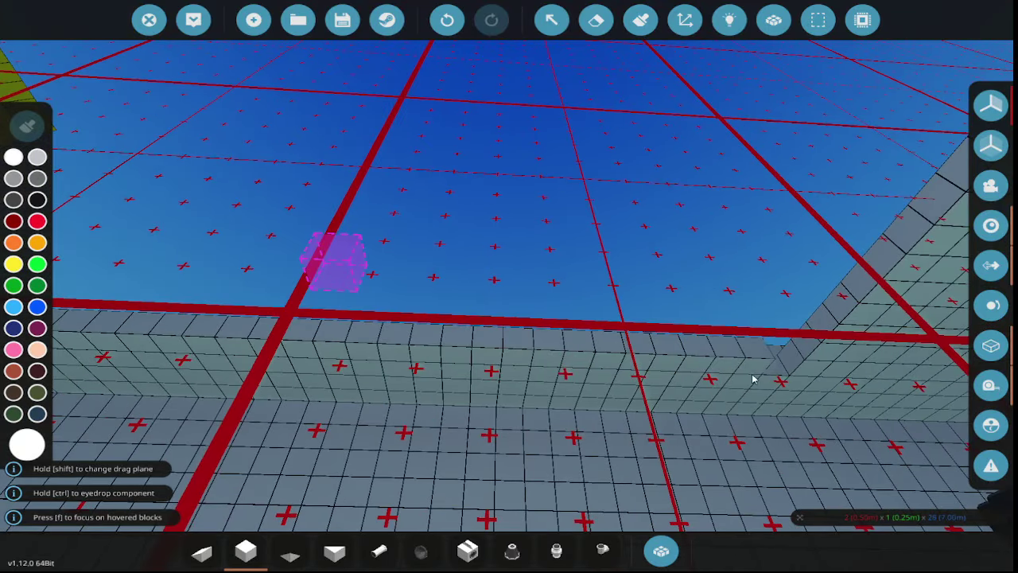
drag(803, 380, 721, 416)
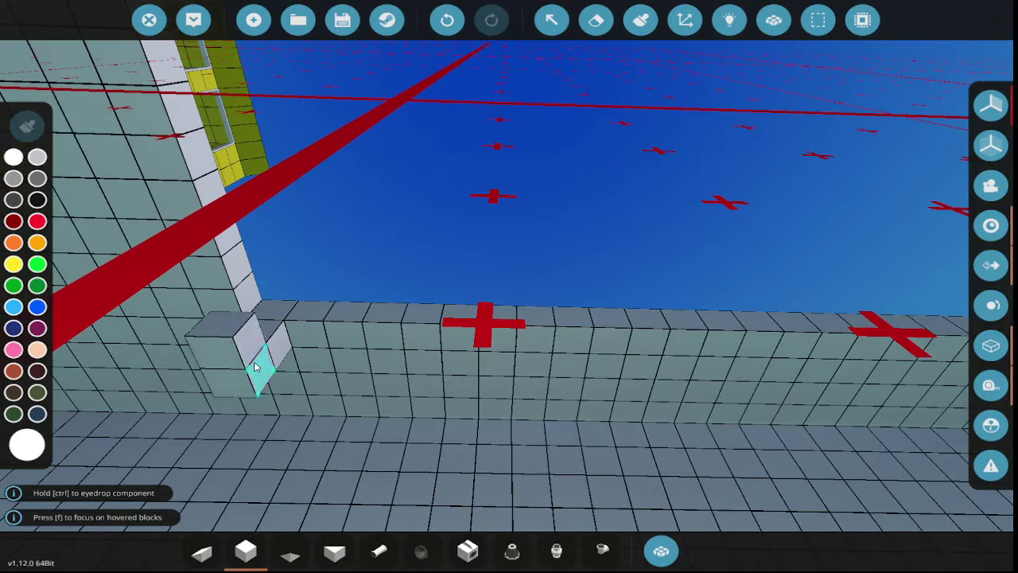
drag(369, 312, 673, 351)
drag(771, 362, 629, 359)
key(f)
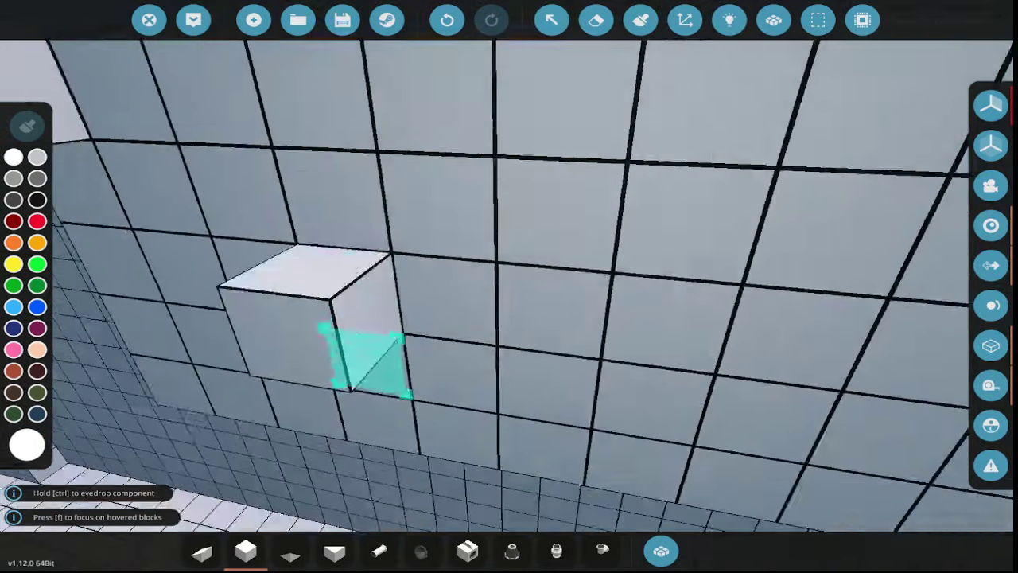
- Find the hopper components and place mirrored rows of standard Hoppers along both side walls of the deck opening
key(q)
text(hop)
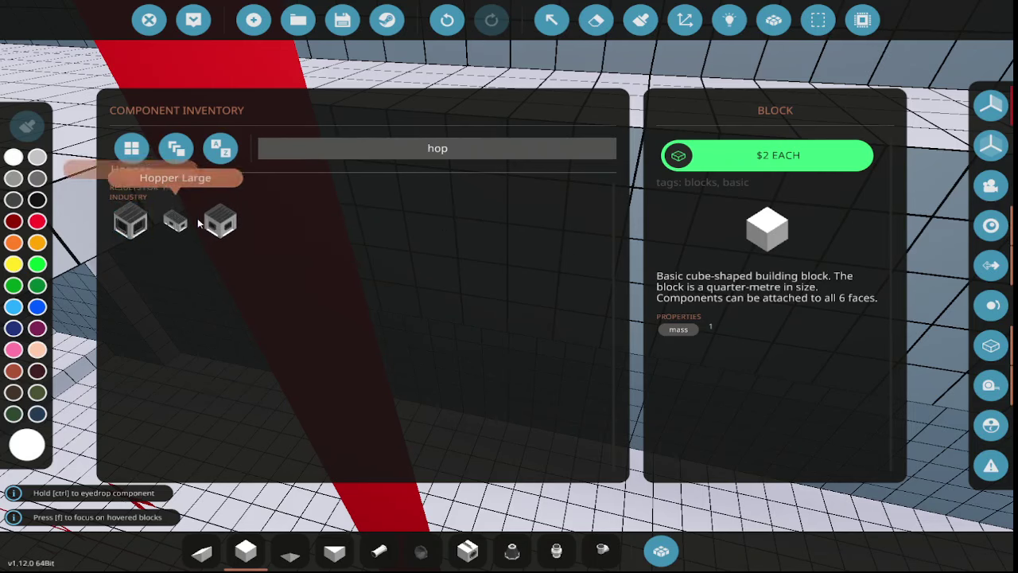
click(225, 226)
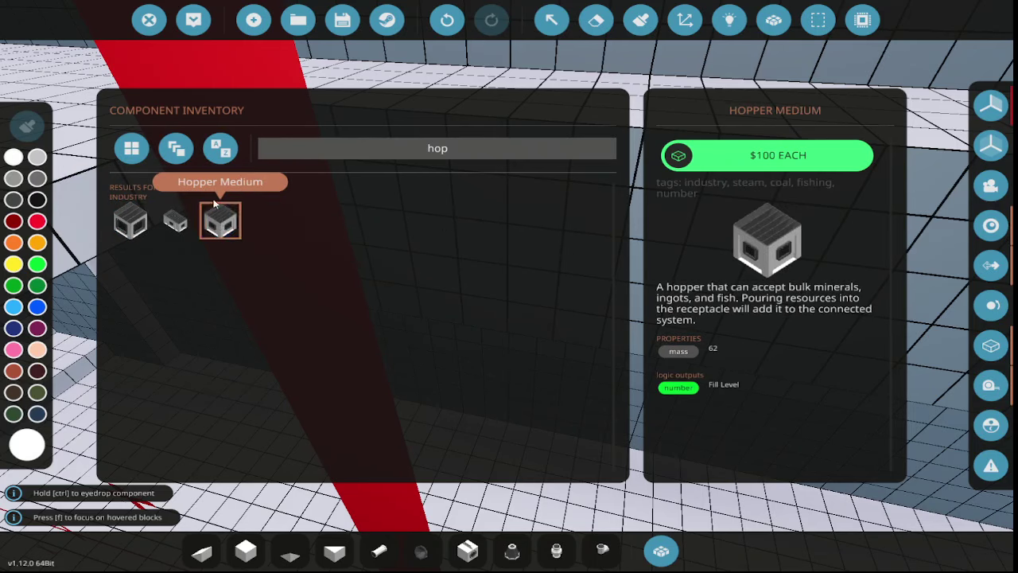
click(147, 227)
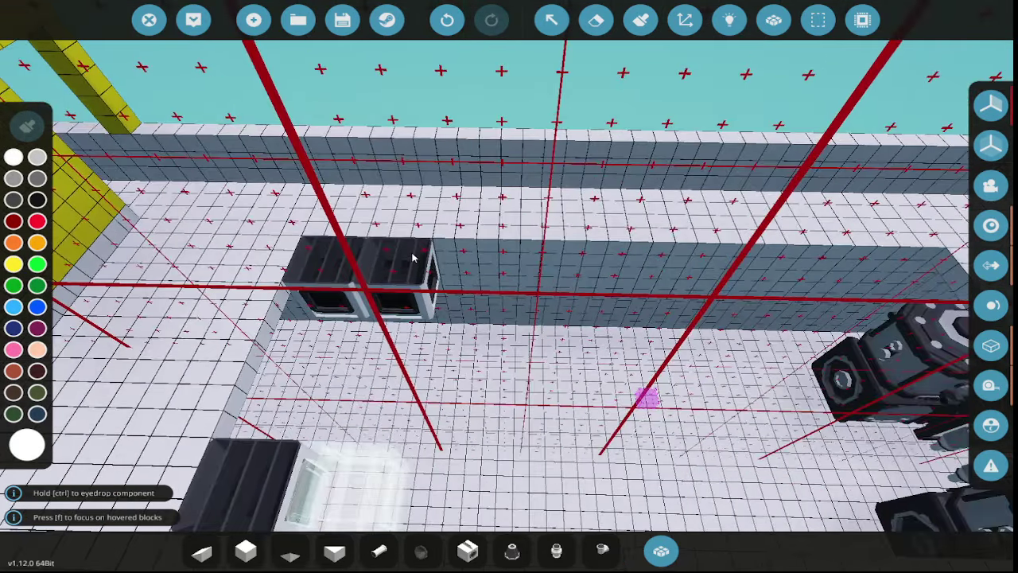
drag(358, 267, 513, 306)
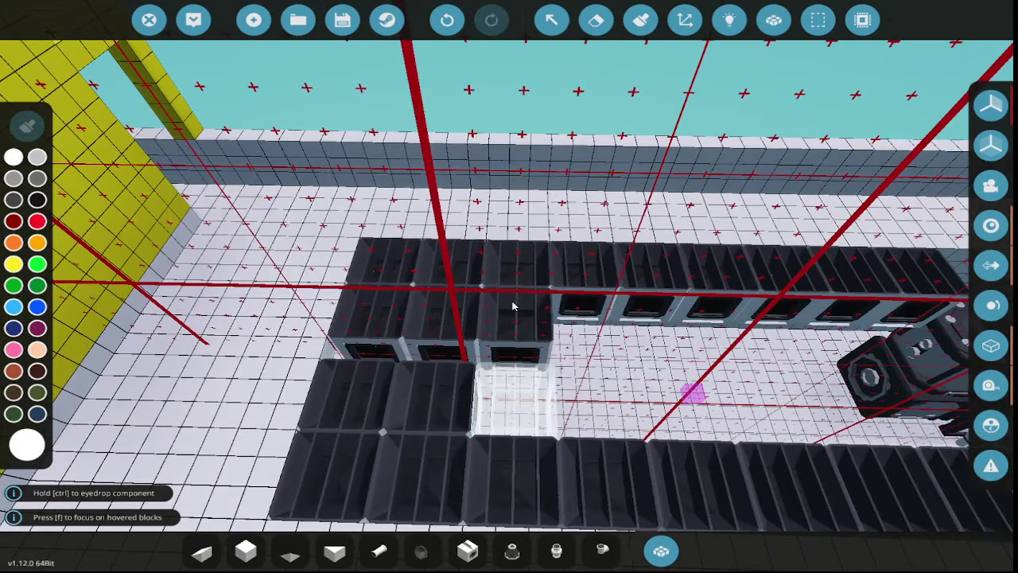
key(d)
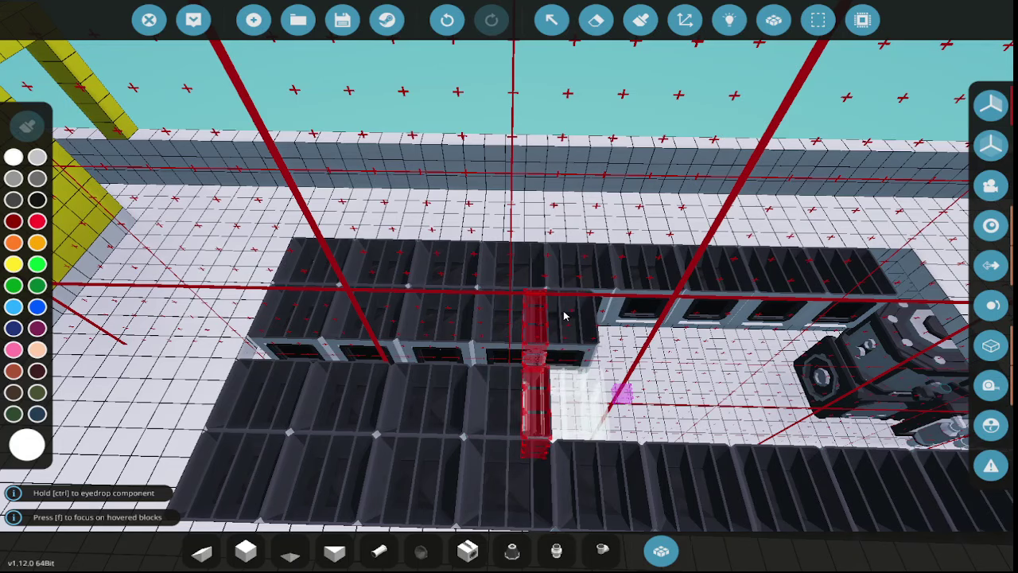
- Undo the placement of the mirrored hopper rows in the deck opening
key(ctrl+z)
key(ctrl+z)
key(ctrl+z)
key(ctrl+z)
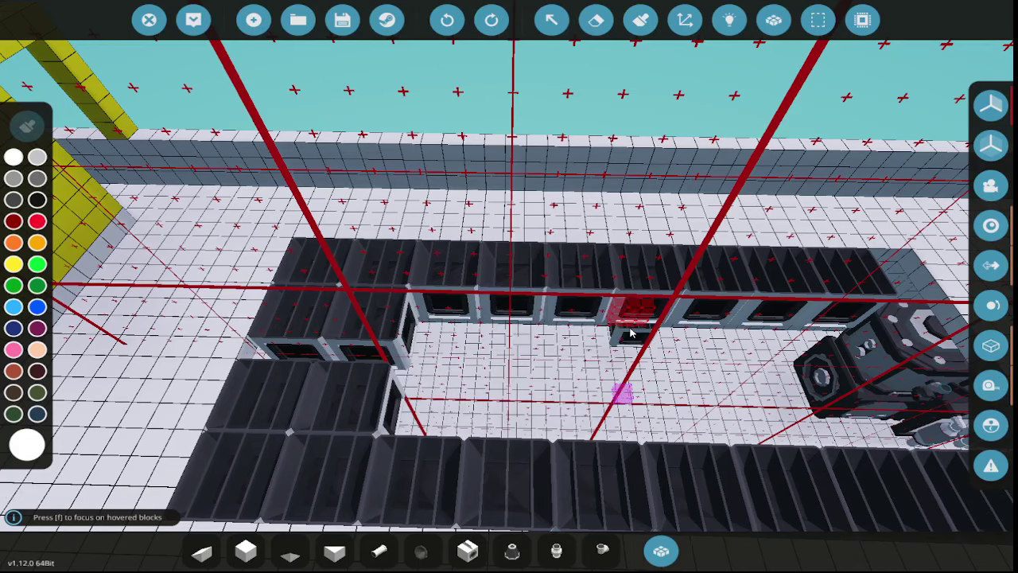
key(ctrl+z)
key(ctrl+z)
key(ctrl+z)
key(ctrl+z)
key(ctrl+z)
key(ctrl+z)
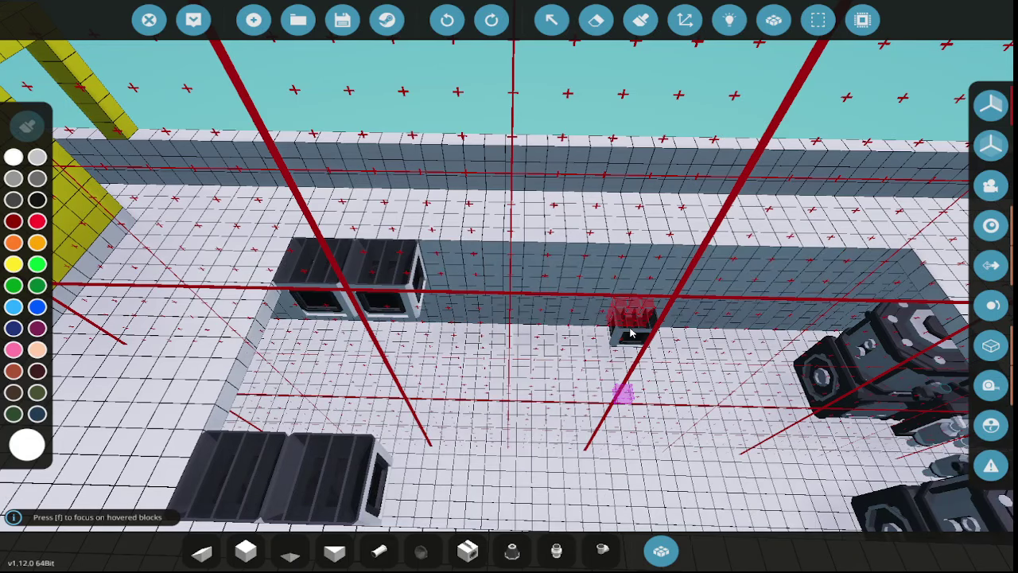
- Place a bigger hopper at the superstructure end of the opening, mirrored against both side walls
key(q)
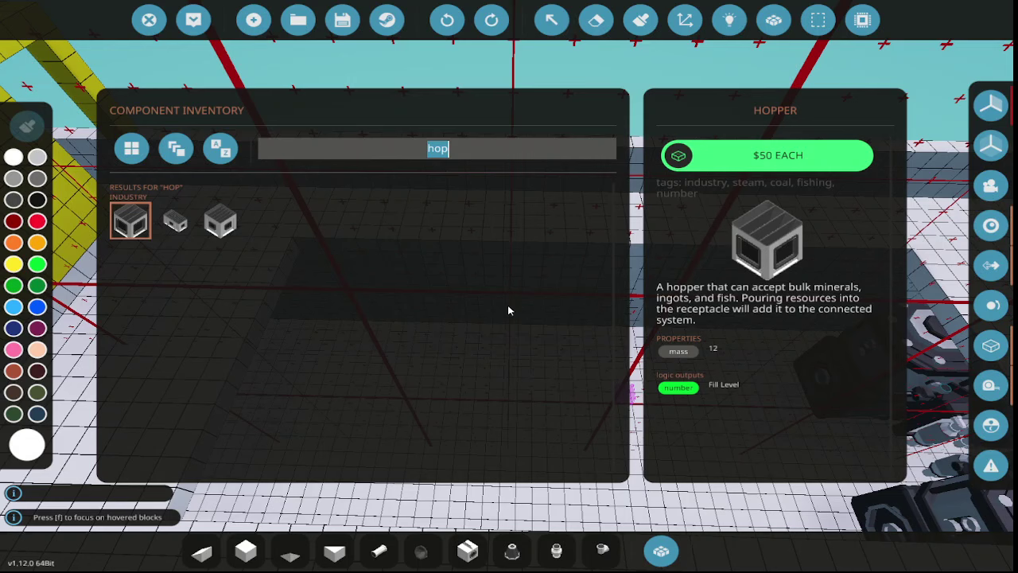
click(183, 226)
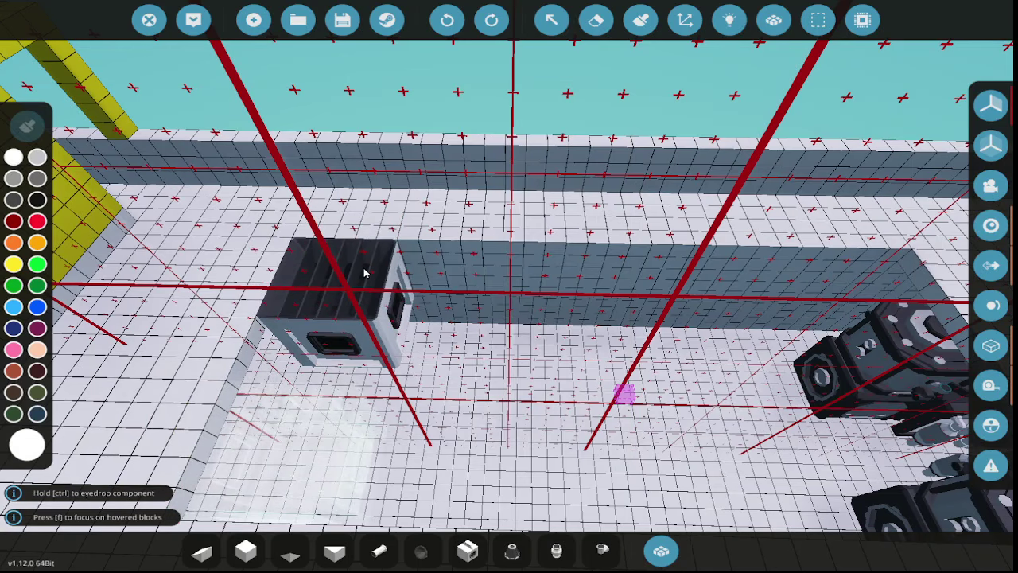
click(364, 273)
click(326, 434)
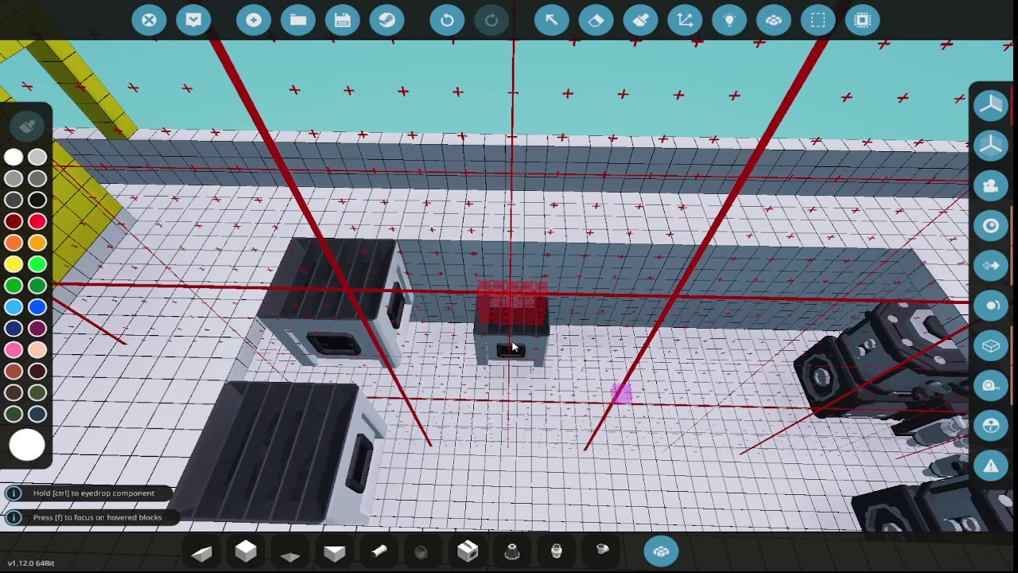
- Try a smaller hopper beside the bigger mirrored pair and clear the hoppers from the opening
key(q)
click(174, 222)
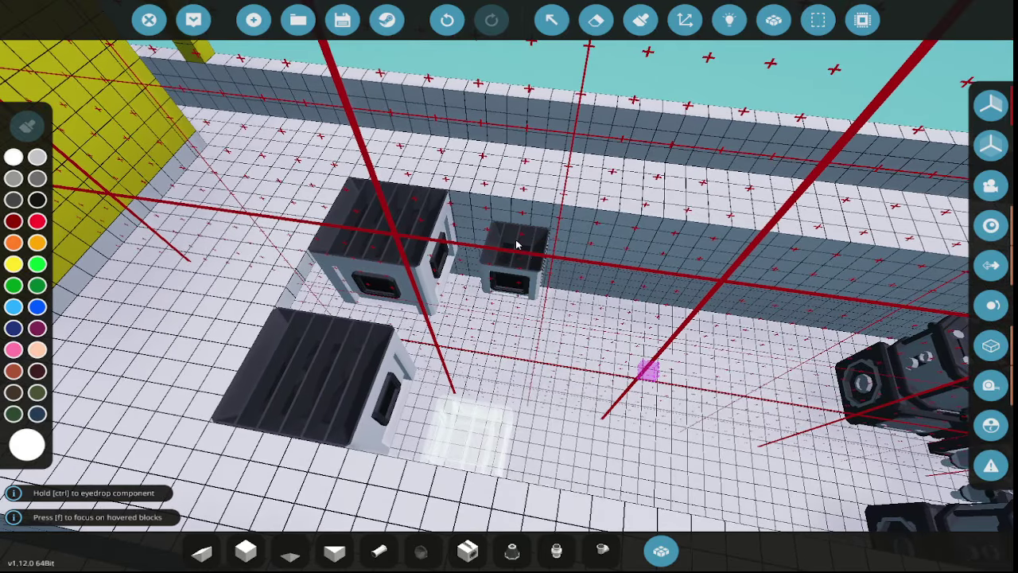
click(596, 20)
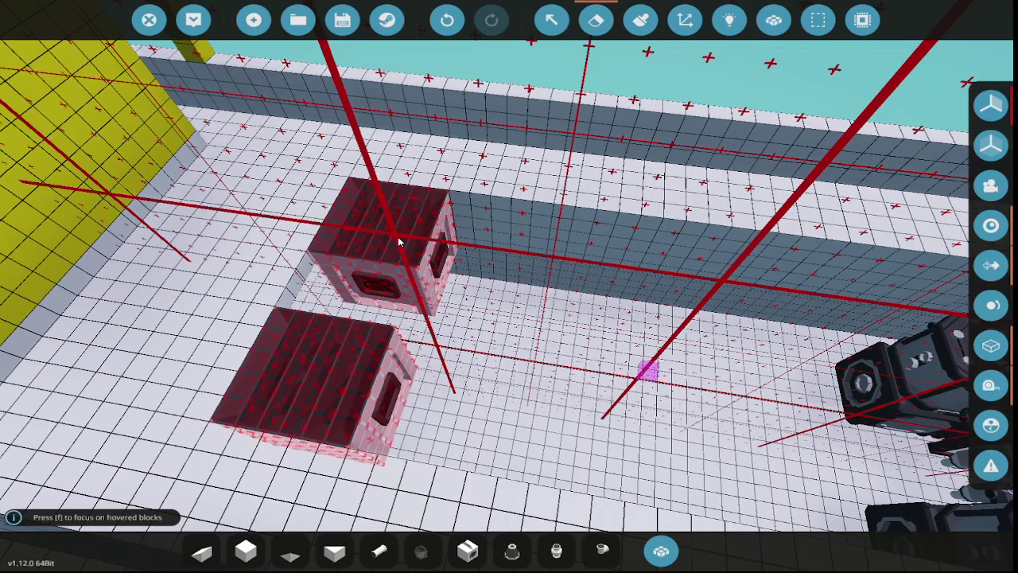
- Try standard Hoppers in a row across the superstructure end of the opening and delete them again
key(q)
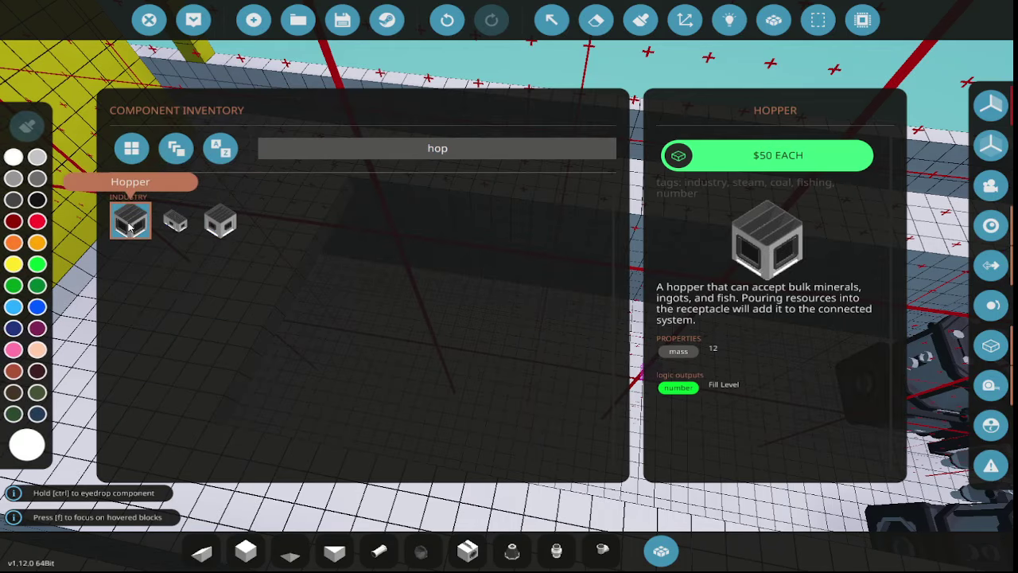
click(131, 225)
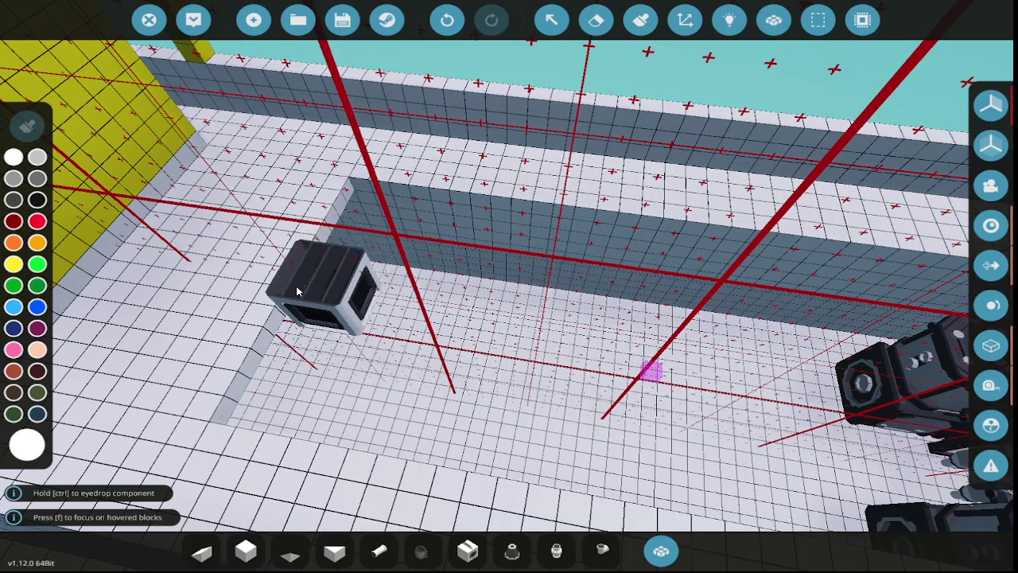
click(297, 292)
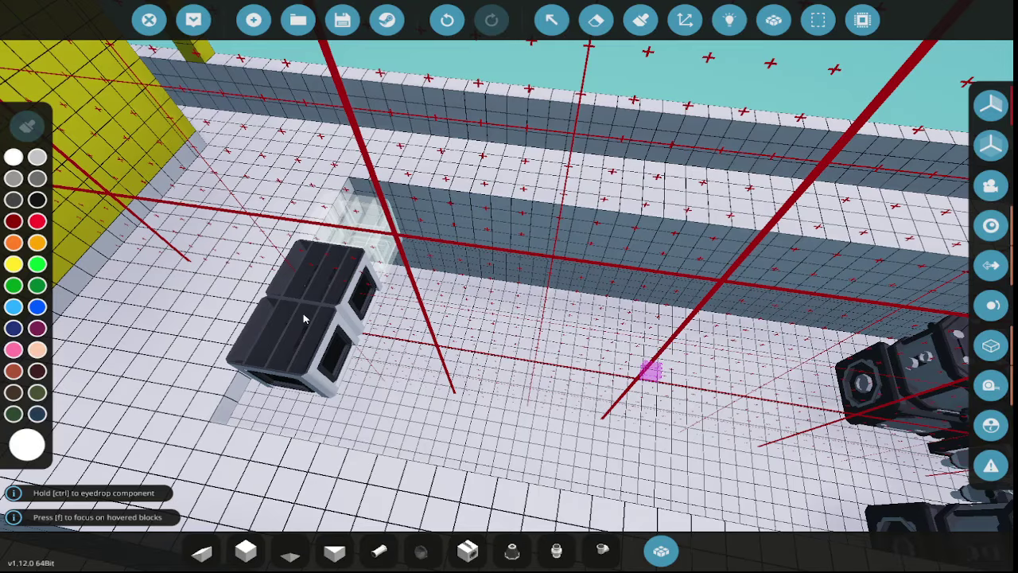
drag(304, 319, 481, 262)
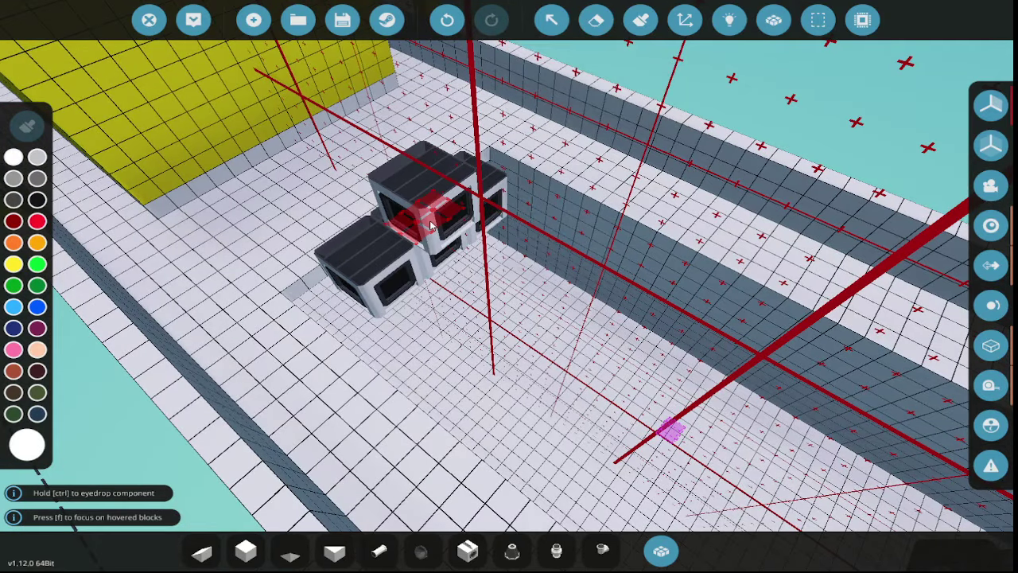
click(596, 20)
click(410, 239)
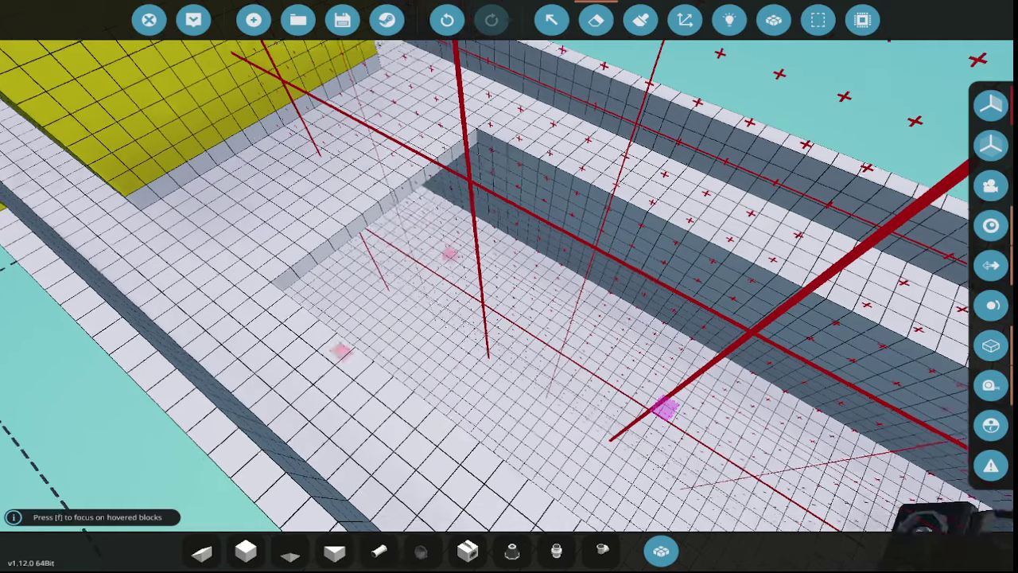
- Build a block wall below the deck edge at the superstructure end of the opening
drag(409, 239, 509, 262)
drag(542, 175, 237, 447)
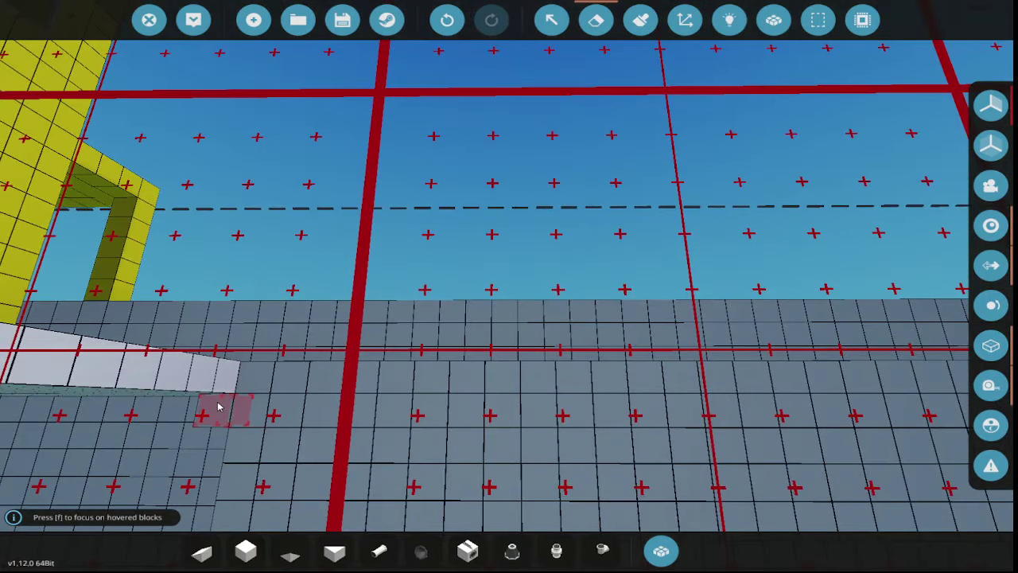
drag(220, 407, 261, 531)
drag(326, 218, 368, 317)
key(f)
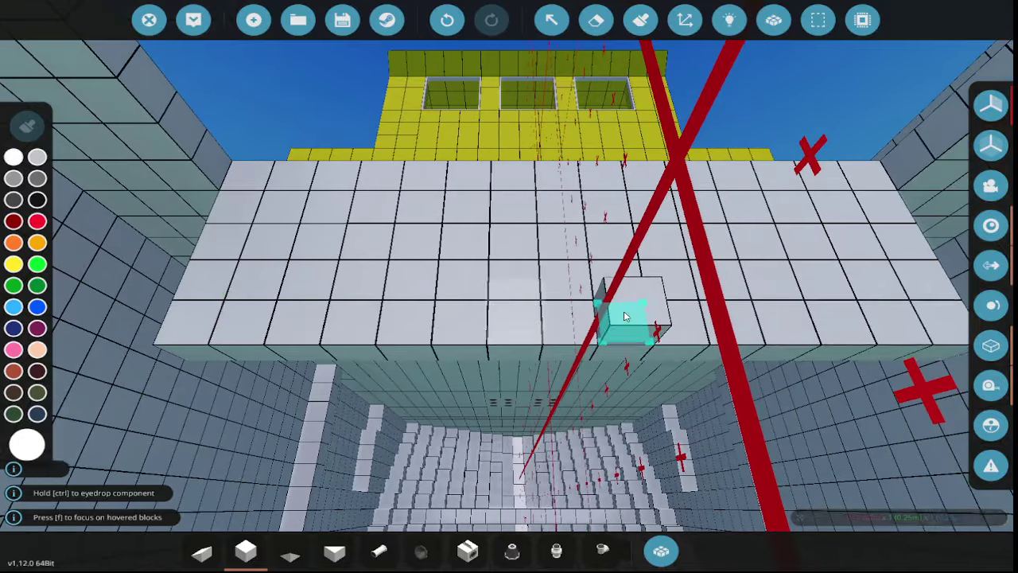
- Place a row of five hoppers across the superstructure end of the deck opening
key(q)
click(230, 221)
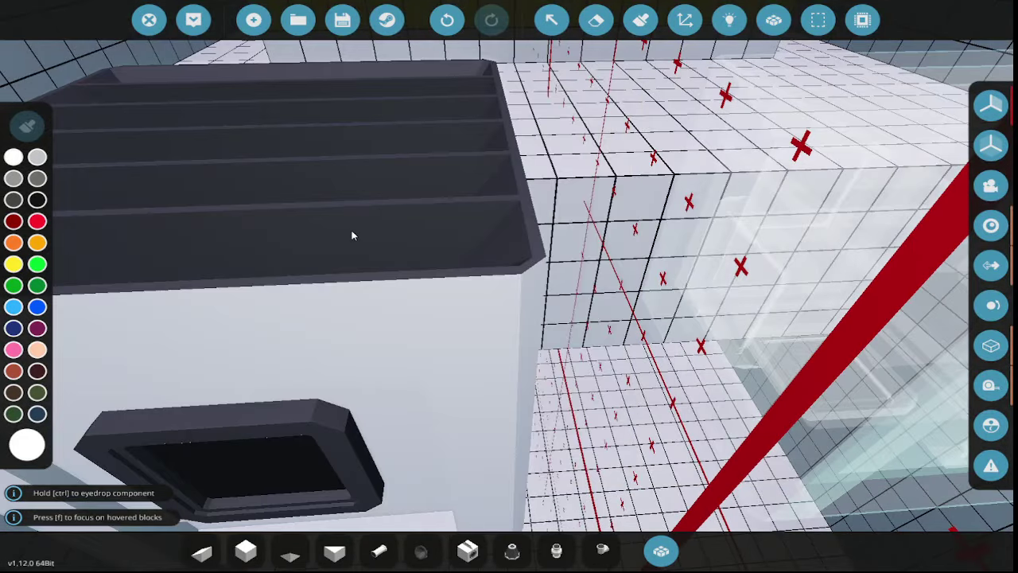
key(q)
key(q)
scroll(383, 230, down, 5)
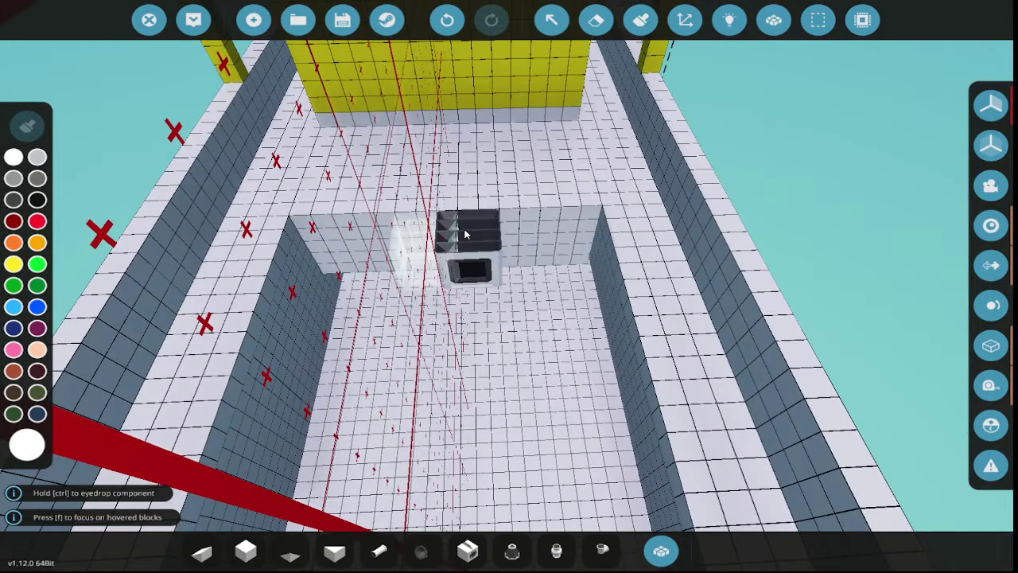
drag(449, 235, 395, 233)
- Examine the properties of the hoppers in the row, including Coal Level and the accepted materials
click(551, 19)
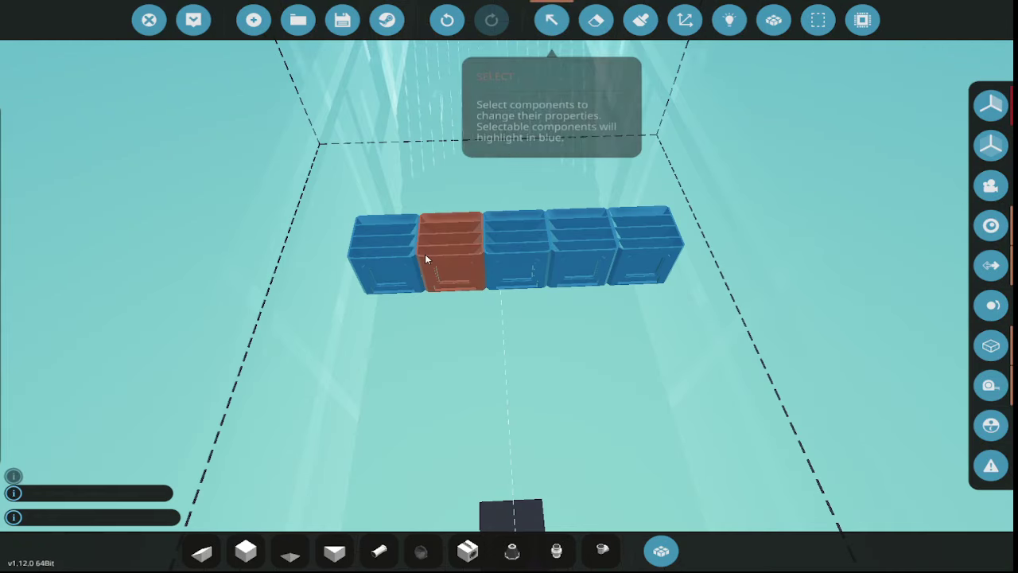
click(386, 253)
click(373, 237)
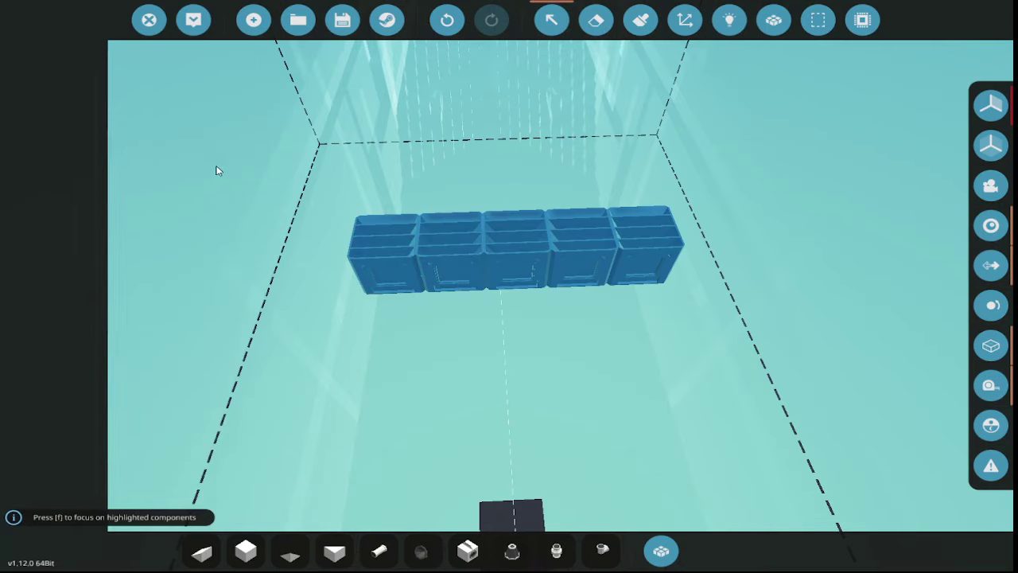
click(421, 233)
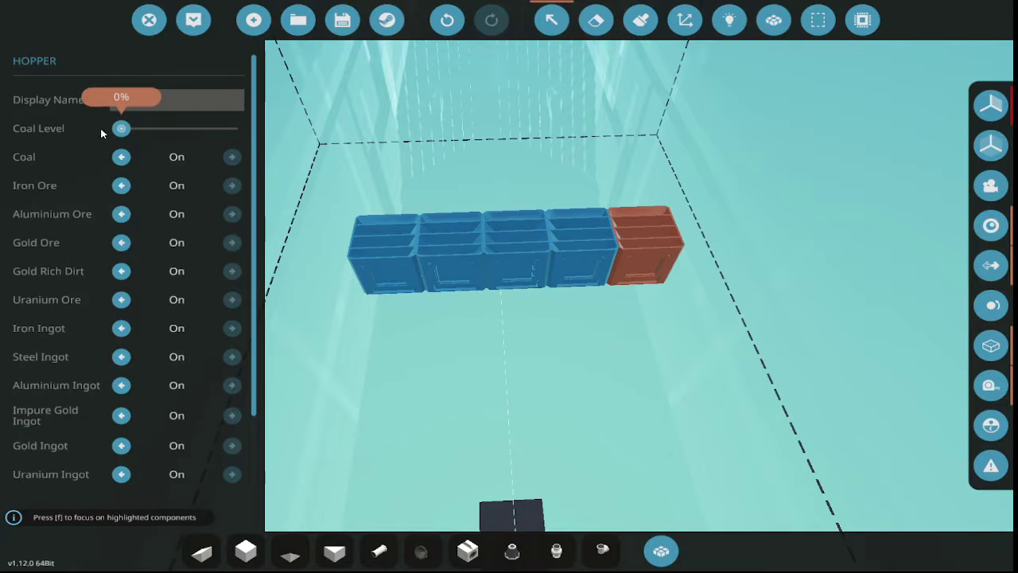
- Clear the selection grid, select the whole row of five hoppers and copy it
click(818, 20)
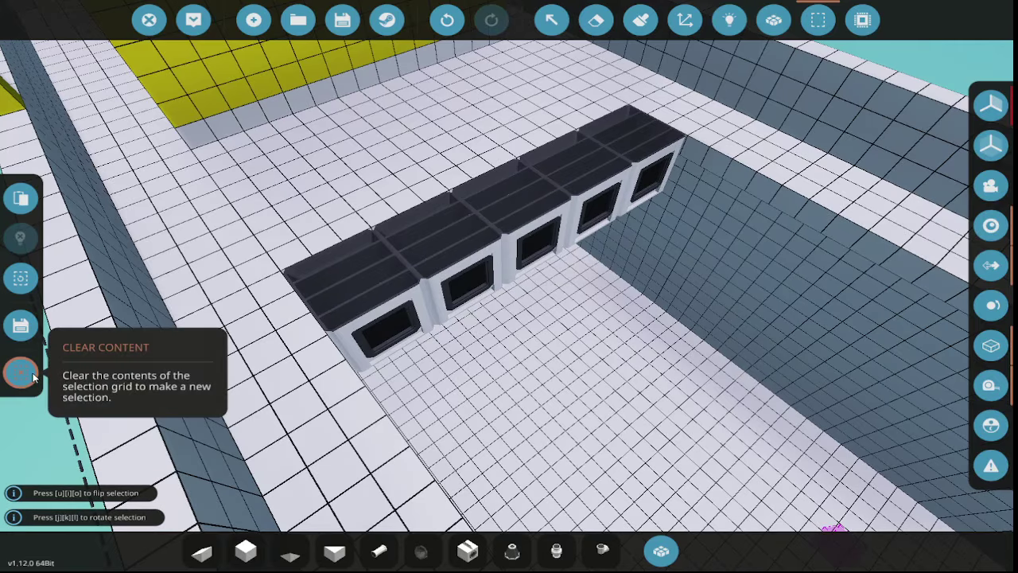
click(21, 373)
drag(568, 136, 318, 303)
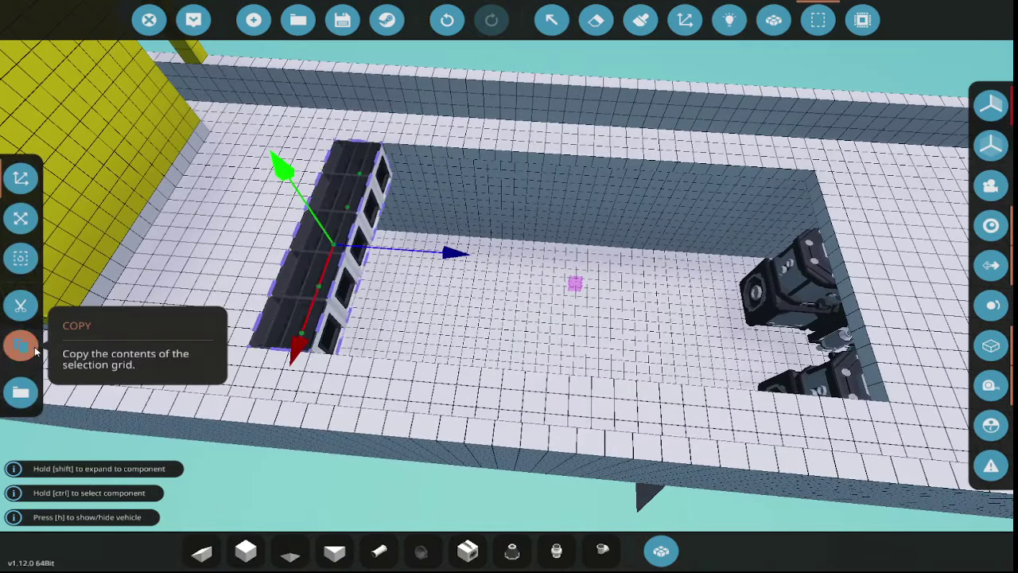
click(20, 345)
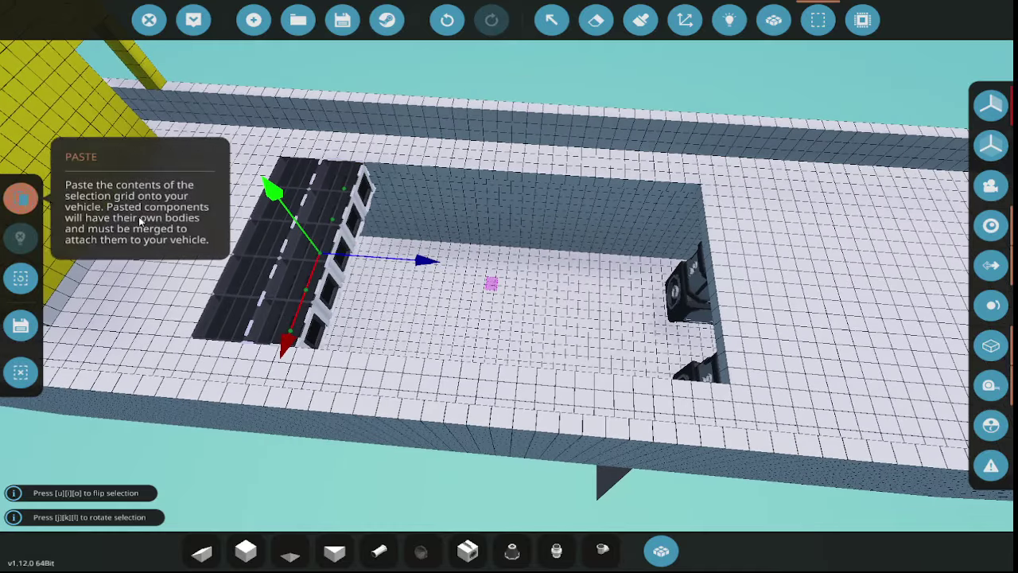
- Paste copies of the hopper row side by side from the superstructure end past the middle of the opening
key(ctrl+v)
drag(420, 259, 521, 269)
click(21, 198)
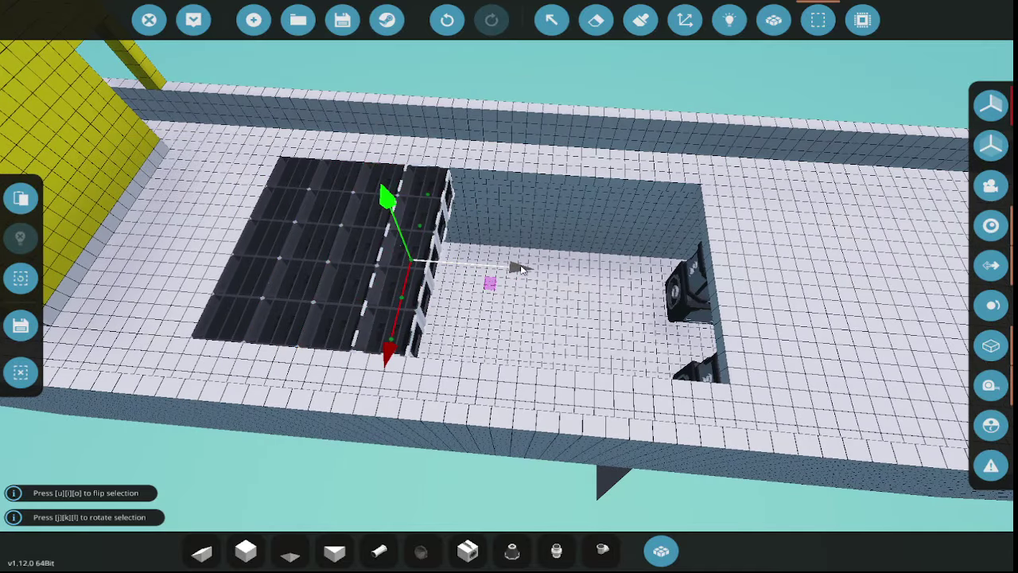
click(21, 198)
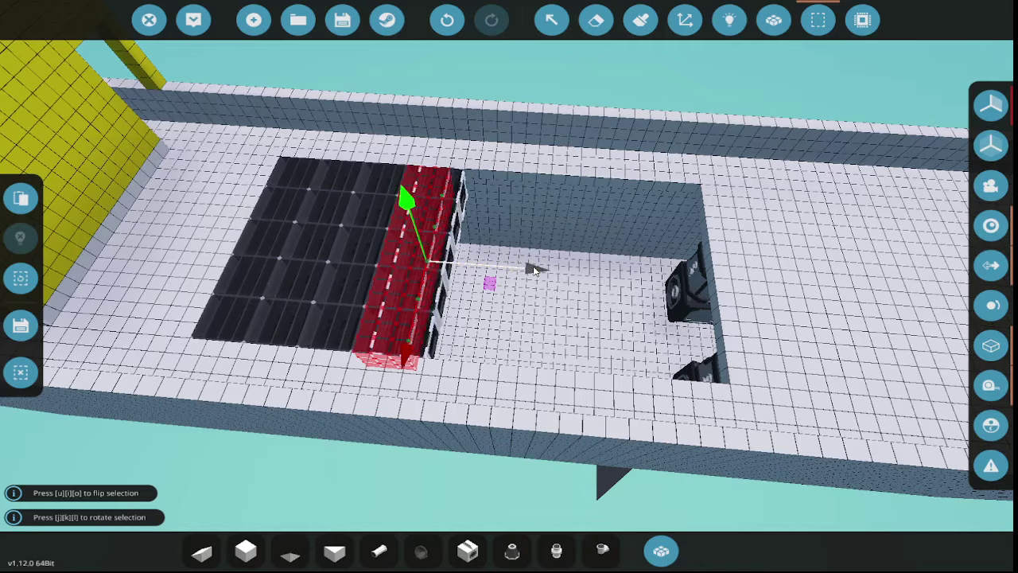
click(21, 198)
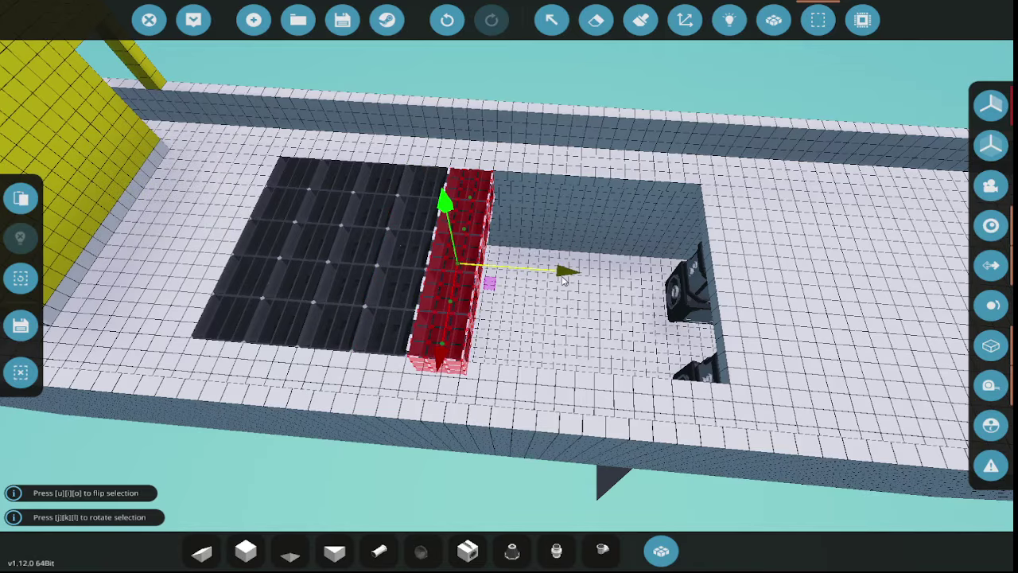
drag(568, 270, 613, 273)
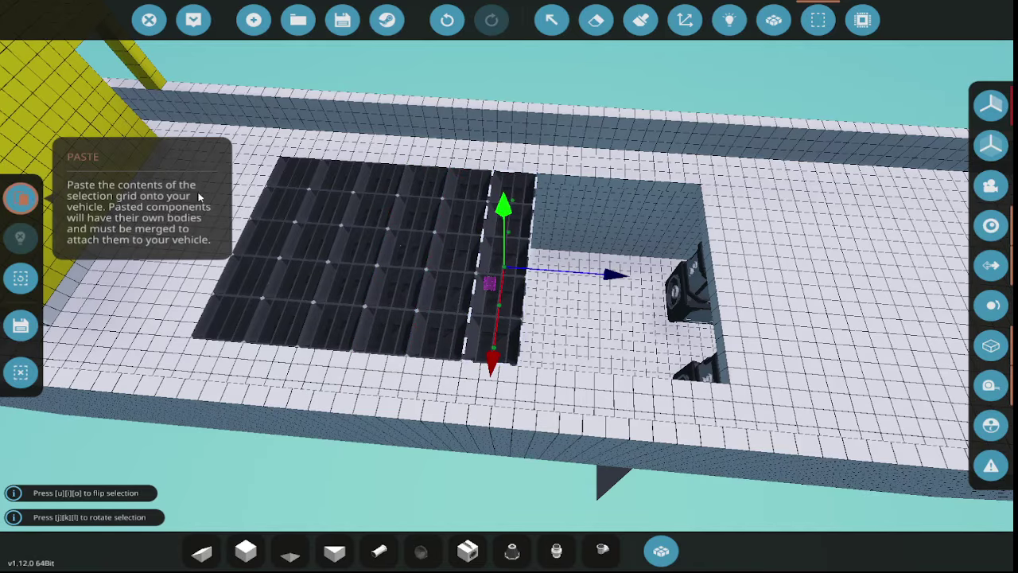
- Paste further copies of the hopper row until they nearly reach the engine end of the opening
click(21, 198)
key(w)
key(Left)
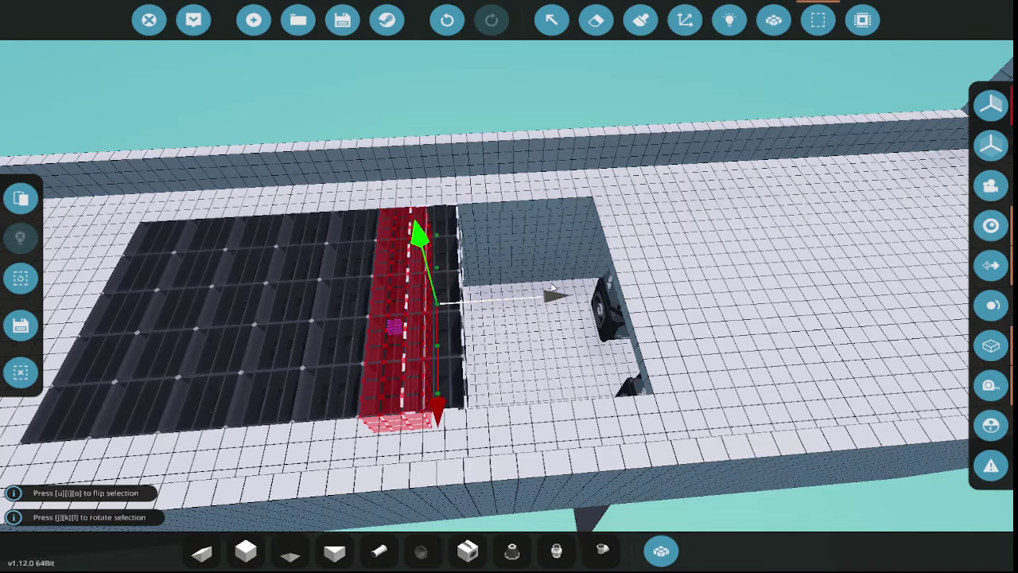
key(Return)
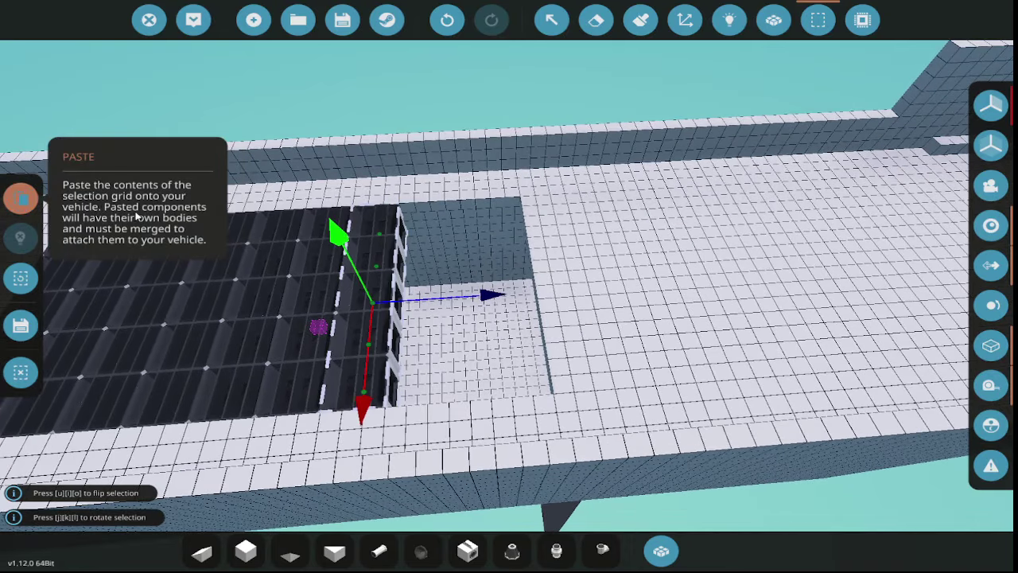
click(20, 198)
drag(488, 293, 552, 298)
click(20, 198)
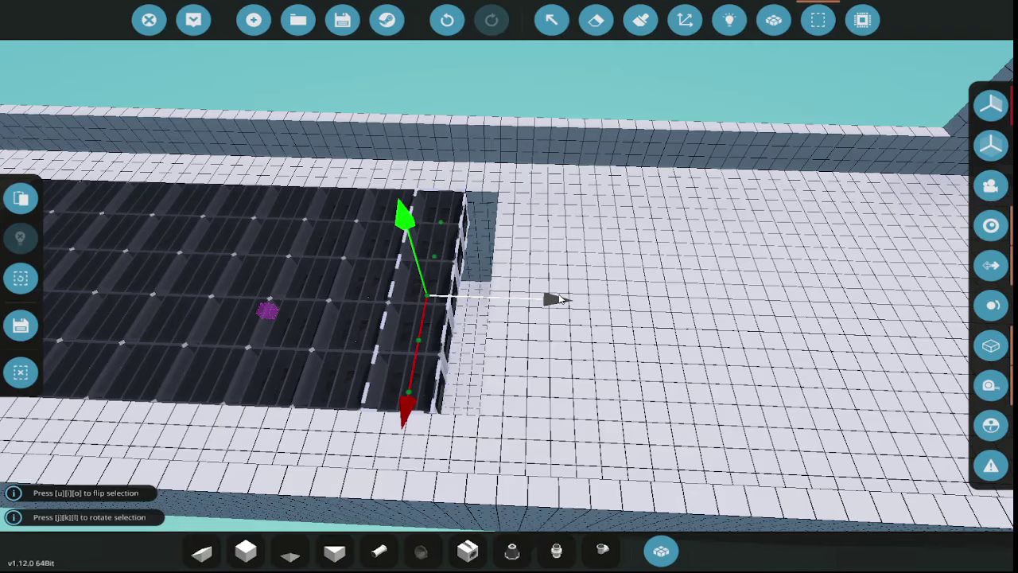
key(a)
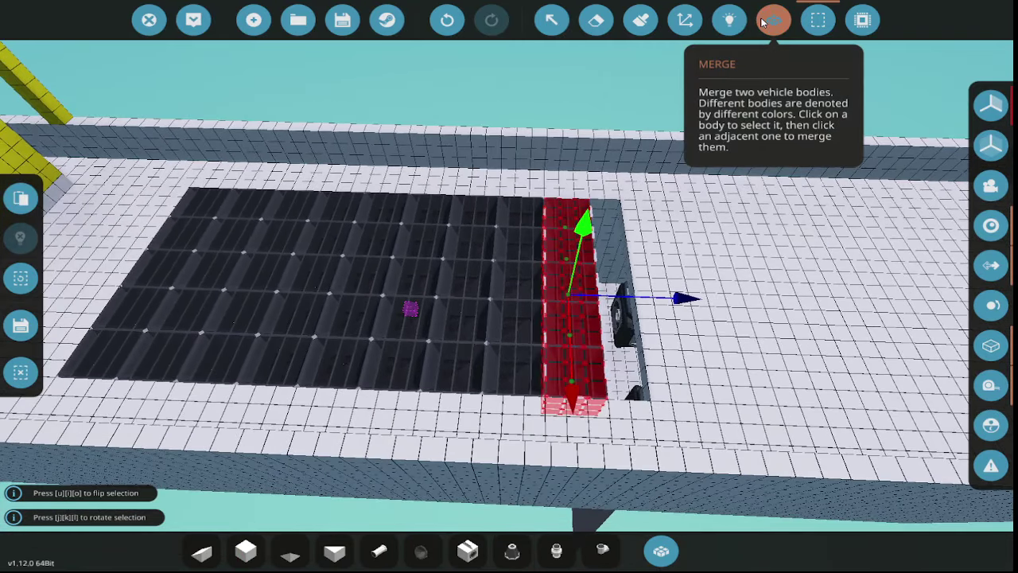
- Merge all the pasted hopper rows with each other and with the ship's main body
click(774, 20)
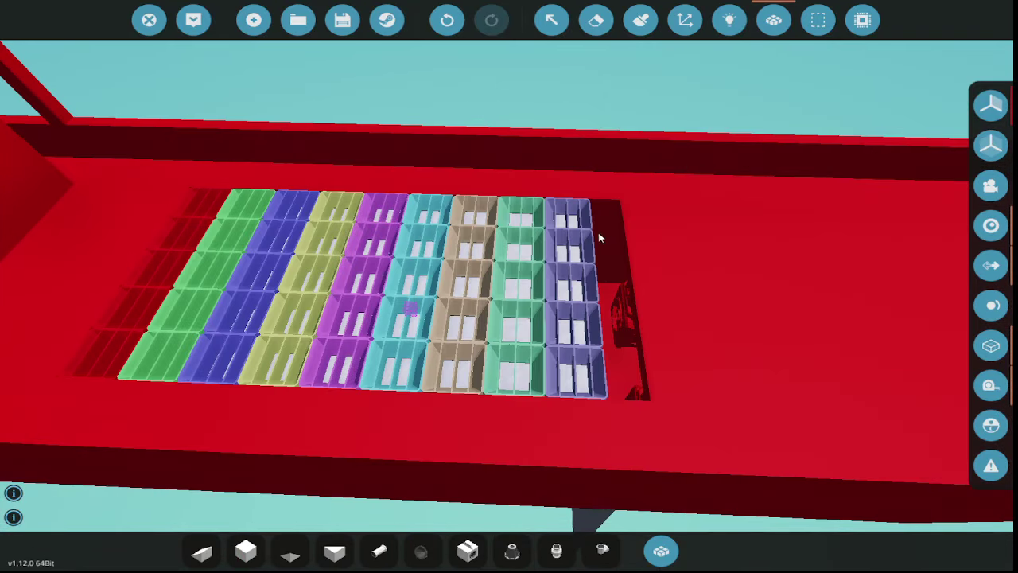
click(480, 251)
click(427, 270)
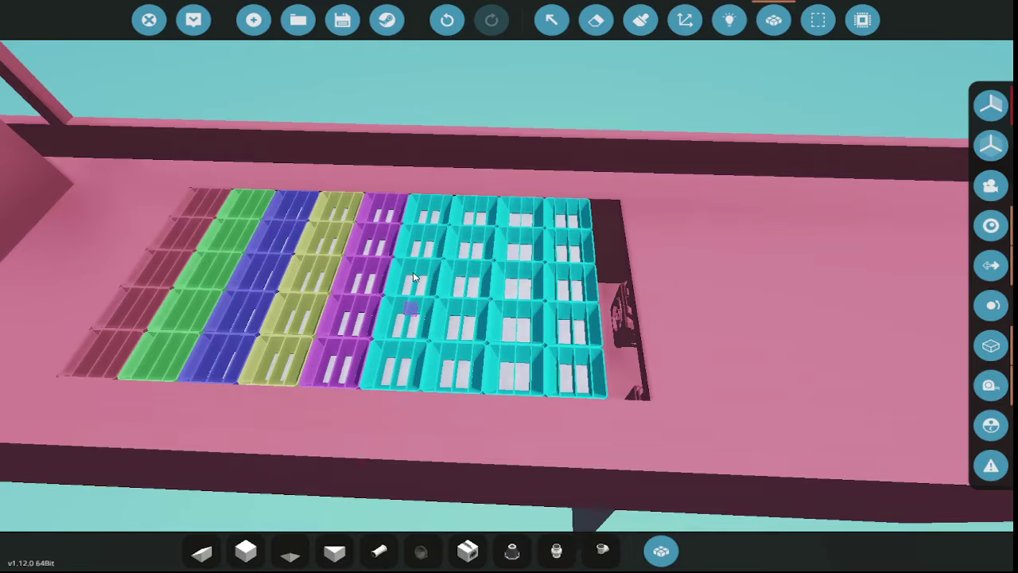
click(366, 275)
click(304, 278)
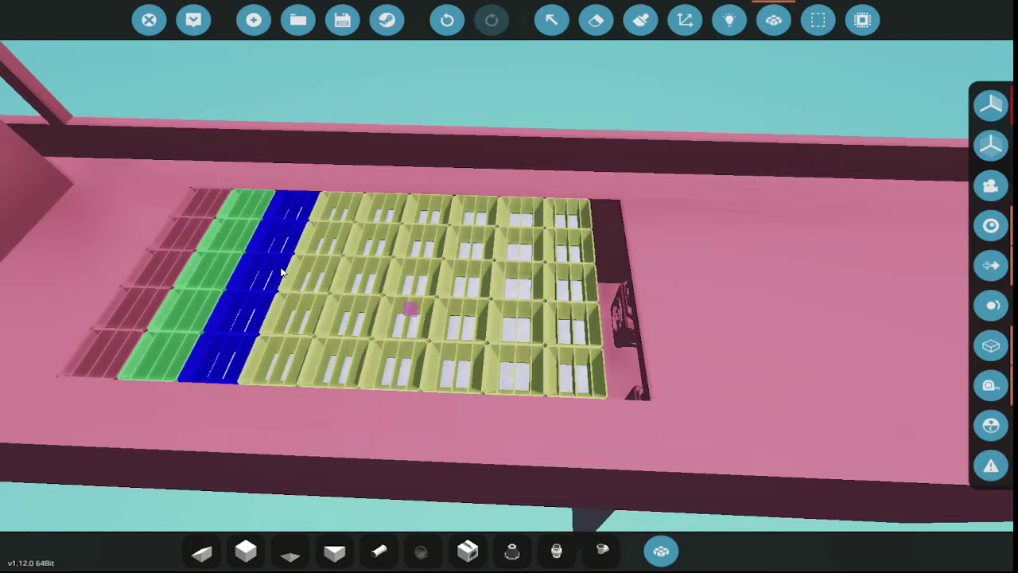
click(282, 273)
click(207, 264)
click(166, 259)
click(633, 135)
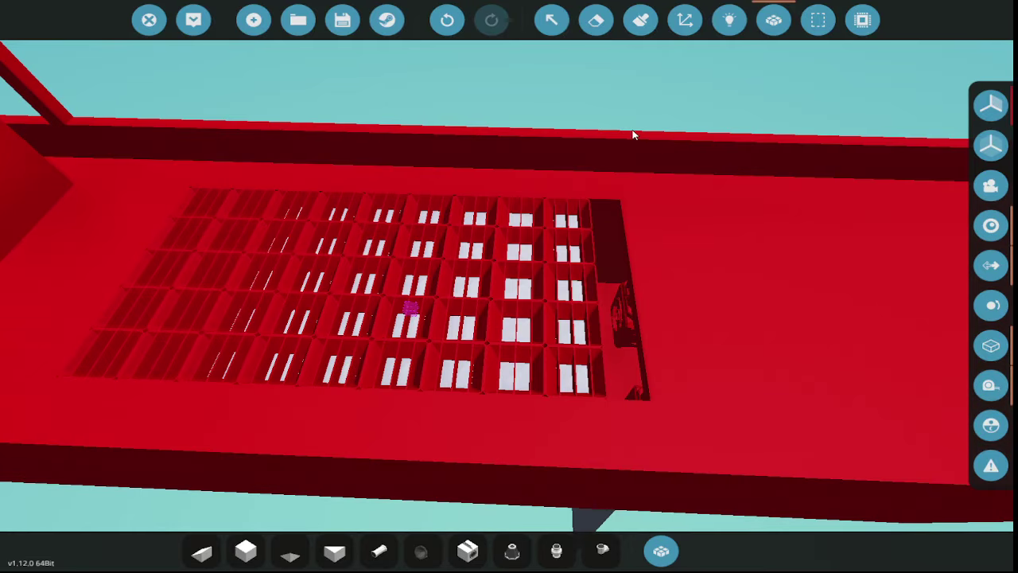
- Fill the three-block gap between the last hopper row and the engine end of the opening with blocks
click(245, 550)
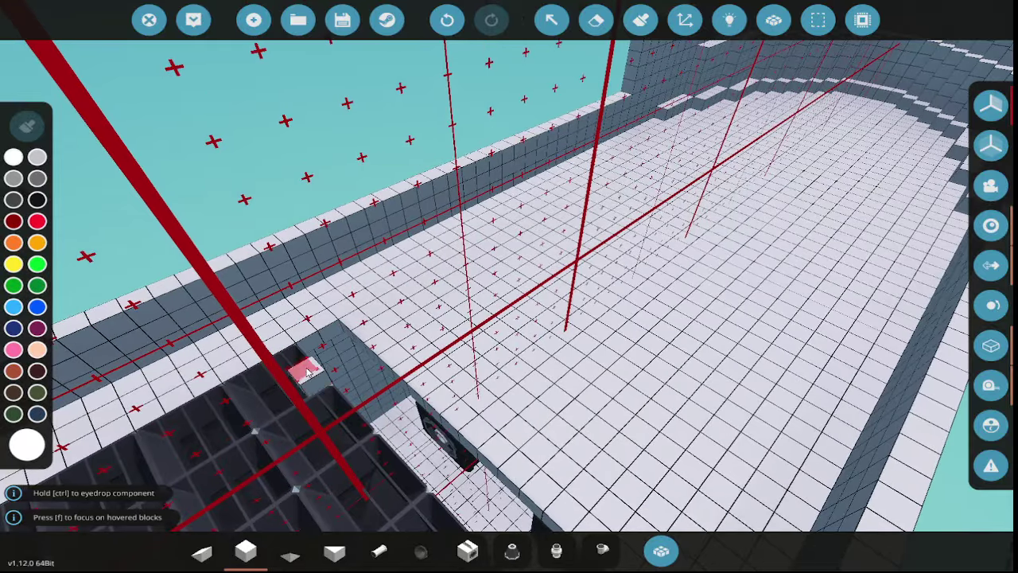
key(w)
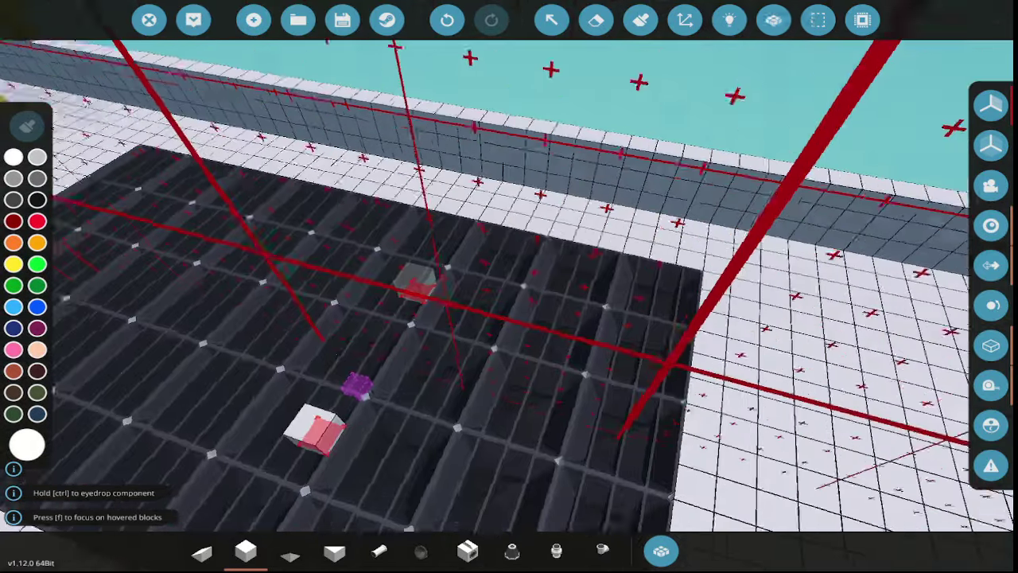
key(w)
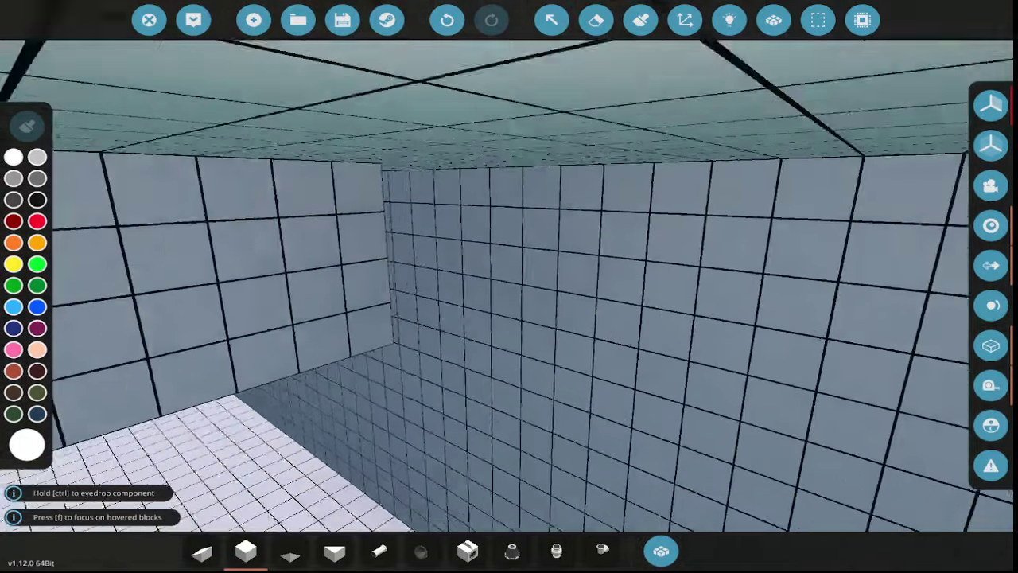
key(w)
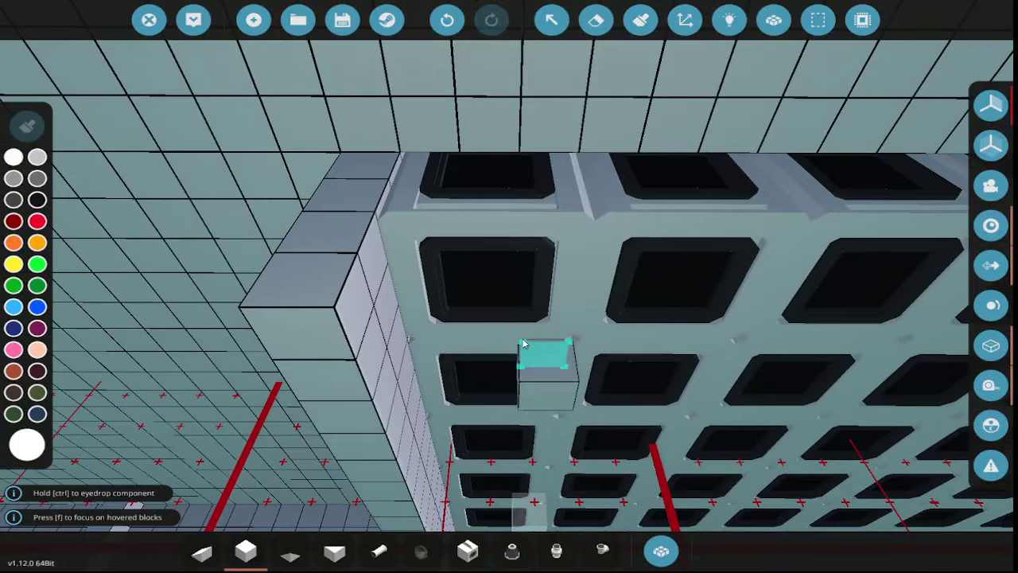
drag(352, 245, 469, 91)
key(w)
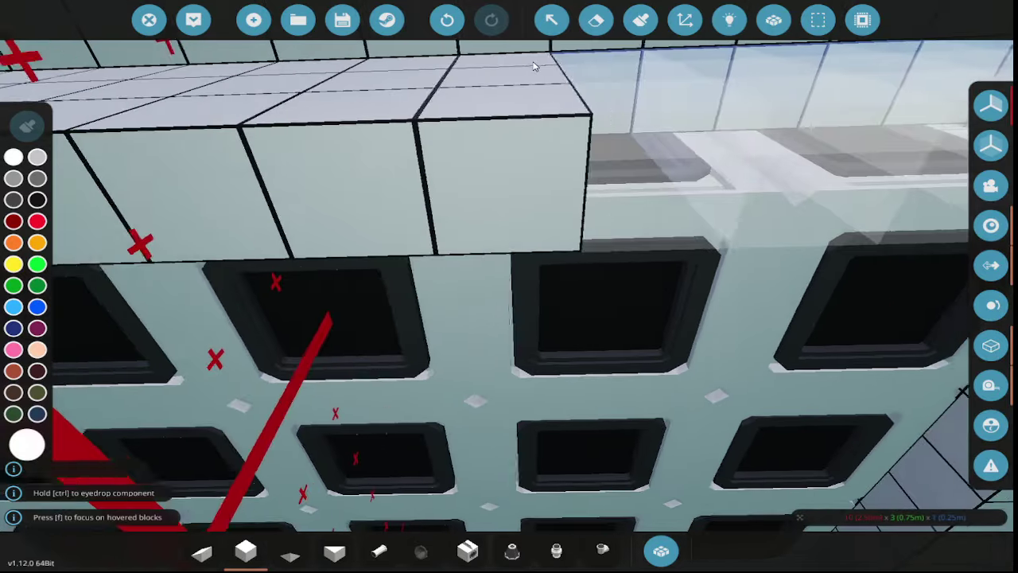
key(w)
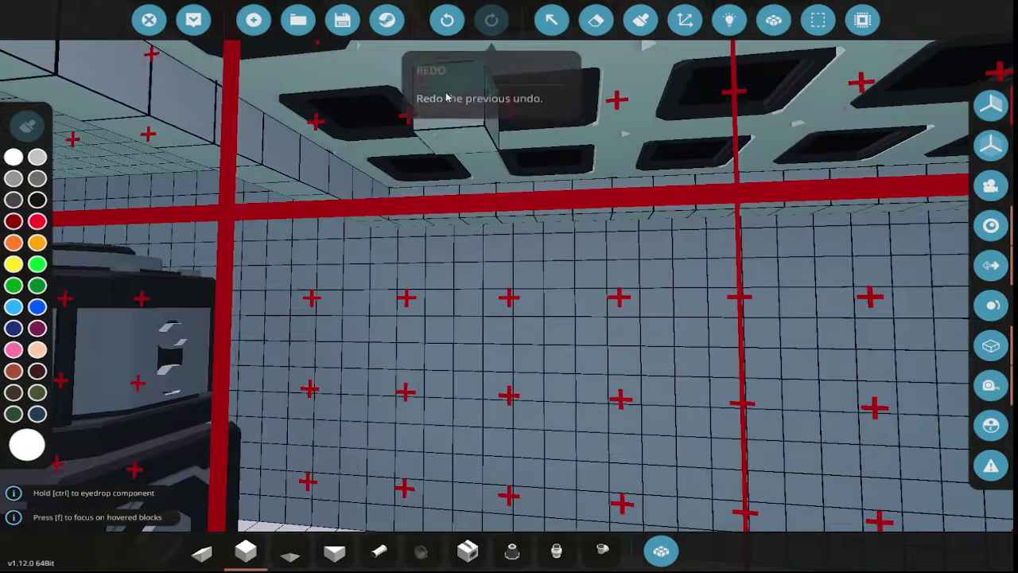
key(w)
drag(386, 45, 667, 230)
drag(751, 267, 750, 267)
- Erase the row of blocks hanging across the underside of the deck inside the hull
key(s)
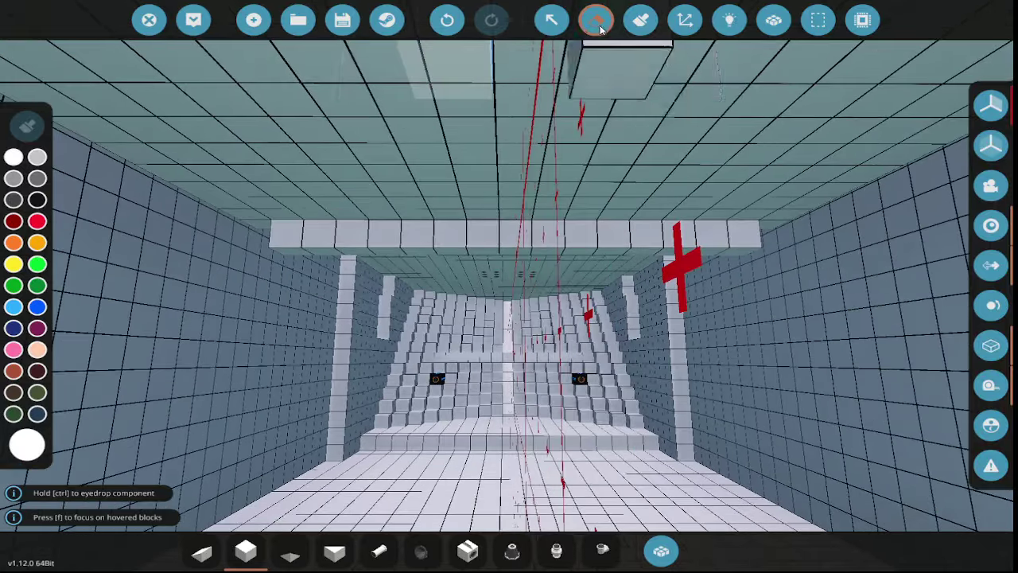
key(s)
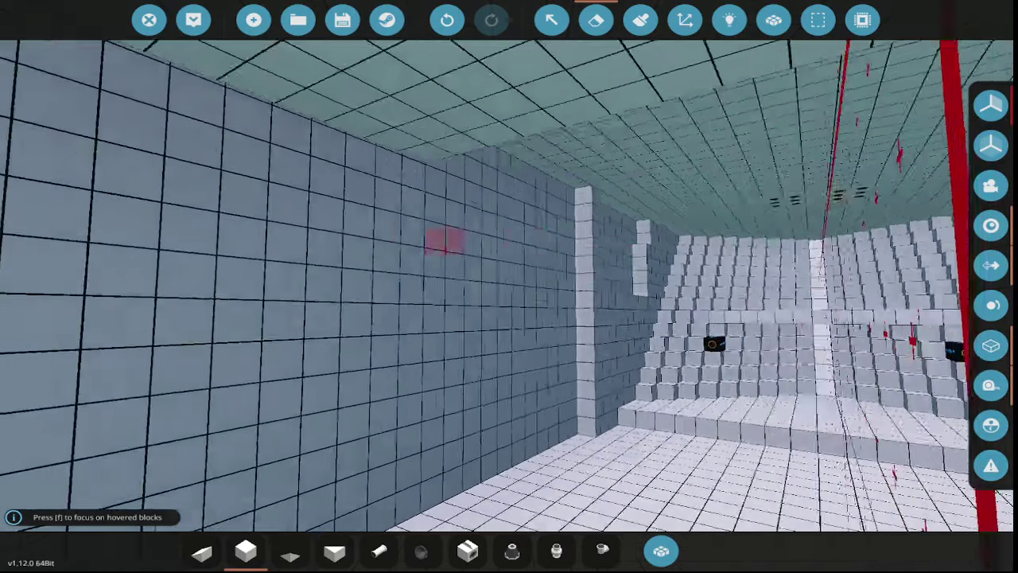
key(w)
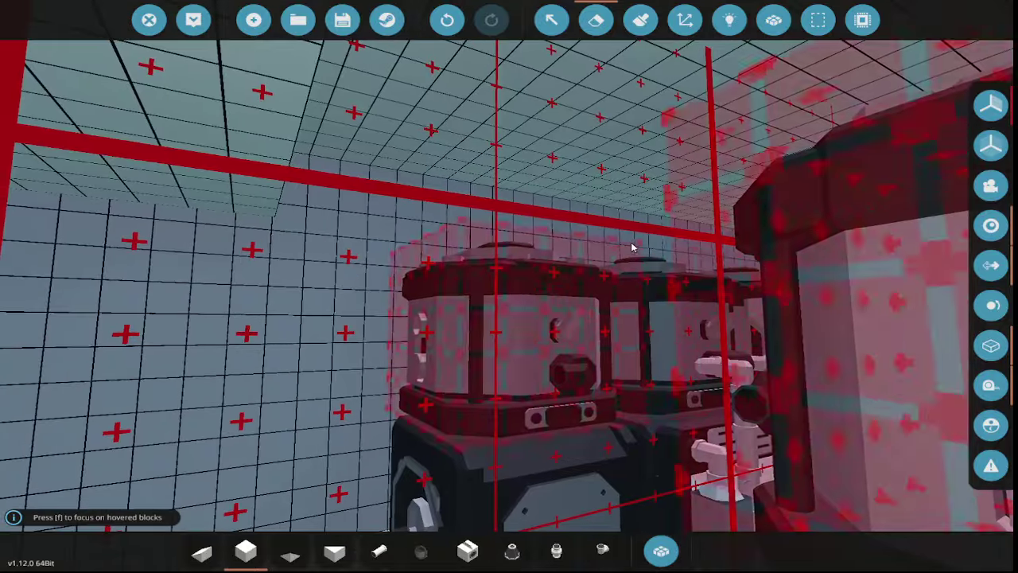
- Place a side-by-side row of enclosed straight pipes across the underside of the deck near the engines, openings facing lengthwise
key(q)
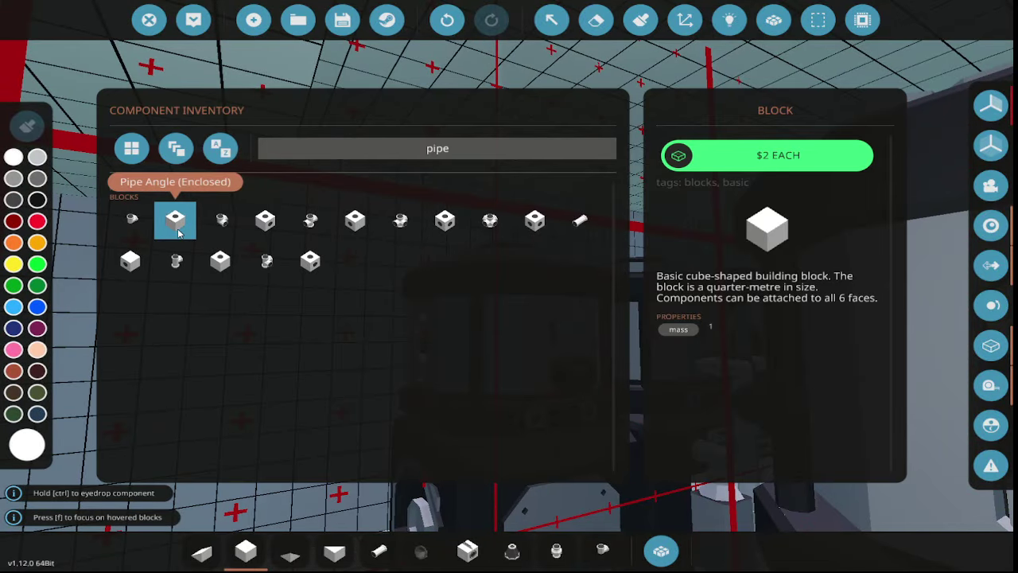
click(157, 265)
key(q)
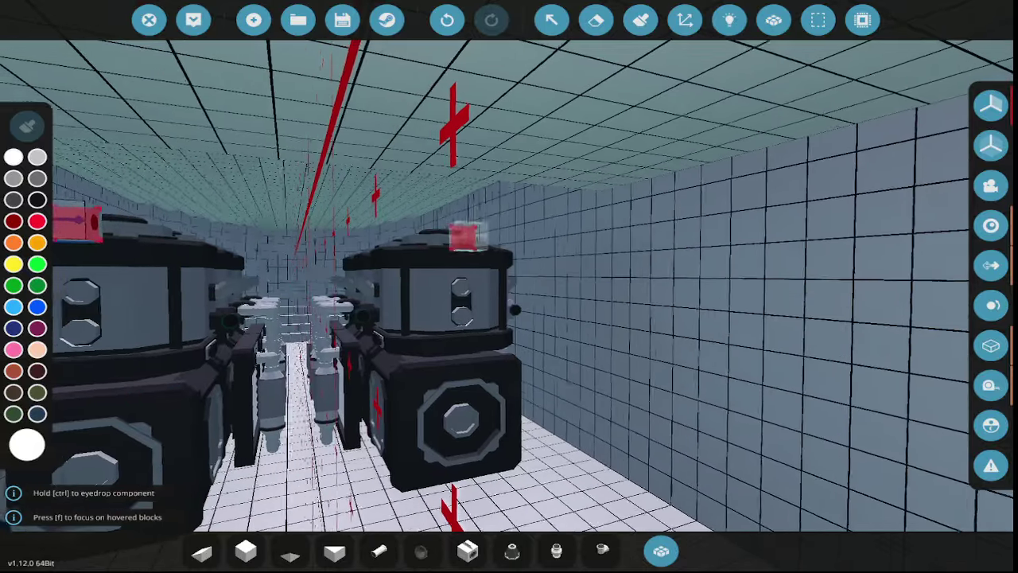
key(w)
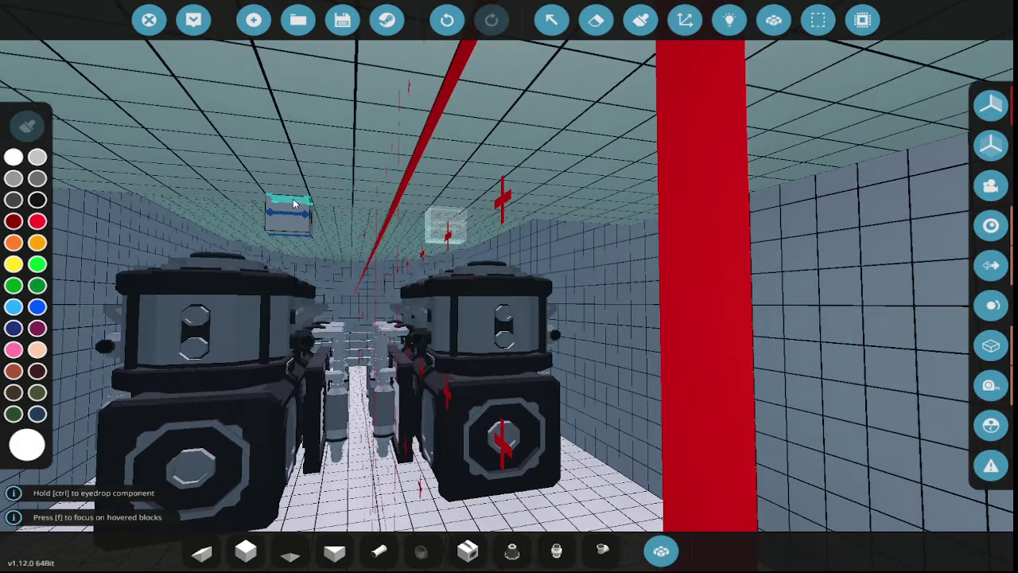
key(w)
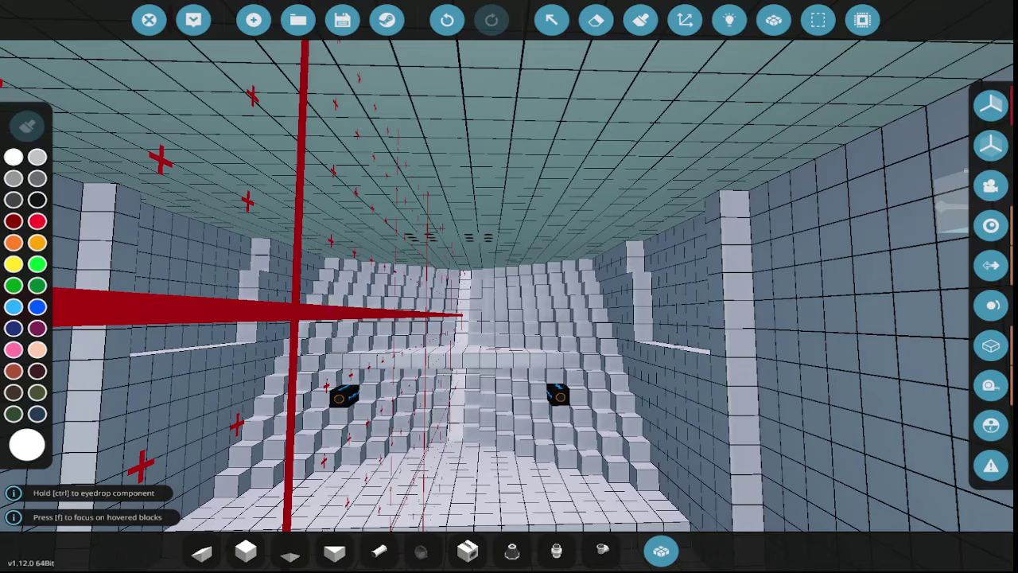
key(s)
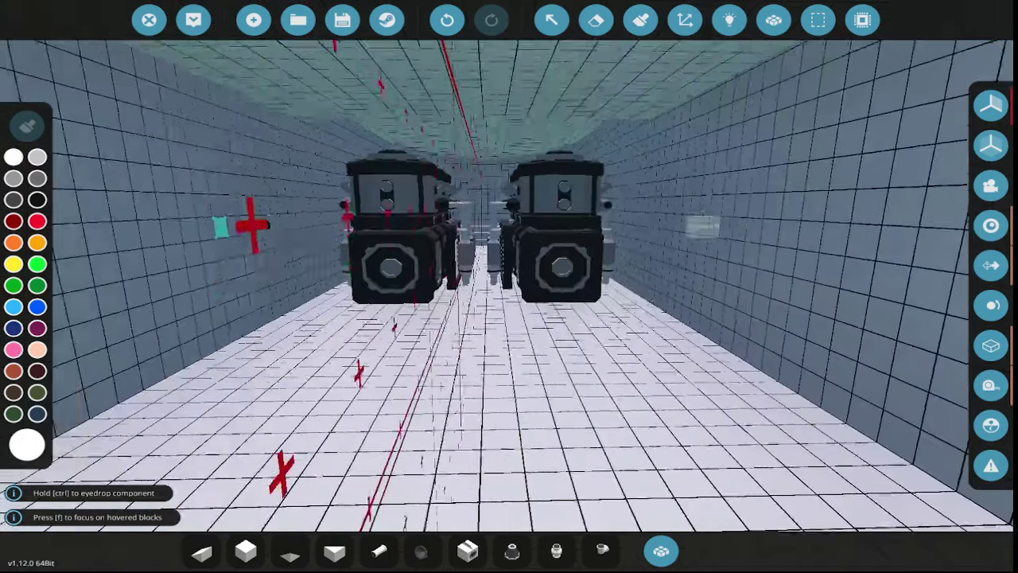
key(w)
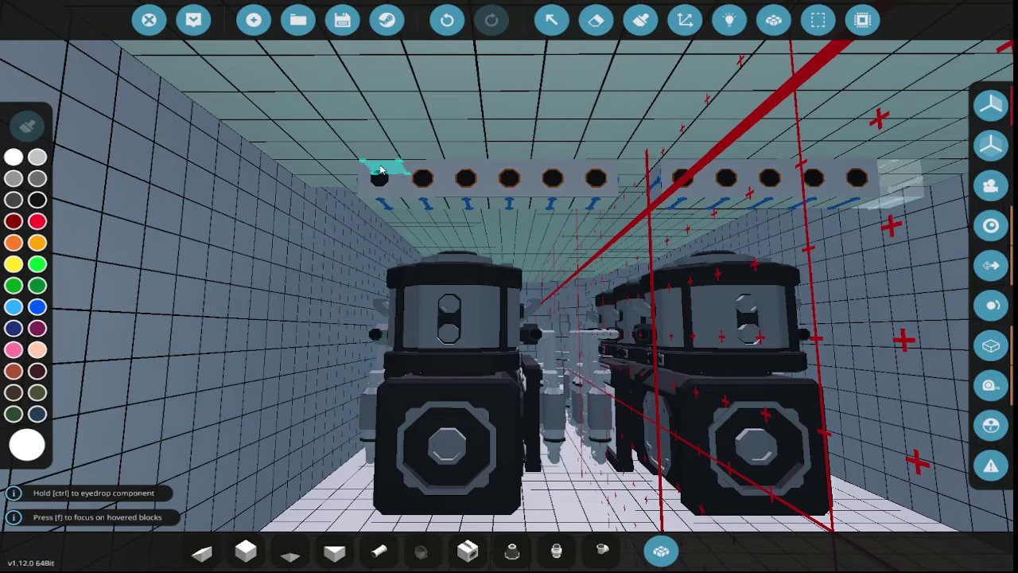
- Extend the enclosed pipes into parallel lengthwise lines that cover the underside of the deck
key(Left)
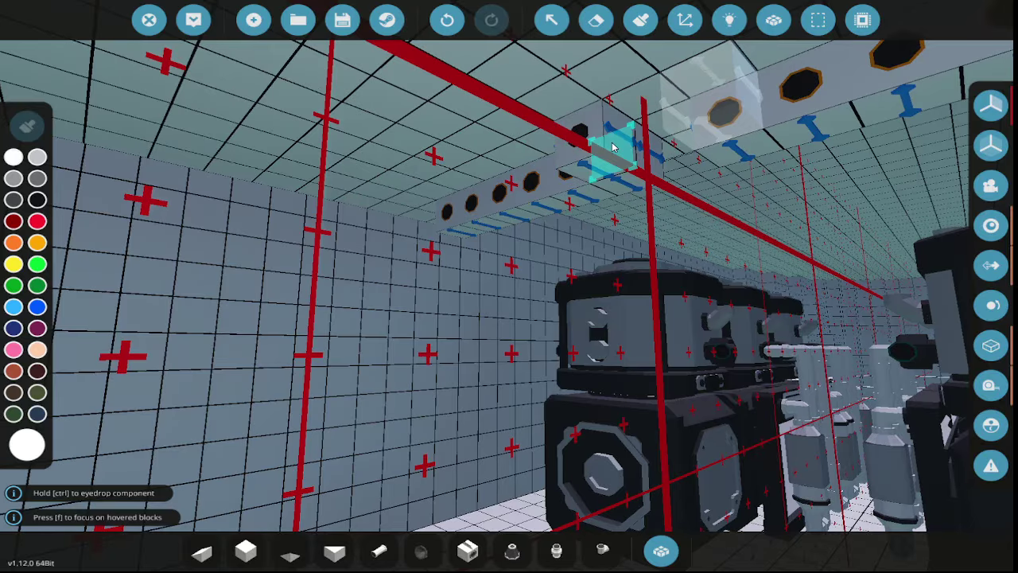
drag(613, 147, 394, 135)
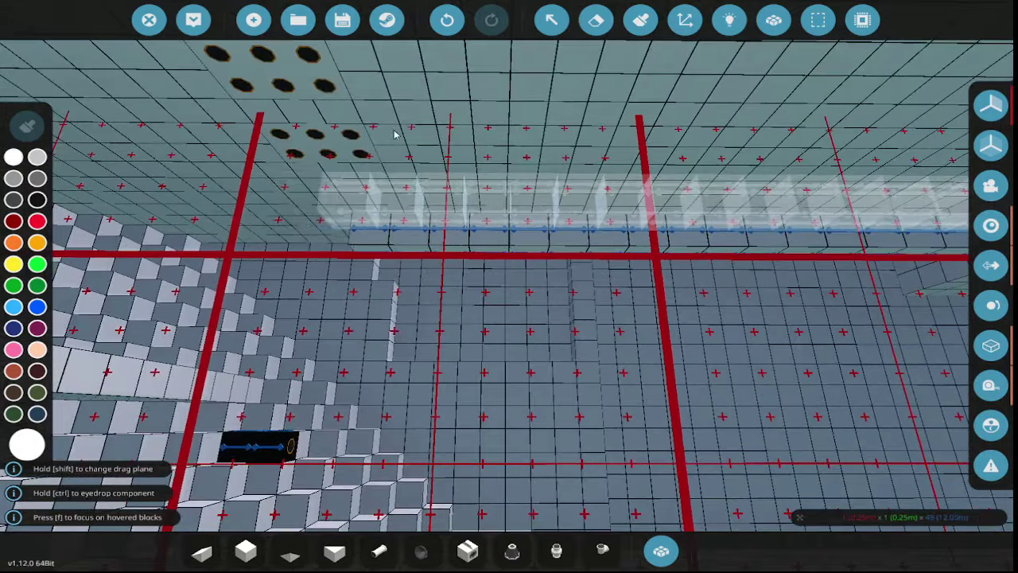
drag(422, 170, 267, 233)
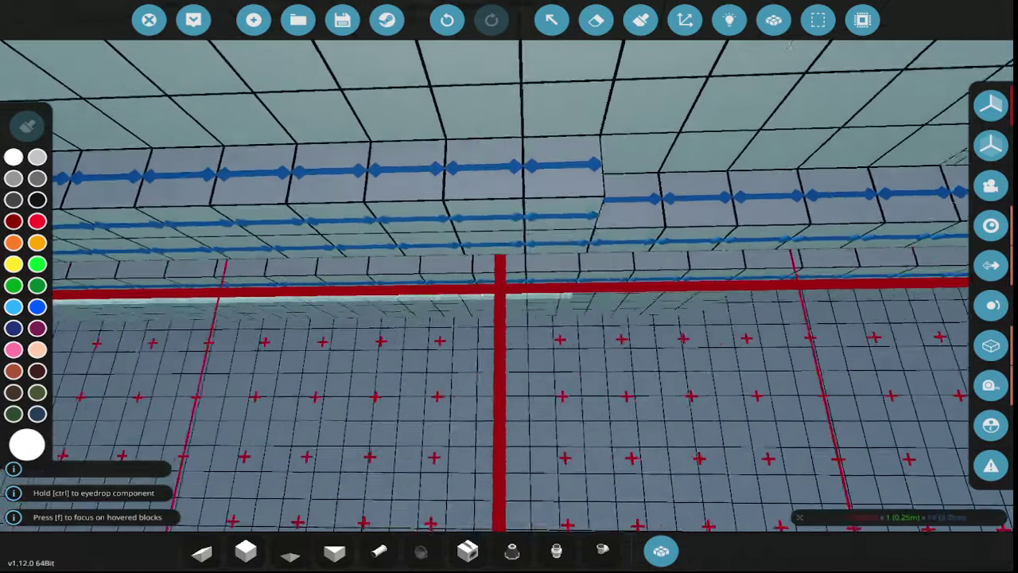
drag(596, 171, 629, 191)
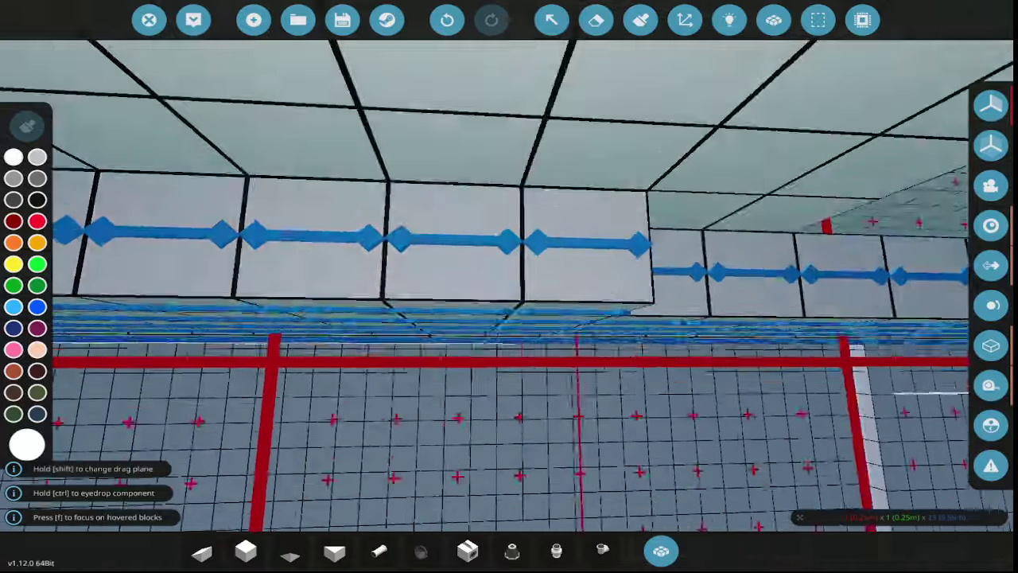
key(f)
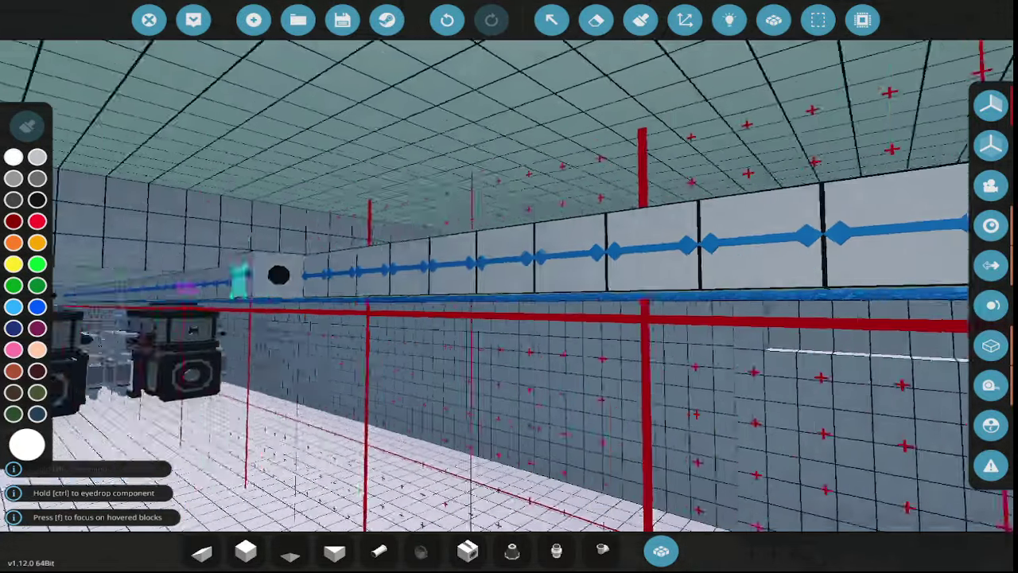
key(f)
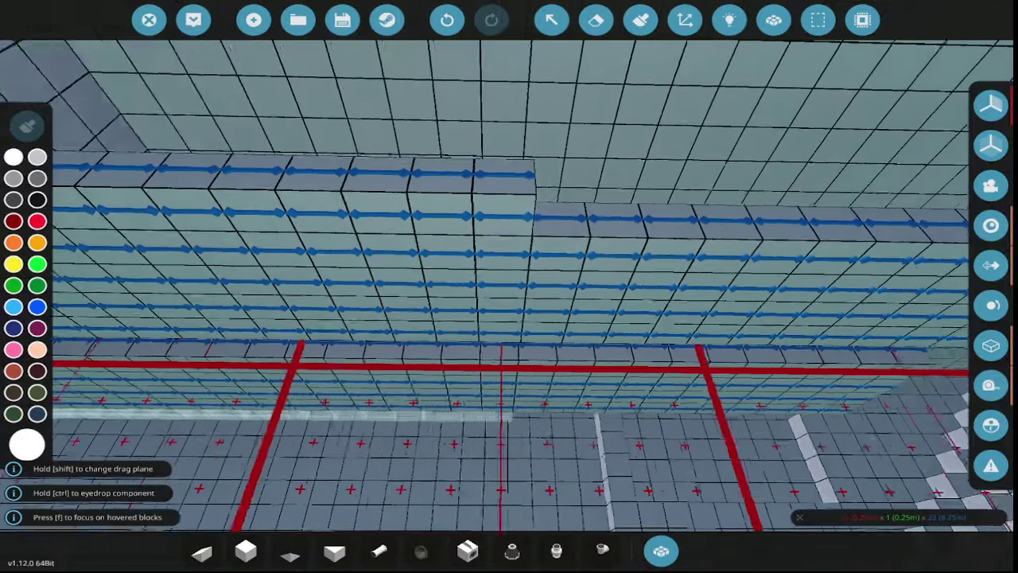
key(f)
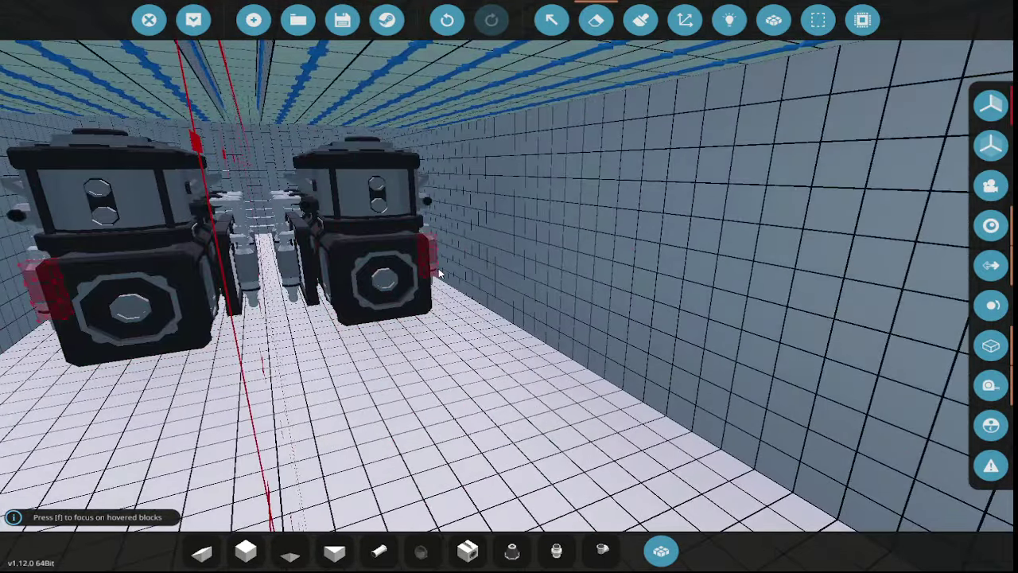
- Lay a one-block-high row of blocks across the hull floor in front of the engines
drag(438, 272, 195, 568)
click(246, 550)
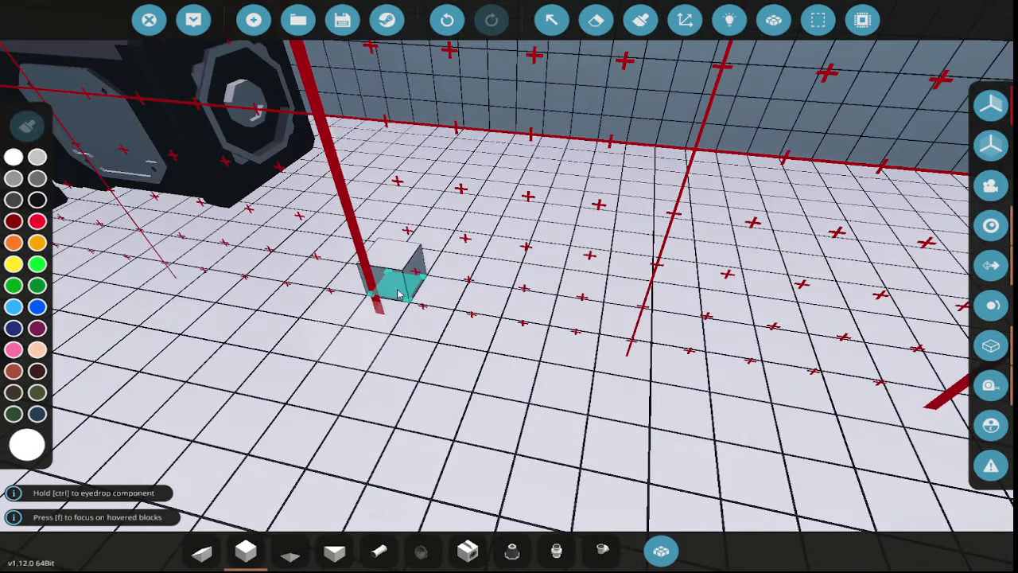
drag(390, 308, 501, 270)
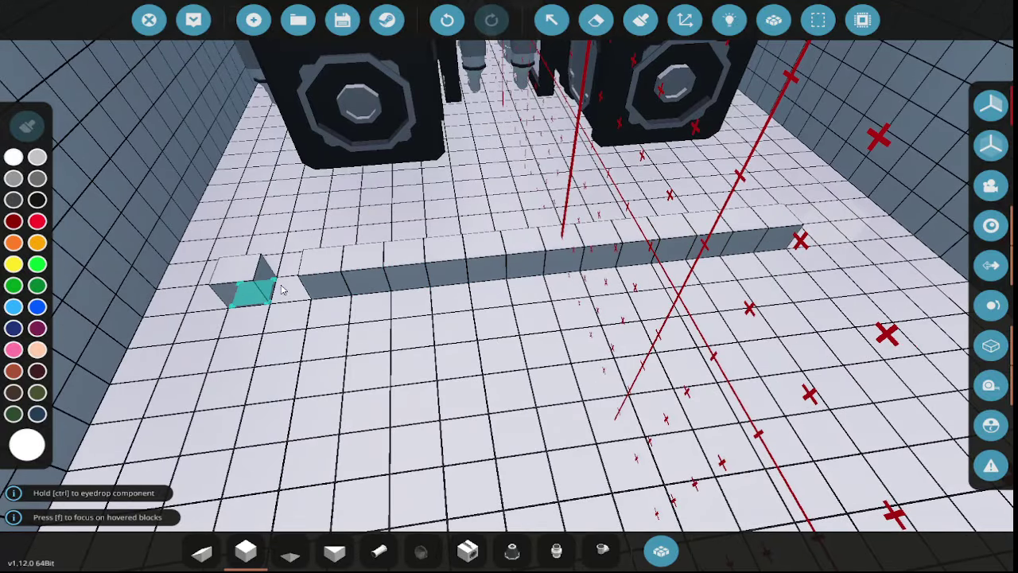
drag(501, 270, 487, 255)
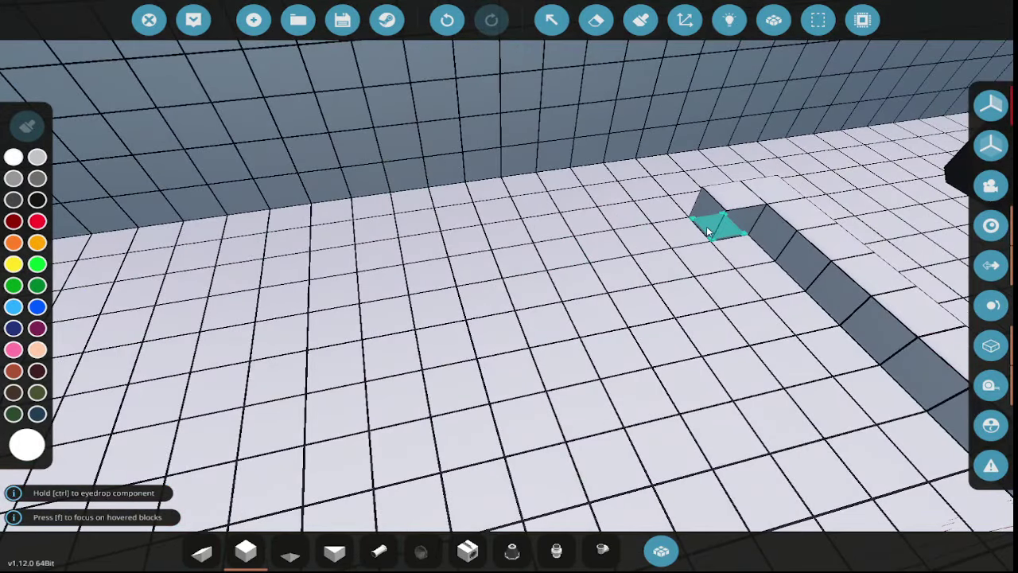
- Continue the block border lengthwise on both sides and close it at the far end, outlining a rectangular tank on the floor
drag(708, 231, 793, 109)
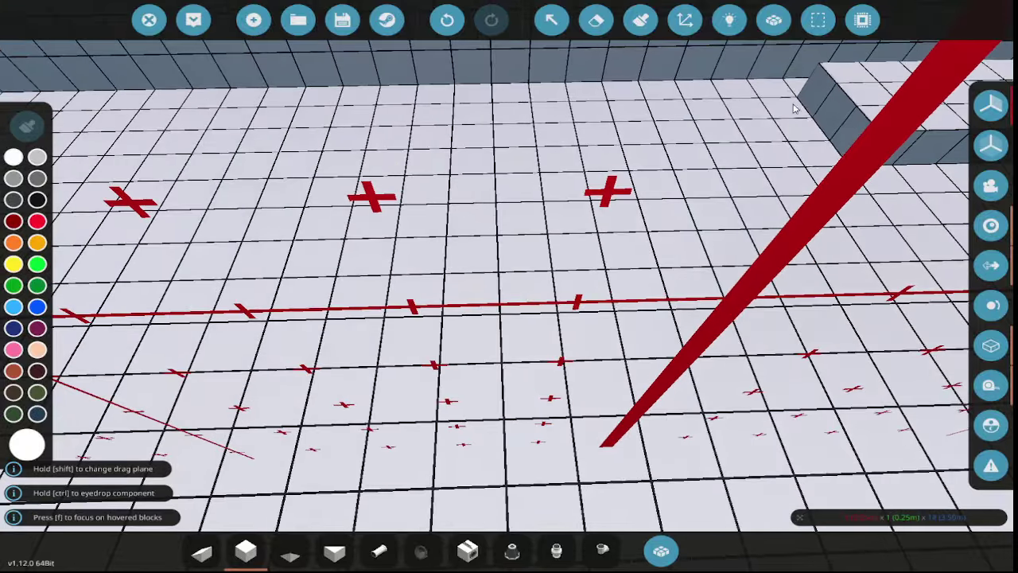
drag(435, 154, 488, 164)
key(w)
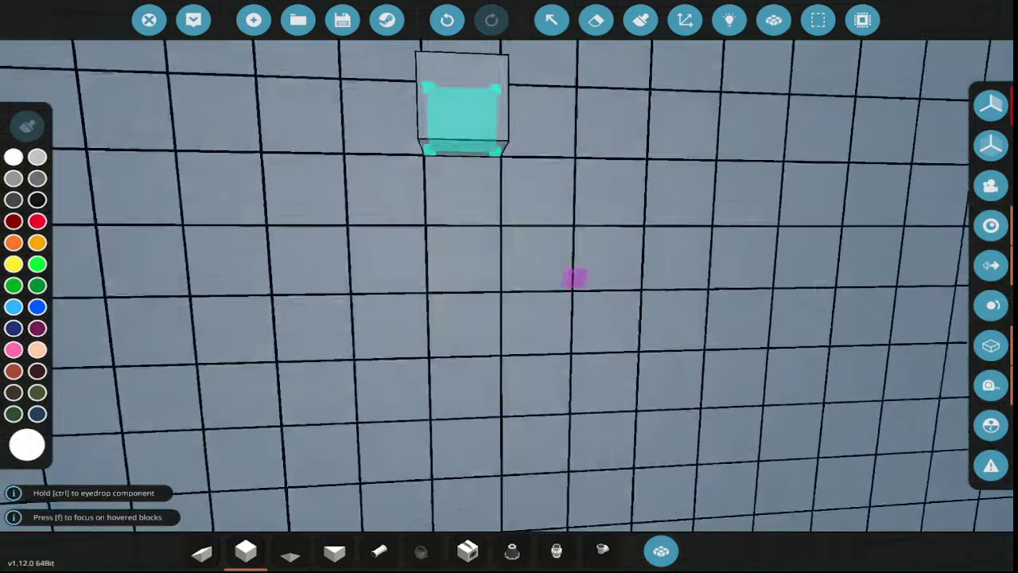
key(w)
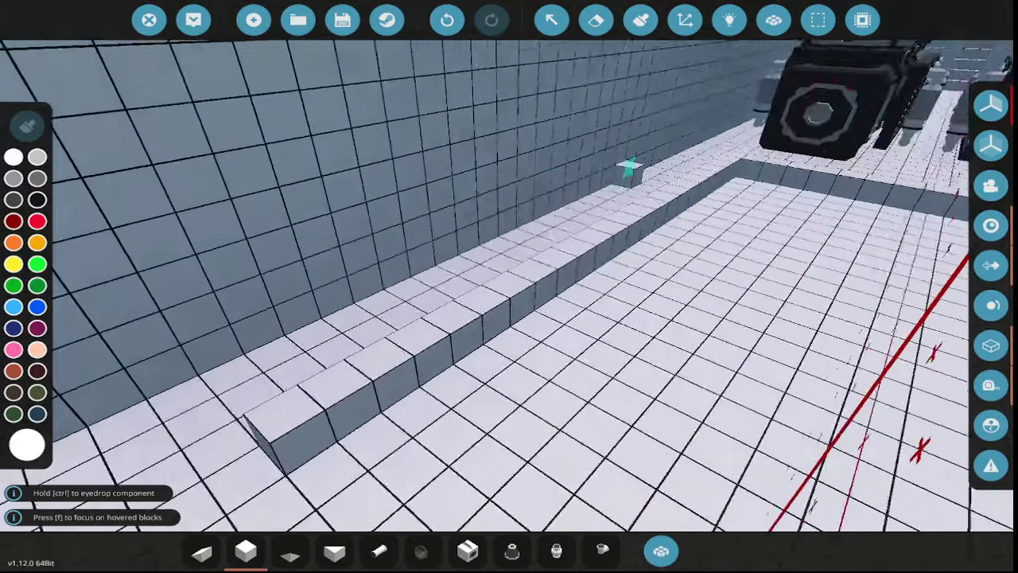
drag(628, 165, 413, 209)
- Raise block walls from the rectangular floor outline up to the pipe-covered ceiling to enclose the tank
drag(303, 463, 395, 411)
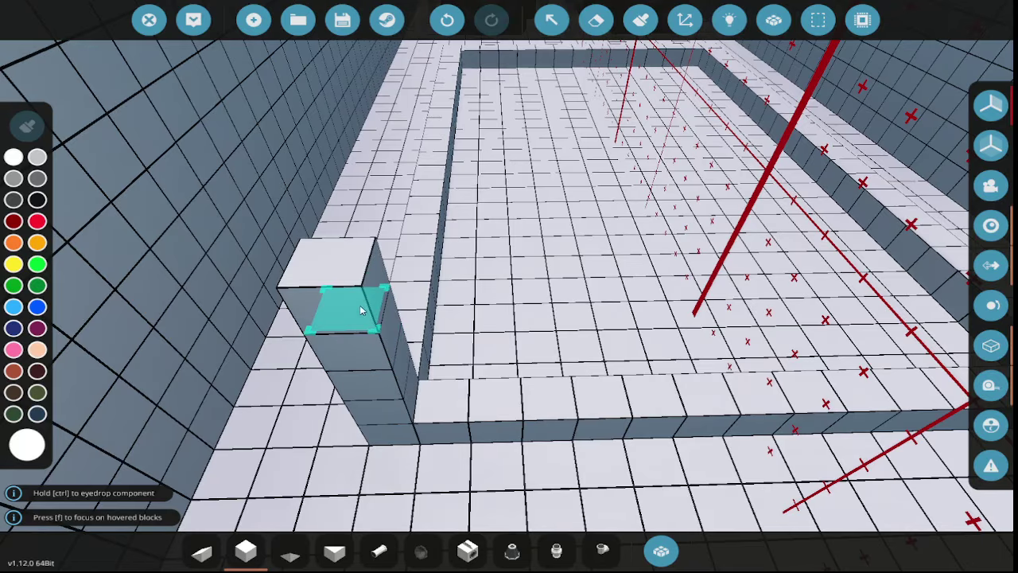
click(360, 310)
drag(360, 310, 403, 333)
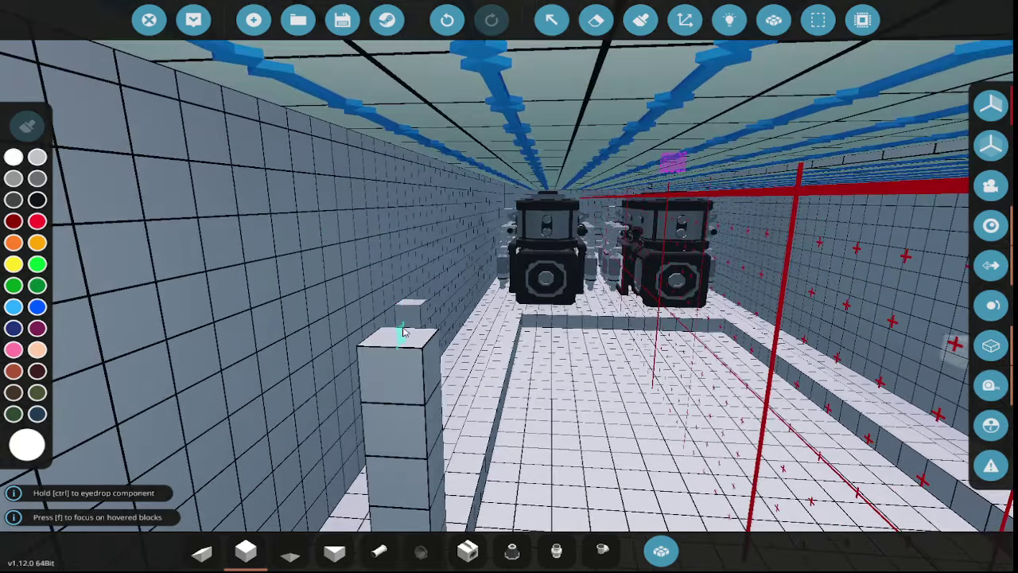
drag(435, 282, 542, 402)
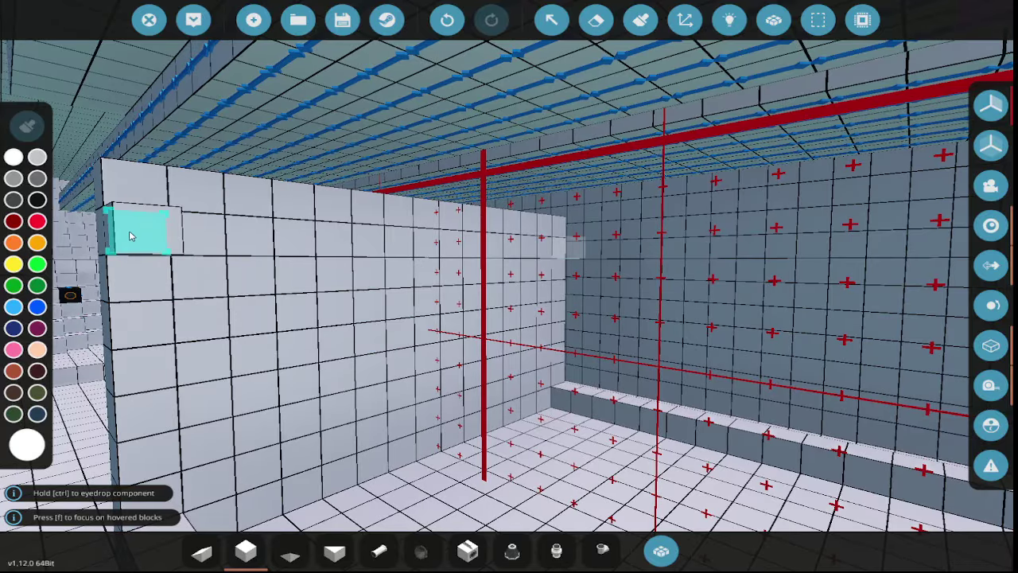
drag(133, 193, 534, 217)
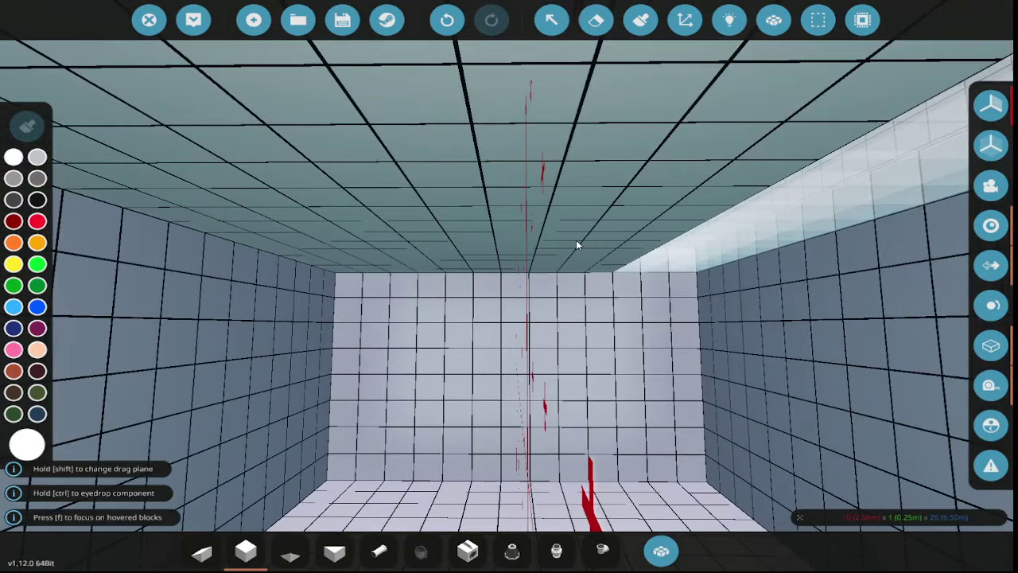
- Place a single fluid spawner on the tank floor, centred against the end wall, and open its settings
text(qfluid sp)
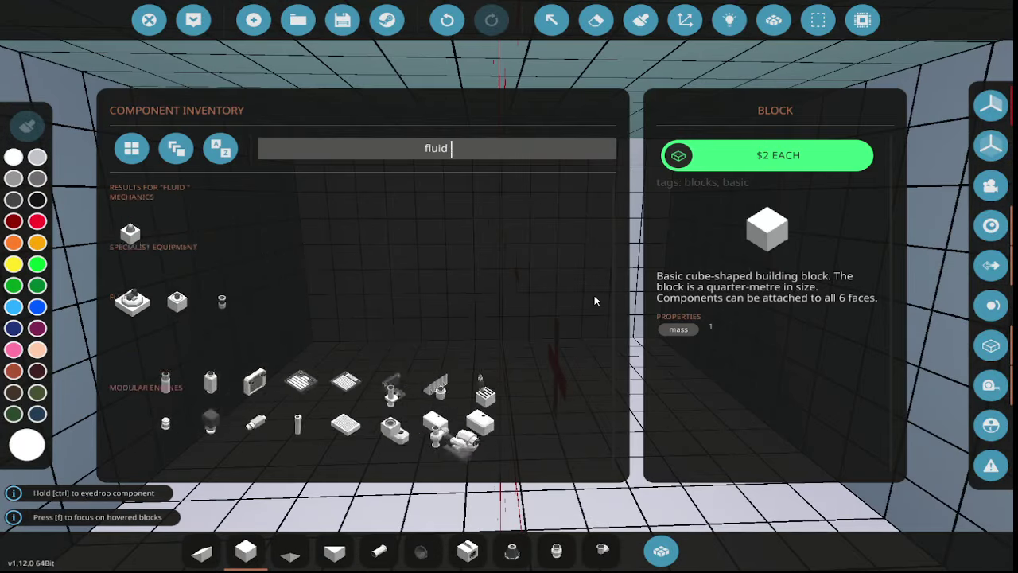
click(138, 245)
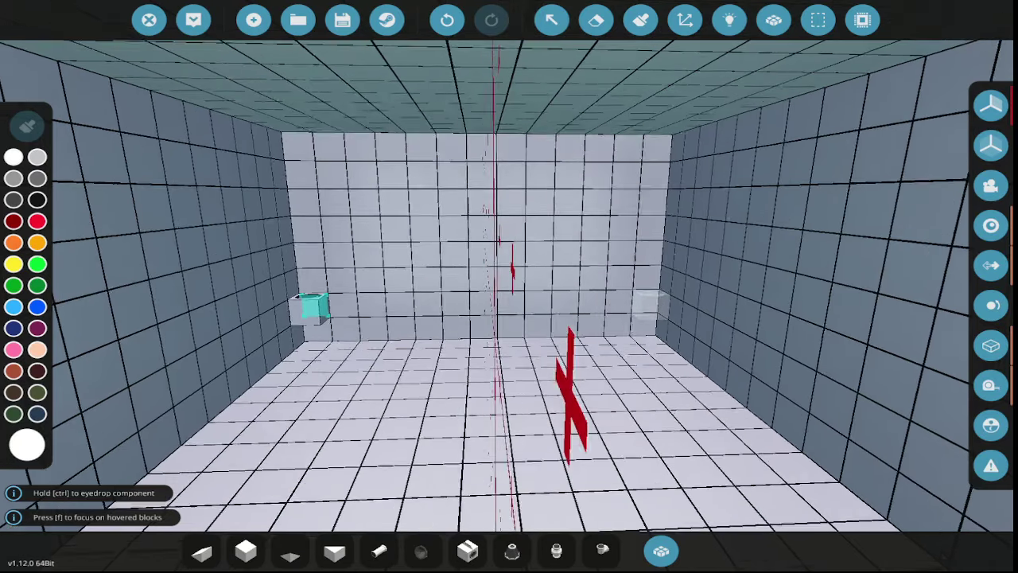
scroll(501, 367, up, 3)
click(596, 20)
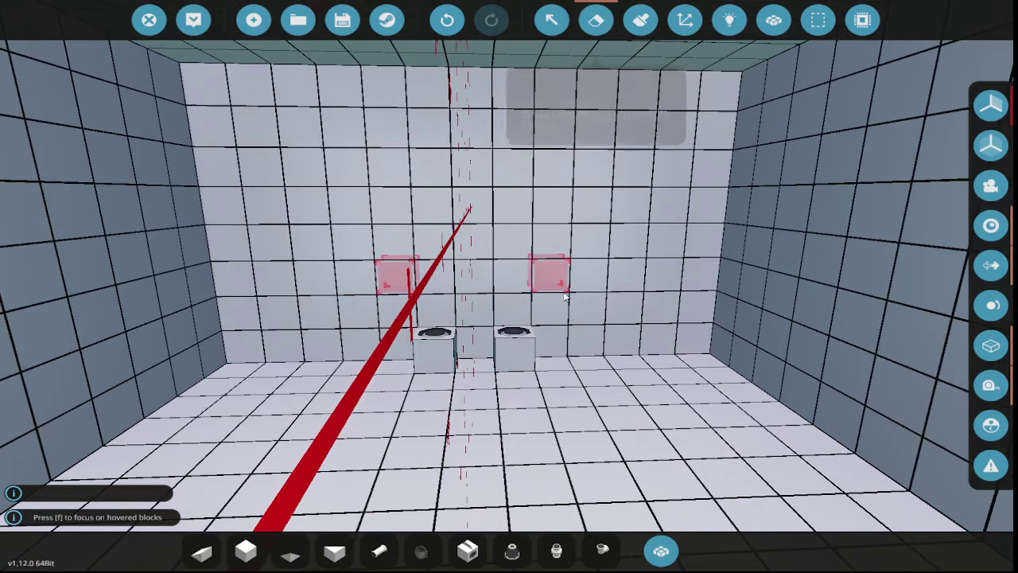
key(q)
key(q)
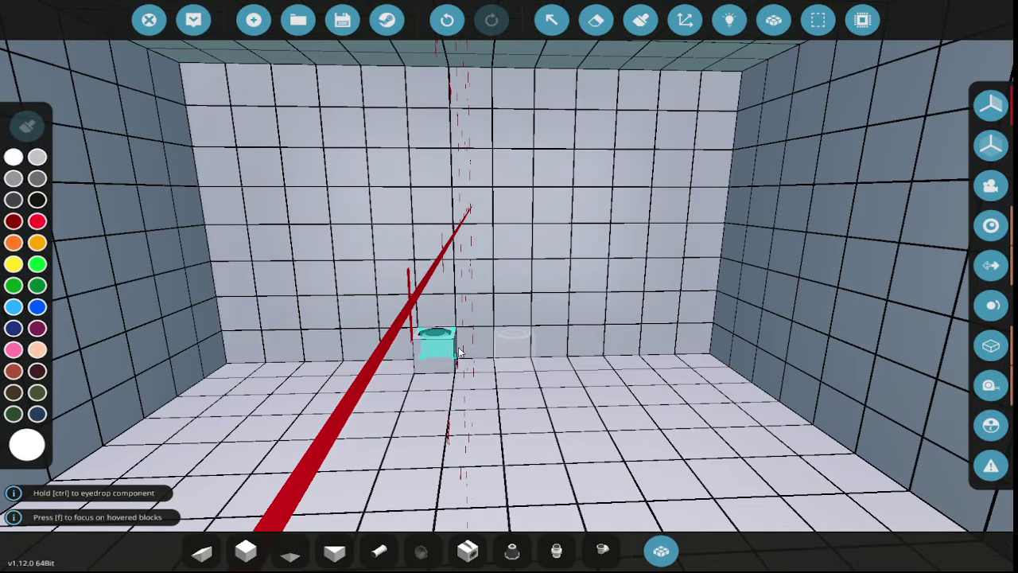
click(551, 20)
click(469, 360)
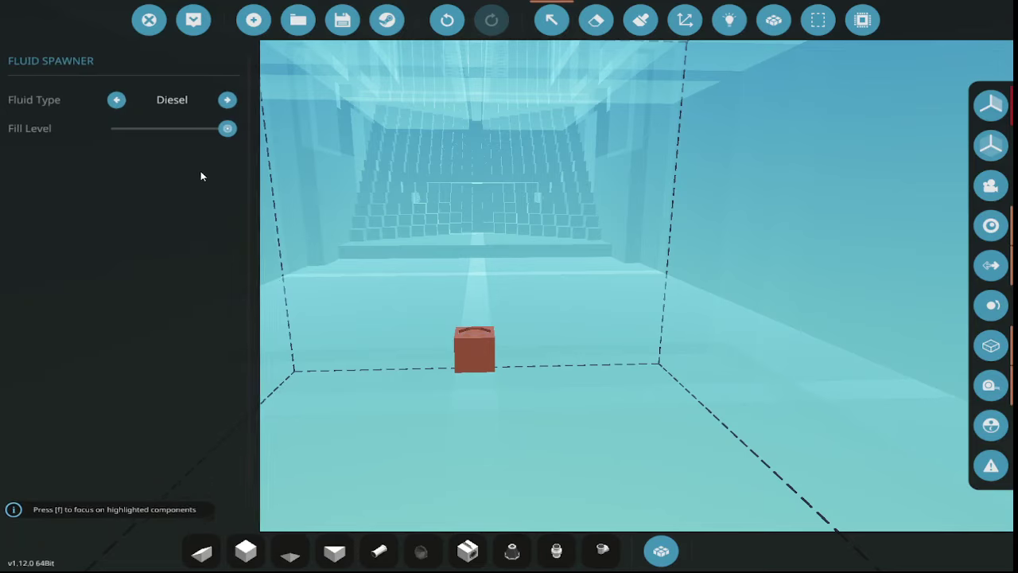
- Place a liquid meter directly above the fluid spawner on the tank's end wall
key(q)
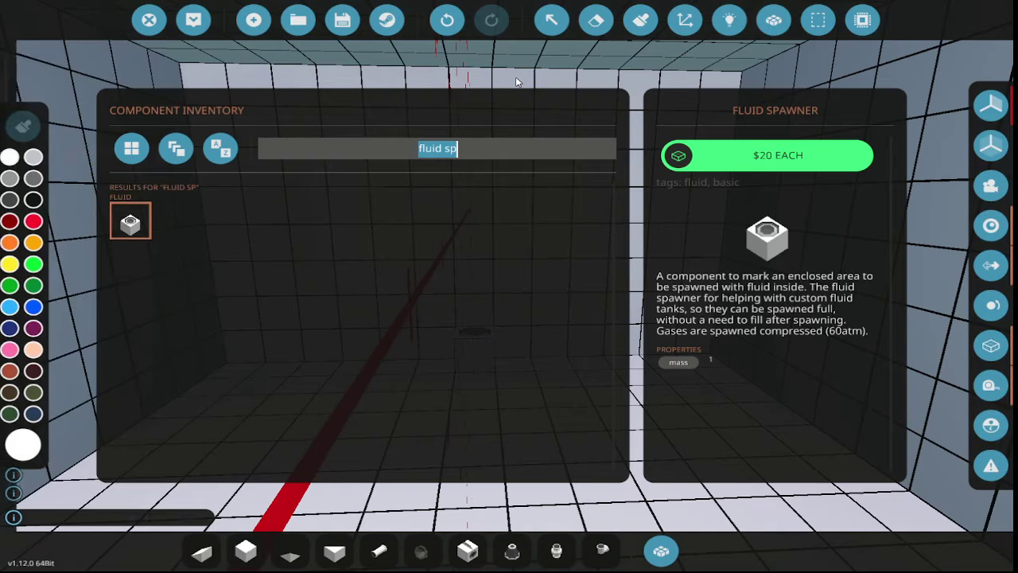
key(BackSpace)
text(liqui)
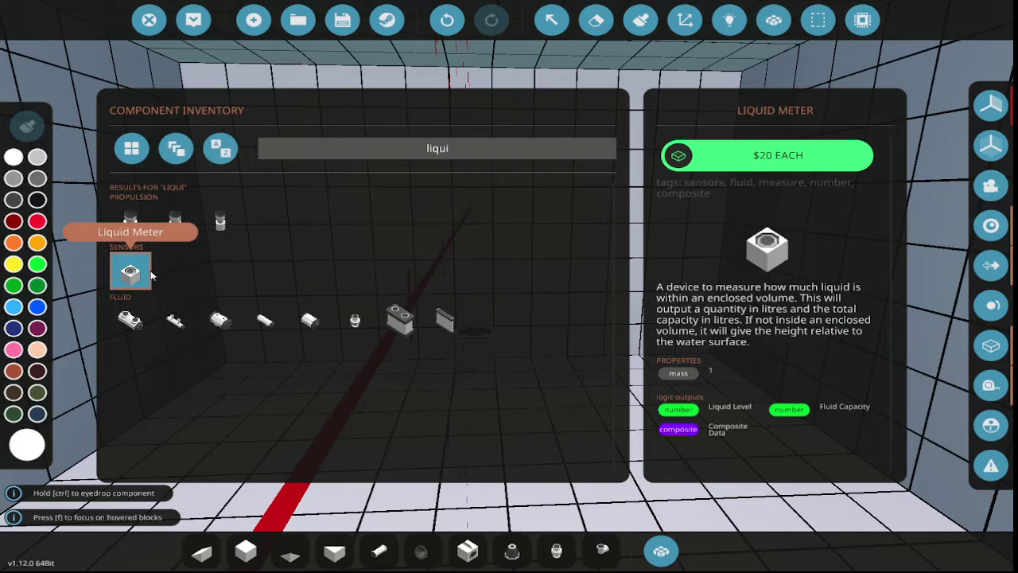
click(129, 272)
- Place a single dial on the deck, centred at the bow-side edge of the hopper grid
text(qdial)
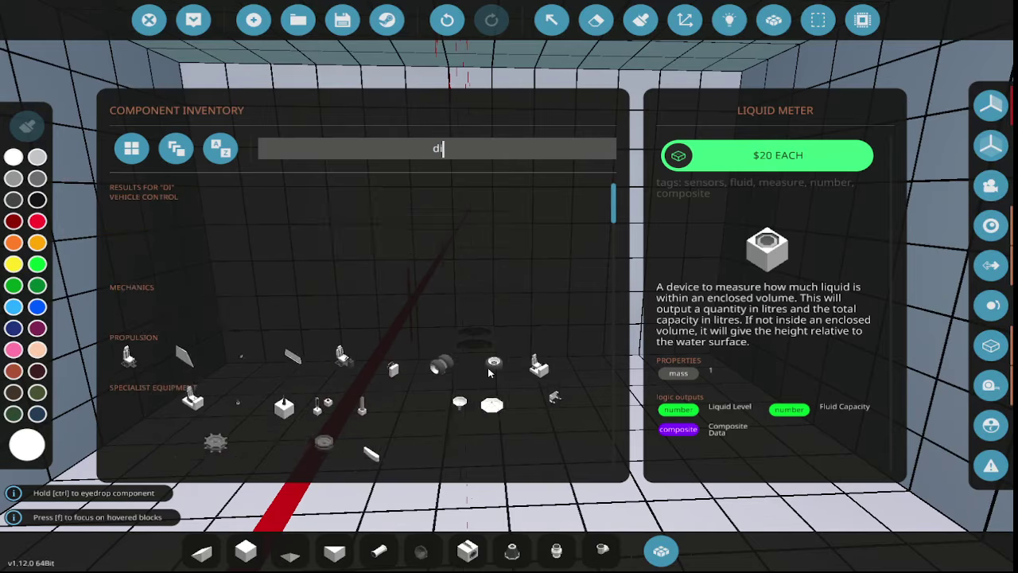
click(129, 218)
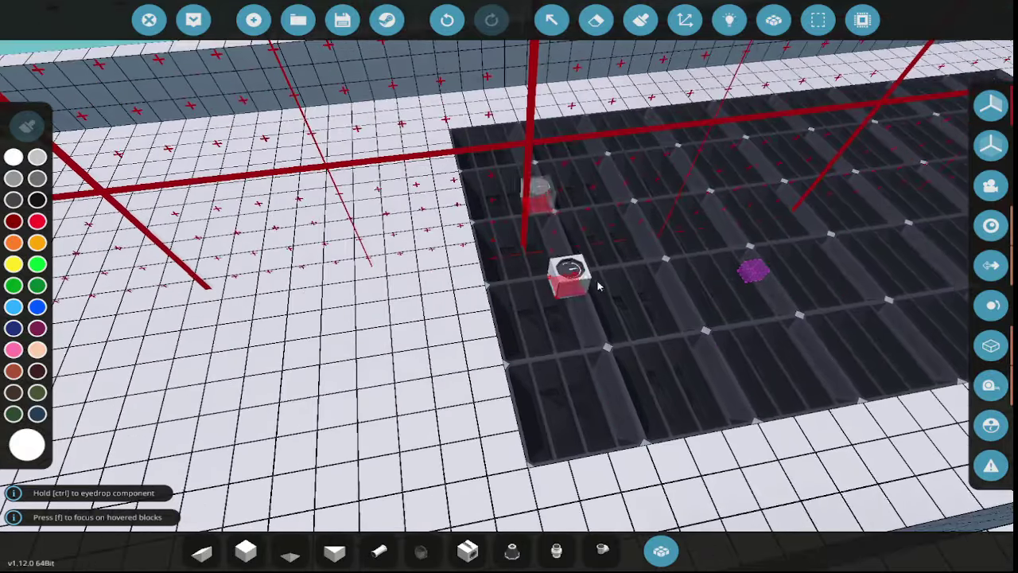
click(448, 249)
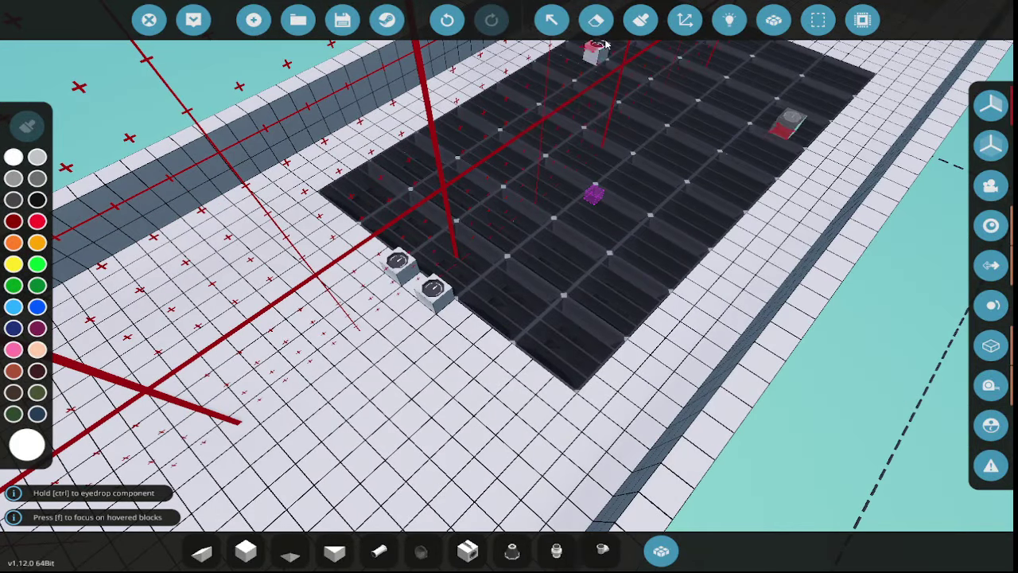
key(x)
click(414, 275)
key(q)
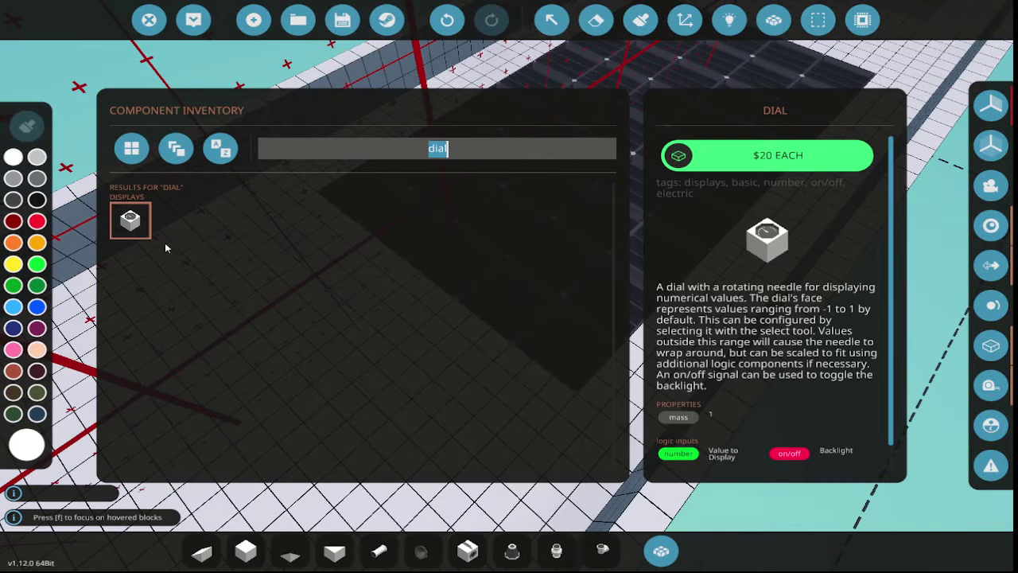
click(131, 222)
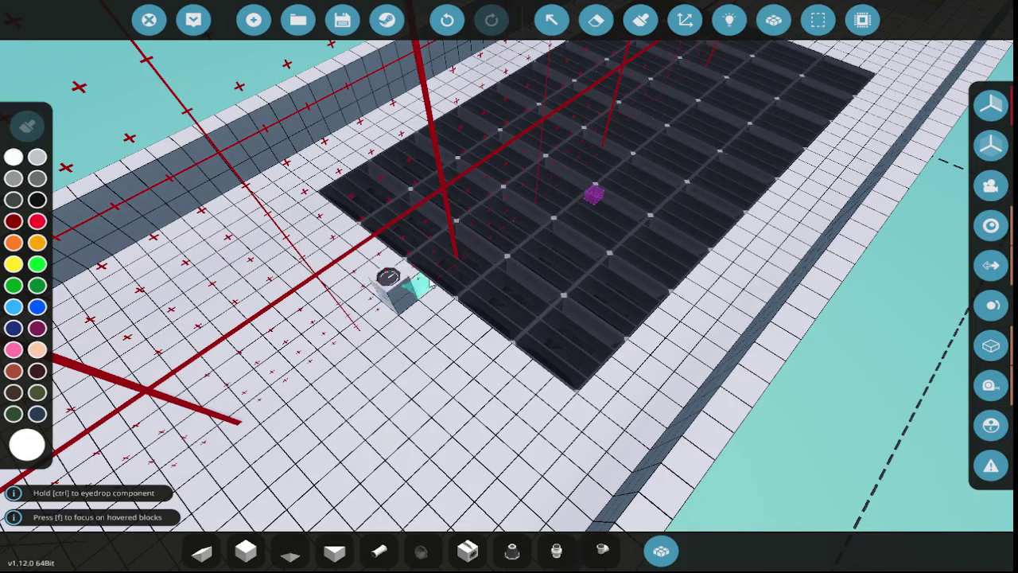
- Connect the liquid meter's Liquid Level output to the dial's value input in the logic view
click(727, 19)
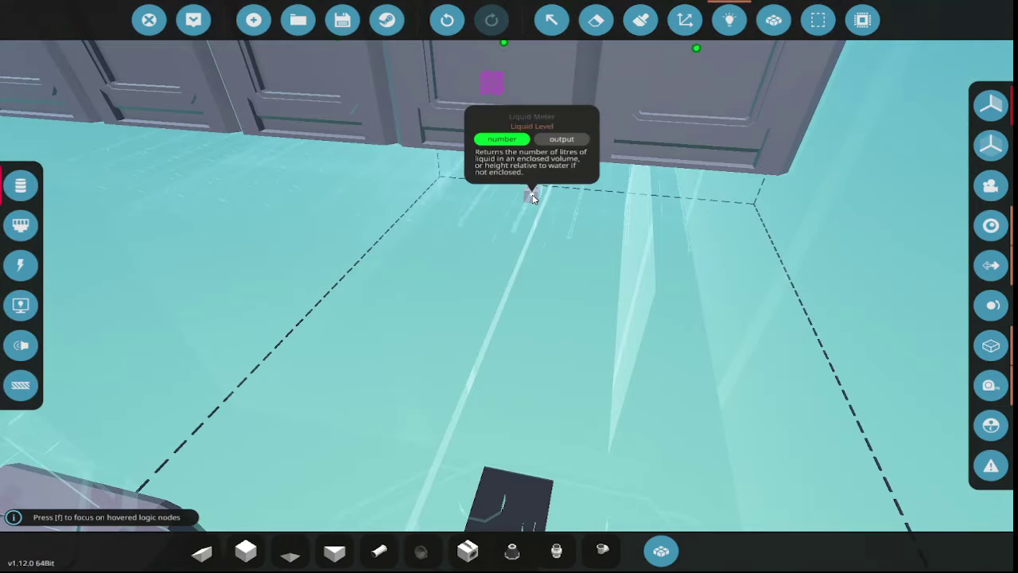
click(531, 187)
click(523, 190)
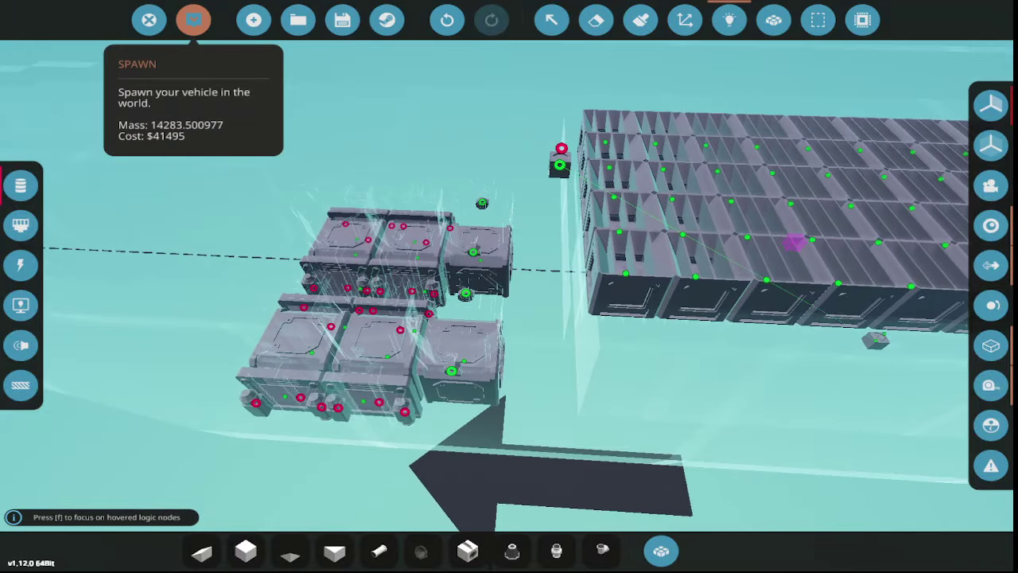
- Spawn the ship, check how it floats and inspect the deck dial, and return it to the workbench
click(193, 20)
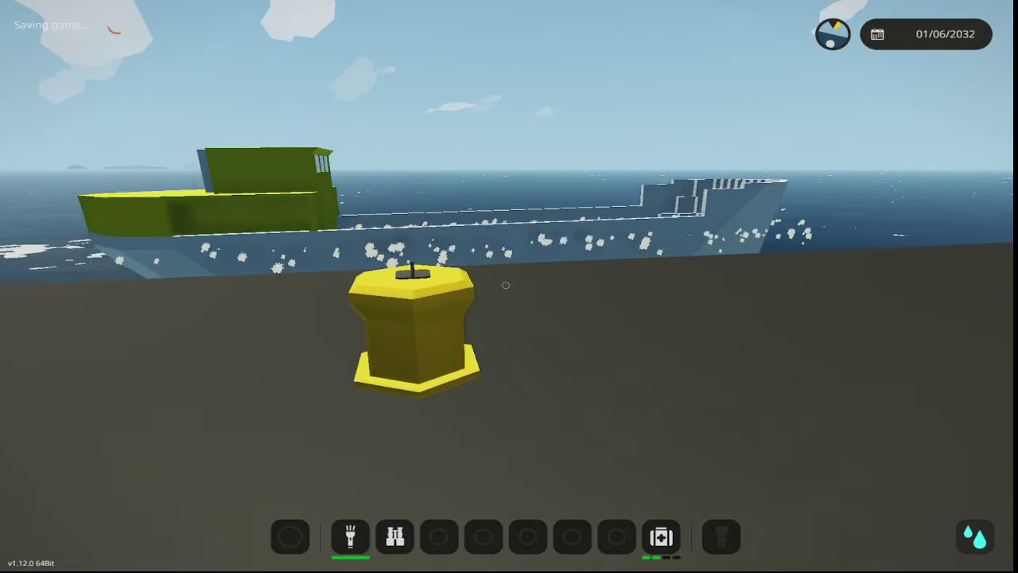
key(w)
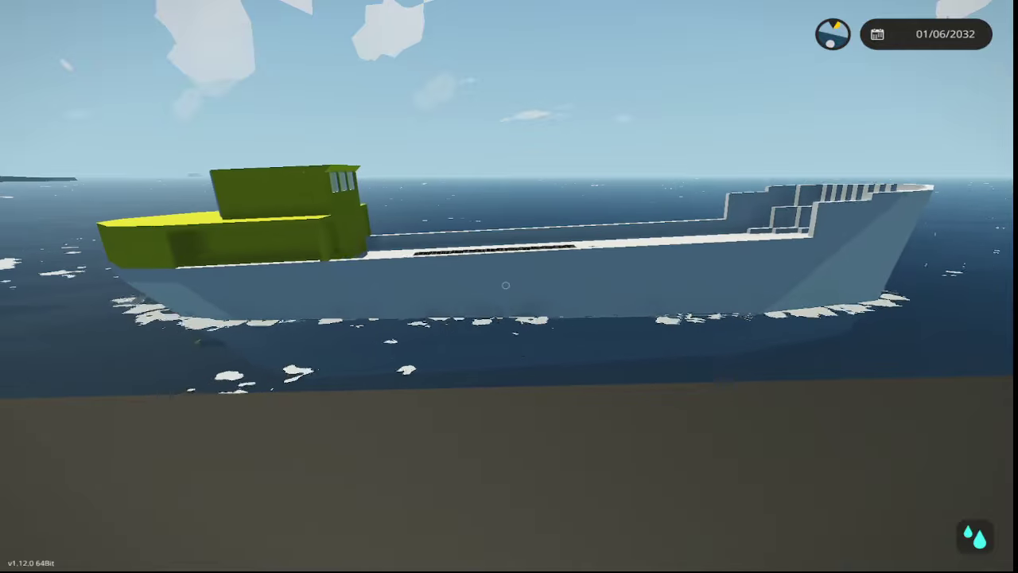
key(w)
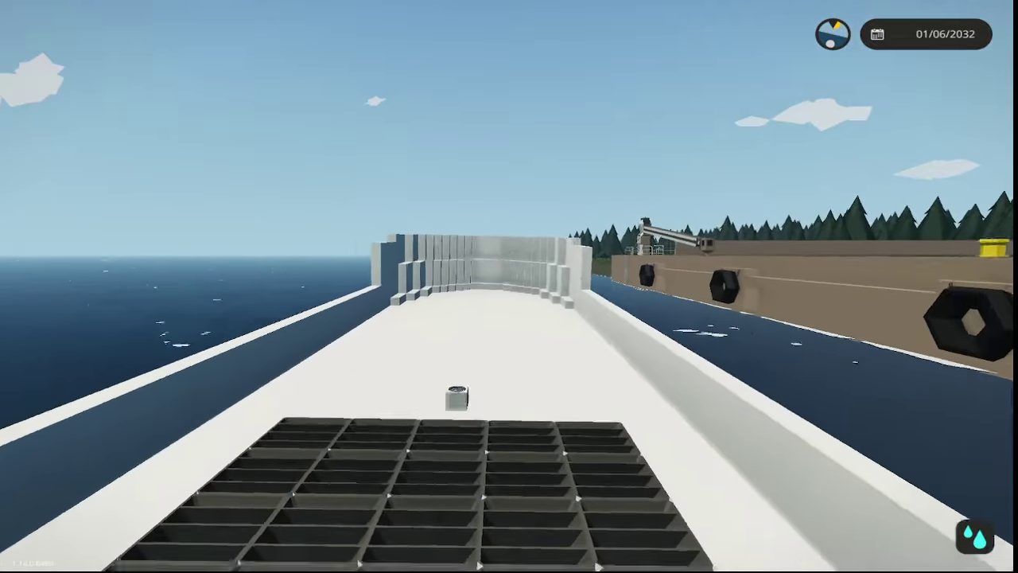
key(w)
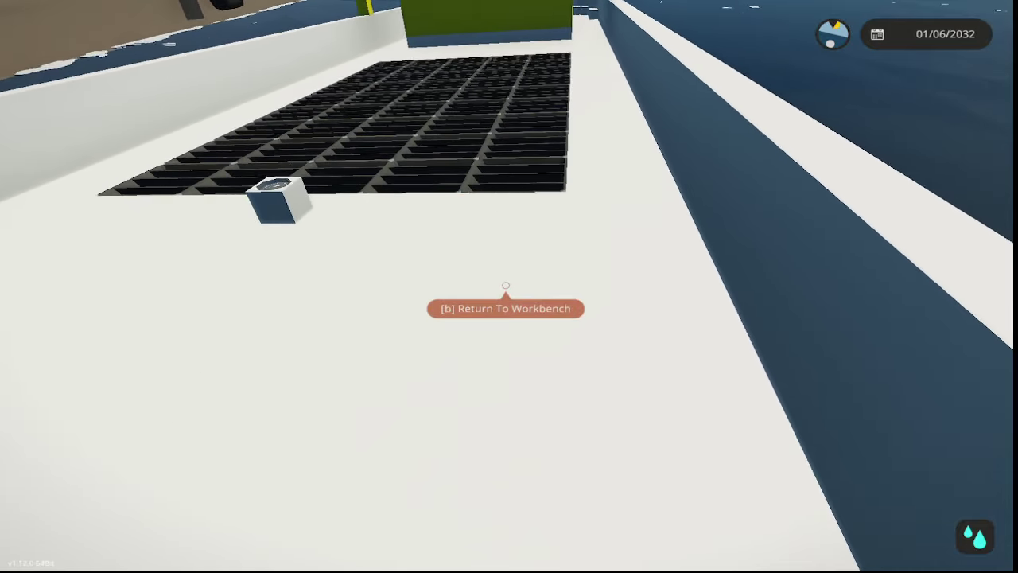
key(b)
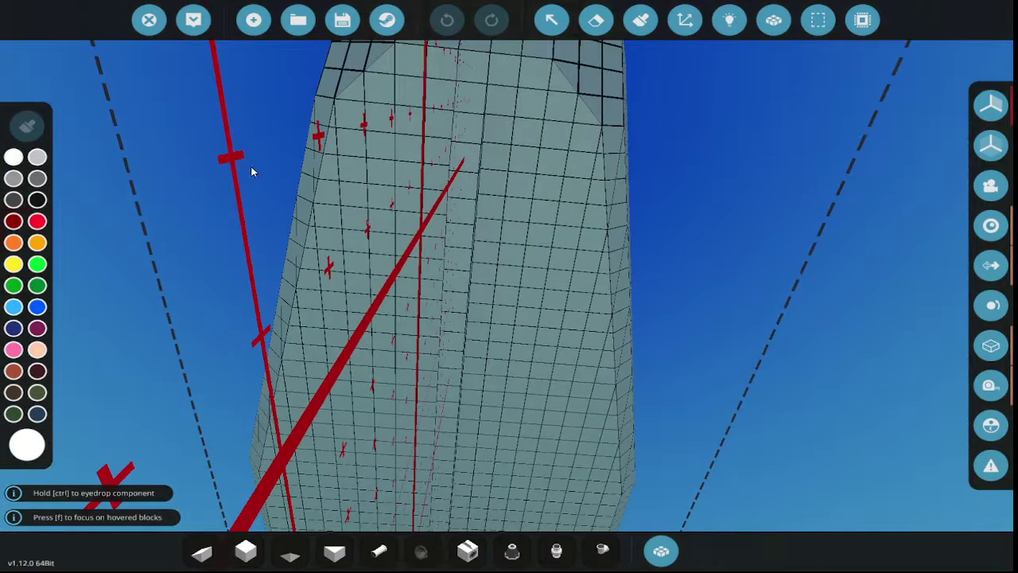
- Replace a mirrored rectangular area of the floor blocks inside the bow with weight blocks
click(593, 20)
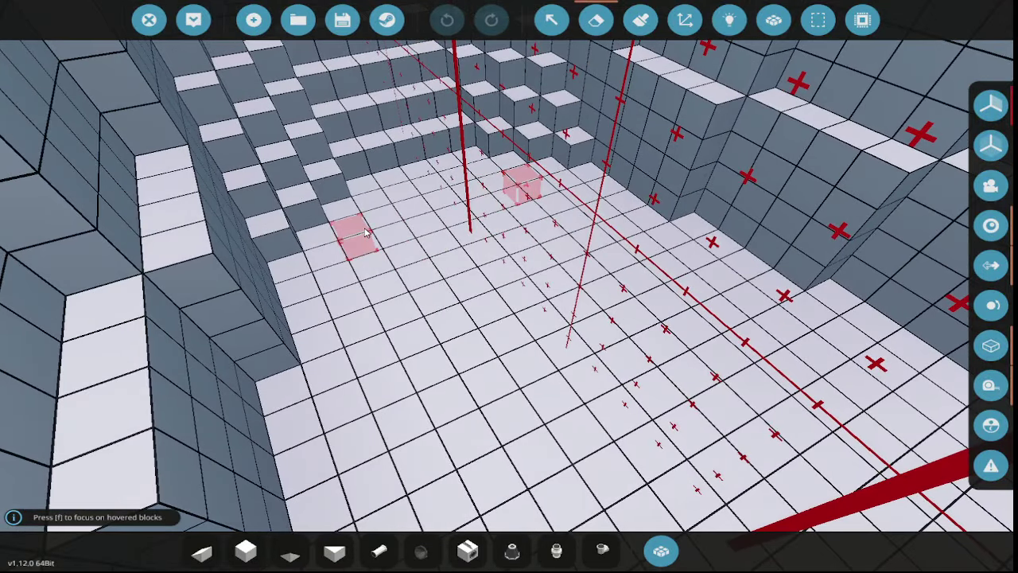
mouse_move(376, 239)
mouse_down()
mouse_move(716, 510)
mouse_move(796, 525)
mouse_move(750, 416)
mouse_up()
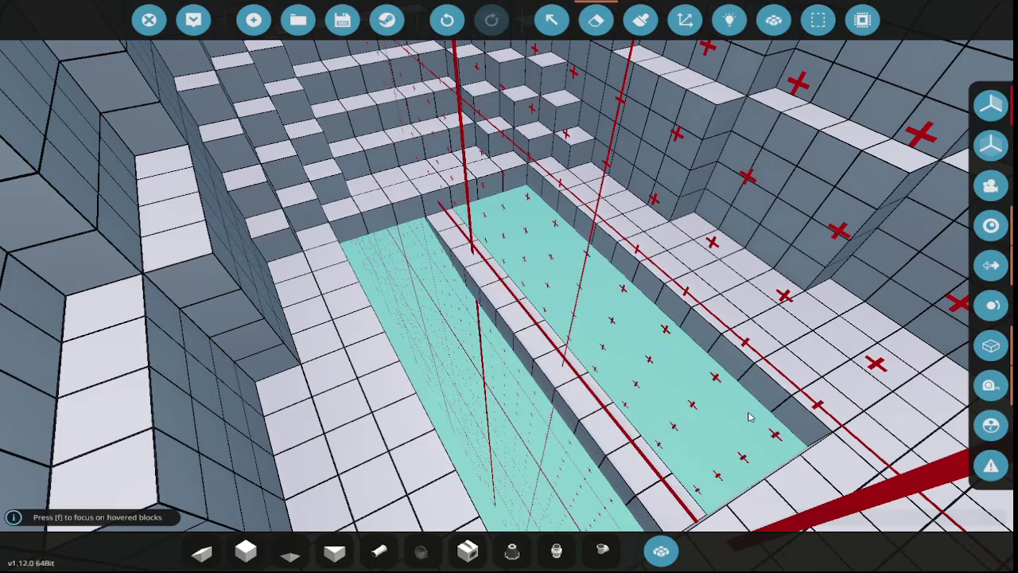
text(qw)
click(262, 227)
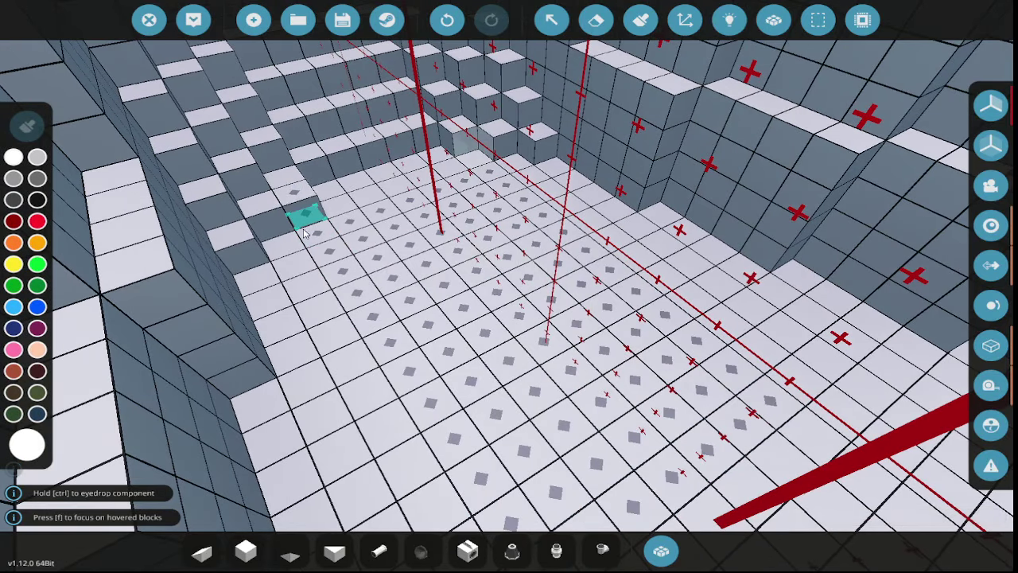
drag(304, 230, 572, 269)
drag(632, 279, 566, 164)
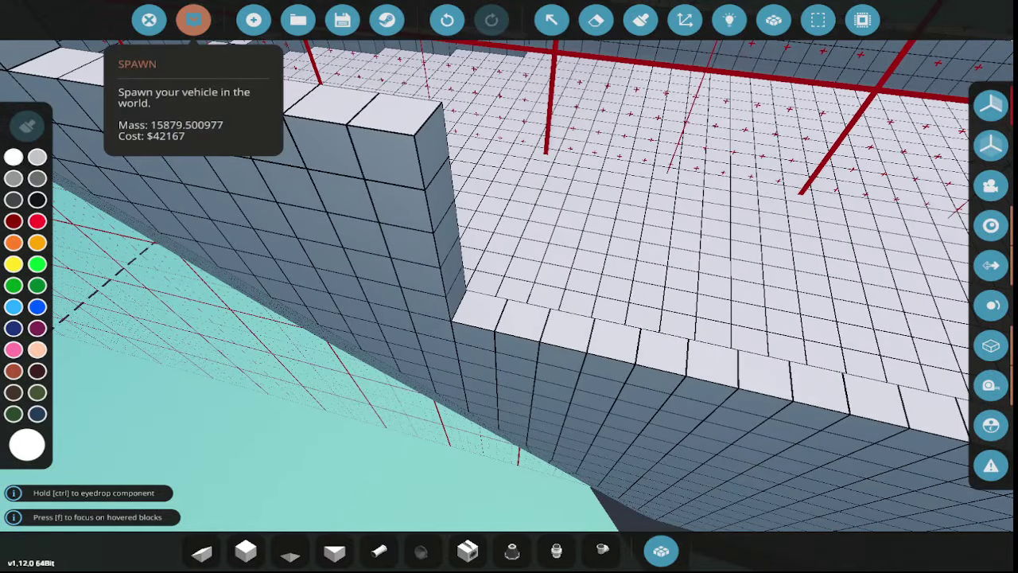
- Spawn the ship again, check its trim in the water from the dock, and return it to the workbench
click(193, 20)
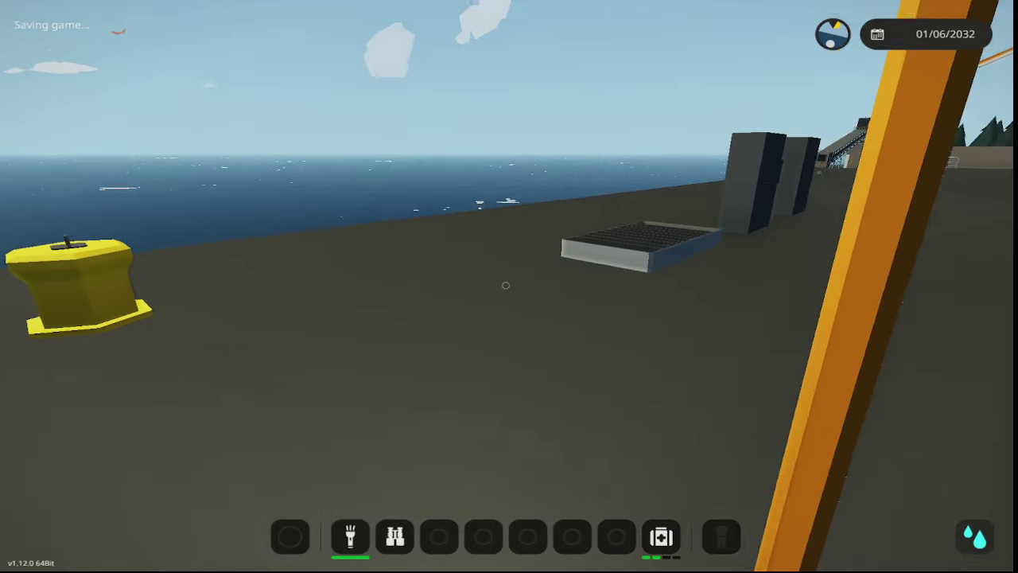
key(w)
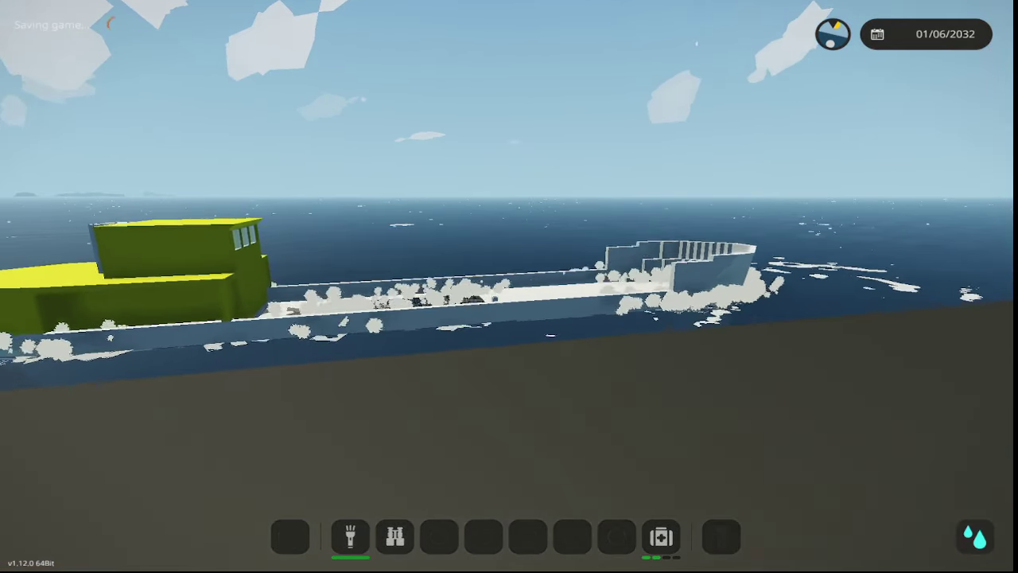
key(w)
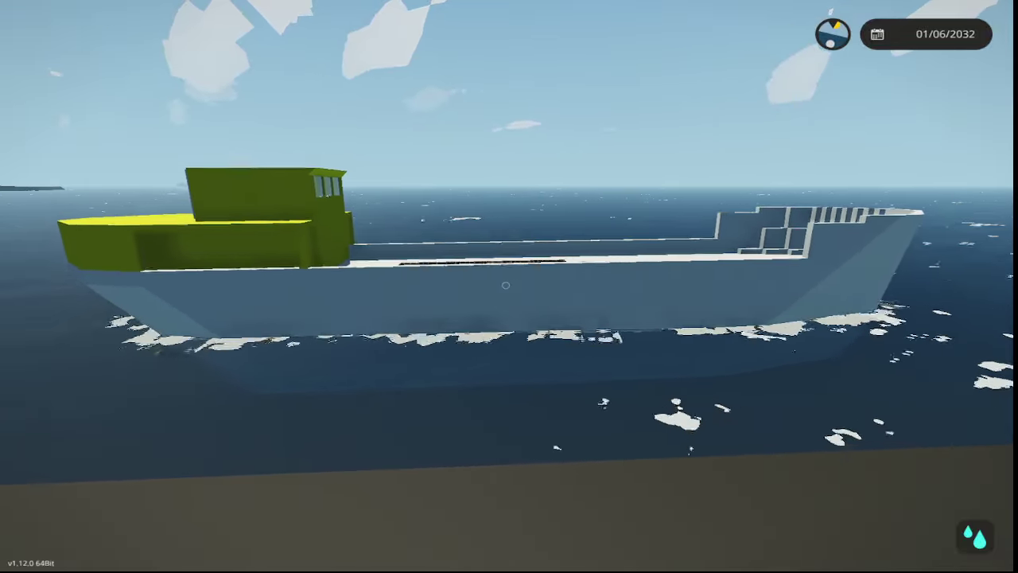
key(s)
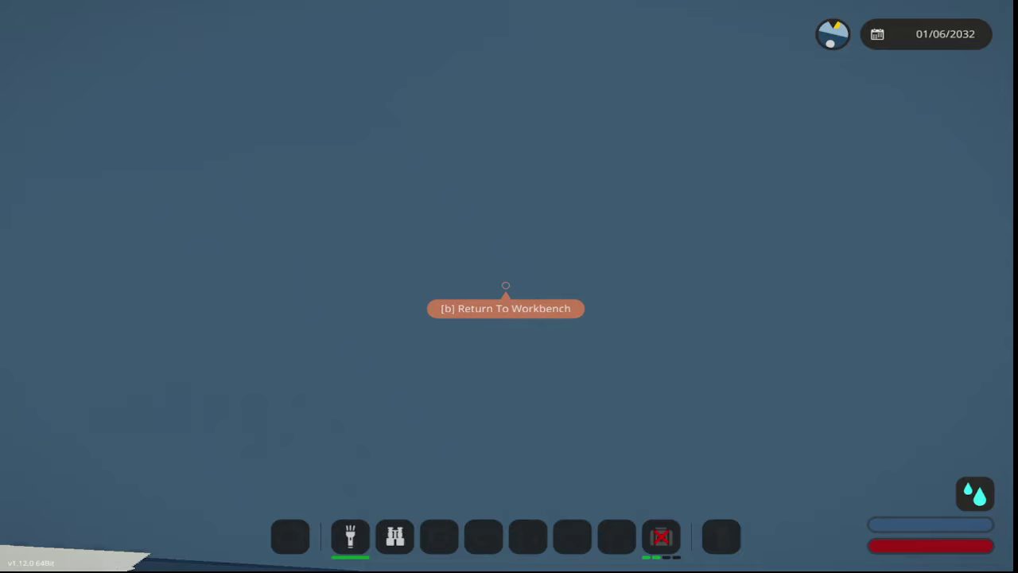
key(b)
- Erase a three-block-wide boarding gap in both side railings near the cabin and cut recesses in the hull below it
scroll(806, 231, up, 5)
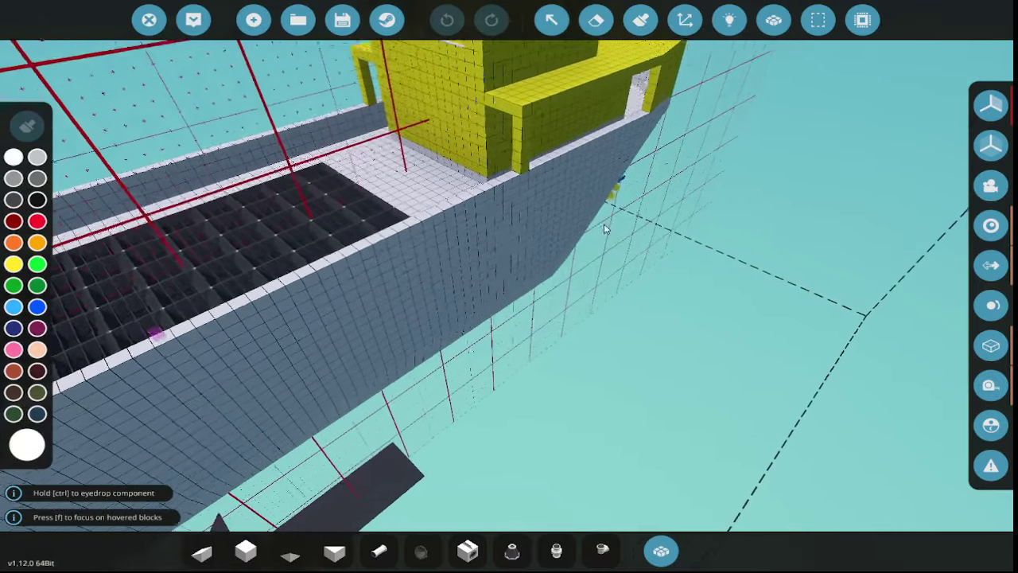
drag(604, 223, 443, 296)
mouse_move(407, 340)
mouse_down()
mouse_move(496, 274)
mouse_move(480, 268)
mouse_up()
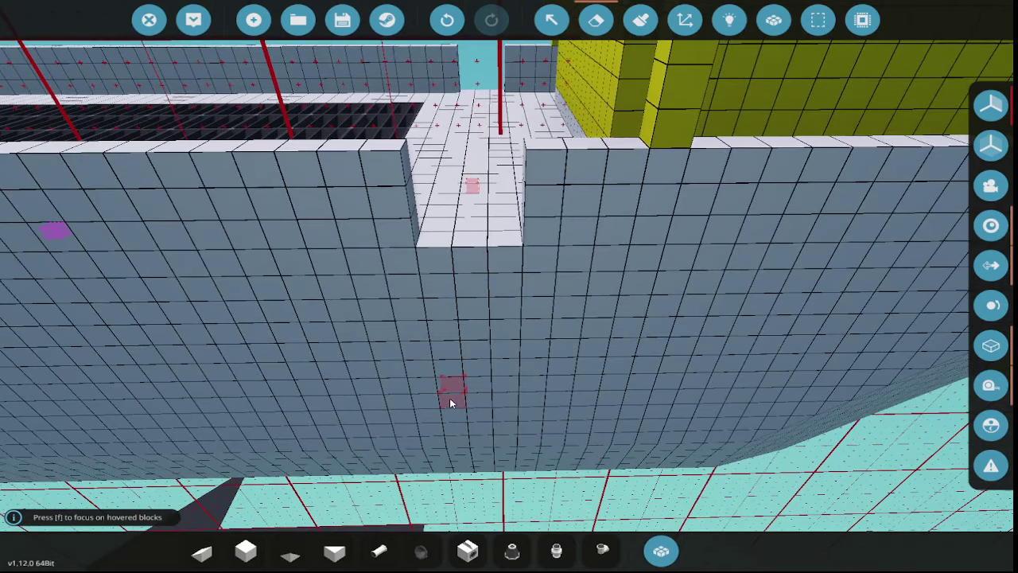
mouse_move(449, 402)
mouse_down()
mouse_move(512, 302)
mouse_move(507, 269)
mouse_up()
- Place five ladder rungs down the hull recess below the boarding gap
text(ql)
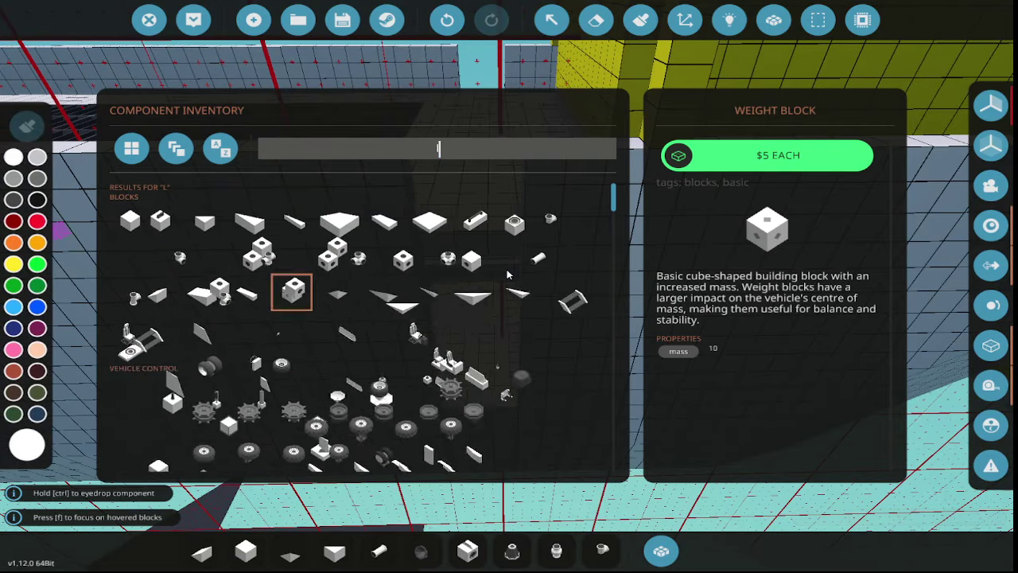
text(ad)
click(130, 221)
key(f)
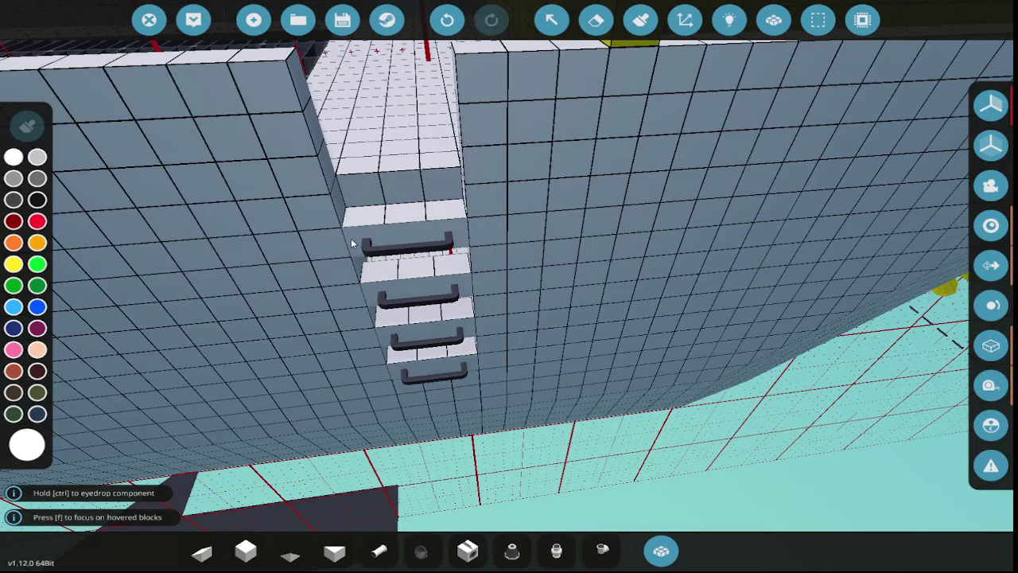
key(d)
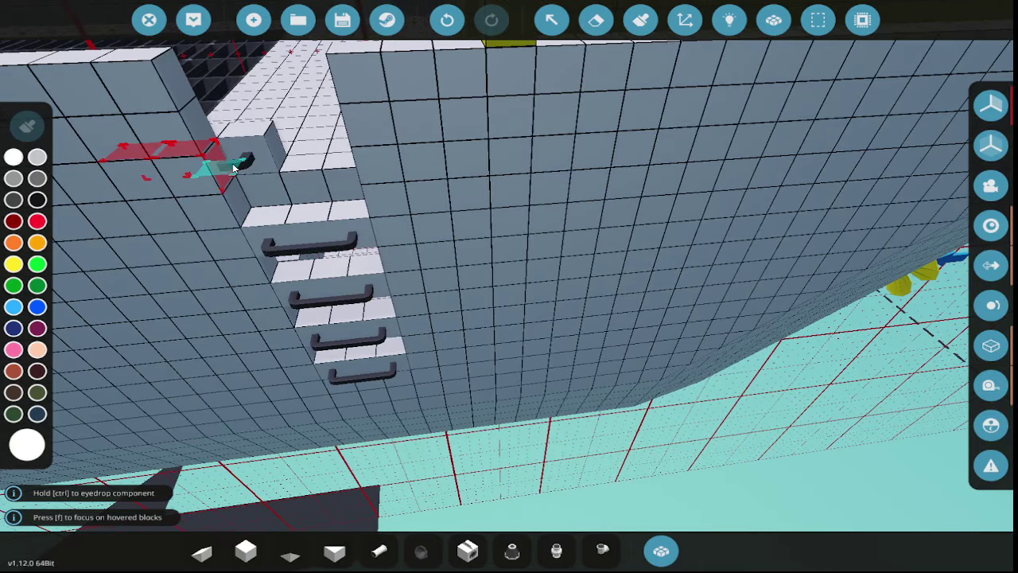
key(s)
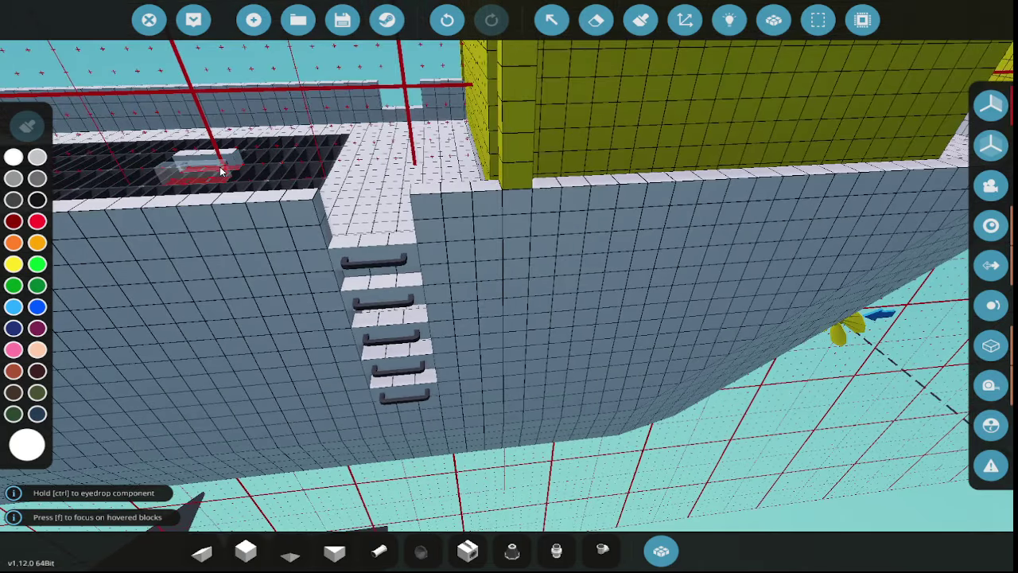
key(w)
- Fill the open gaps between the ladder rungs with basic blocks to close the hull side
key(2)
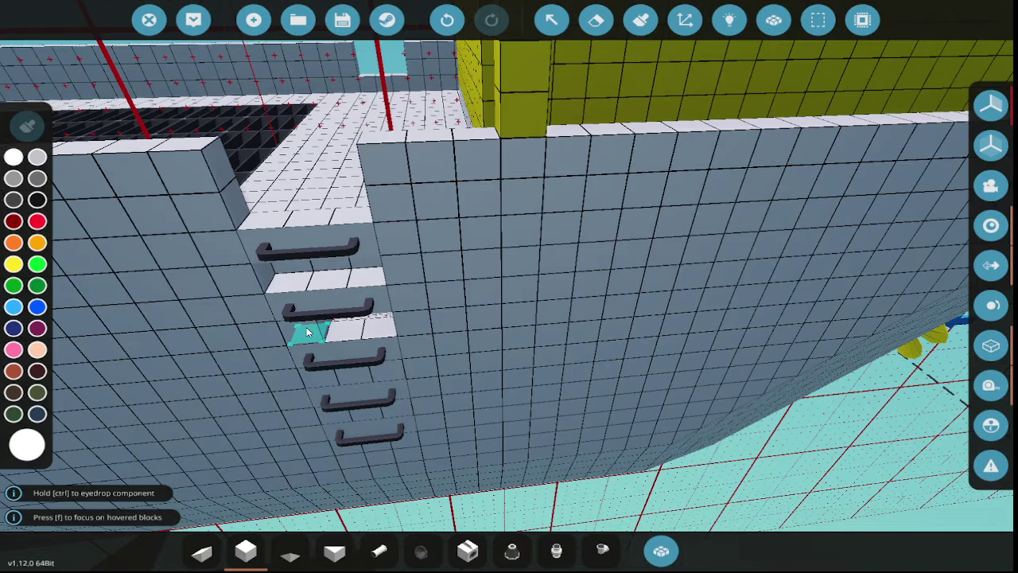
key(ctrl+z)
key(s)
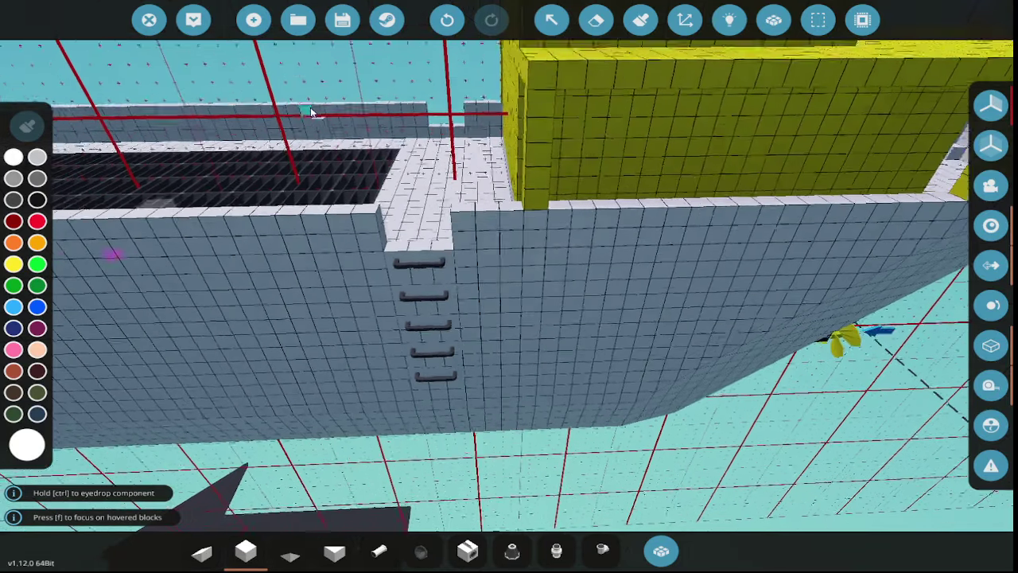
- Spawn the ship, climb the side ladder and walk the deck to the bow, and return the ship to the workbench for a hull check
click(194, 19)
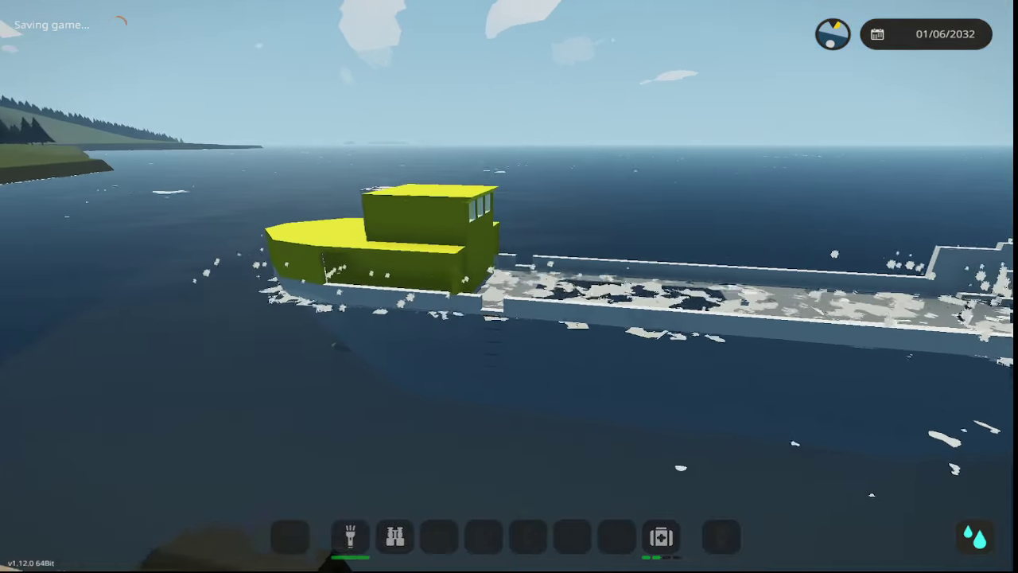
key(w)
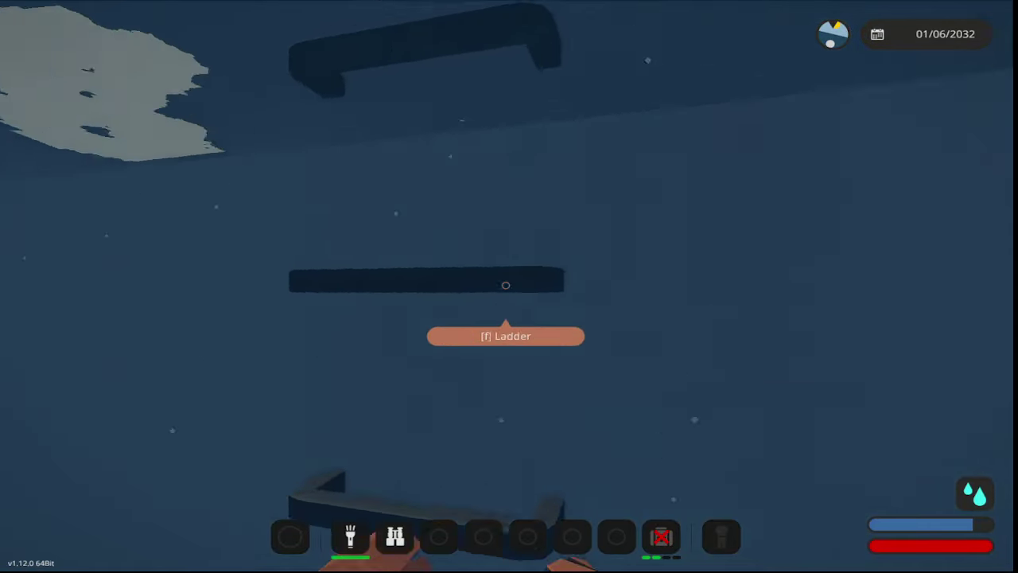
key(e)
key(w)
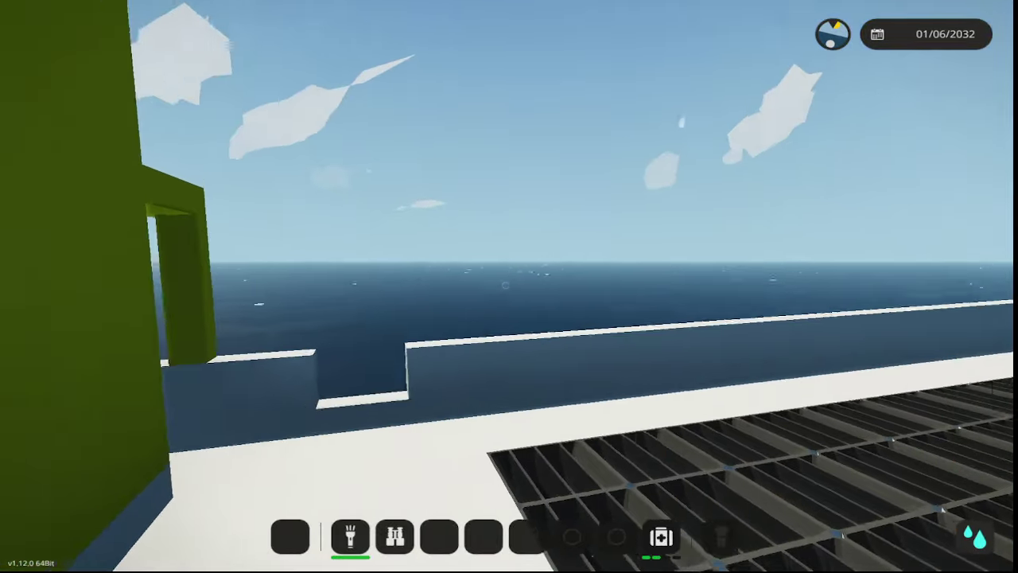
key(w)
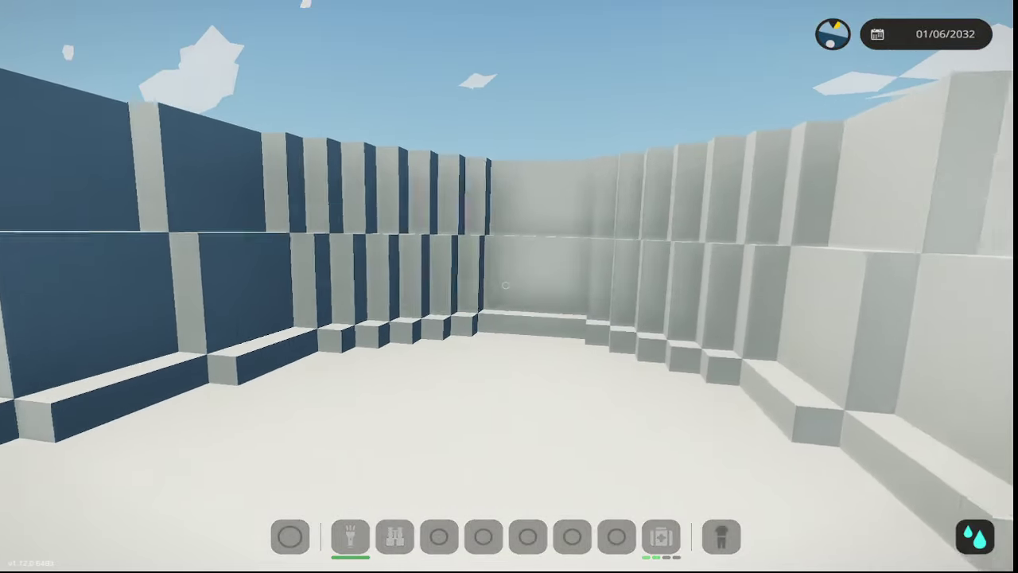
key(w)
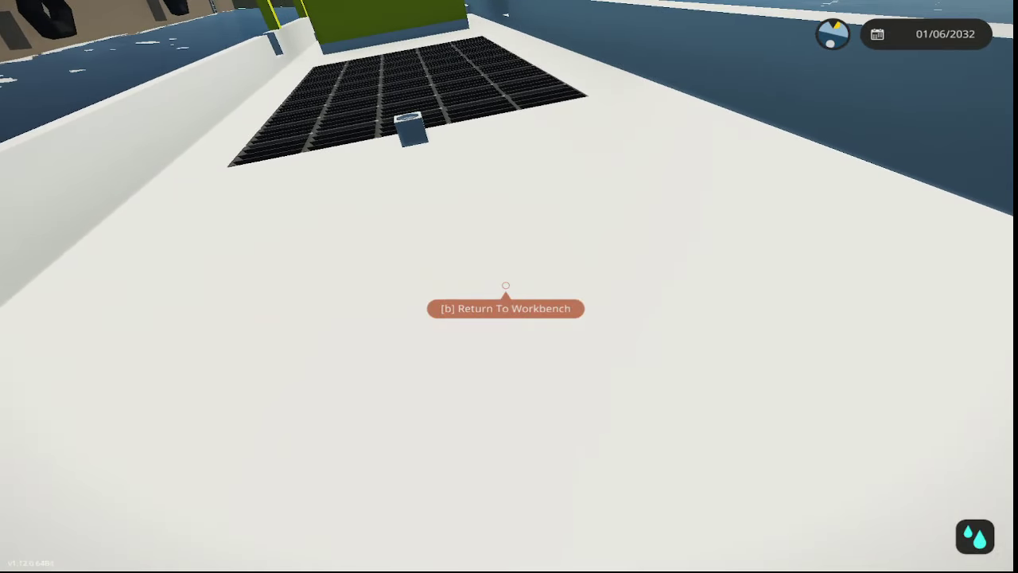
key(b)
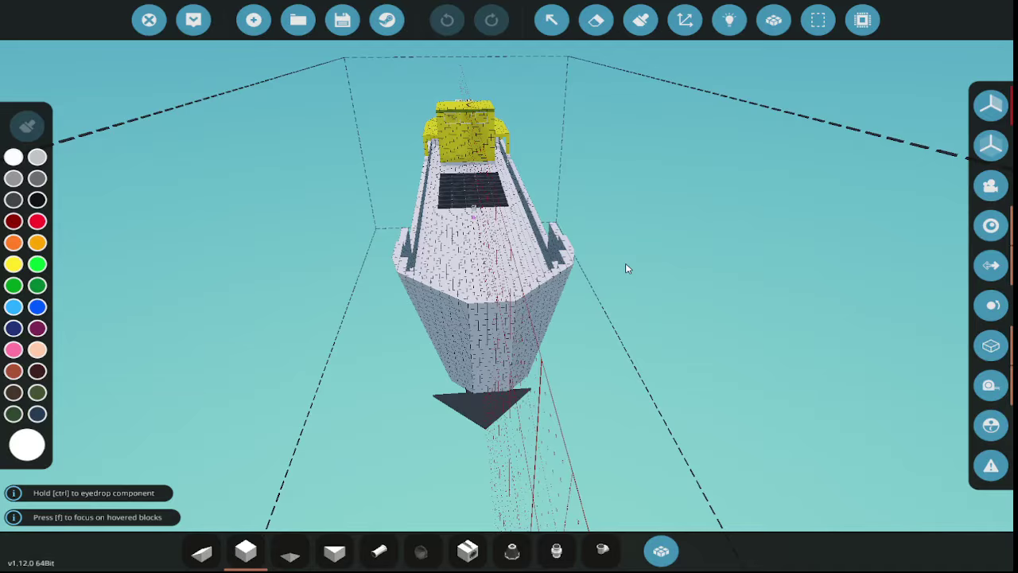
key(s)
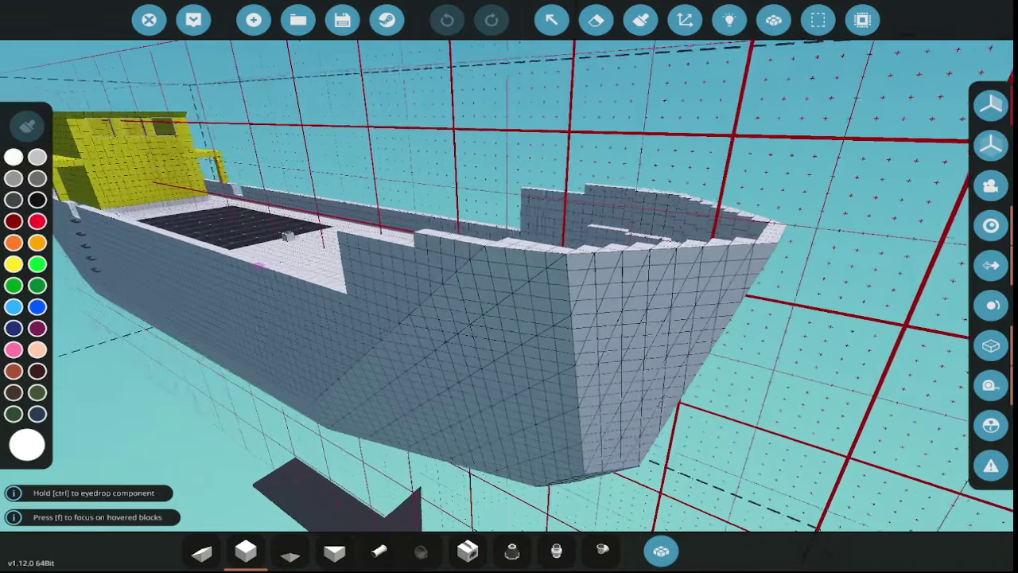
- Select the ship's starboard half beside the centreline, cut it from the hull and shift the cut section outboard to open a lengthwise gap
key(w)
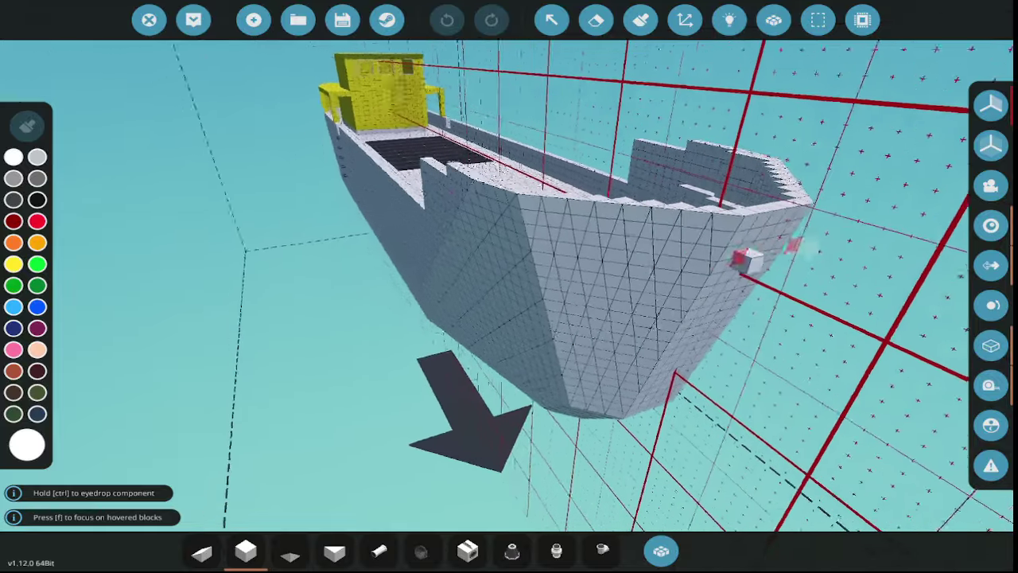
key(w)
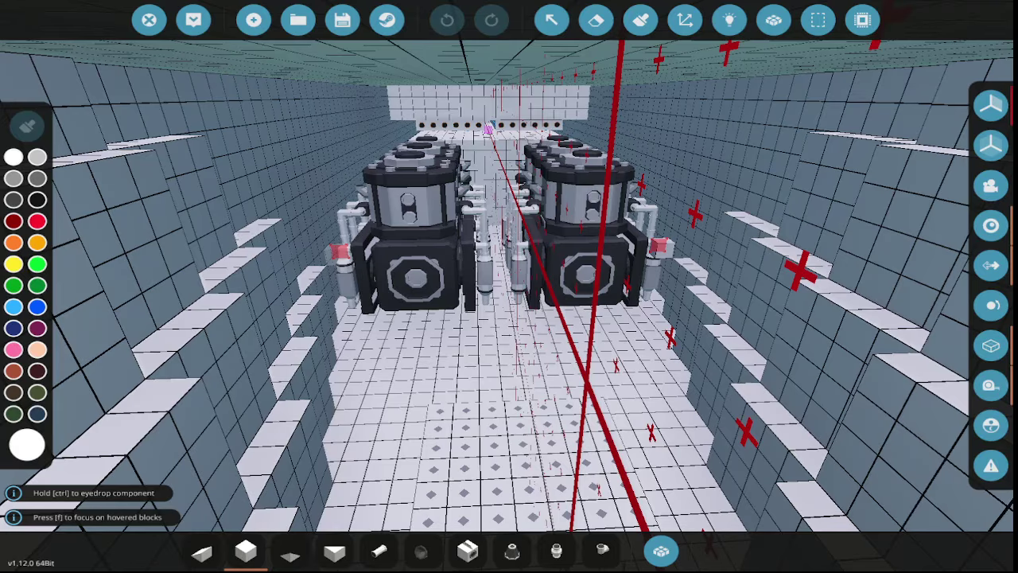
key(s)
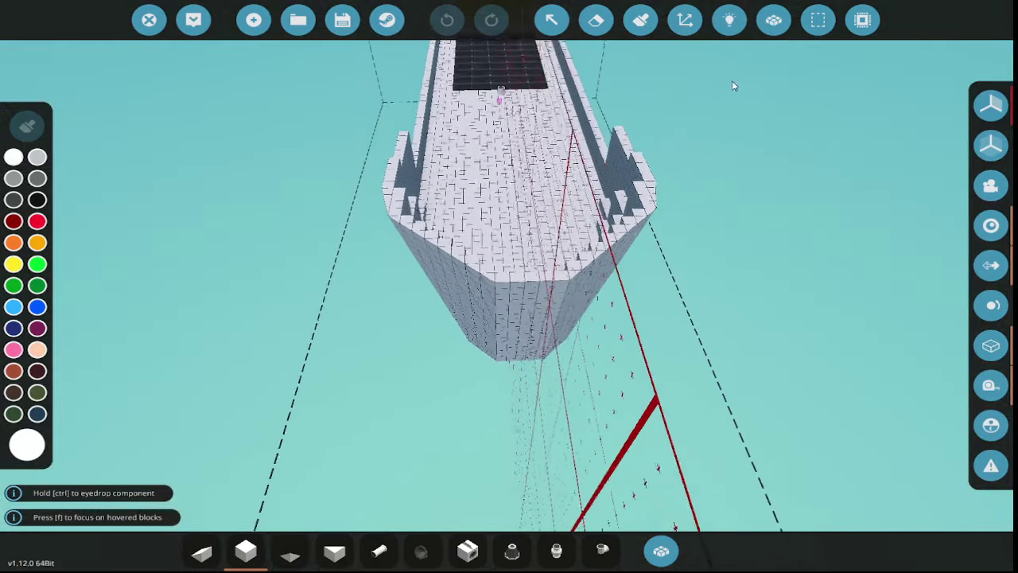
click(819, 20)
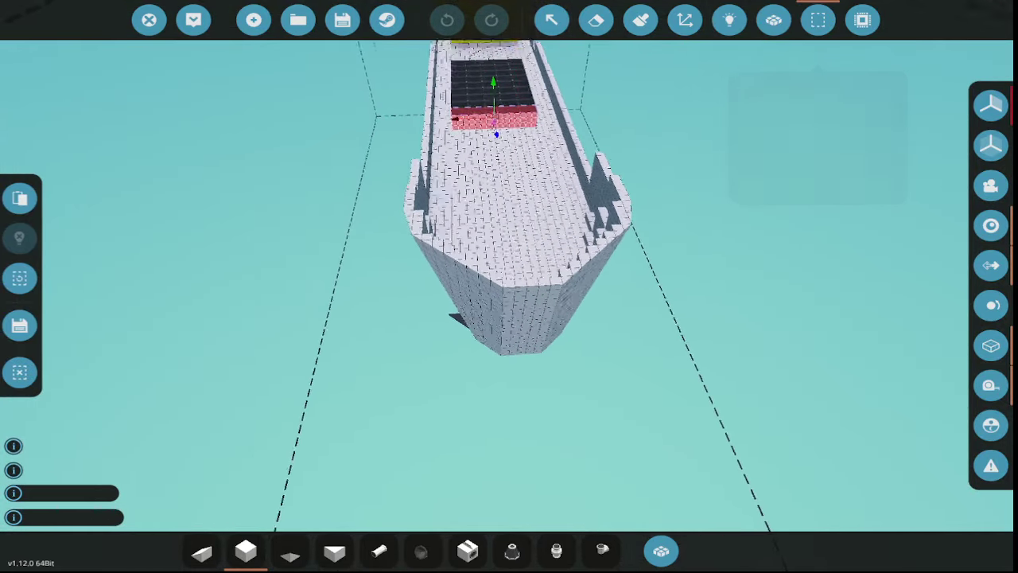
click(19, 370)
key(w)
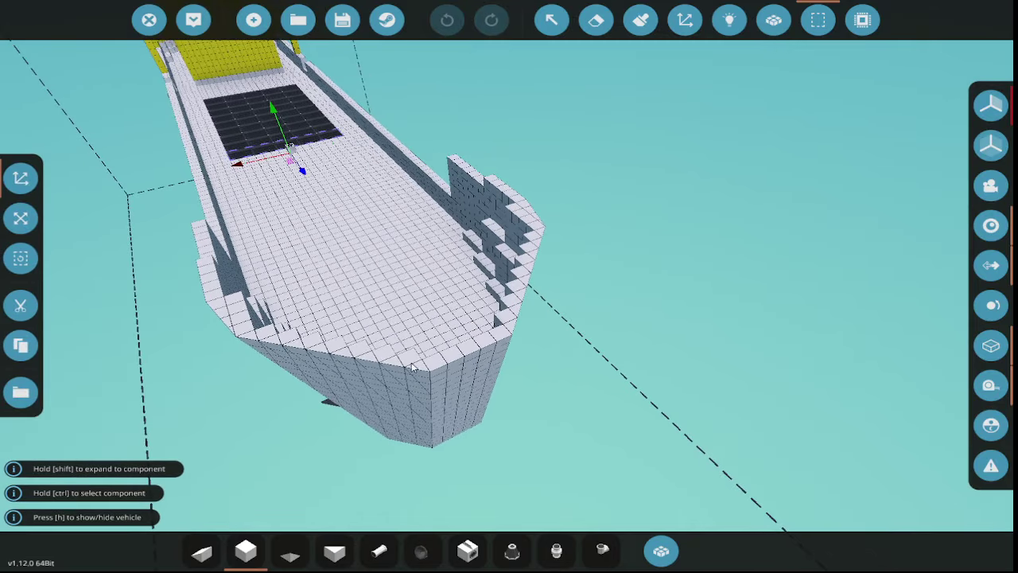
key(w)
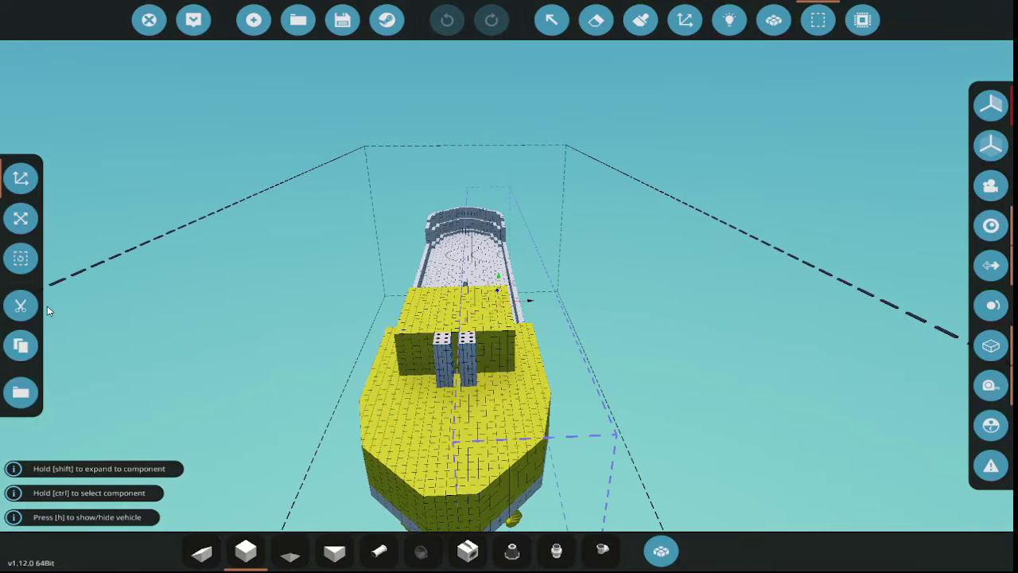
click(21, 305)
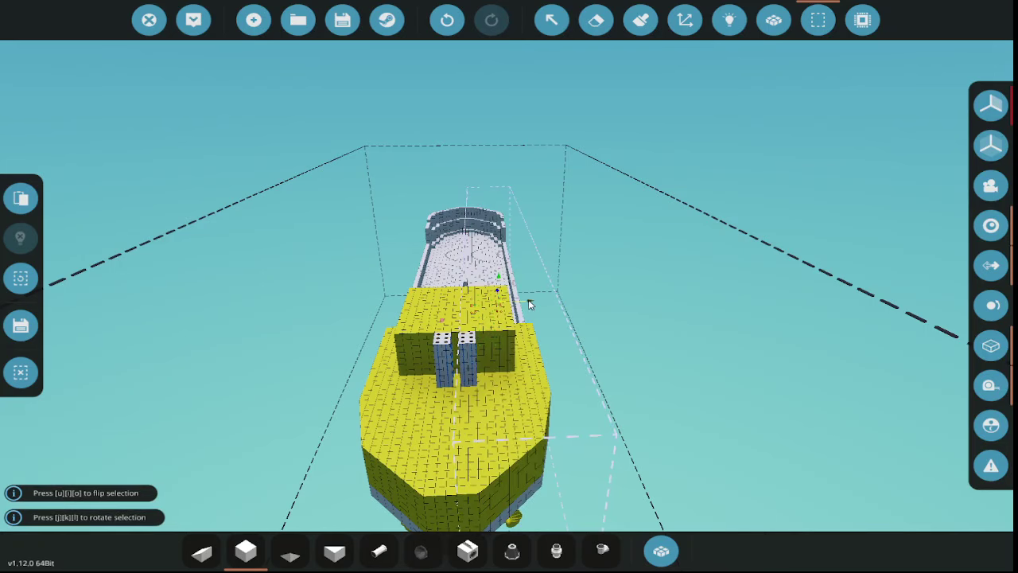
click(530, 304)
click(534, 302)
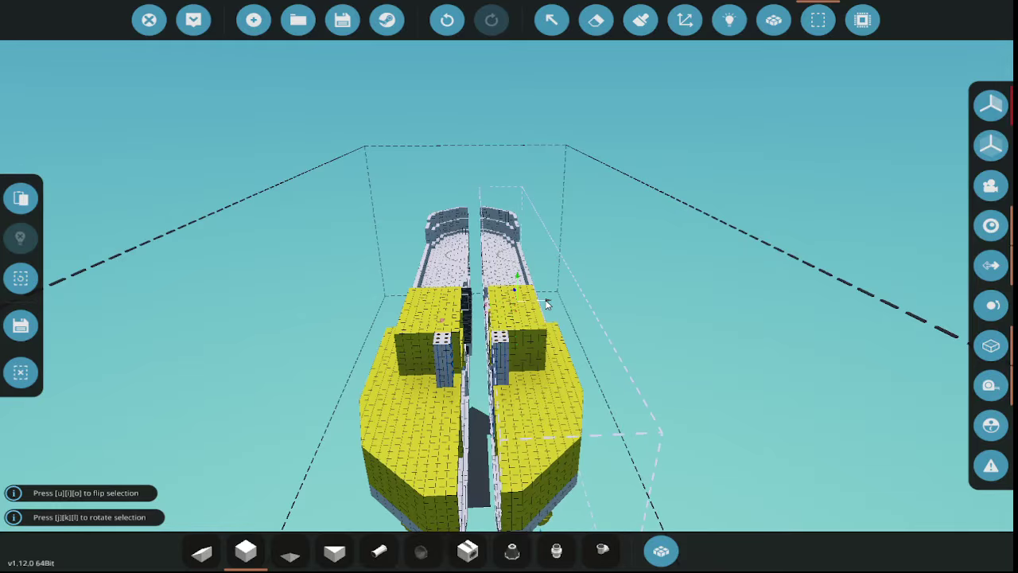
- Check the opened gap, paste the starboard half two blocks outboard of the centre strip and clear the selection
key(w)
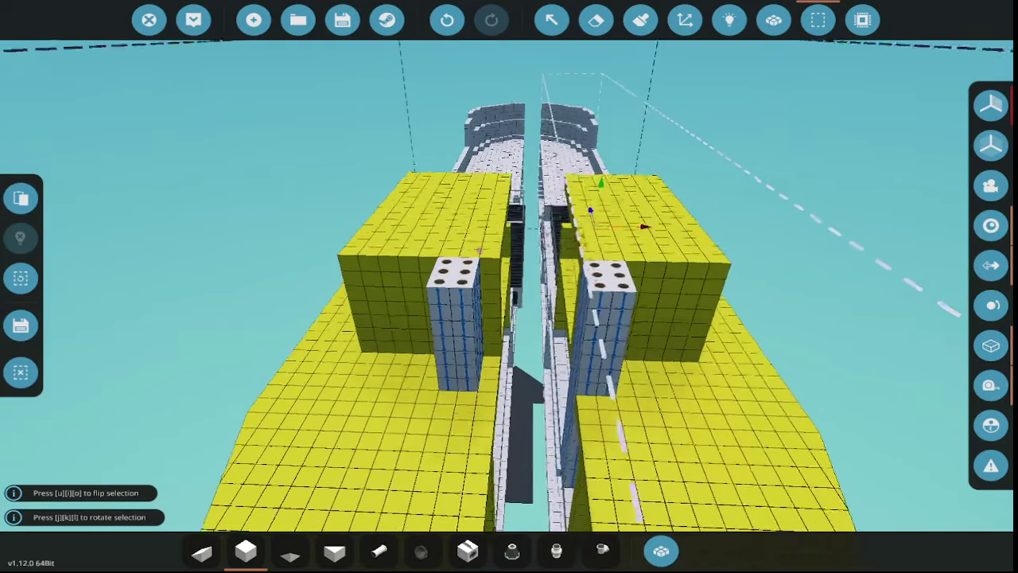
key(w)
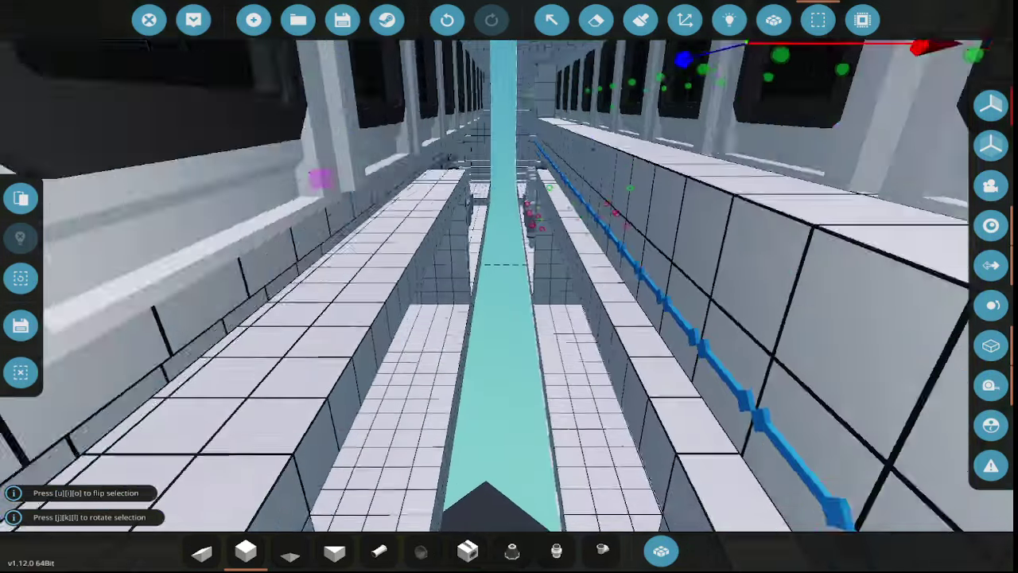
key(s)
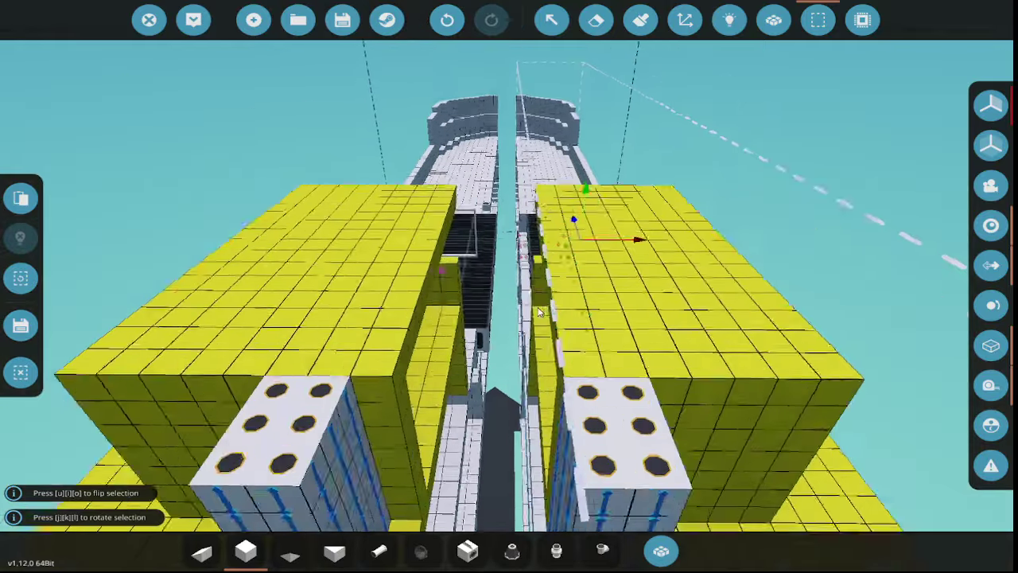
key(s)
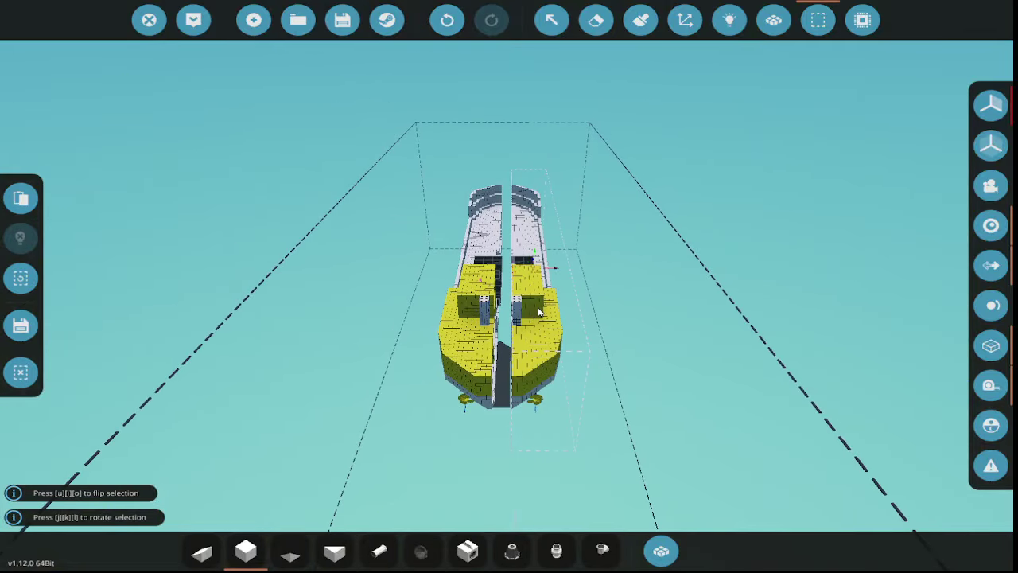
key(w)
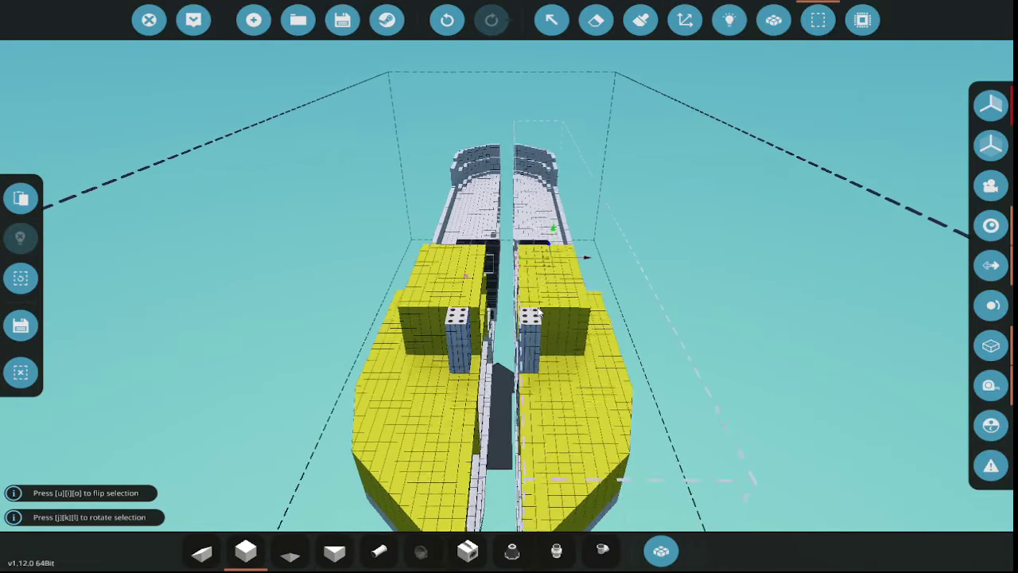
key(a)
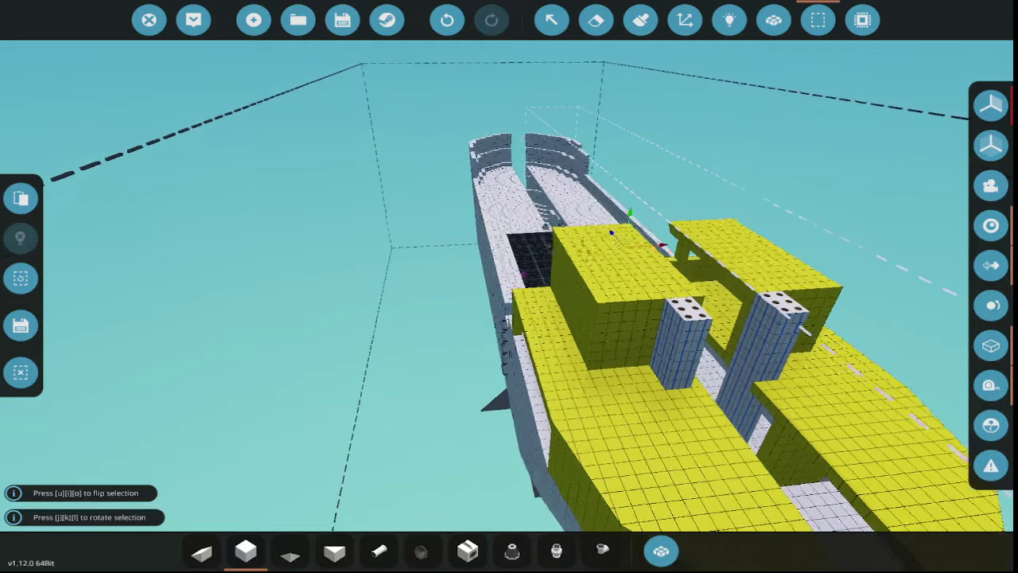
key(s)
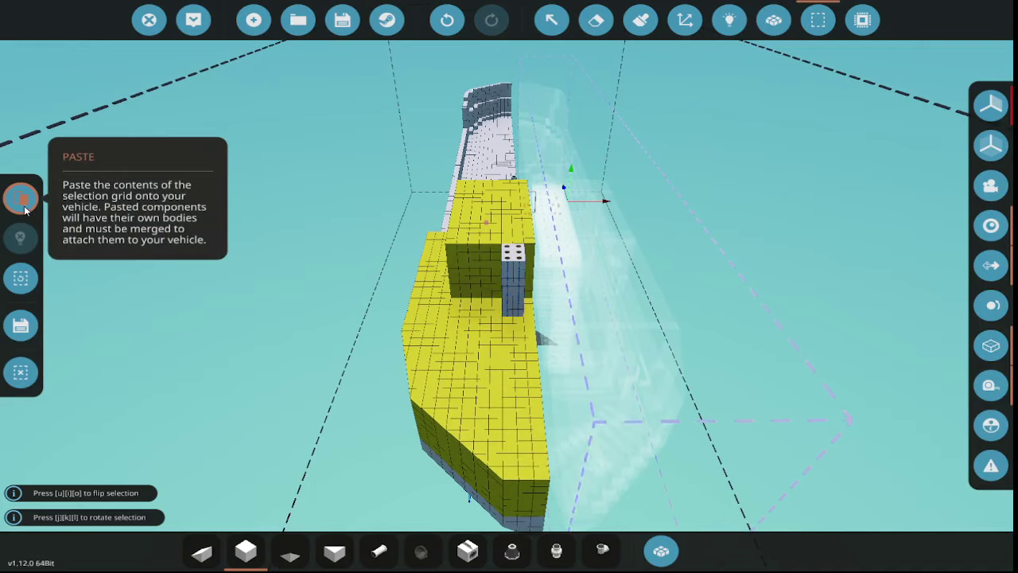
click(22, 200)
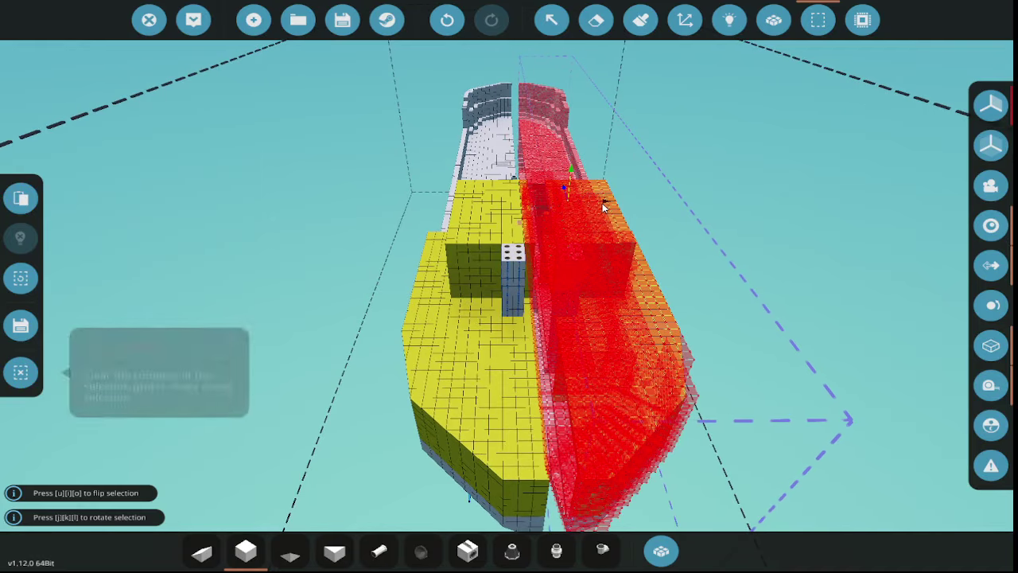
click(22, 375)
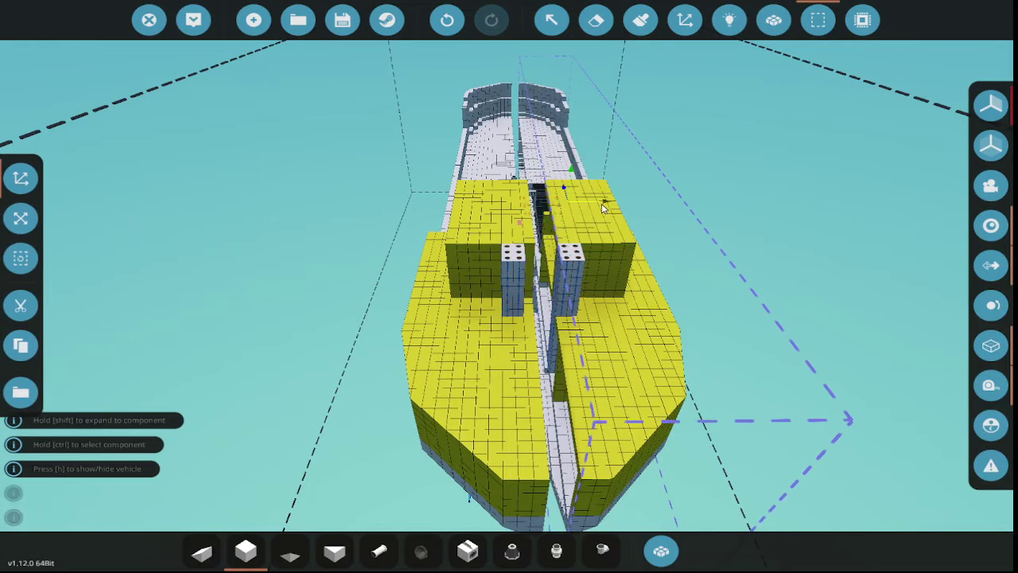
- Select the port half without the one-block centre strip, cut it, and paste it back two blocks outboard
ctrl+click(517, 205)
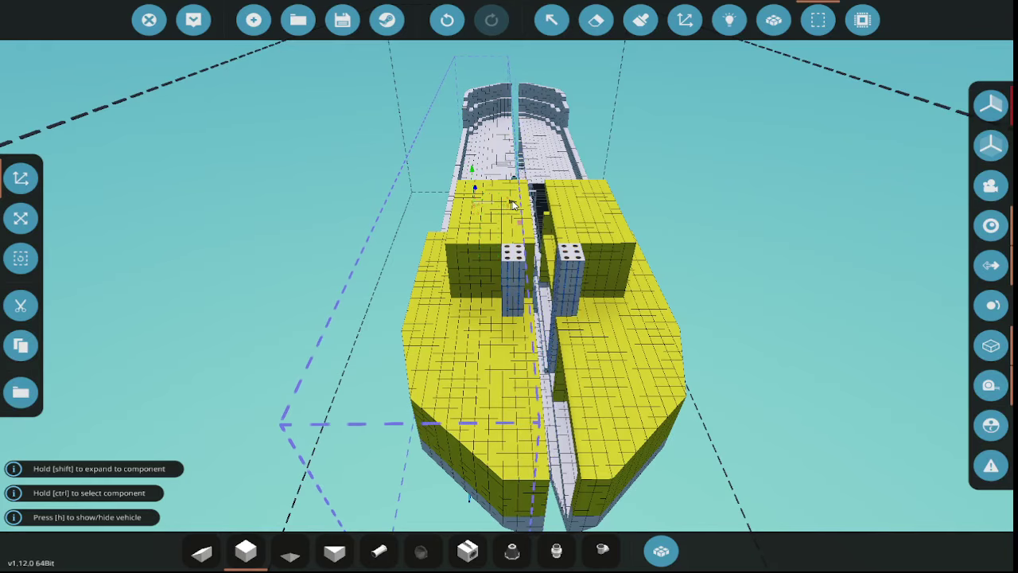
click(19, 303)
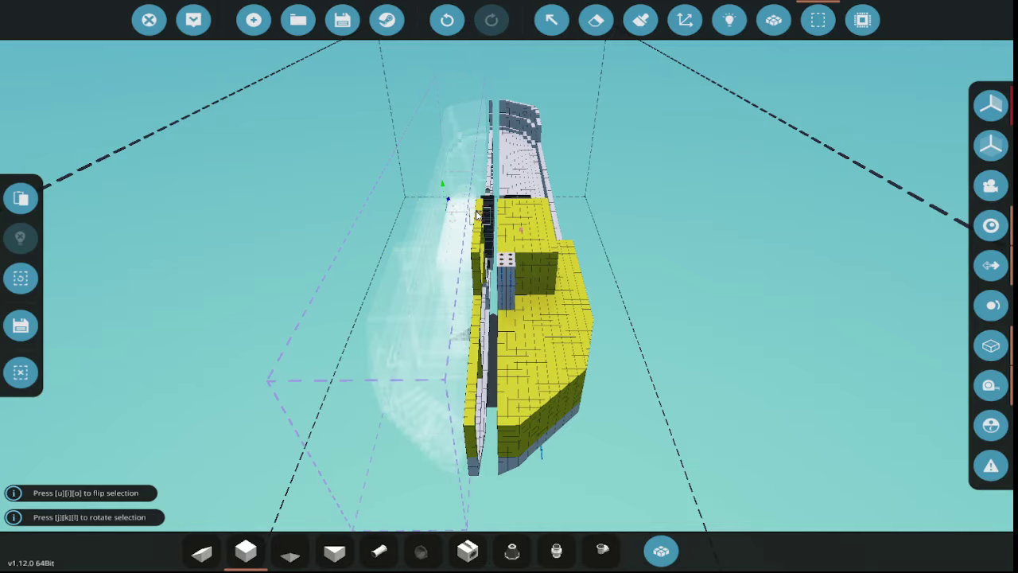
key(a)
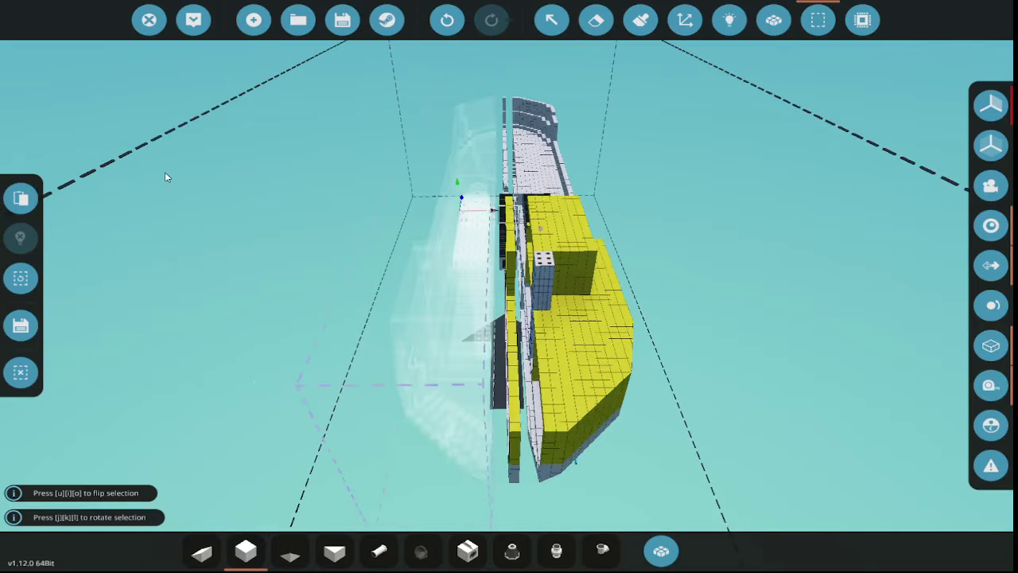
click(20, 198)
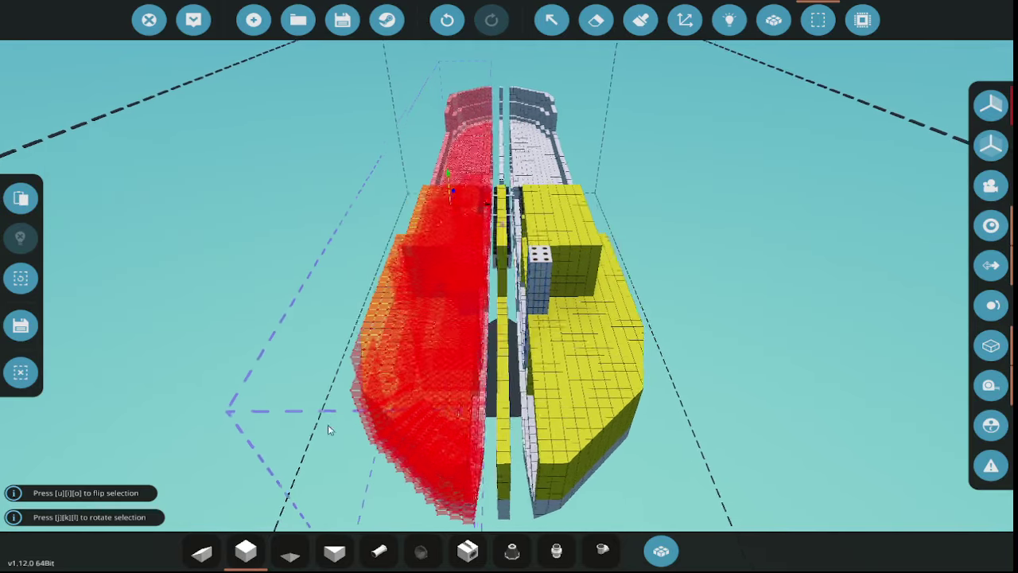
key(Escape)
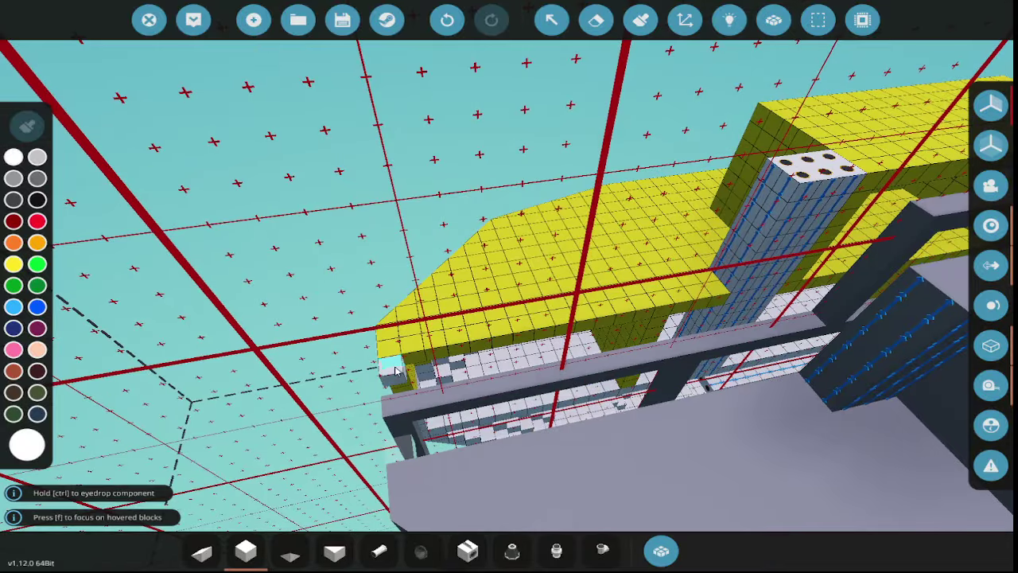
- Fill the open gaps beside the centre strip at deck level with basic blocks, from the stern to the cabin front
drag(396, 371, 489, 367)
key(f)
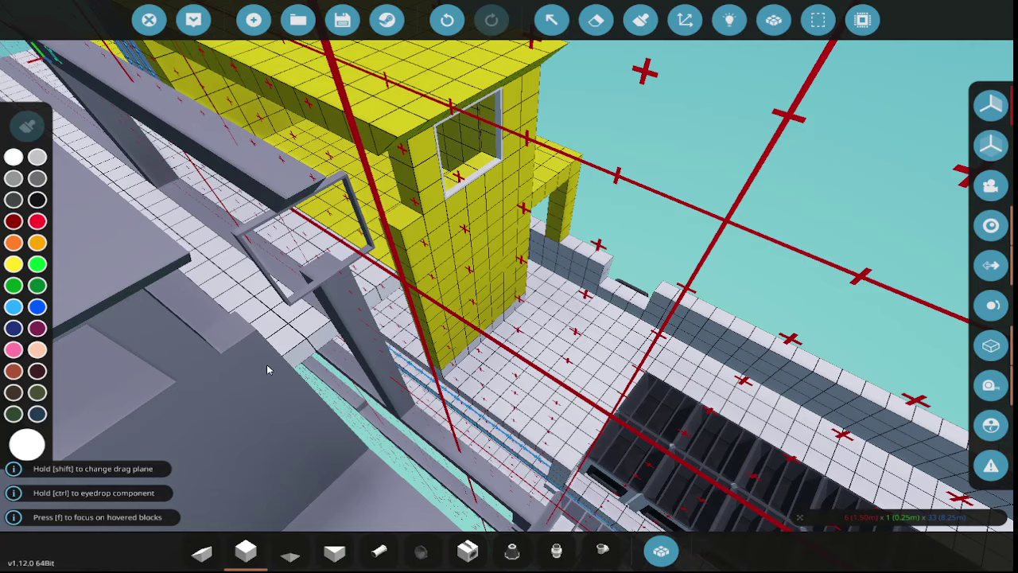
drag(291, 386, 331, 370)
- Merge the separate port, starboard and centre bodies of the ship into one body
key(m)
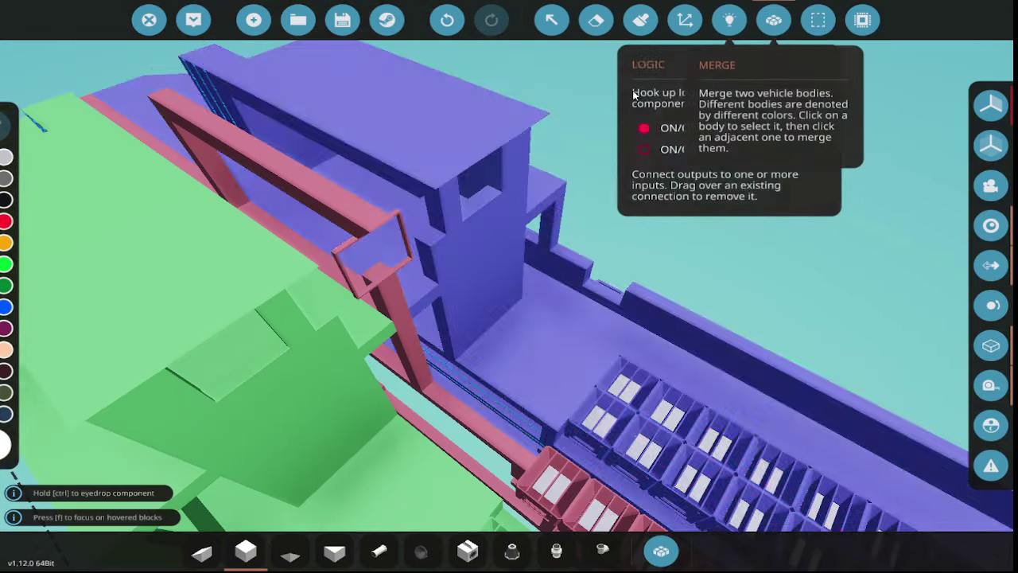
click(402, 316)
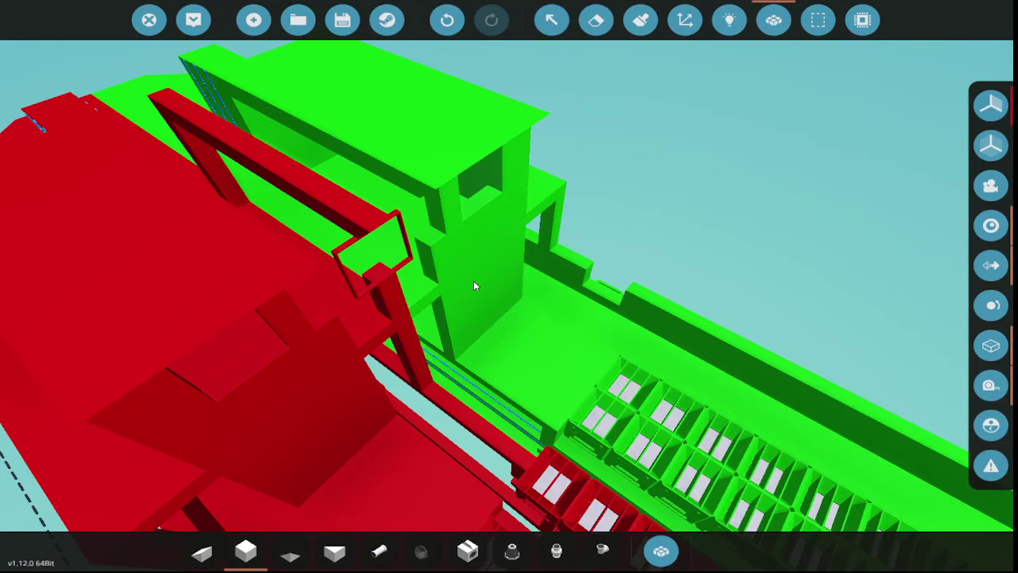
click(474, 280)
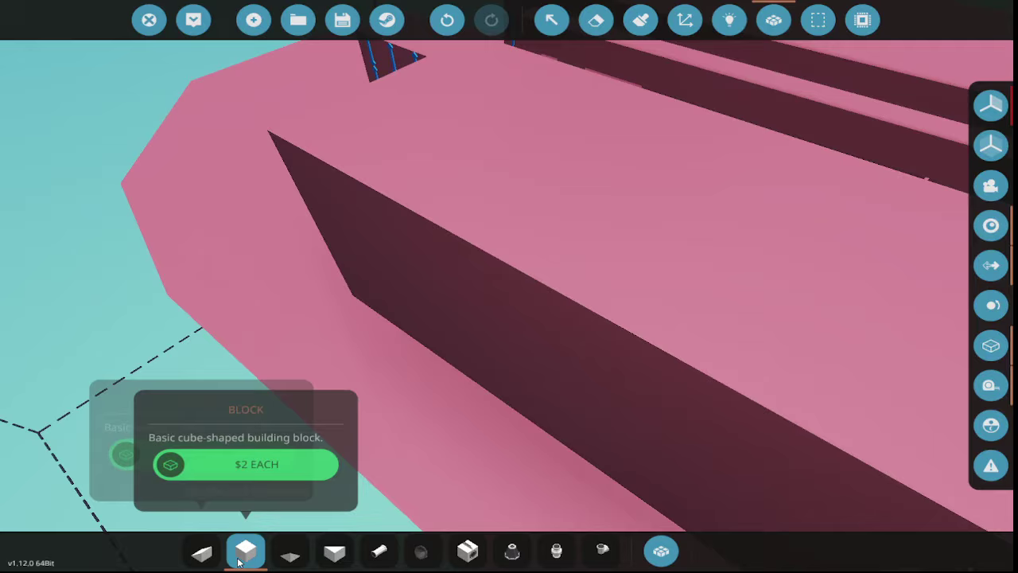
- Fill the two-block gaps in the cabin roof with basic blocks 13 long and continue along the cabin's front wall
click(246, 551)
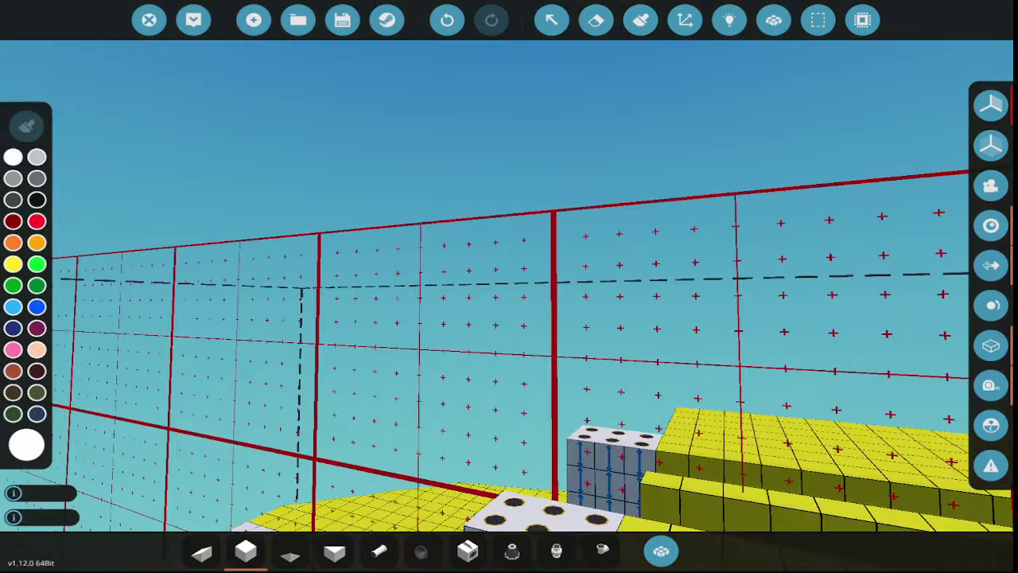
key(w)
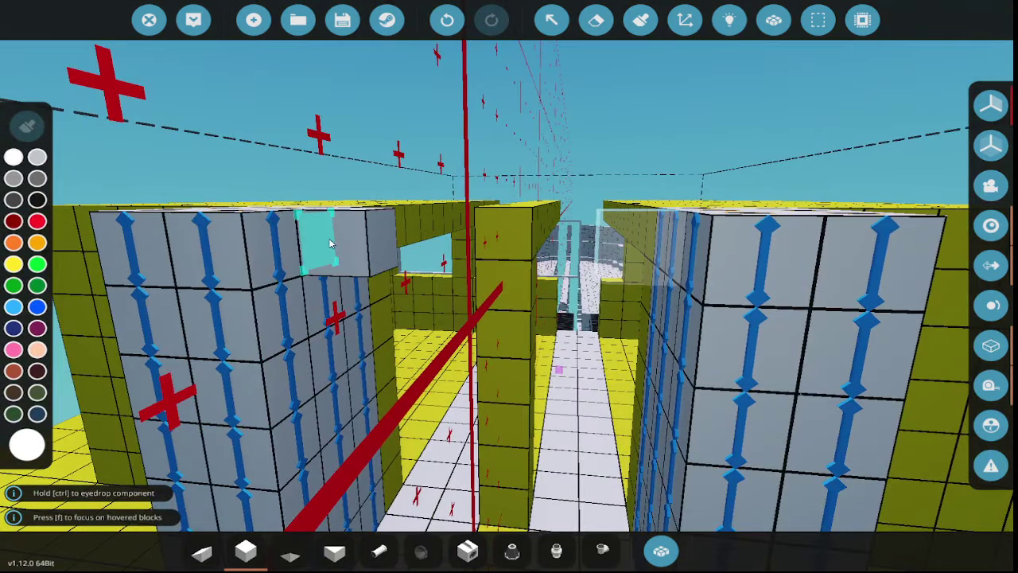
key(space)
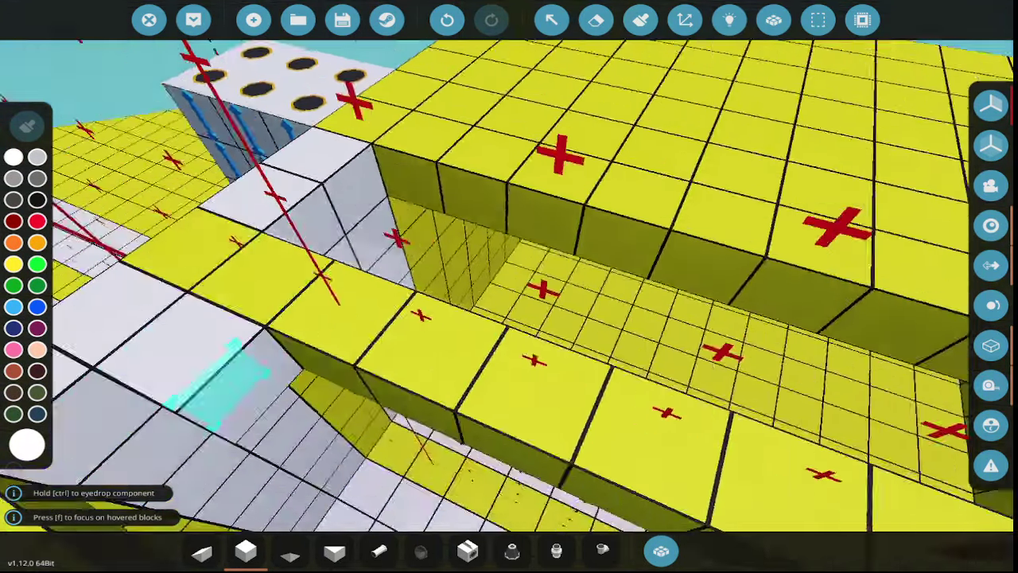
key(d)
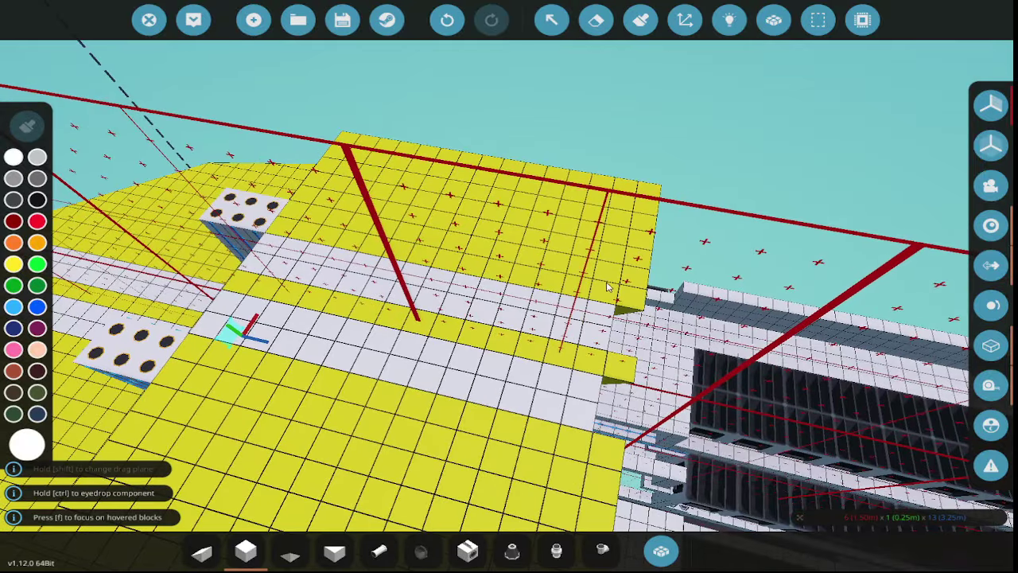
key(w)
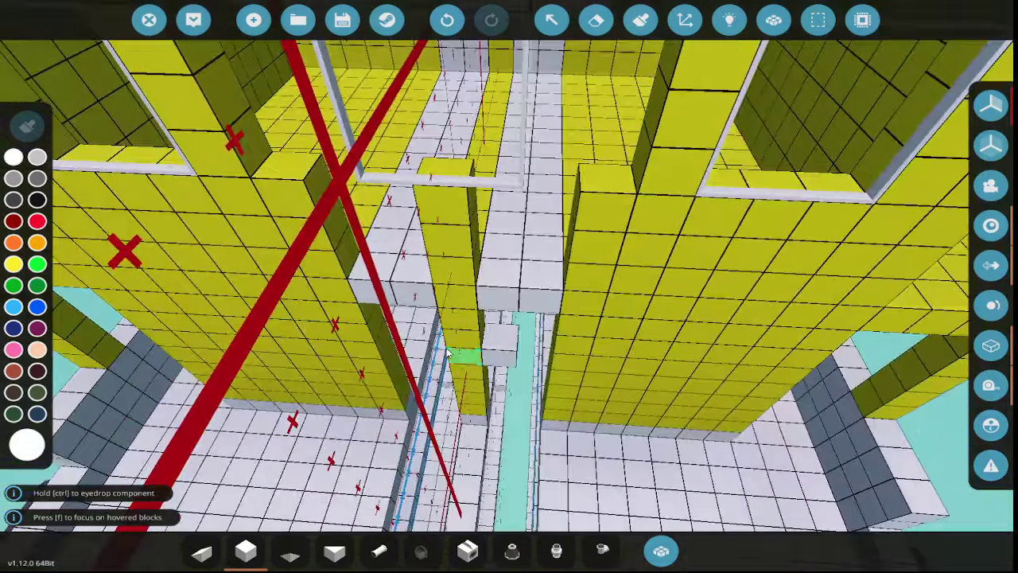
key(f)
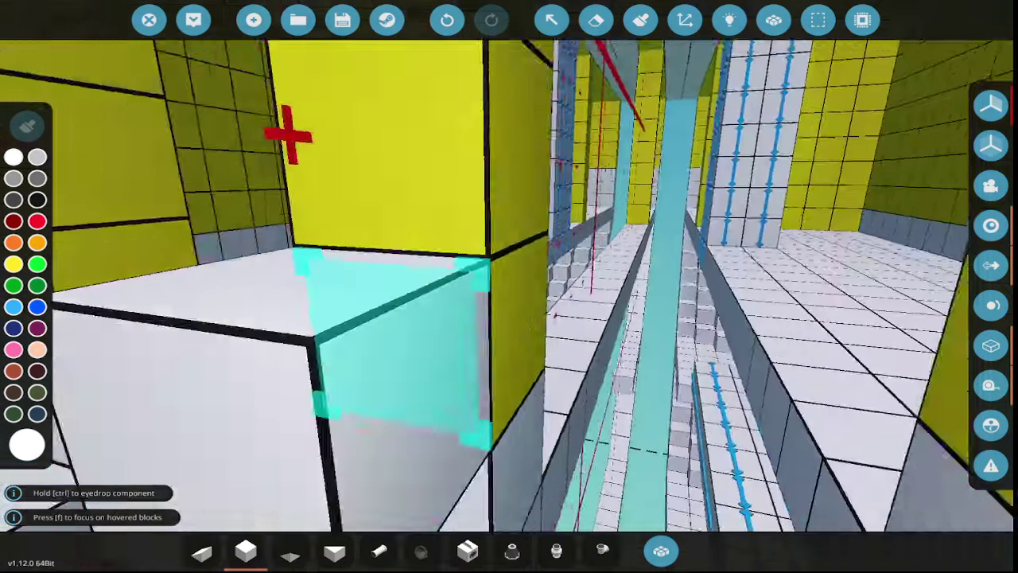
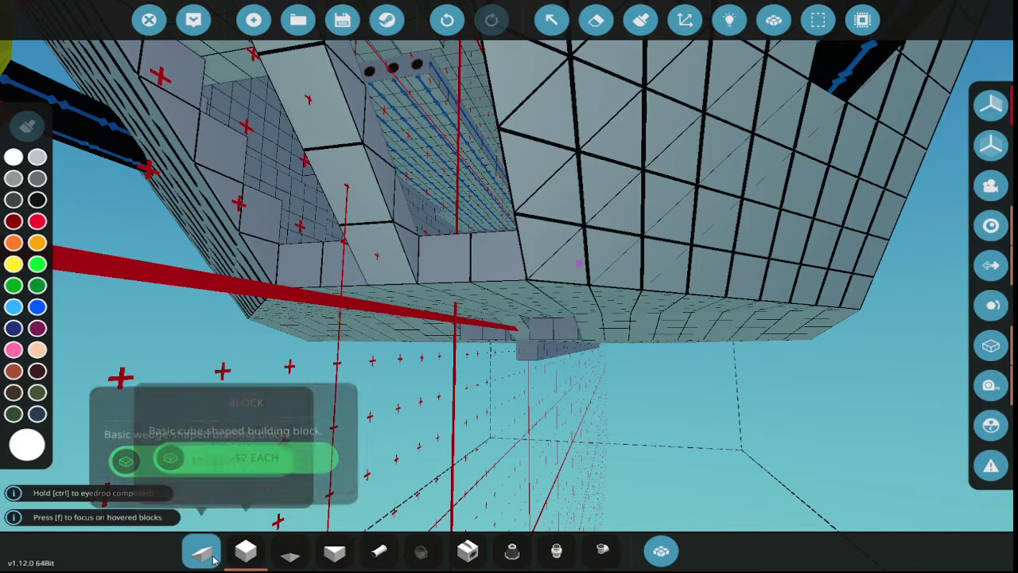
- Fill the open gaps beside the centre strip in the lower stern wall with basic blocks, row by row up the hull
key(q)
key(Escape)
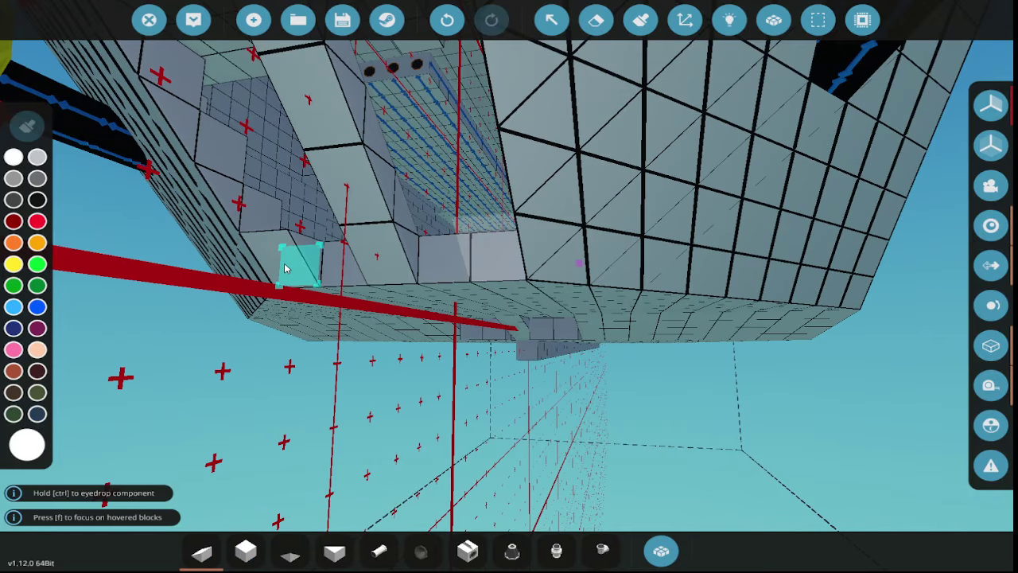
key(w)
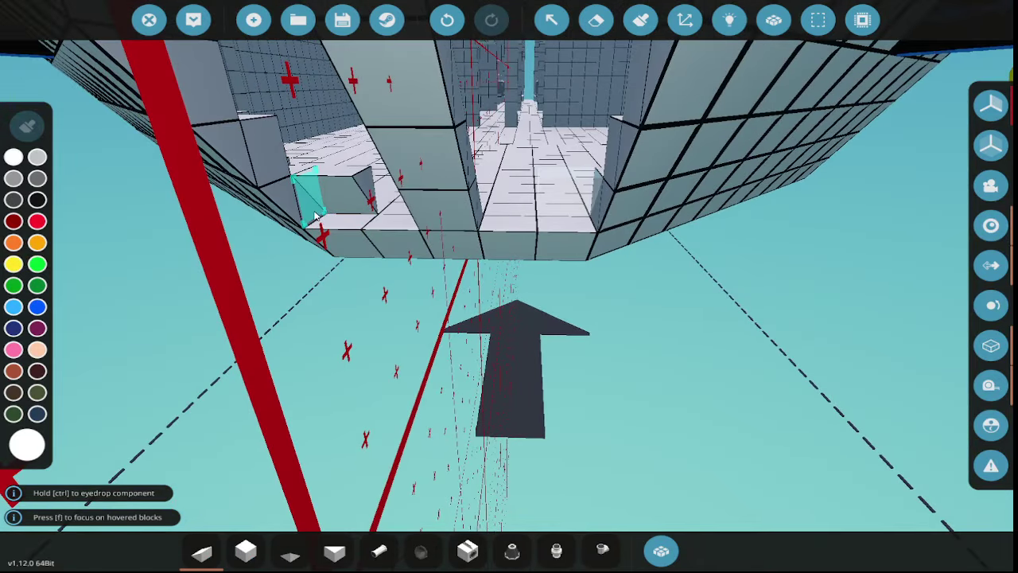
key(s)
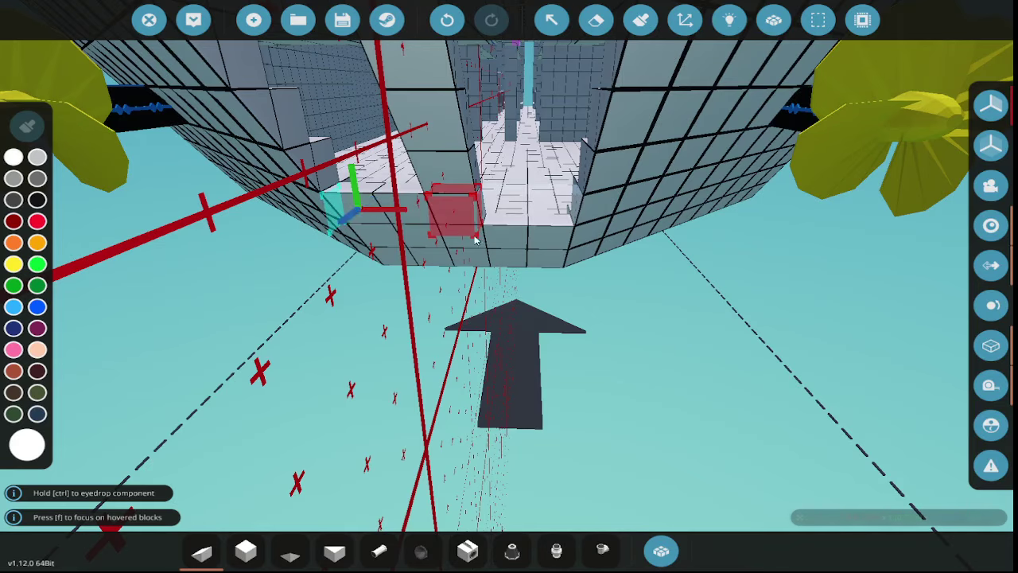
key(s)
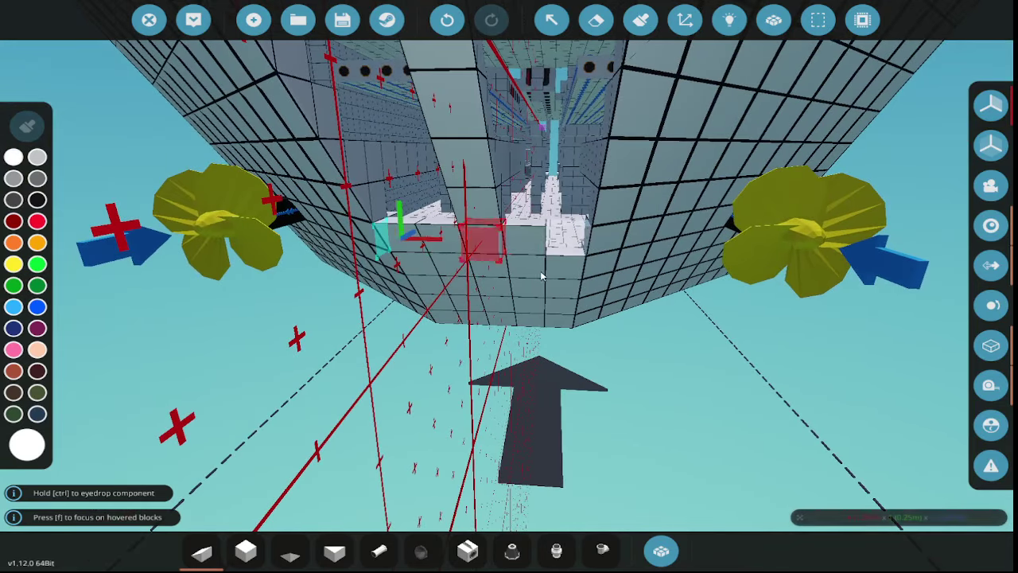
key(w)
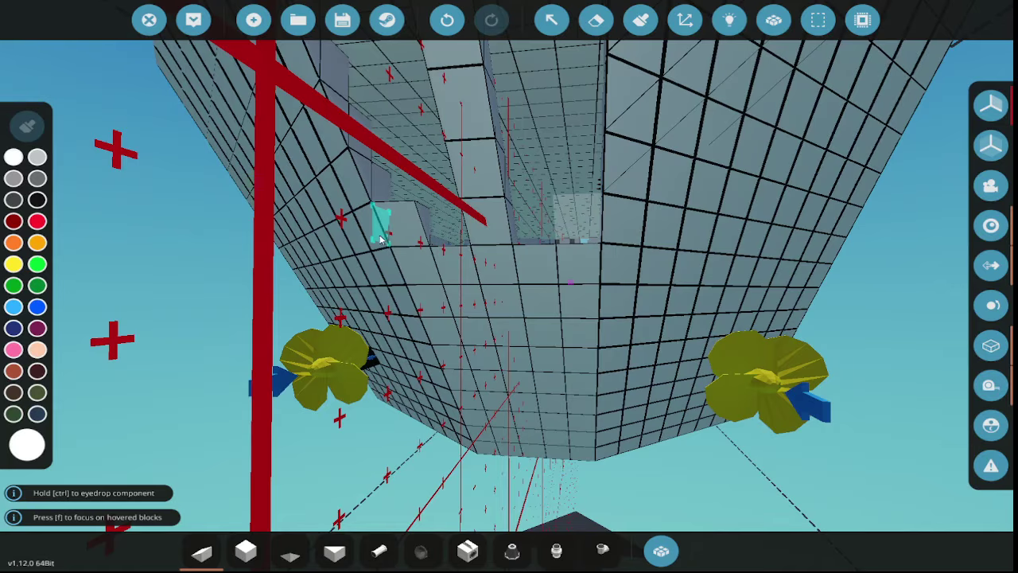
key(f)
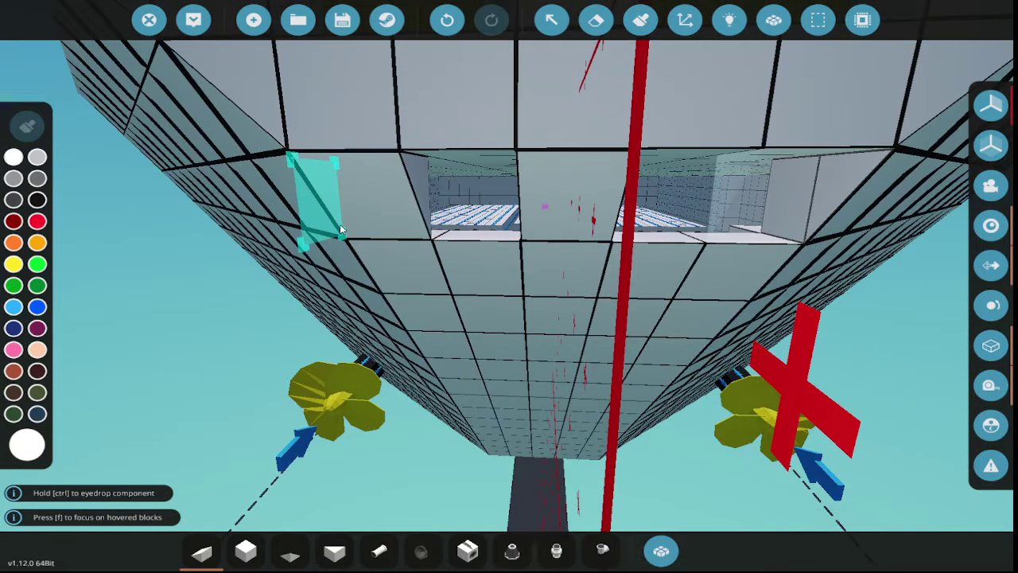
key(f)
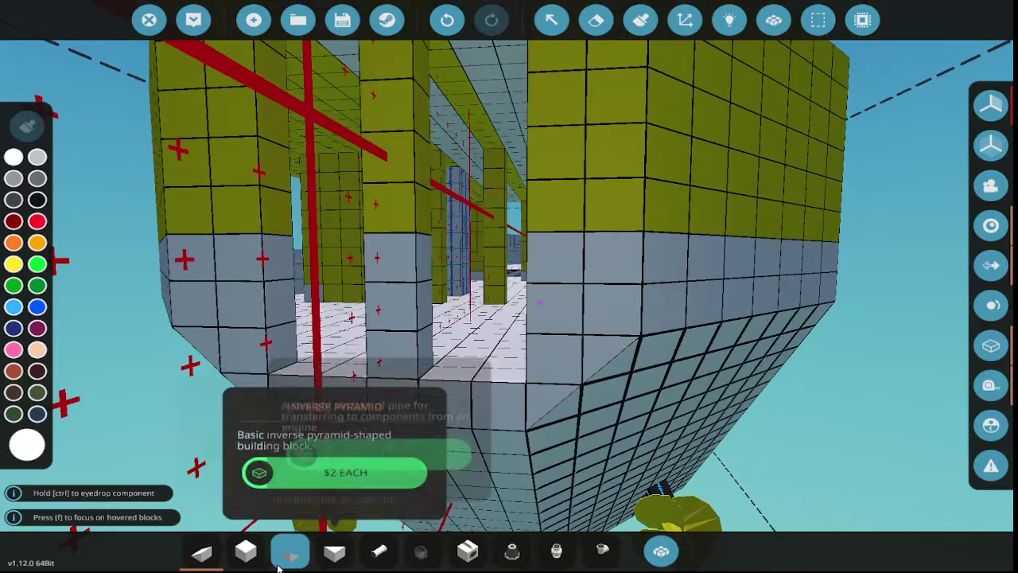
- Fill the two-block gaps beside the centre strip in the cabin's rear and interior walls with basic blocks
click(246, 550)
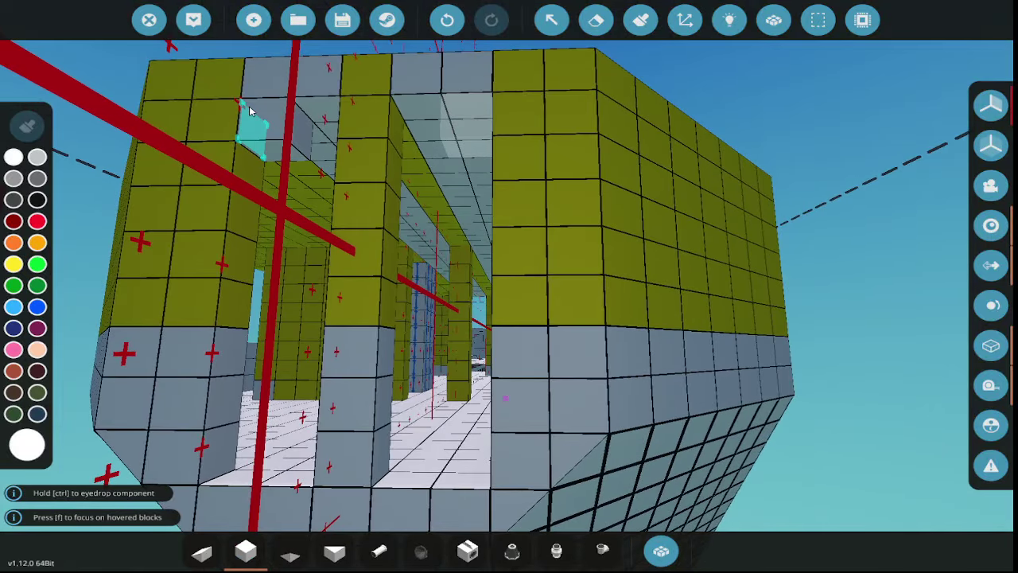
key(f)
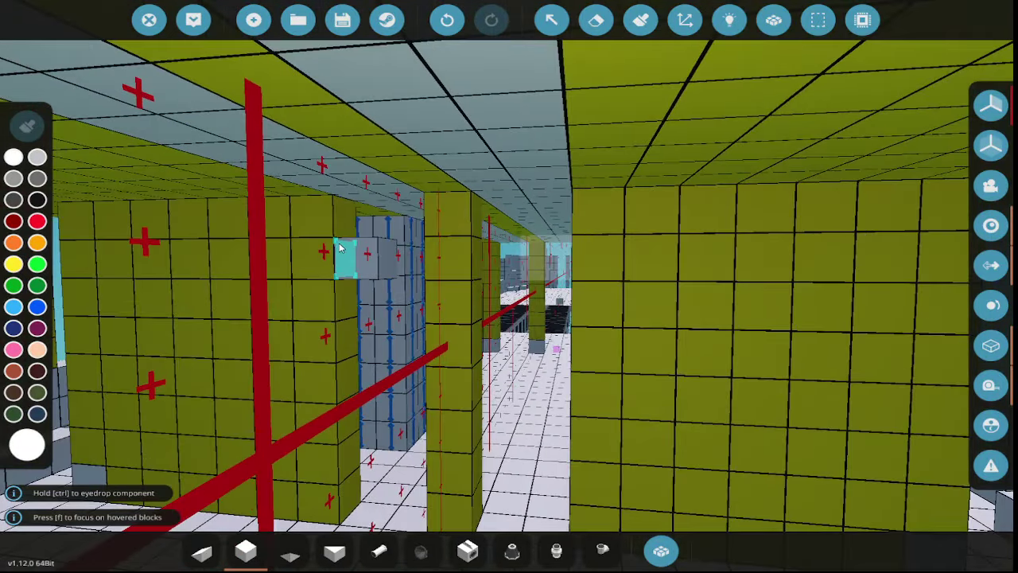
key(f)
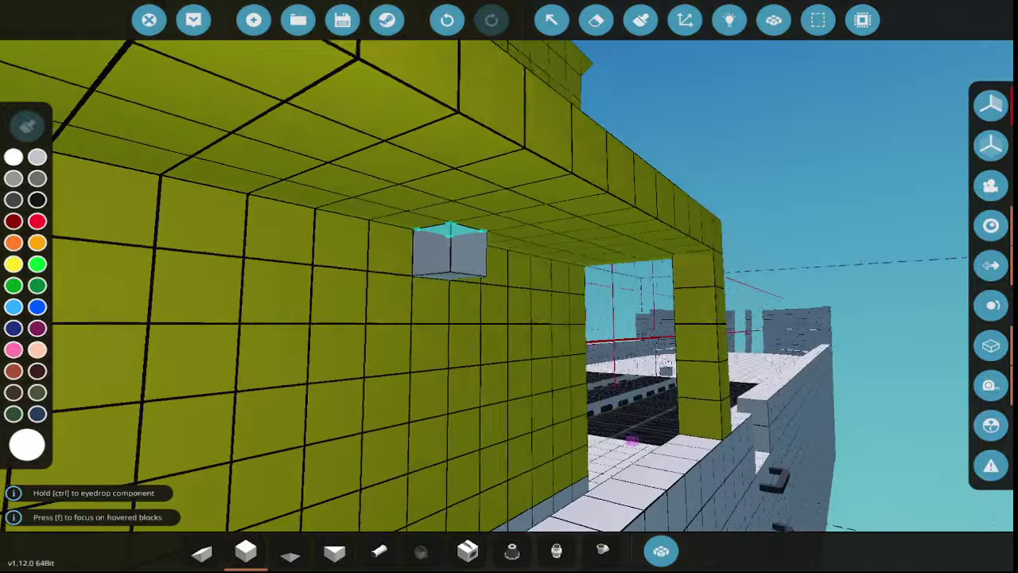
key(f)
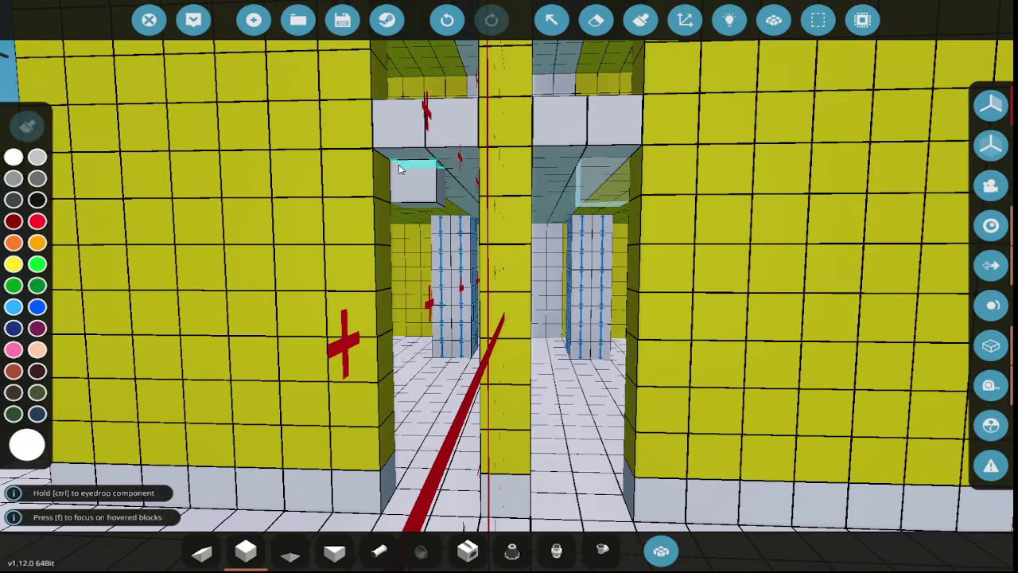
key(f)
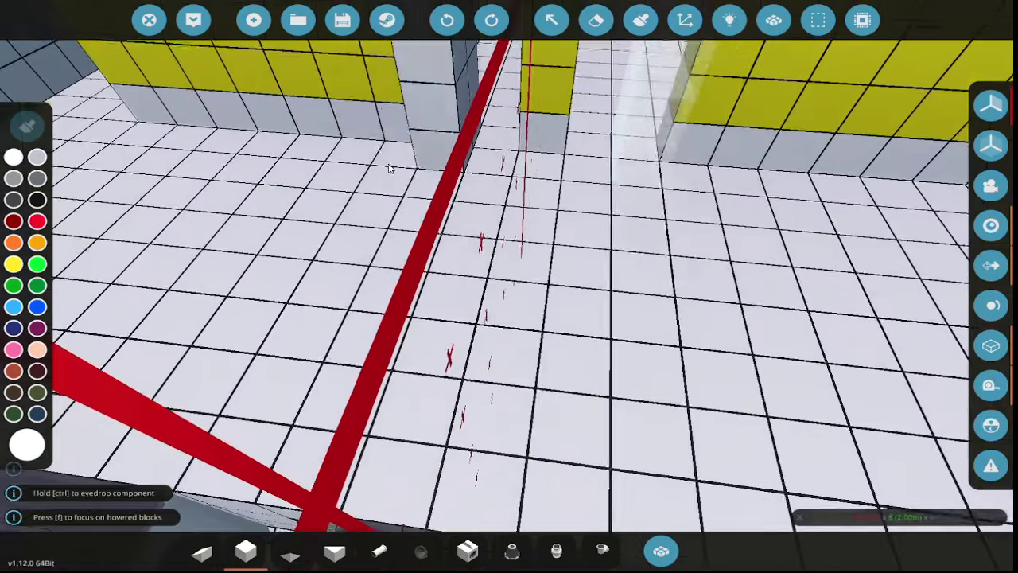
- Fill the gaps in the cabin's front wall beside the centre strip and around the middle window with basic blocks
scroll(458, 233, down, 5)
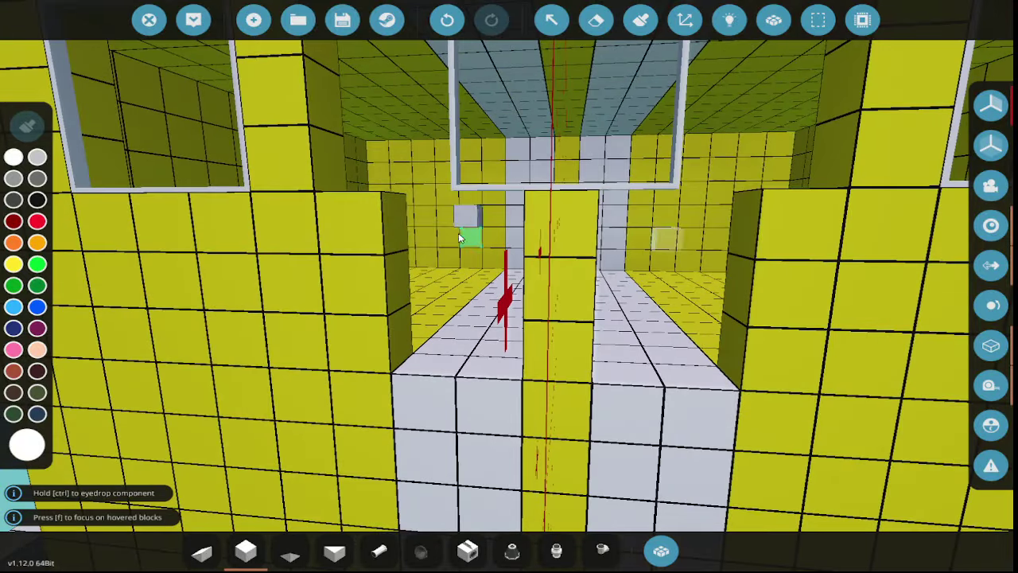
scroll(566, 386, down, 5)
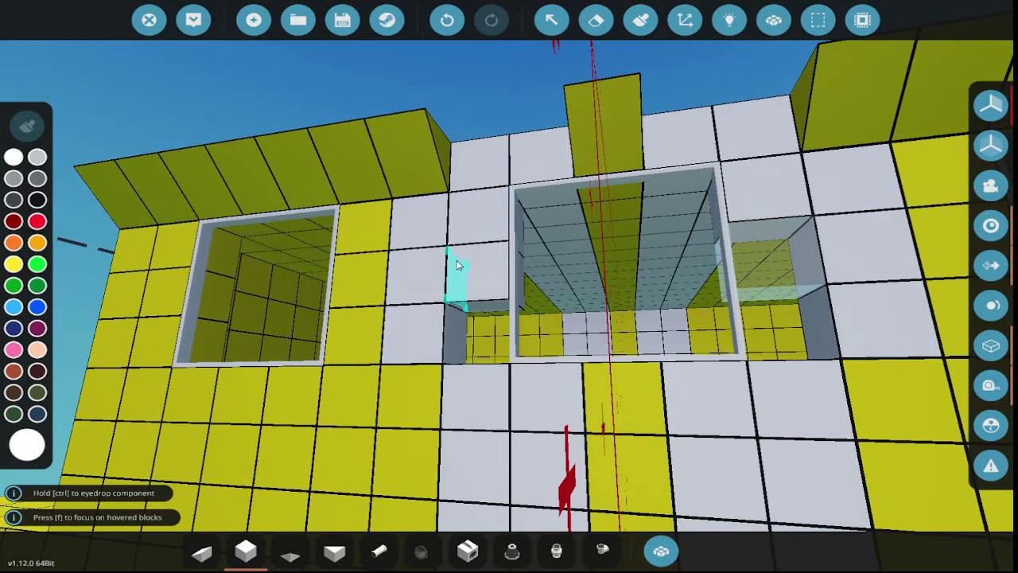
scroll(456, 277, down, 8)
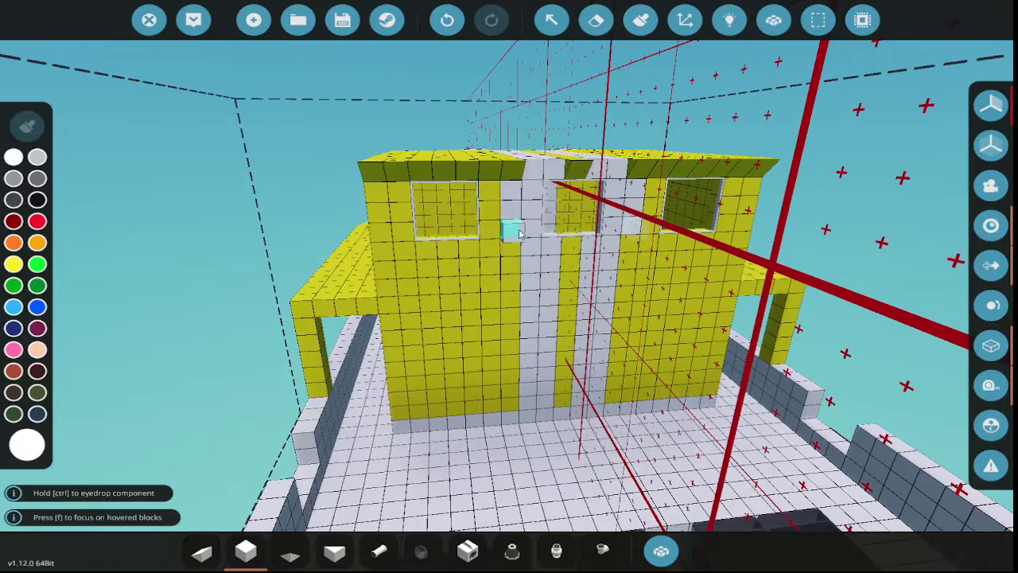
scroll(548, 273, up, 8)
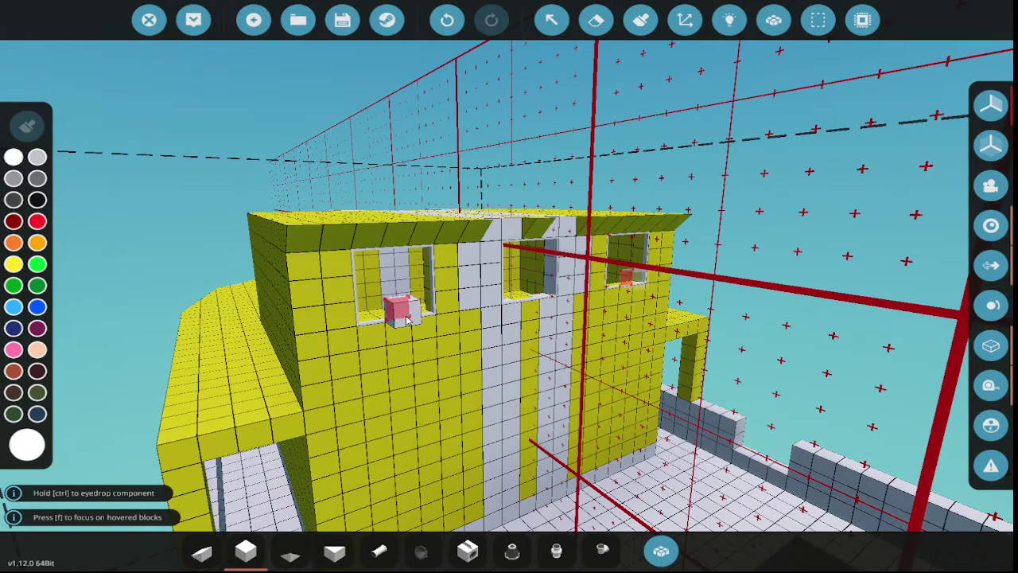
- Fill the gaps beside the centre strip in the hold's end beam below the hoppers and in the bulkheads with basic blocks
drag(407, 318, 588, 373)
scroll(589, 380, up, 10)
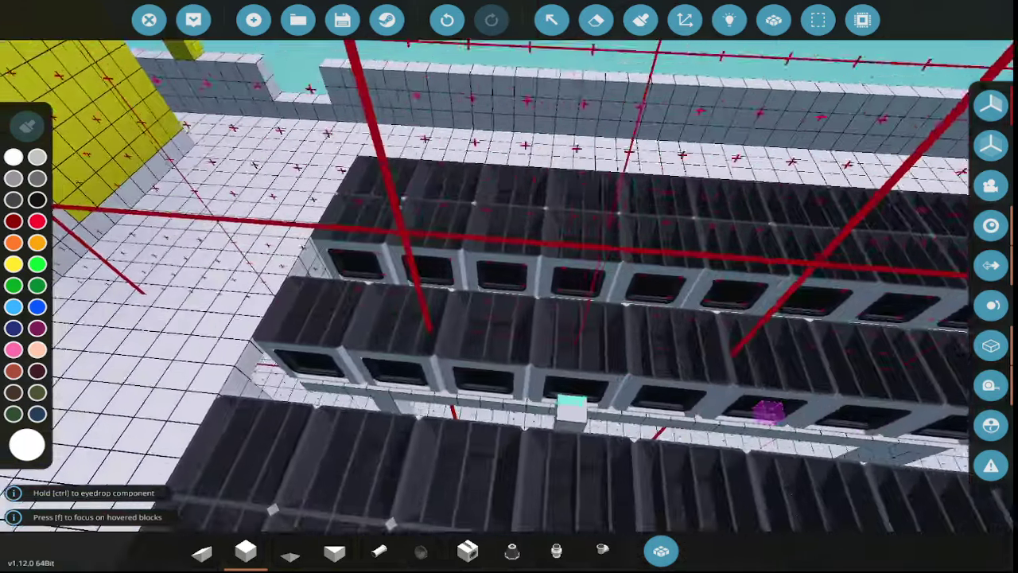
scroll(509, 287, up, 10)
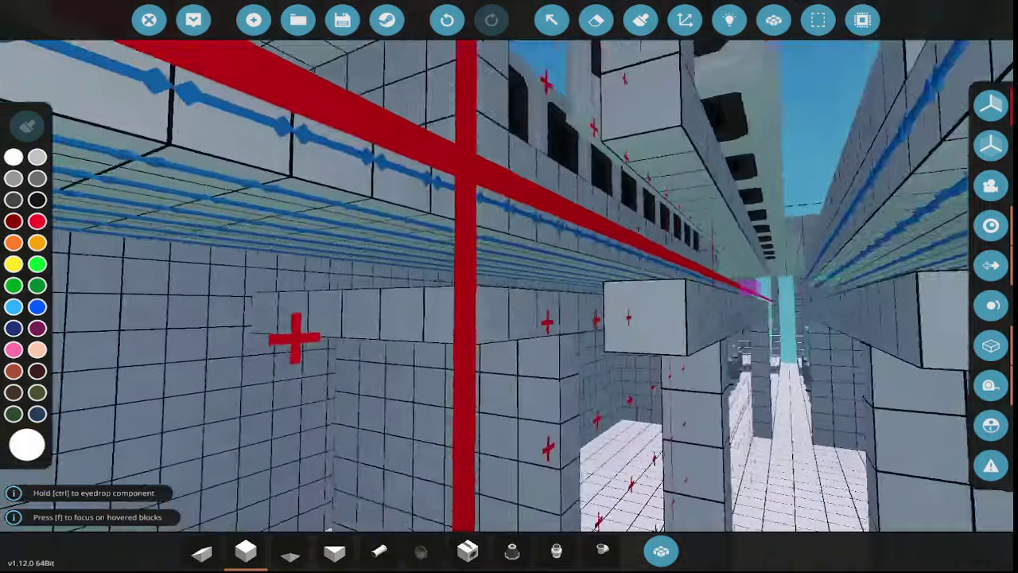
scroll(218, 212, down, 3)
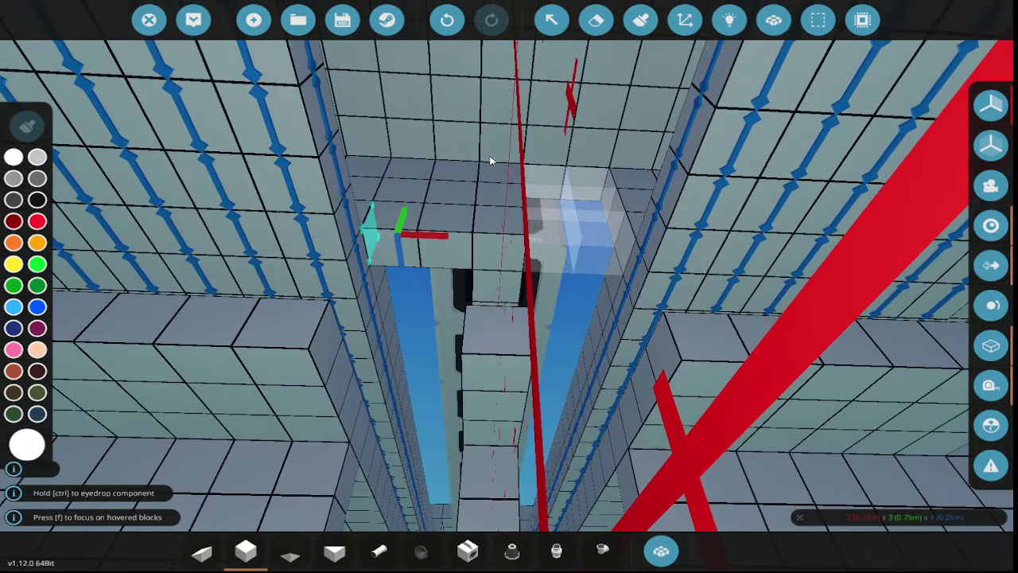
scroll(563, 249, up, 10)
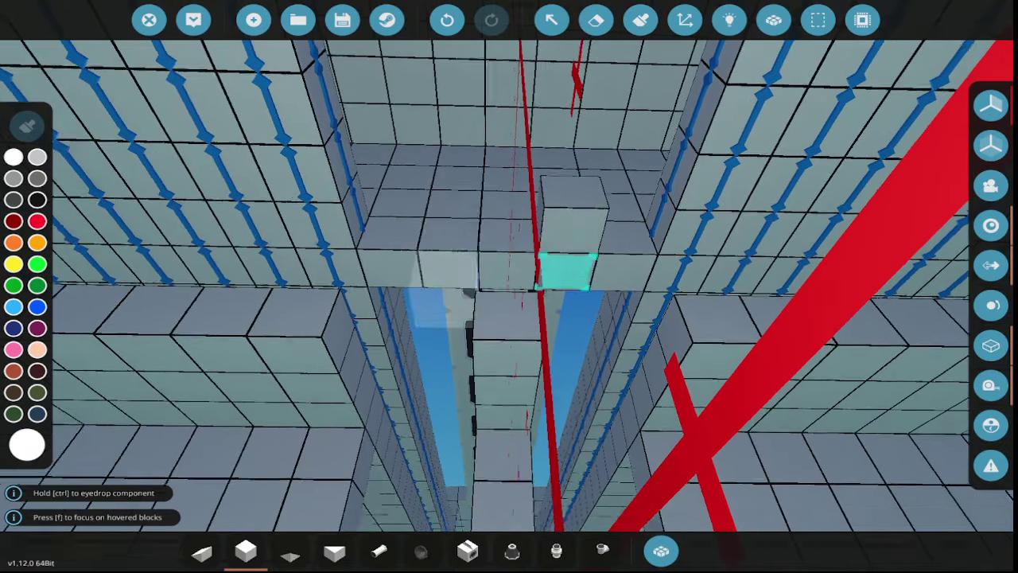
scroll(468, 209, up, 10)
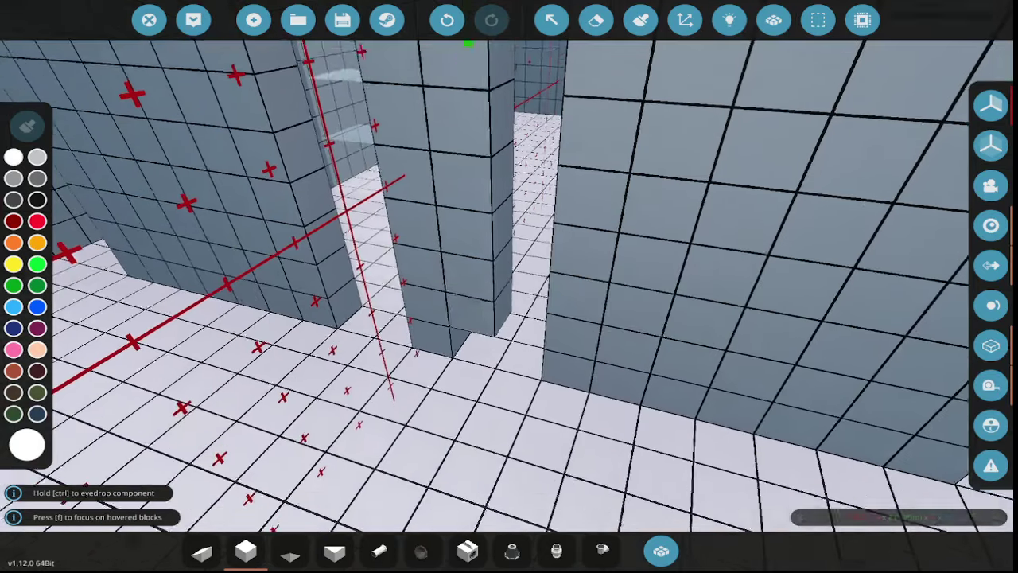
scroll(468, 301, up, 8)
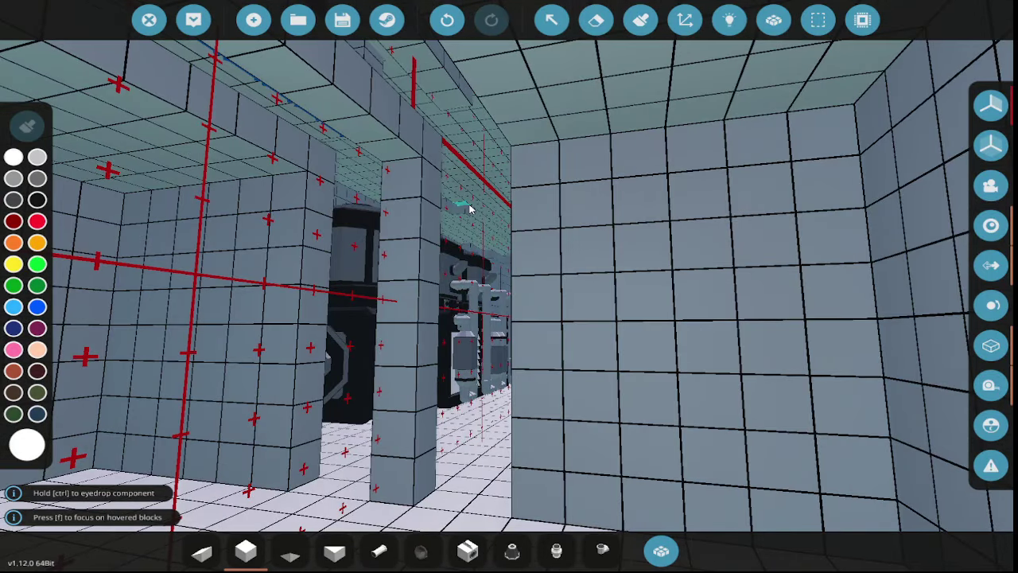
- Fill the remaining deck and floor gaps between the hull halves with one-block-thick layers, including a run 29 blocks long
scroll(427, 163, up, 10)
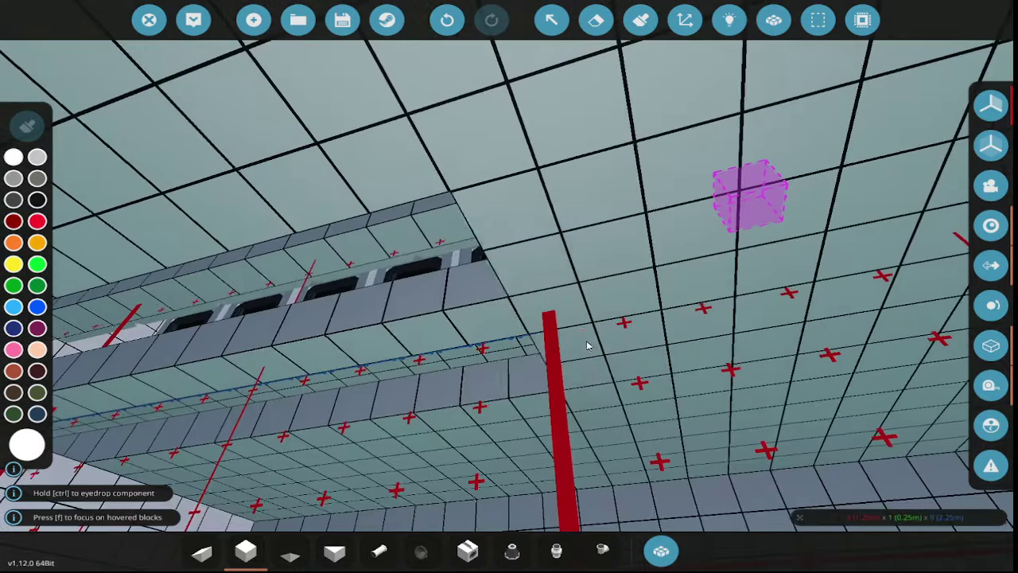
drag(587, 345, 470, 304)
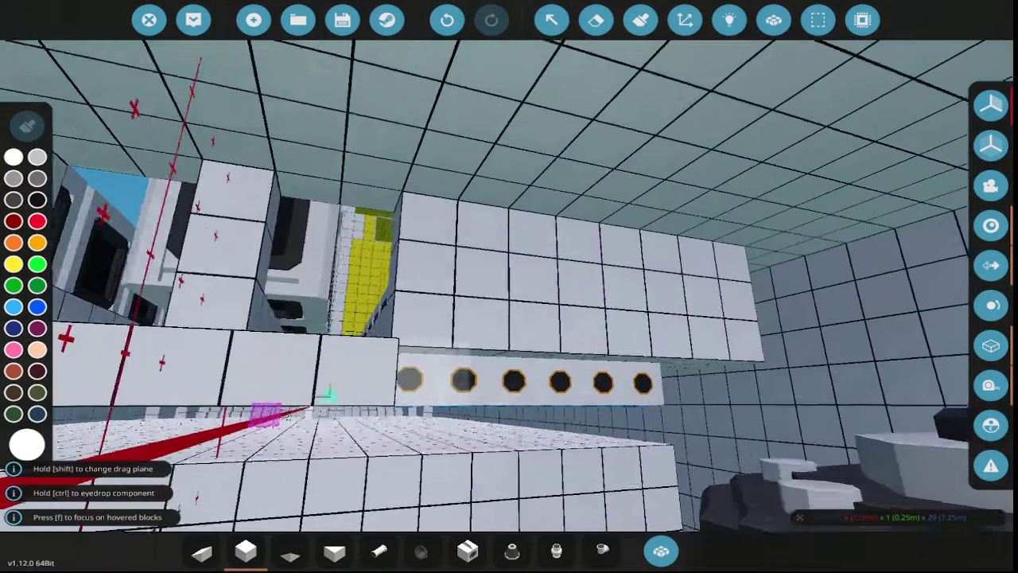
drag(469, 304, 469, 299)
drag(197, 322, 249, 326)
drag(539, 180, 493, 228)
scroll(492, 229, up, 10)
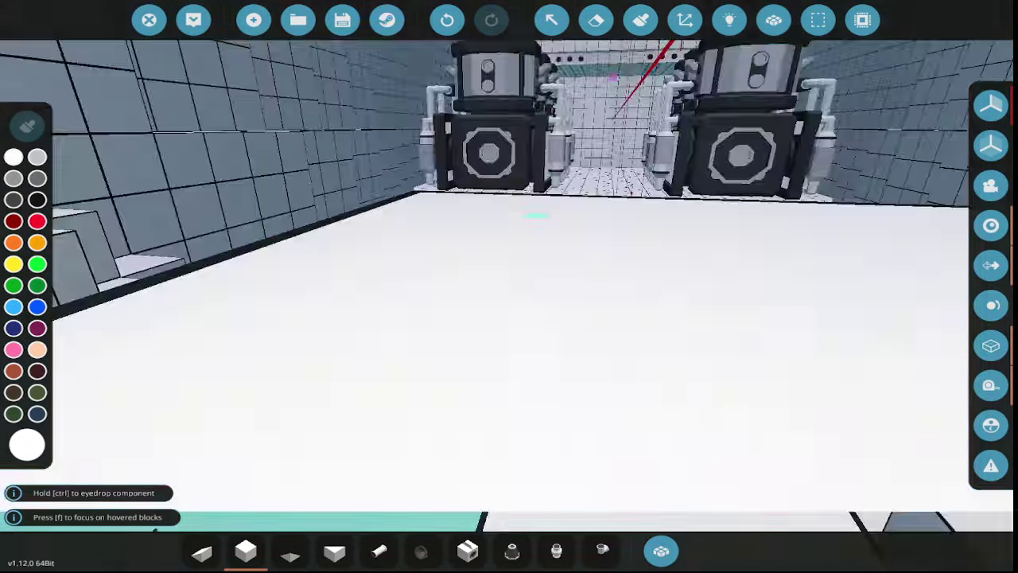
scroll(537, 215, down, 10)
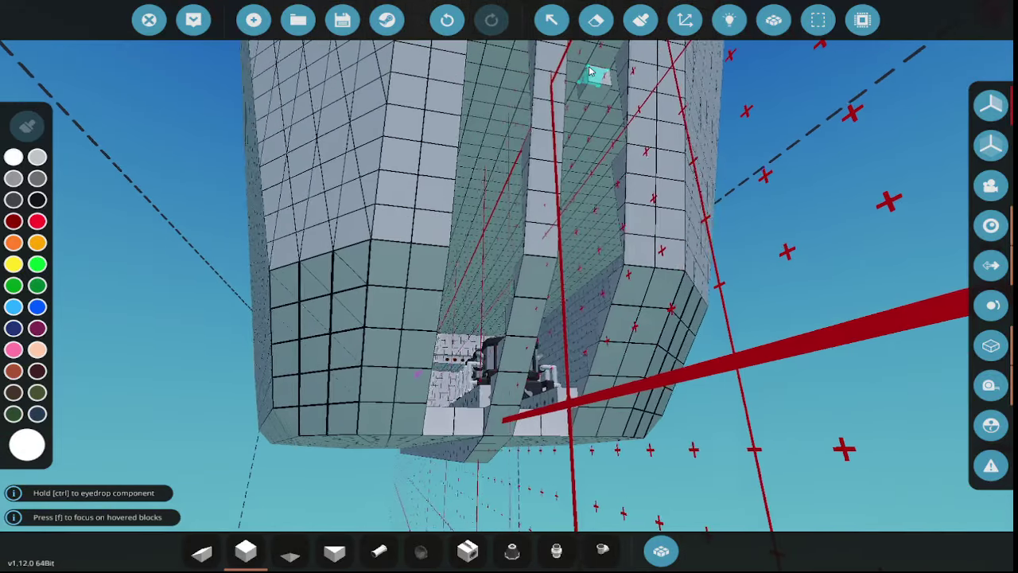
- Erase the flat hull blocks on both sides of the bow opening, from the keel up to the bow tip
click(596, 20)
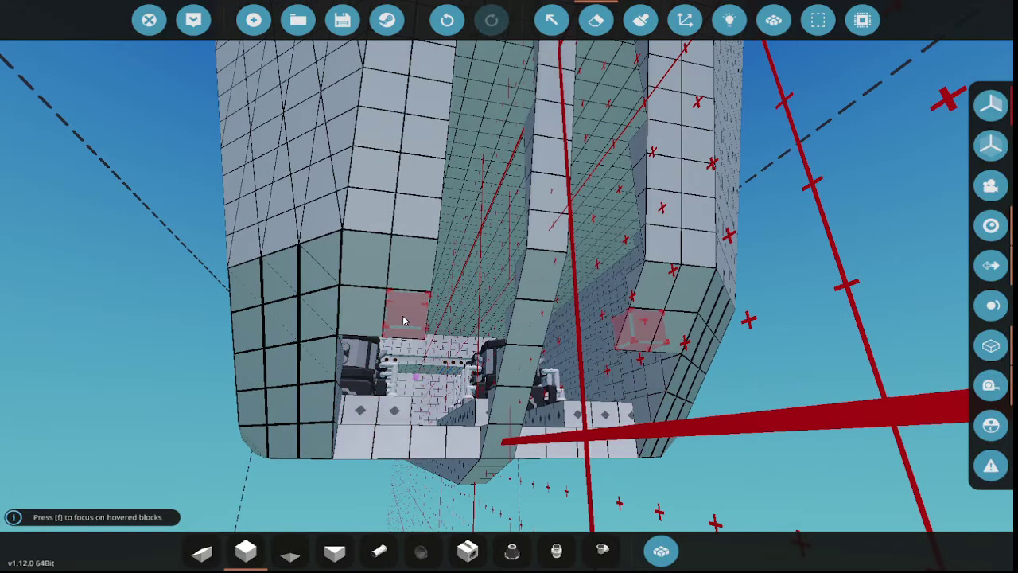
scroll(414, 281, up, 5)
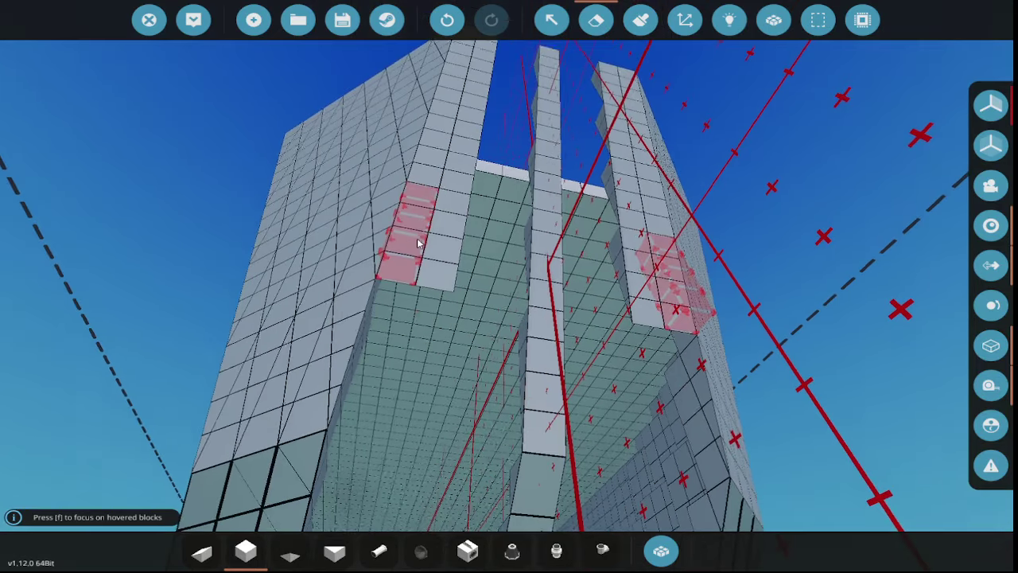
key(e)
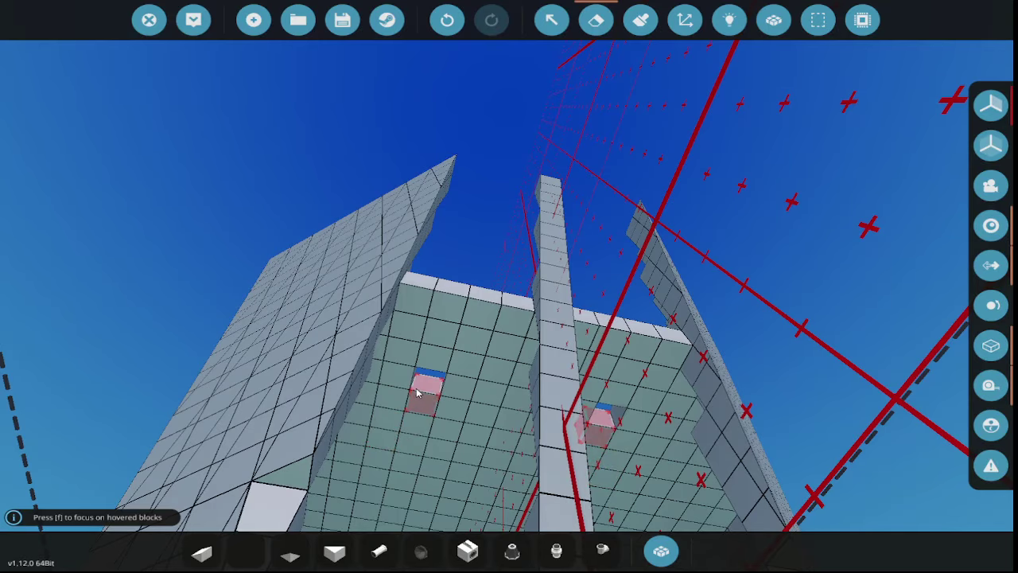
scroll(416, 313, down, 3)
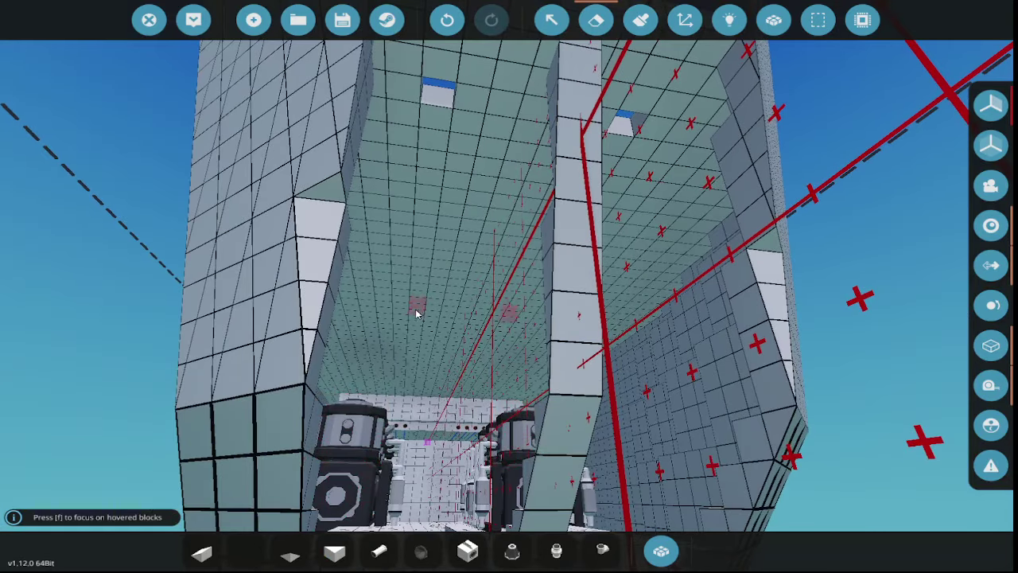
scroll(414, 303, down, 3)
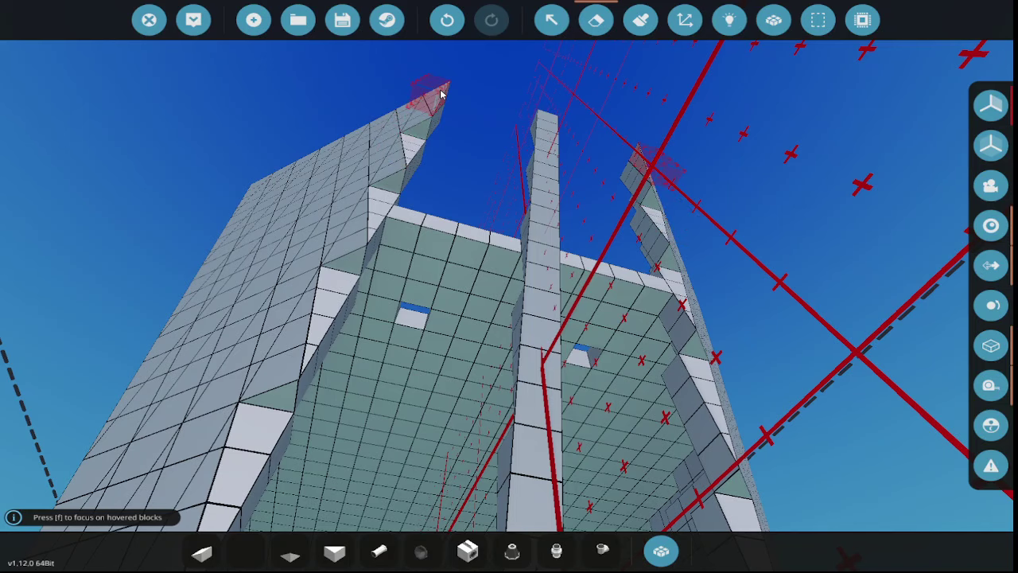
- Assign the basic block to the hotbar's empty slot and erase the remaining centre strip of the bow down to the floor beam
click(334, 550)
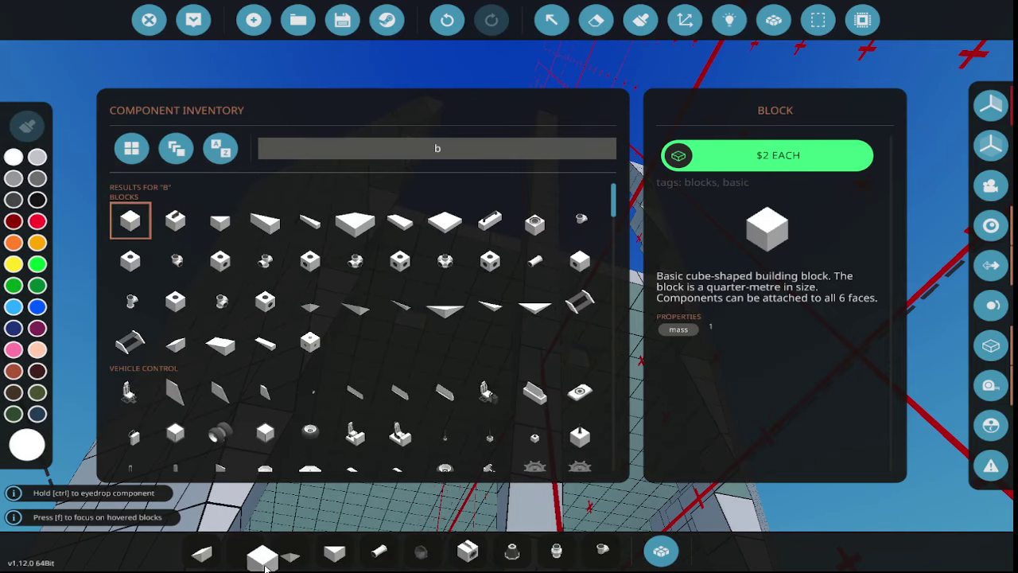
drag(267, 567, 246, 550)
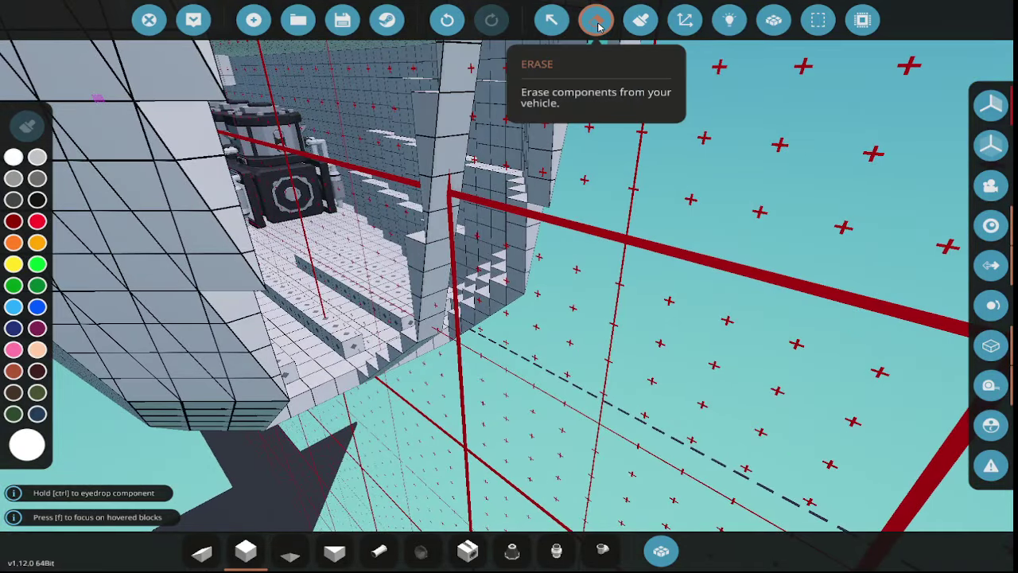
click(595, 20)
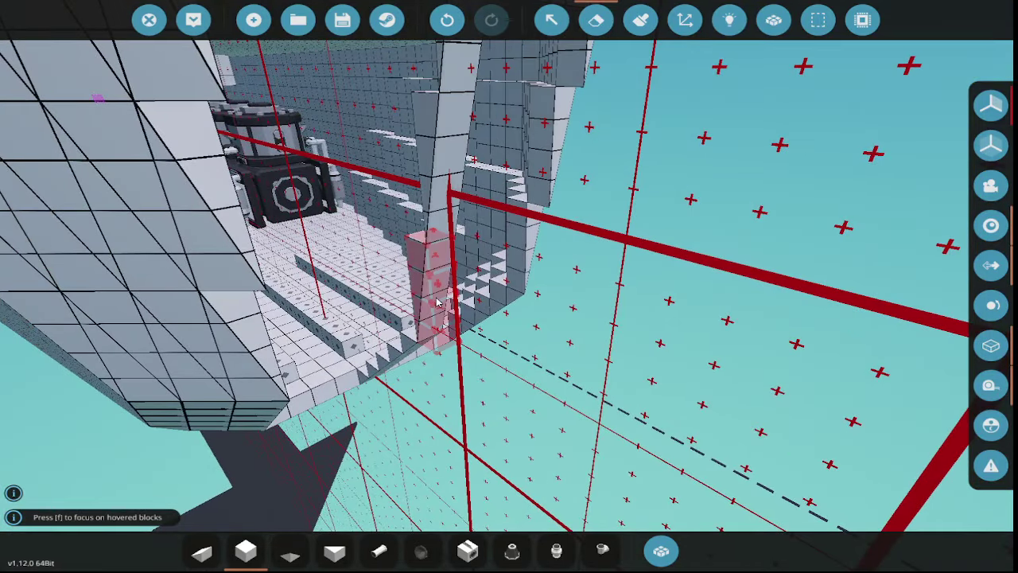
key(s)
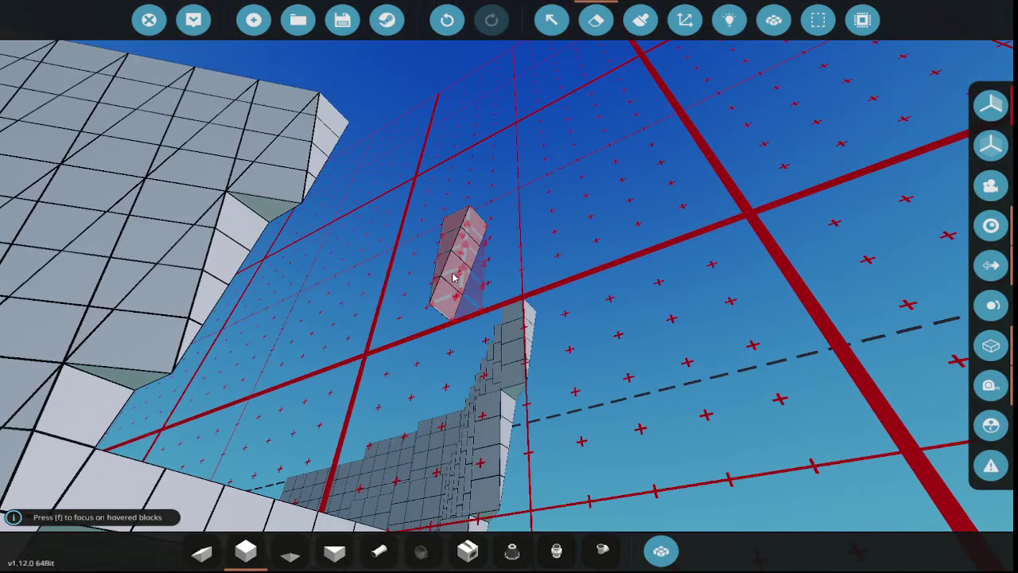
key(w)
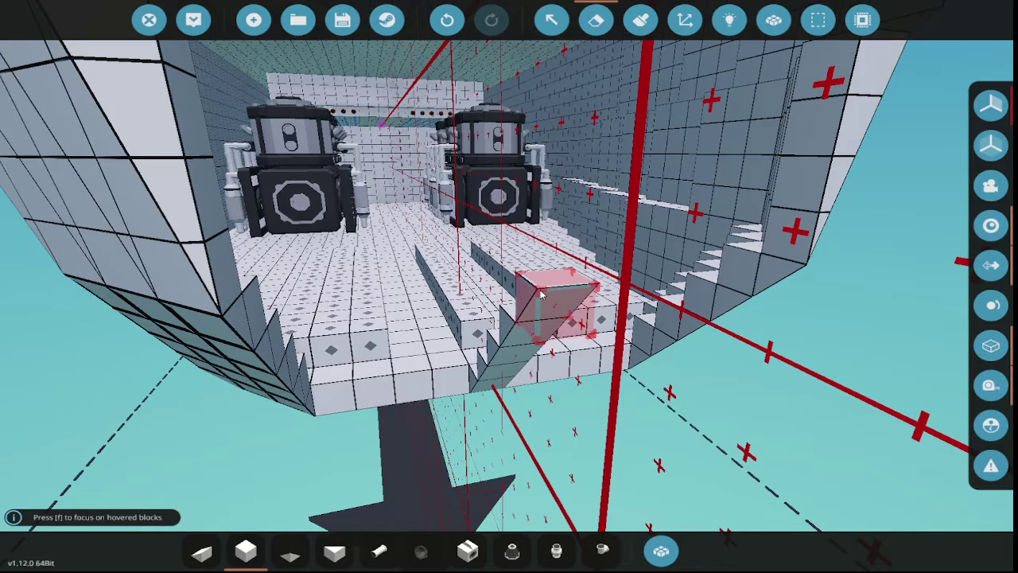
key(s)
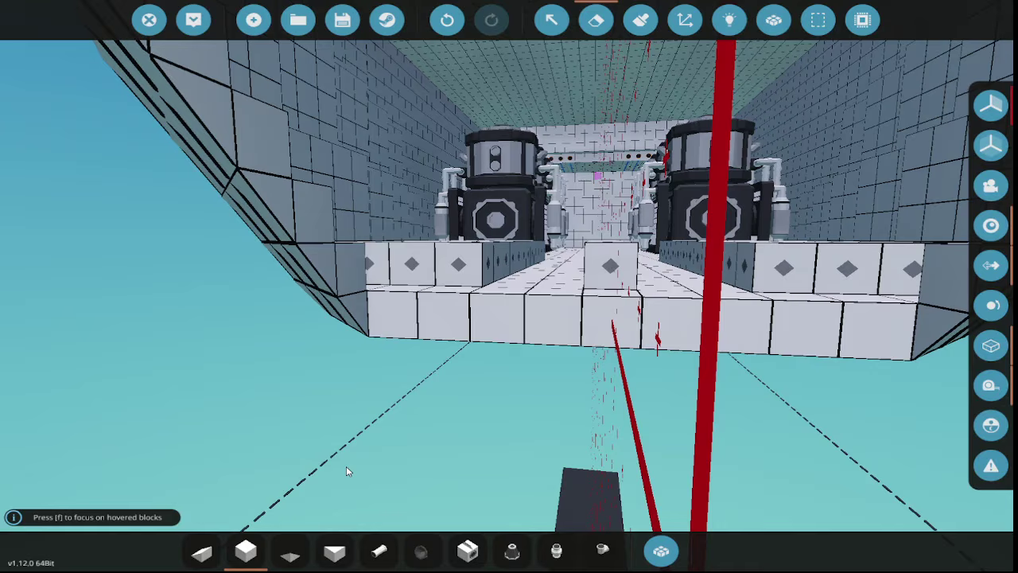
- Place rotated inverse pyramid blocks along the lowest bow edge, mirrored on both sides of the hull
click(334, 551)
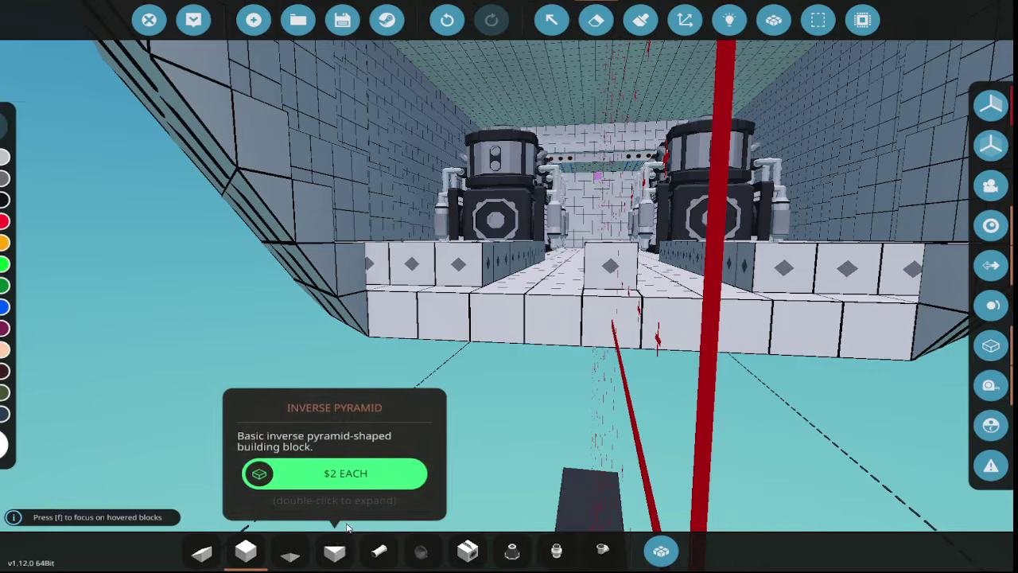
click(334, 551)
click(404, 306)
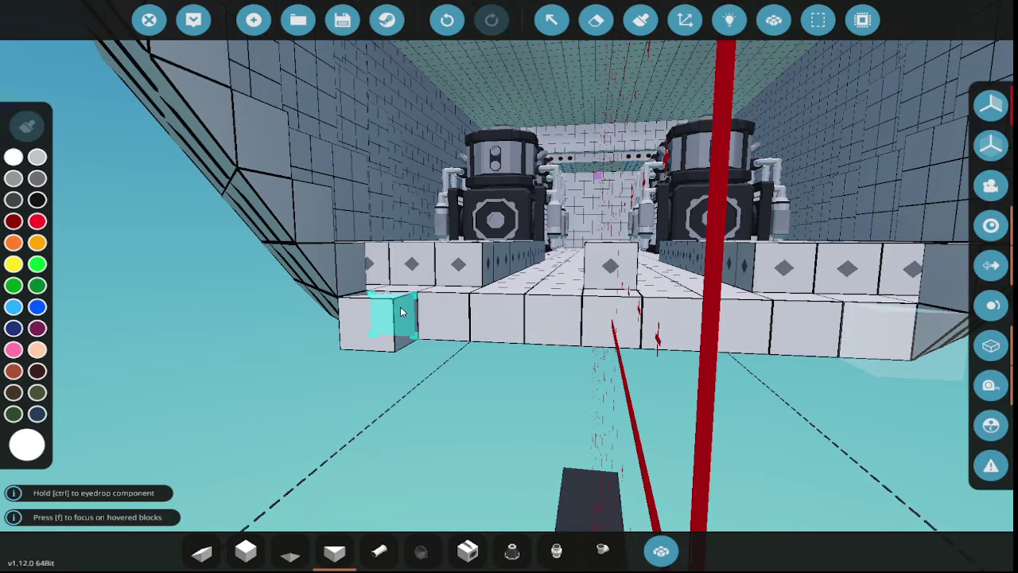
key(q)
key(q)
key(q)
drag(400, 307, 819, 275)
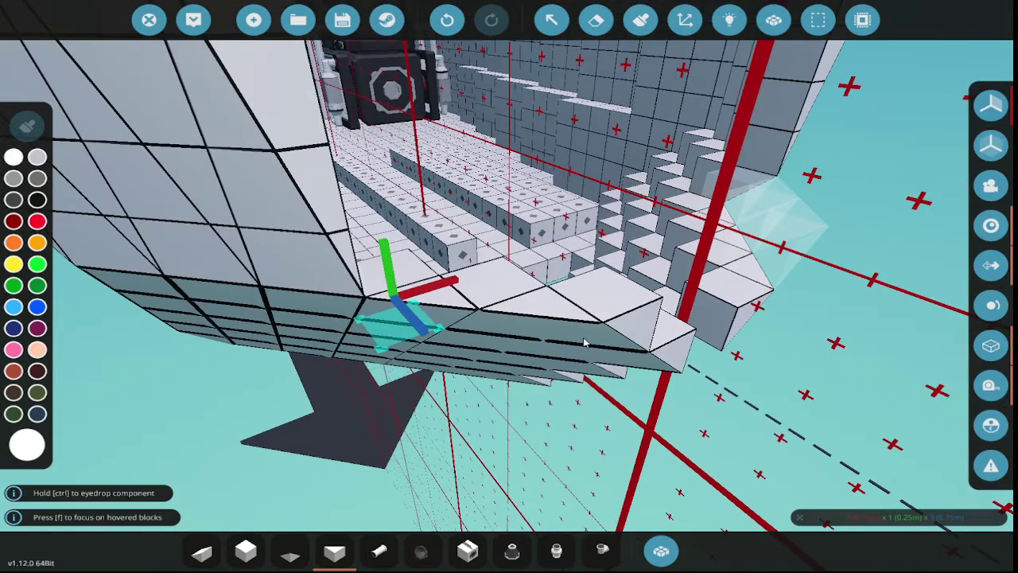
- Extend the lower hull sides toward the bow with 1x4 pyramid pieces
key(q)
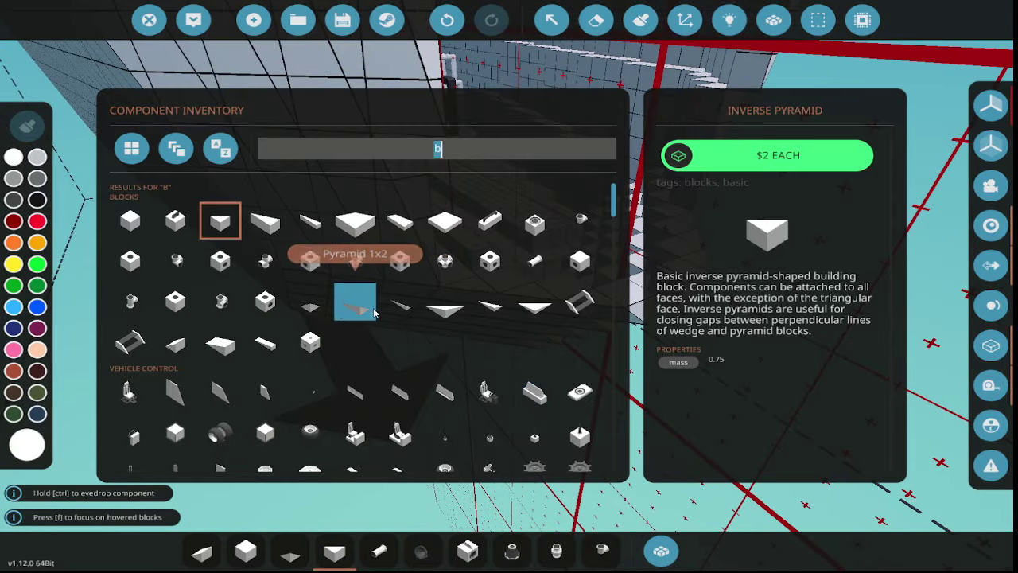
key(q)
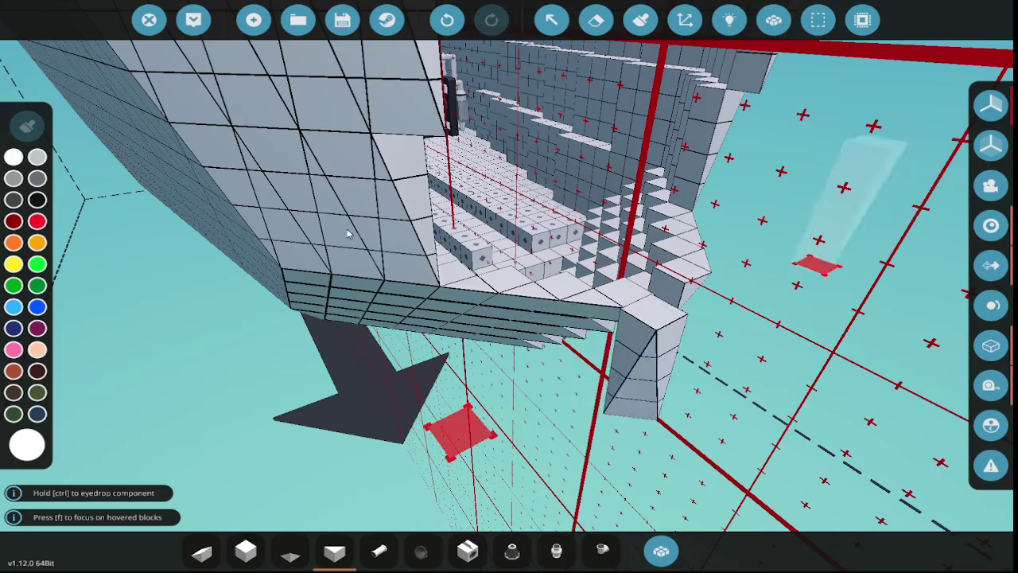
key(q)
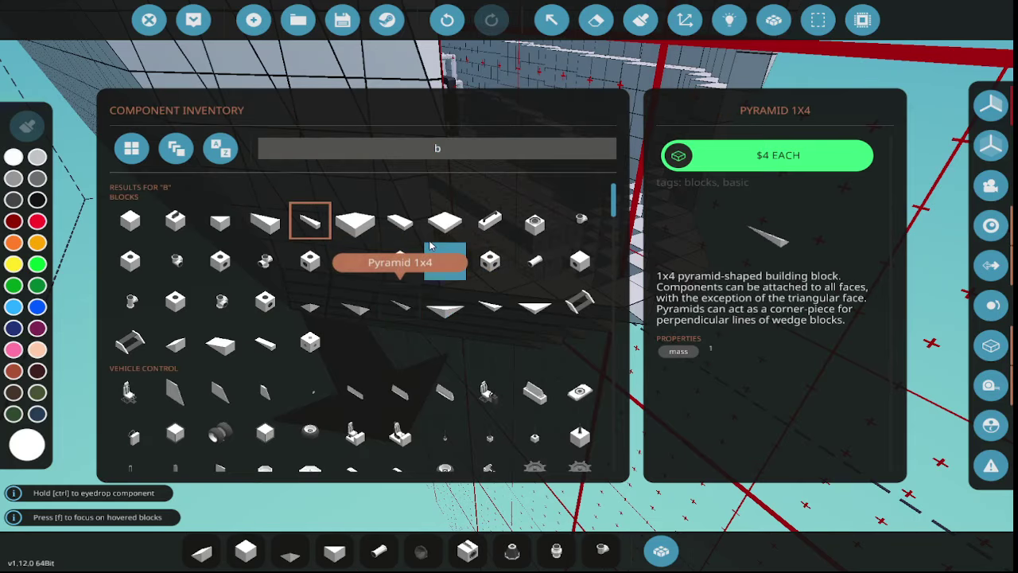
click(429, 247)
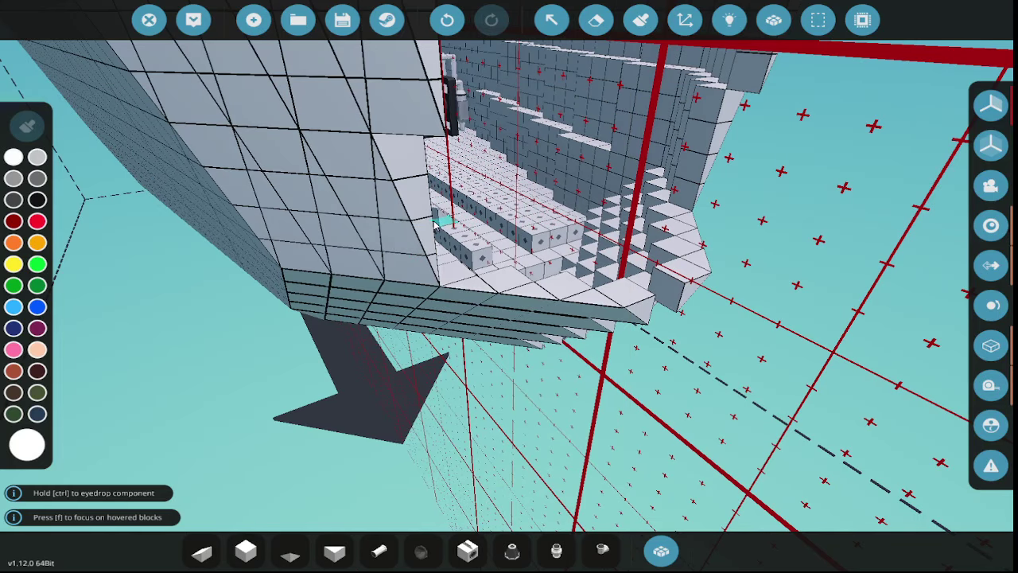
click(380, 165)
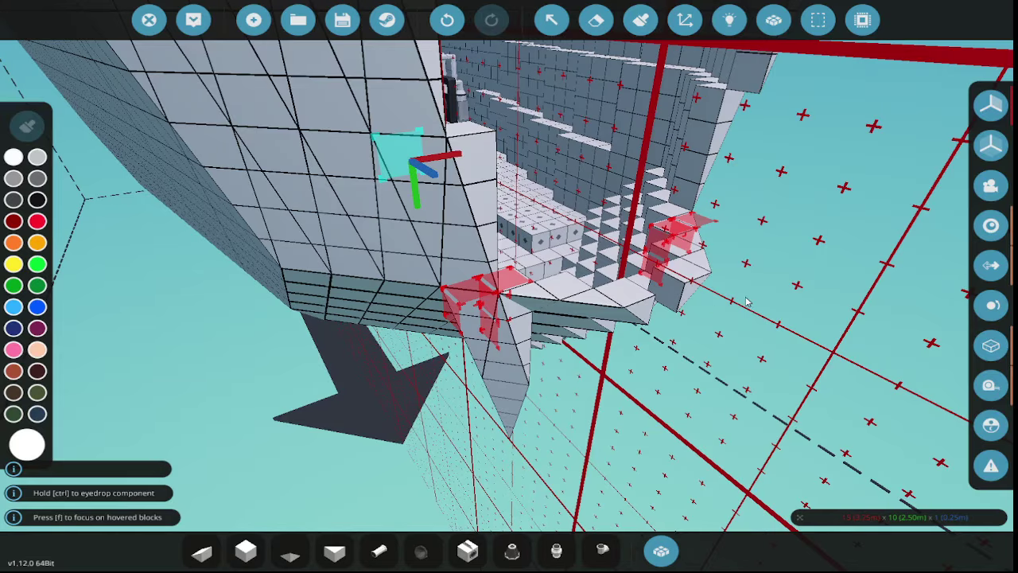
- Build up the staggered rows of sloped pieces on the bow sides from the lower hull to deck level
key(w)
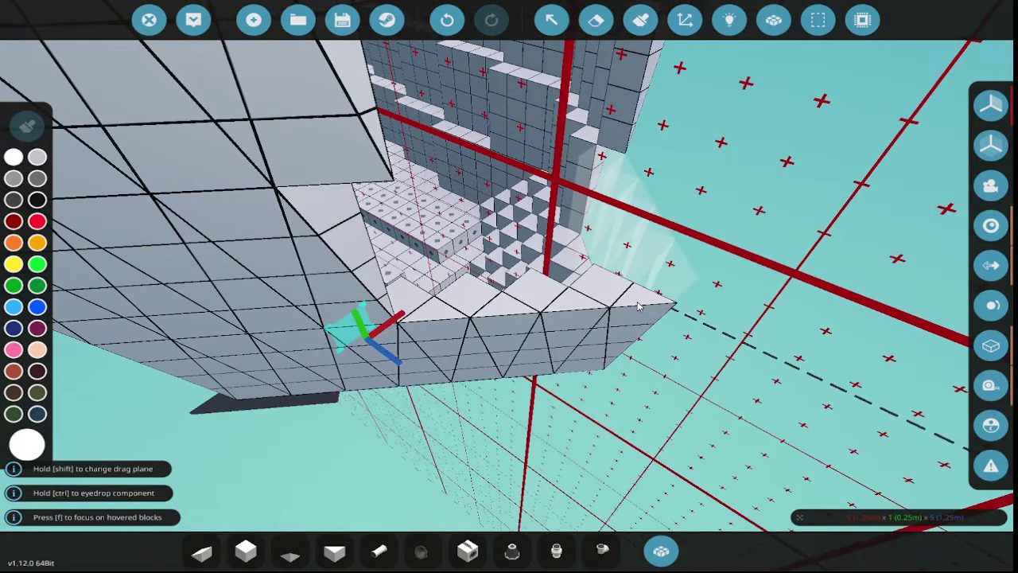
key(w)
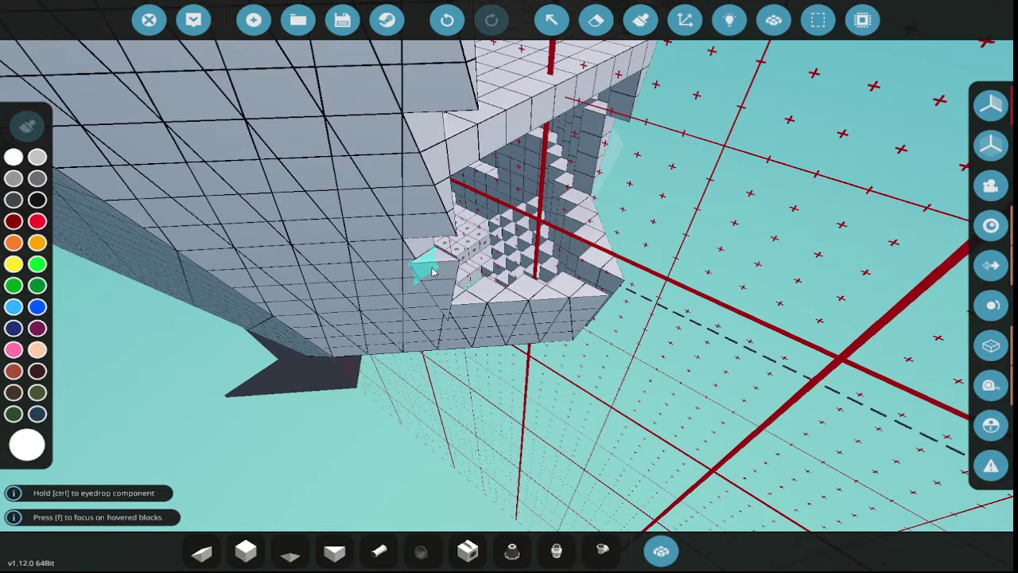
key(w)
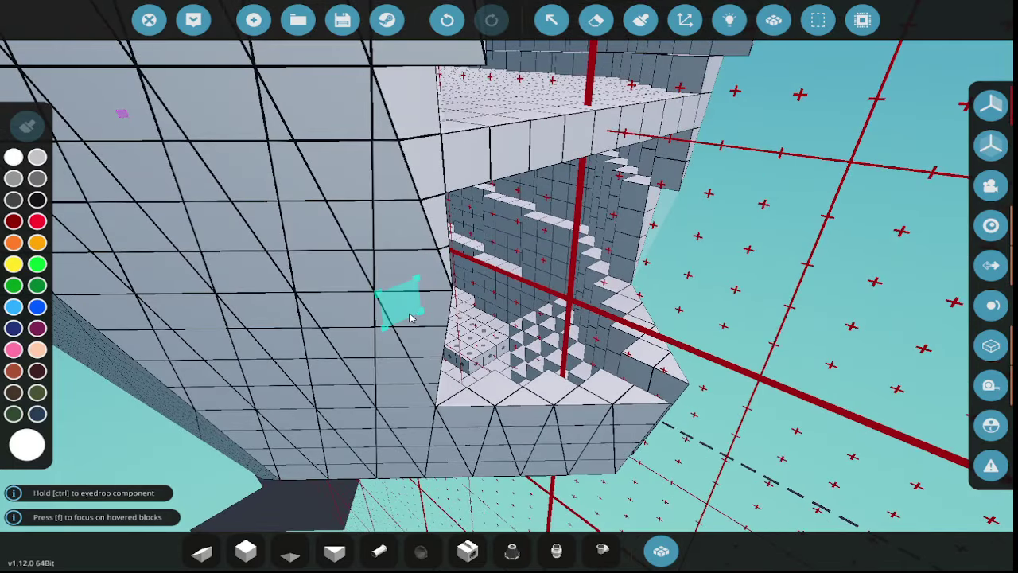
key(w)
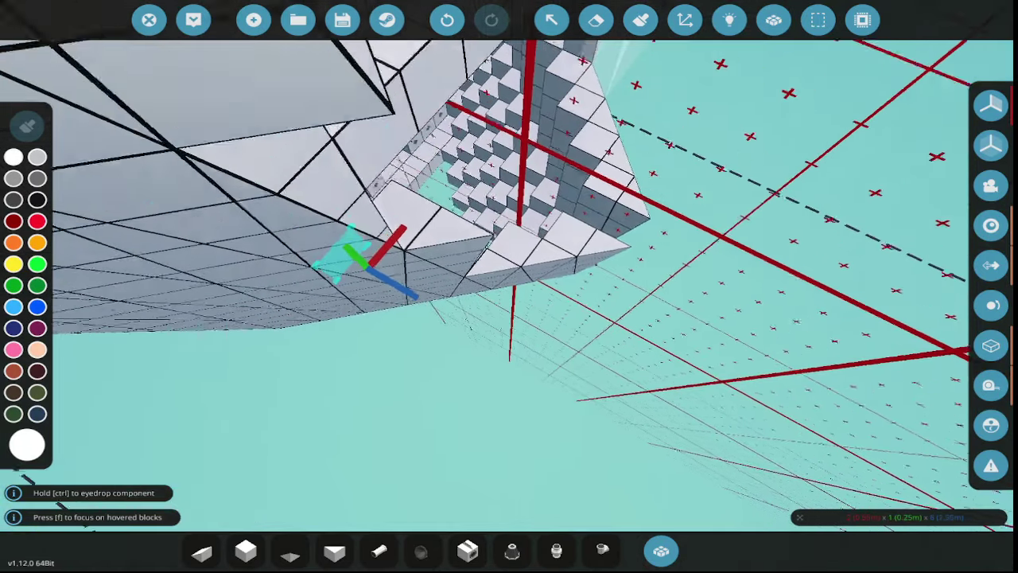
key(w)
key(w)
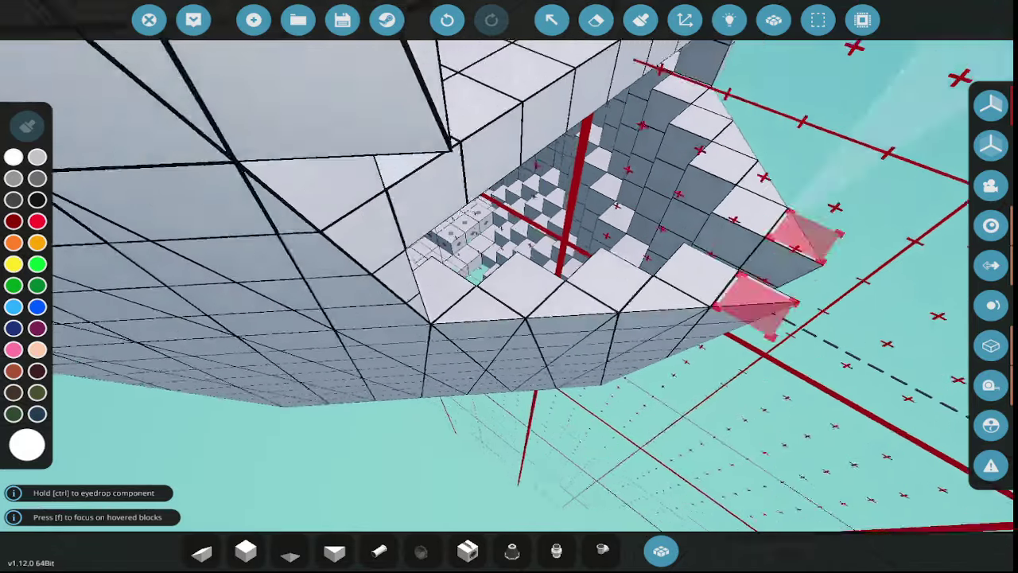
key(w)
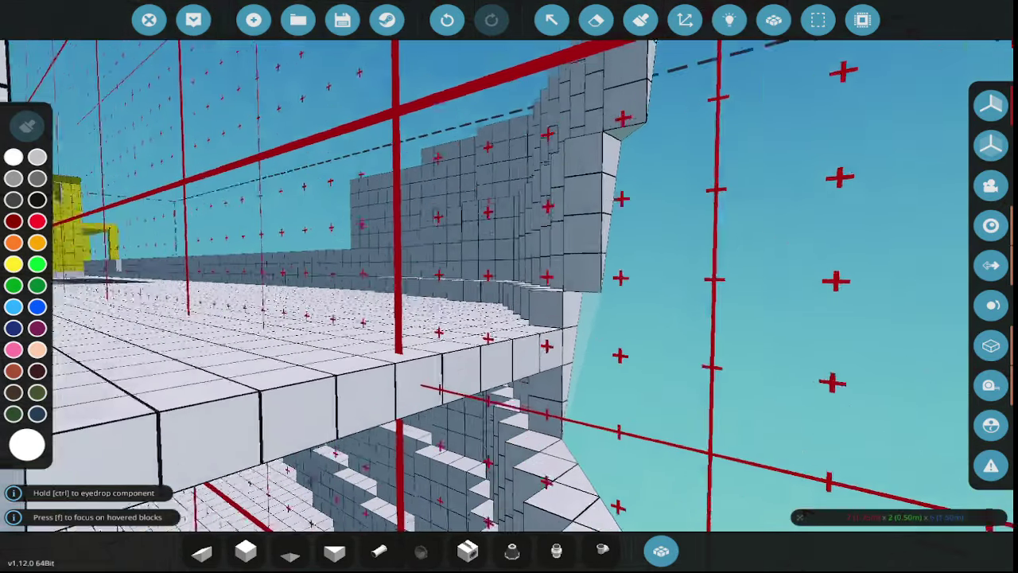
- Continue the sloped bow side rows above deck level until both hull sides converge at the bow tip
key(w)
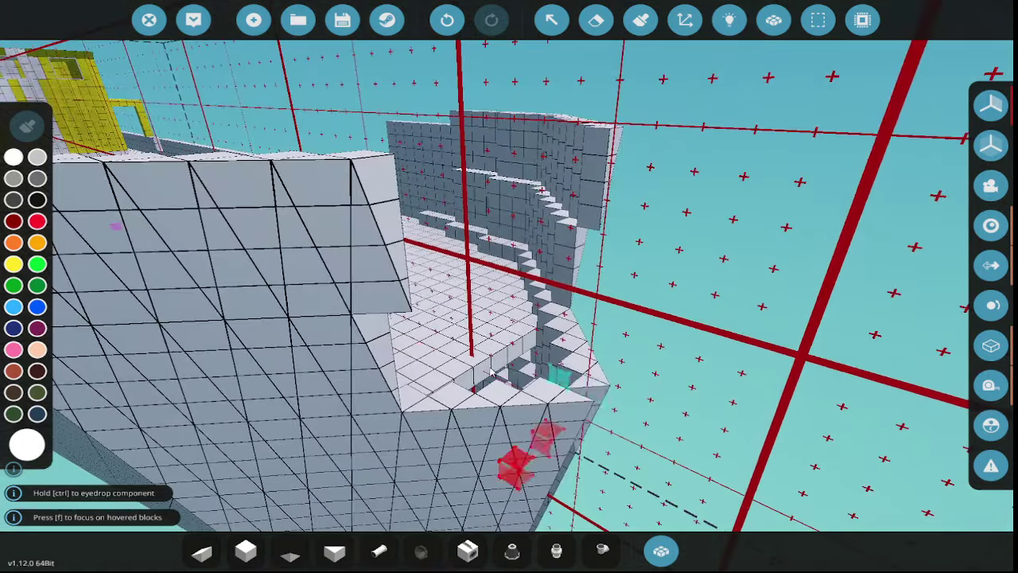
key(w)
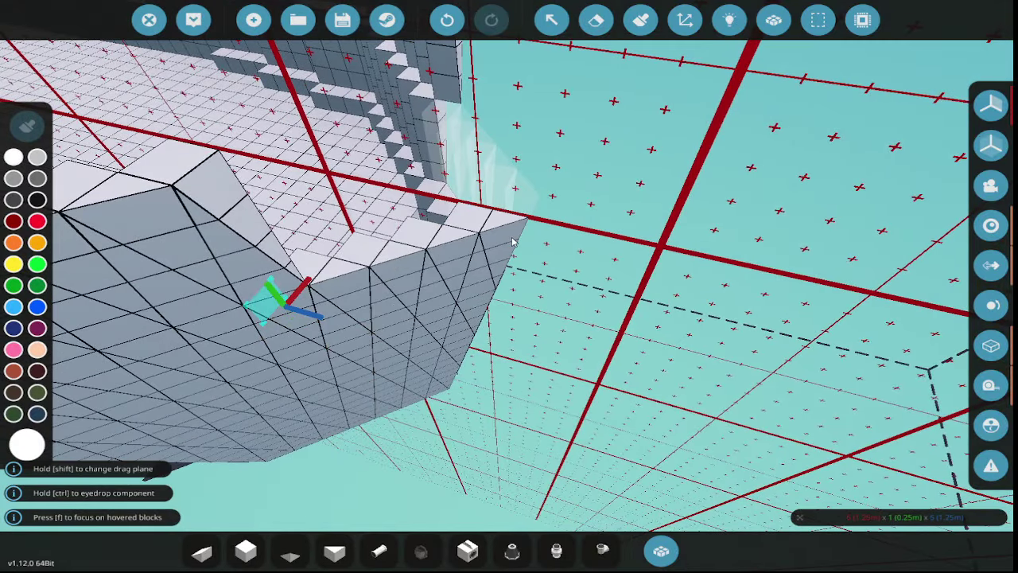
key(w)
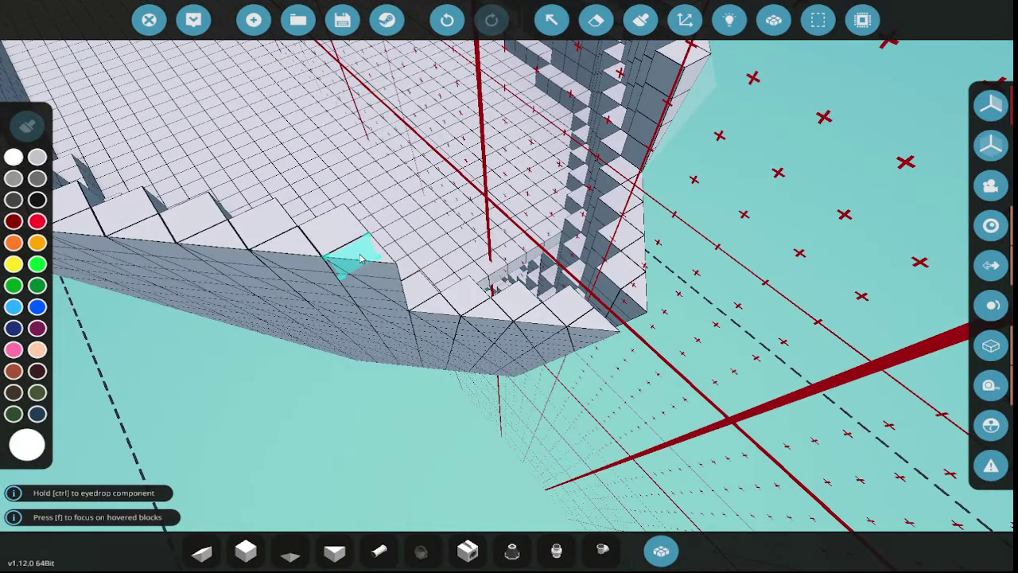
key(w)
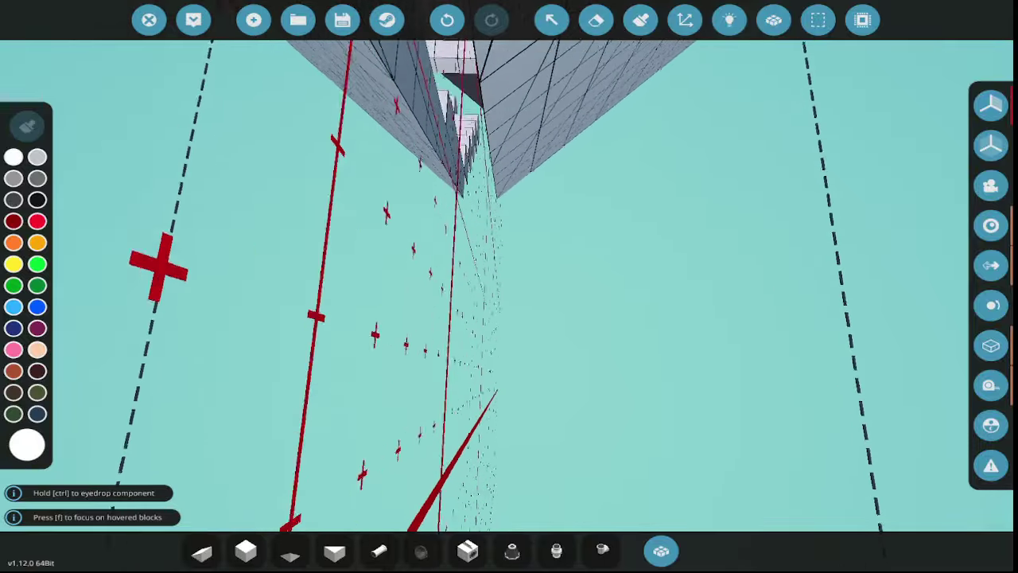
- Fill the open underside of the bow between the two hull halves with basic blocks
key(w)
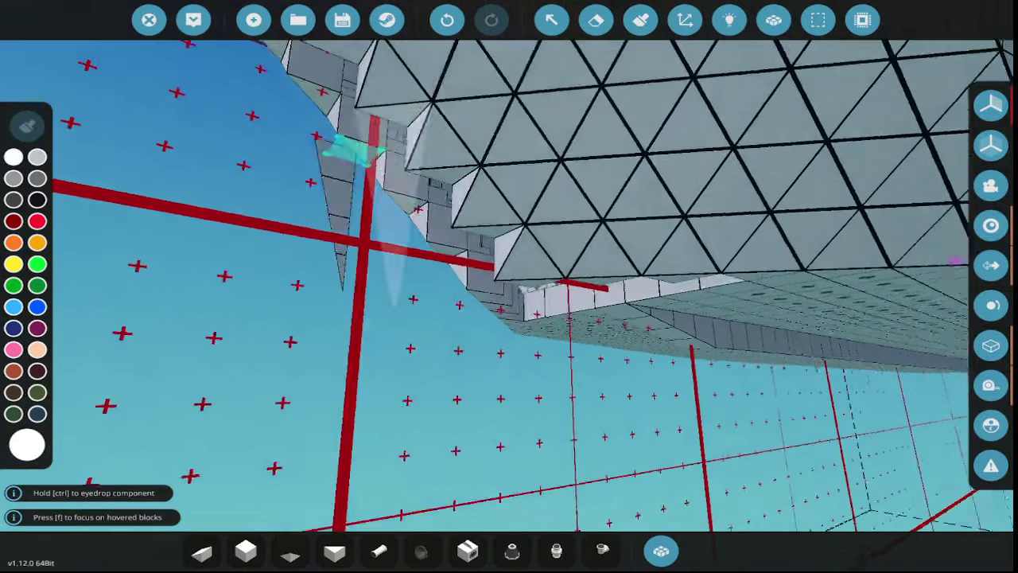
key(w)
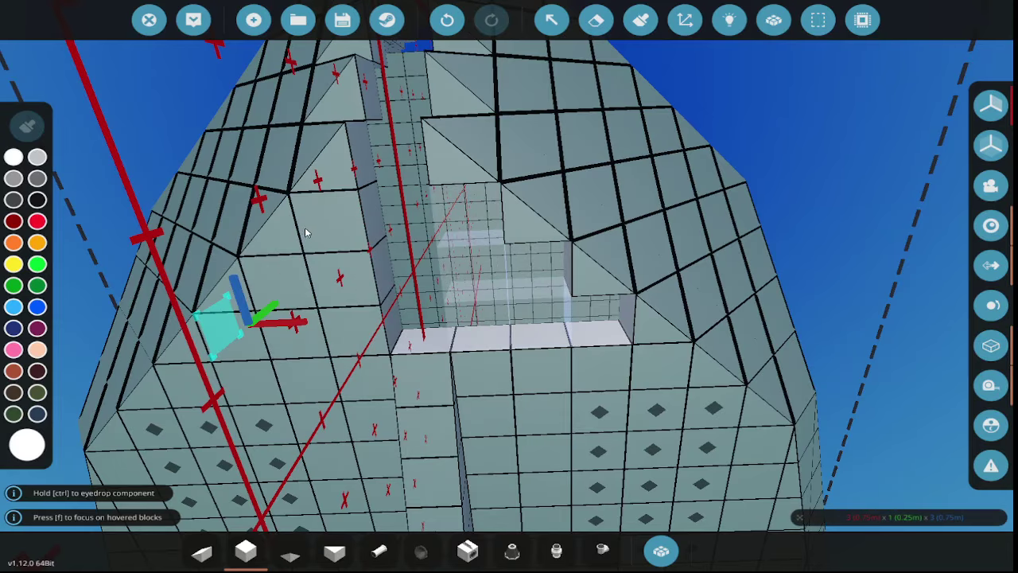
key(w)
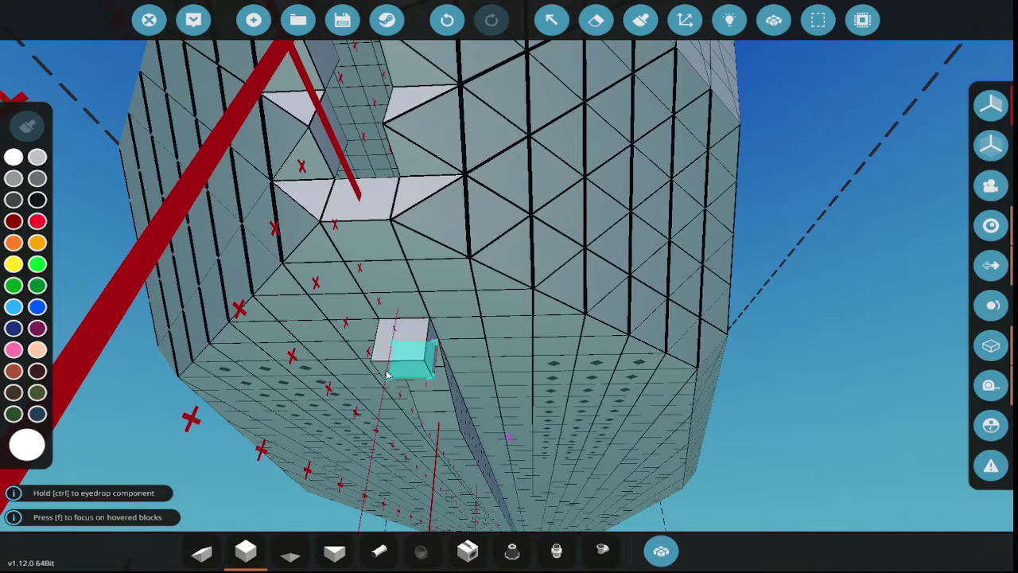
- Place wedges along the bow's lower centre strip, rising forward from the keel between the hull halves
key(1)
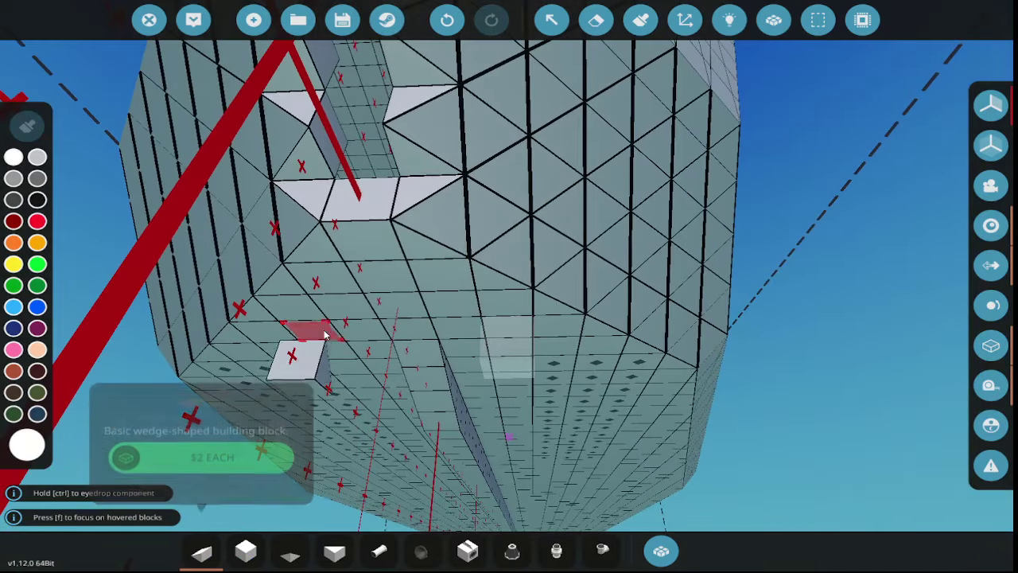
click(354, 213)
key(w)
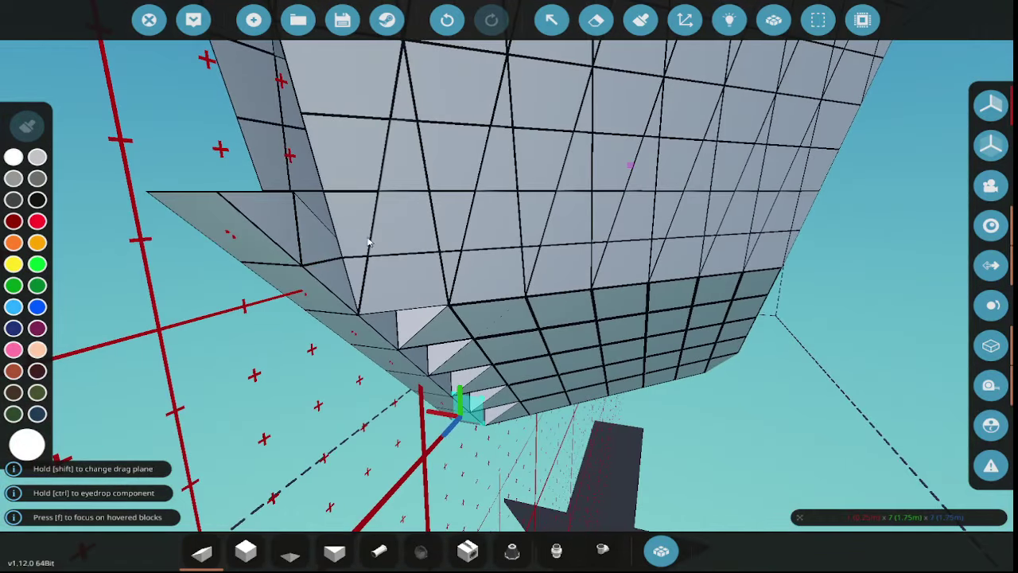
key(x)
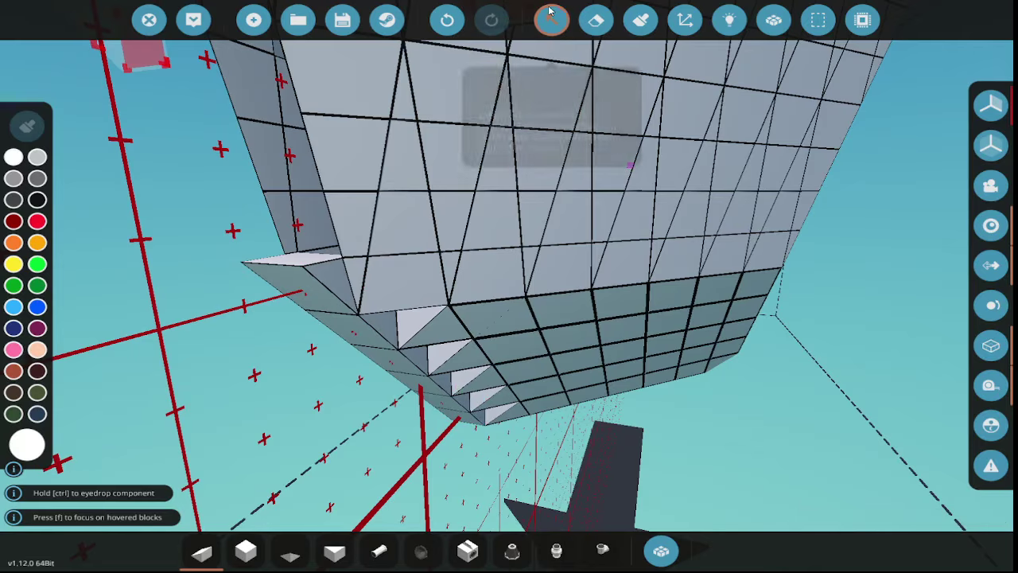
- Close the upper centre strip of the bow with 1x4 wedges up to the tip
key(q)
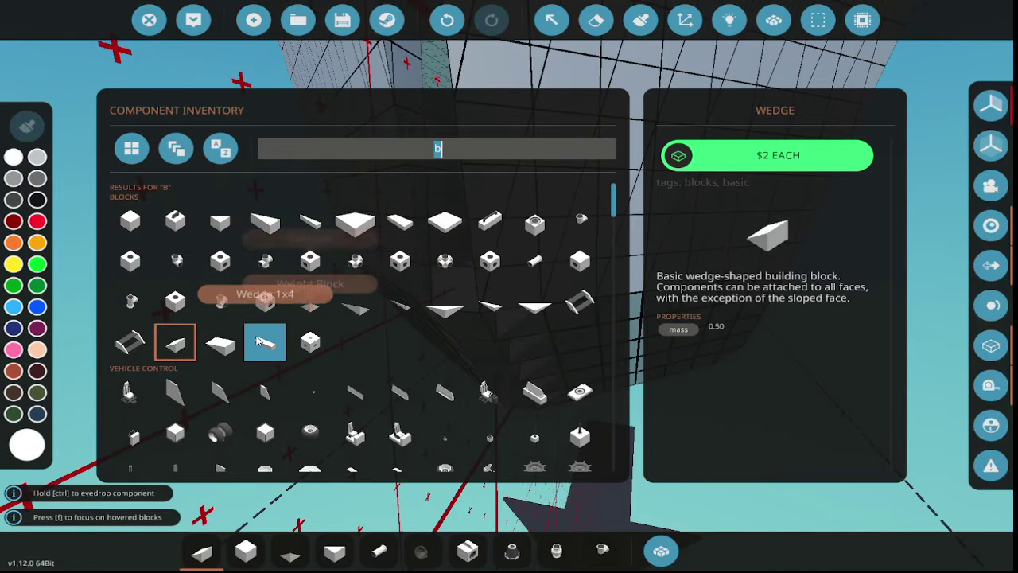
key(q)
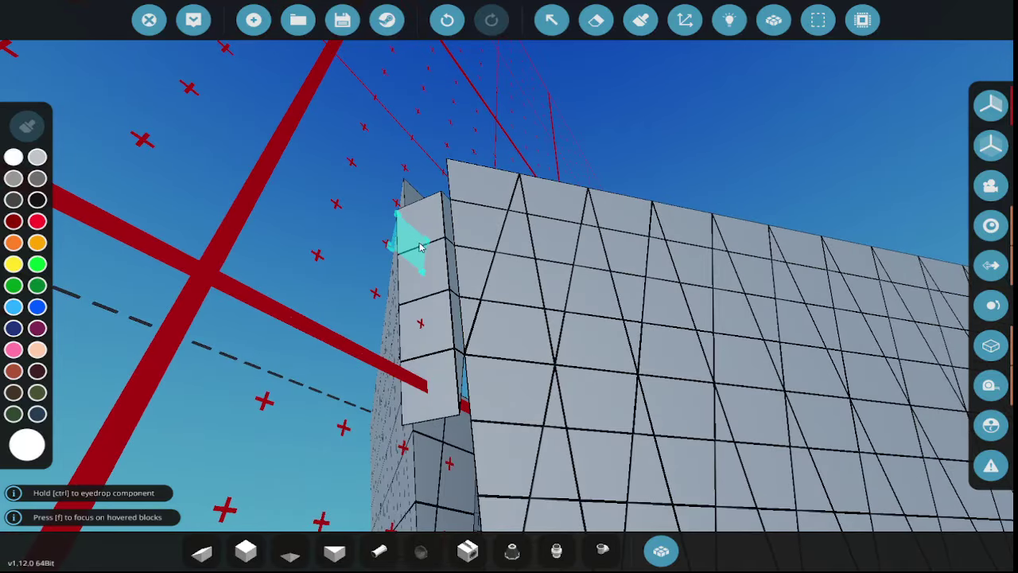
drag(421, 225, 428, 219)
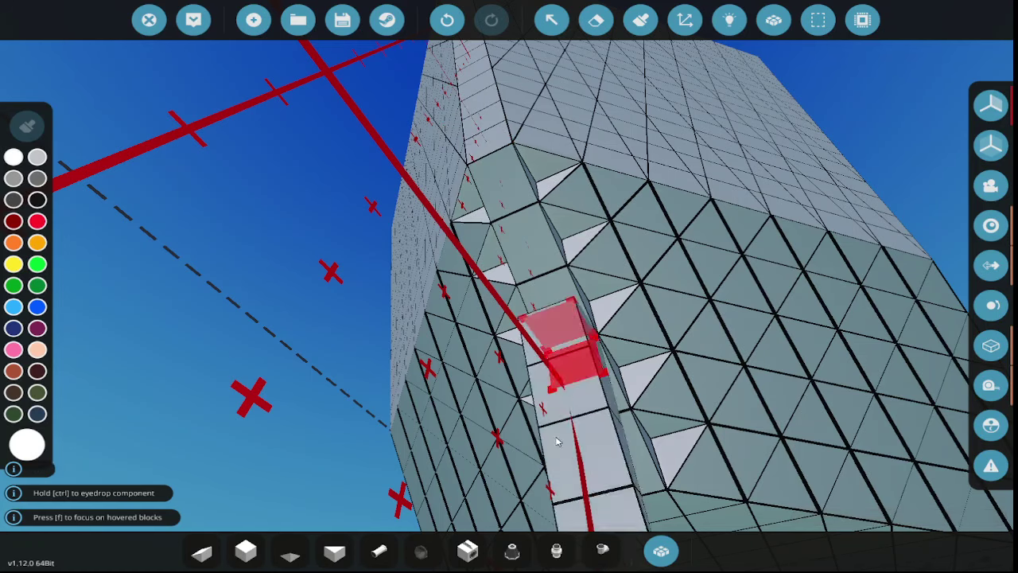
- Fill the triangular gaps beside the bow's lower centre strip with pyramid blocks
key(5)
key(3)
key(q)
key(Escape)
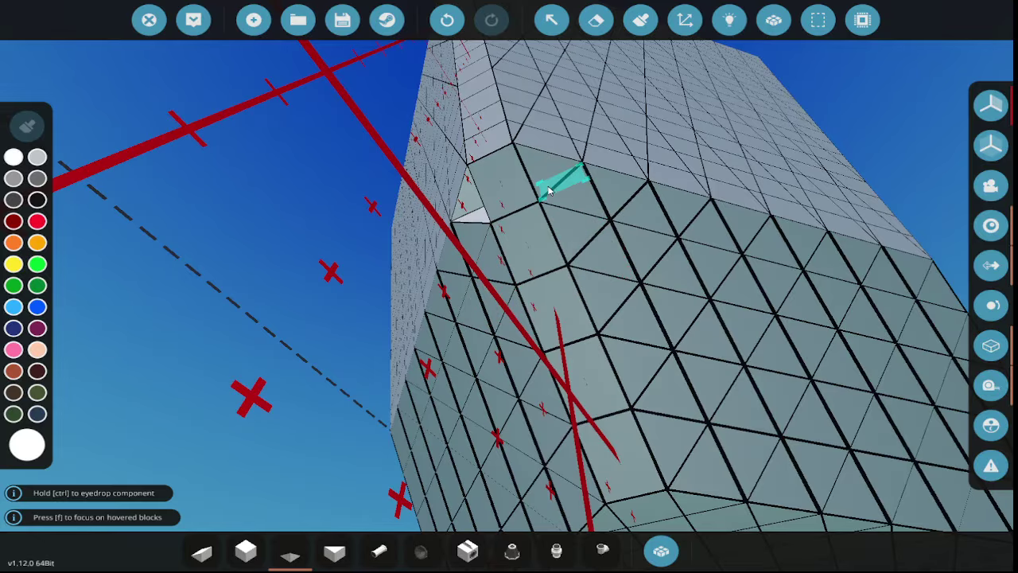
key(s)
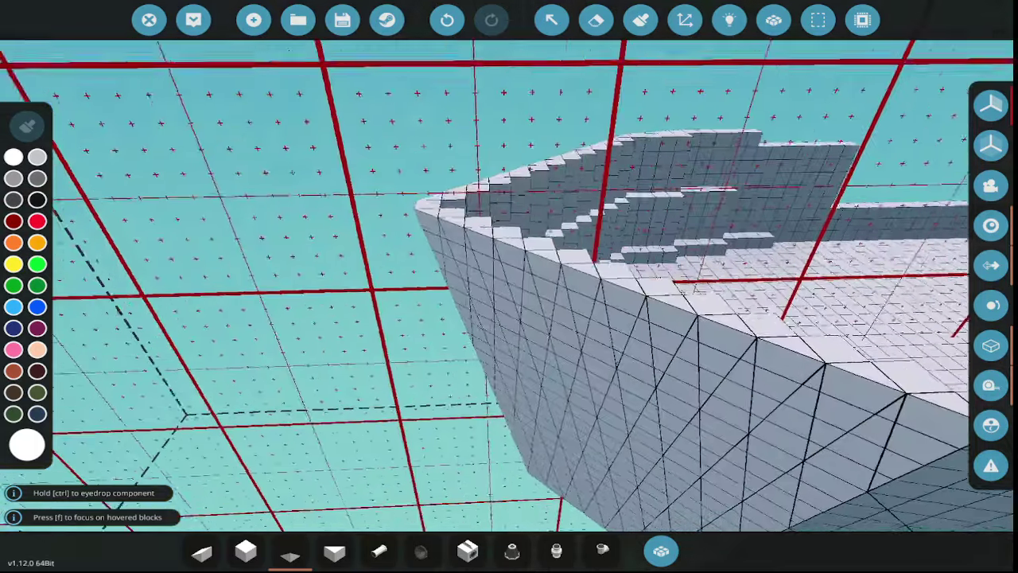
- Inspect the closed bow, hull and hopper deck from several sides, and spawn the ship to check how it floats
key(w)
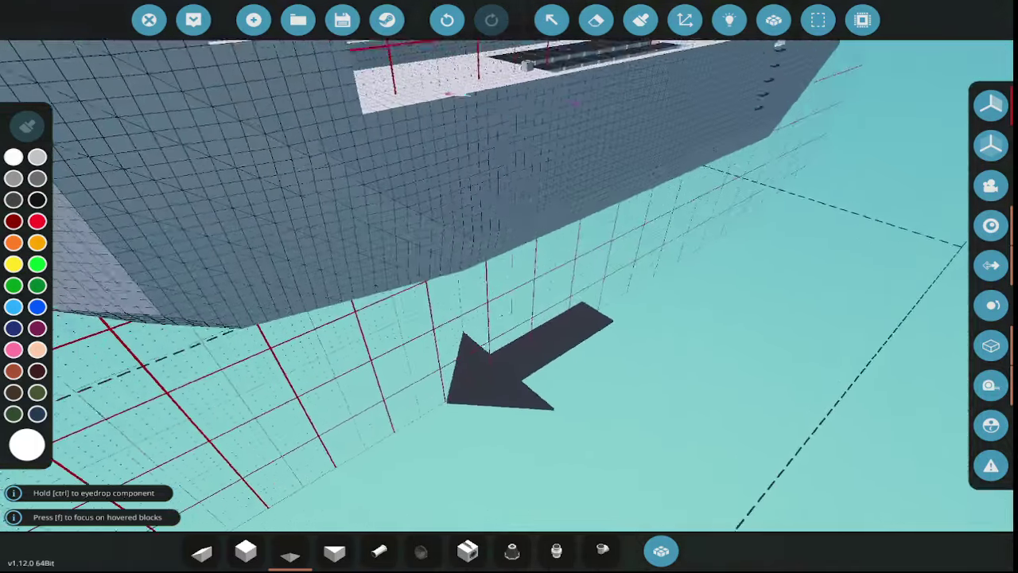
key(w)
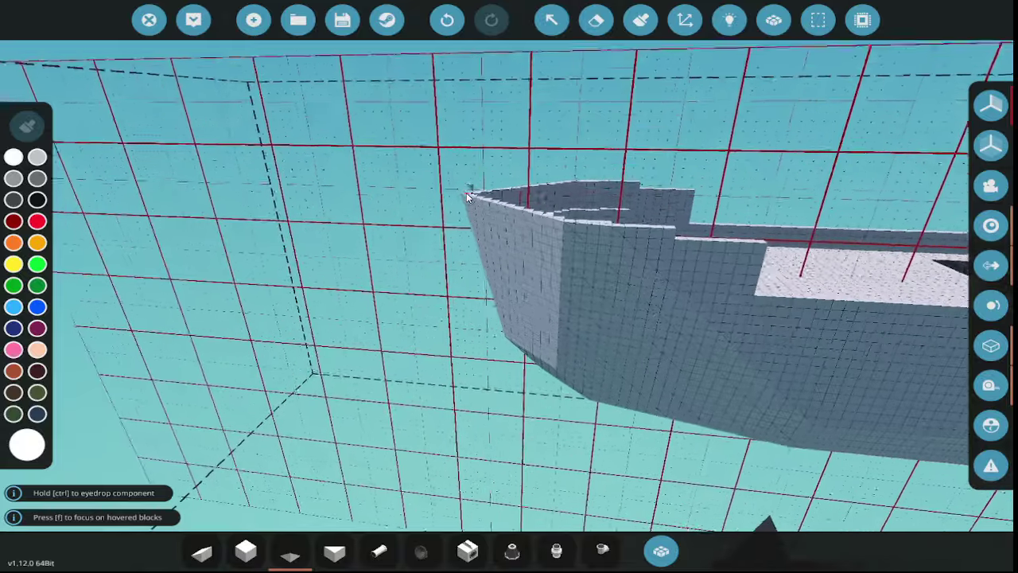
key(w)
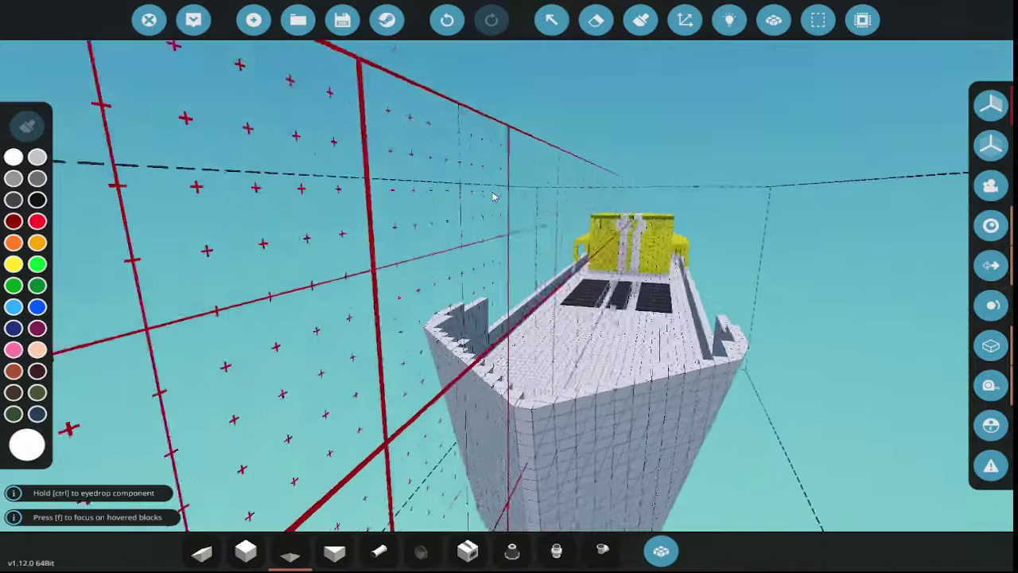
key(s)
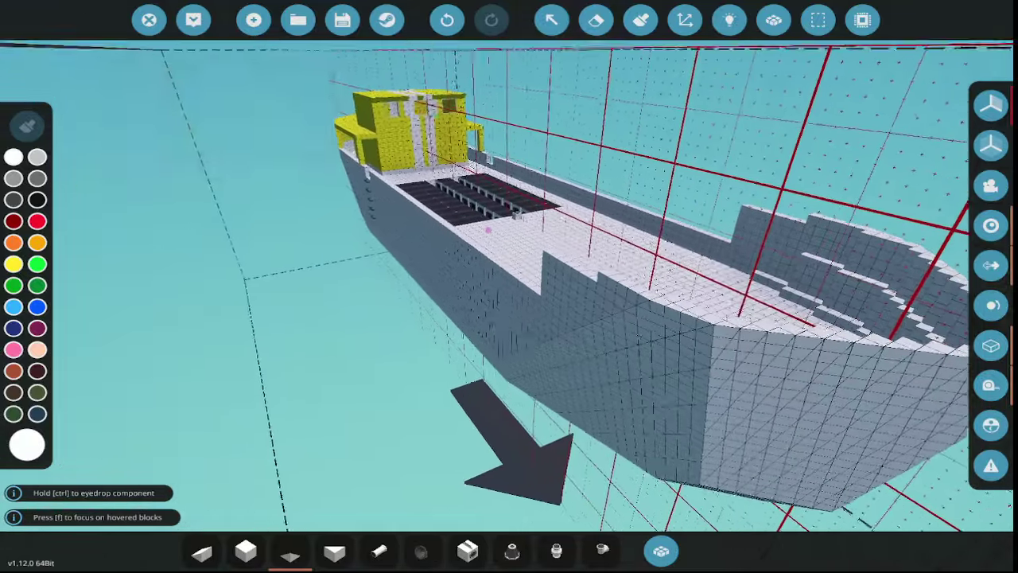
key(w)
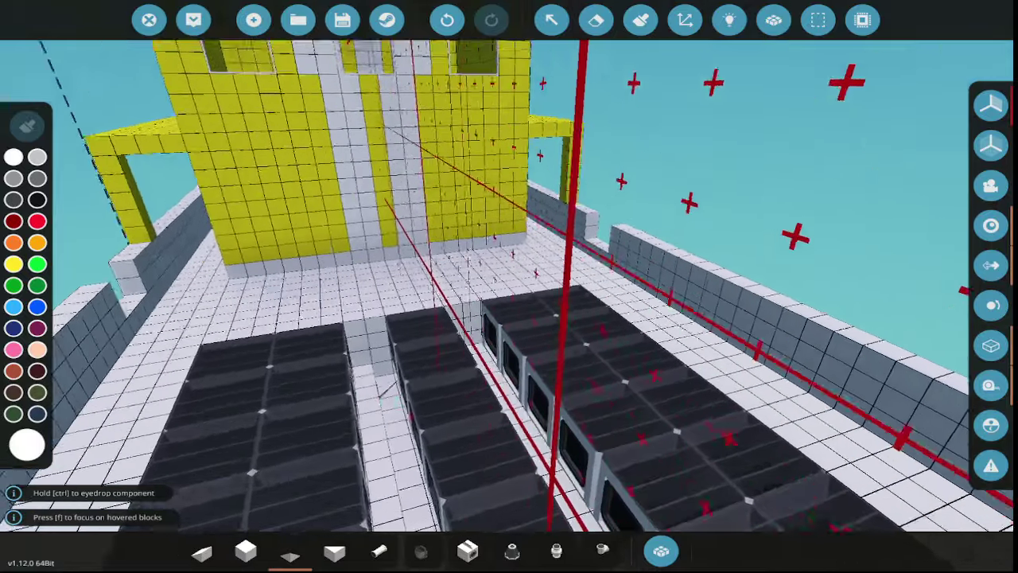
key(s)
key(s)
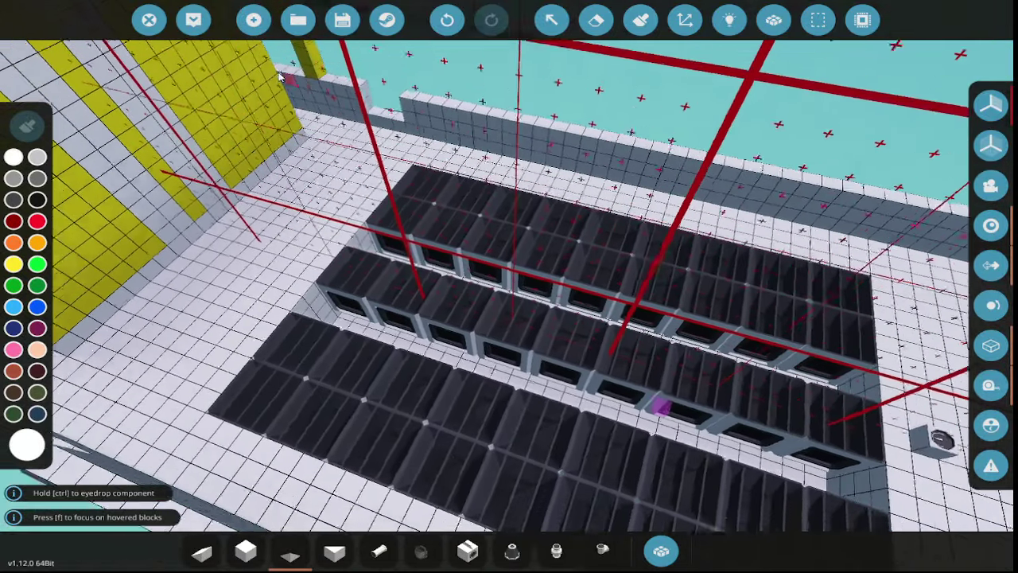
click(193, 19)
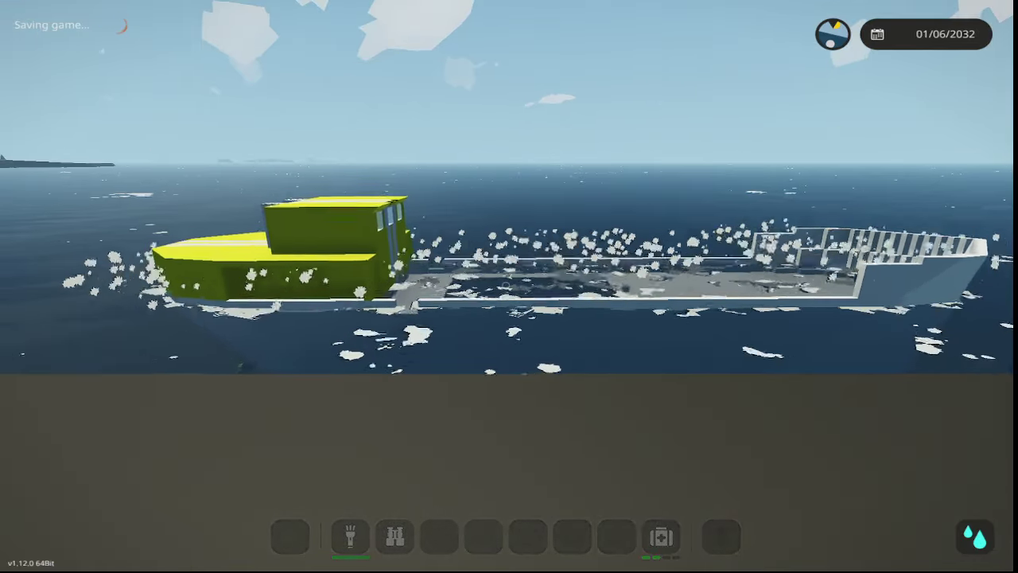
key(w)
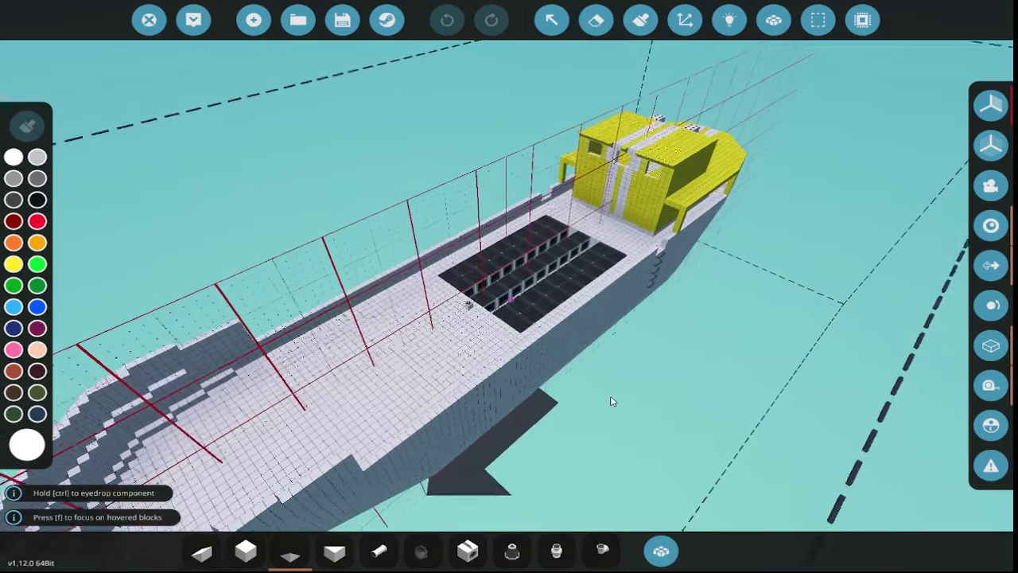
- Patch the inside of the bow at deck level with basic blocks
key(f)
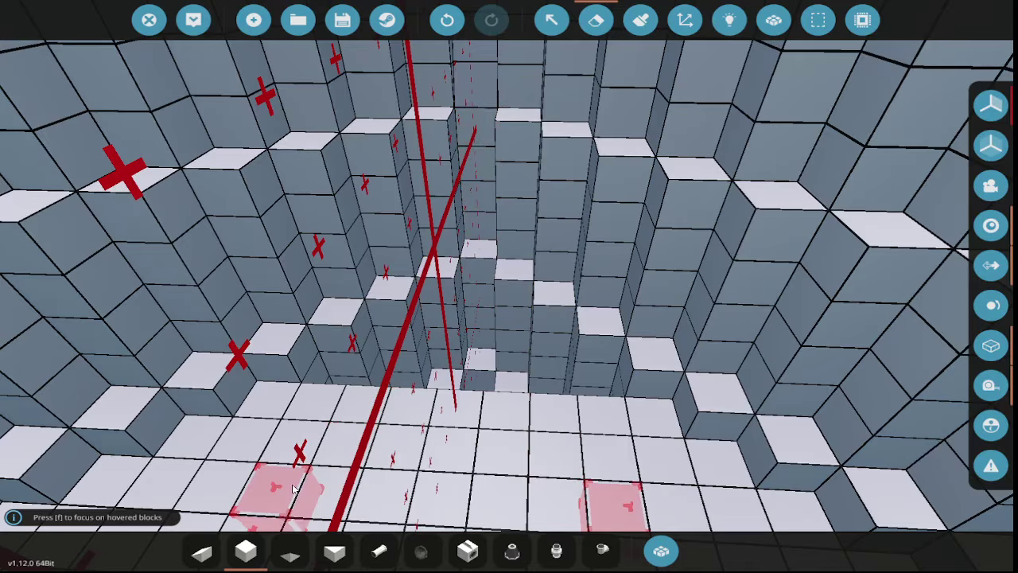
click(248, 553)
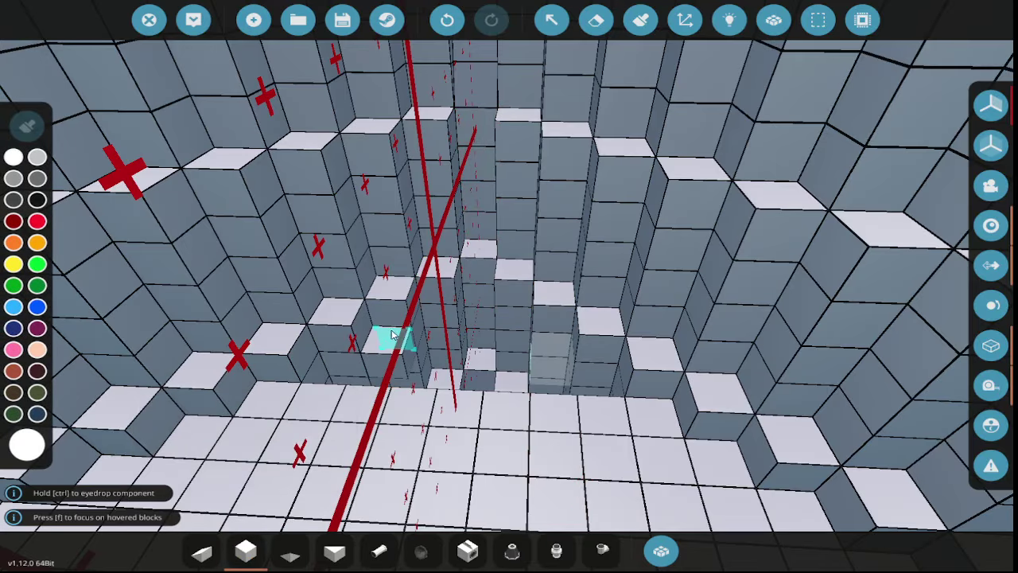
scroll(330, 370, down, 10)
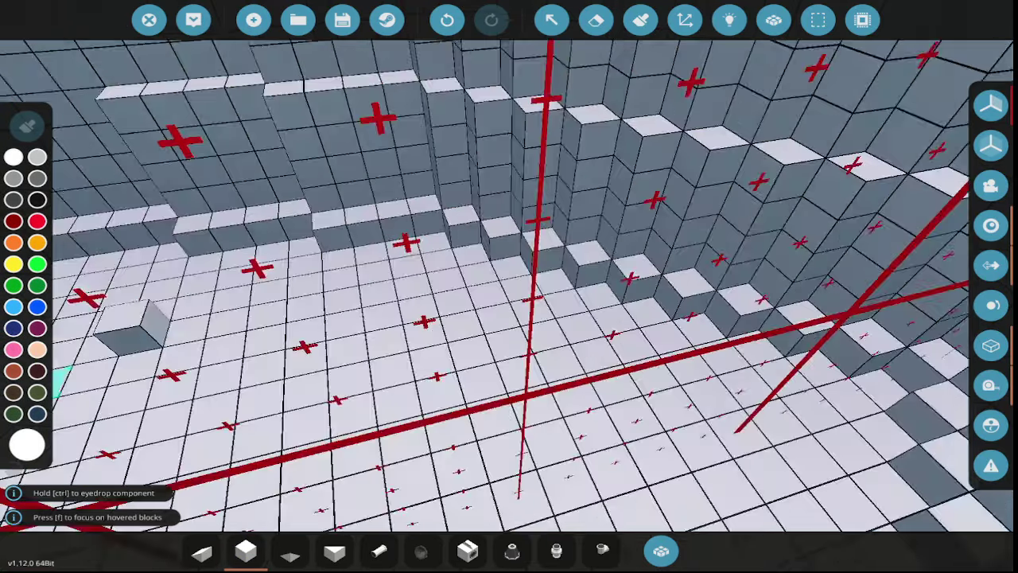
key(f)
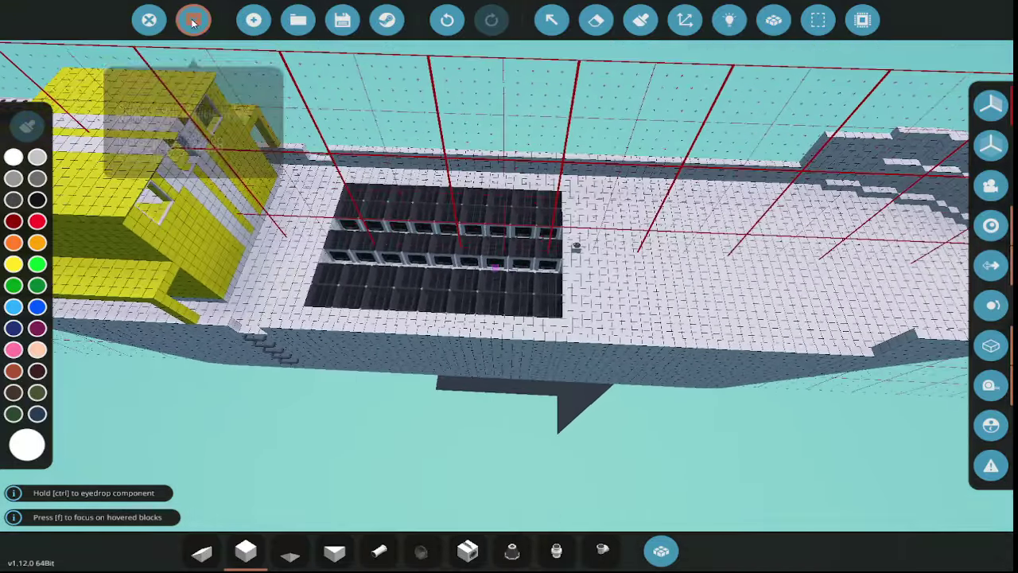
- Save the vehicle over the existing crab boat file and spawn it in the water
click(342, 19)
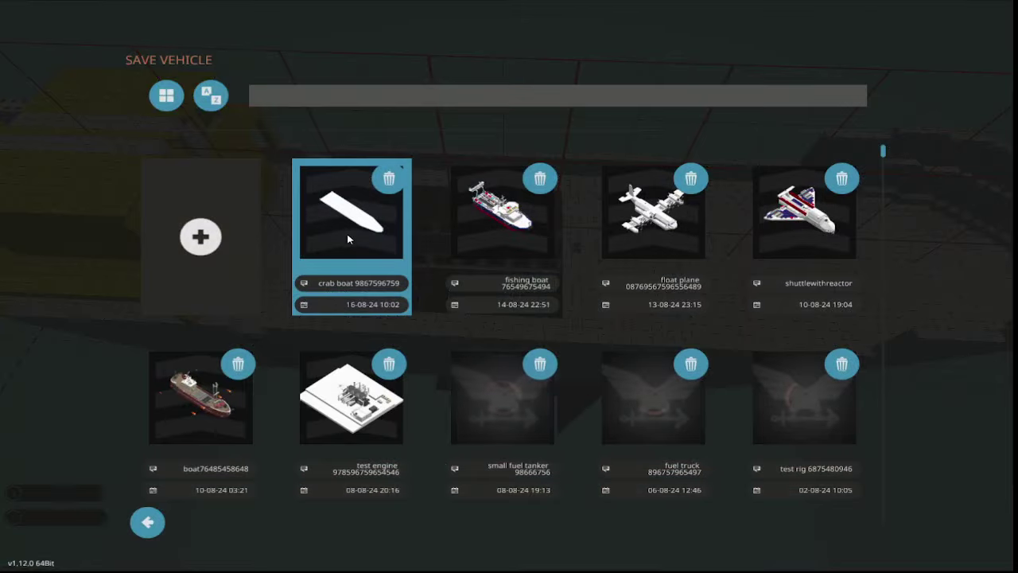
click(352, 215)
click(550, 417)
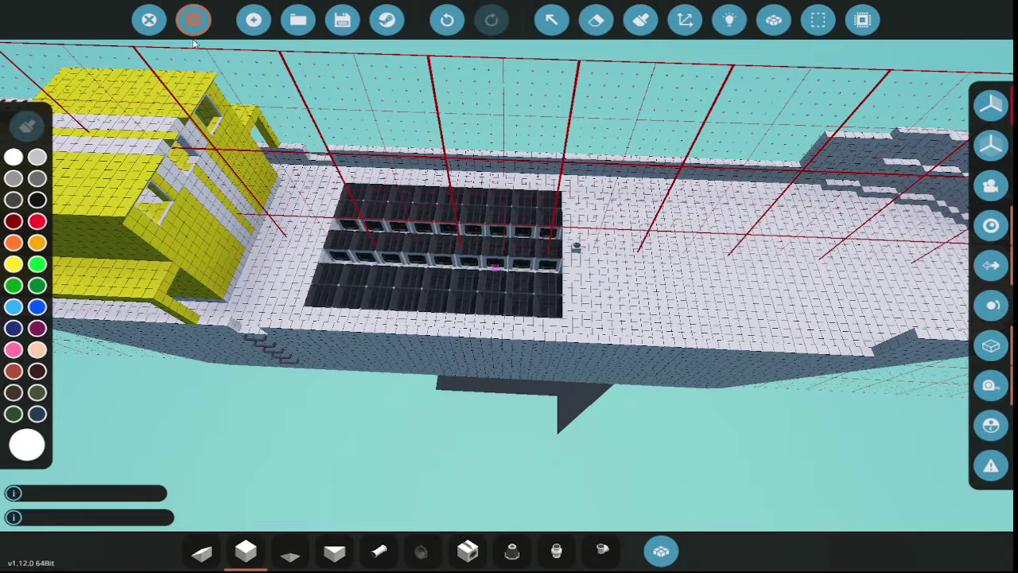
click(194, 19)
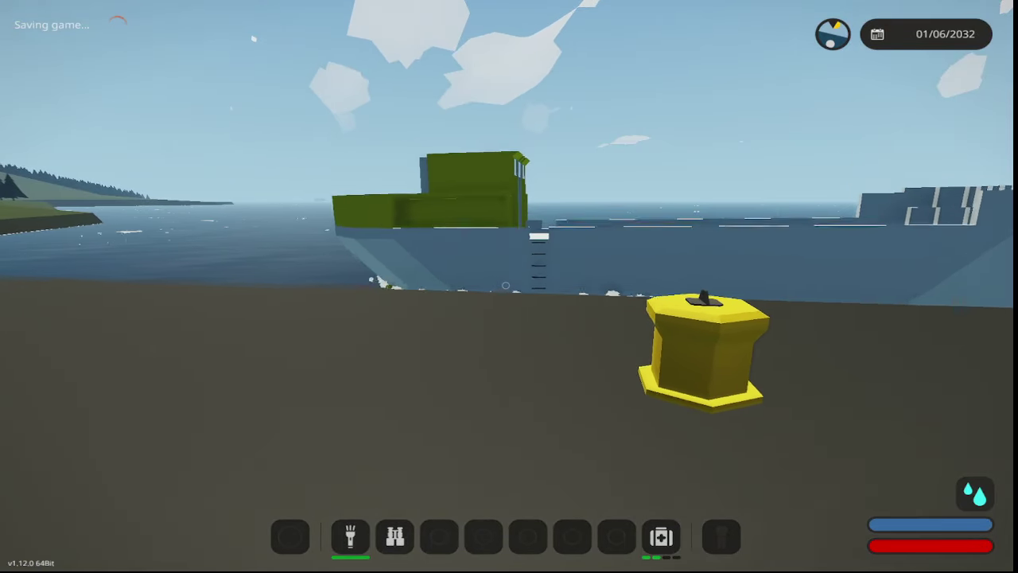
- Swim from the dock to the ship's side ladder and climb aboard onto the hopper deck
key(w)
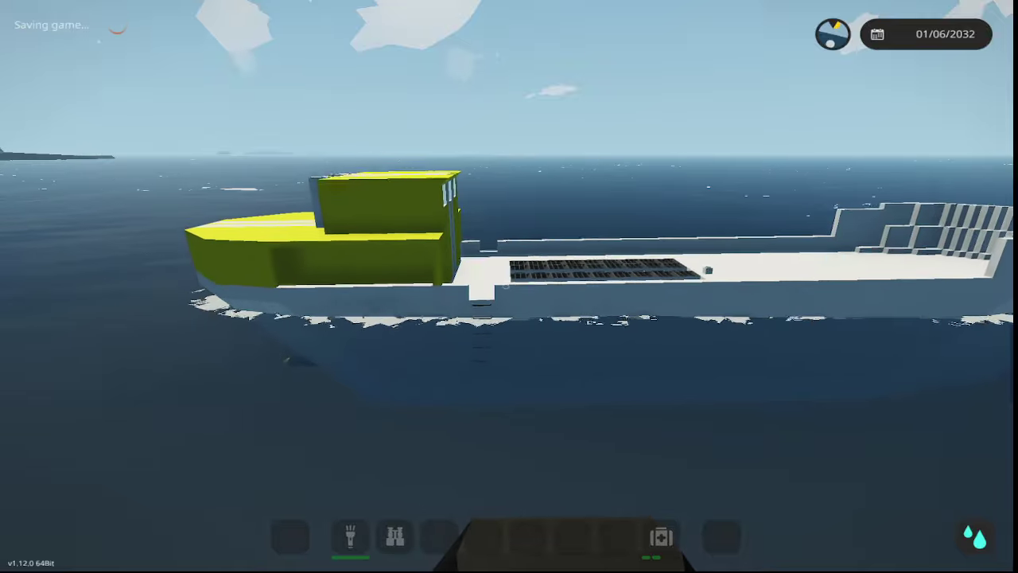
key(w)
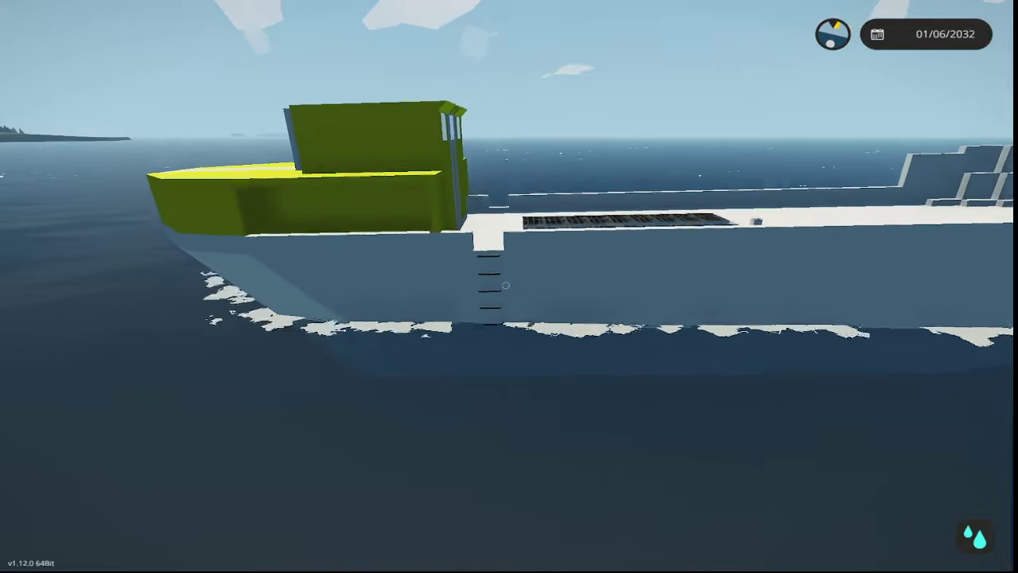
key(w)
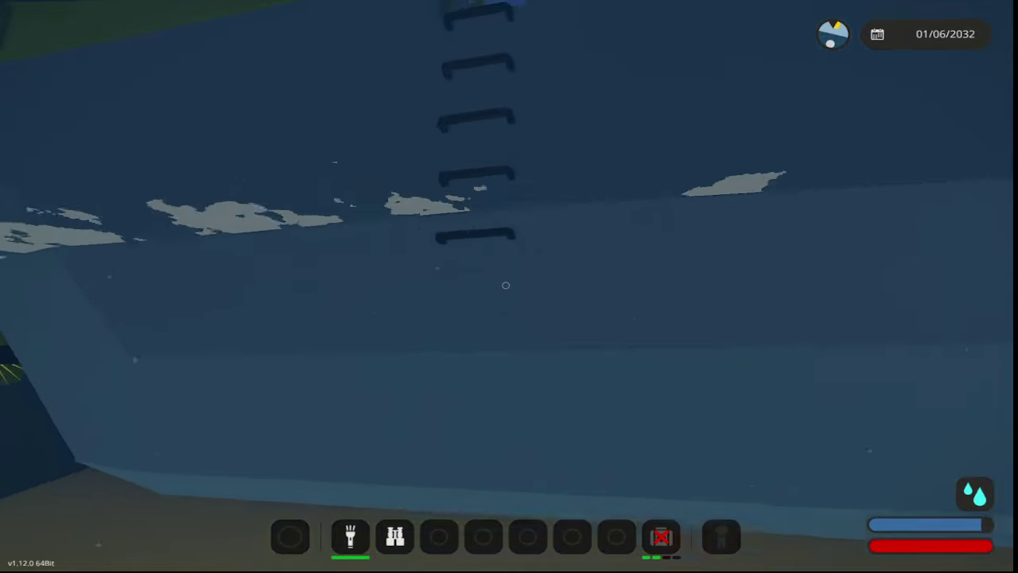
key(w)
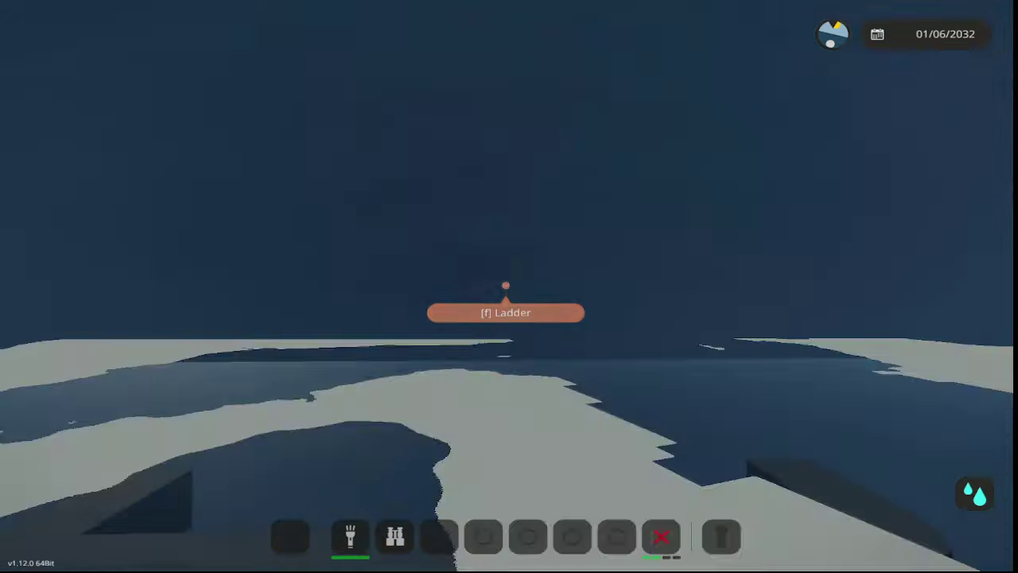
key(w)
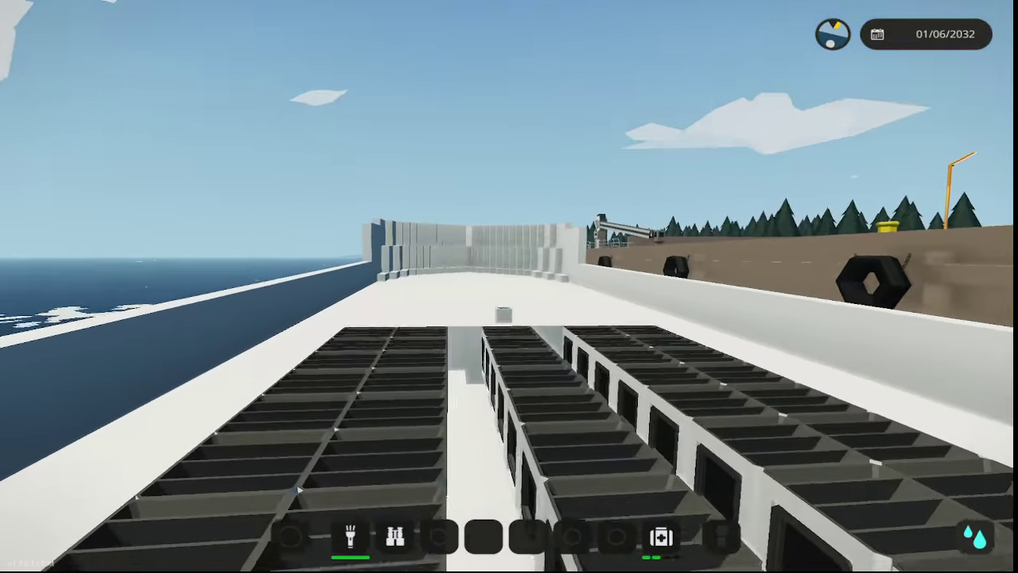
- Walk the deck to examine the bow interior, the hoppers, the side rails and the covered walkways around the cabin
key(w)
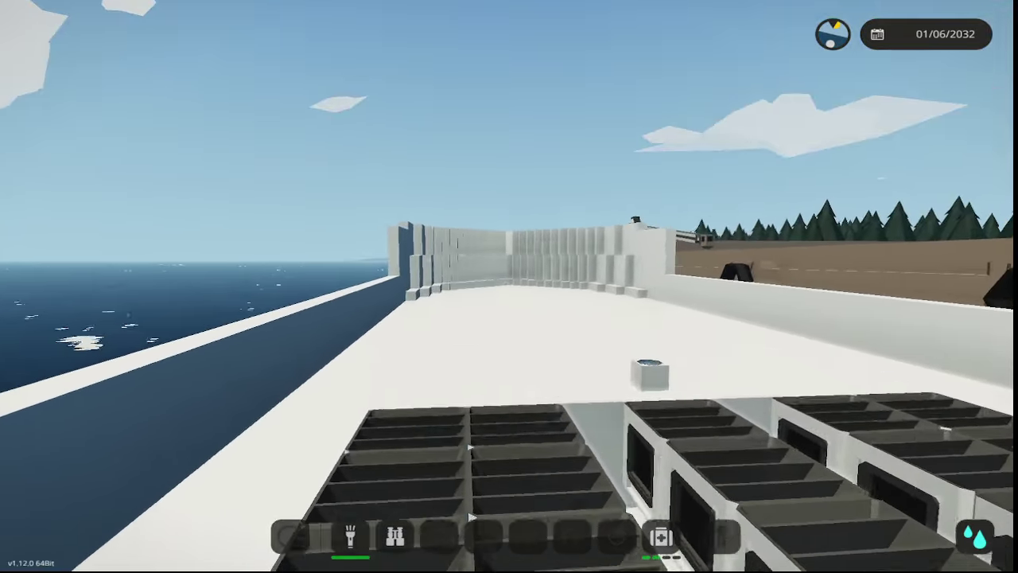
key(w)
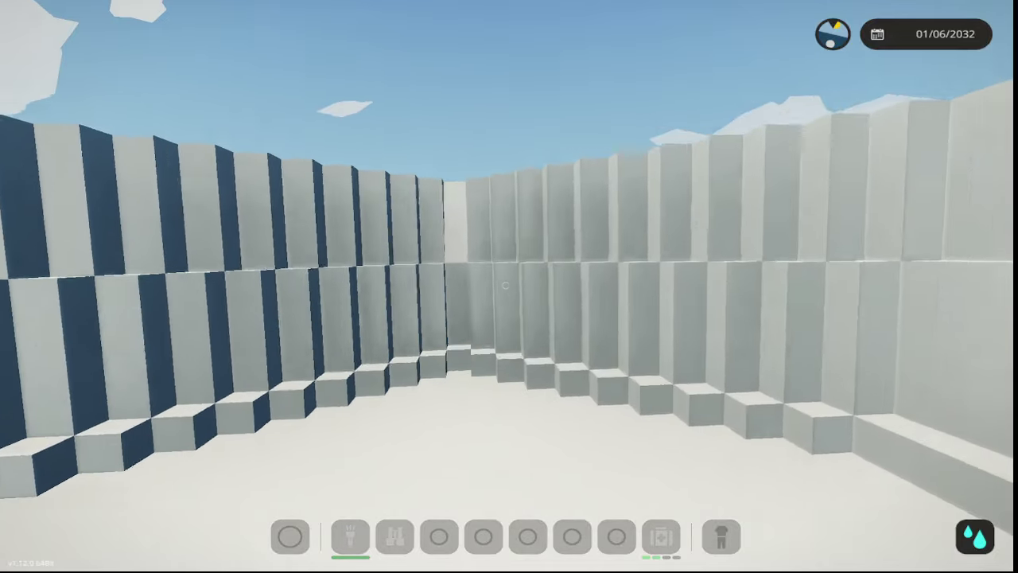
key(w)
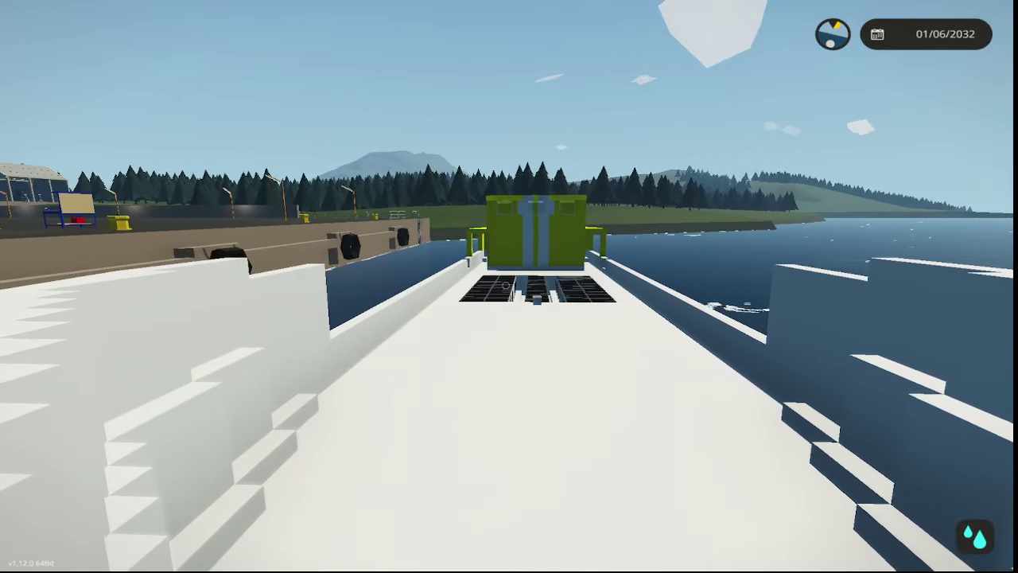
key(w)
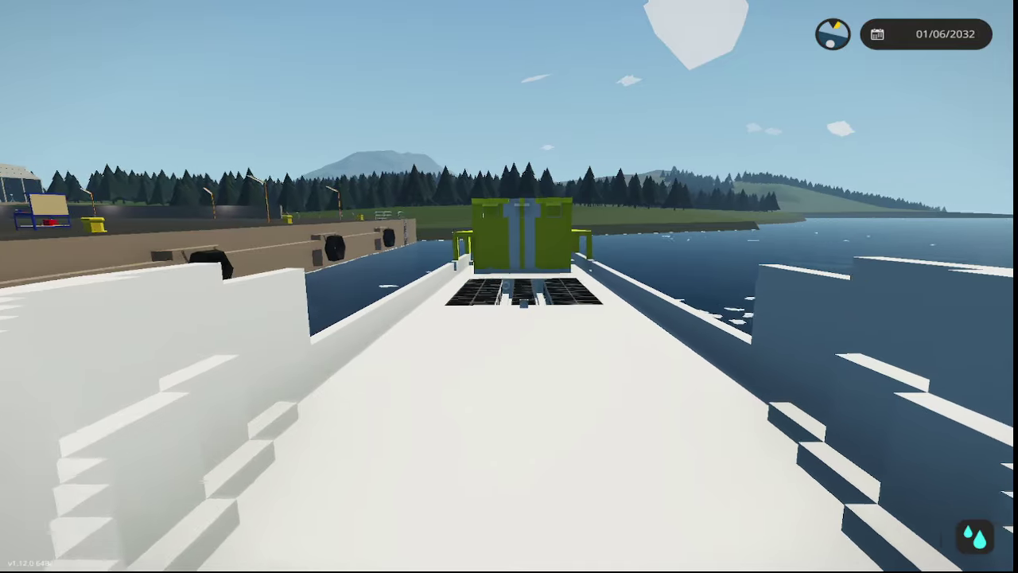
key(w)
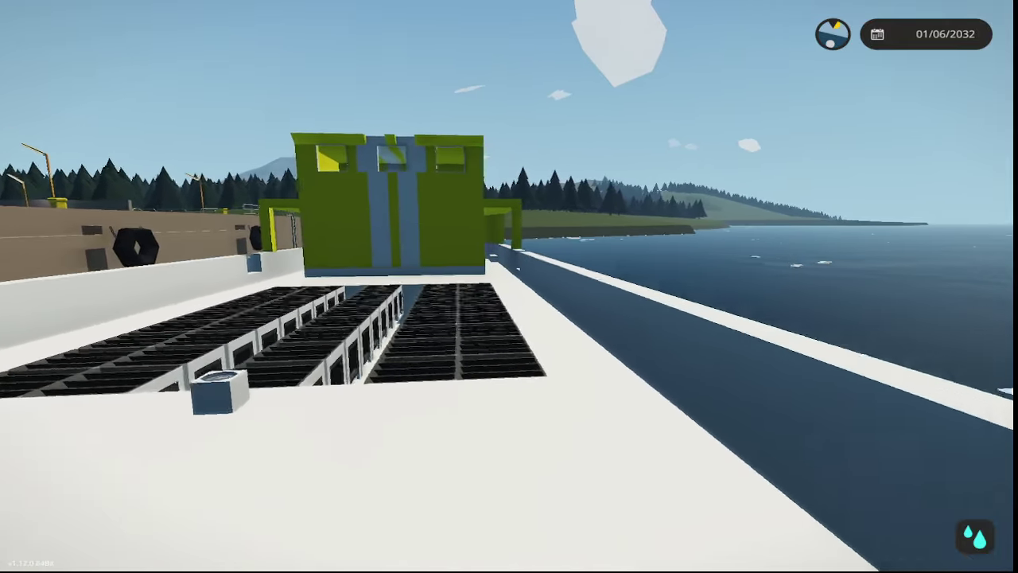
key(w)
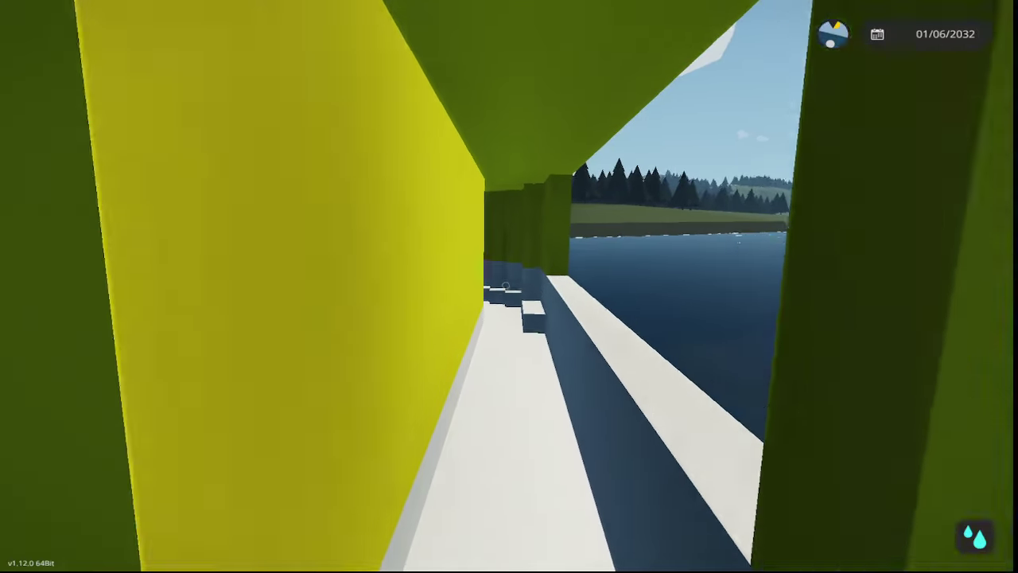
key(w)
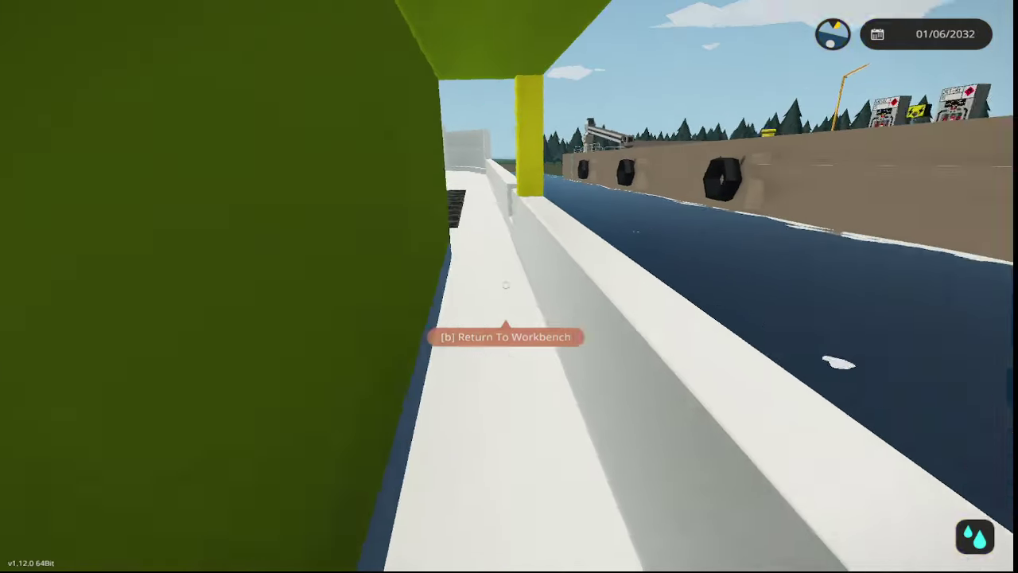
key(w)
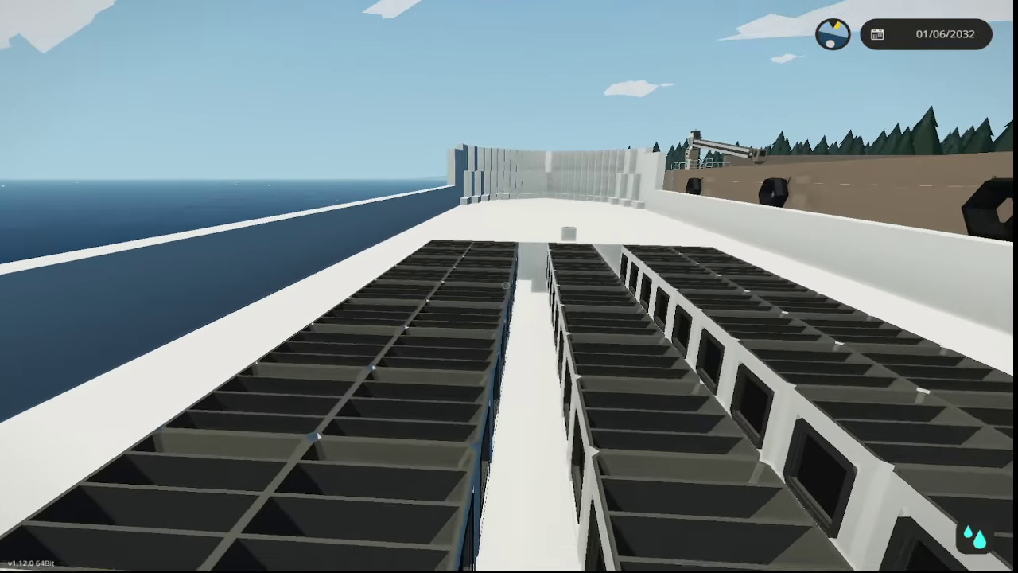
key(w)
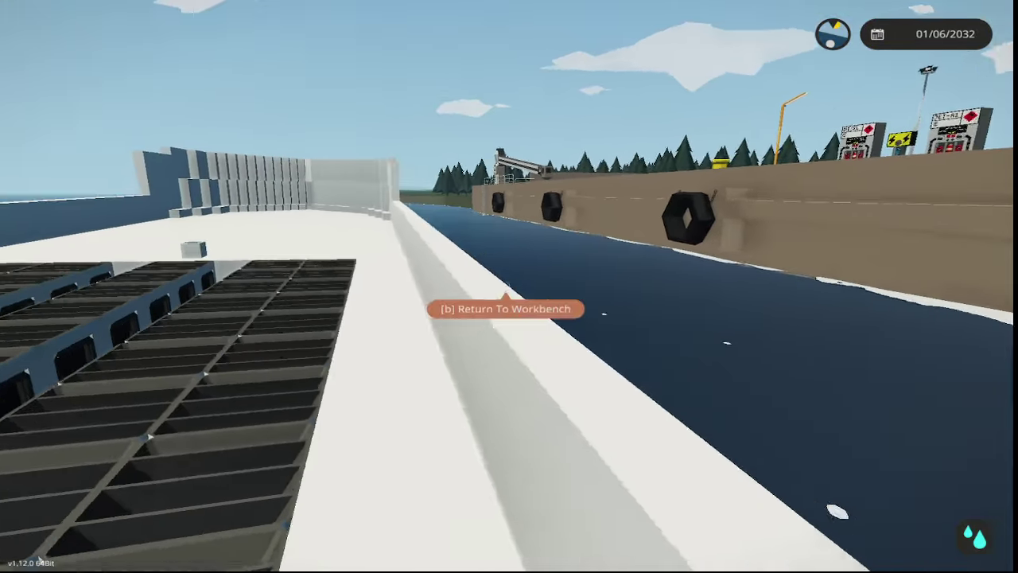
key(w)
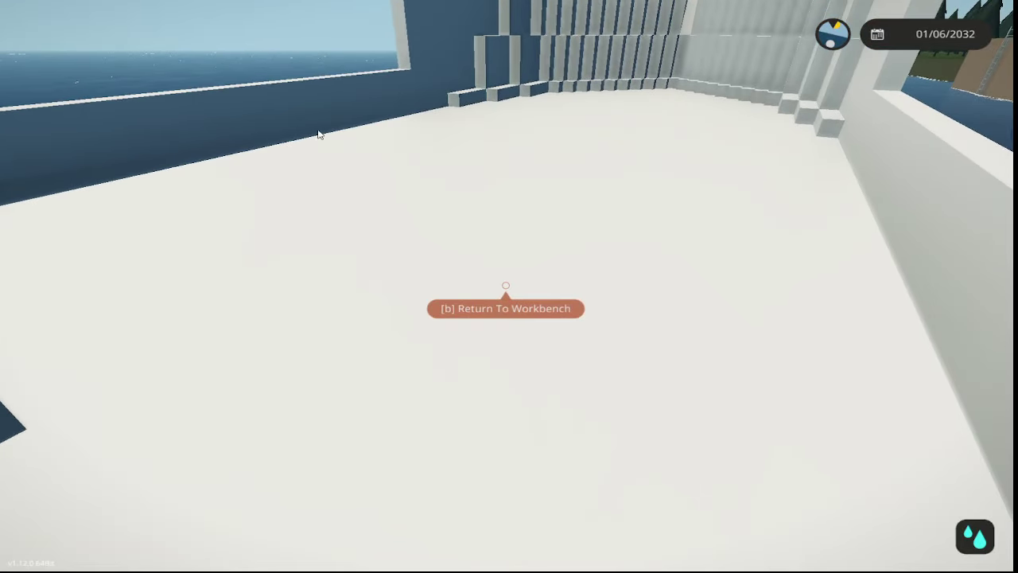
- Return to the workbench and erase a mirrored 2 x 1 x 12 strip of hull blocks on each side of the keel
key(b)
key(w)
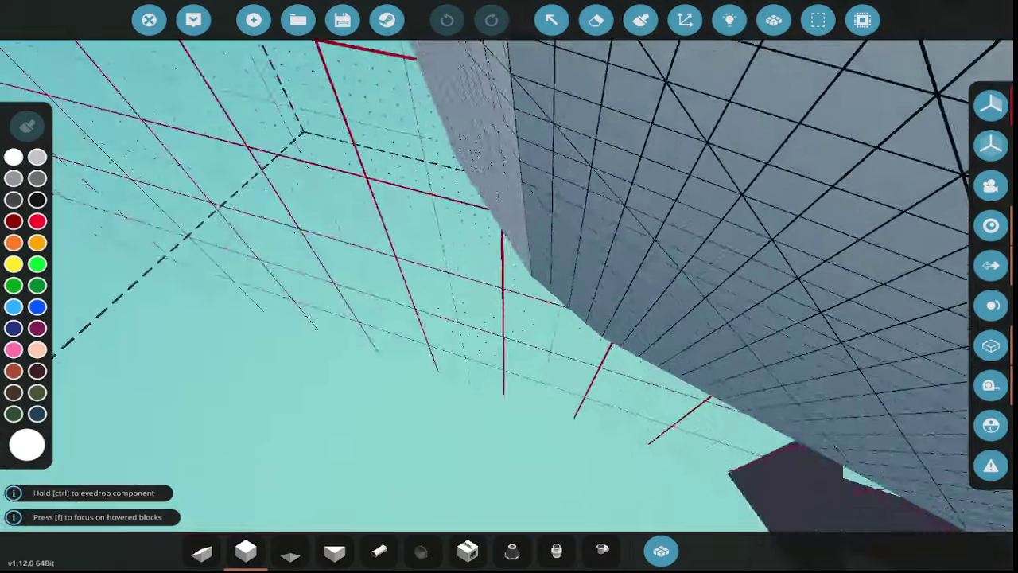
key(w)
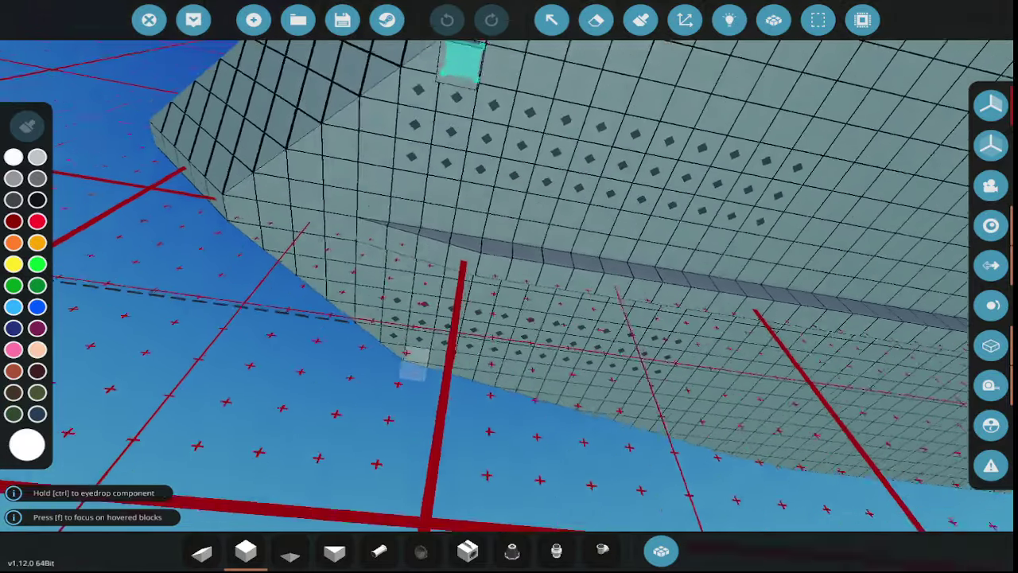
key(w)
click(595, 19)
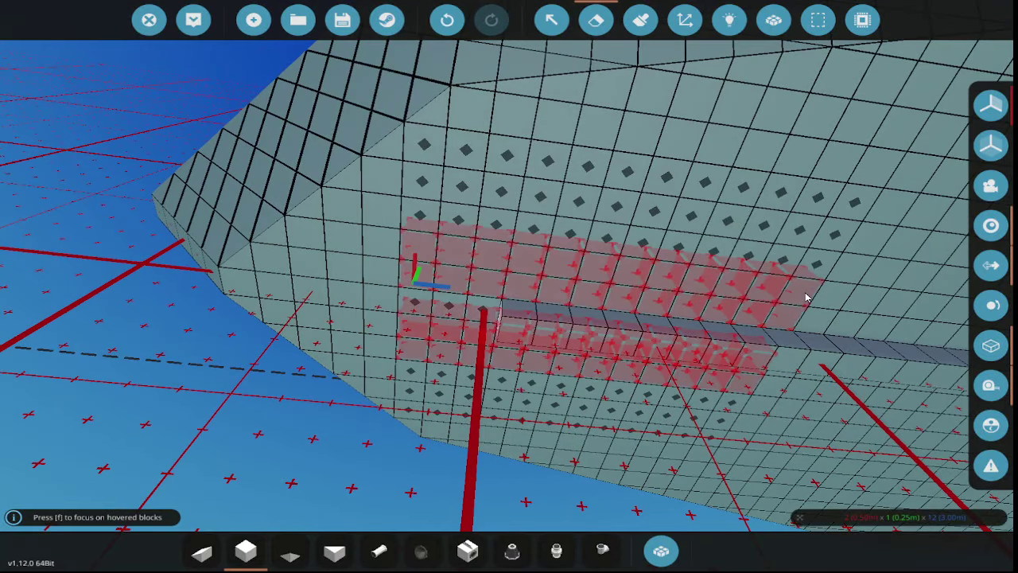
key(w)
text(s)
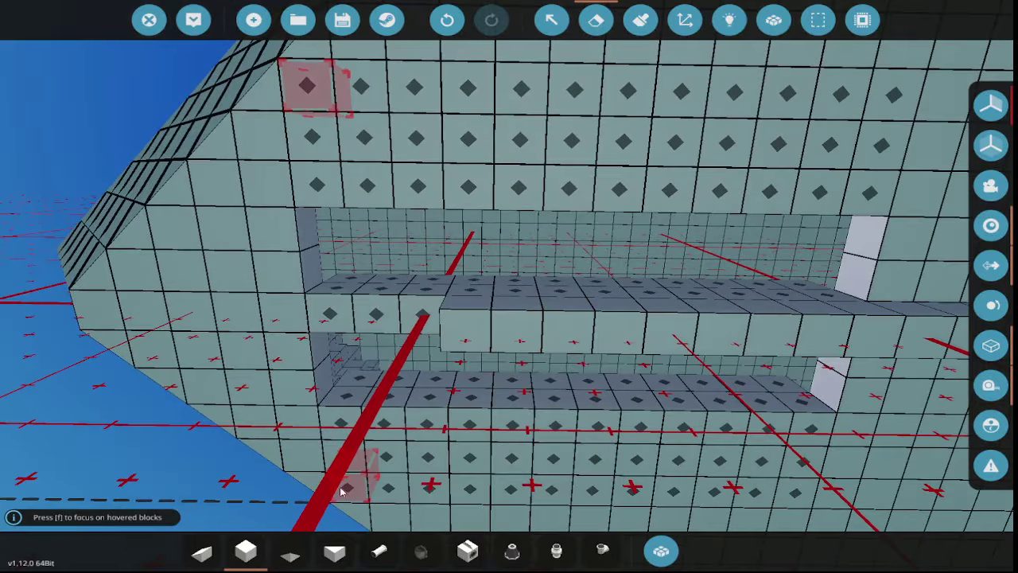
- Fill the recesses in the mirrored hull sides beside the keel with blocks, including a 2 x 1 x 12 fill and a 1 x 1 x 4 row
text(qw)
click(252, 227)
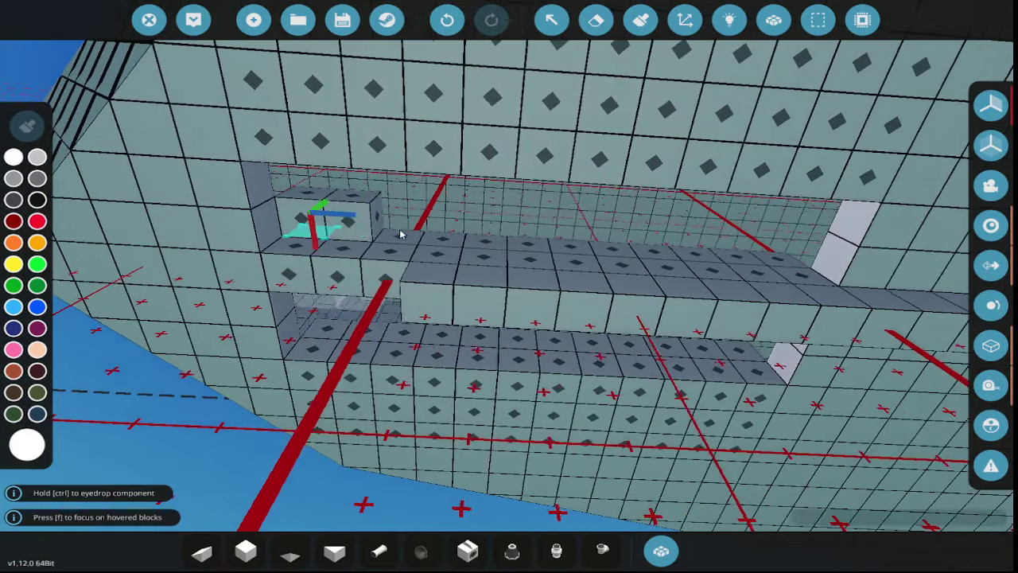
drag(401, 235, 538, 256)
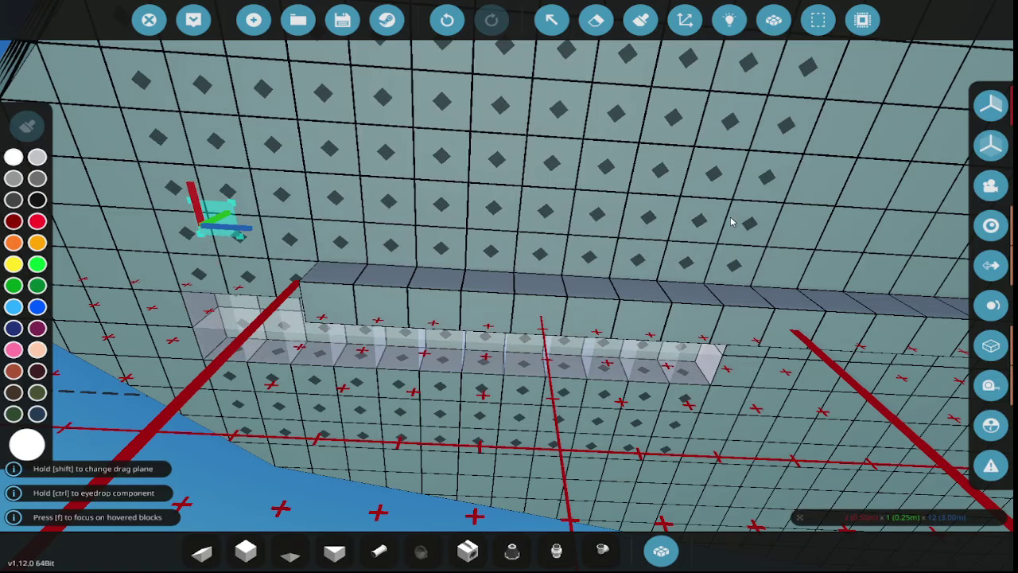
drag(732, 223, 655, 227)
drag(519, 293, 565, 293)
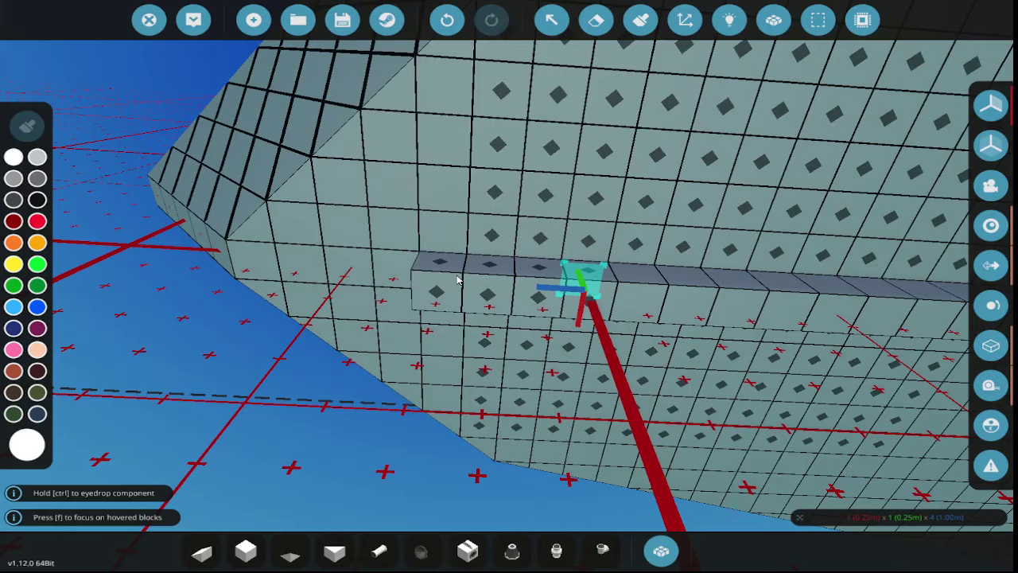
- Place a mirrored 1x4 wedge at the forward end of the hull ledge to taper it into the bow
key(q)
click(222, 236)
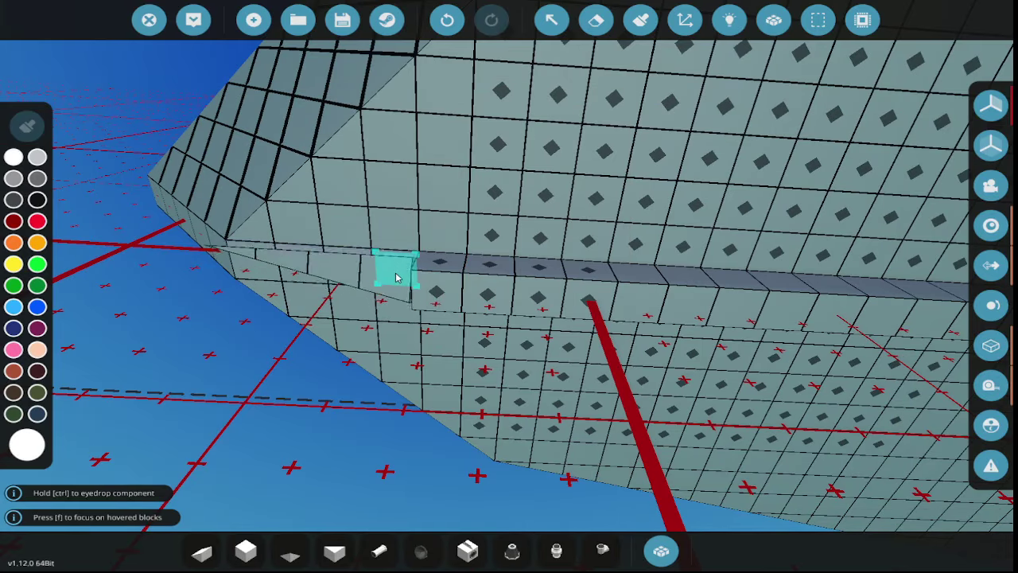
key(s)
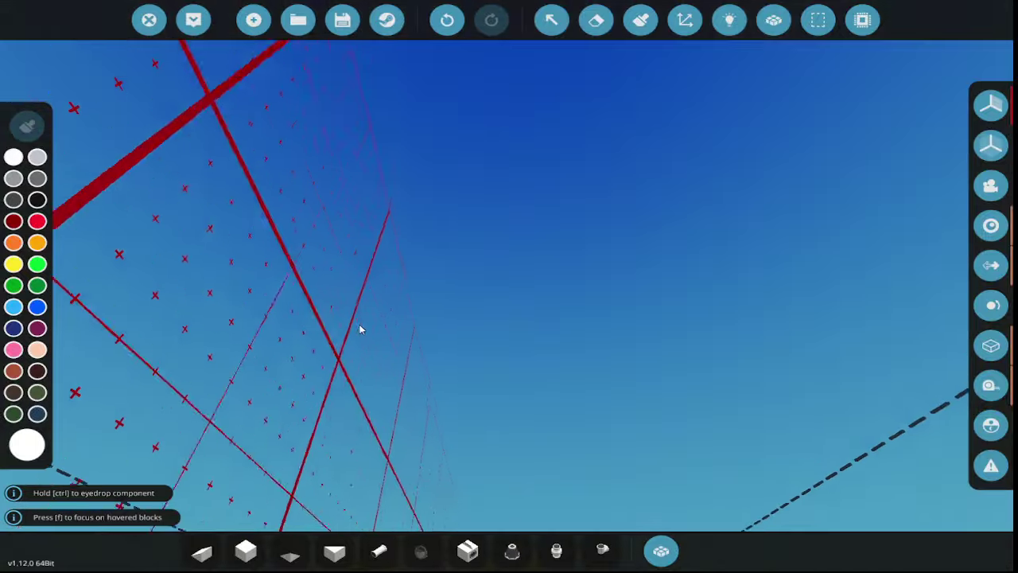
- Examine the upper cabin's front windows, roof strips and rear exhaust stacks from all around with the eraser ready
key(w)
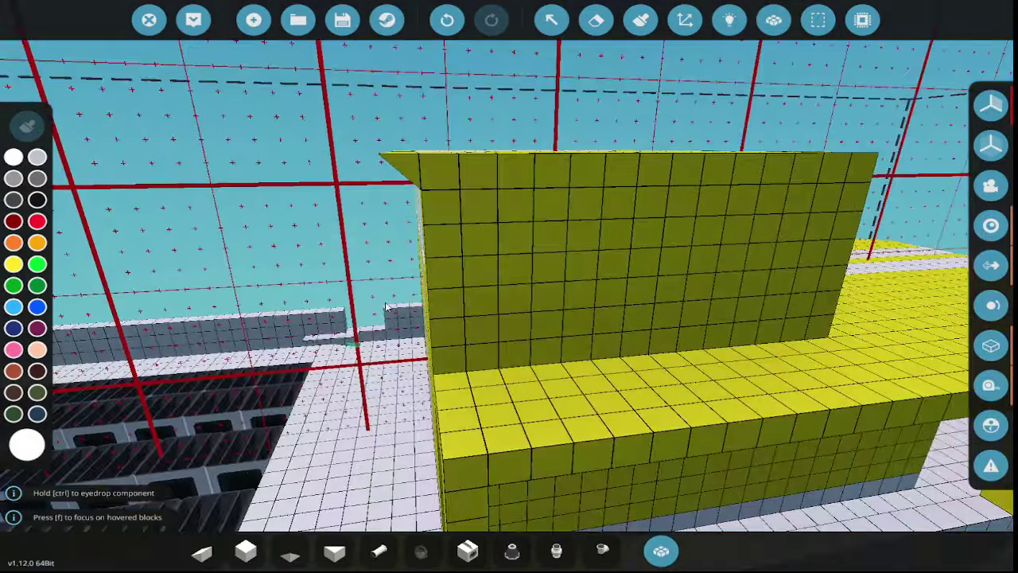
click(596, 20)
key(w)
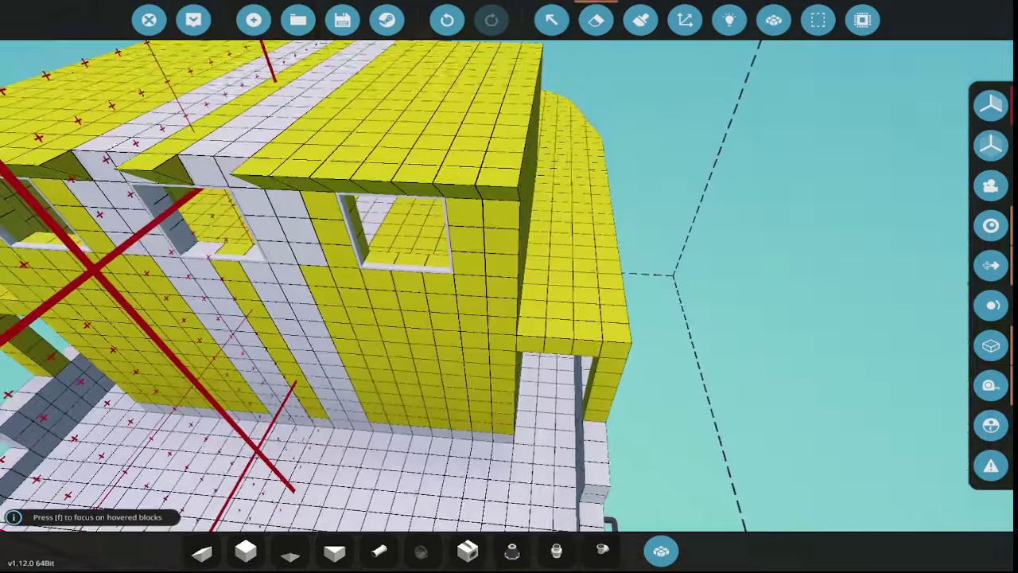
key(s)
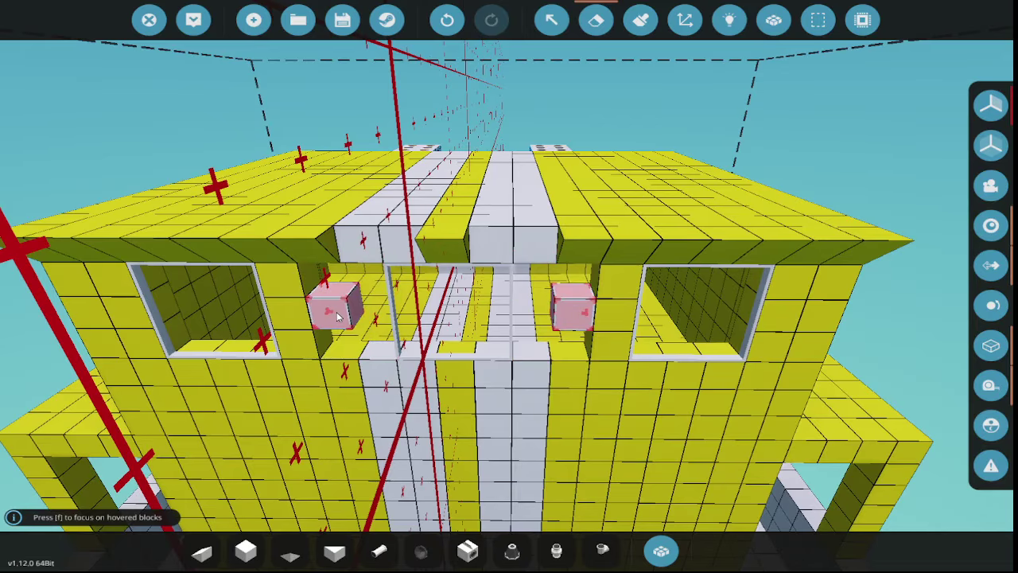
key(w)
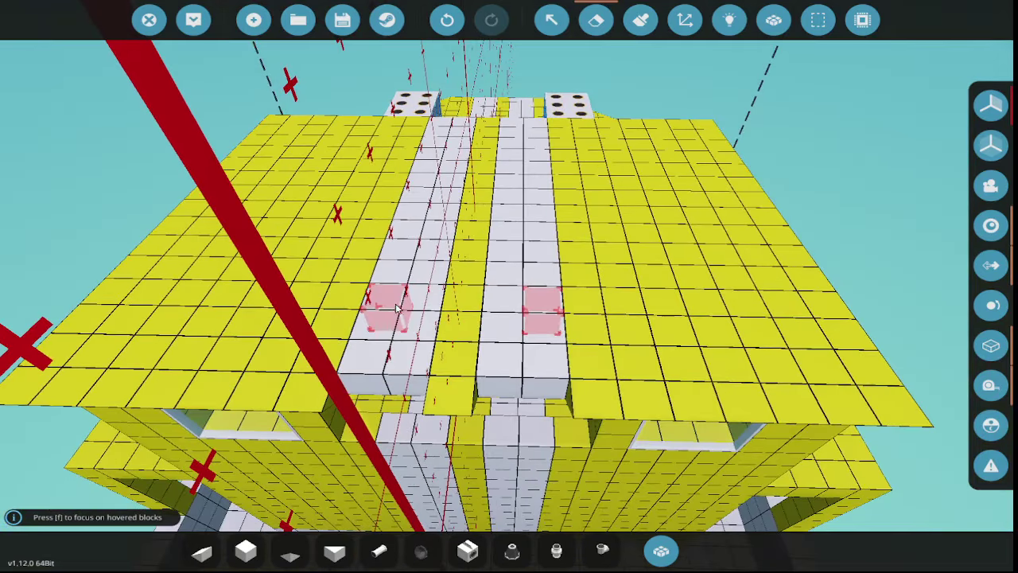
key(w)
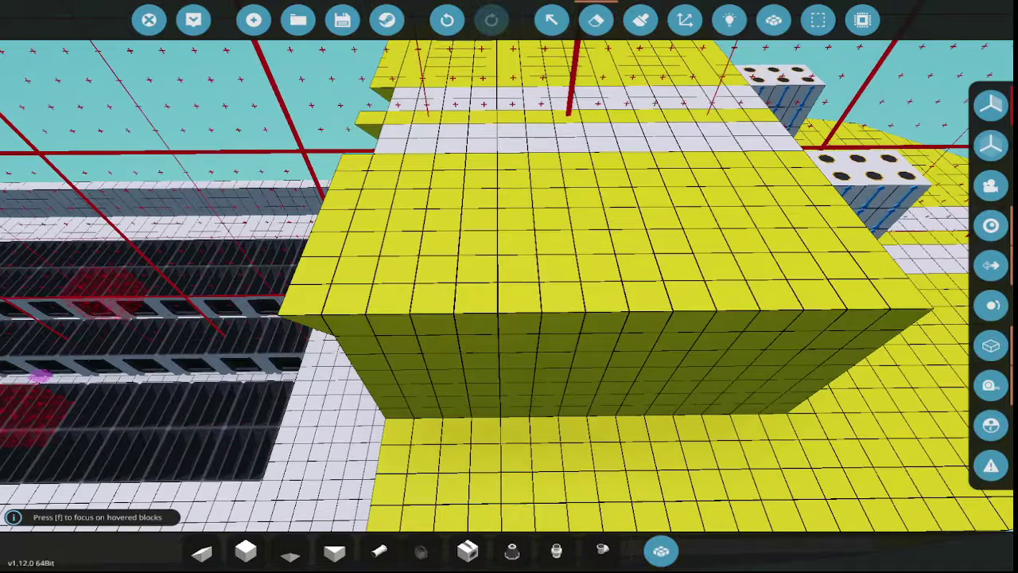
key(w)
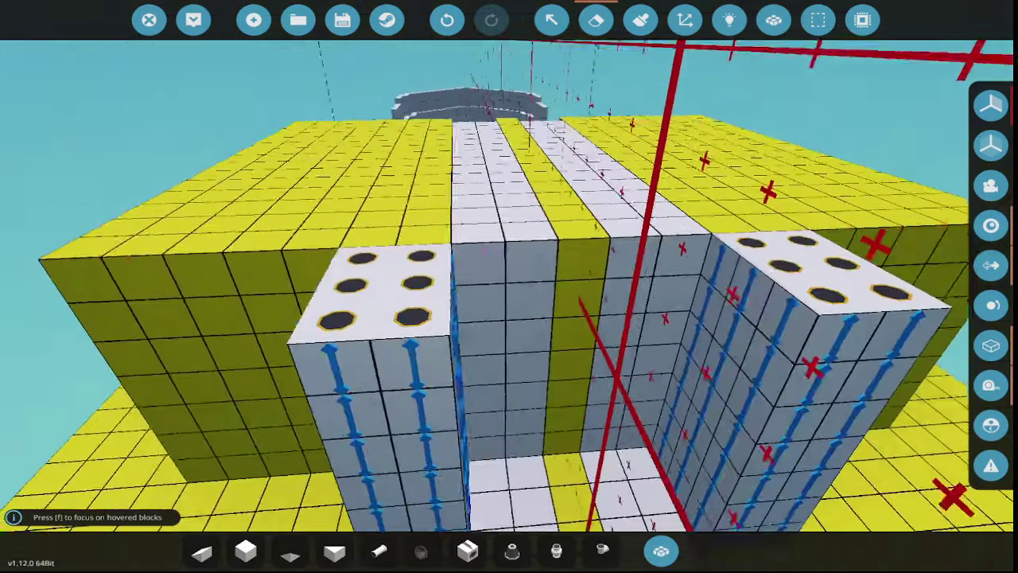
key(s)
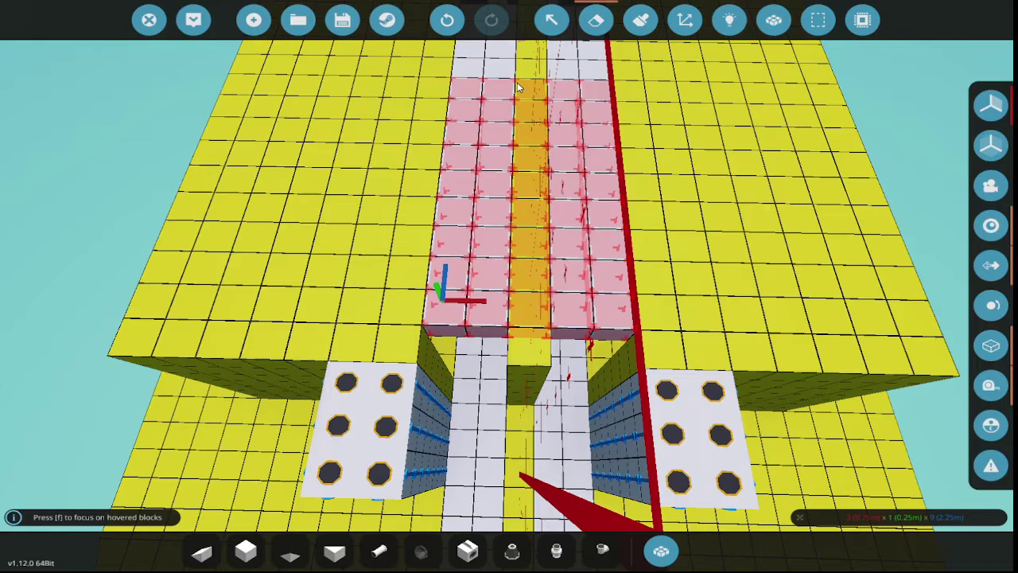
- Erase the mirrored two-block-wide white strips from the upper cabin's roof and walls, keeping the yellow centre strip of the roof
drag(517, 82, 513, 82)
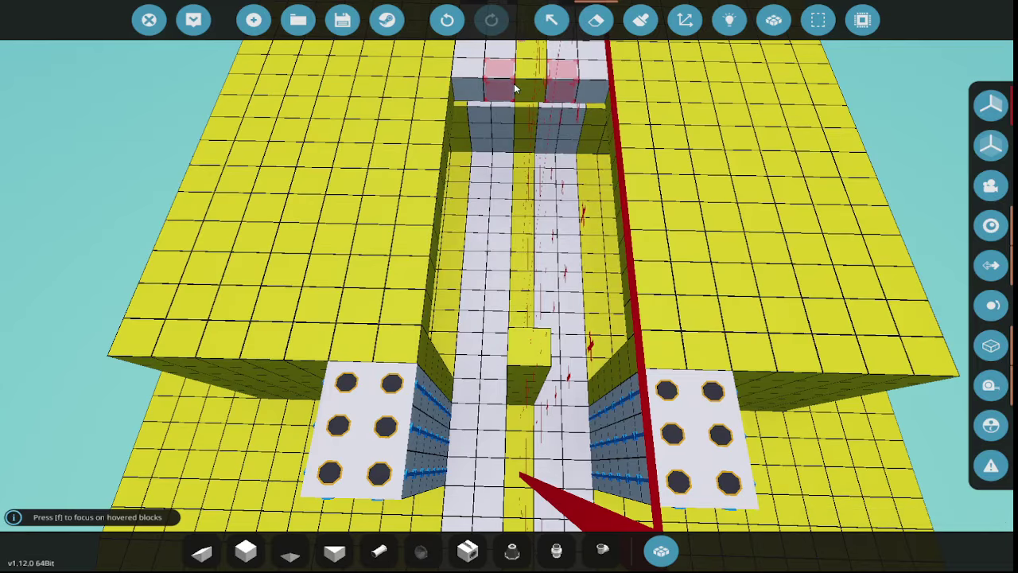
key(ctrl+z)
drag(456, 299, 506, 98)
key(w)
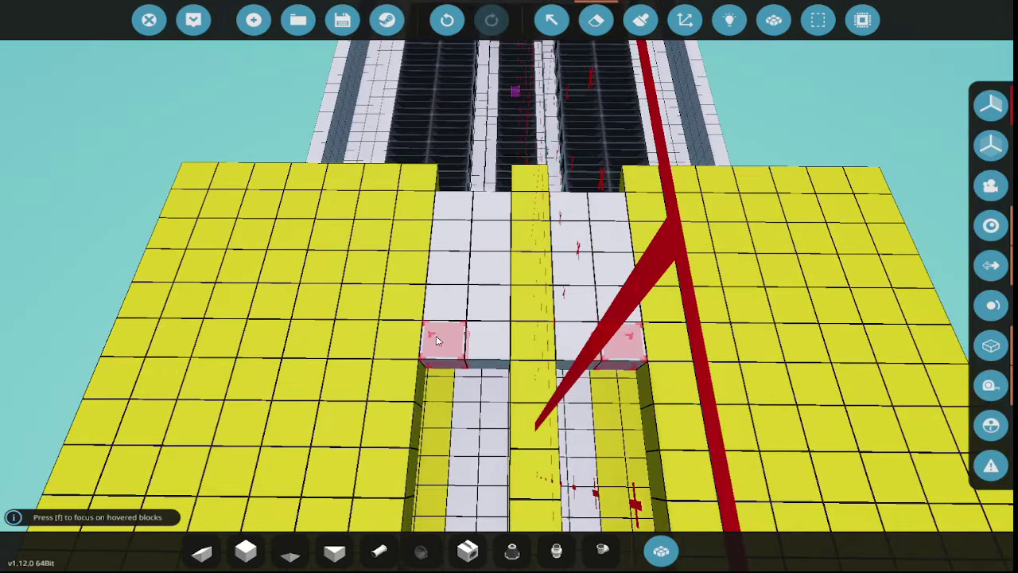
click(436, 341)
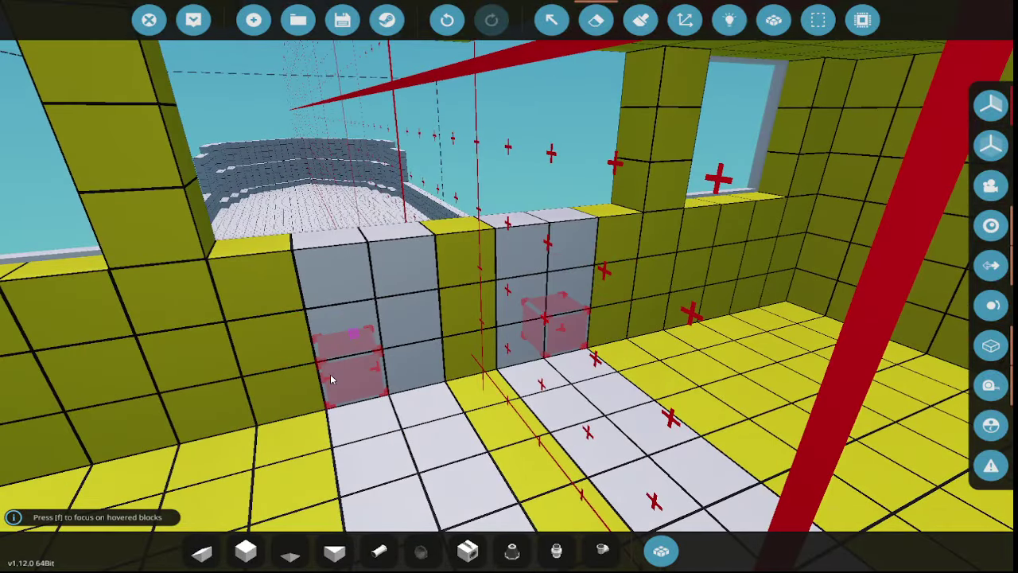
click(332, 380)
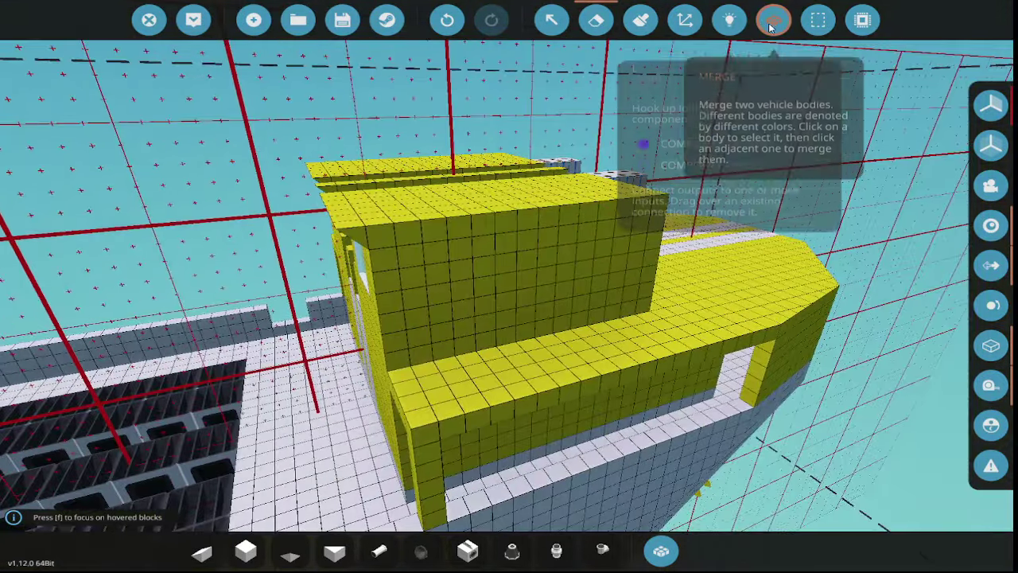
- Cut the upper cabin's port half with the selection grid, paste it inward against the centre strip, and merge it with the ship's body
click(818, 22)
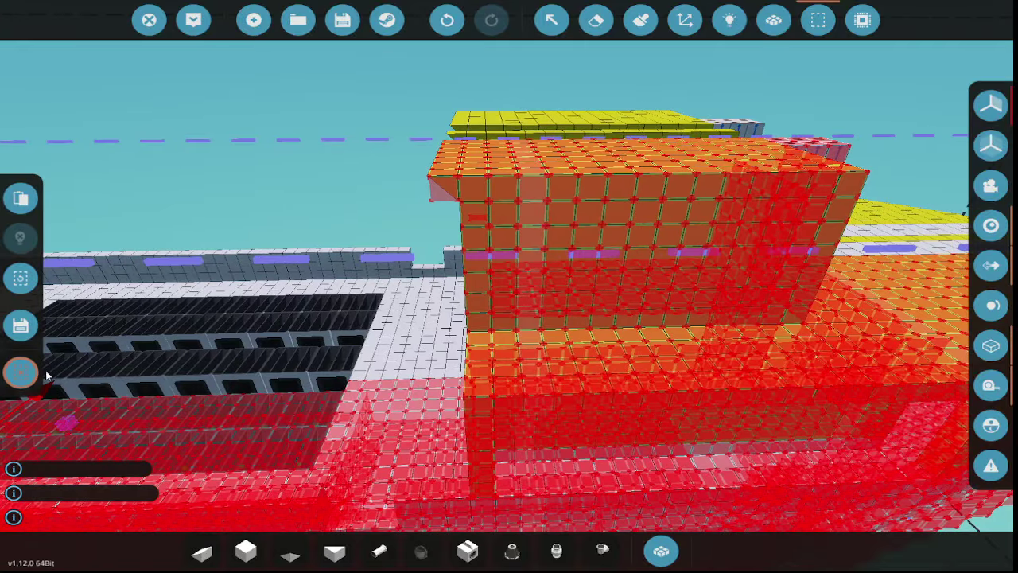
click(21, 372)
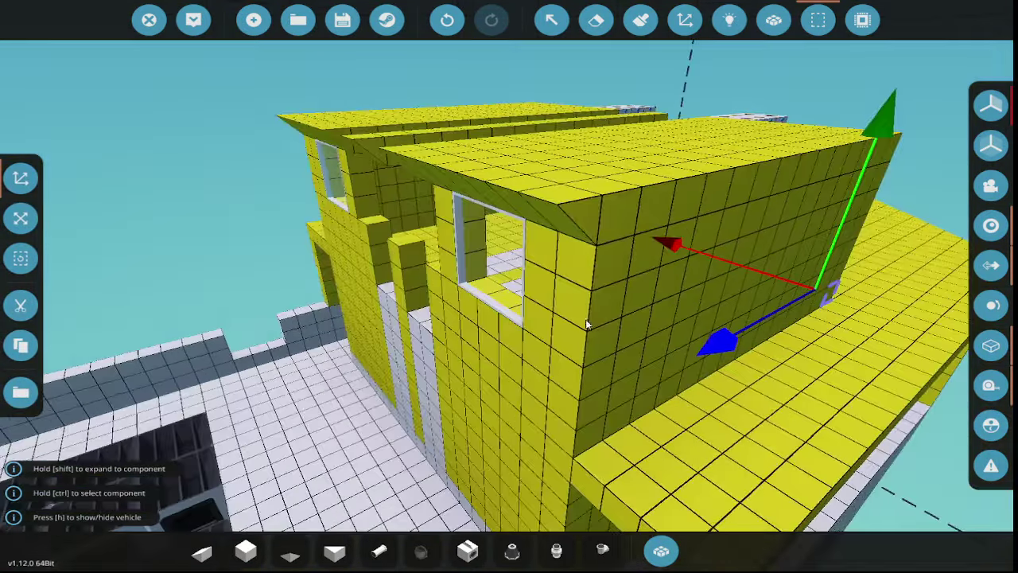
key(shift)
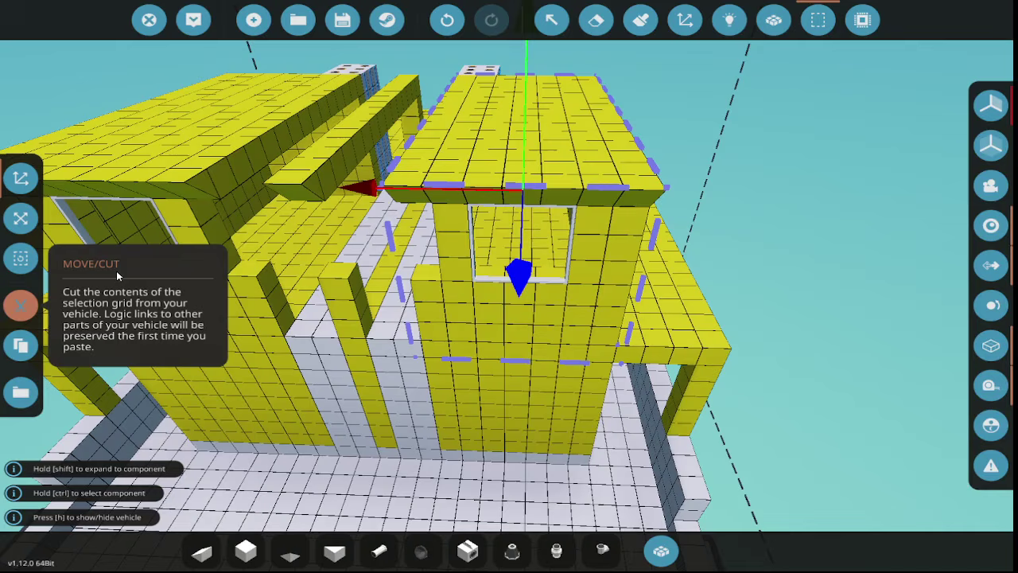
click(21, 305)
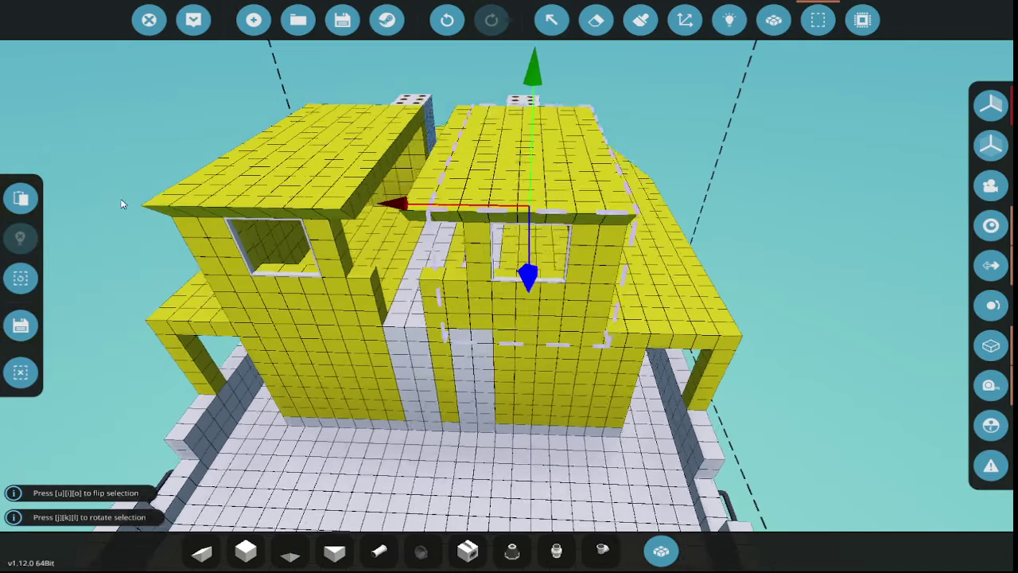
click(20, 198)
click(774, 20)
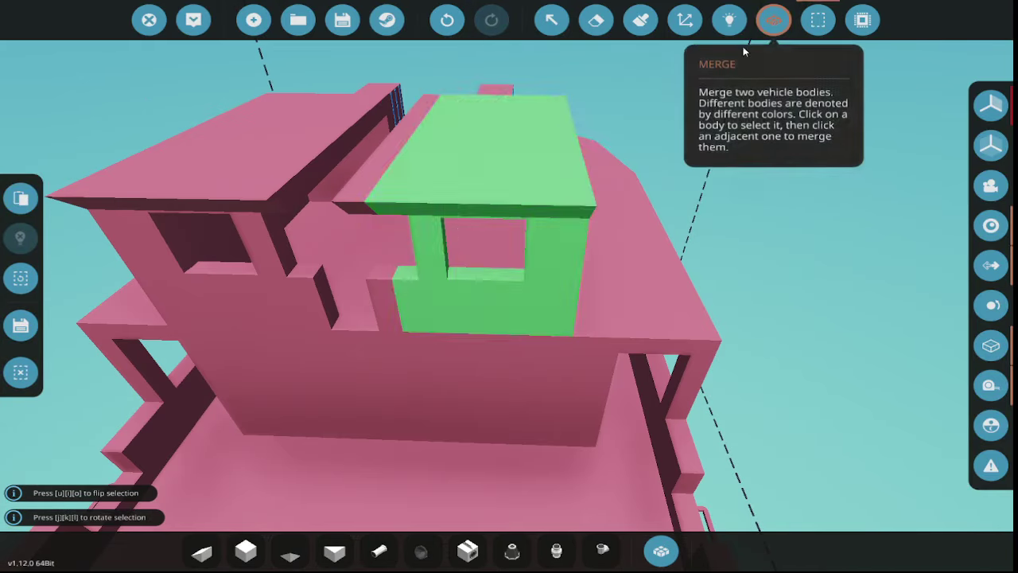
click(514, 229)
click(623, 279)
- Shift the selection grid to the upper cabin's starboard half, cut and paste it inward to close the gap, and merge it with the ship
click(802, 24)
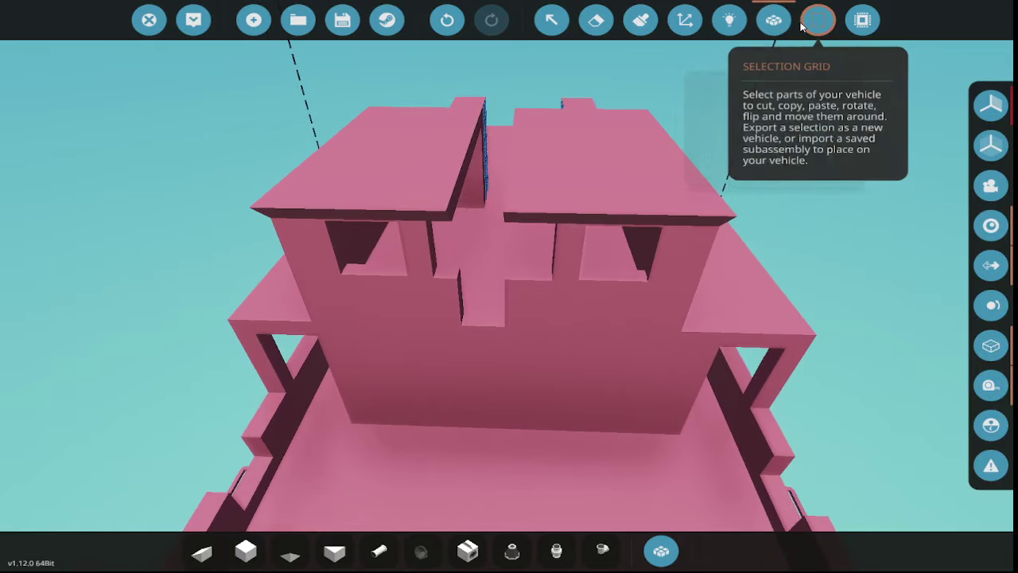
click(522, 229)
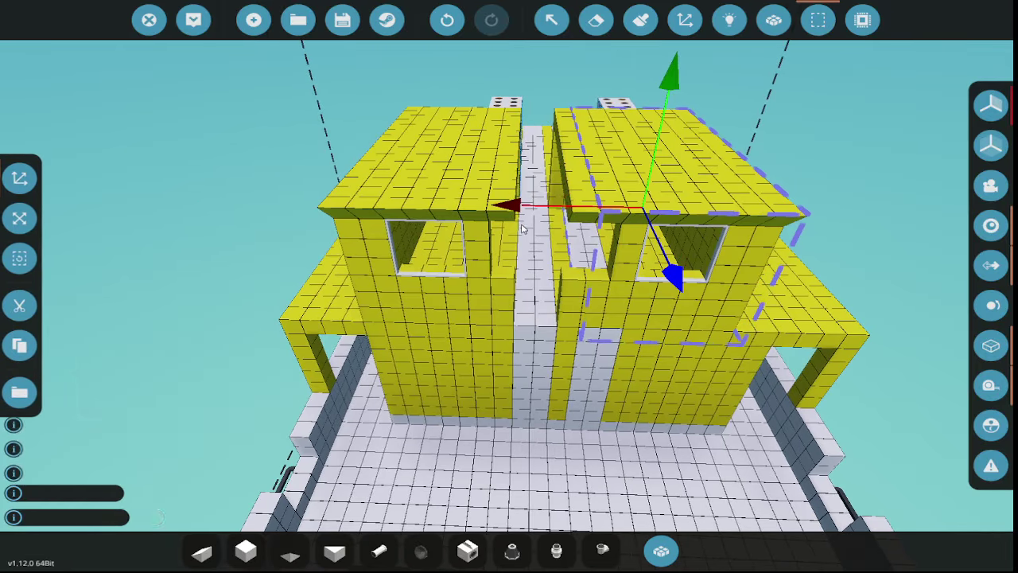
drag(514, 203, 421, 205)
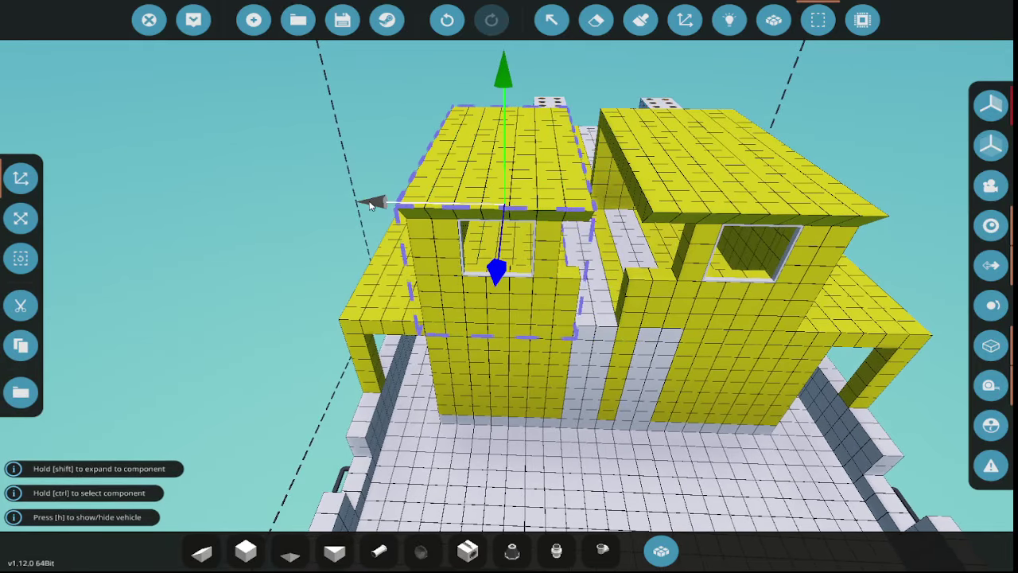
click(20, 305)
click(21, 197)
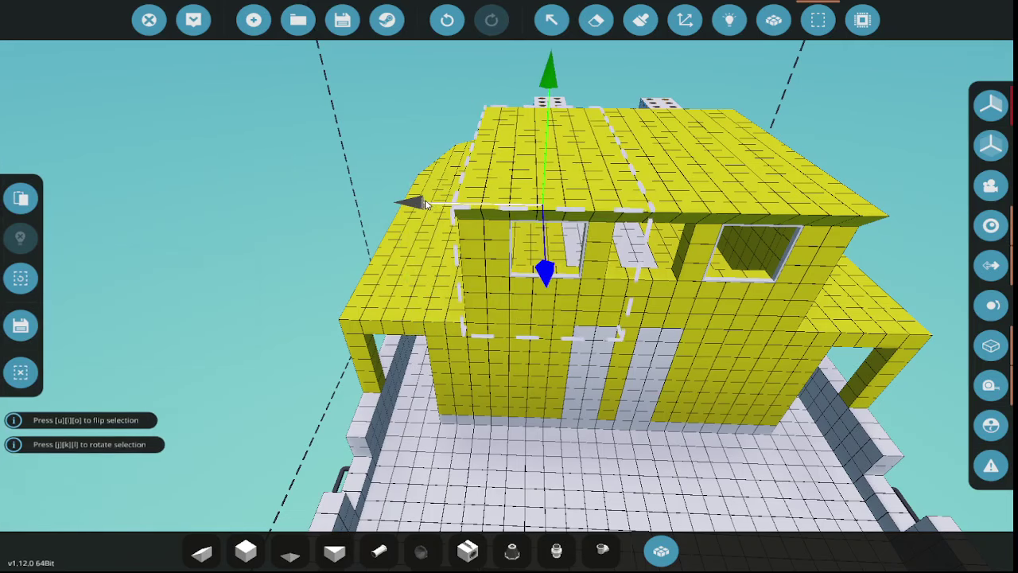
click(774, 19)
click(818, 20)
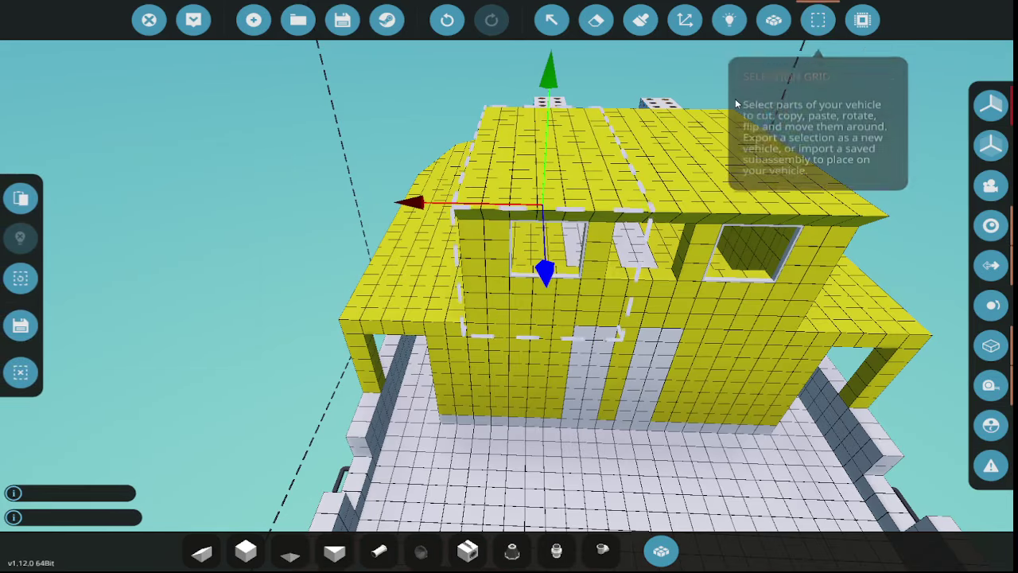
click(16, 202)
click(774, 19)
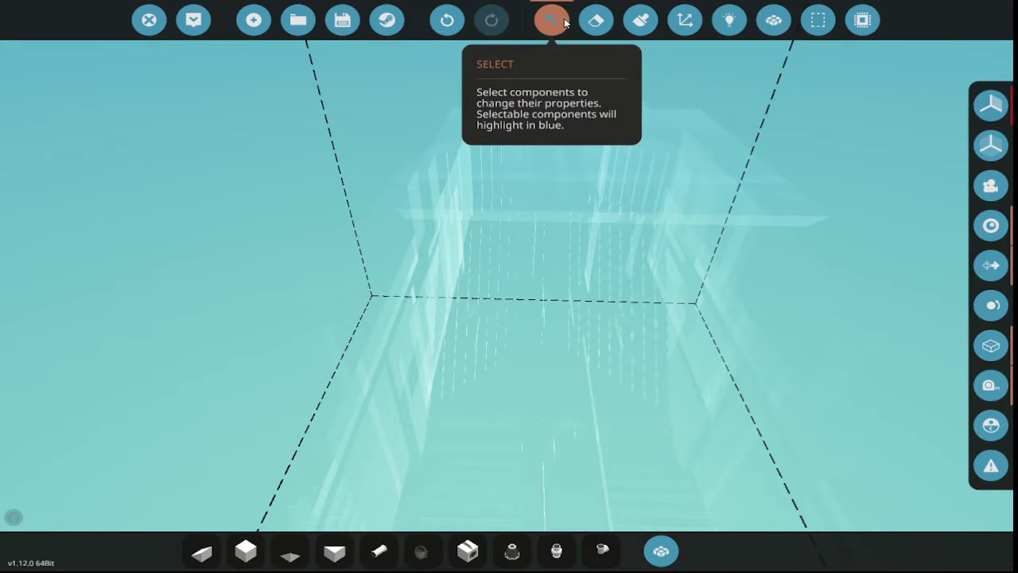
- Search the component inventory for "seat" and place a helm with steering wheel between the two exhaust stacks behind the upper cabin
click(641, 19)
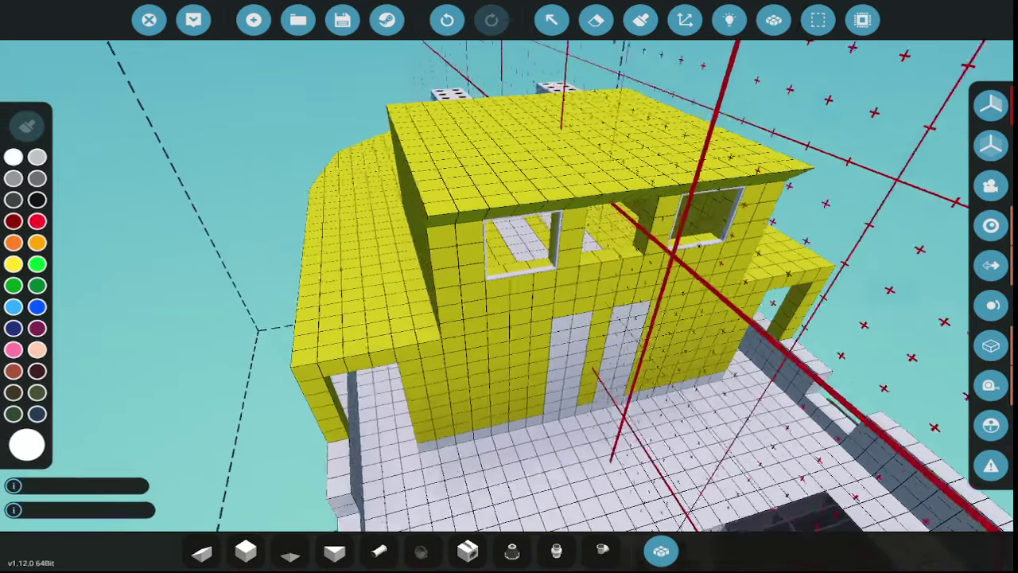
key(f)
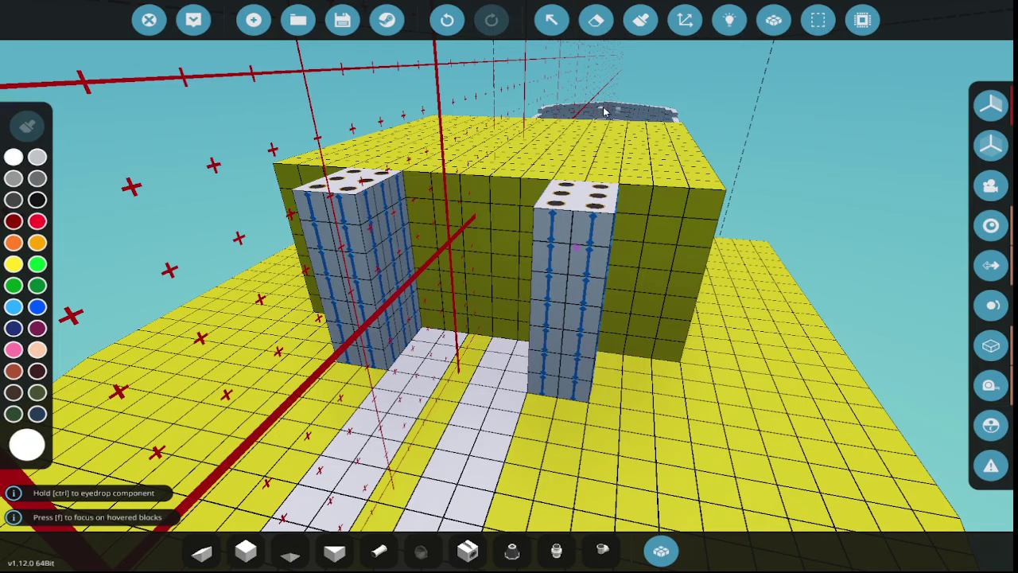
text(qsea)
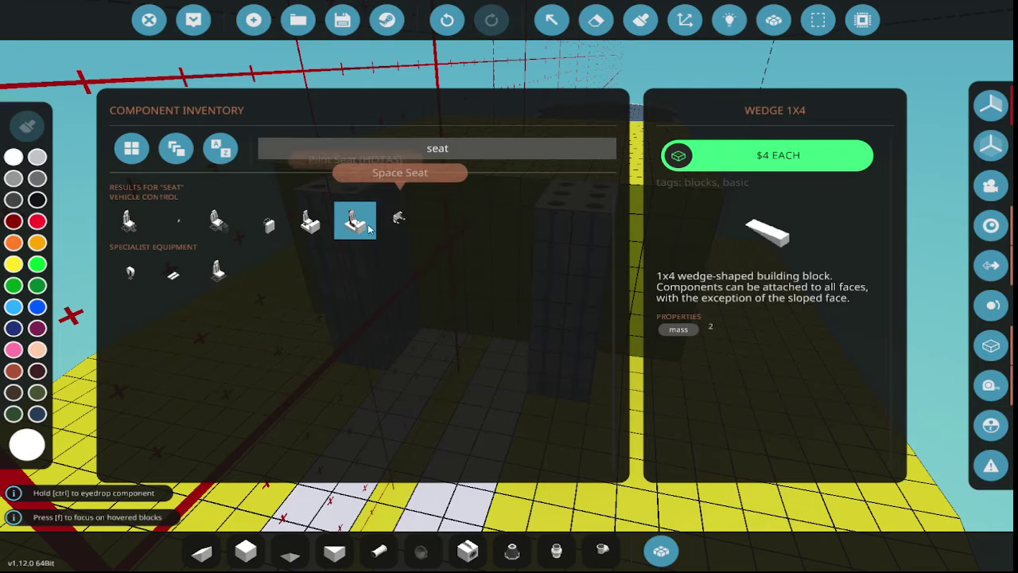
click(245, 233)
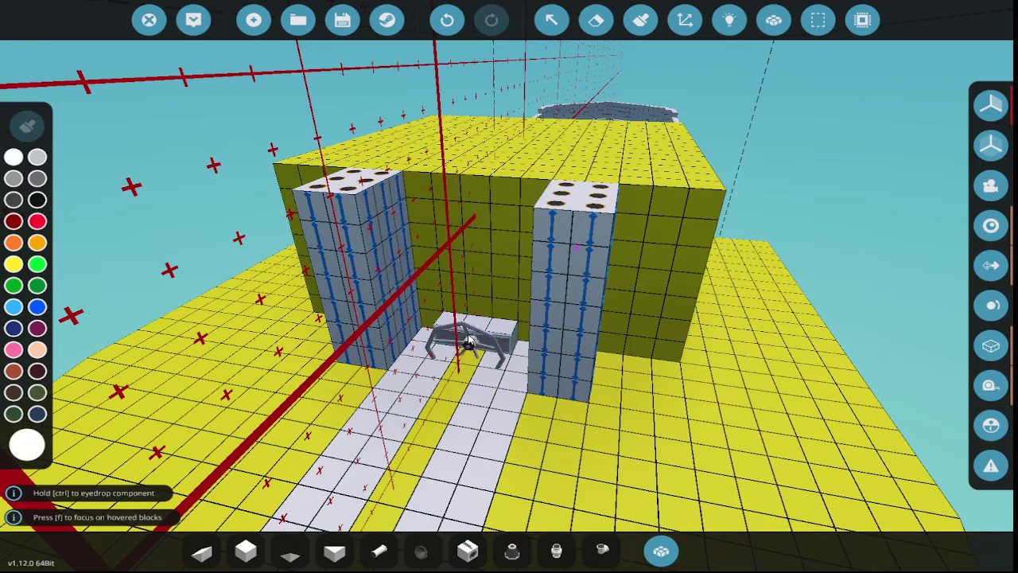
scroll(476, 342, down, 5)
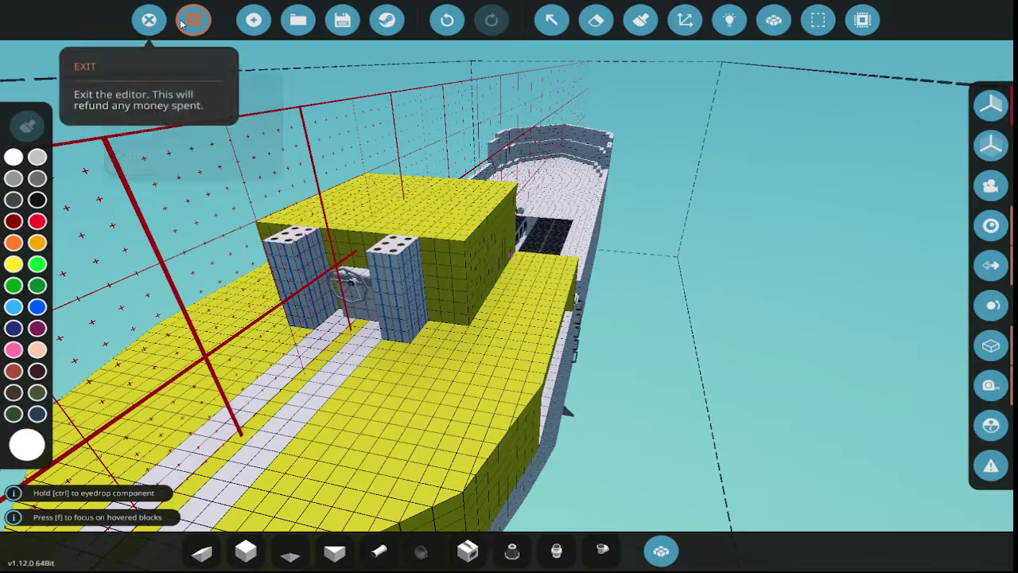
- Spawn the vehicle in the water, walk to the steering wheel behind the upper cabin and take the helm
click(193, 20)
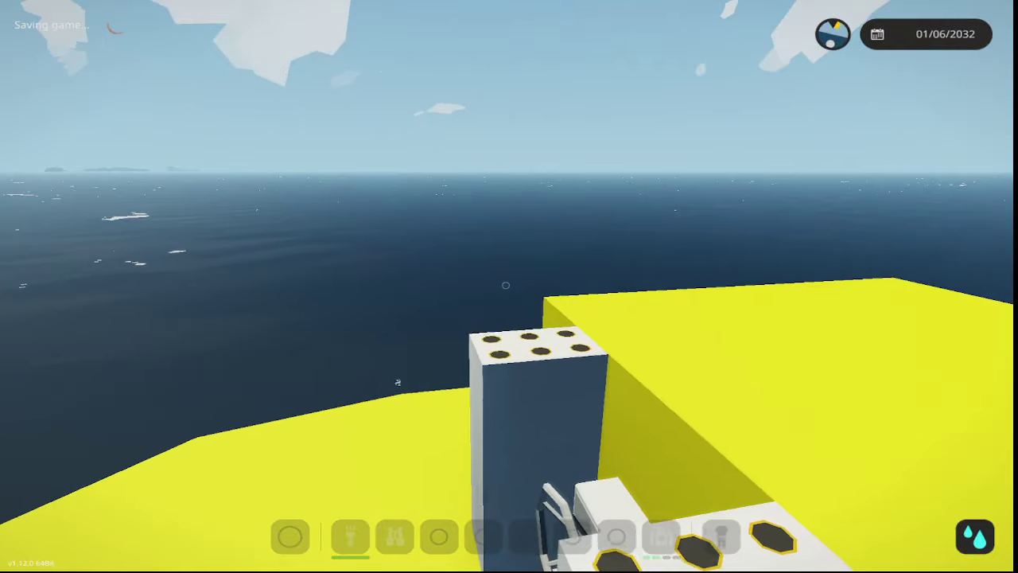
key(w)
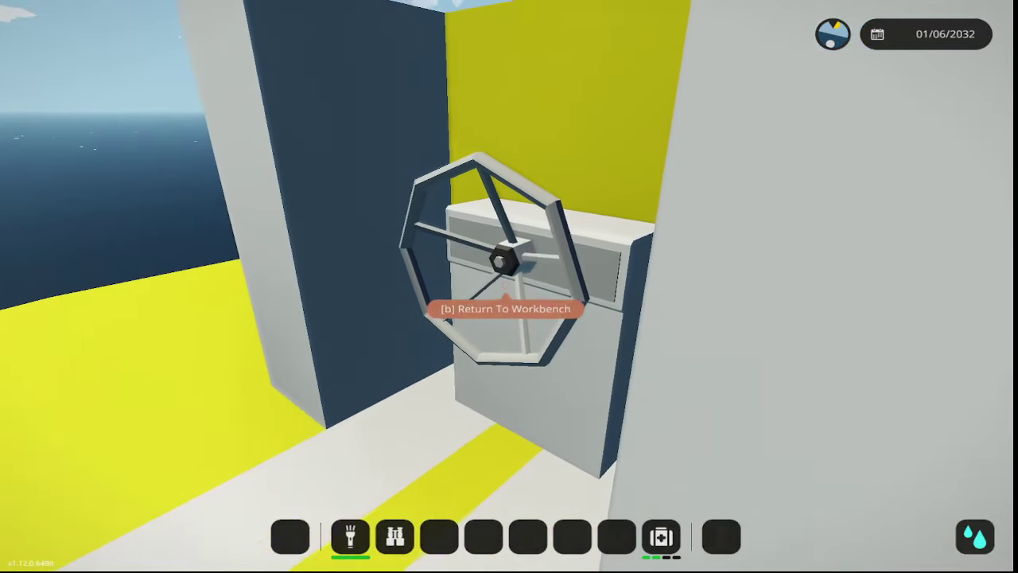
key(f)
key(f)
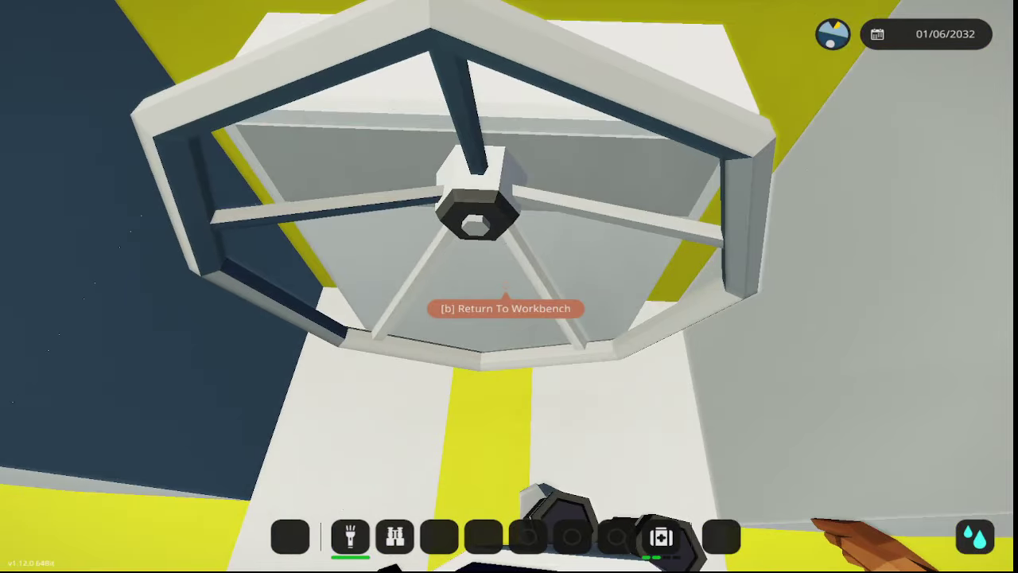
- Return to the workbench and erase the raised block rows on the pit floor between the two hopper banks
key(b)
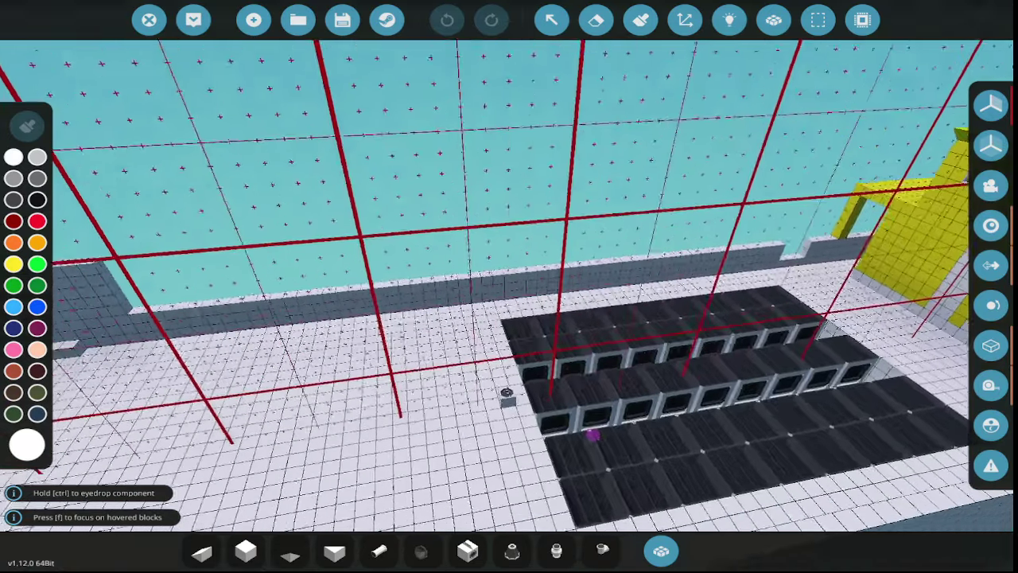
click(596, 20)
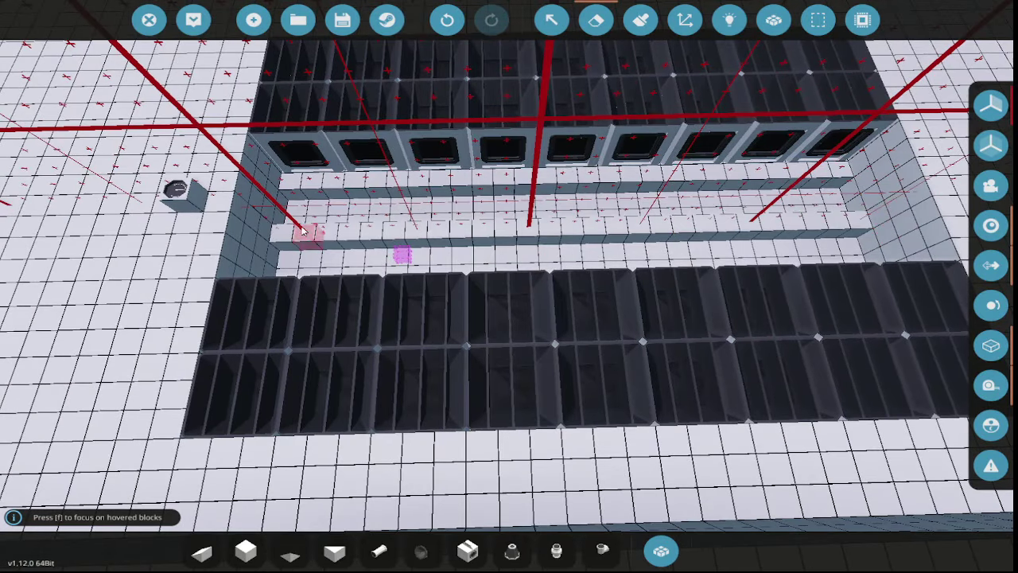
drag(862, 226, 861, 225)
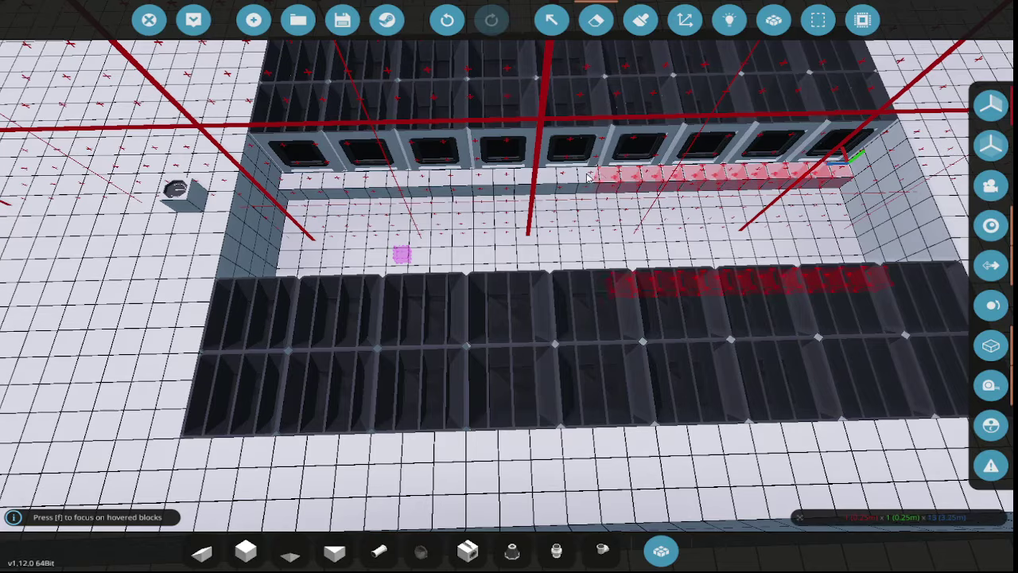
scroll(294, 180, up, 10)
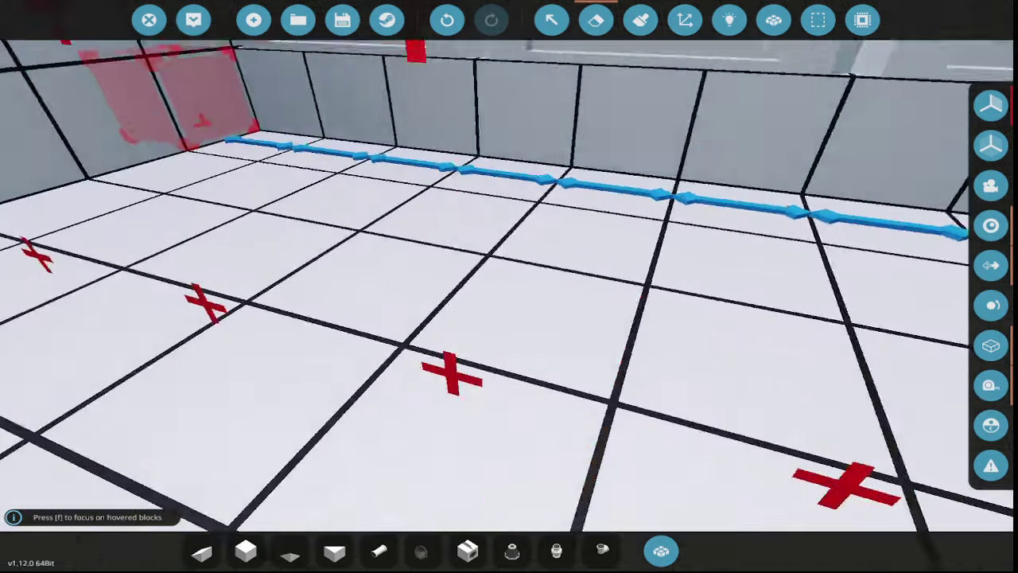
scroll(509, 286, down, 10)
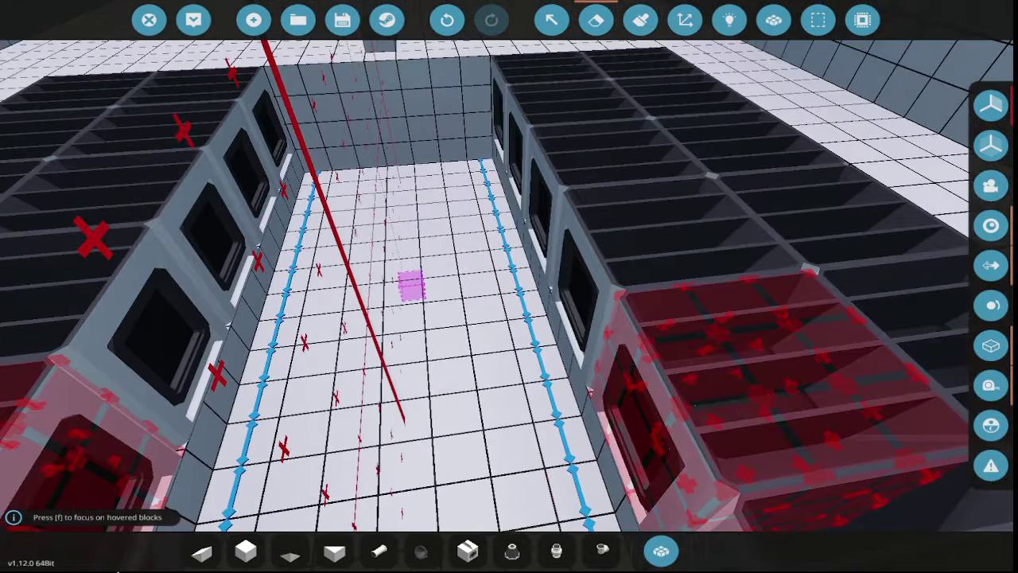
- Lay basic blocks lengthwise along the pit floor between the two hopper banks
click(245, 549)
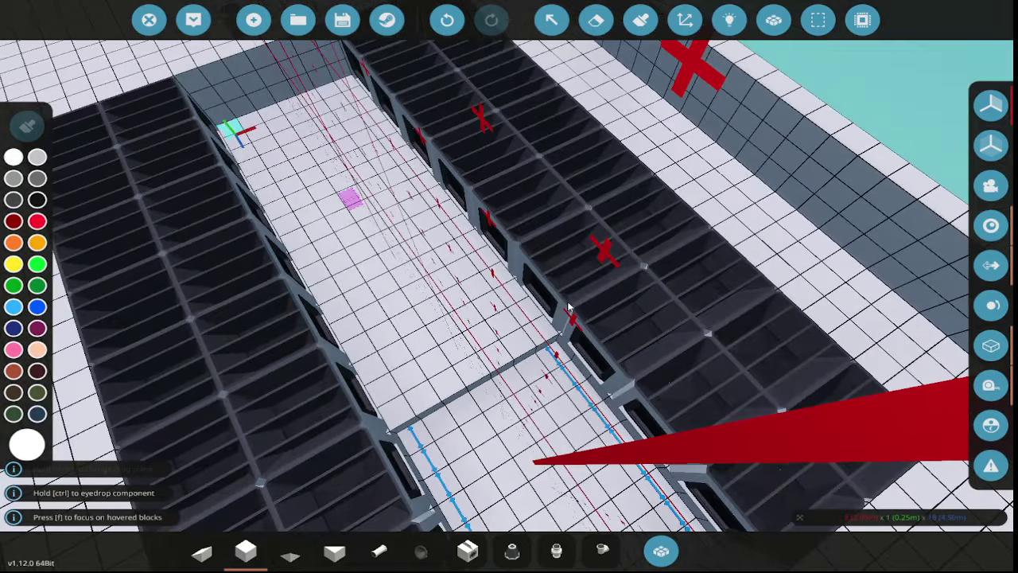
drag(568, 308, 692, 338)
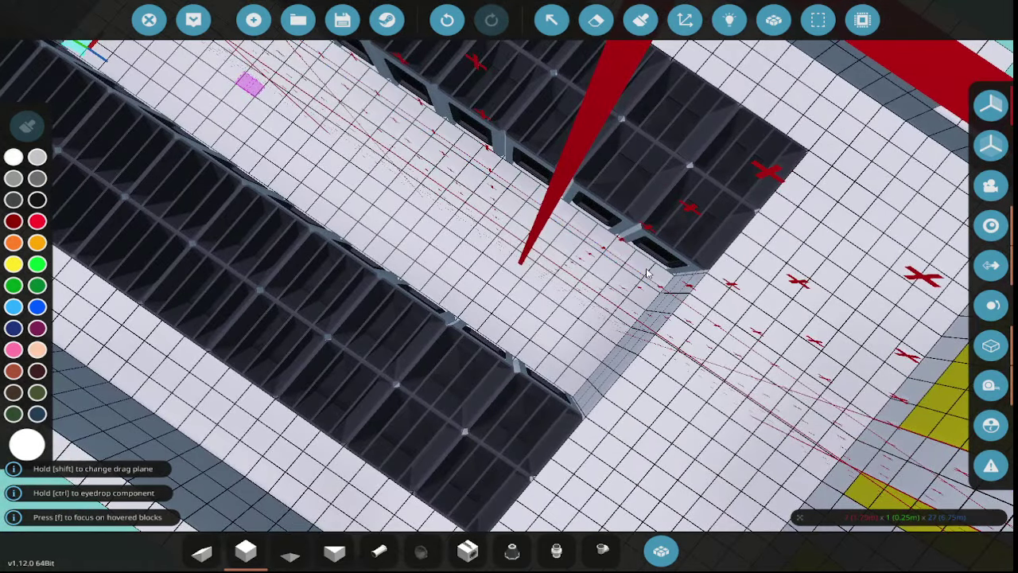
drag(639, 271, 549, 318)
key(Tab)
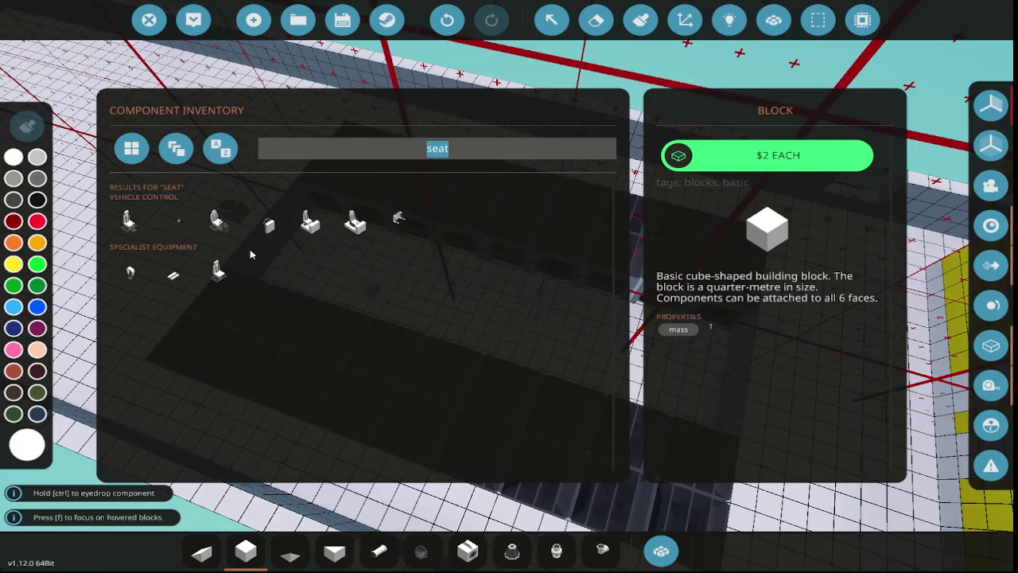
text(hop)
click(224, 232)
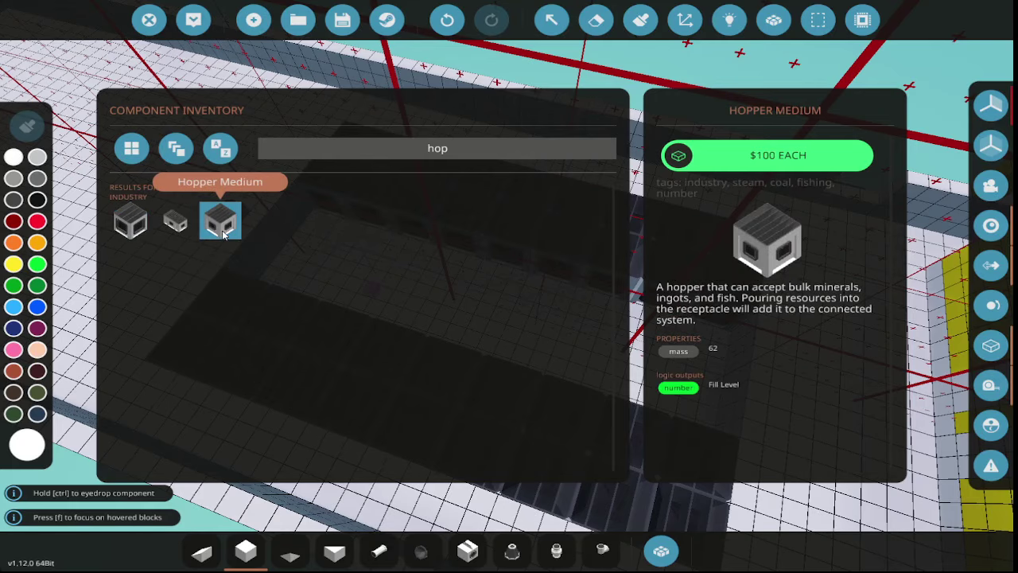
key(Tab)
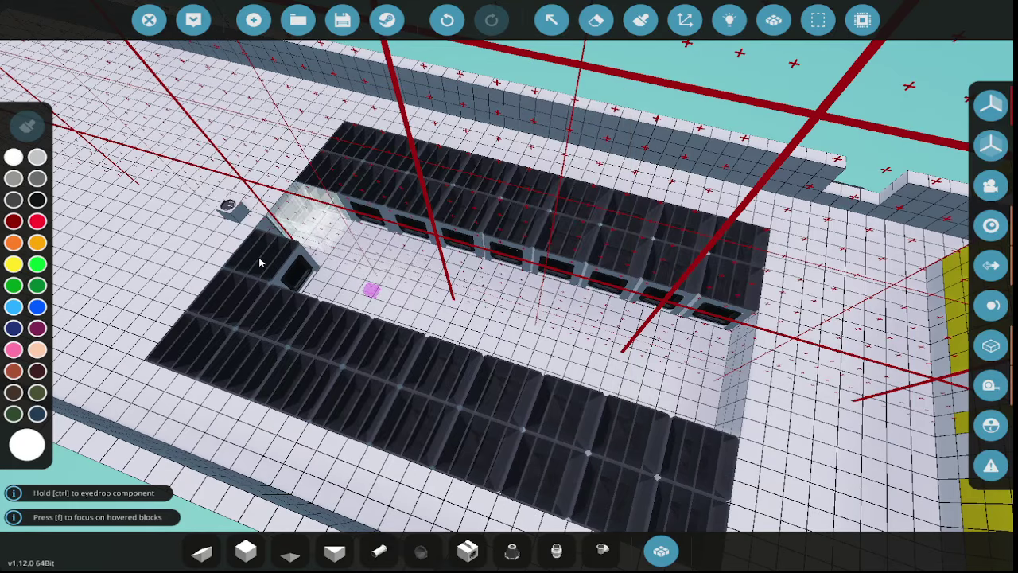
- Copy the inner hopper row, paste one row inward along each bank to narrow the pit, and merge both rows with the ship
key(v)
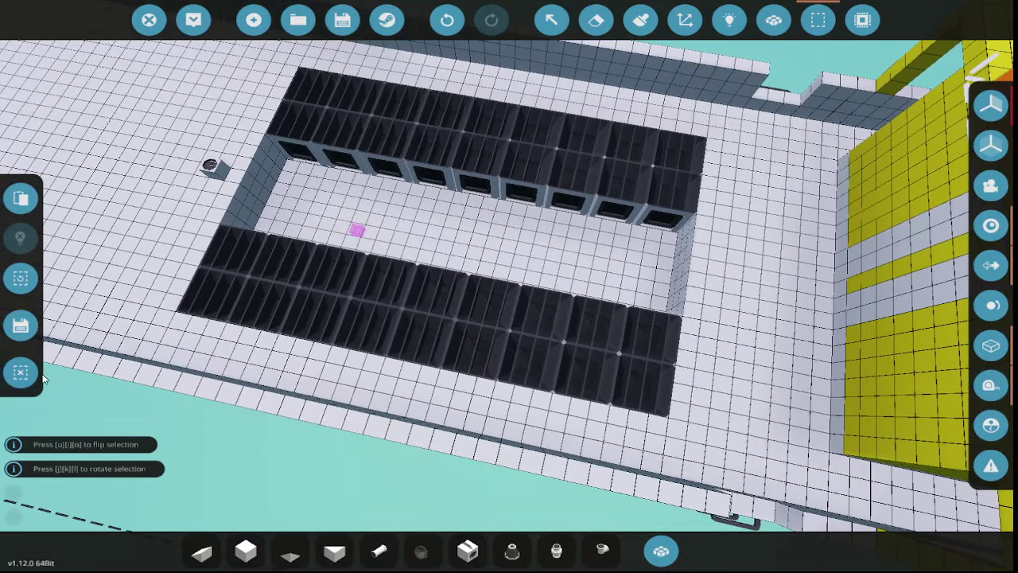
click(235, 245)
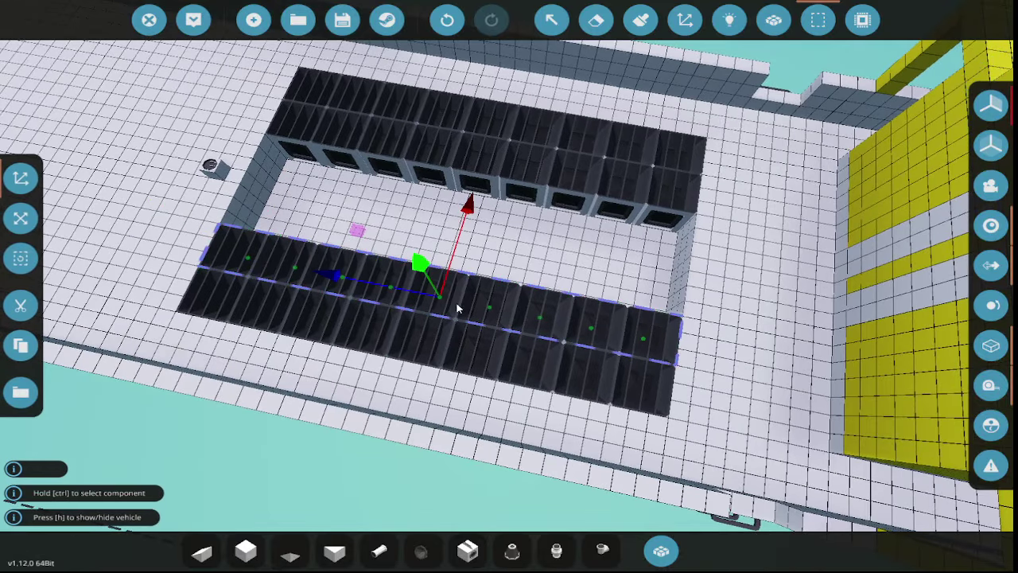
click(20, 304)
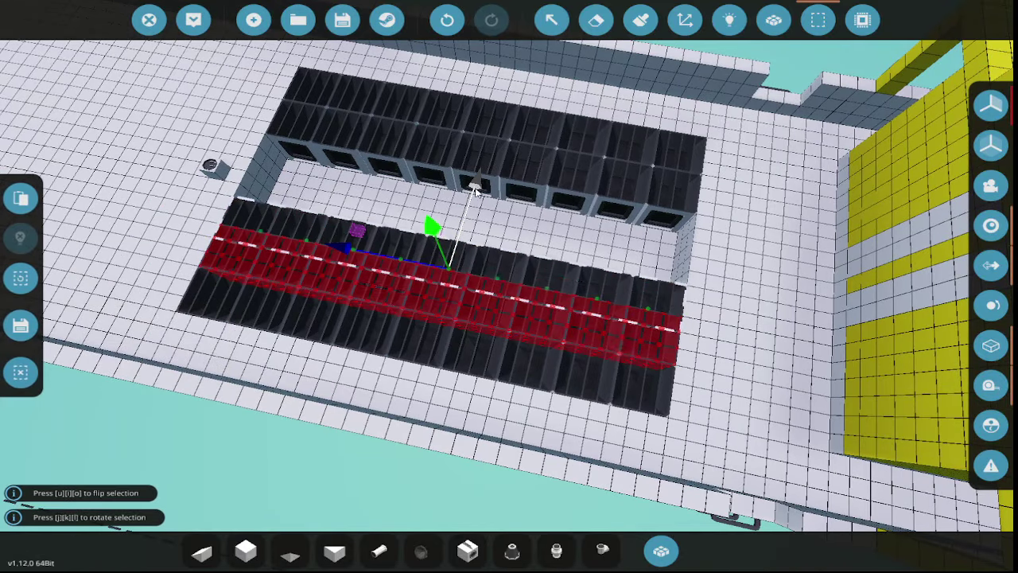
drag(474, 191, 498, 121)
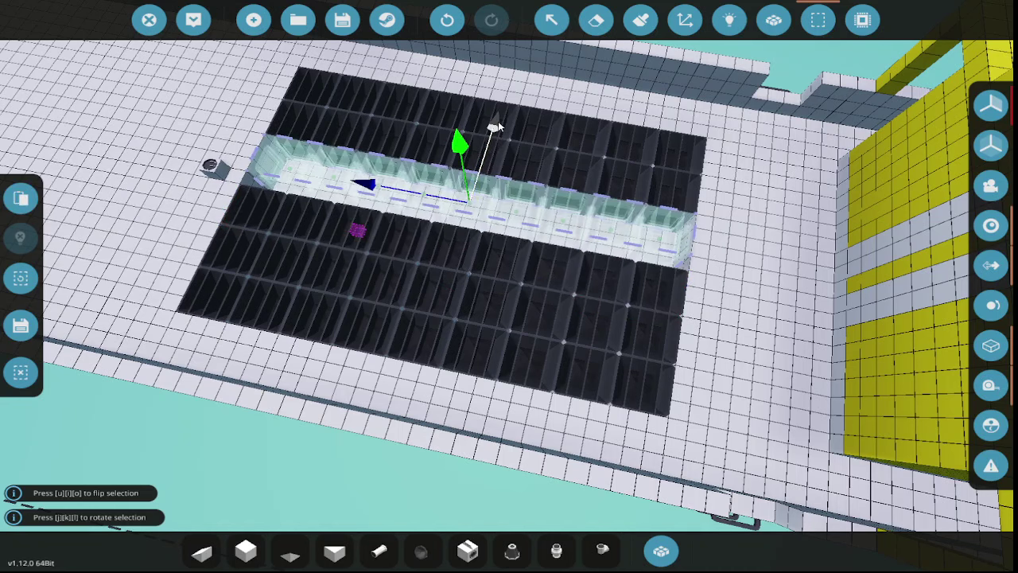
click(20, 195)
click(774, 20)
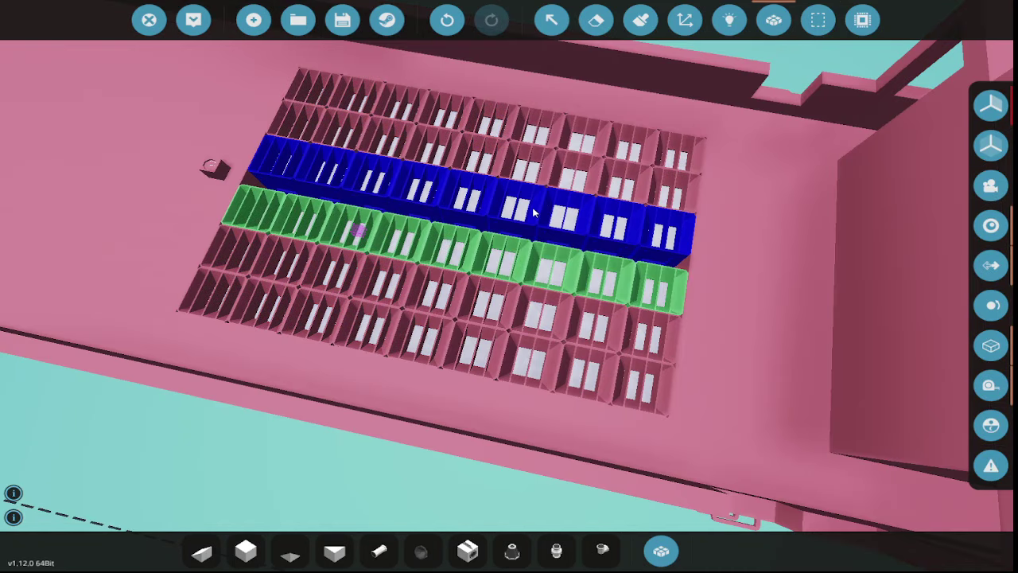
click(535, 213)
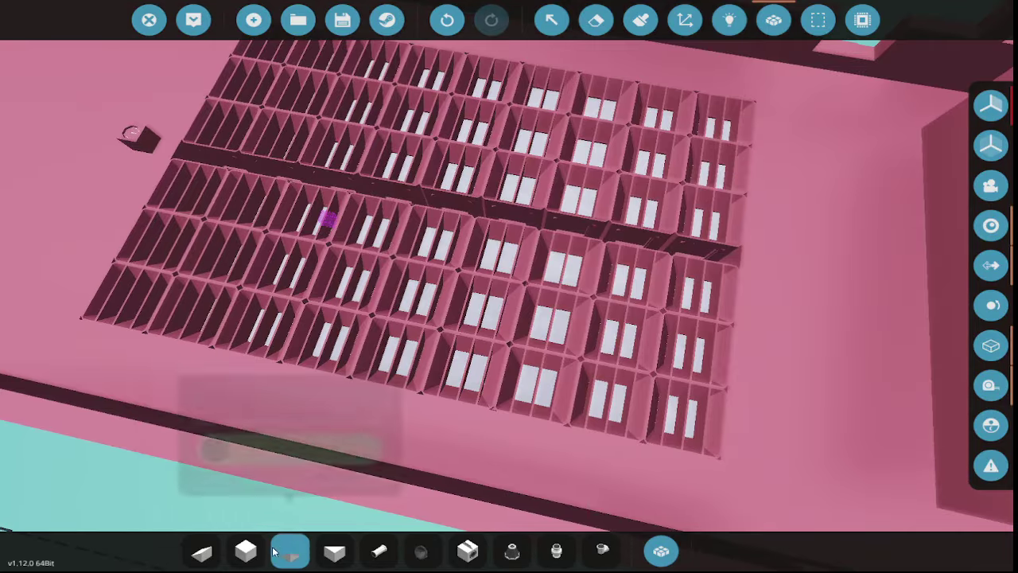
- Fill the remaining strip between the hopper banks with basic blocks and open one inner hopper's properties for a check
click(246, 551)
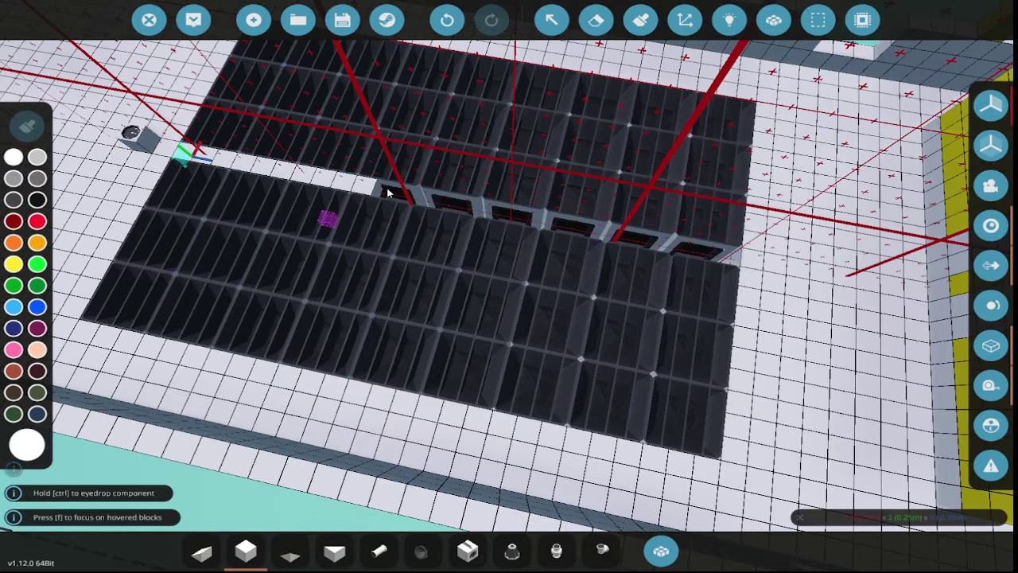
drag(730, 240, 623, 296)
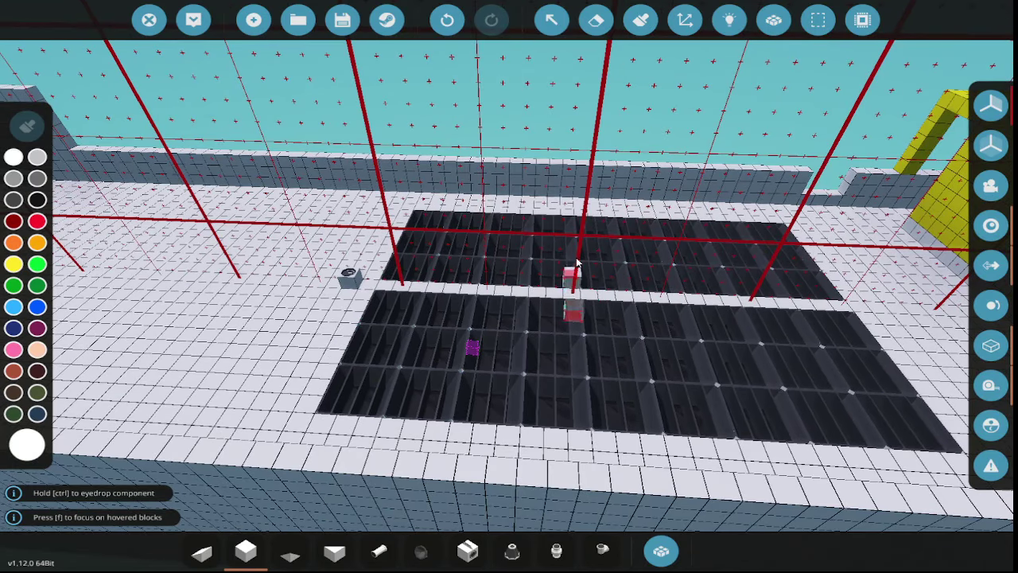
click(551, 20)
click(446, 310)
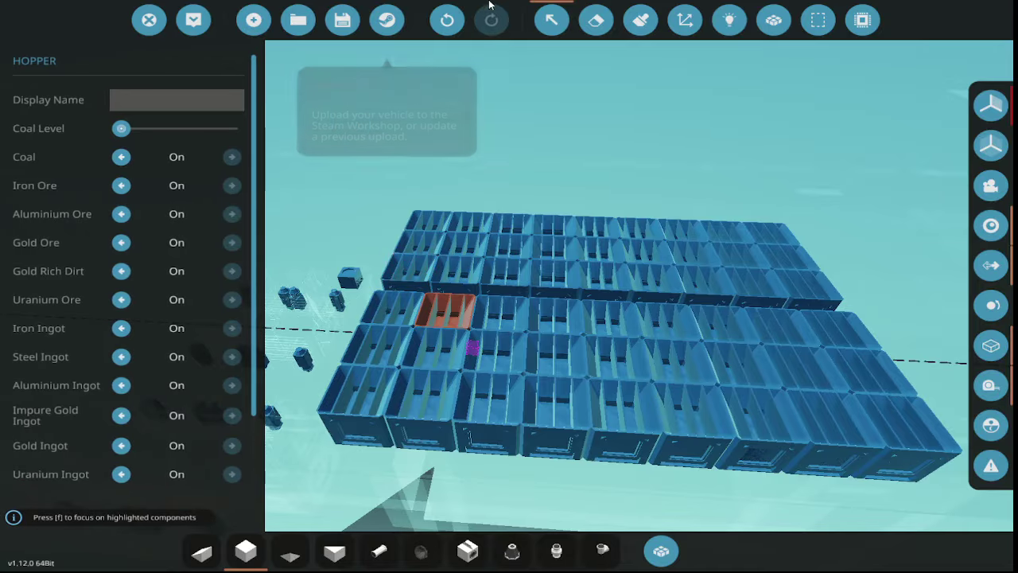
click(551, 20)
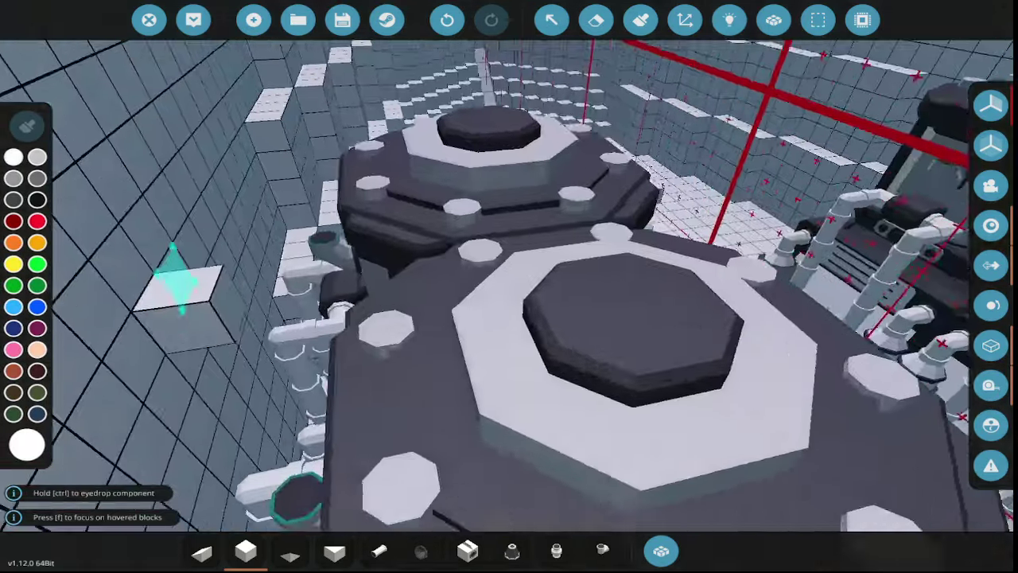
- Place upright straight pipes on the exhaust manifold outlets along the engines below deck
key(w)
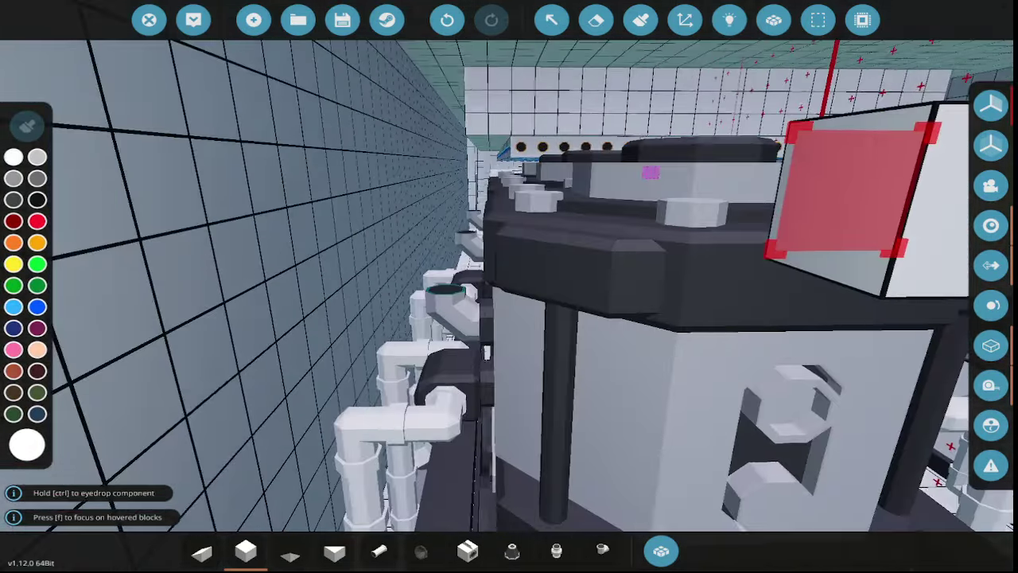
key(q)
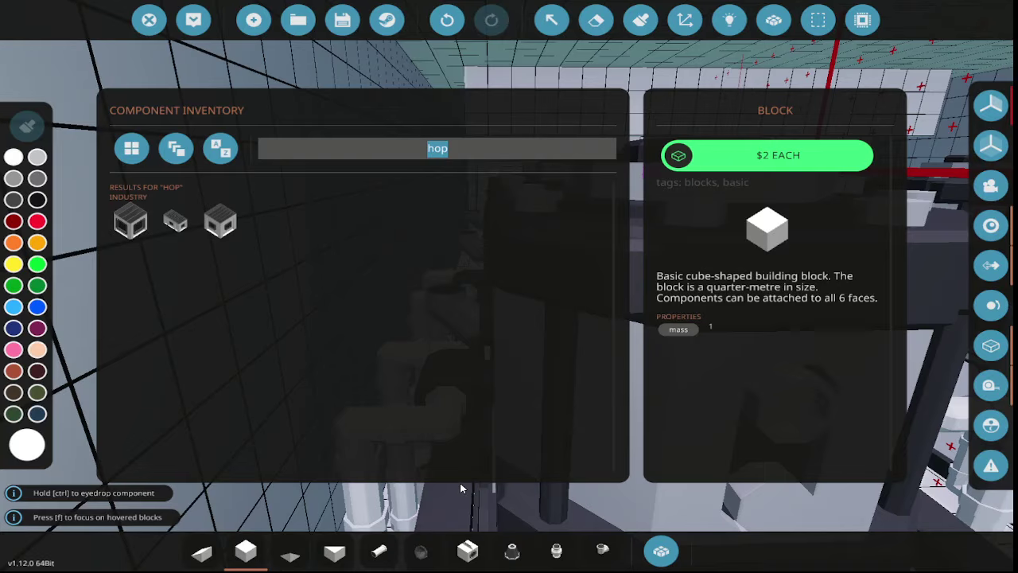
click(379, 550)
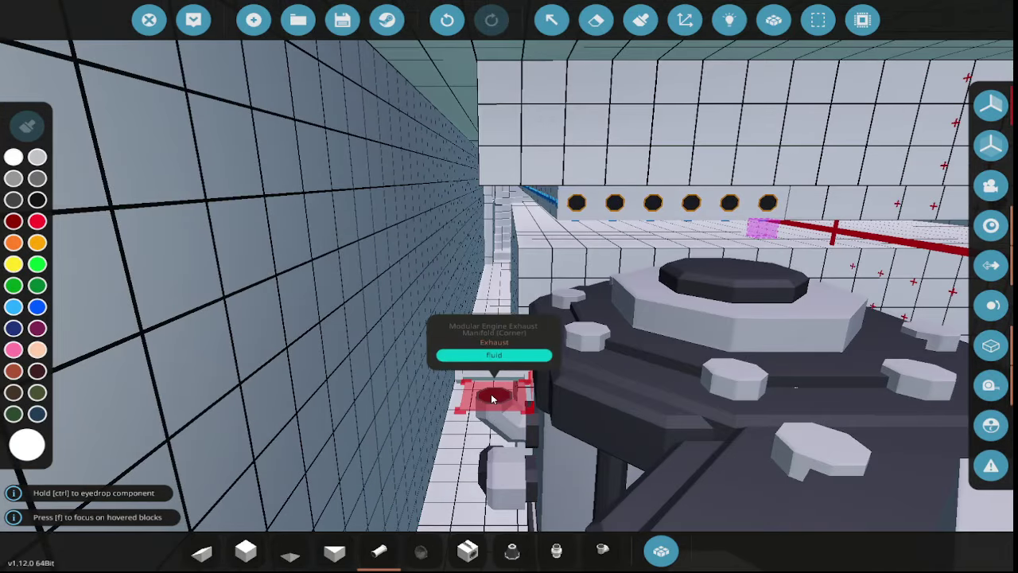
click(491, 394)
click(491, 332)
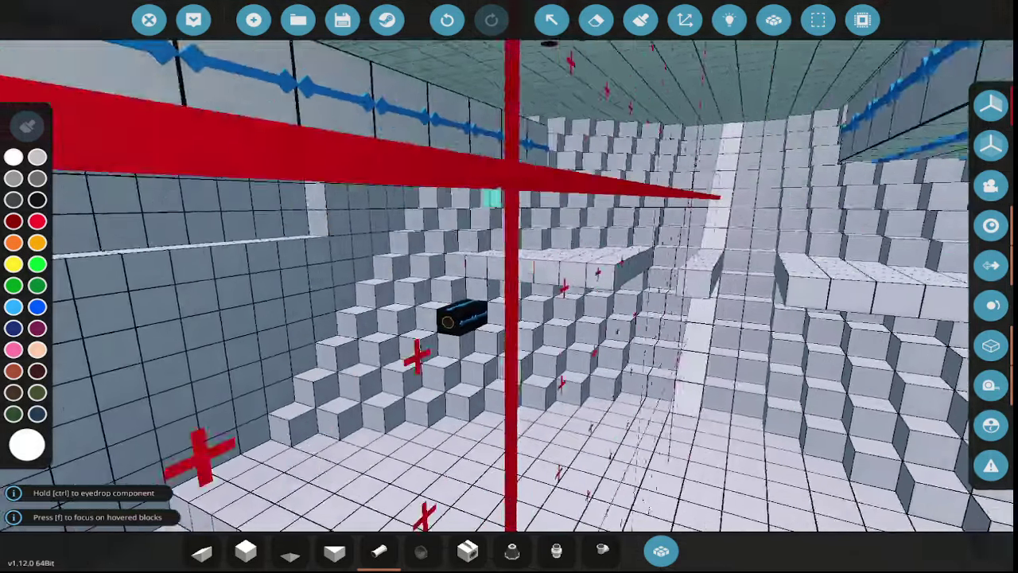
- Search the component inventory for "bat" and place the largest battery on the hull floor beside the engines
text(q)
text(bat)
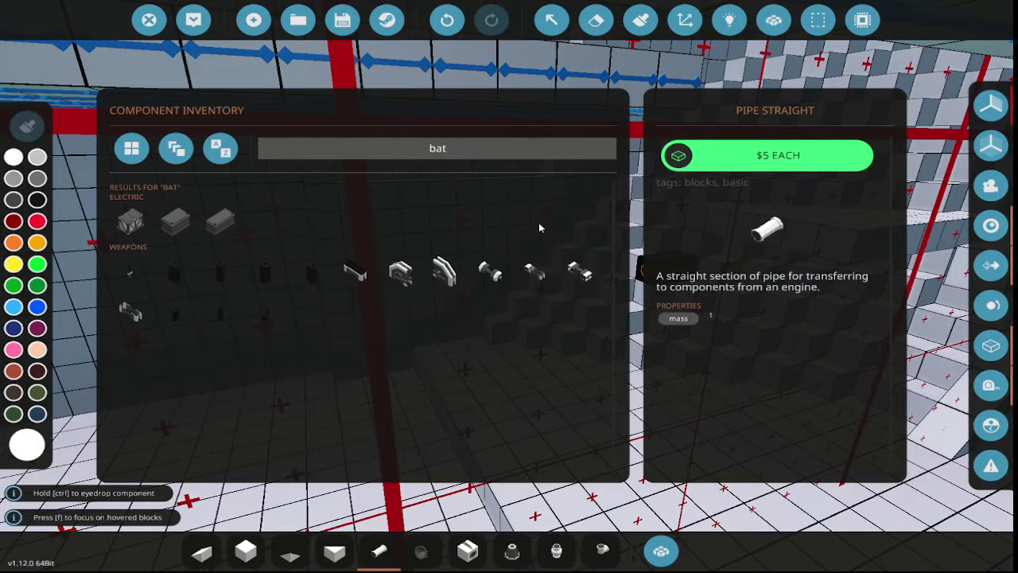
click(130, 221)
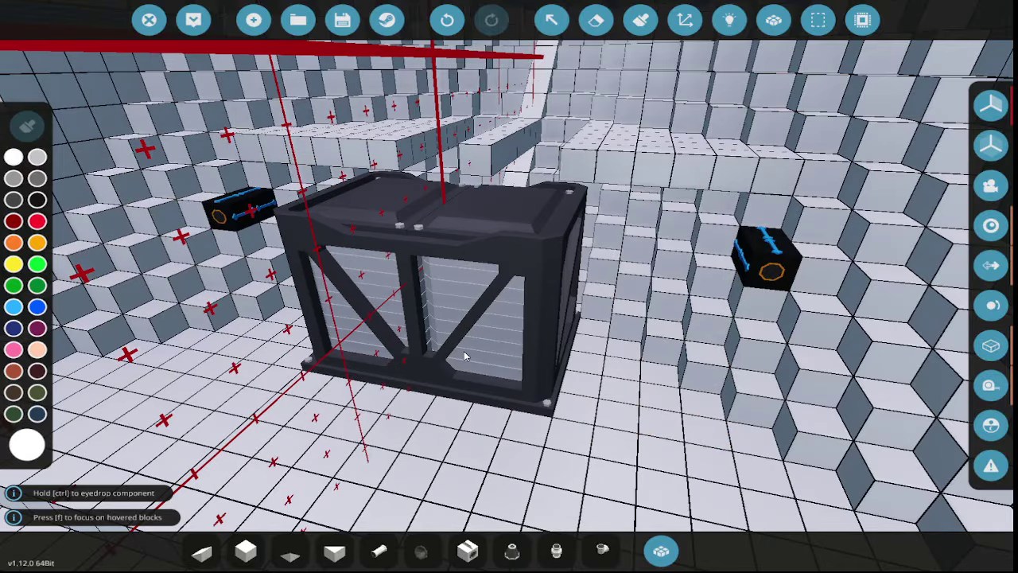
- Run parallel straight pipes from the bulkhead ports over the engines, each reaching toward its engine's exhaust pipe
key(w)
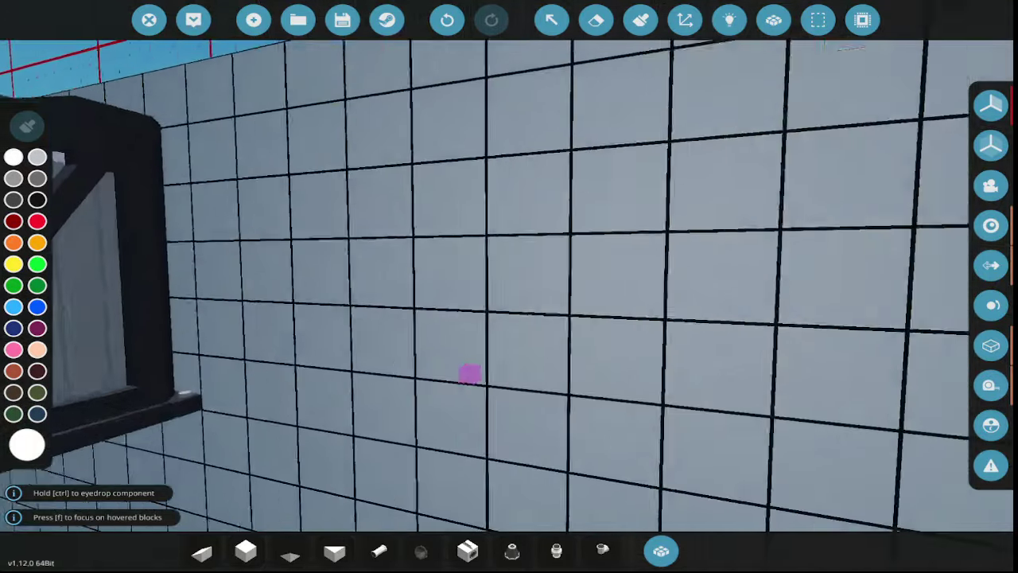
key(w)
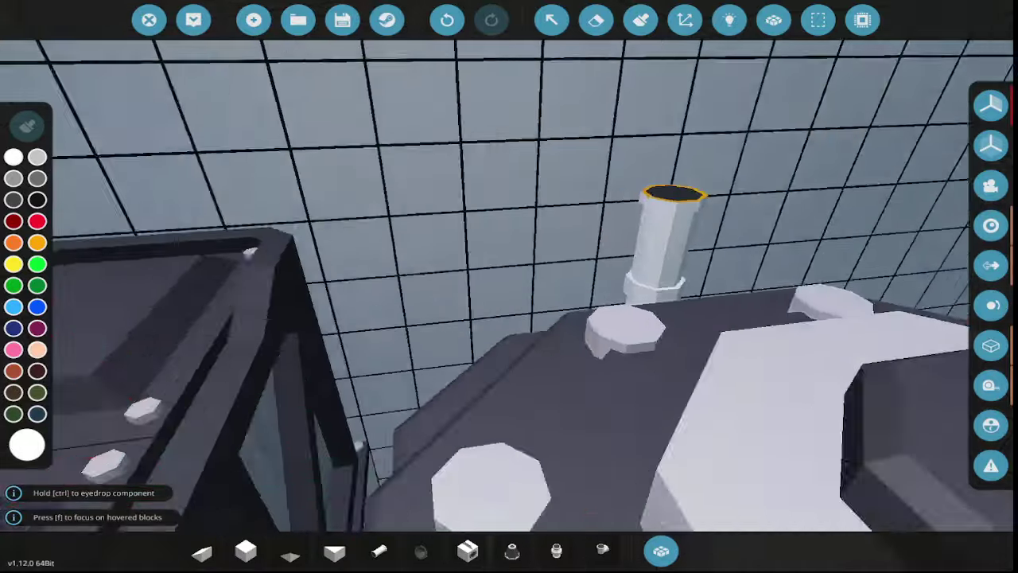
key(w)
key(5)
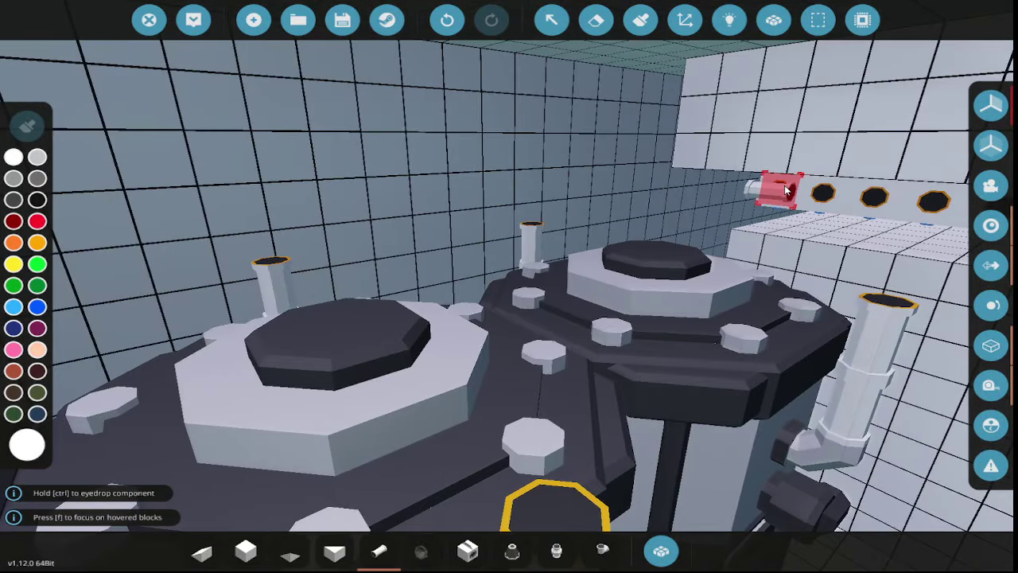
drag(784, 191, 521, 243)
key(s)
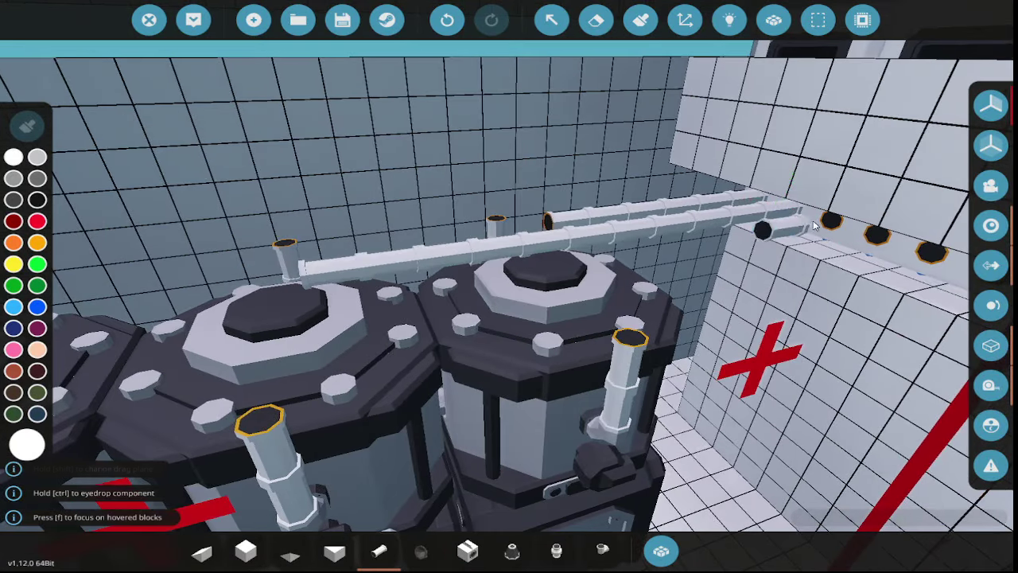
drag(835, 229, 681, 231)
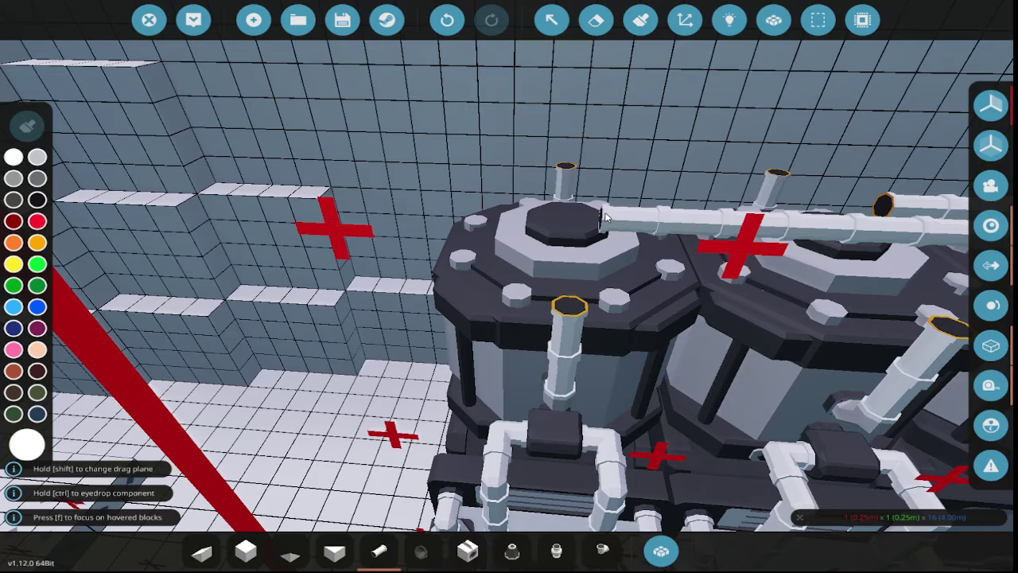
drag(605, 216, 606, 215)
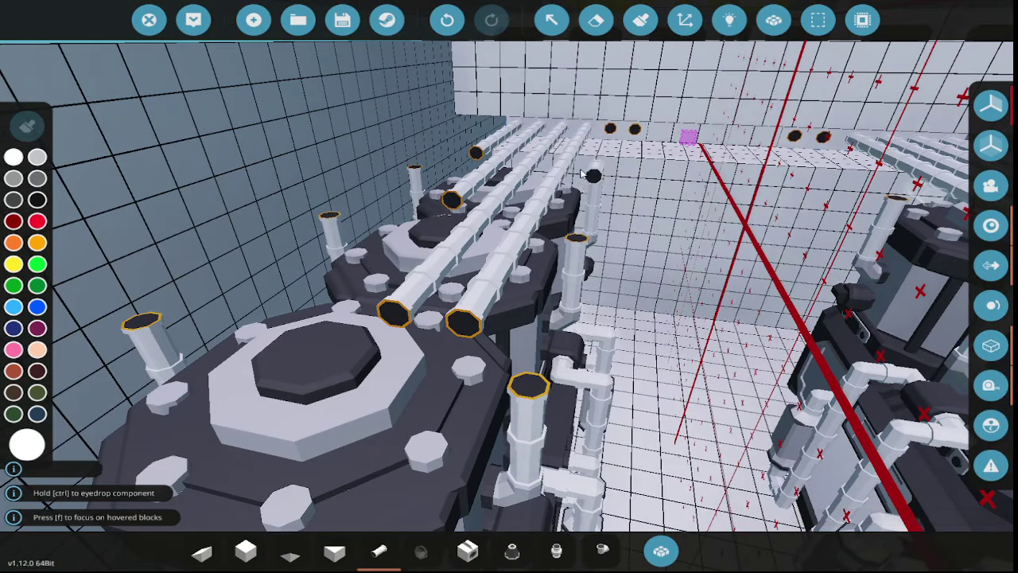
- Extend the innermost bulkhead pipes over the engines and fit facing corner pipes on the nearest exhaust and its bulkhead pipe
key(f)
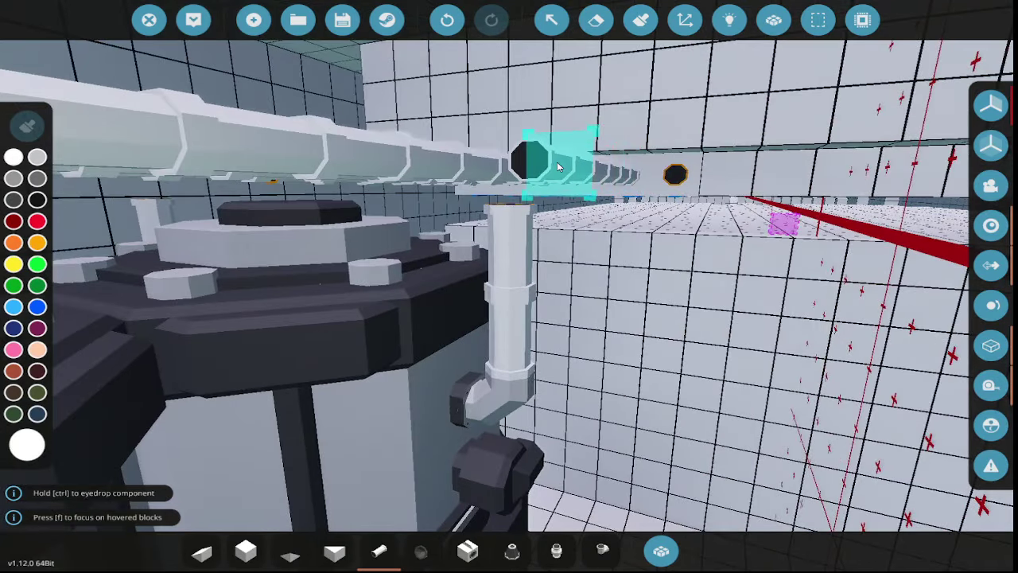
drag(558, 167, 526, 181)
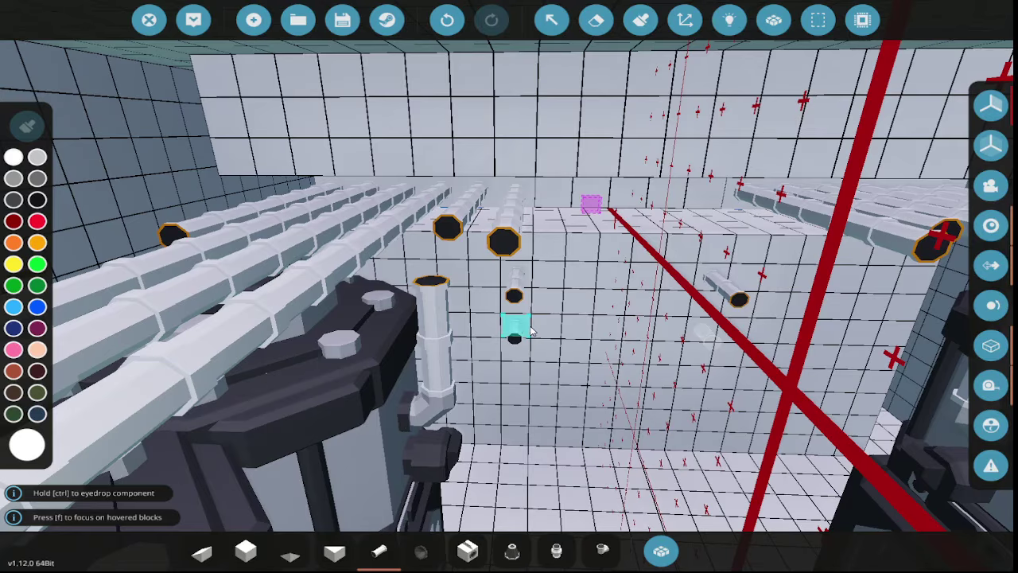
drag(497, 262, 525, 445)
click(605, 557)
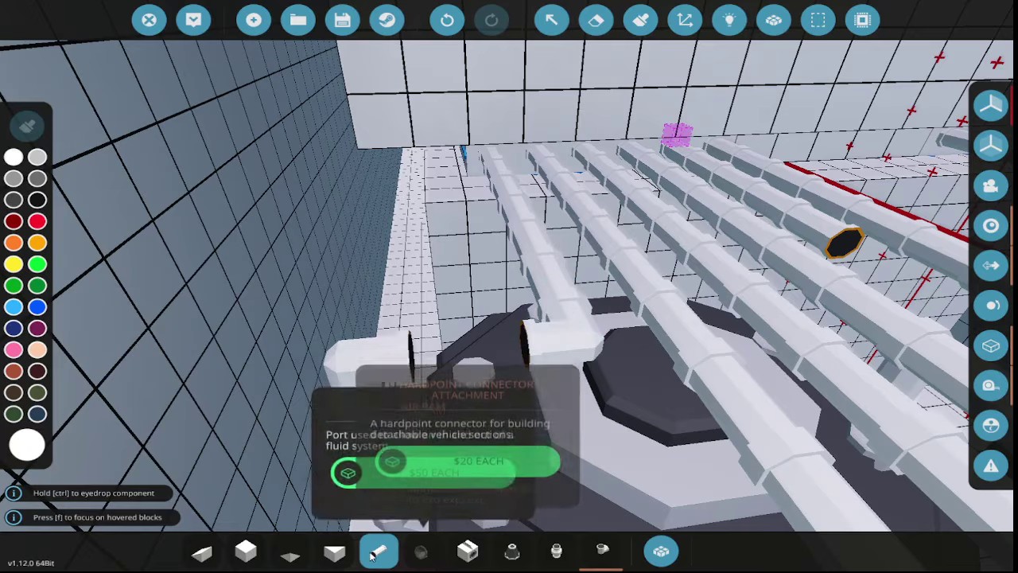
- Fit a corner pipe on the second engine's bulkhead pipe and bridge the gap to its exhaust corner with straight pipes
drag(539, 324, 478, 471)
click(603, 551)
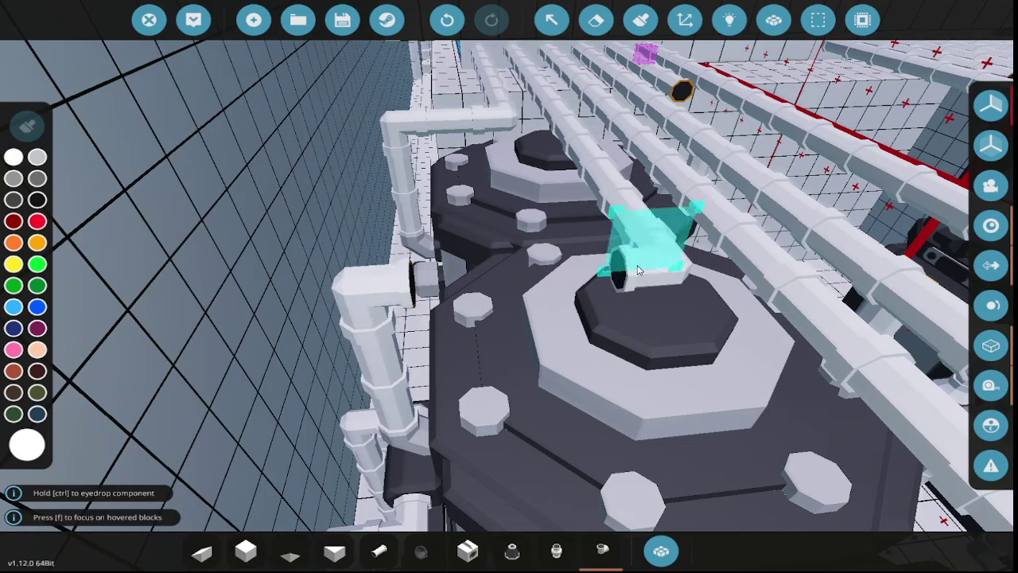
click(638, 271)
scroll(605, 269, up, 5)
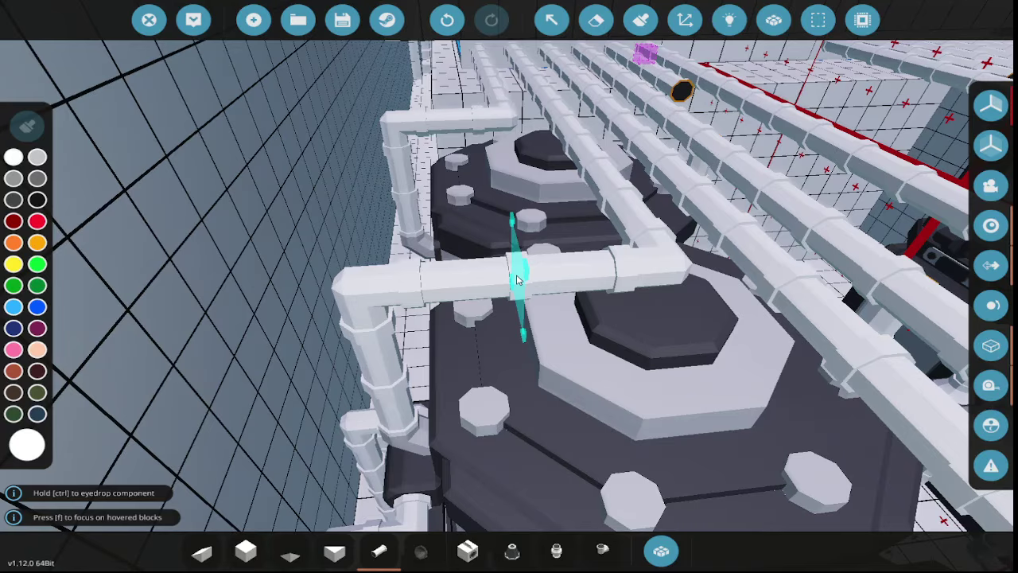
- Connect the third engine's outer exhaust to its bulkhead pipe using facing corner pipes and straight pipes across the engine top
key(s)
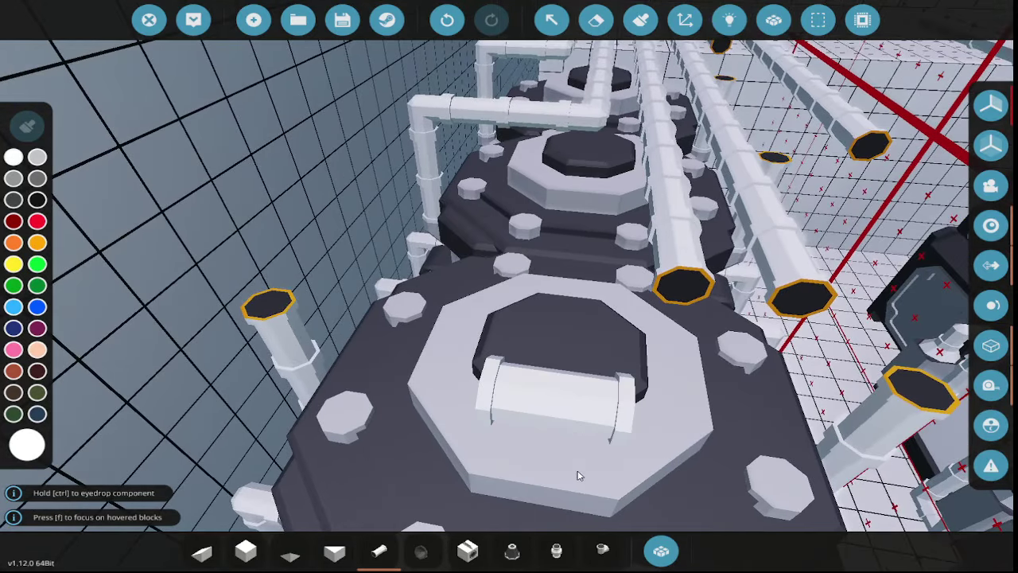
scroll(578, 476, down, 5)
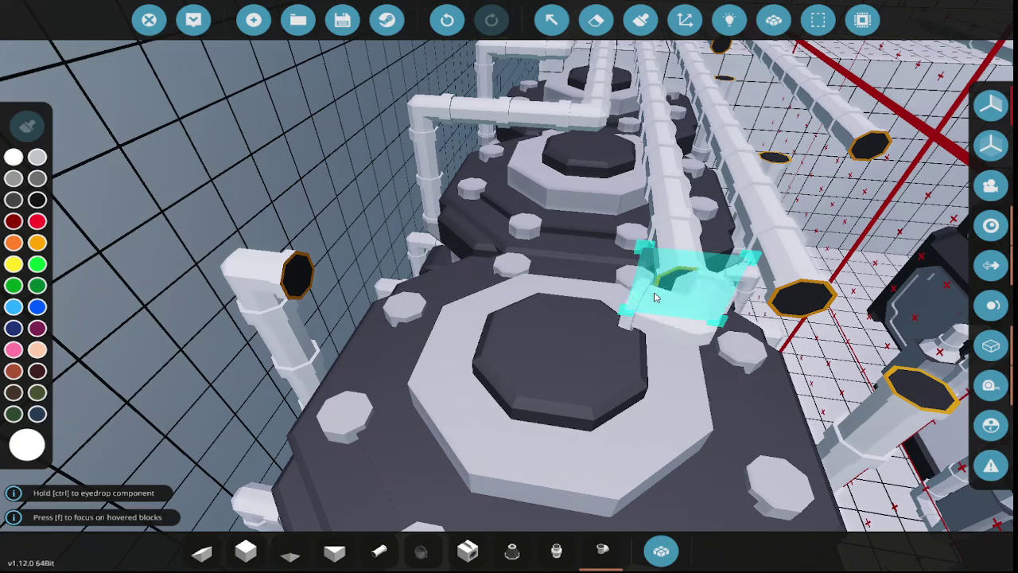
scroll(501, 519, up, 5)
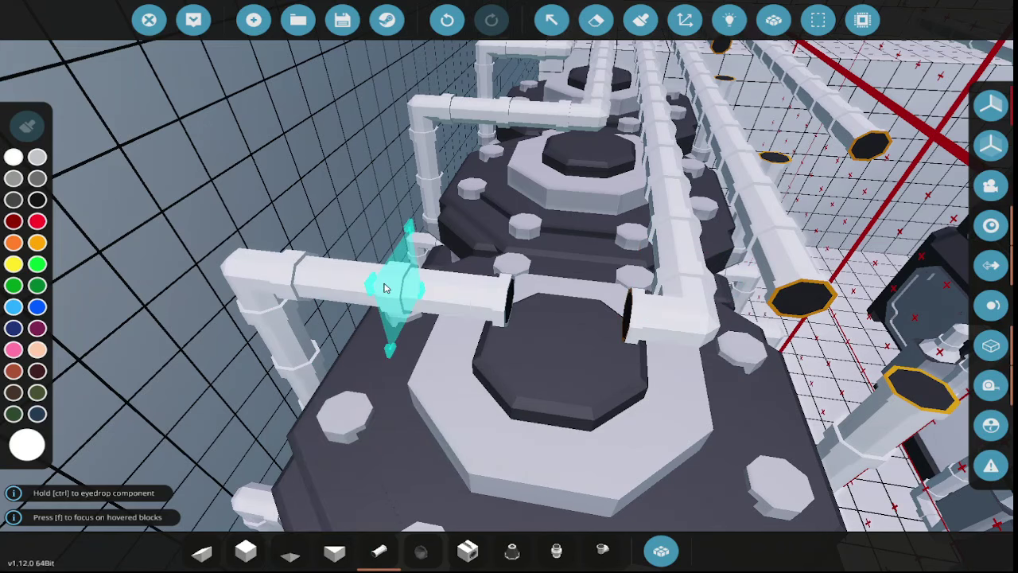
- Join the third engine's inner exhaust to the adjacent bulkhead pipe with two facing corner pipes
key(d)
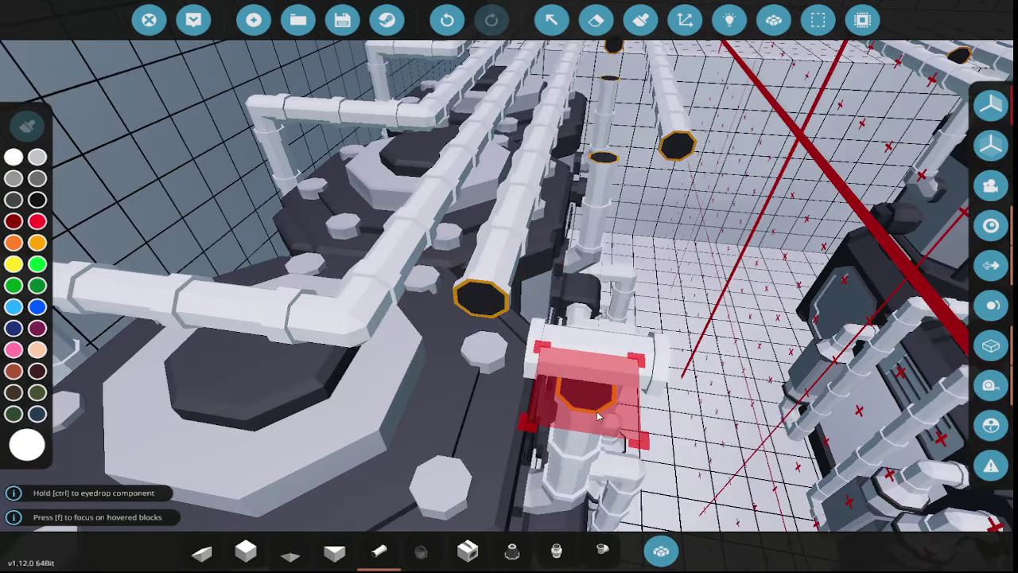
scroll(596, 413, down, 5)
click(591, 408)
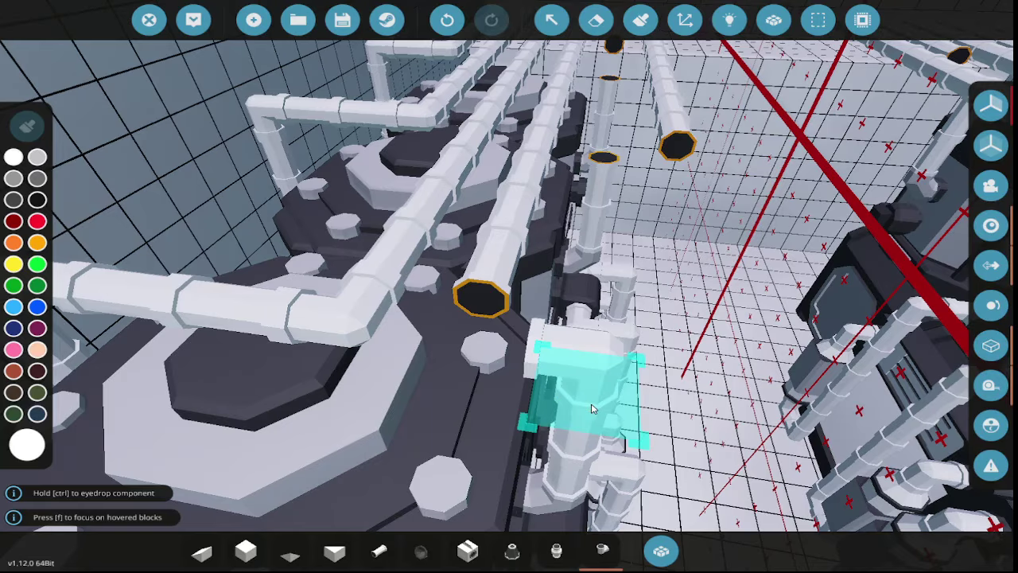
click(493, 324)
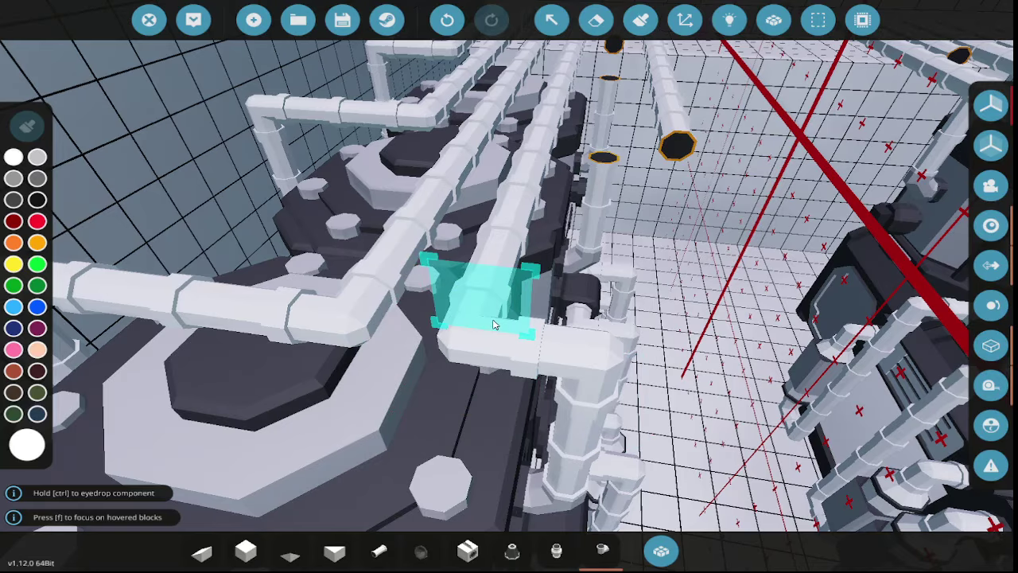
- Route the next inner engine exhausts toward their bulkhead pipes with corner pipes, using straight pipe for the remaining gap
key(w)
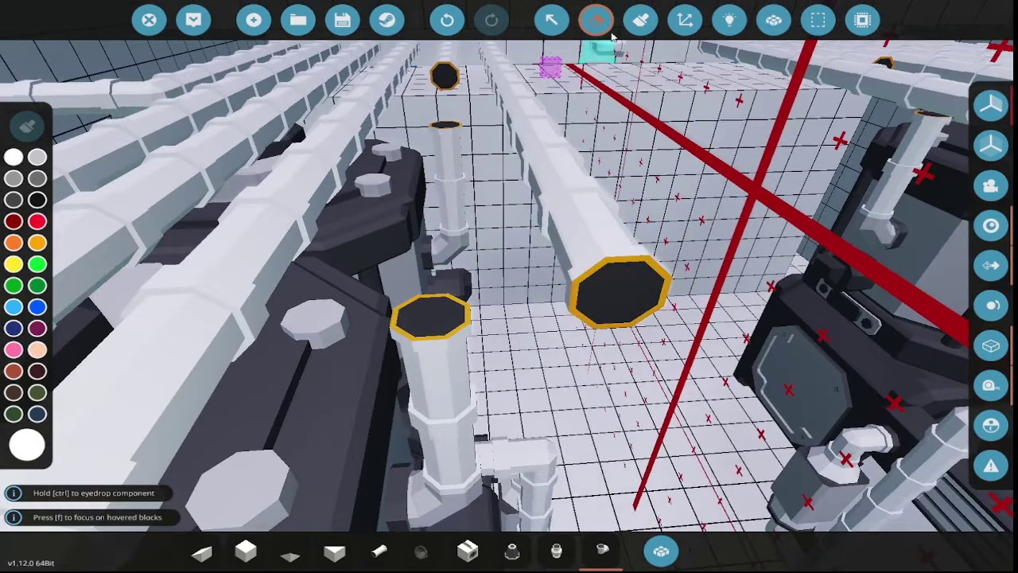
key(w)
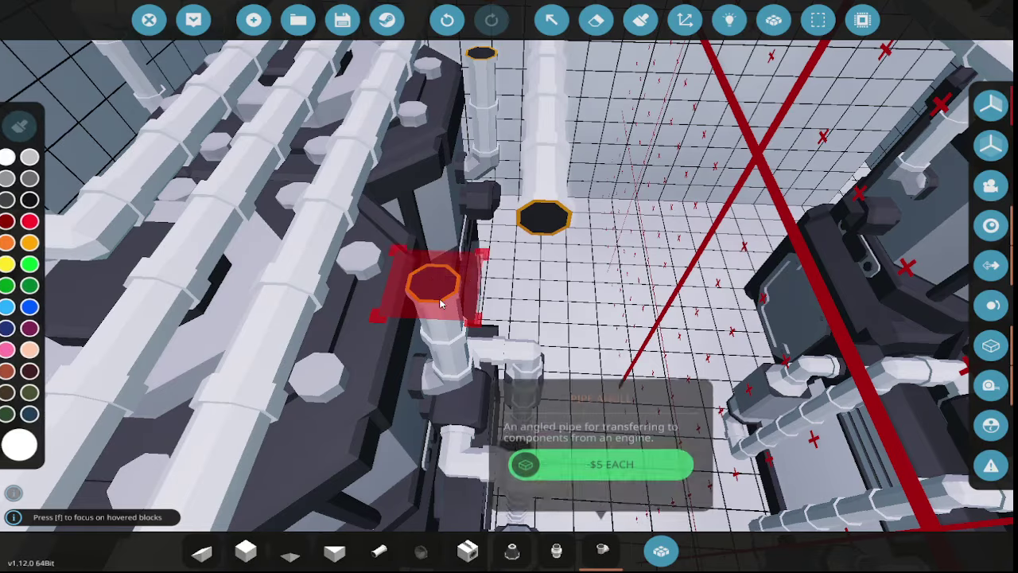
click(427, 276)
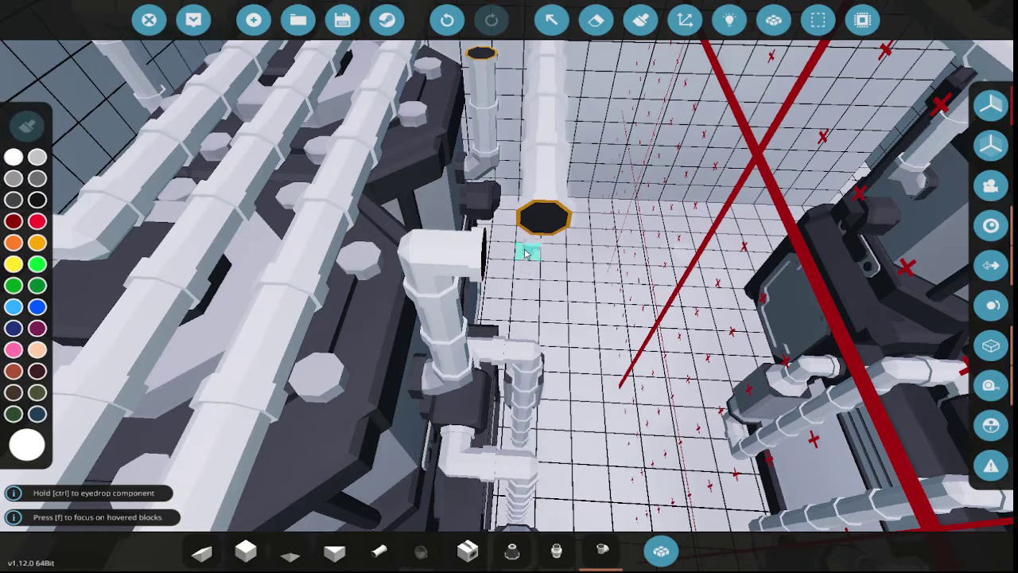
key(f)
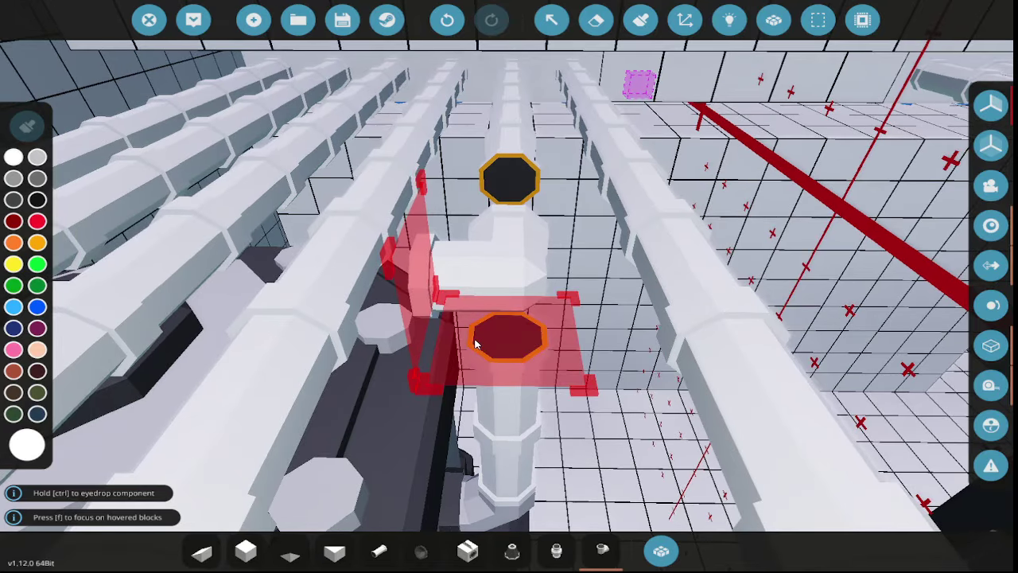
click(504, 342)
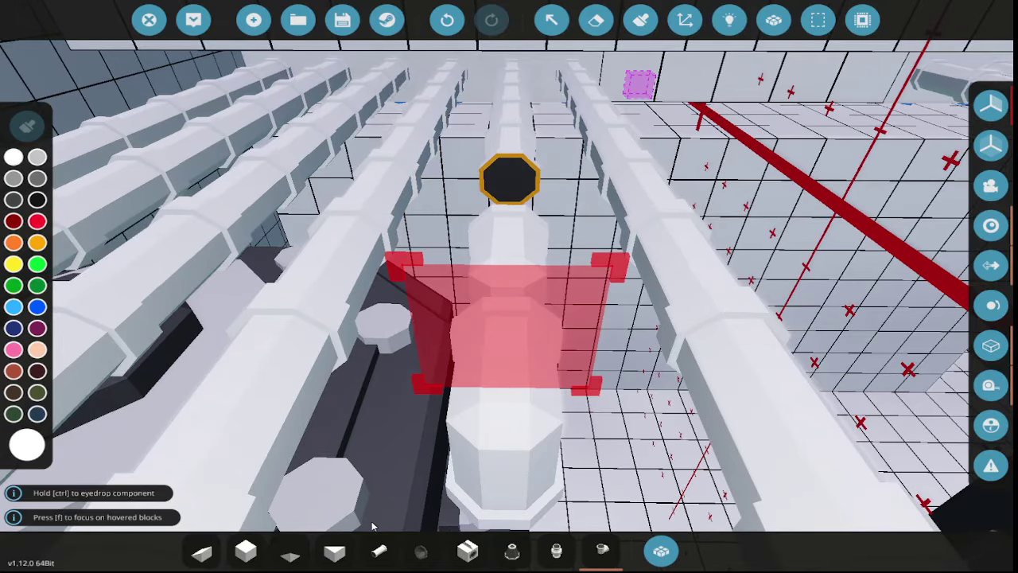
click(380, 551)
key(f)
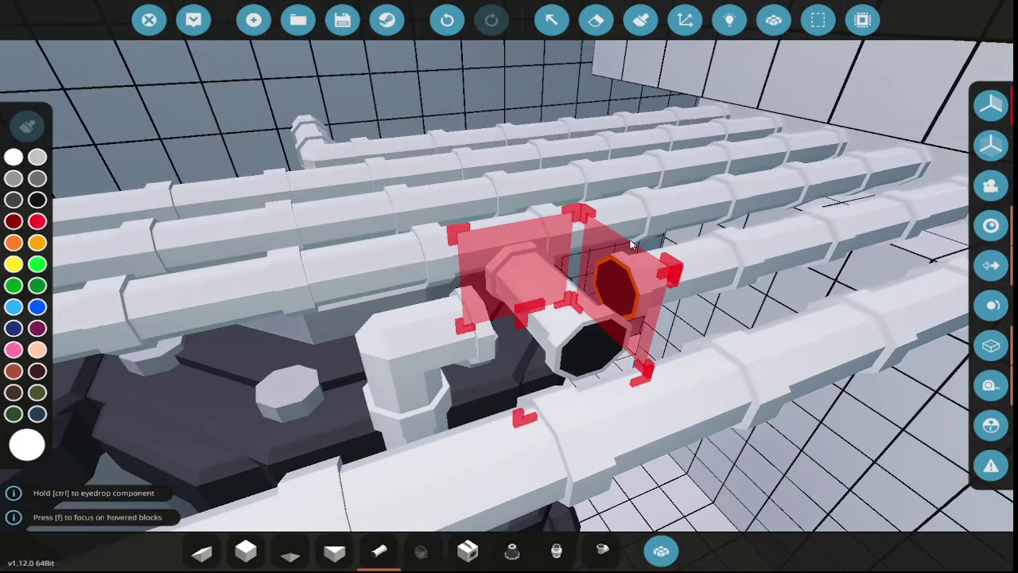
key(f)
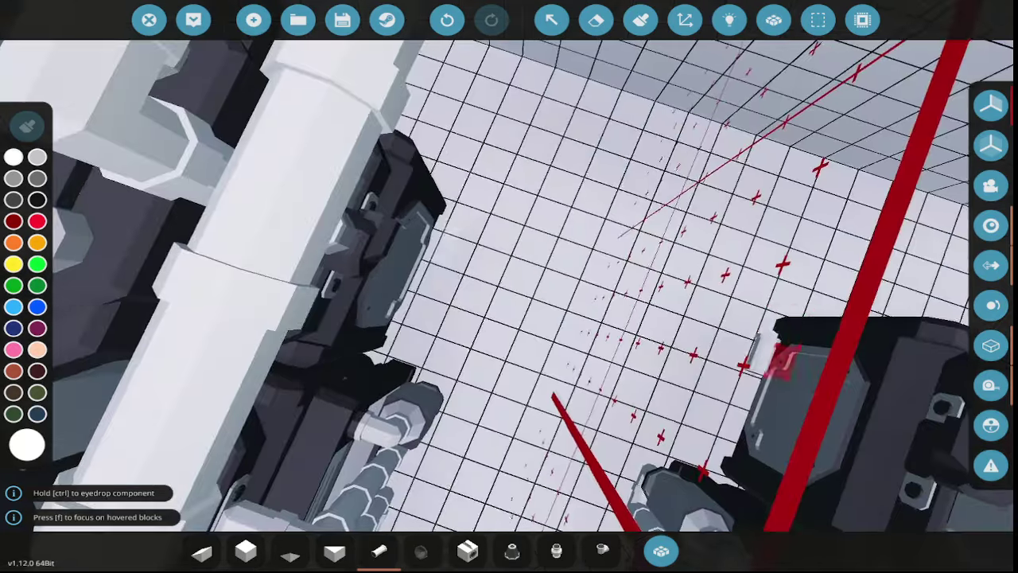
- Fit an upward-facing corner pipe on the engine air manifold port beside the hull wall and select straight pipe to extend it
key(w)
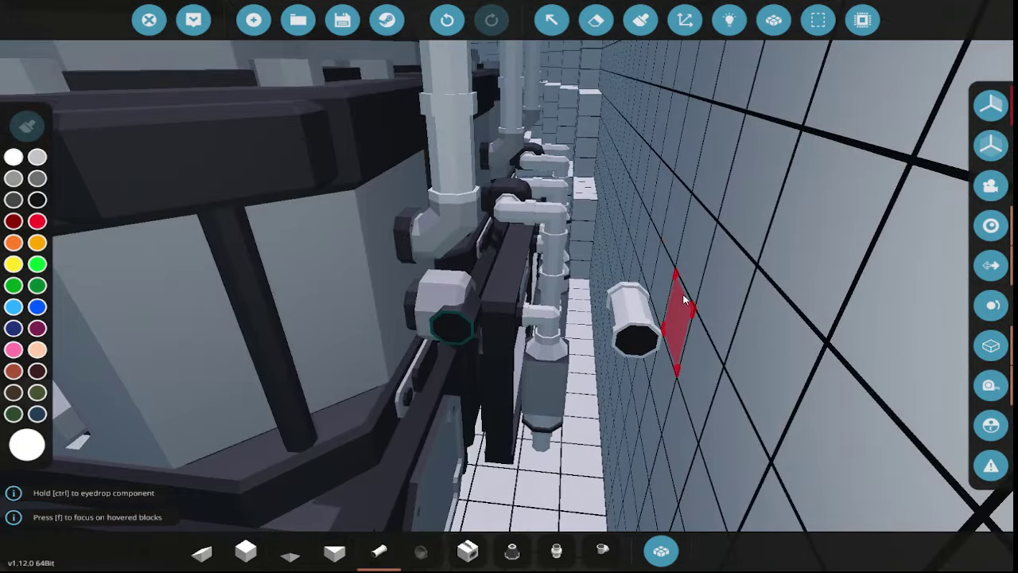
click(588, 541)
key(r)
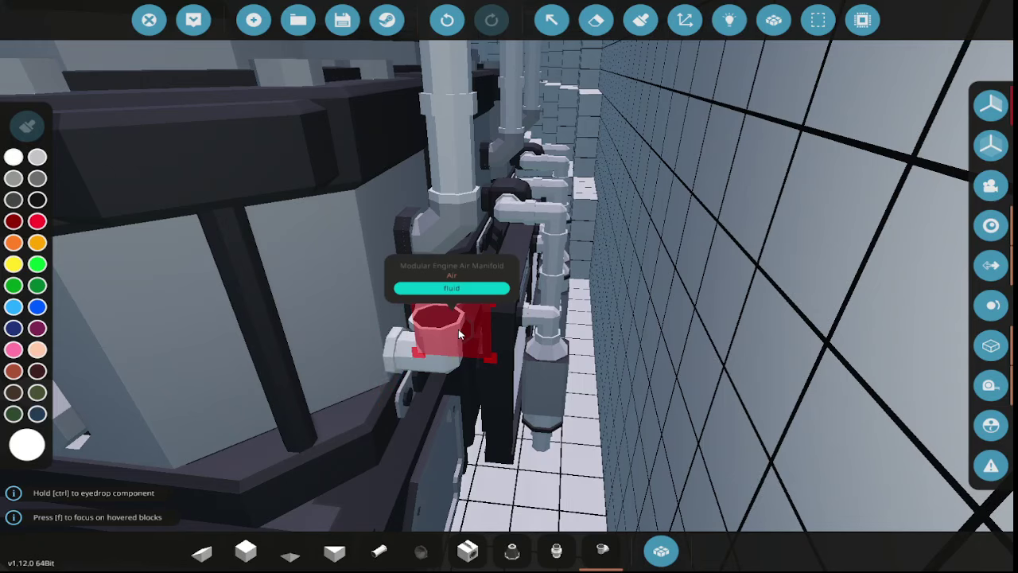
click(458, 329)
click(379, 551)
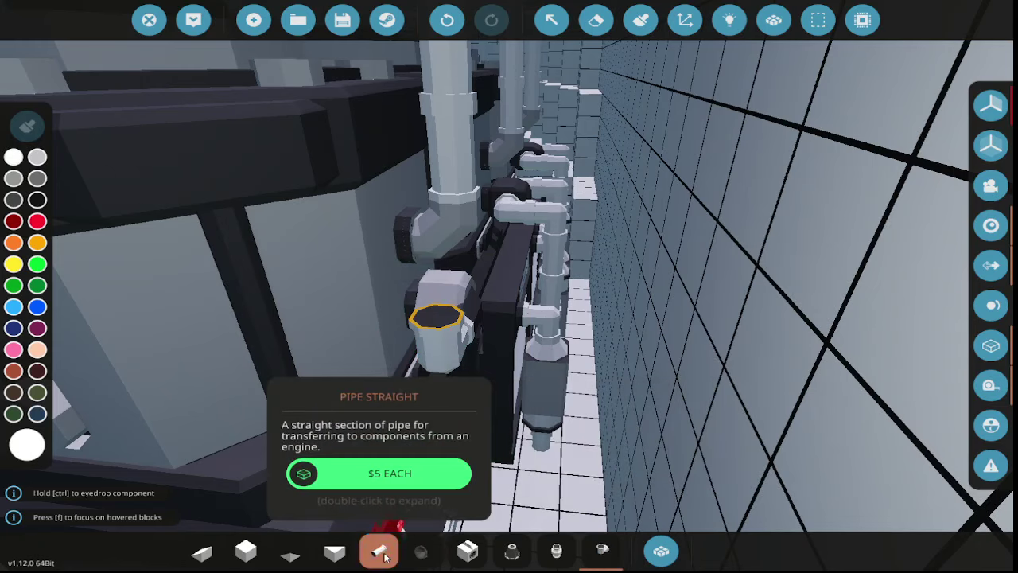